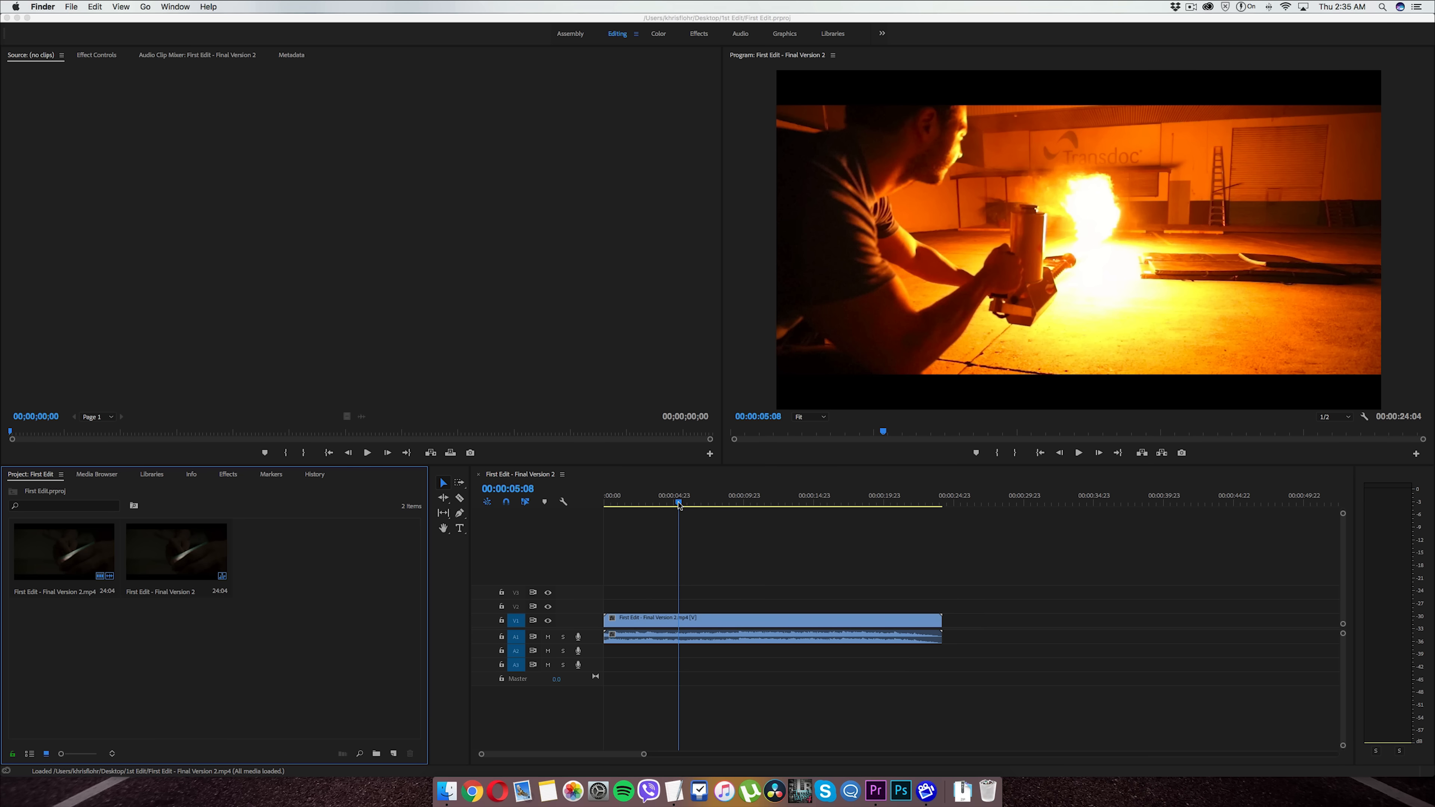
Move the playhead of the First Edit - Final Version 2 sequence back to its start.
left_click(552, 523)
left_click_drag(676, 501, 565, 503)
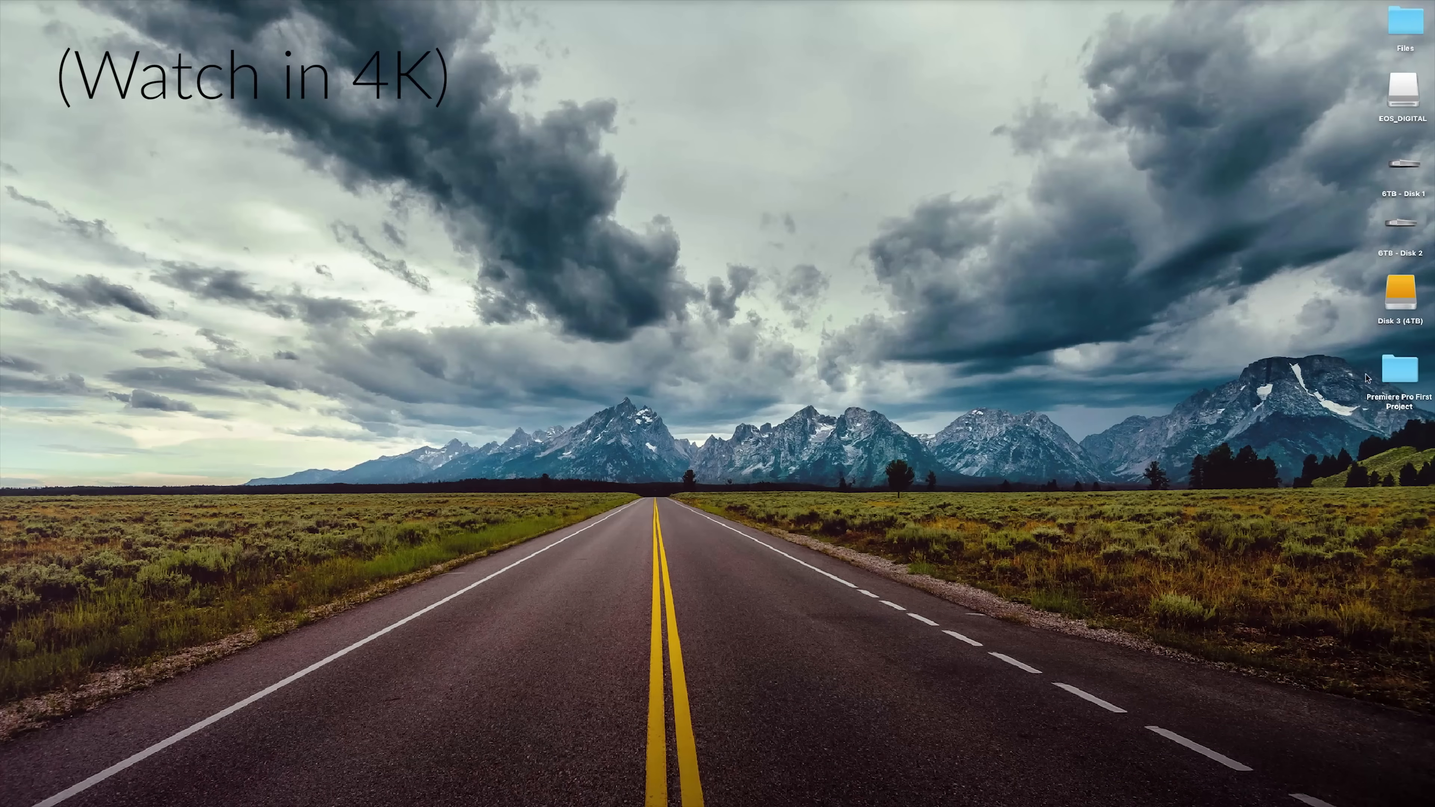
Move the Premiere Pro First Project folder to an open area in the upper middle of the desktop.
left_click_drag(1405, 407, 815, 186)
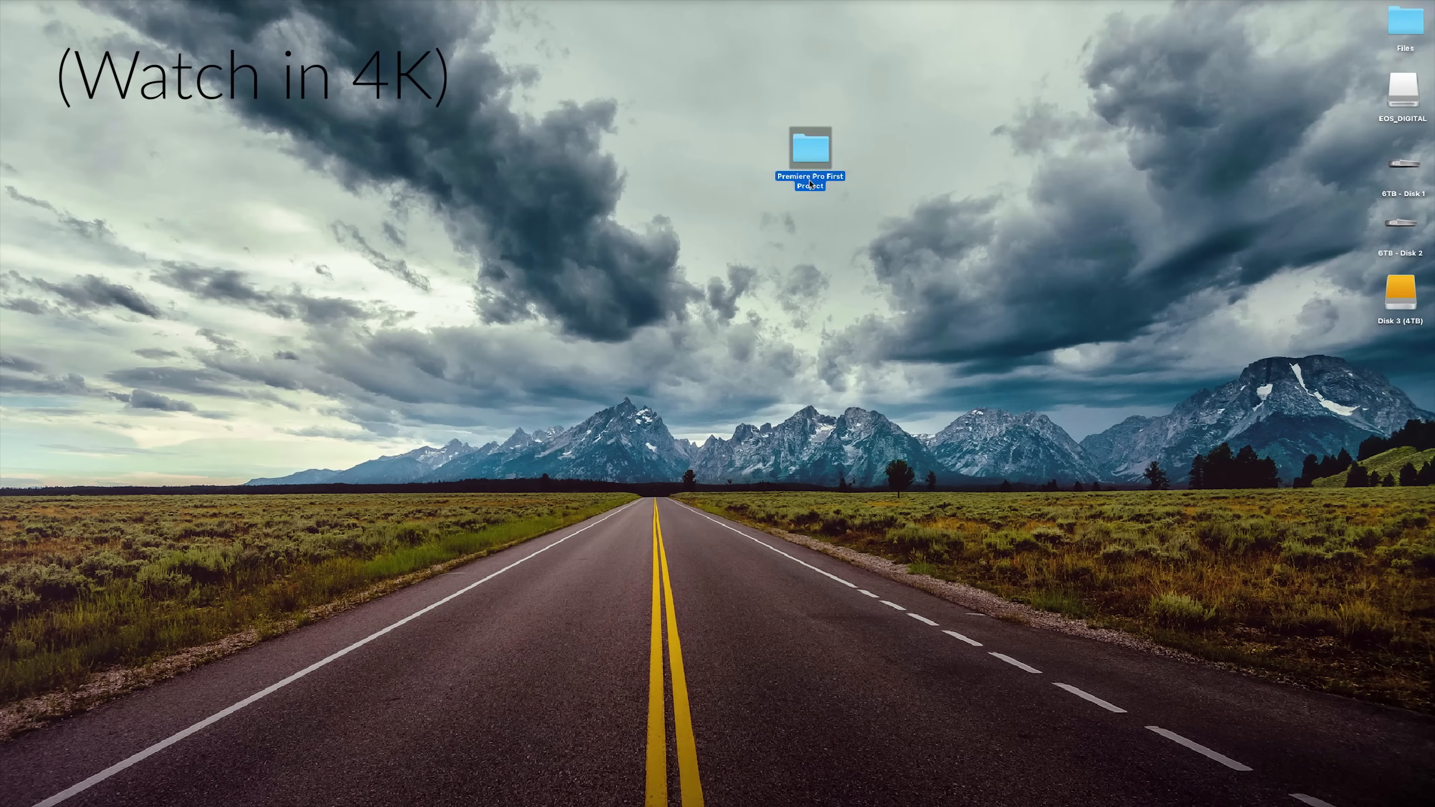
left_click(807, 181)
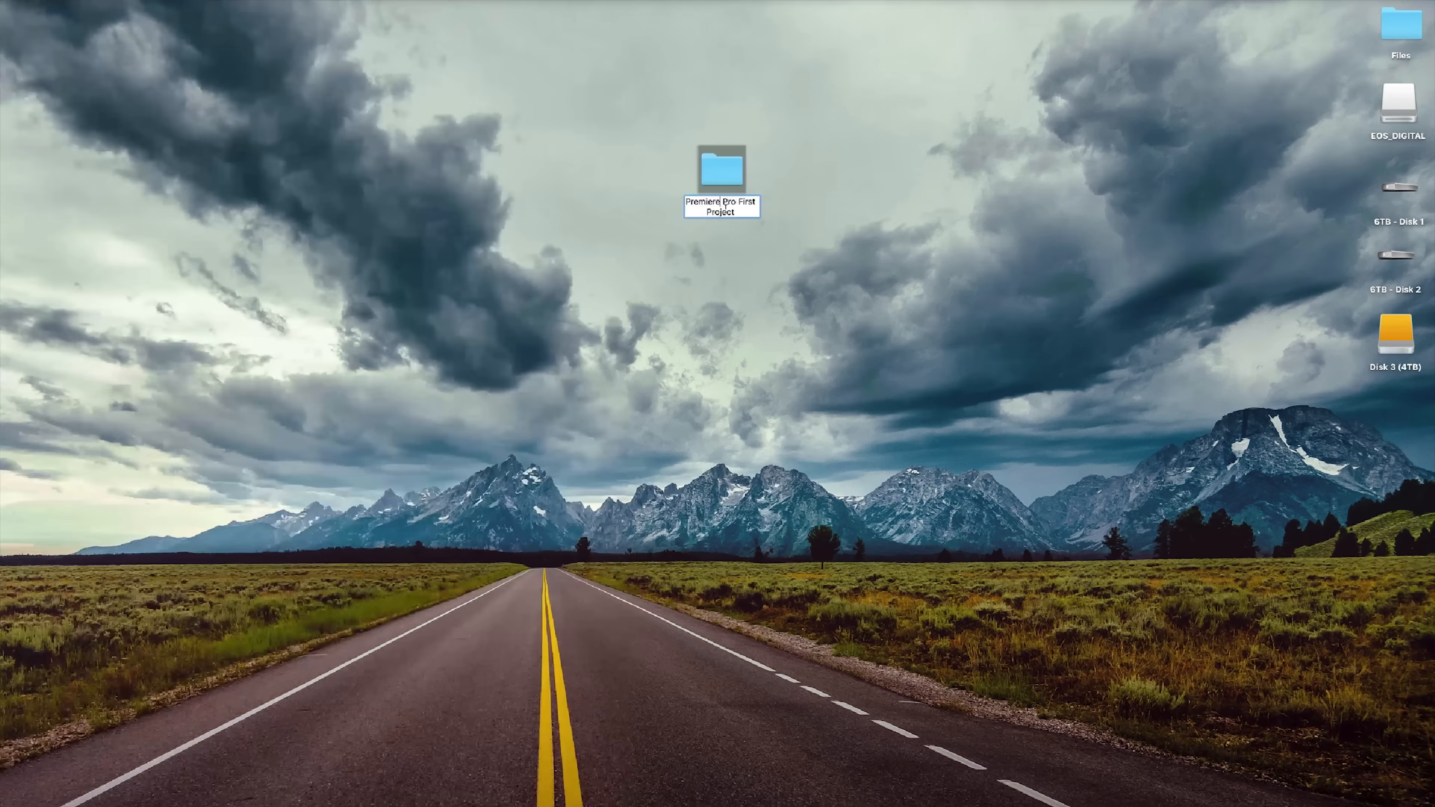
left_click(744, 246)
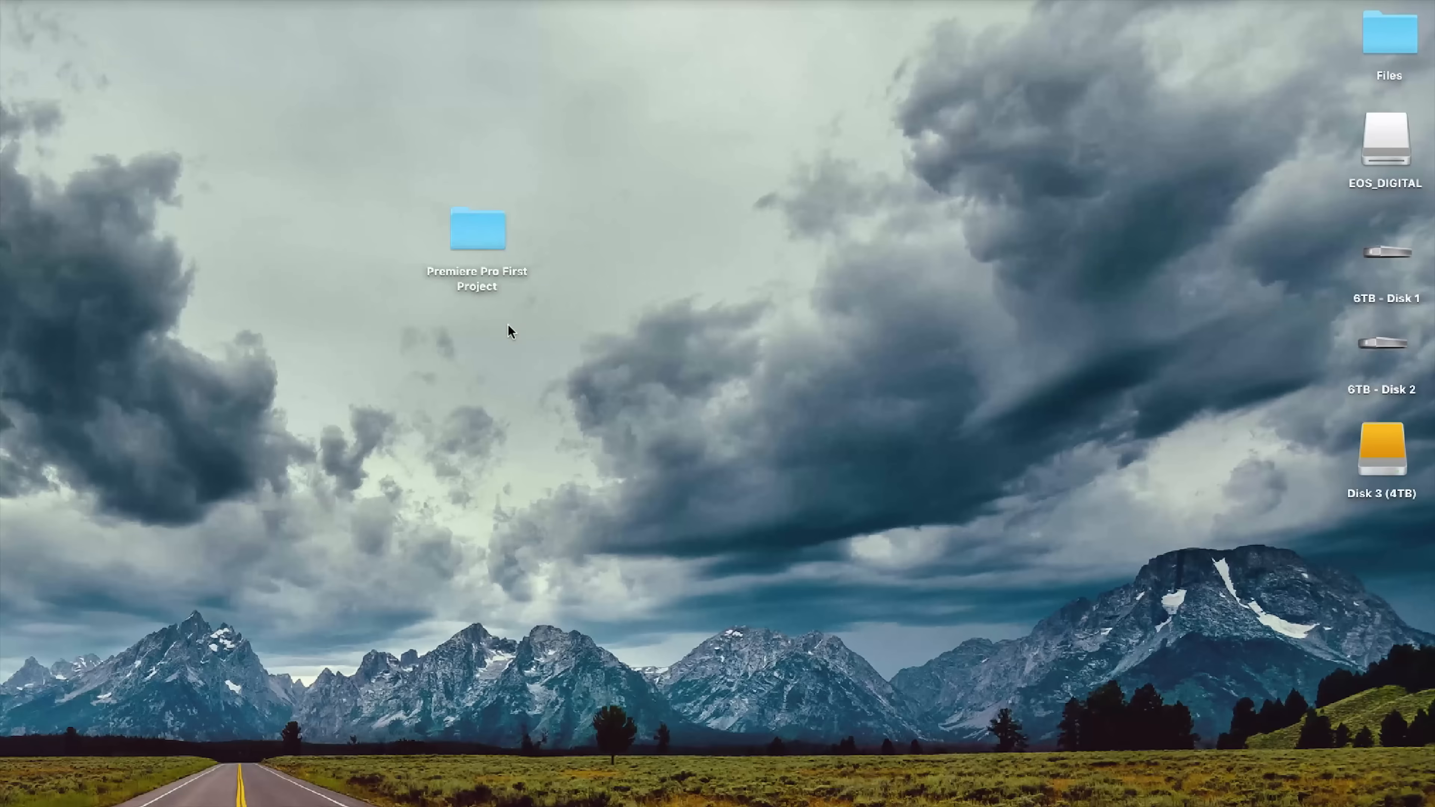
Look through the video files and the Audio subfolder in the Premiere Pro First Project folder, and close its window.
left_click(470, 230)
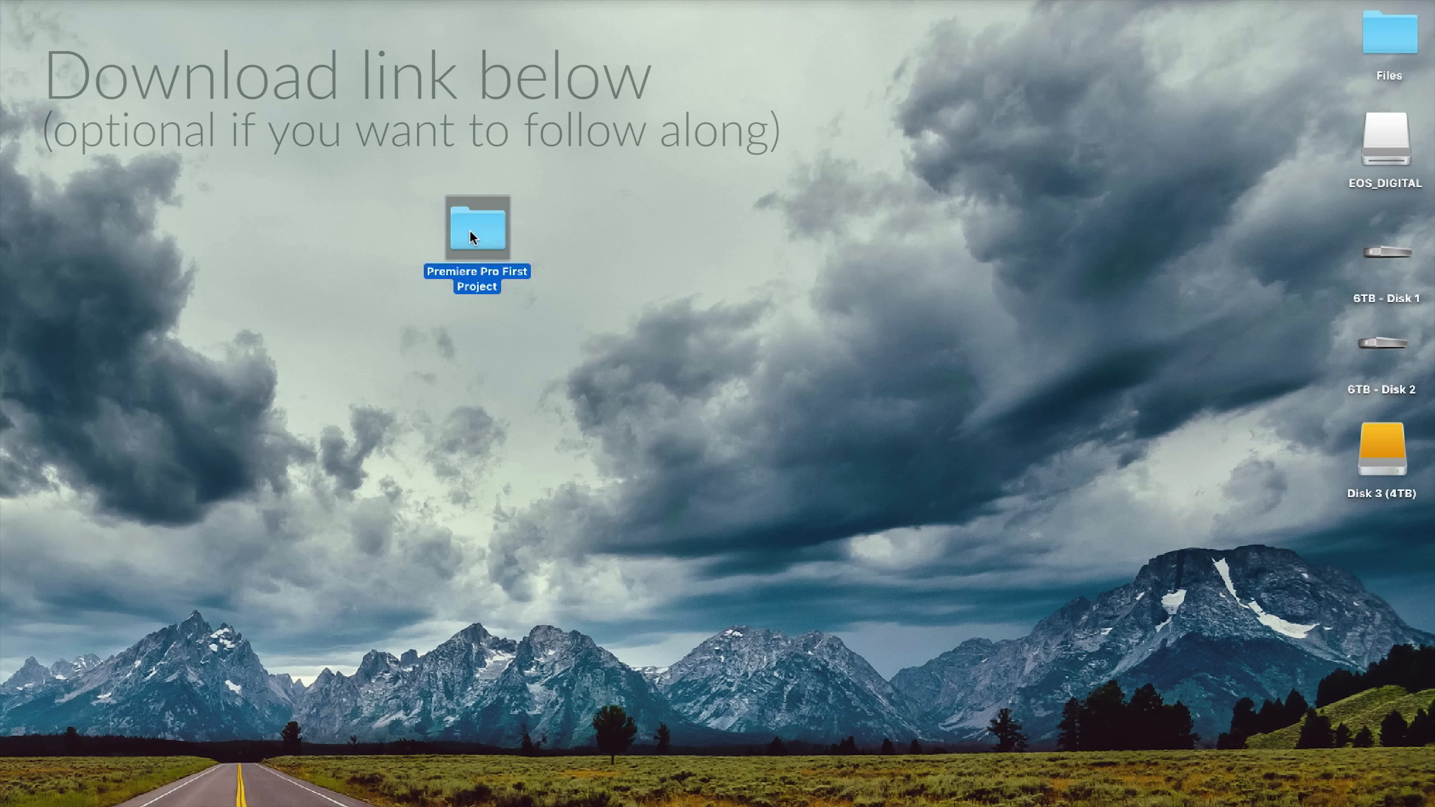
key("super+o")
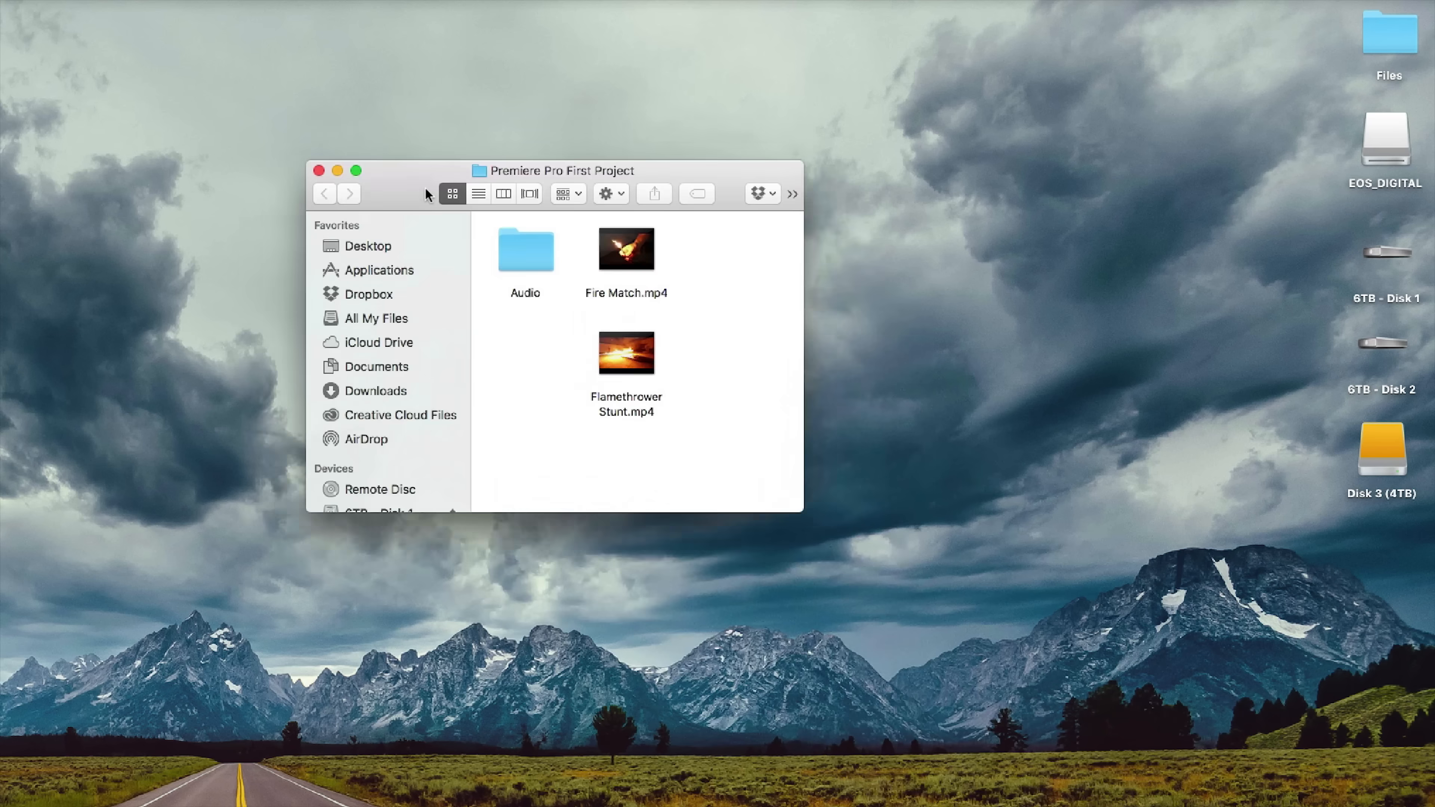
left_click_drag(700, 428, 460, 207)
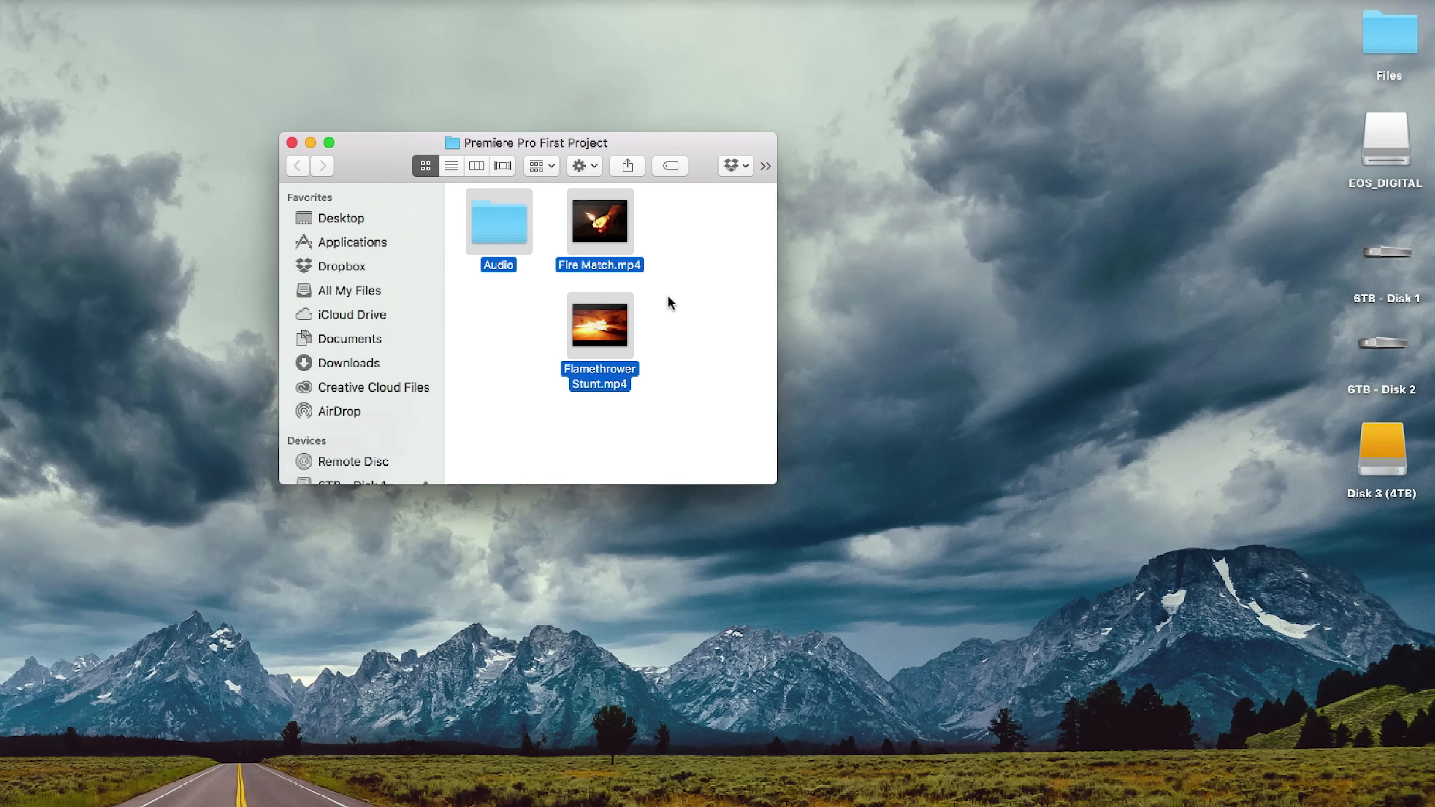
left_click(675, 304)
double_click(498, 237)
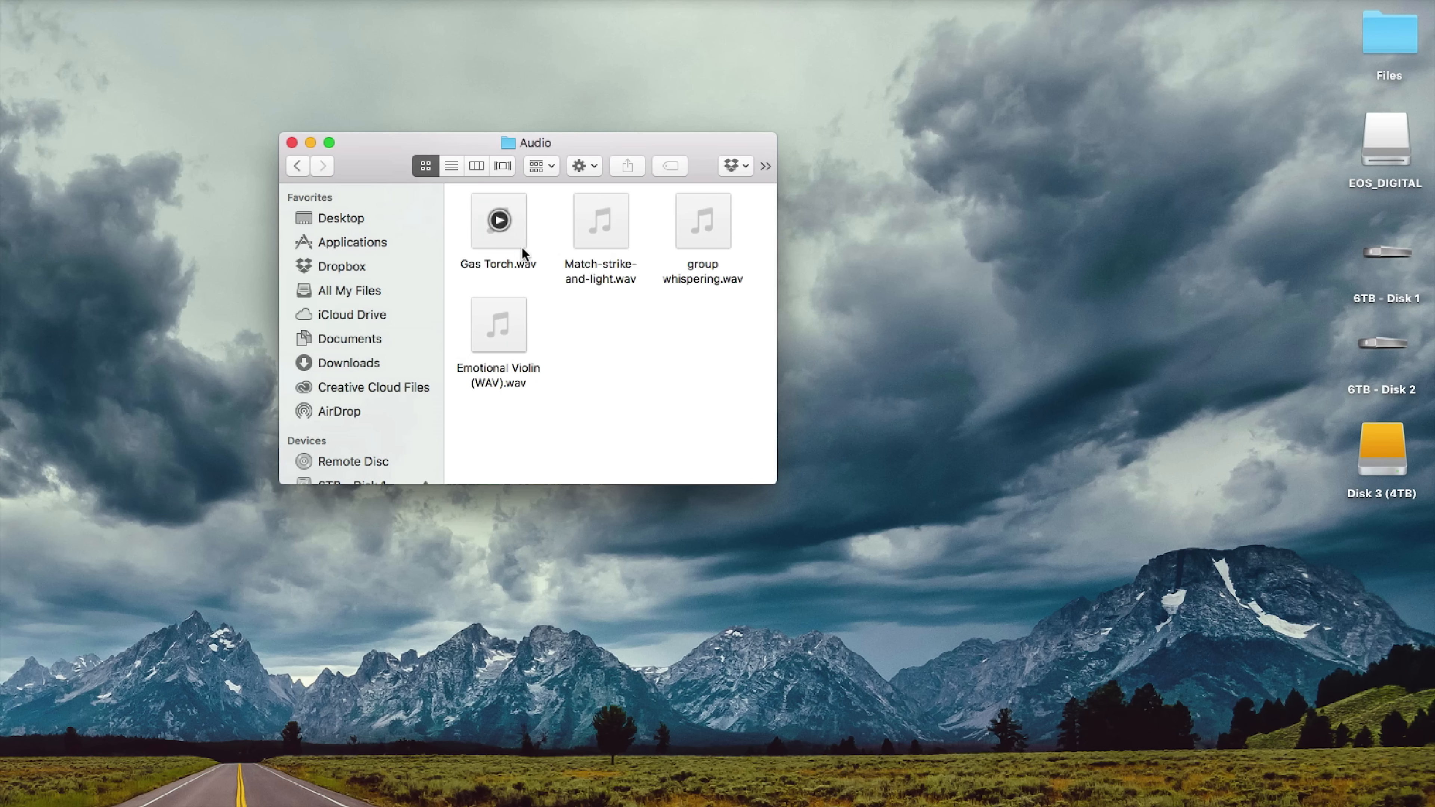
left_click(299, 166)
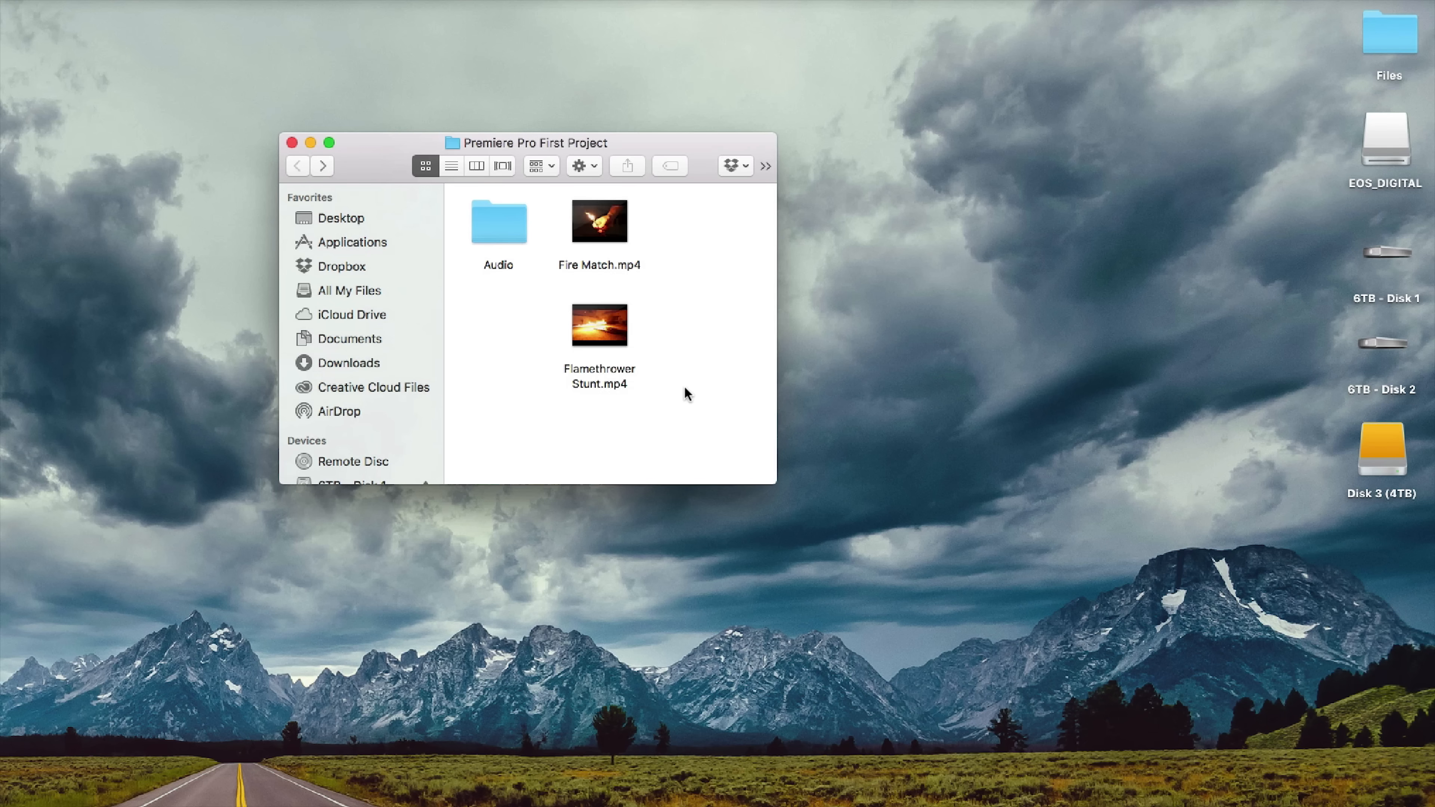
left_click(292, 142)
left_click(385, 390)
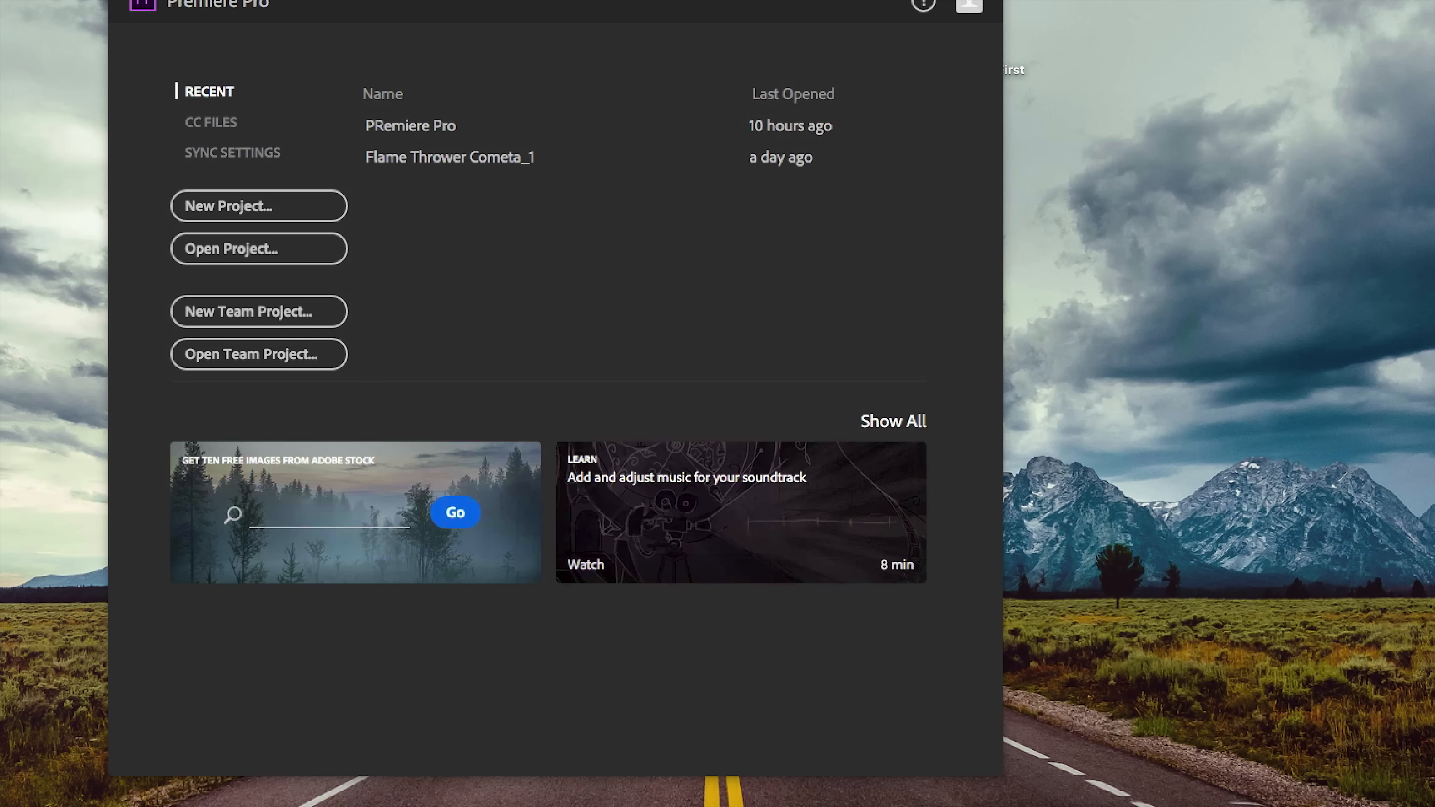
Create a new Premiere Pro project named First Edit, saved in the Premiere Pro First Project folder on the desktop.
left_click(226, 215)
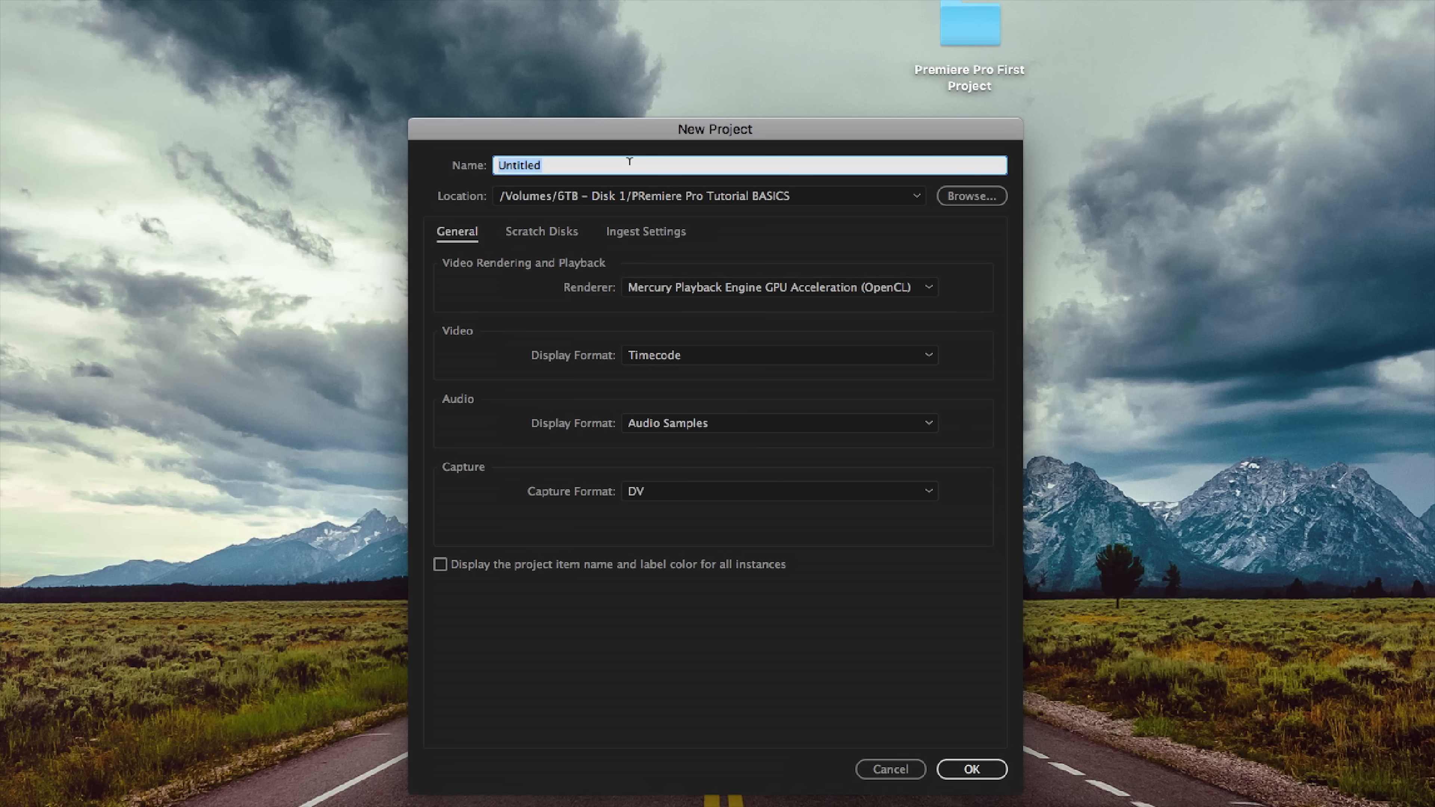
type("First Edit")
left_click(971, 197)
left_click(551, 262)
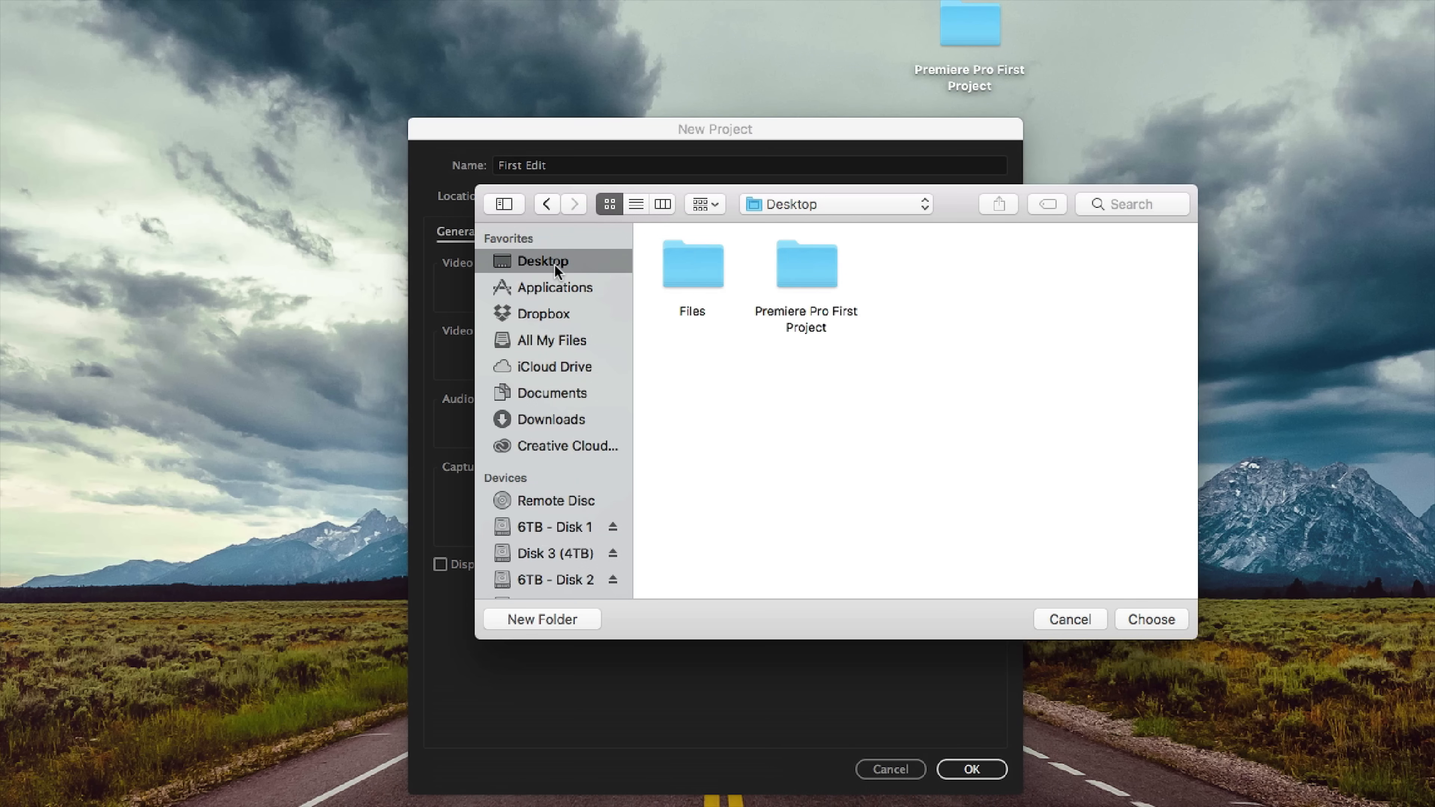
double_click(813, 270)
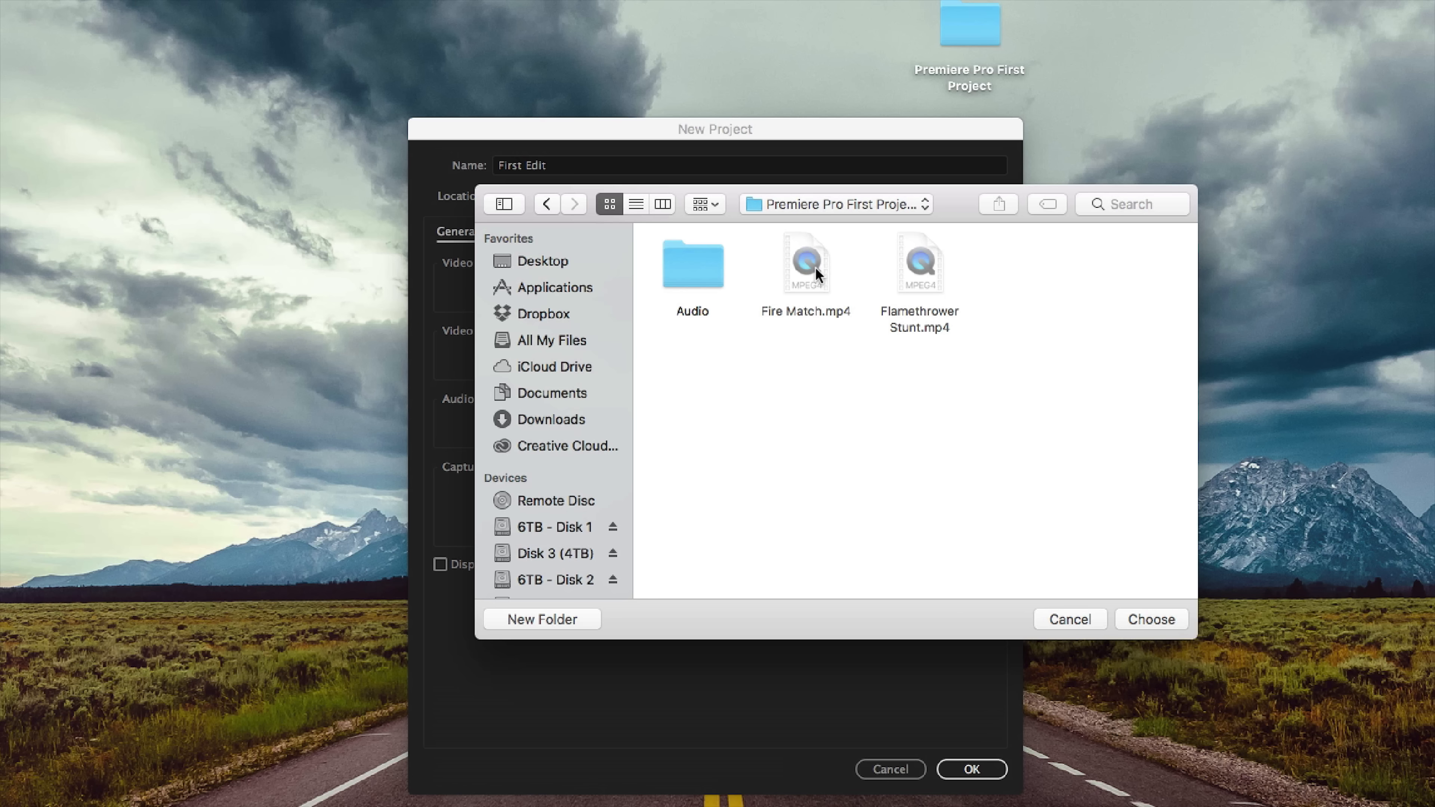
left_click(1153, 620)
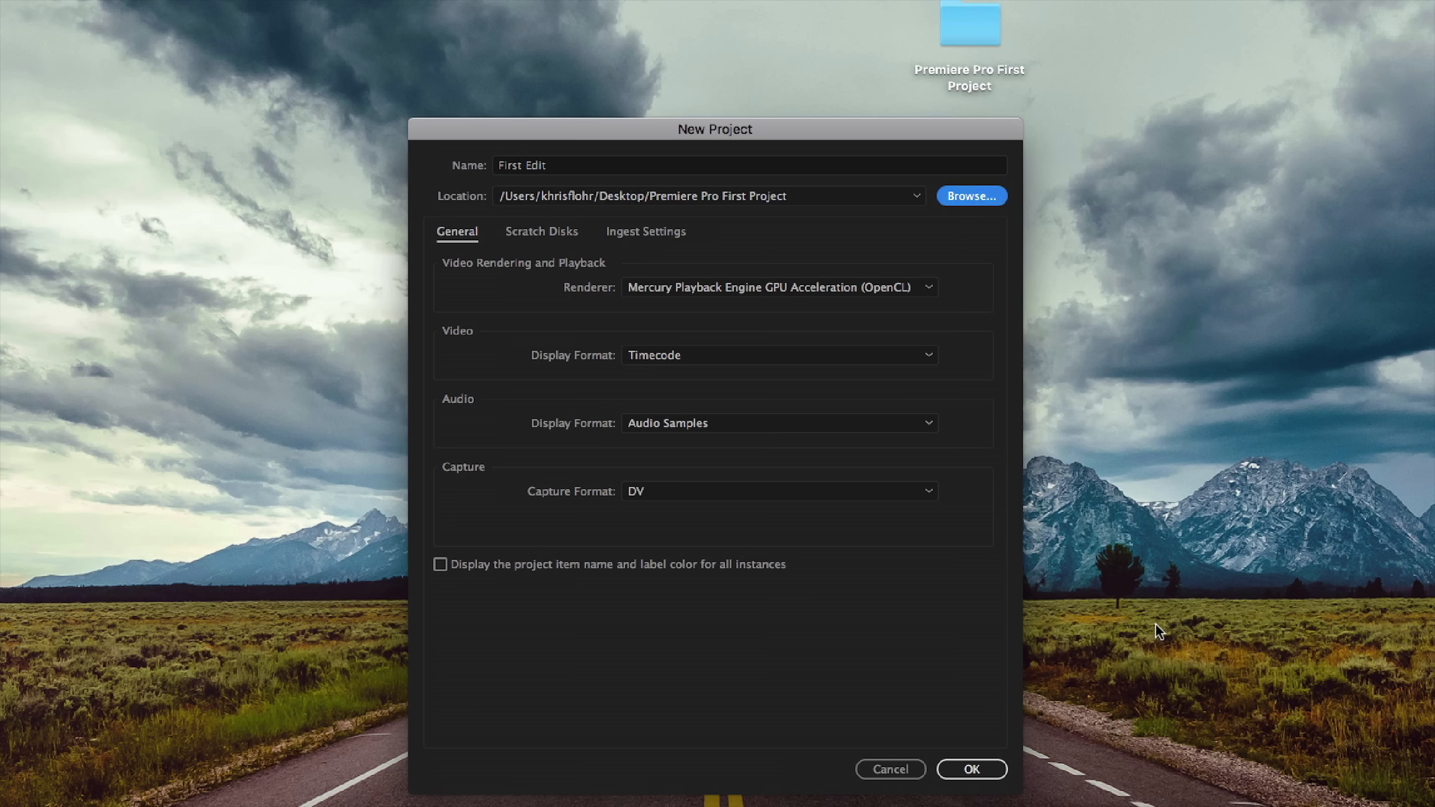
left_click(996, 772)
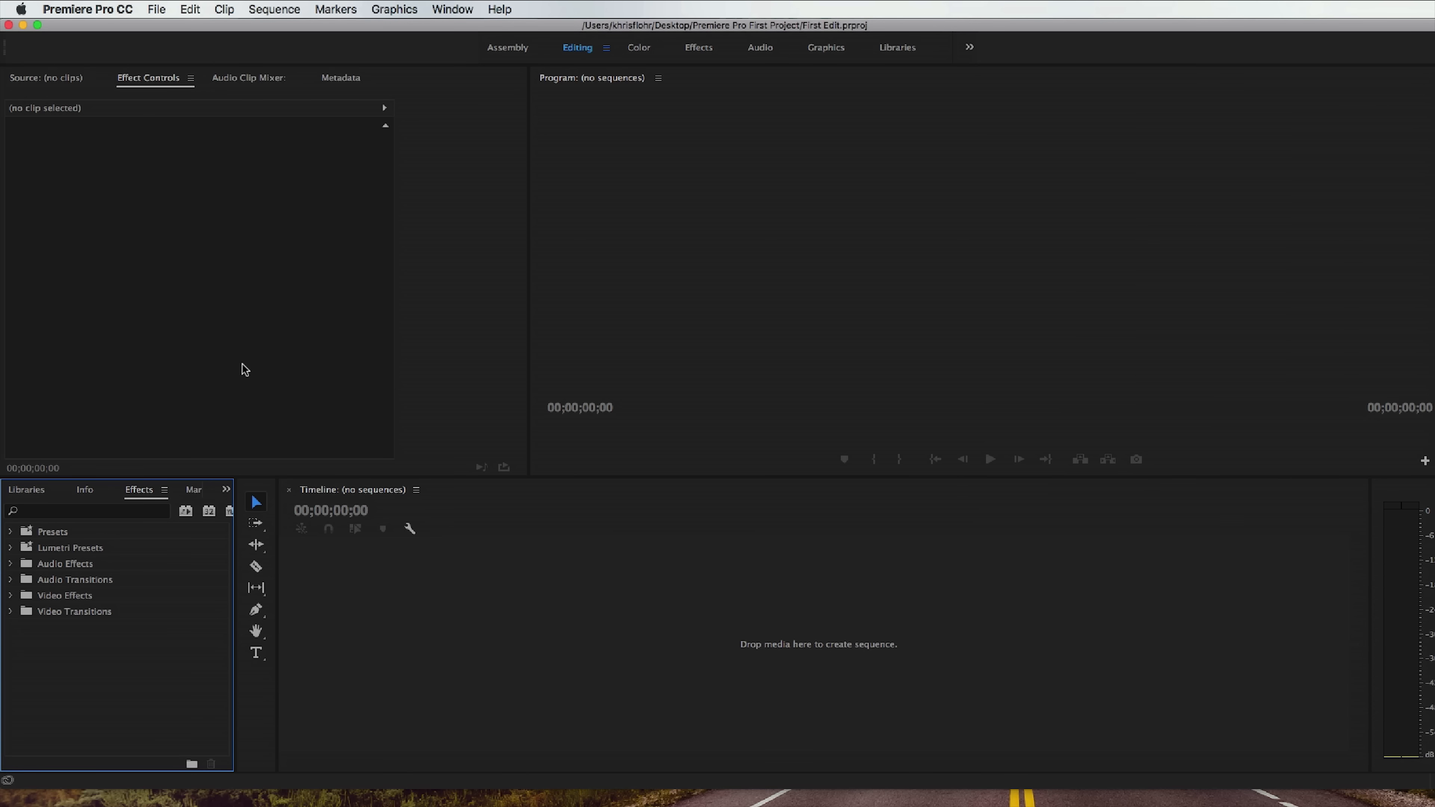
Set the workspace to the Editing layout.
left_click(452, 9)
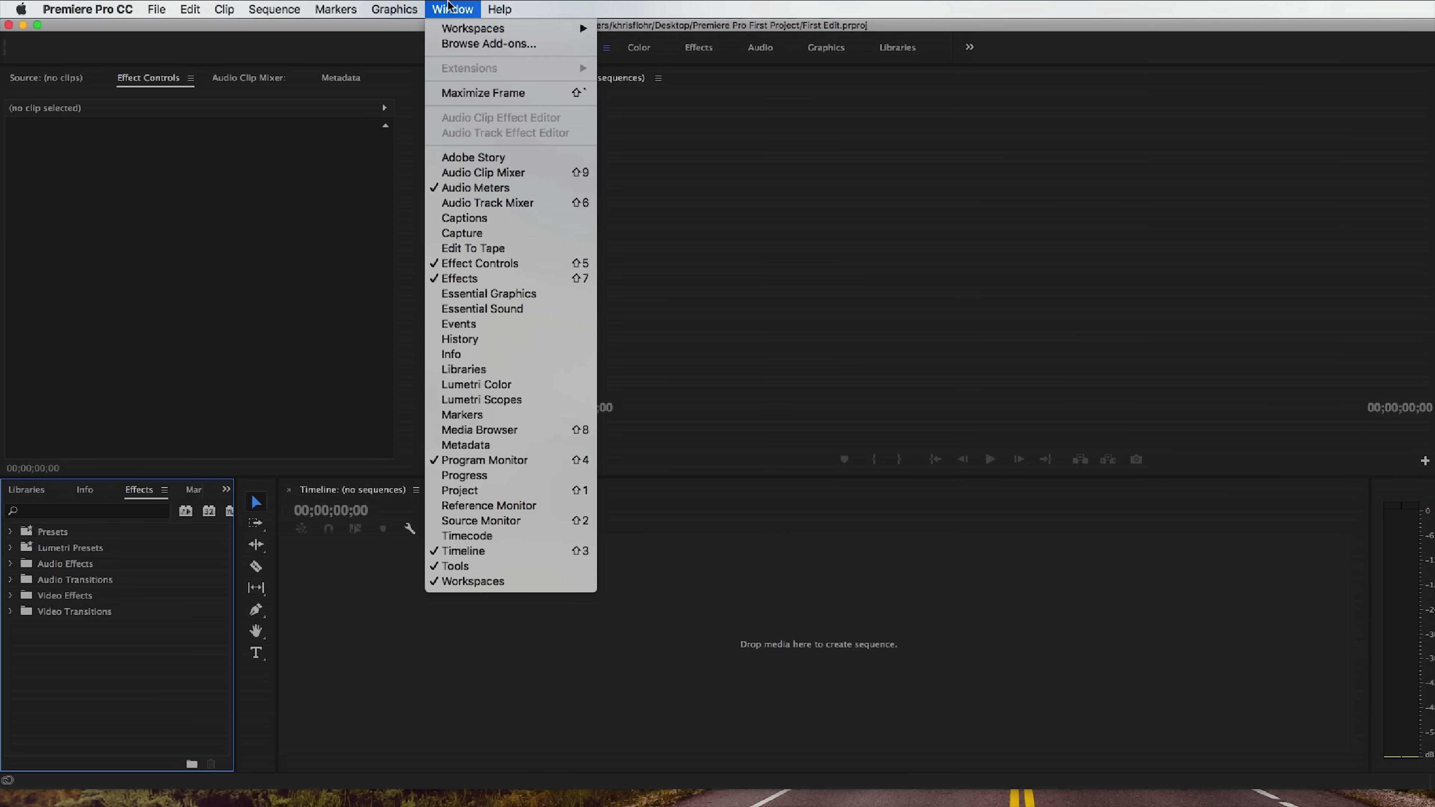
mouse_move(471, 30)
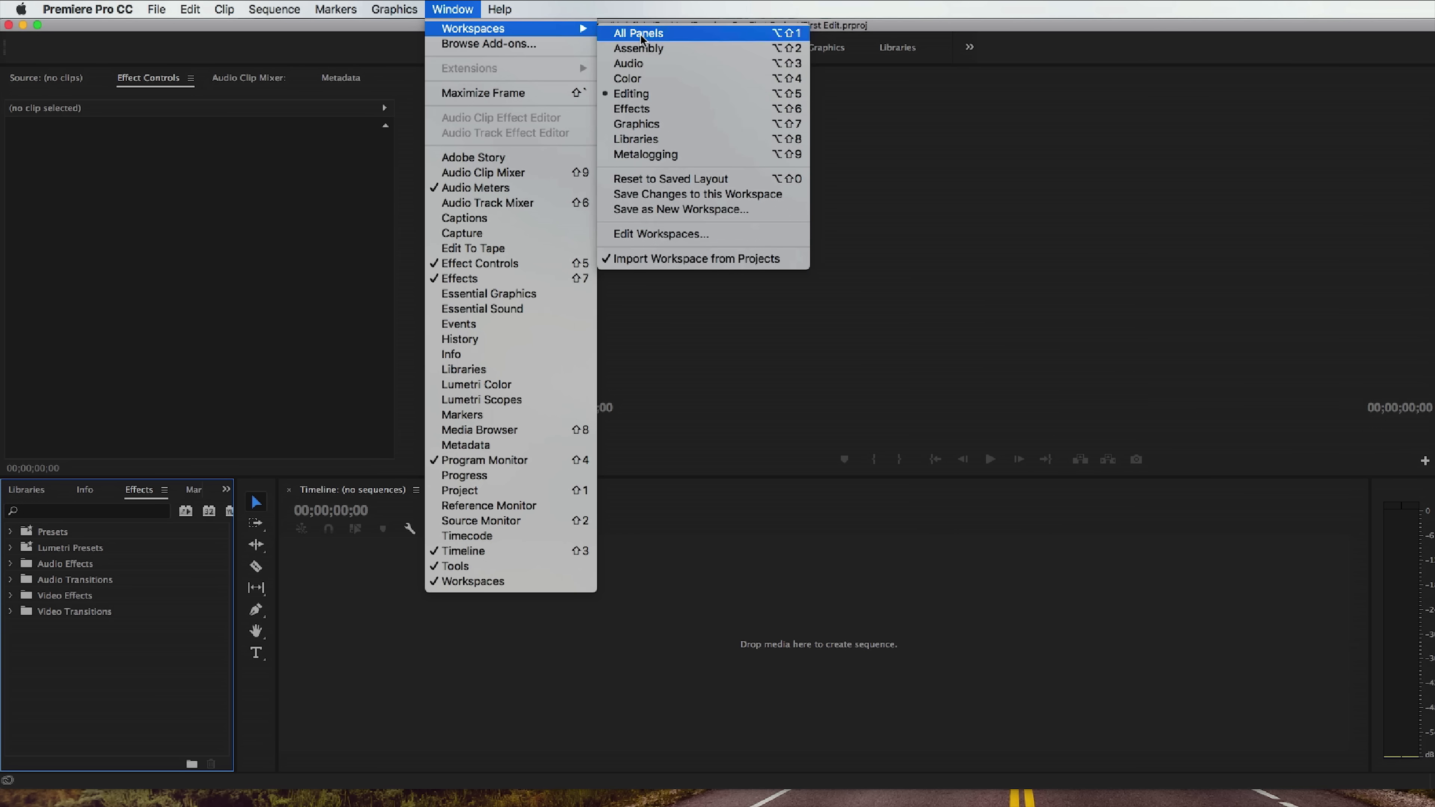
left_click(631, 94)
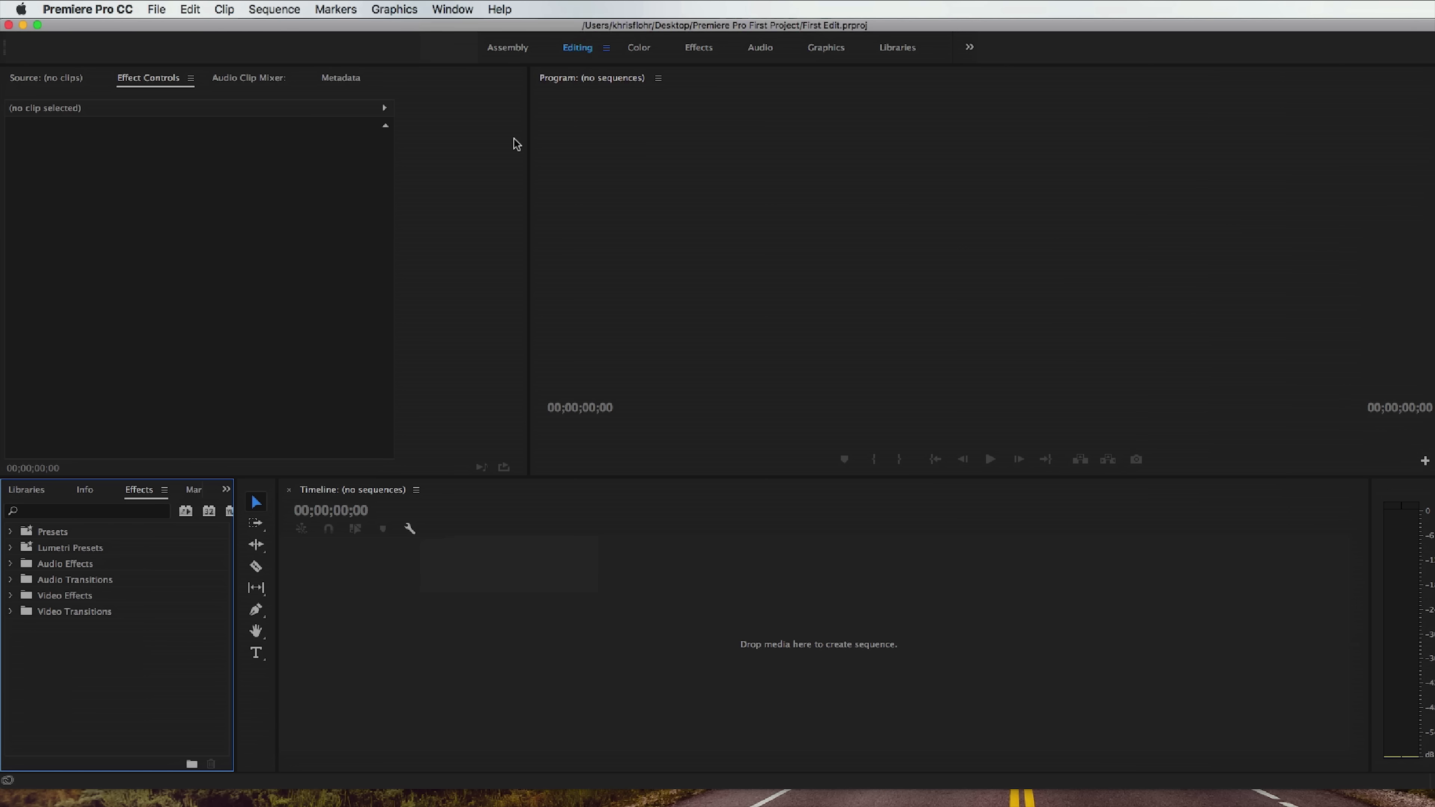
Show the Project: First Edit panel in place of the Effects panel.
left_click(227, 491)
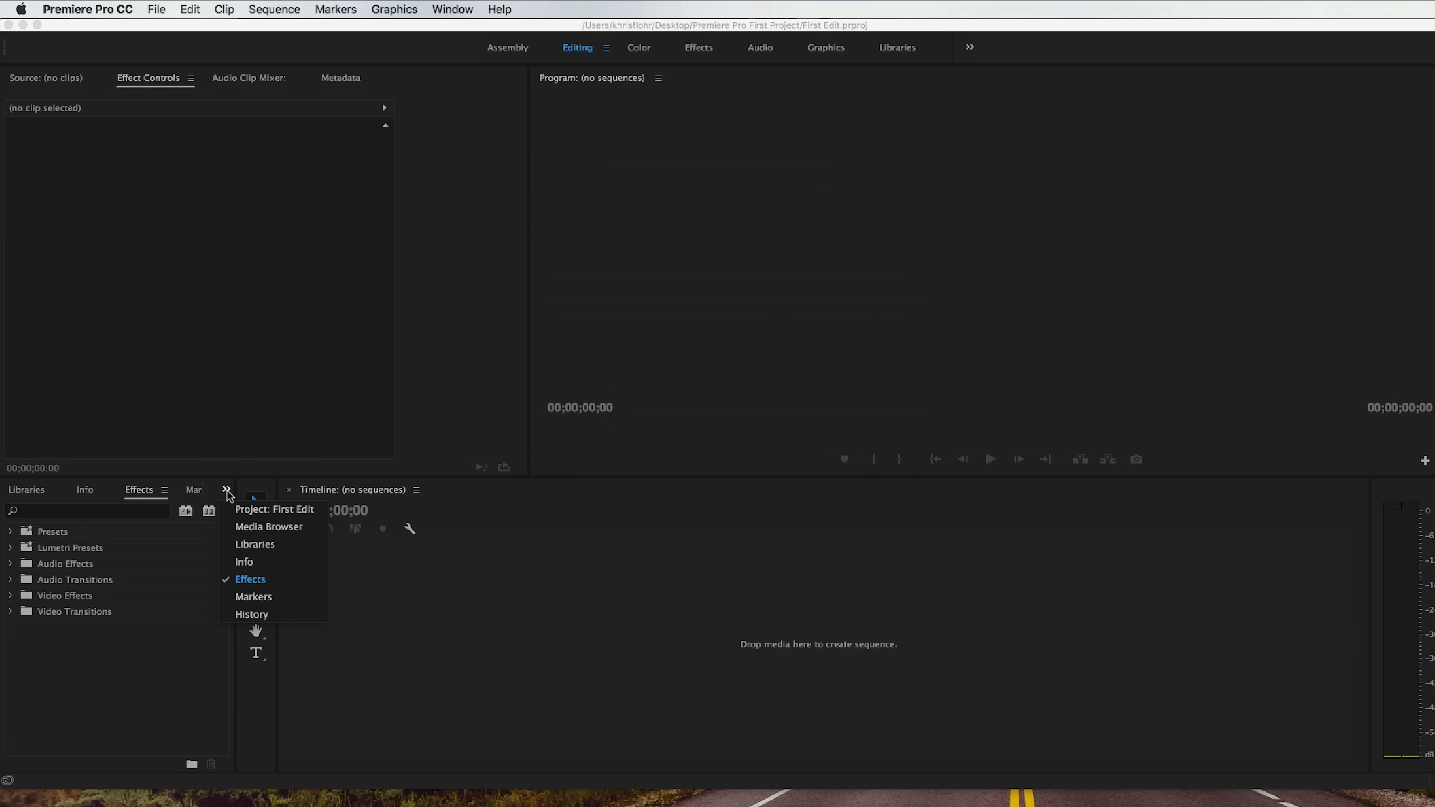
left_click(228, 491)
left_click(227, 491)
left_click(264, 510)
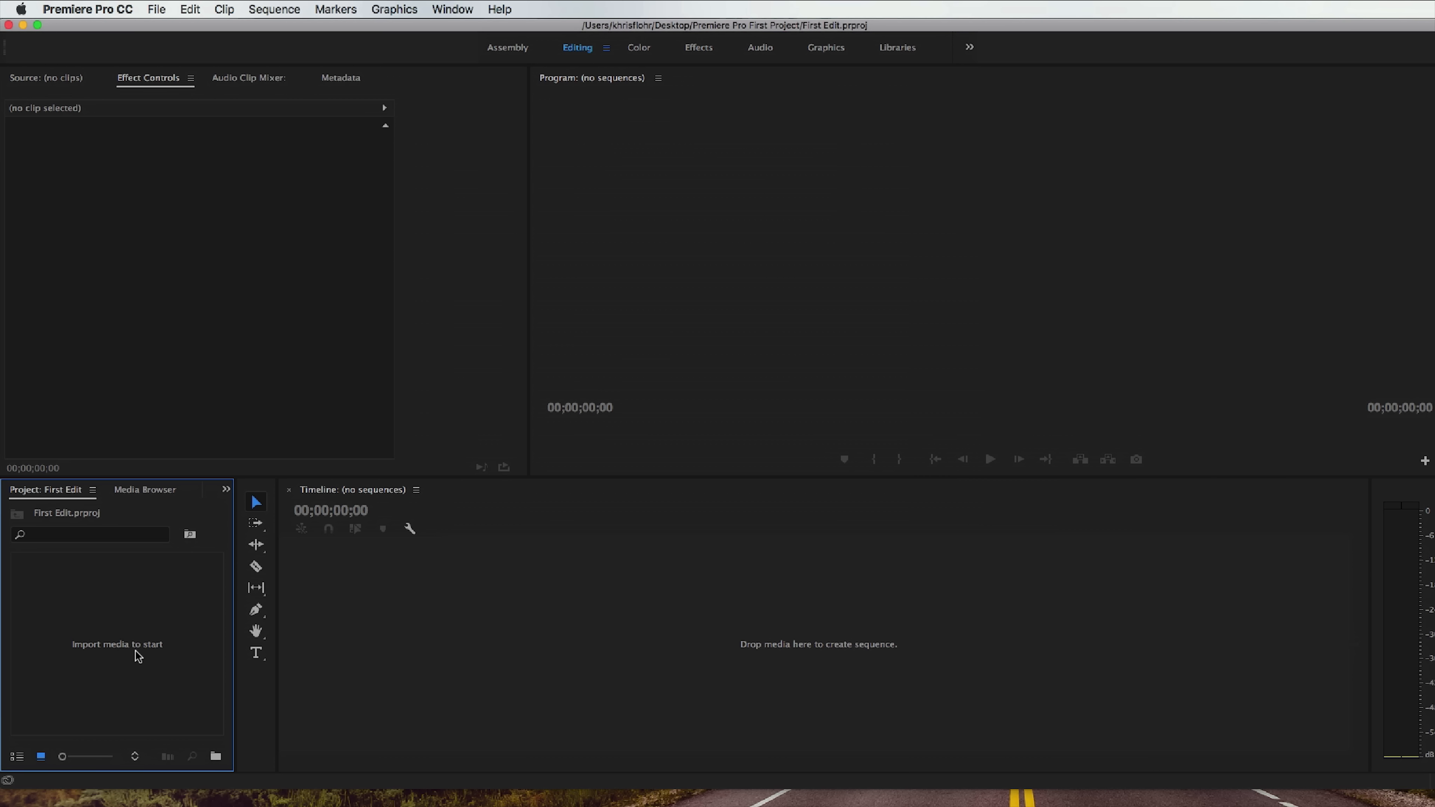
Import the Audio folder, Fire Match.mp4 and Flamethrower Stunt.mp4 into the project, and deselect the imported items.
right_click(119, 626)
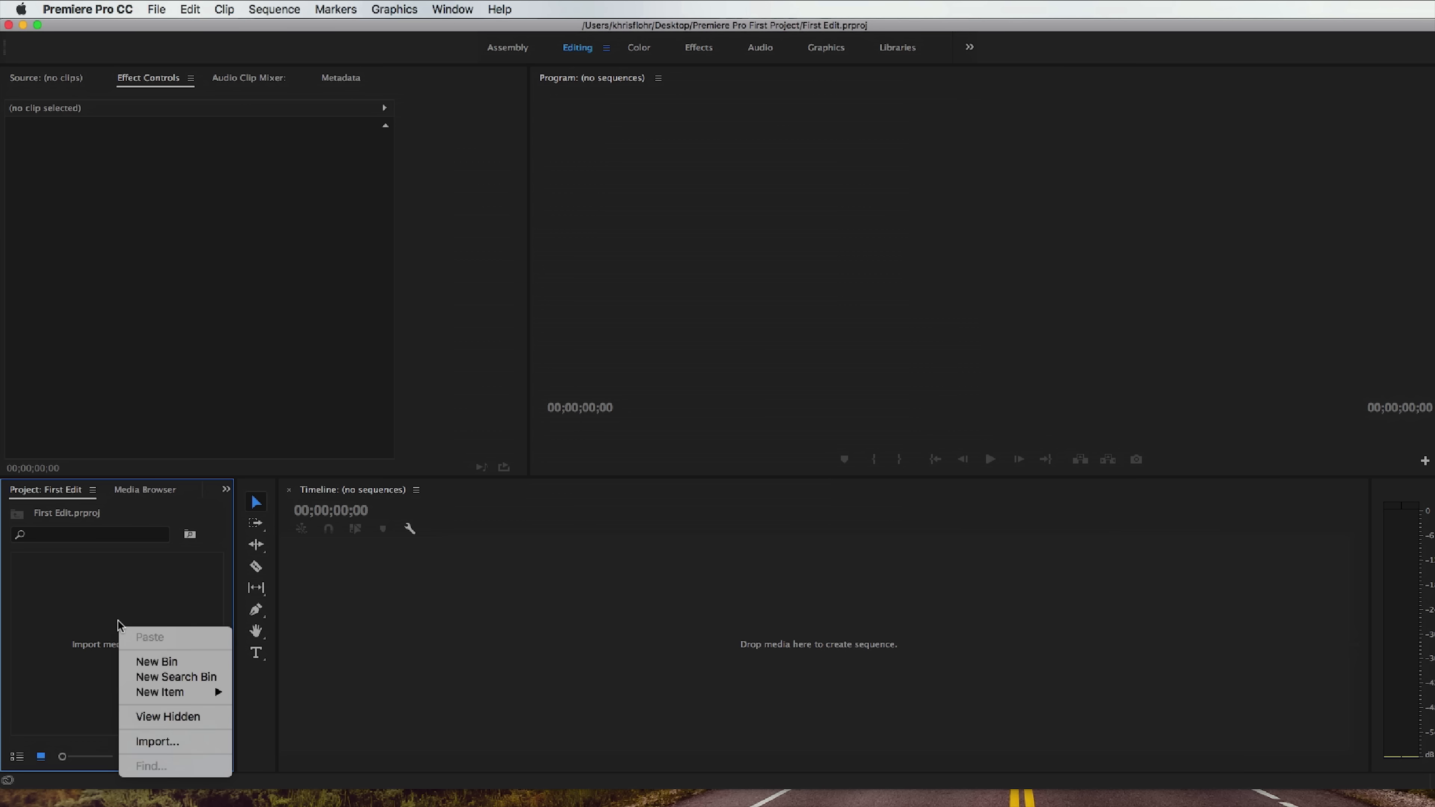
left_click(188, 749)
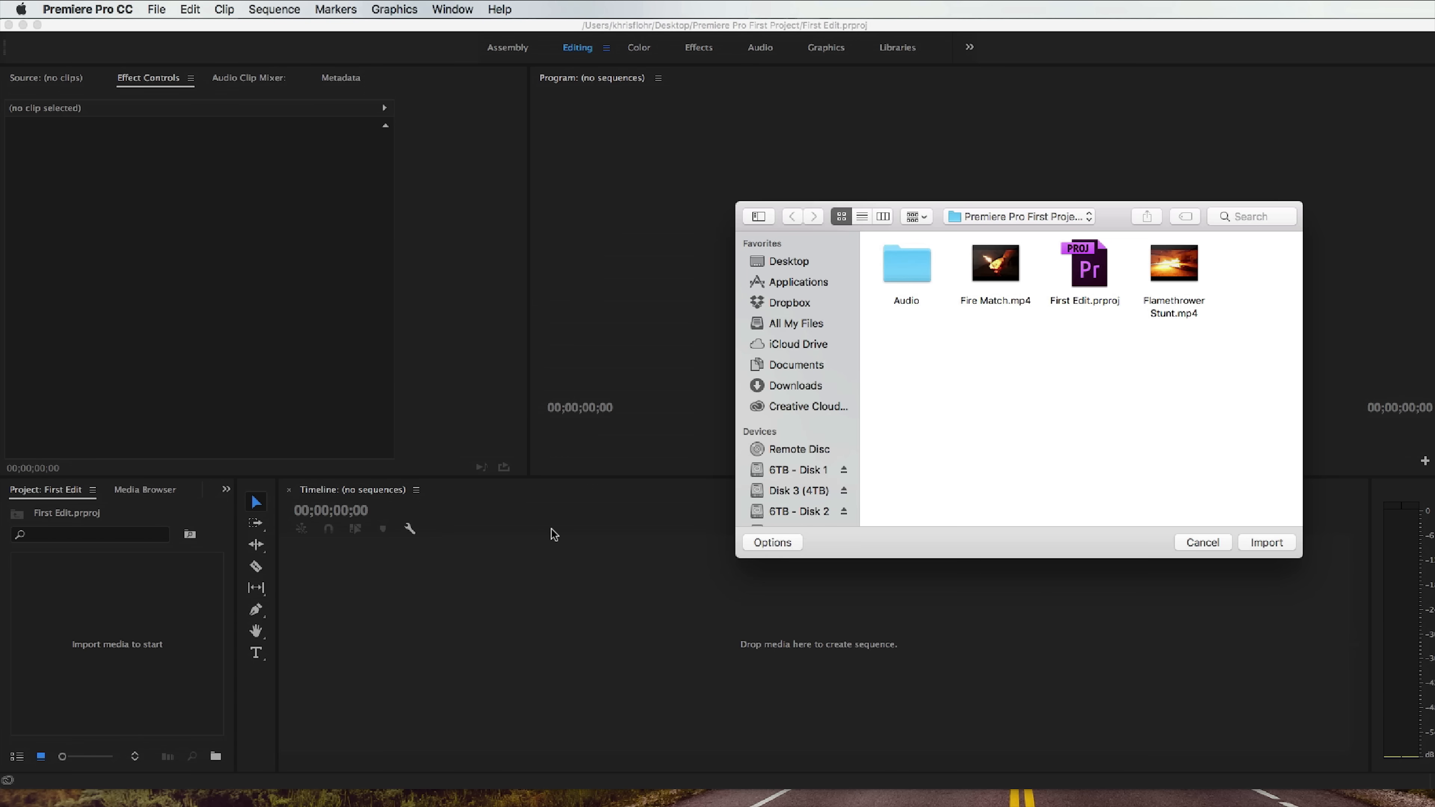
left_click_drag(1110, 217, 786, 185)
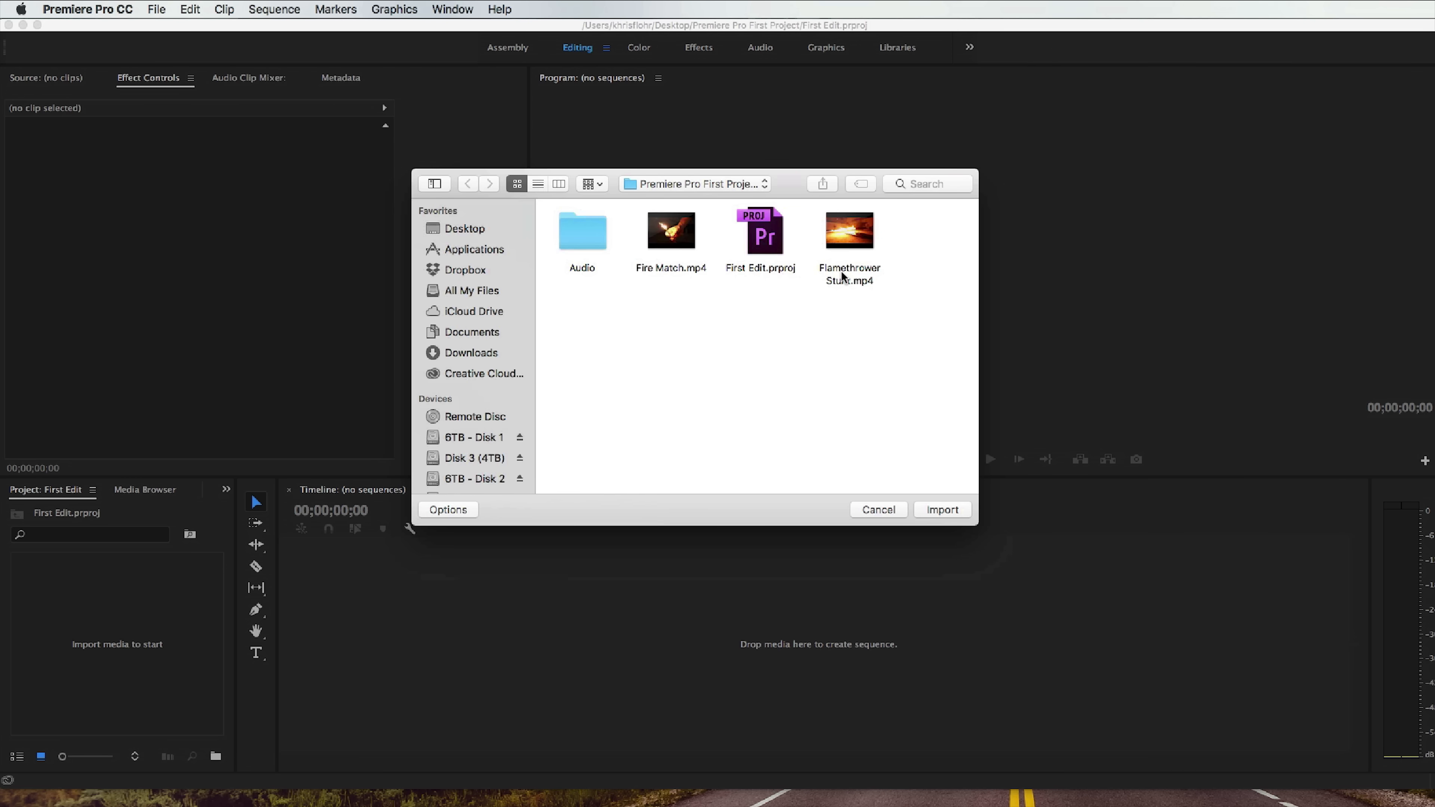
left_click_drag(873, 345, 522, 211)
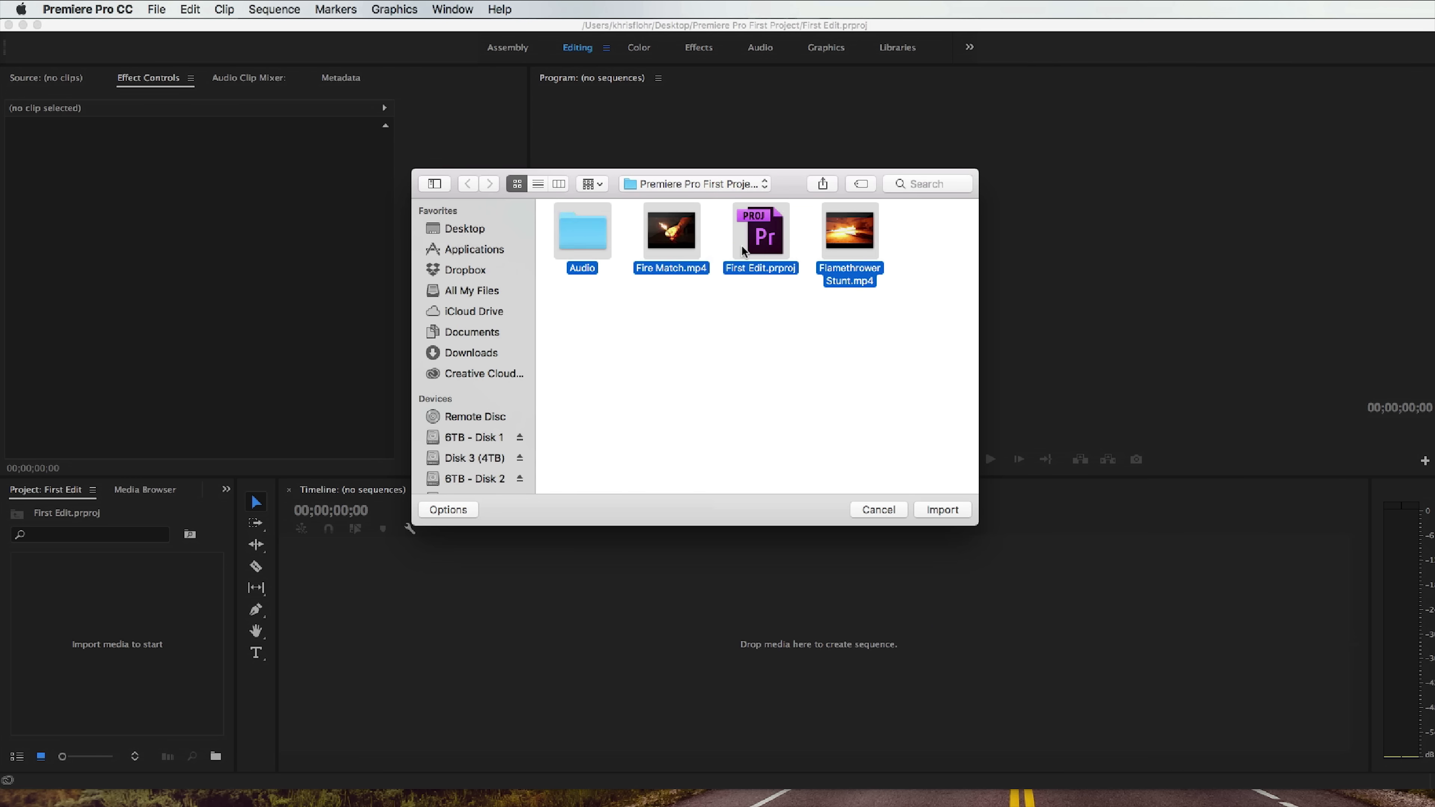
left_click(940, 511)
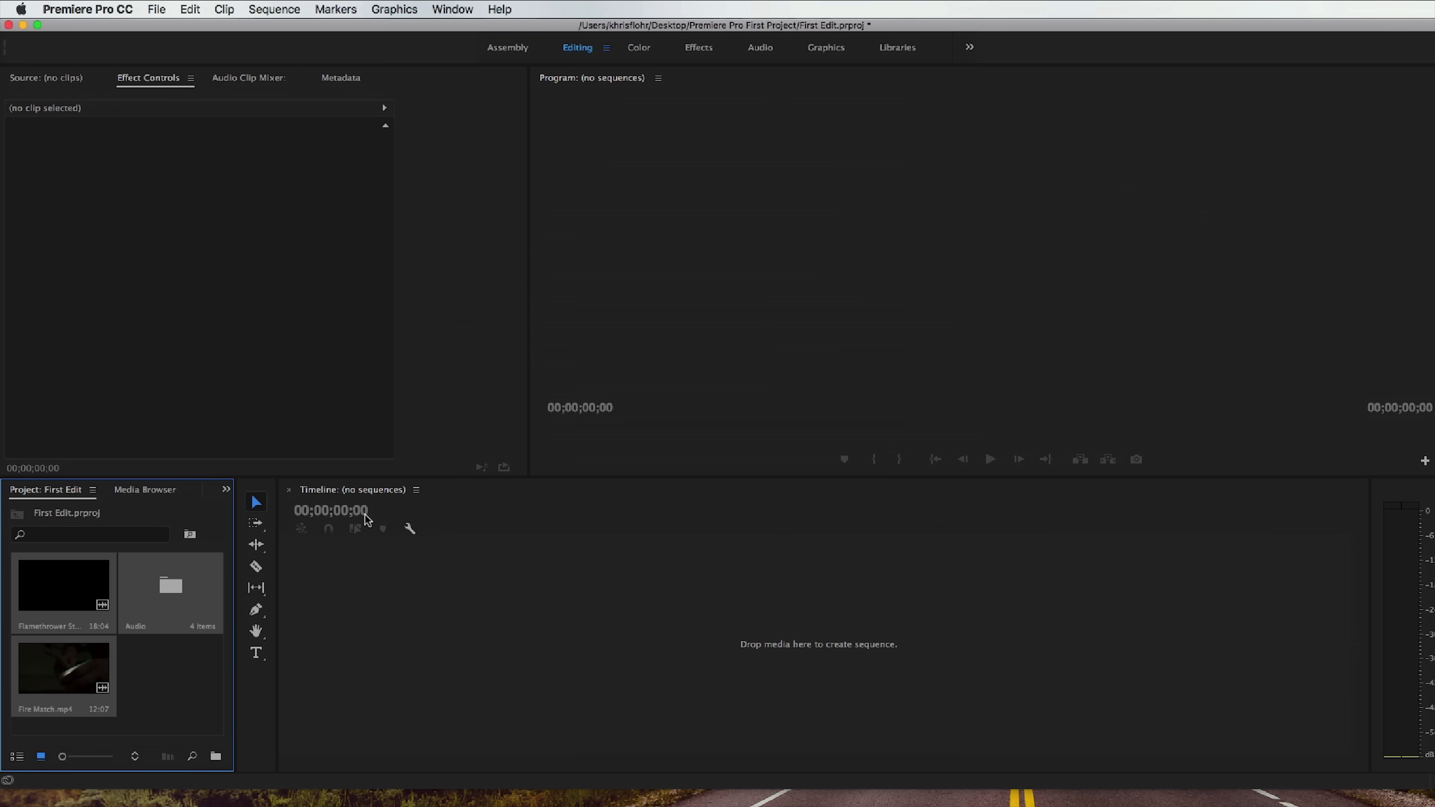
left_click(179, 687)
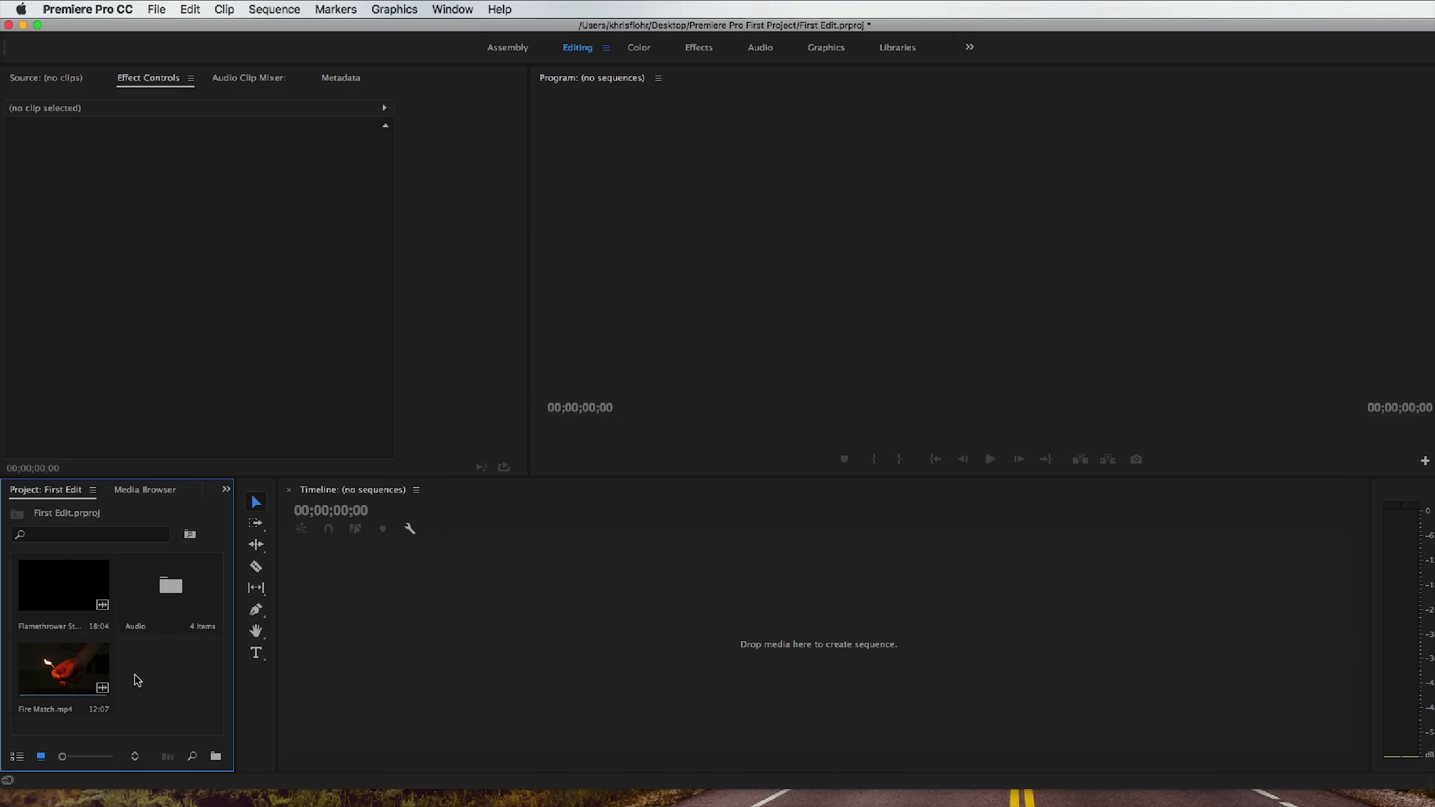
Open Fire Match.mp4 in the Source monitor and play it from the beginning to review the footage.
left_click(483, 609)
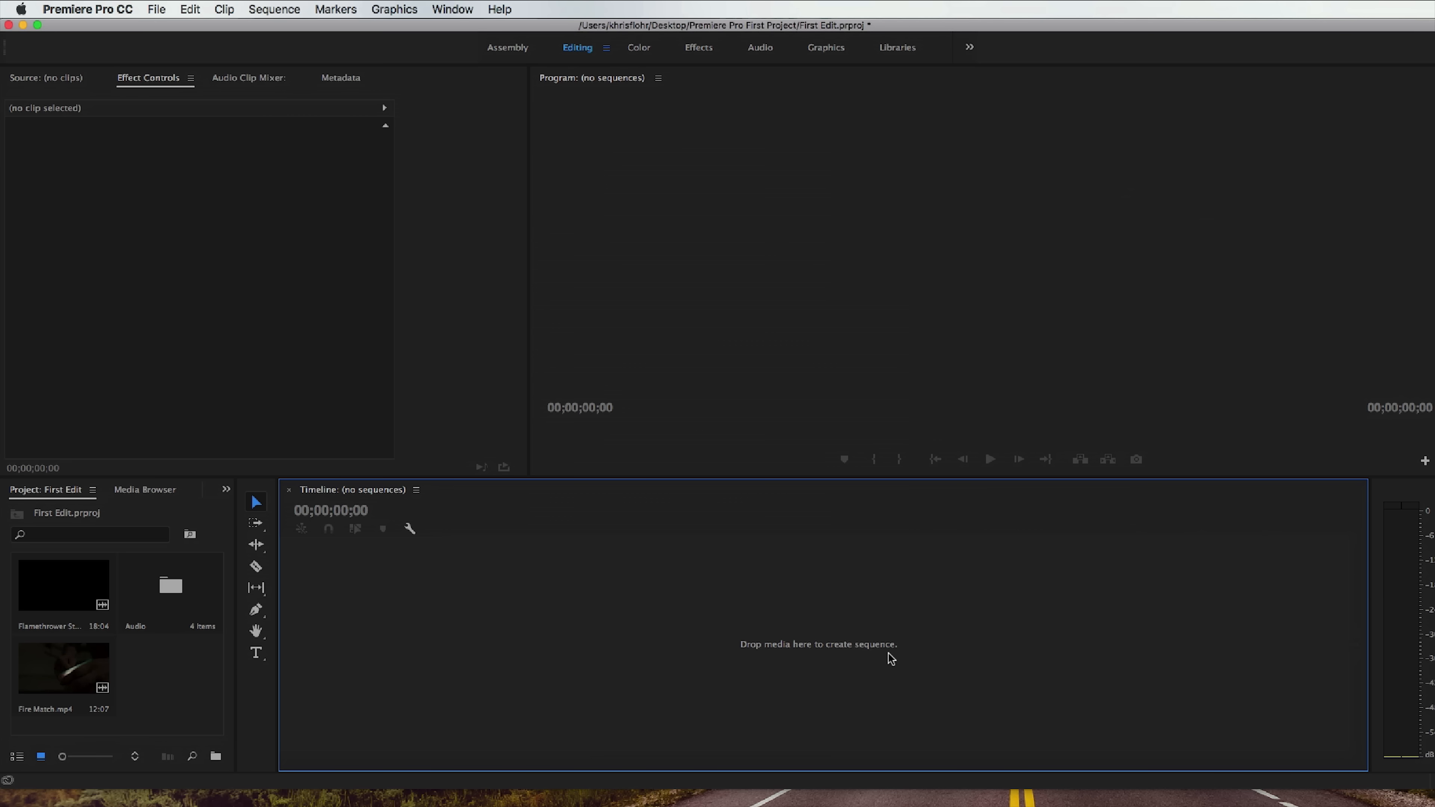
left_click(66, 667)
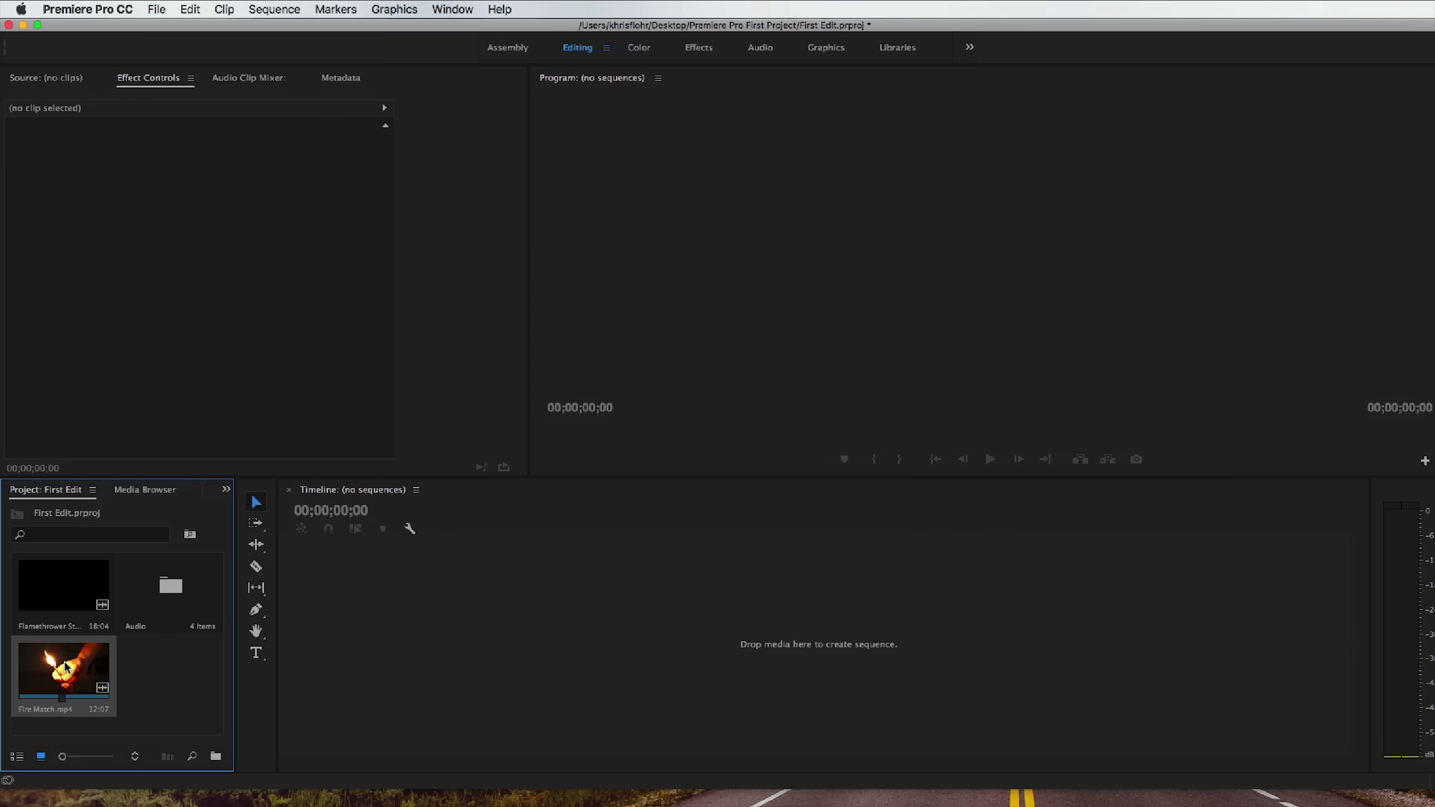
double_click(66, 667)
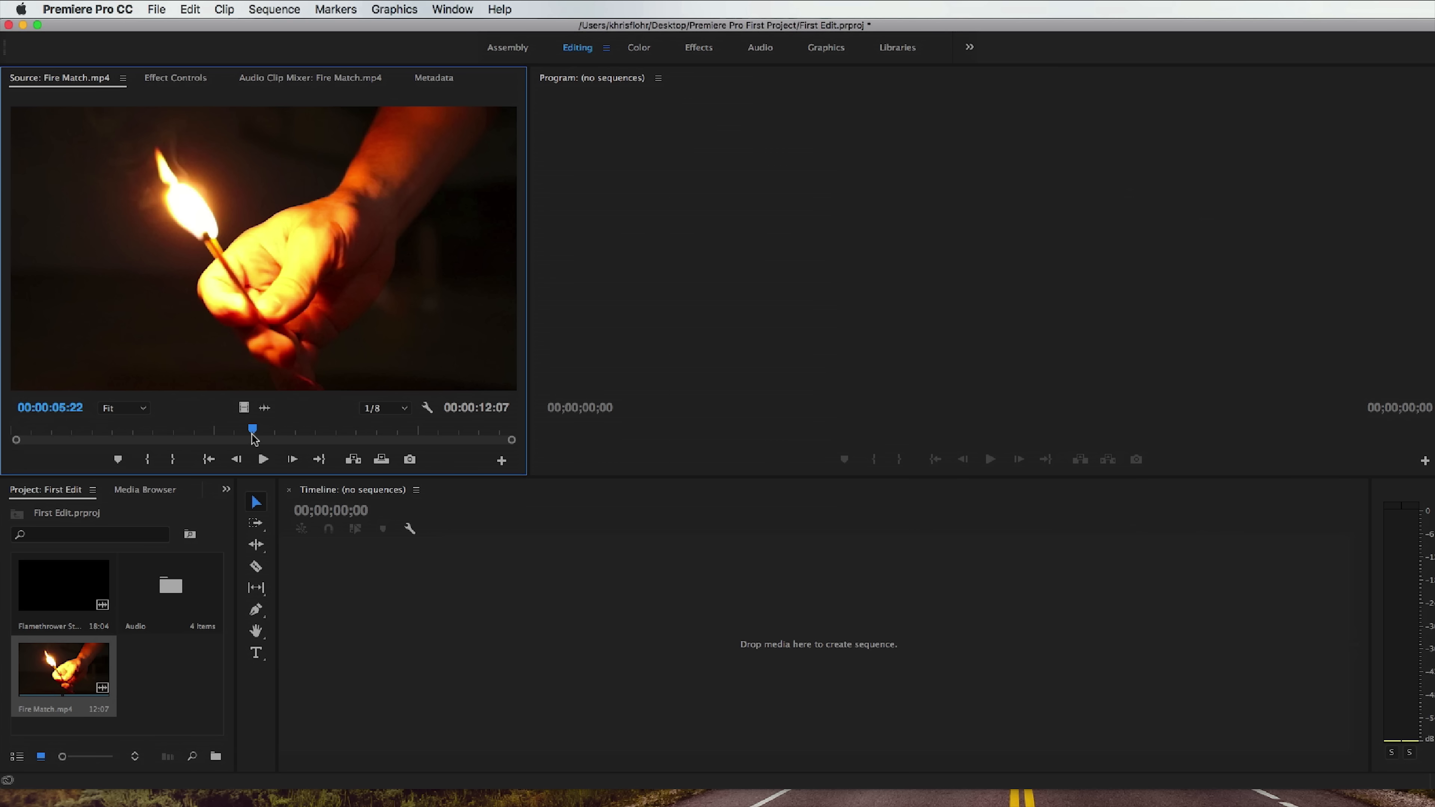
left_click_drag(251, 433, 11, 440)
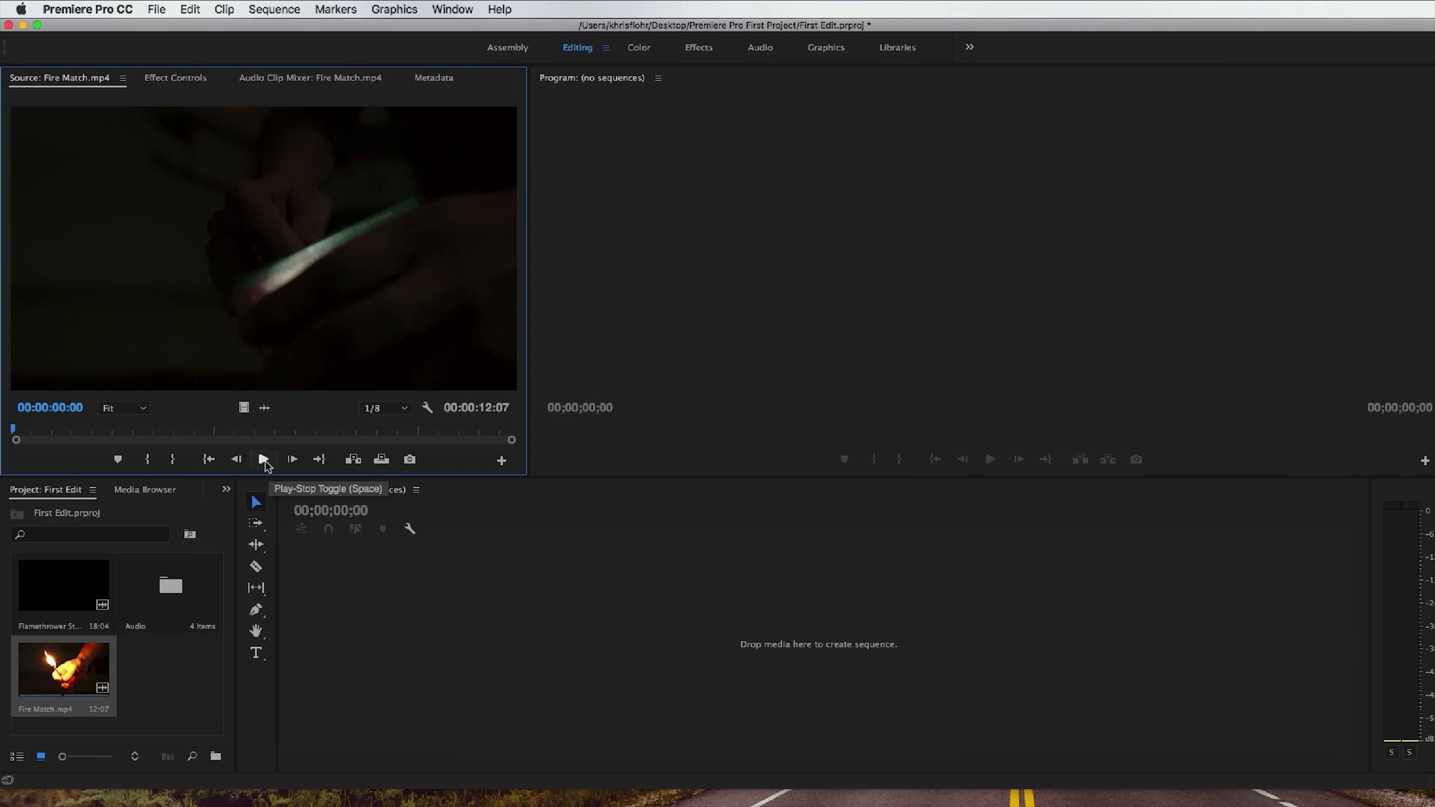
left_click(264, 459)
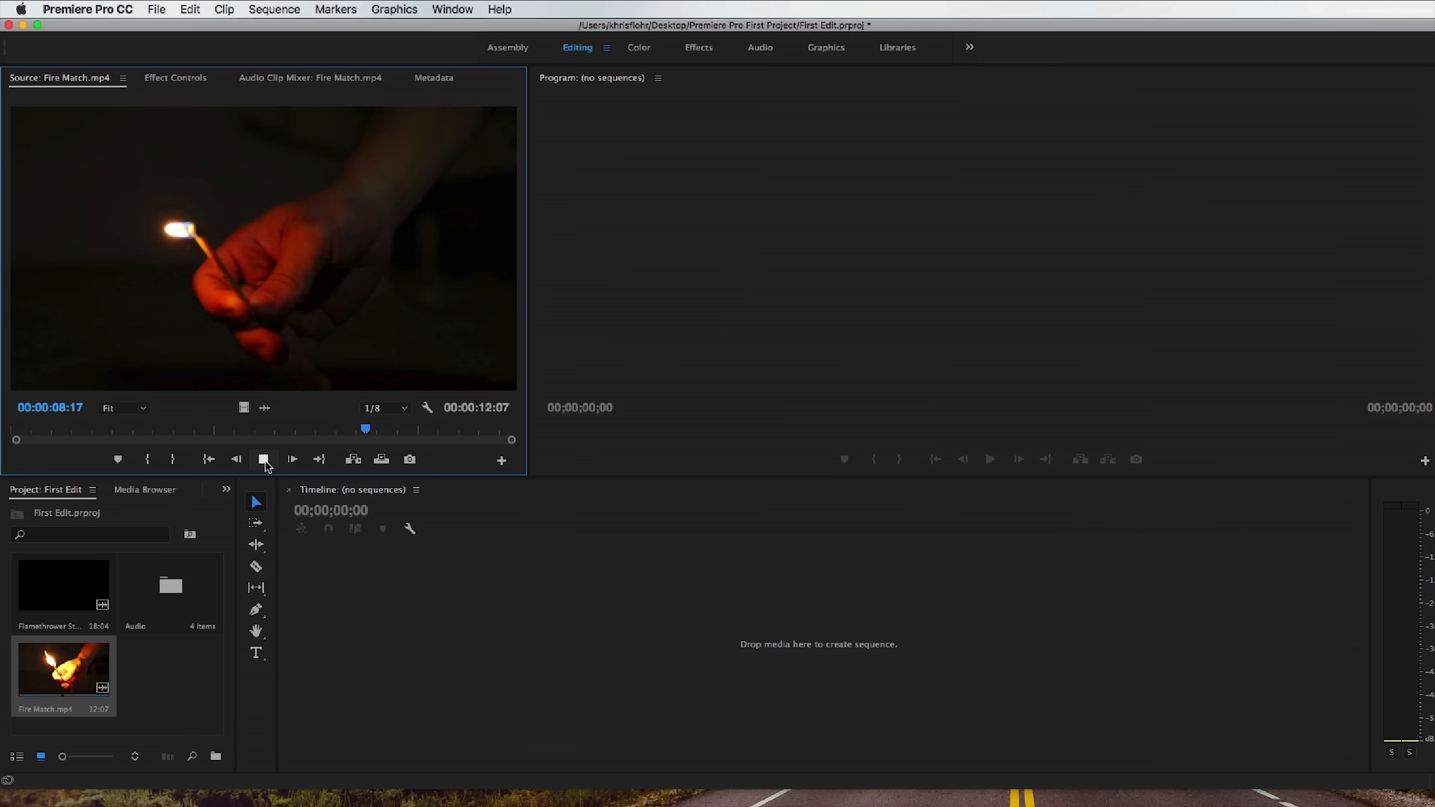
left_click(264, 459)
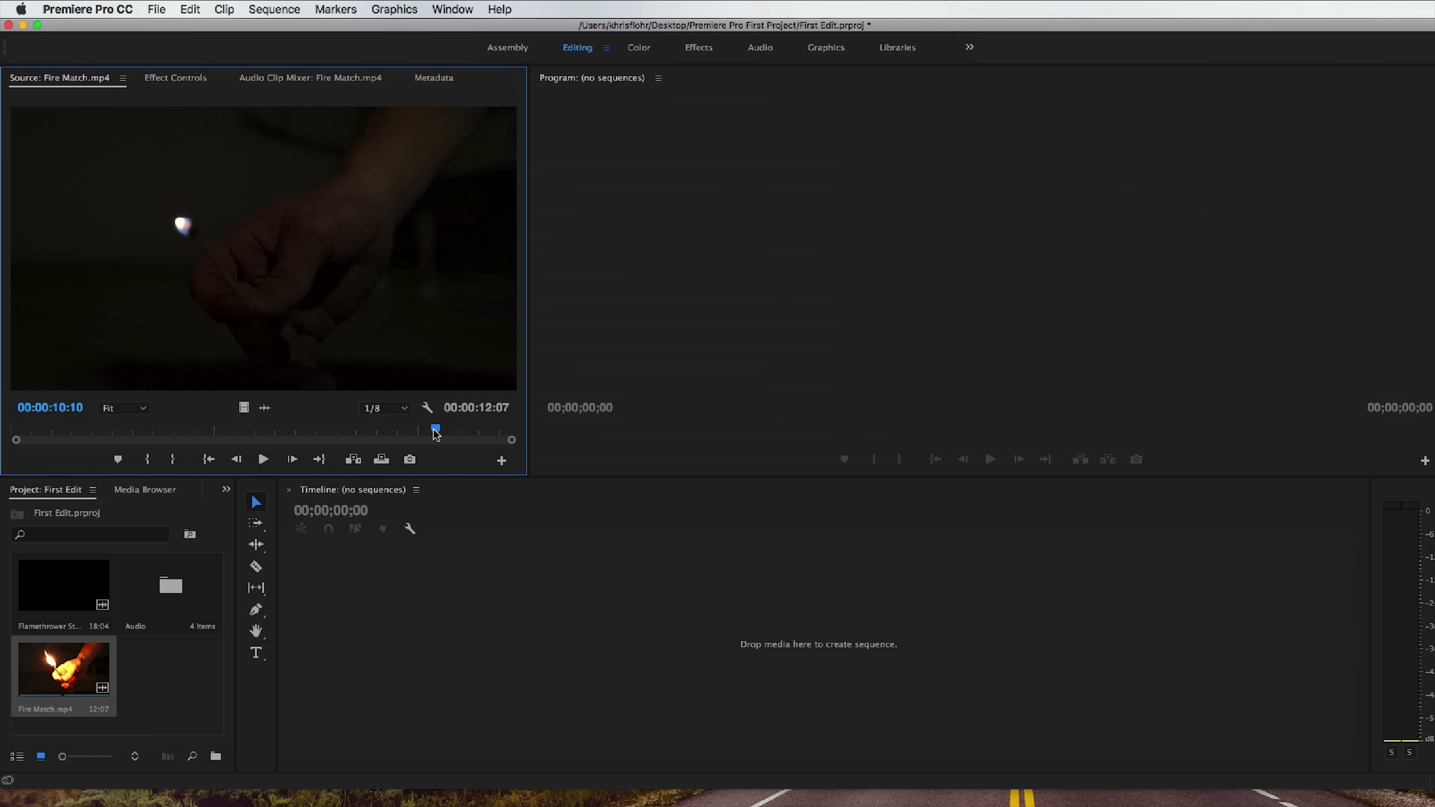
Mark Fire Match.mp4 from 00:00:00:00 to 00:00:04:14 and place the marked section in the empty timeline as a new sequence.
left_click_drag(435, 435, 12, 438)
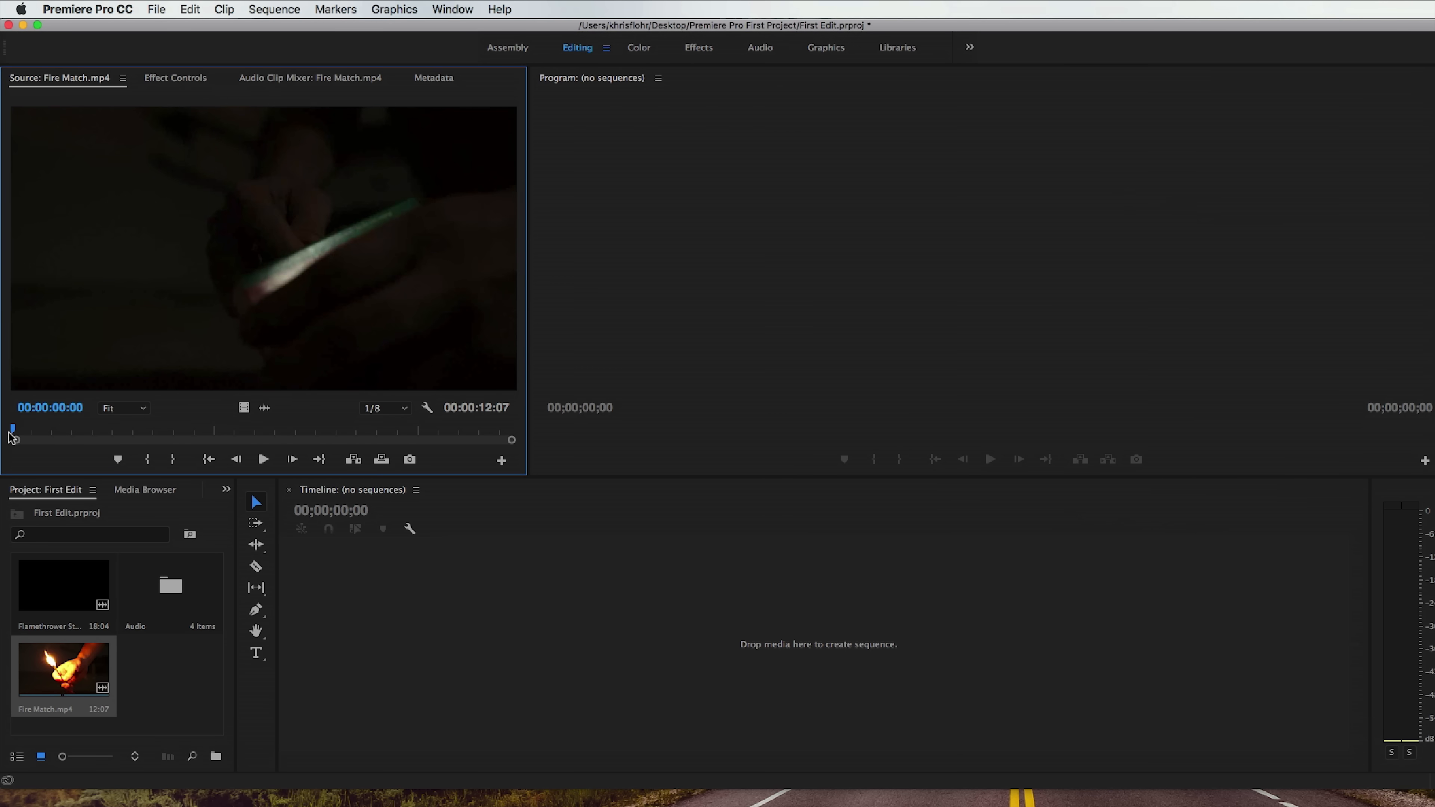
left_click(151, 464)
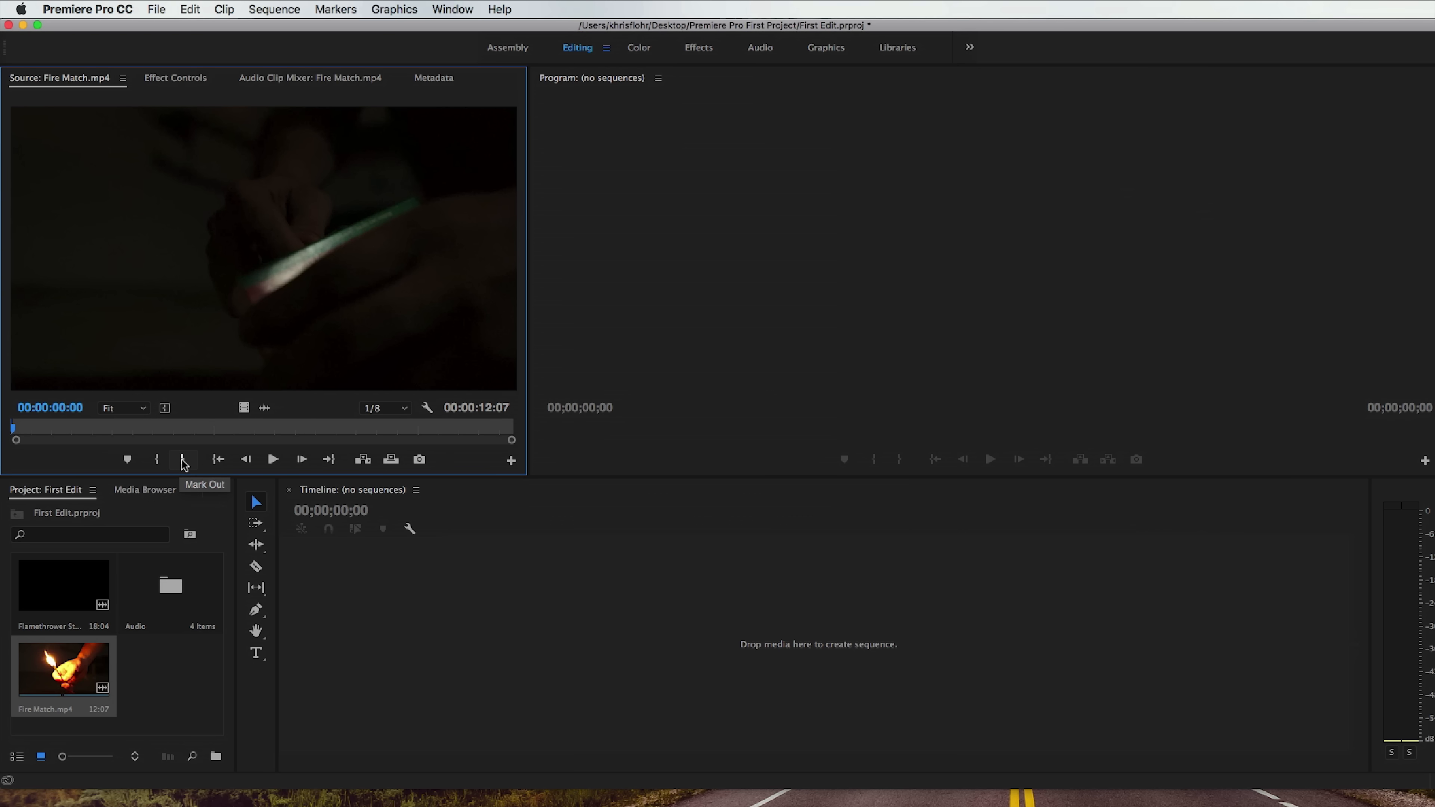
left_click(271, 460)
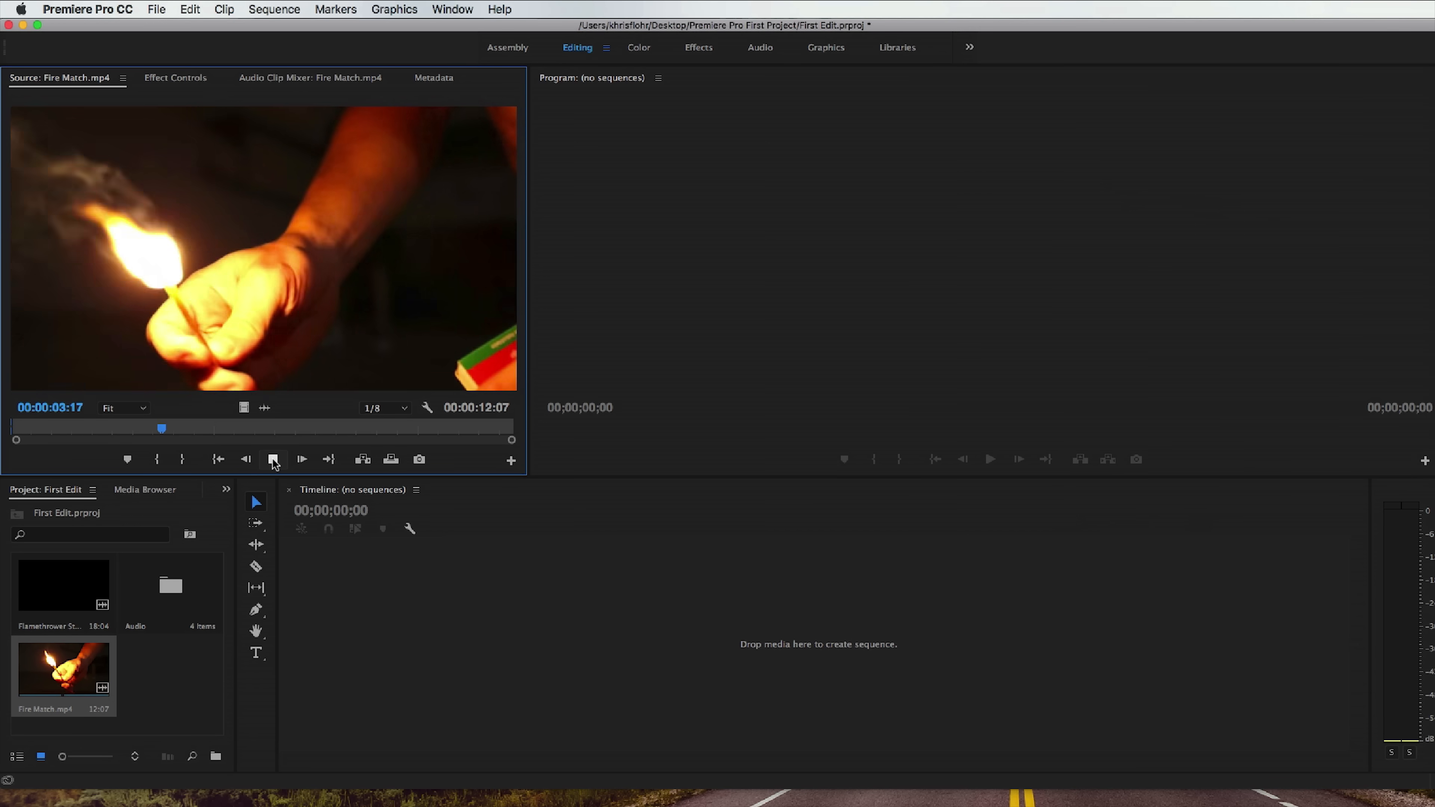
left_click(274, 460)
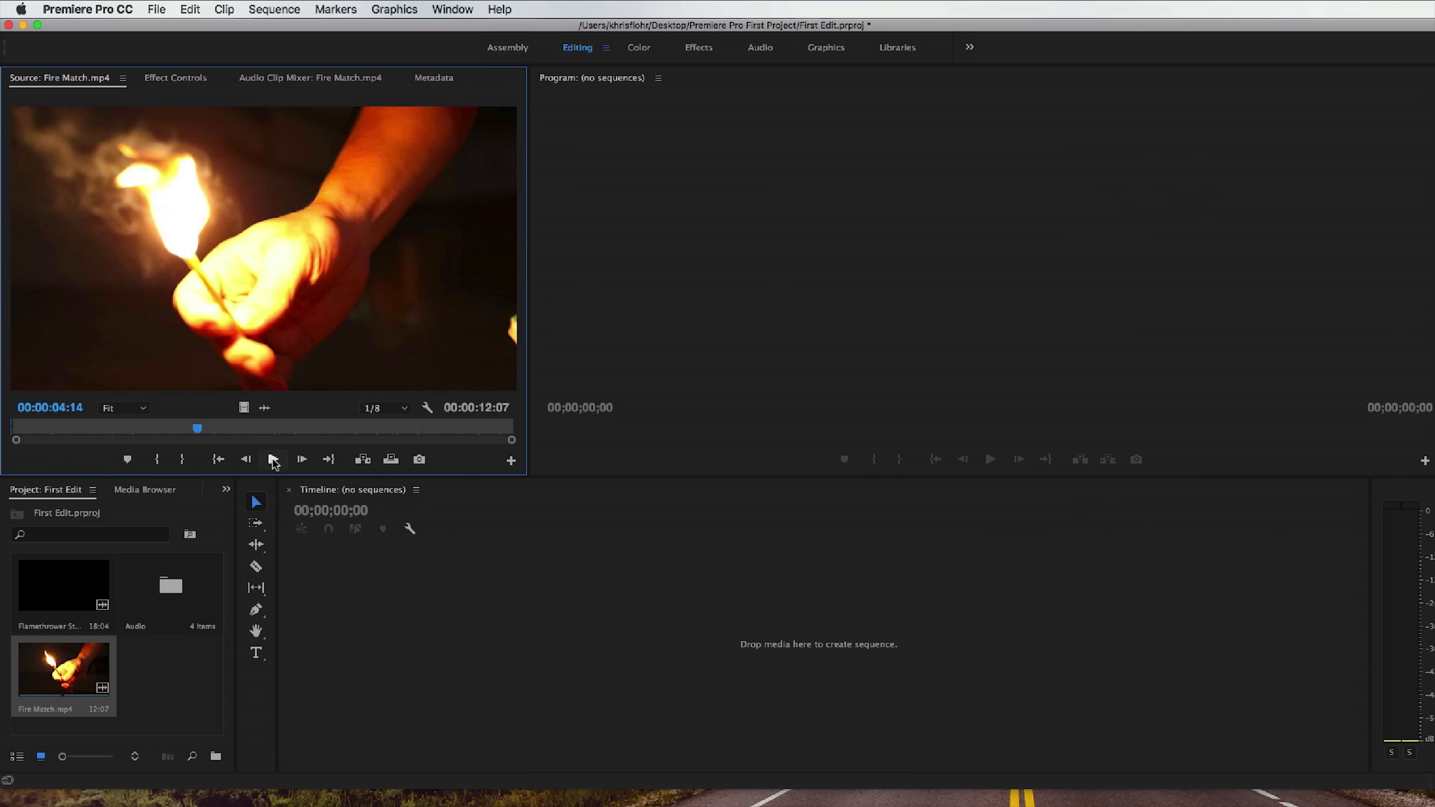
left_click(184, 460)
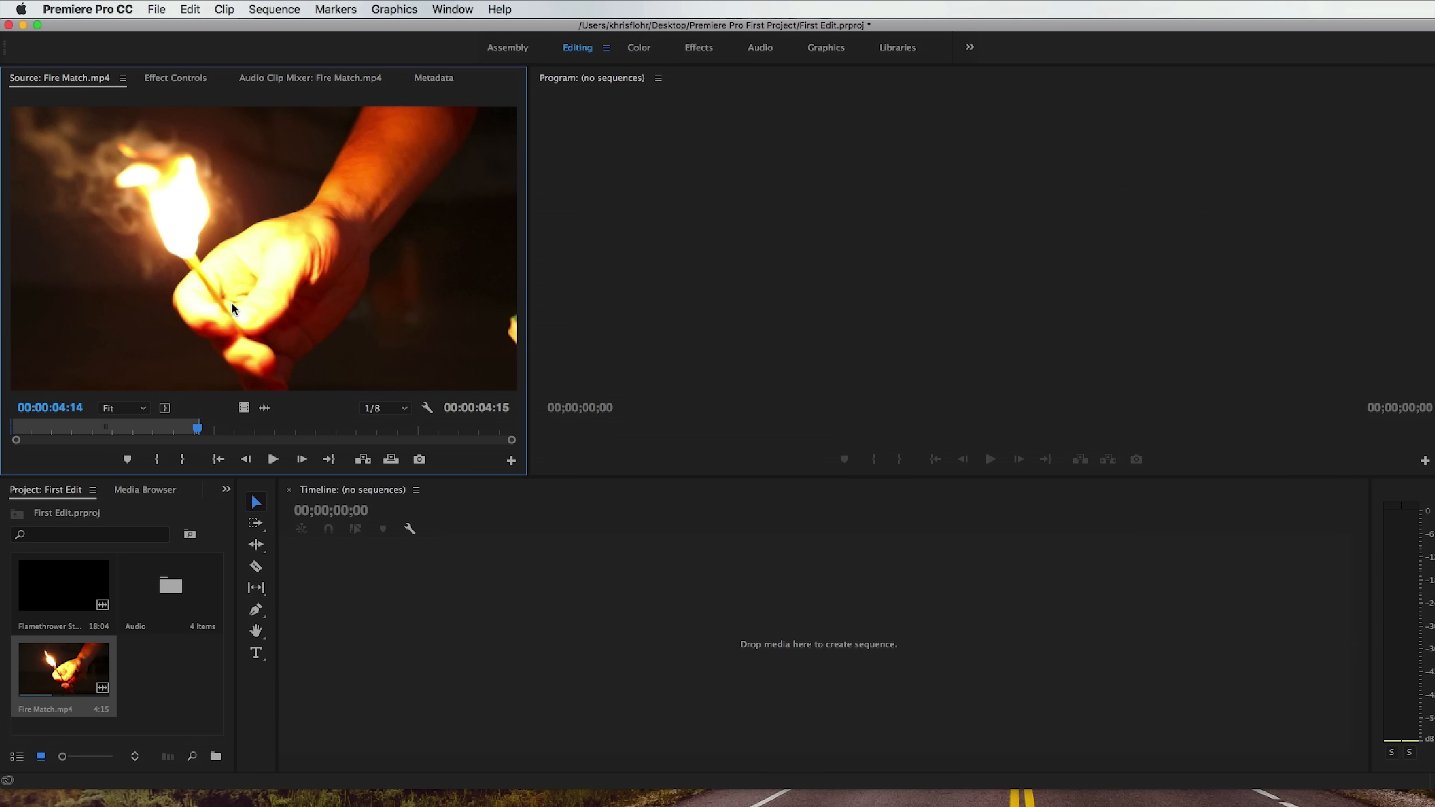
left_click_drag(232, 305, 528, 591)
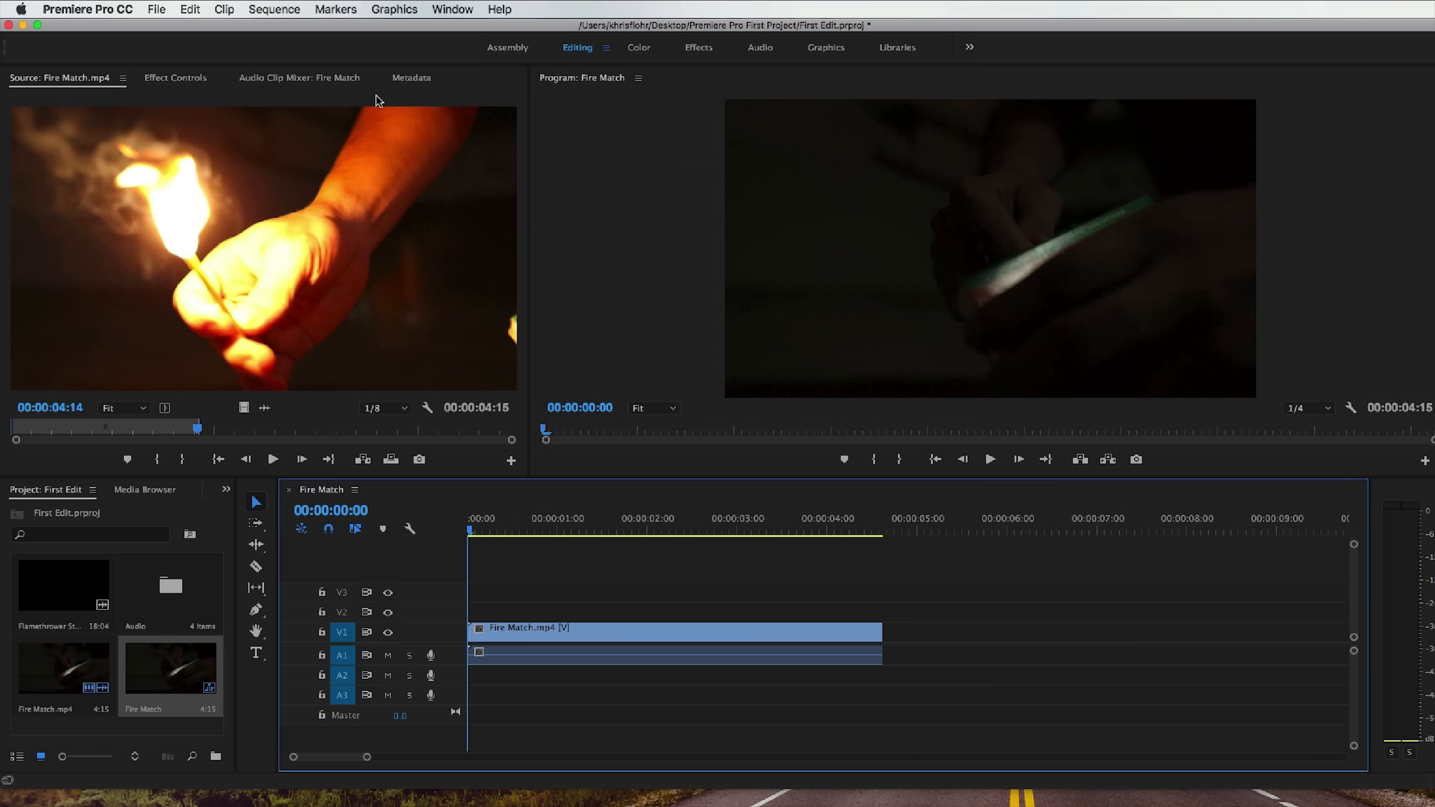
Examine the available presets and settings for a new sequence, leaving without creating one.
left_click(156, 10)
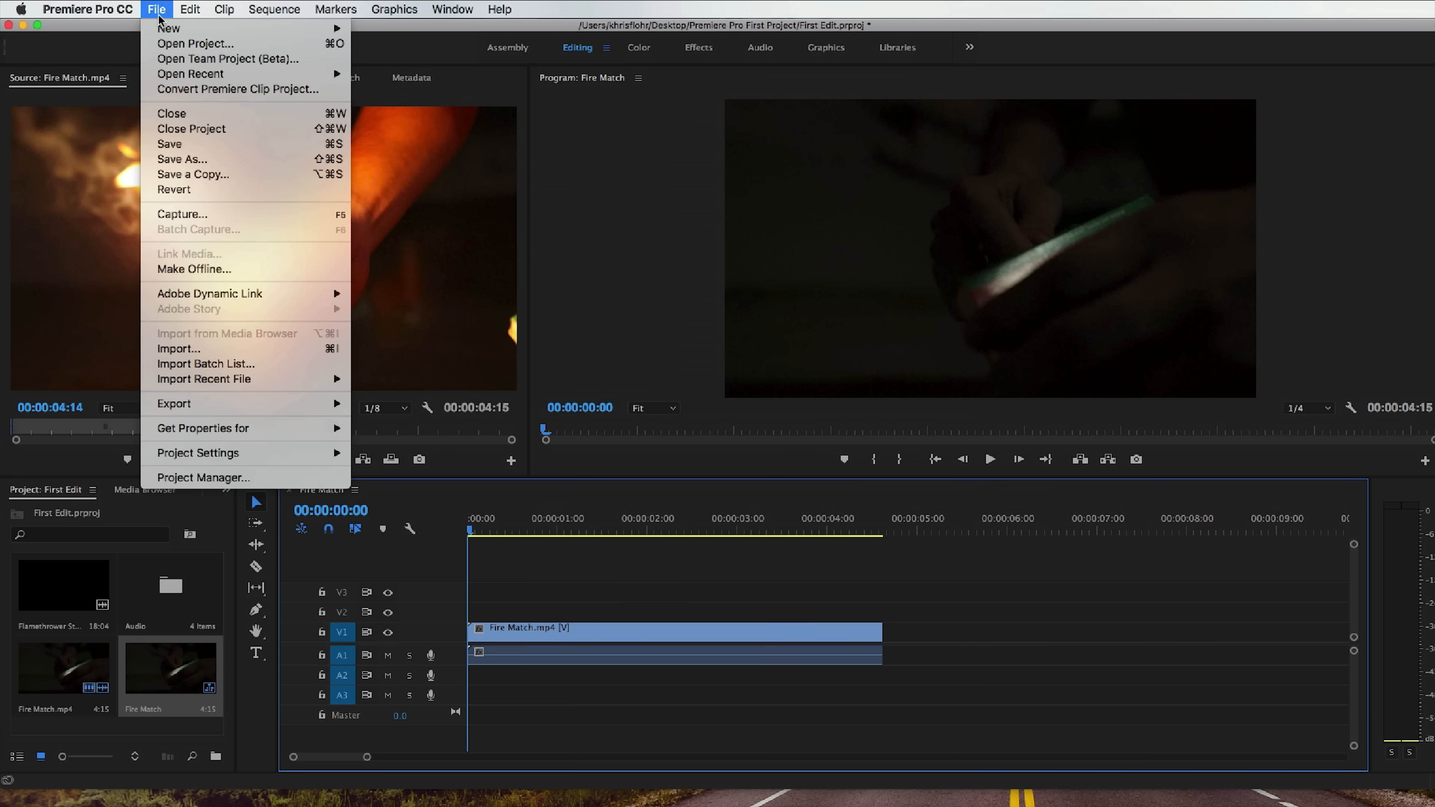
mouse_move(169, 28)
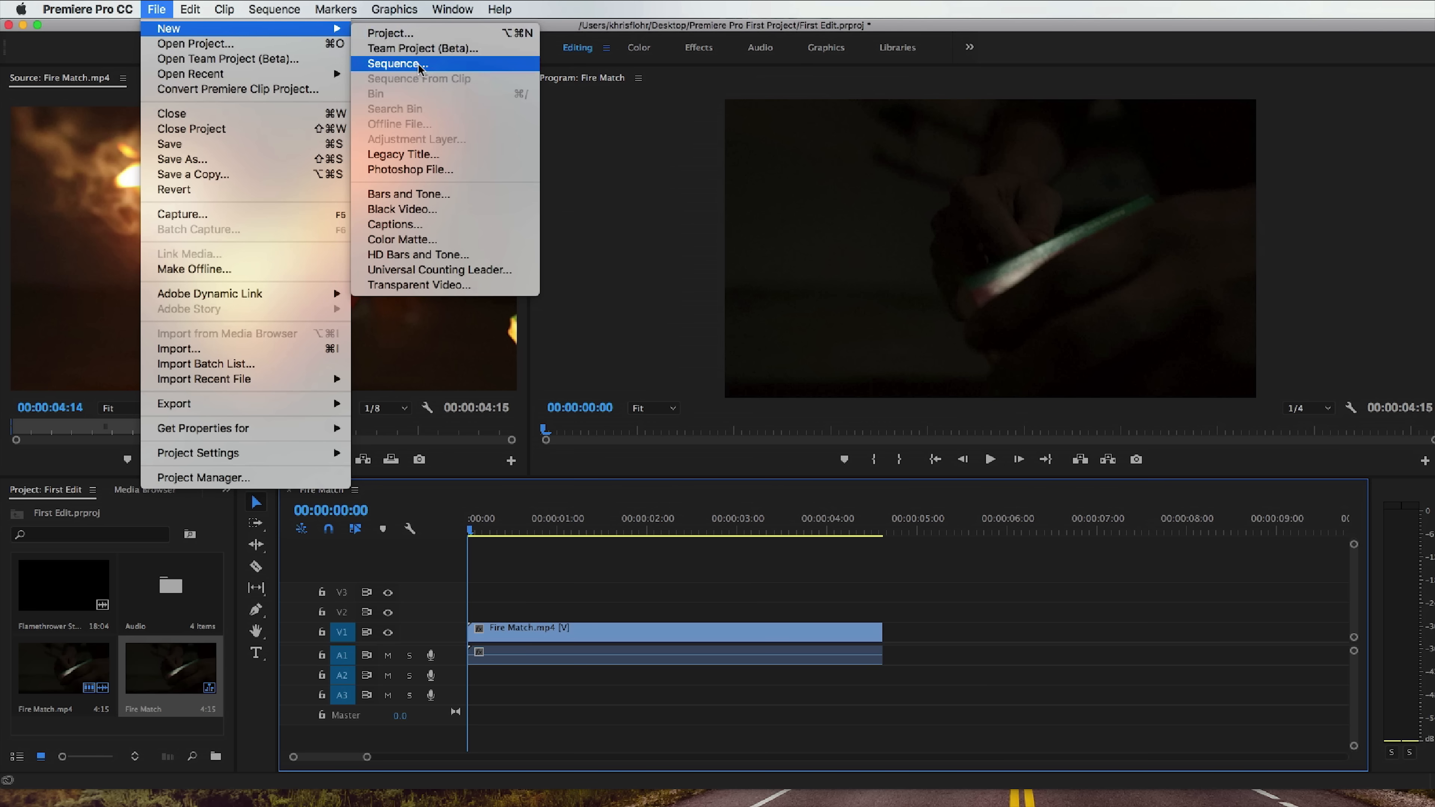
left_click(400, 66)
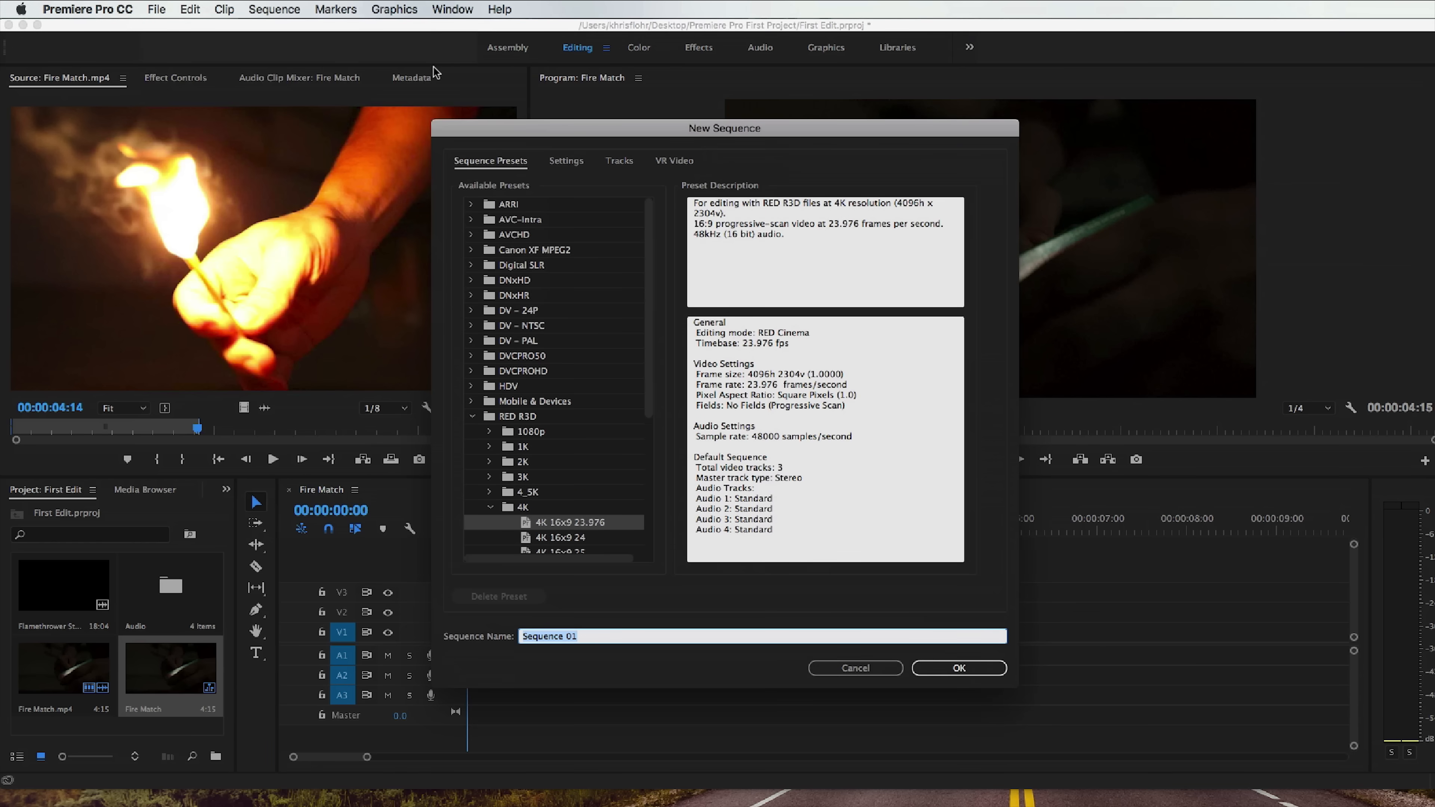
scroll(545, 446, "down", 4)
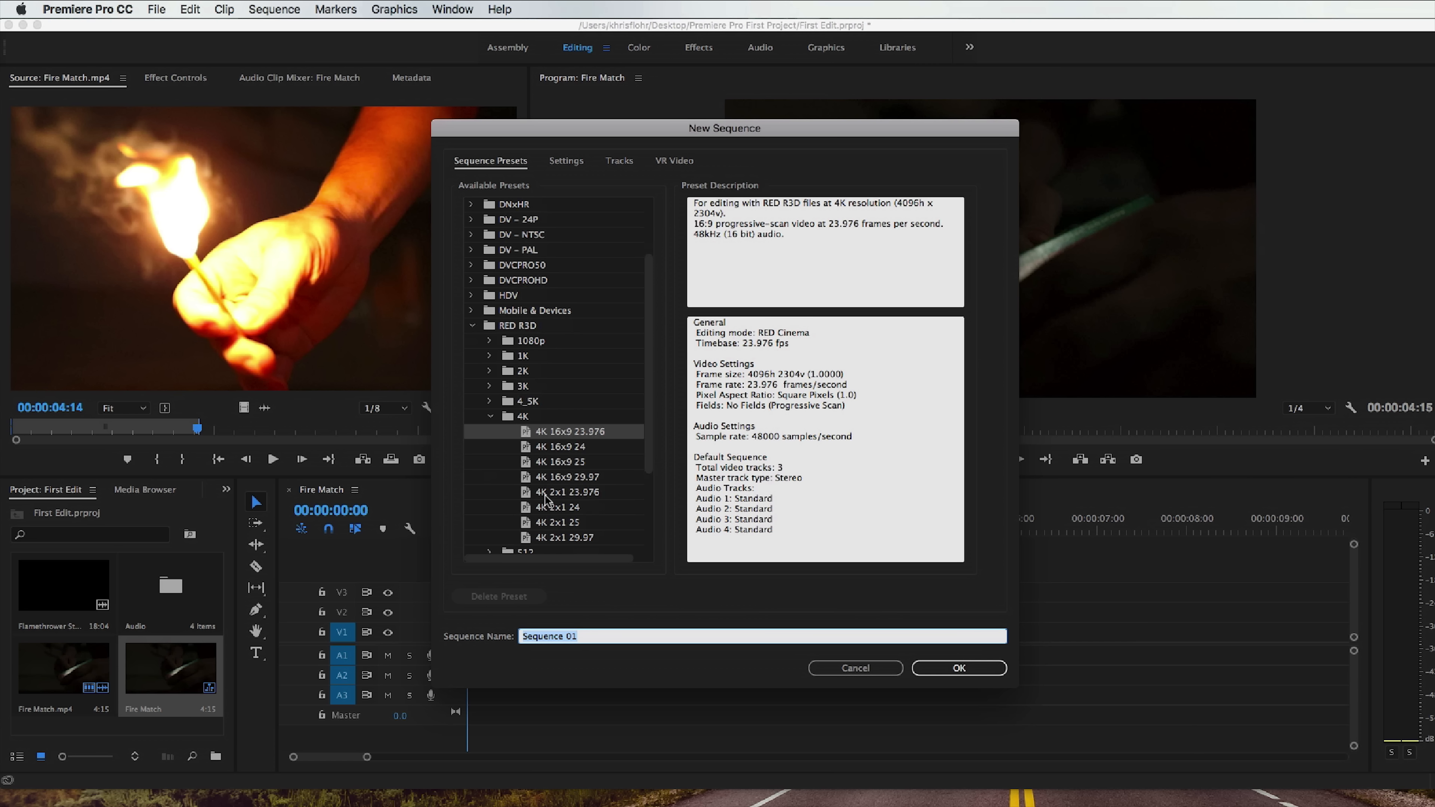
left_click(490, 417)
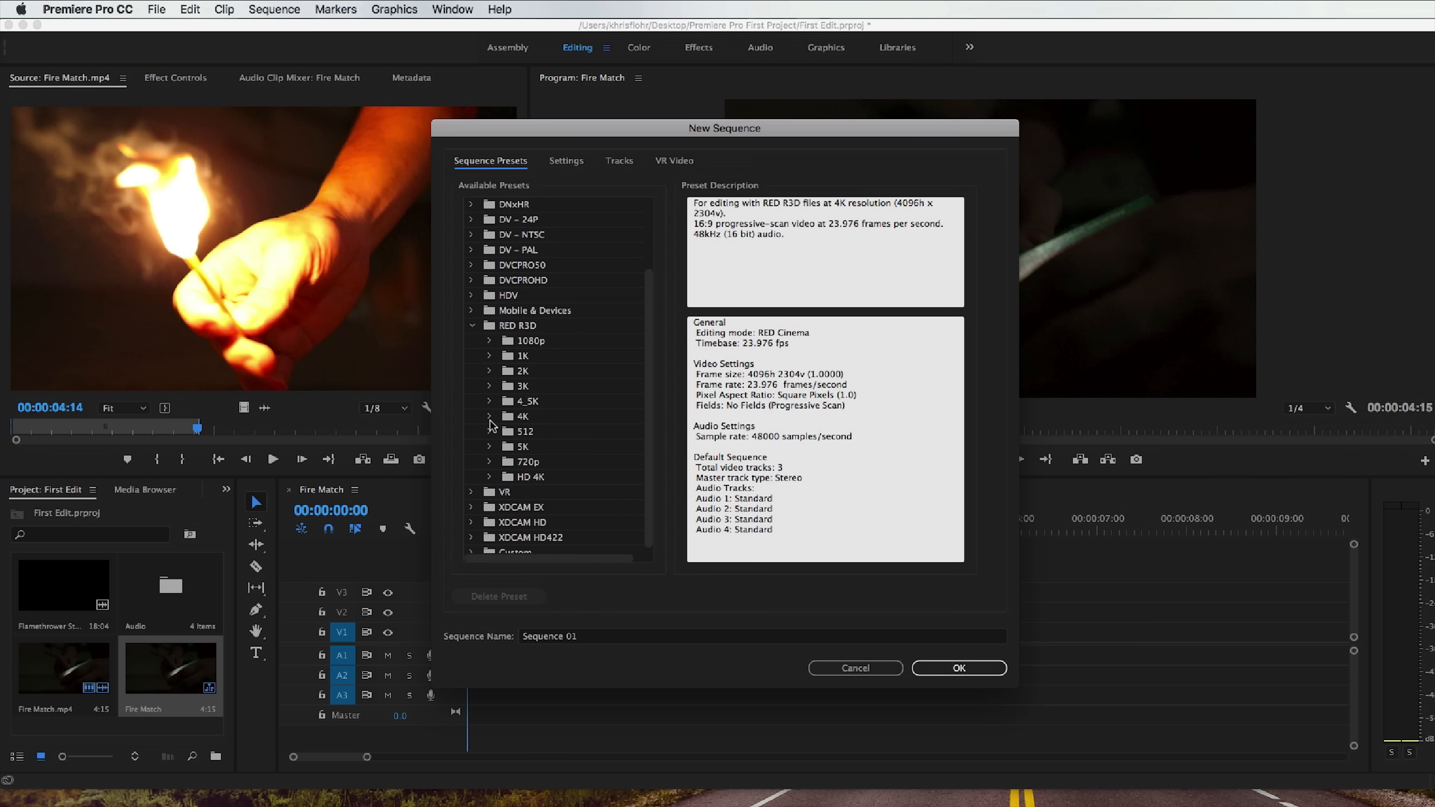
scroll(506, 446, "up", 5)
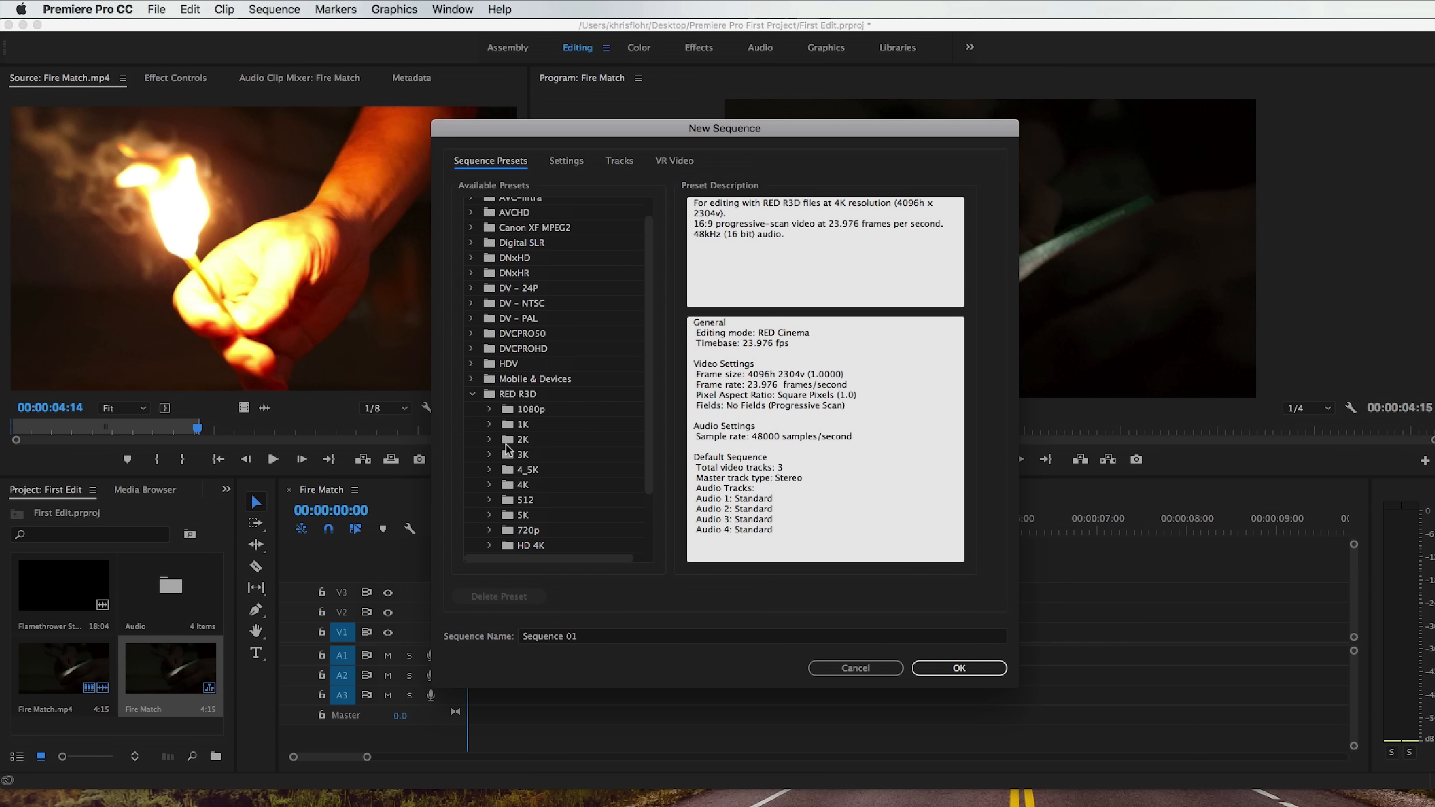
scroll(507, 449, "up", 2)
left_click(563, 162)
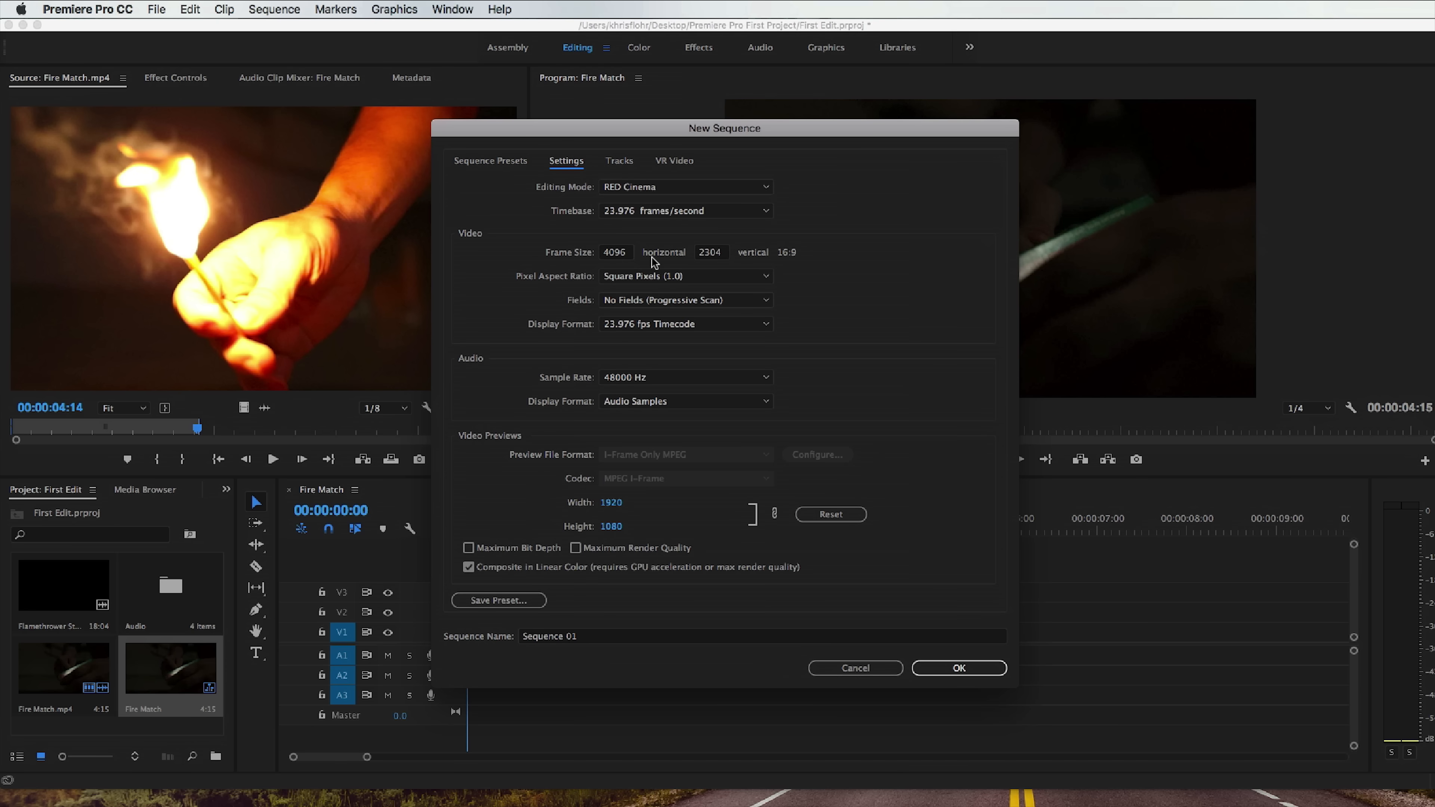
left_click(506, 165)
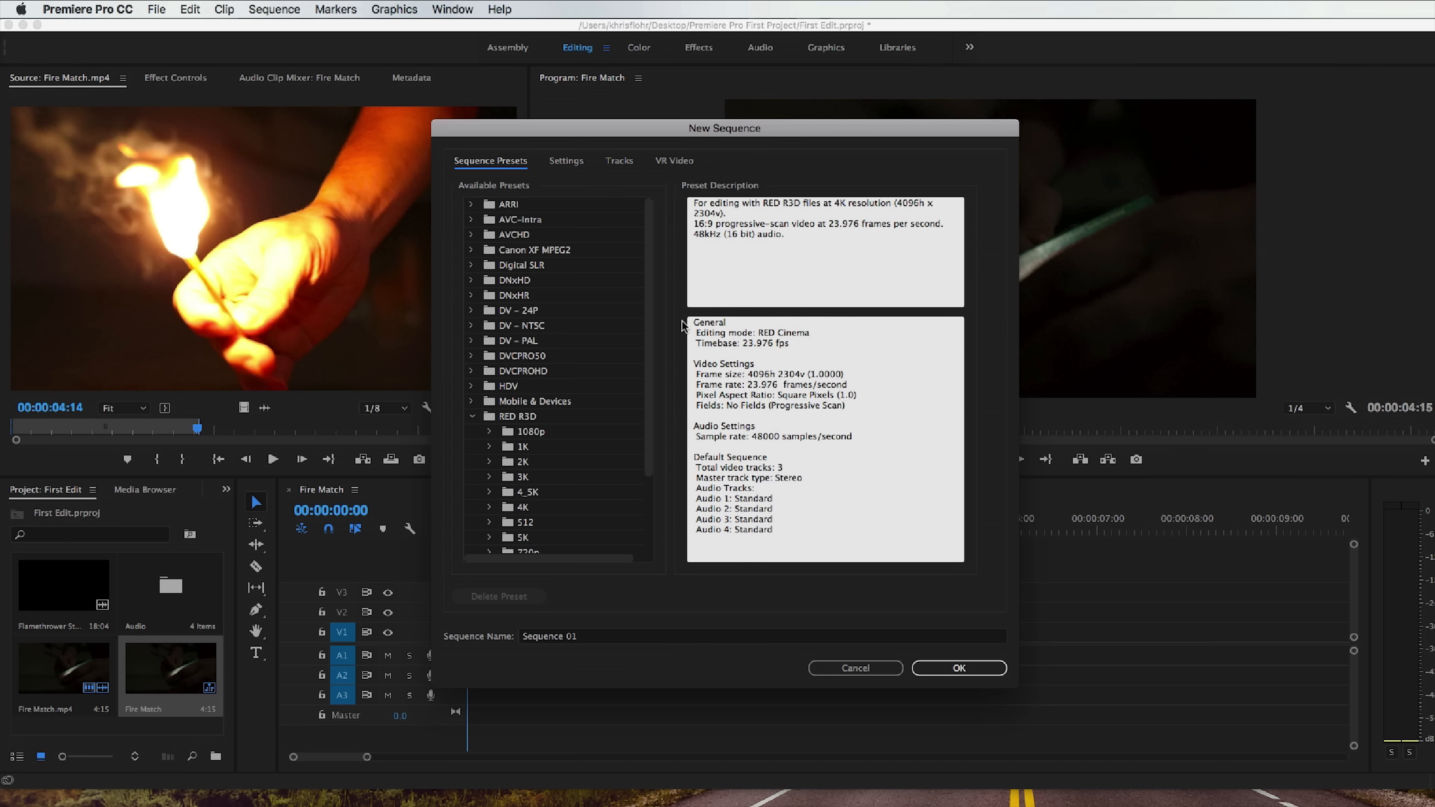
left_click(861, 672)
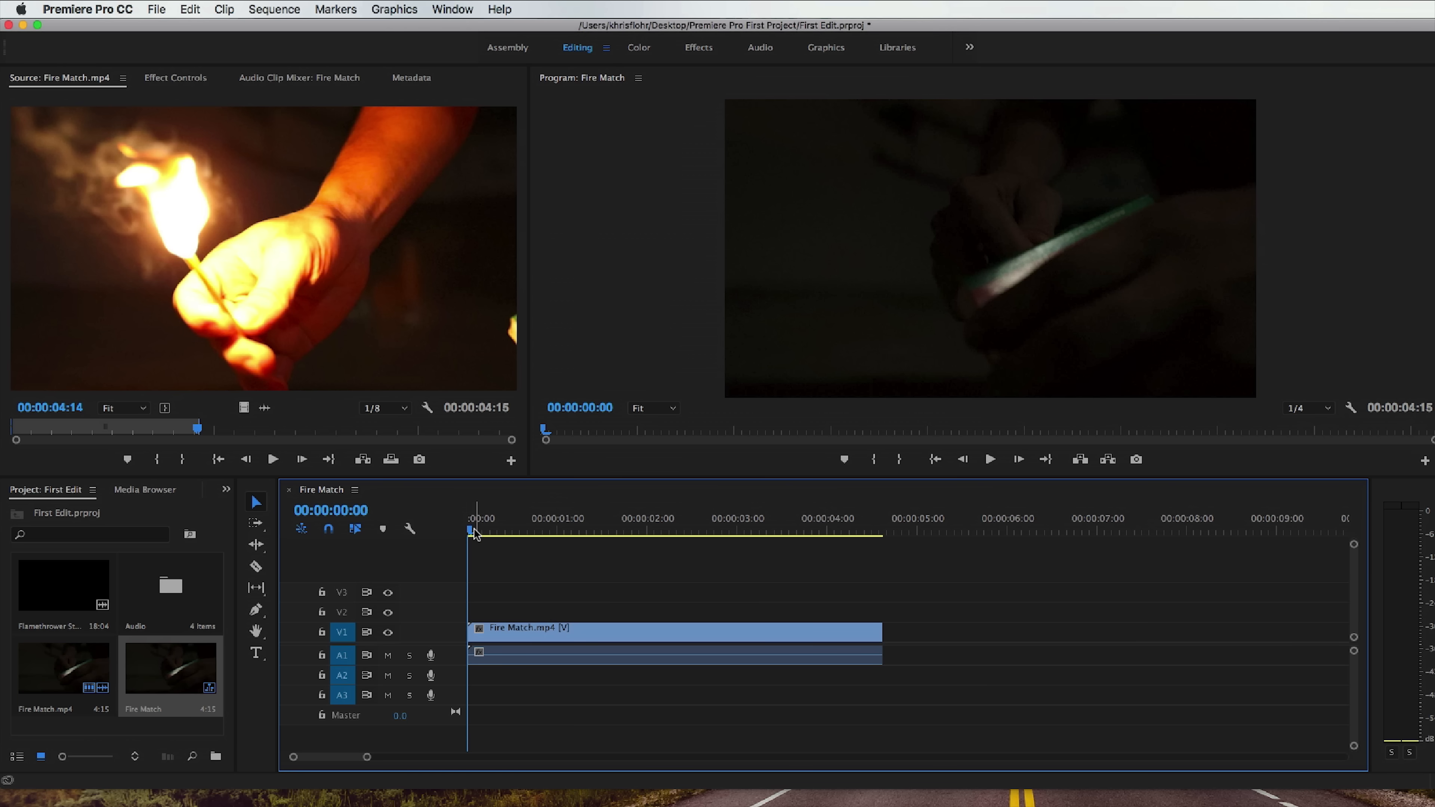
Play the Fire Match sequence briefly from the start and toggle video track V1's output off and on.
left_click_drag(472, 530, 465, 532)
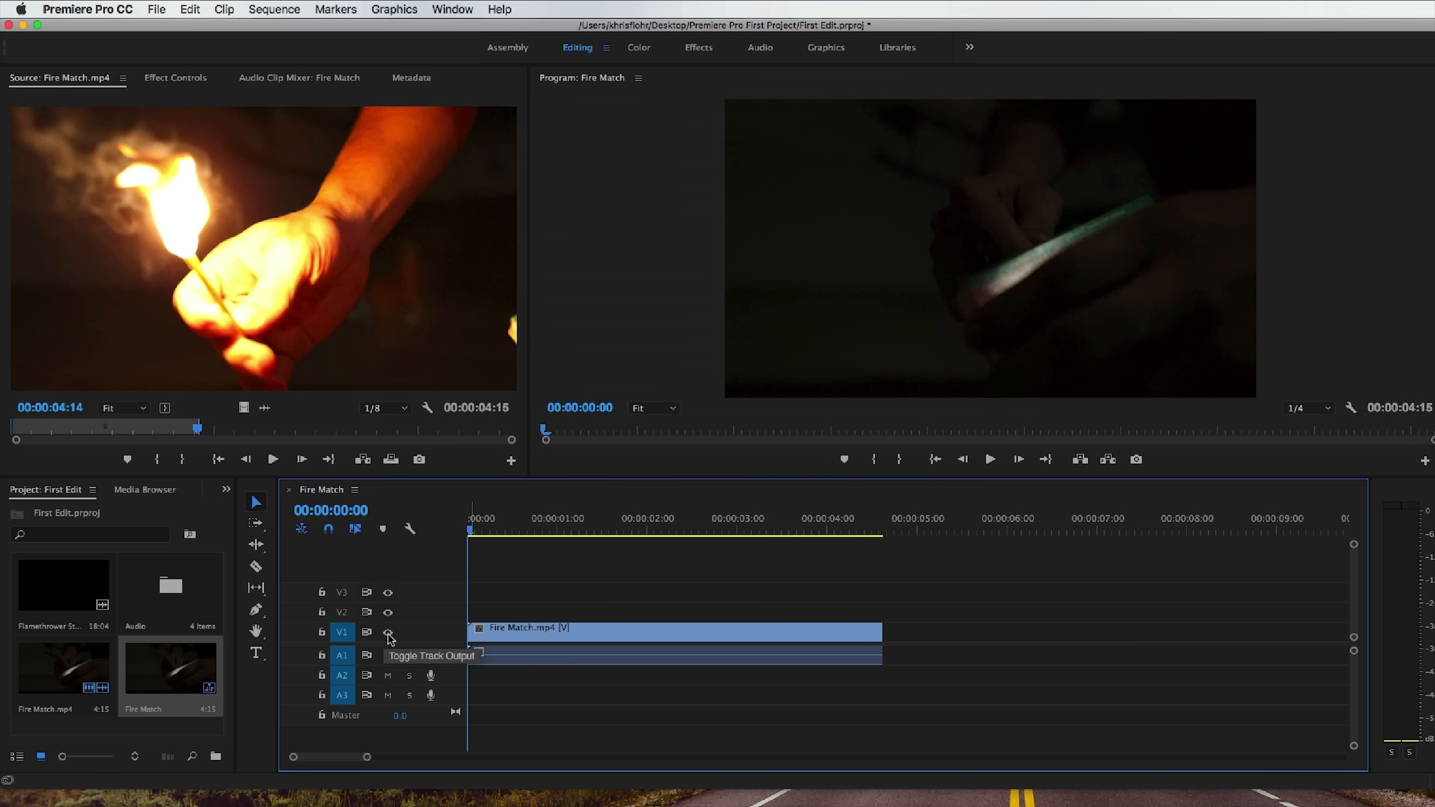
key("space")
key("space")
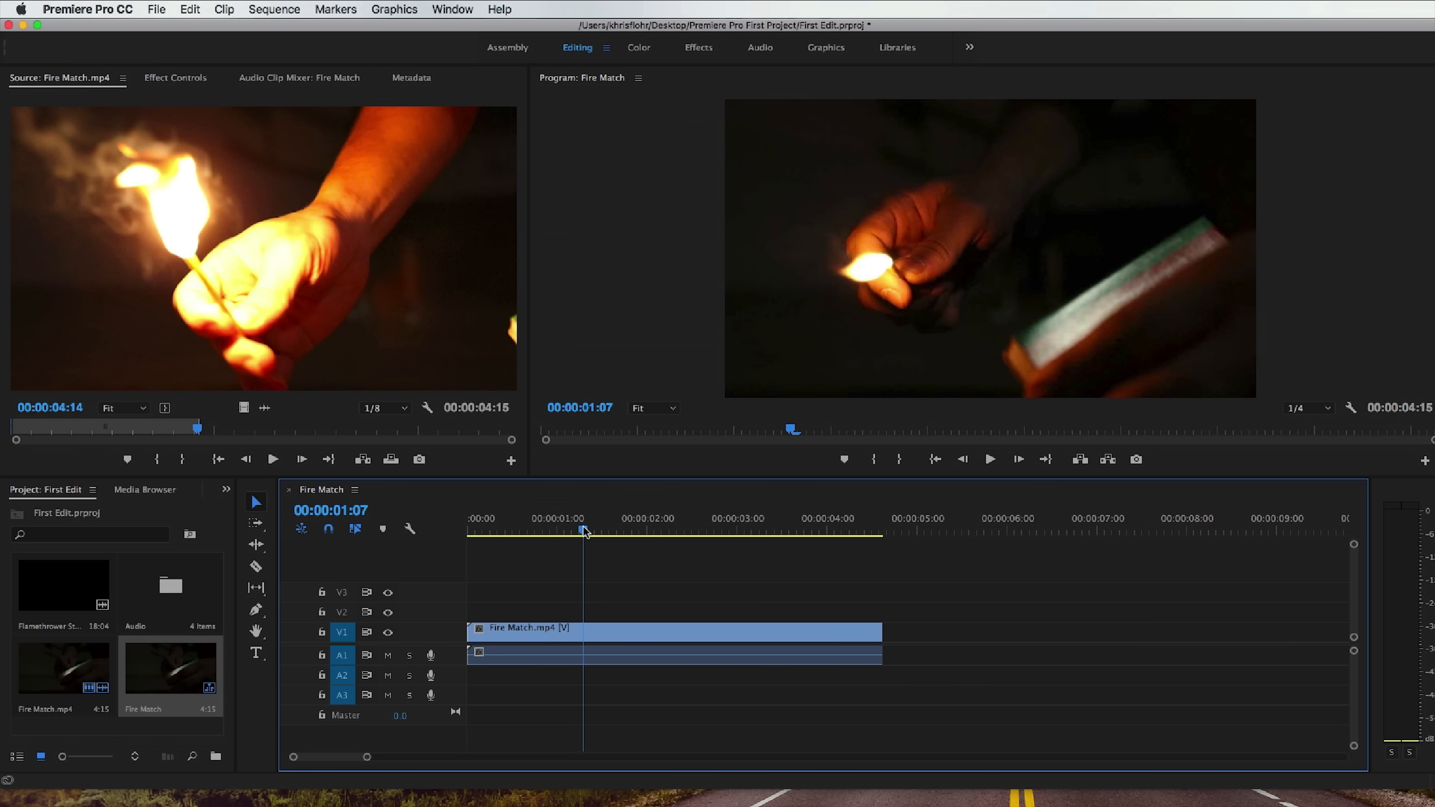
left_click(390, 633)
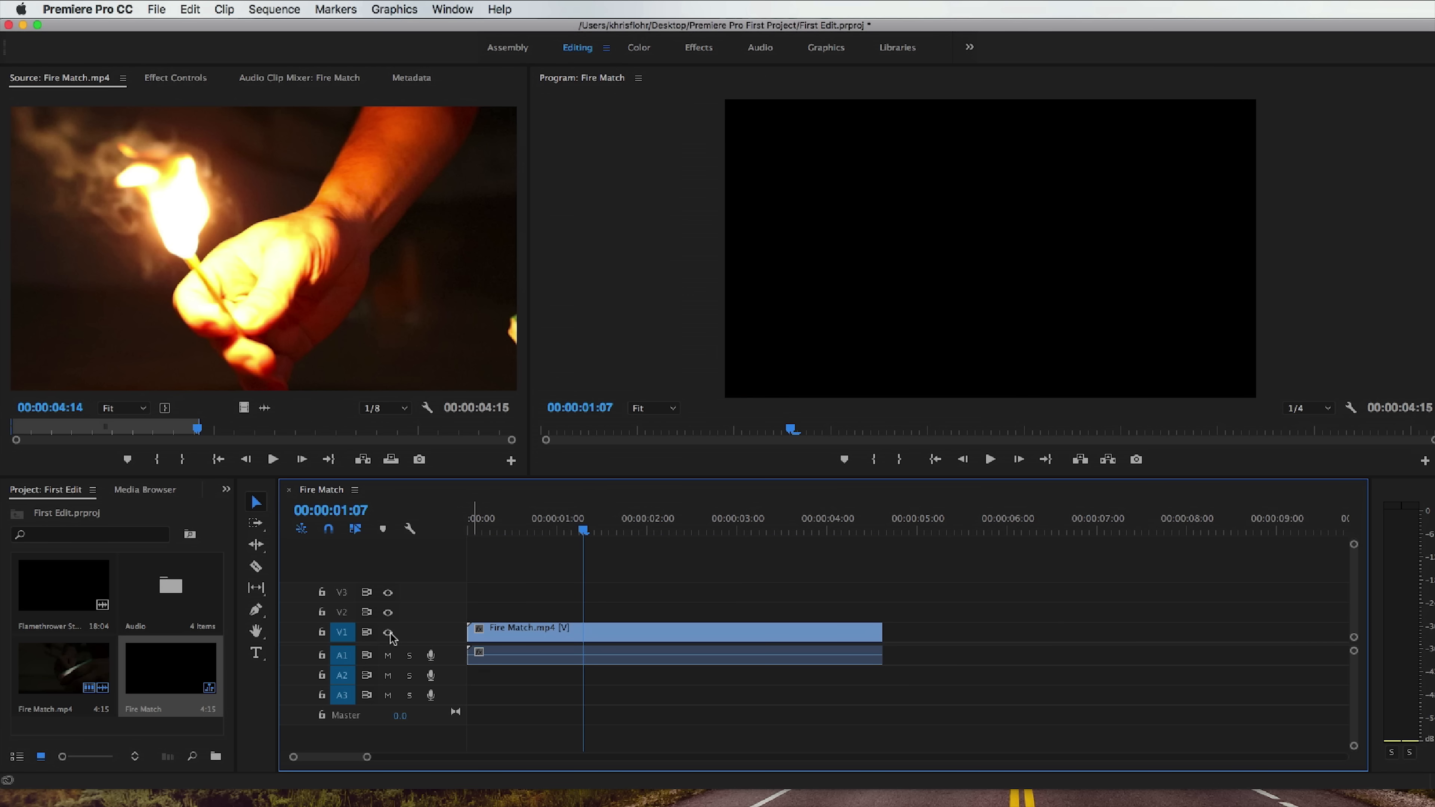
left_click(389, 633)
left_click(390, 634)
left_click(390, 633)
Select the timeline clip, move the playhead to 00:00:00:06, and toggle targeting of audio tracks A1 and A2 off and on.
left_click(482, 650)
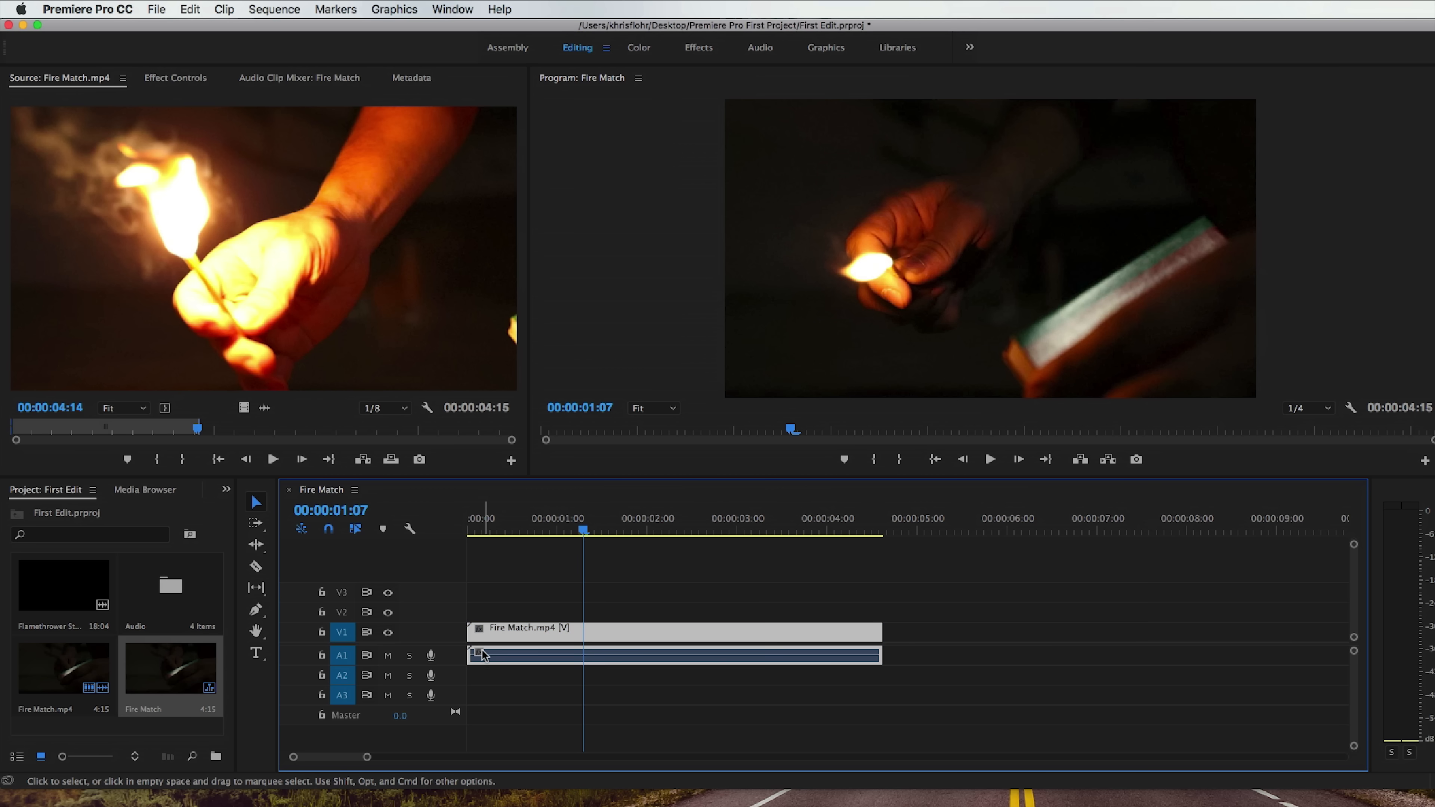
left_click_drag(488, 527, 490, 529)
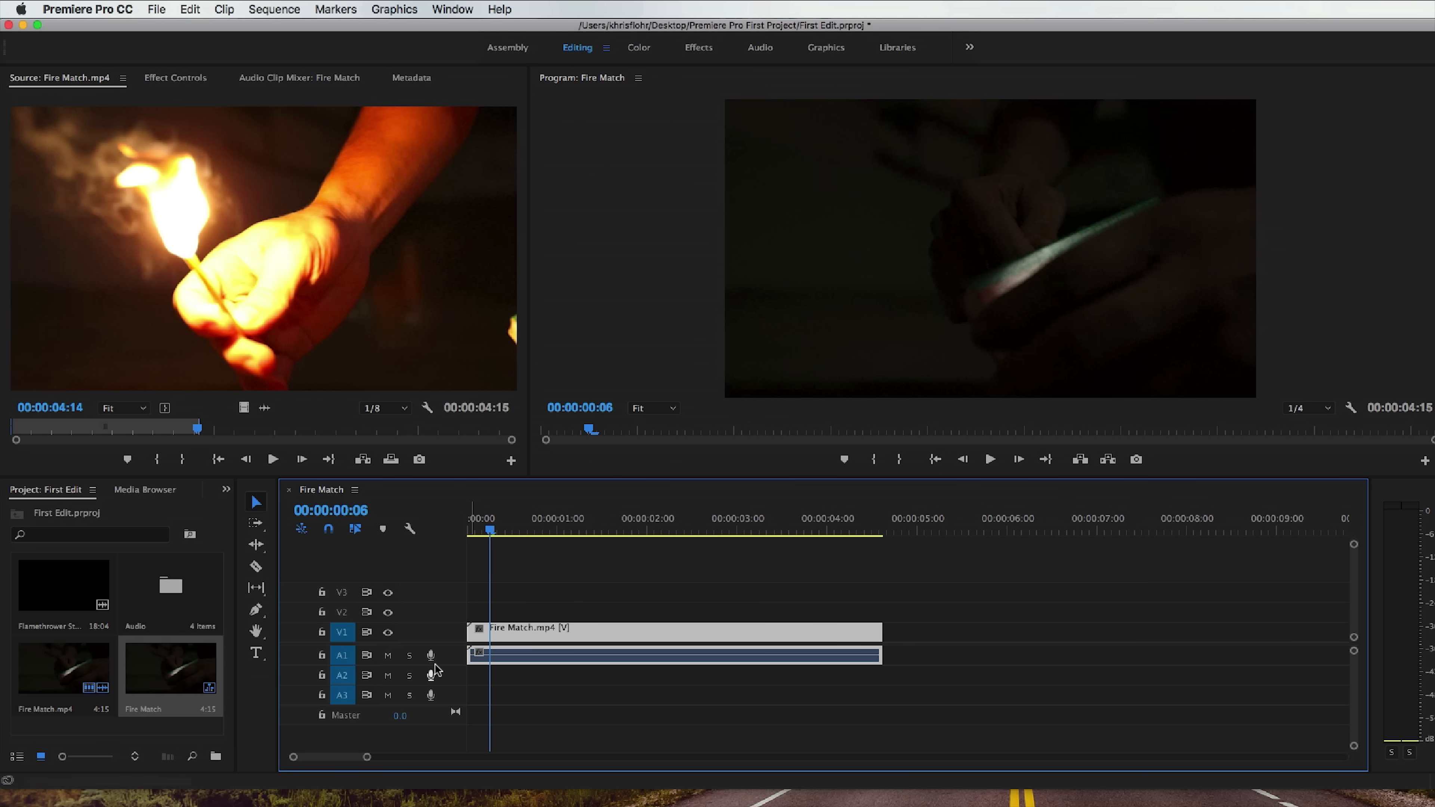
left_click(344, 659)
left_click(344, 662)
left_click(344, 675)
left_click(344, 677)
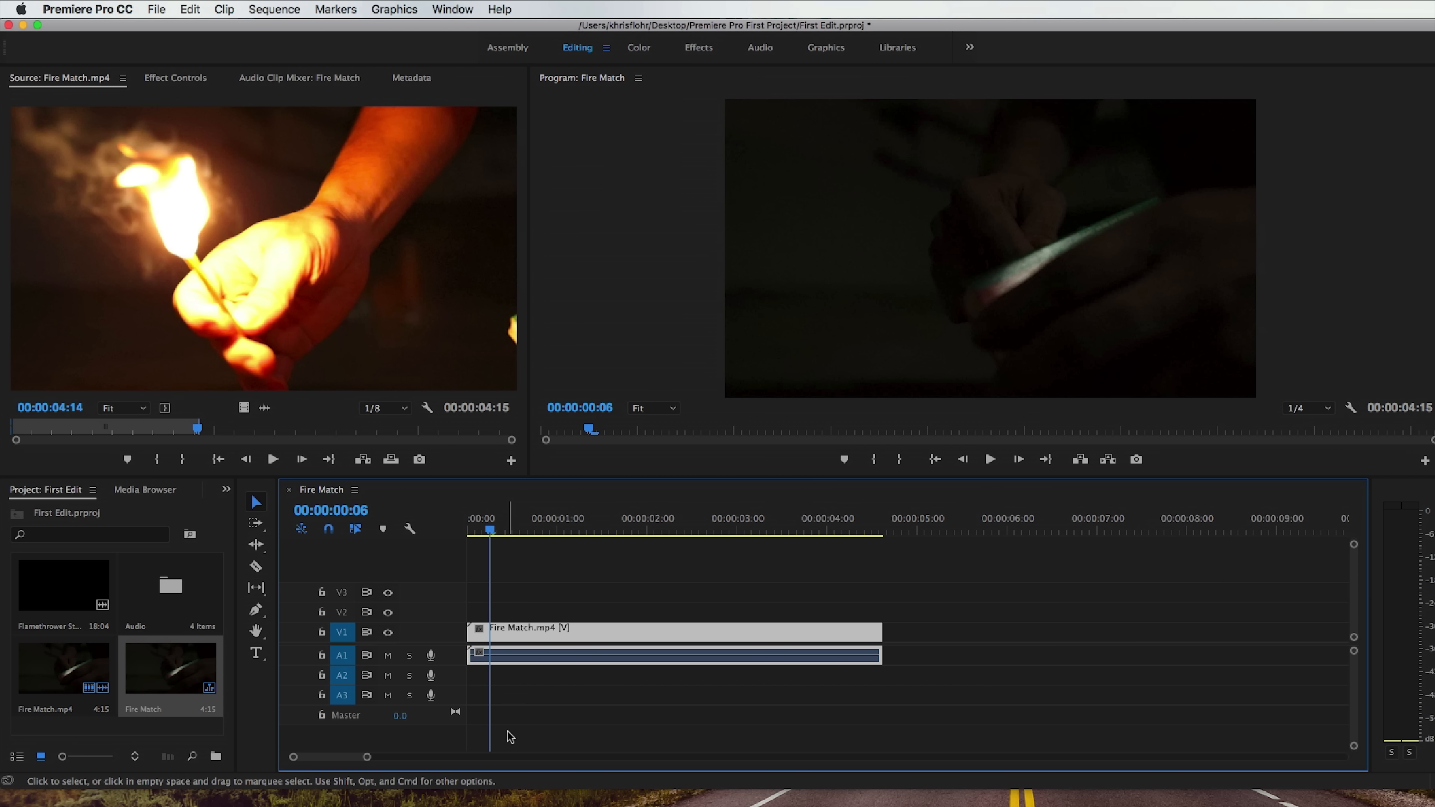
Try soloing and muting audio track A1, turning each option off again.
left_click(409, 658)
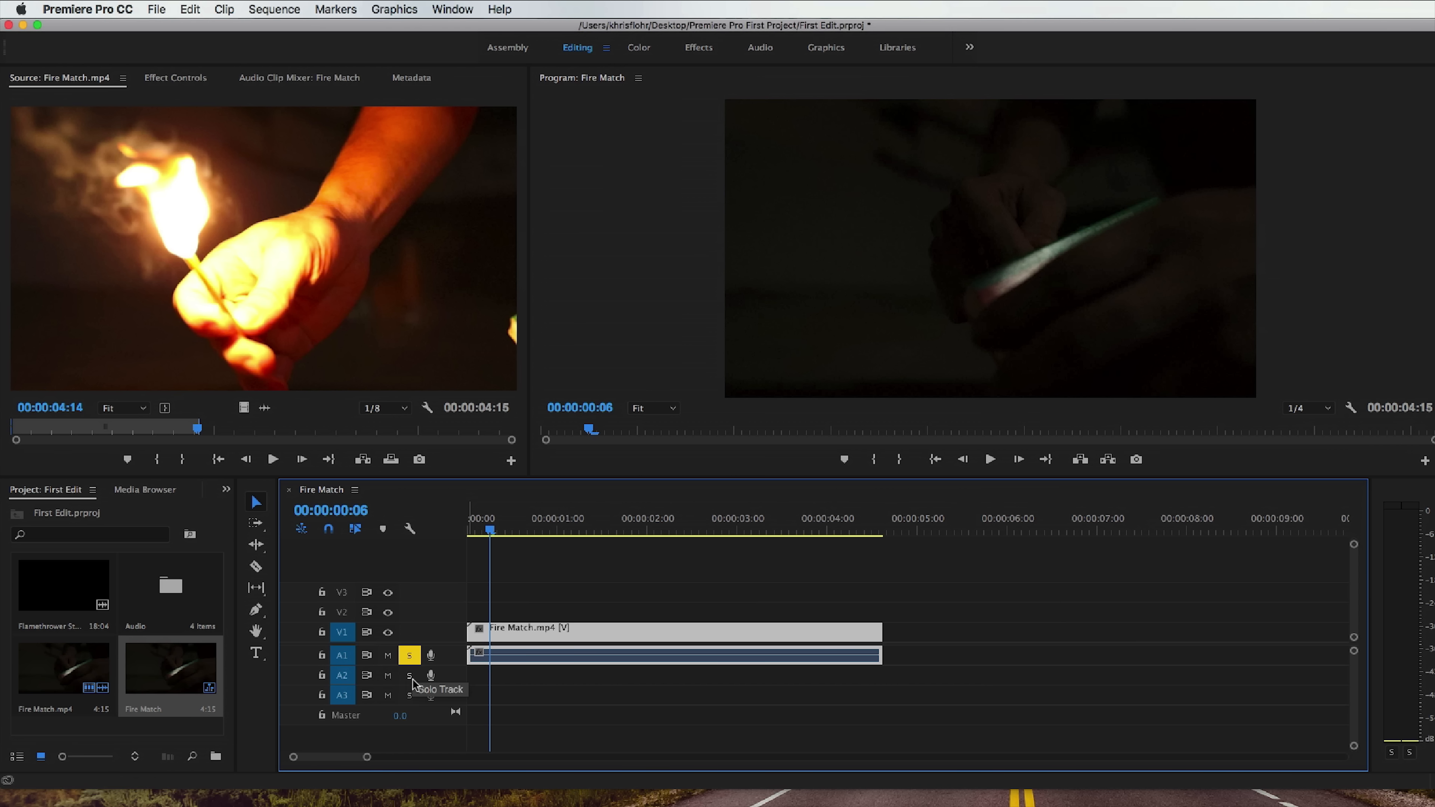
left_click(410, 658)
left_click(390, 656)
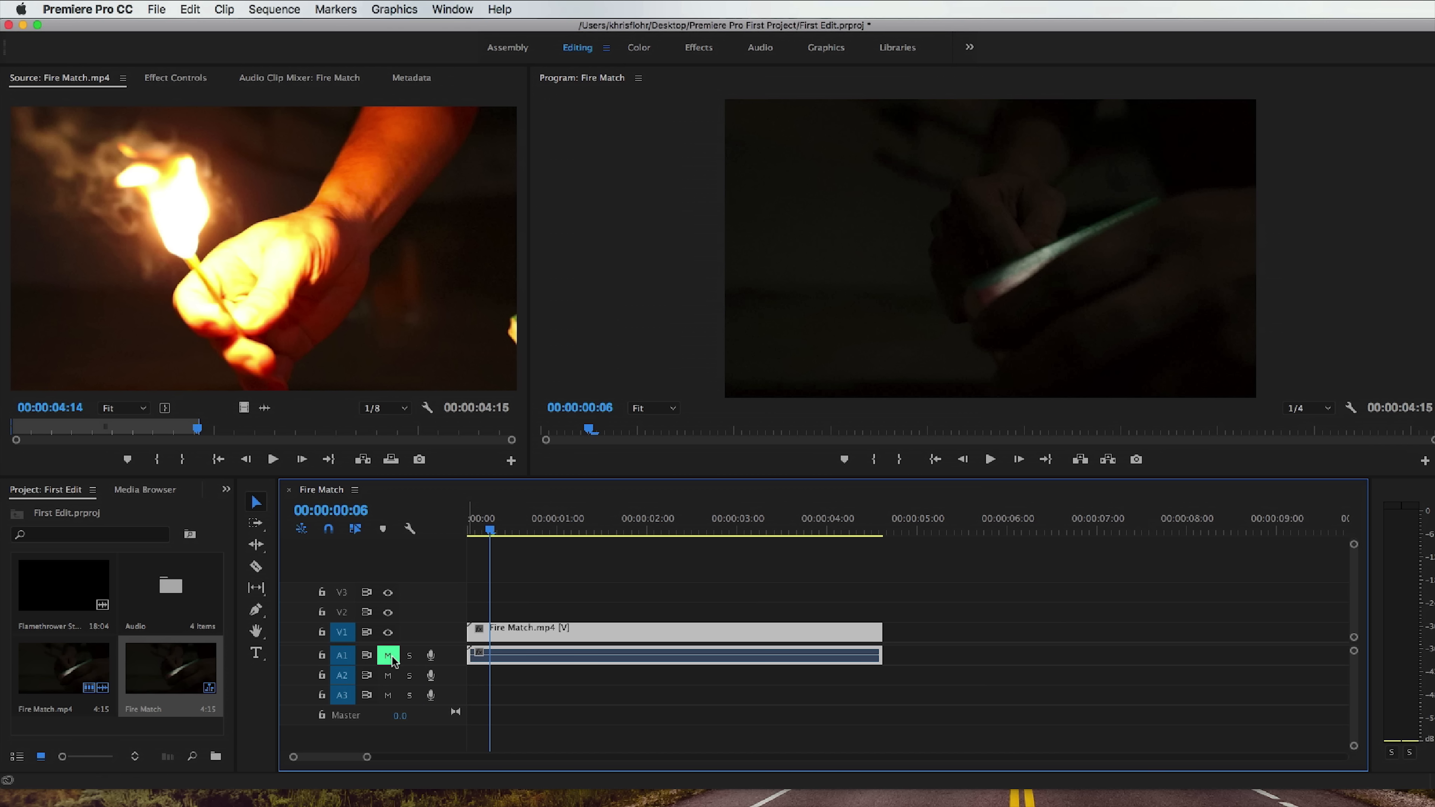
left_click(393, 657)
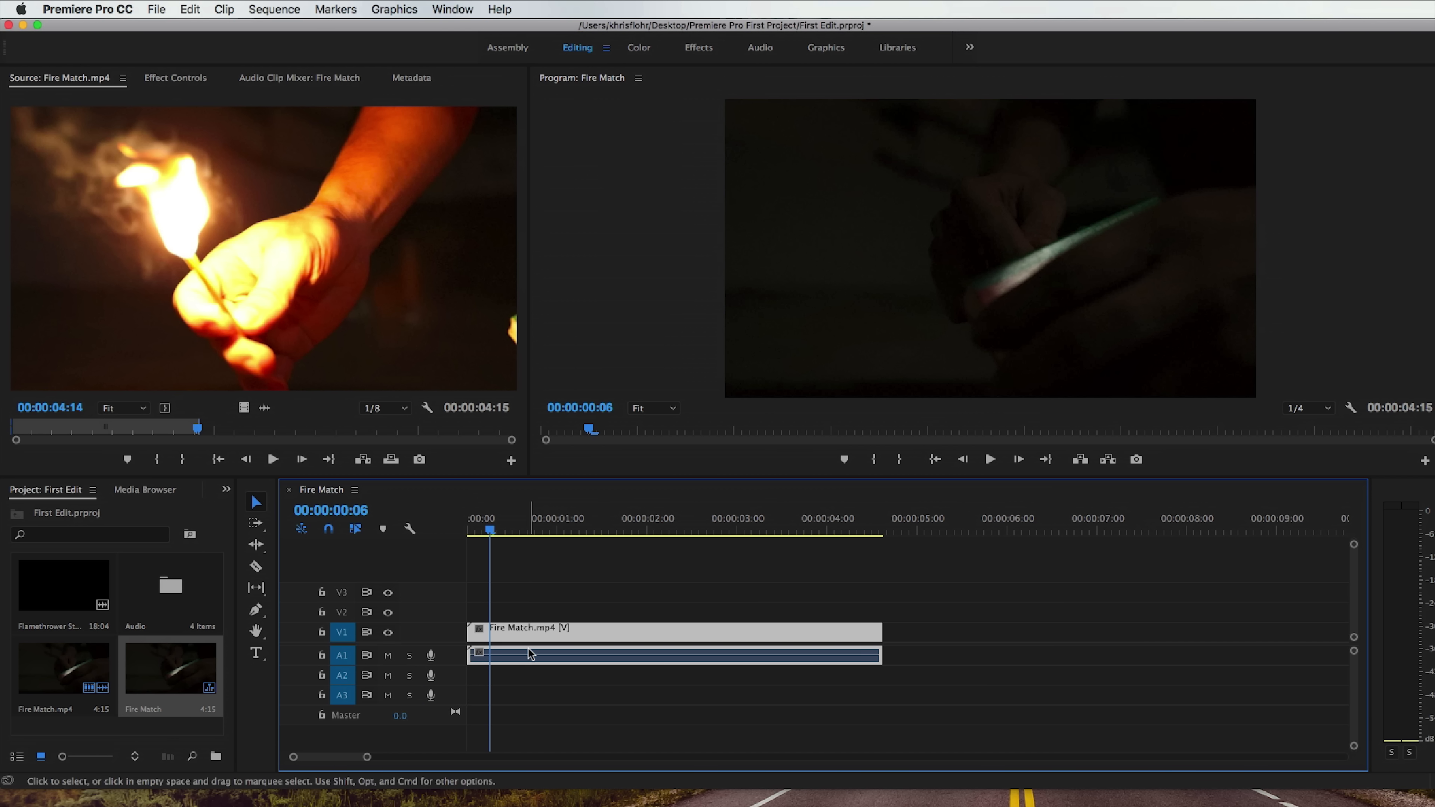
Adjust the Fire Match.mp4 clip's volume level slightly on an enlarged audio track A1 and play the sequence from the start.
left_click_drag(490, 531, 469, 533)
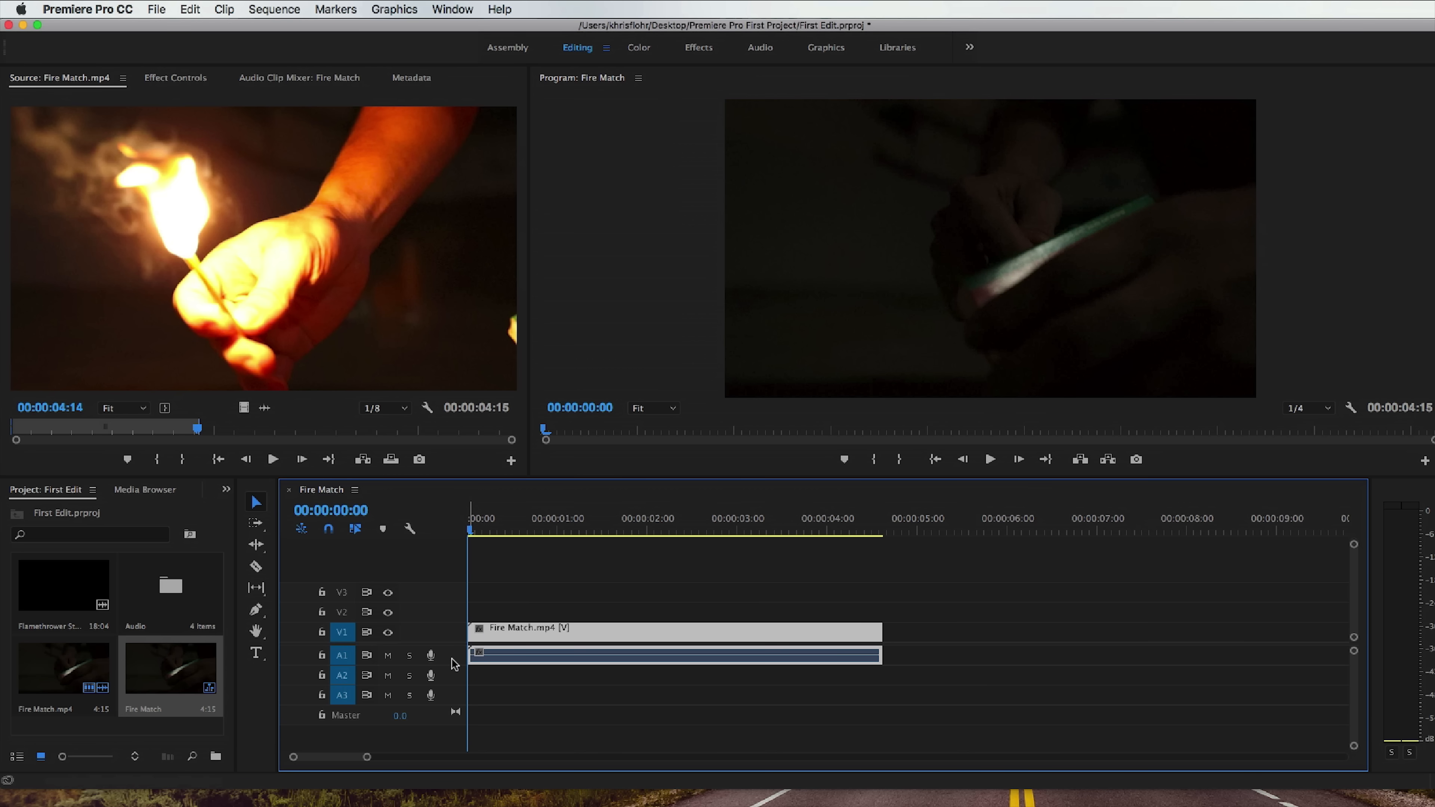
scroll(451, 659, "up", 8)
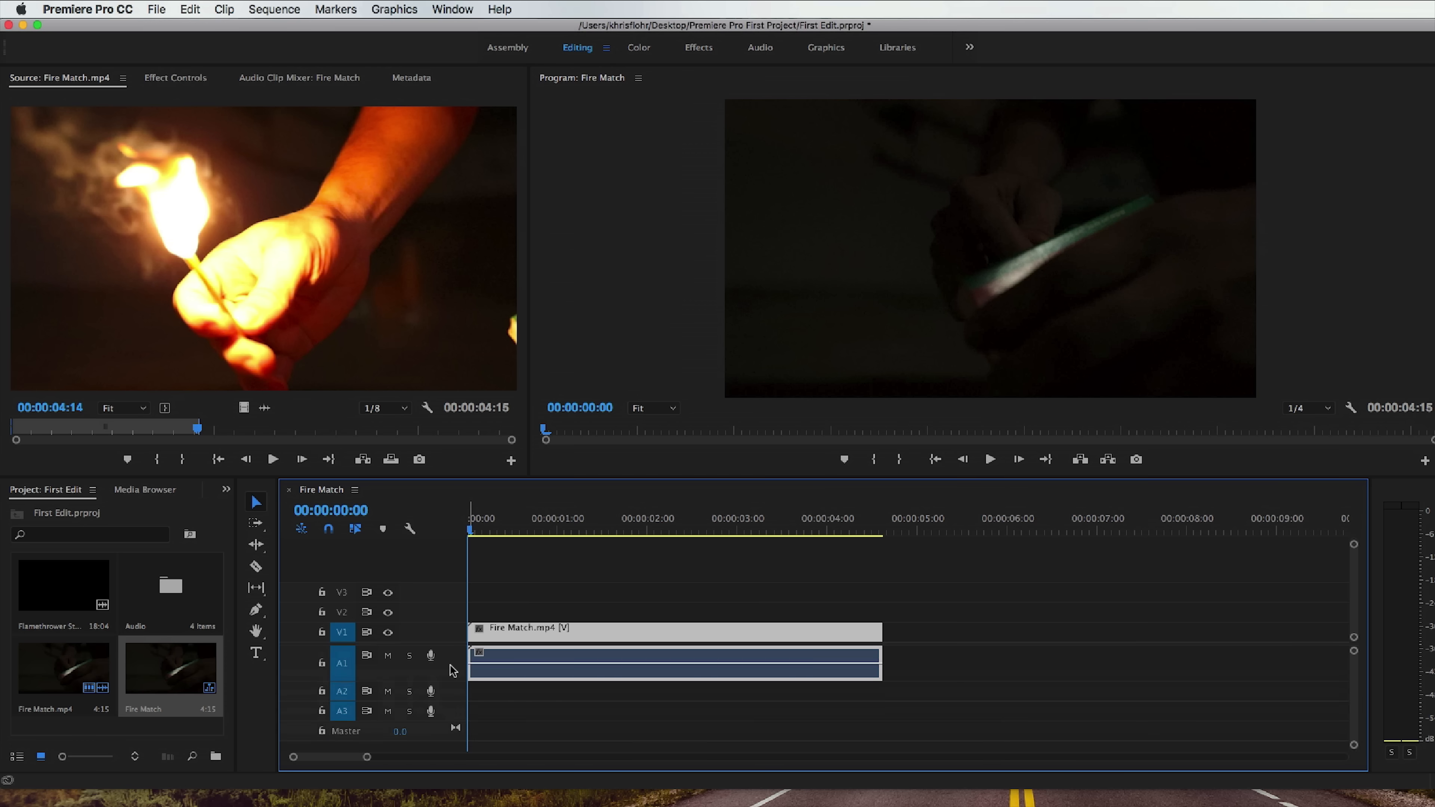
scroll(452, 672, "up", 3)
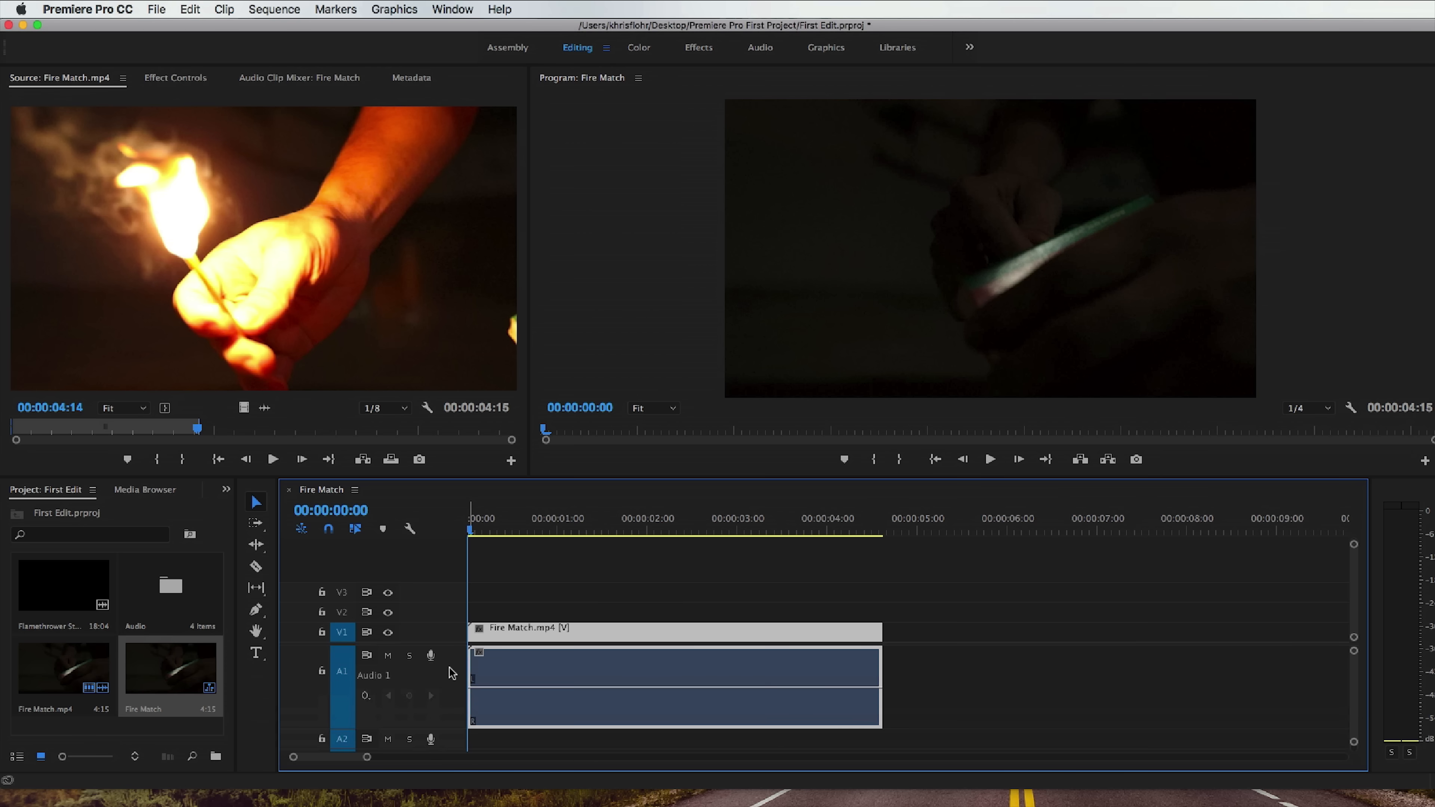
mouse_move(535, 688)
left_mouse_down()
mouse_move(535, 664)
mouse_move(535, 711)
mouse_move(535, 686)
left_mouse_up()
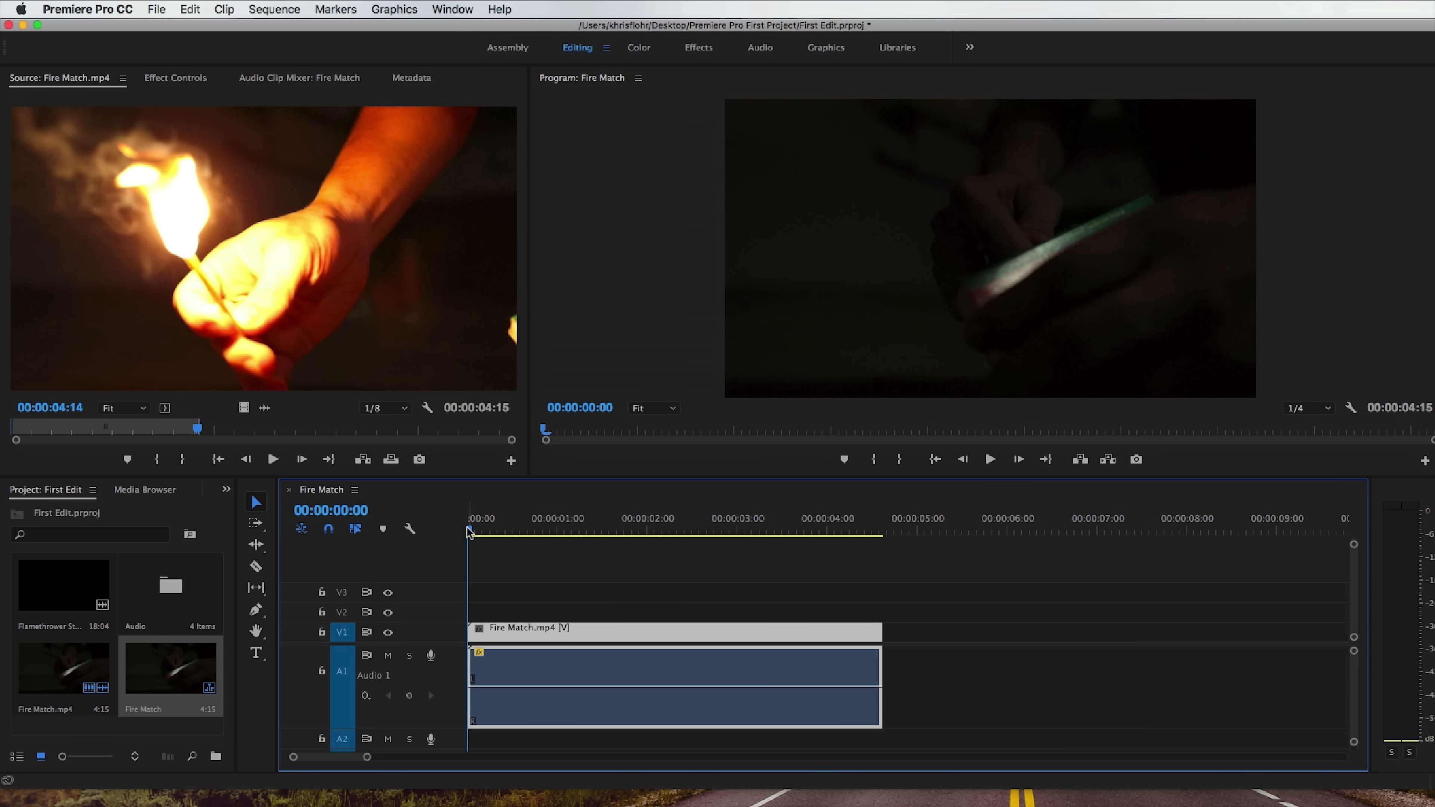
key("space")
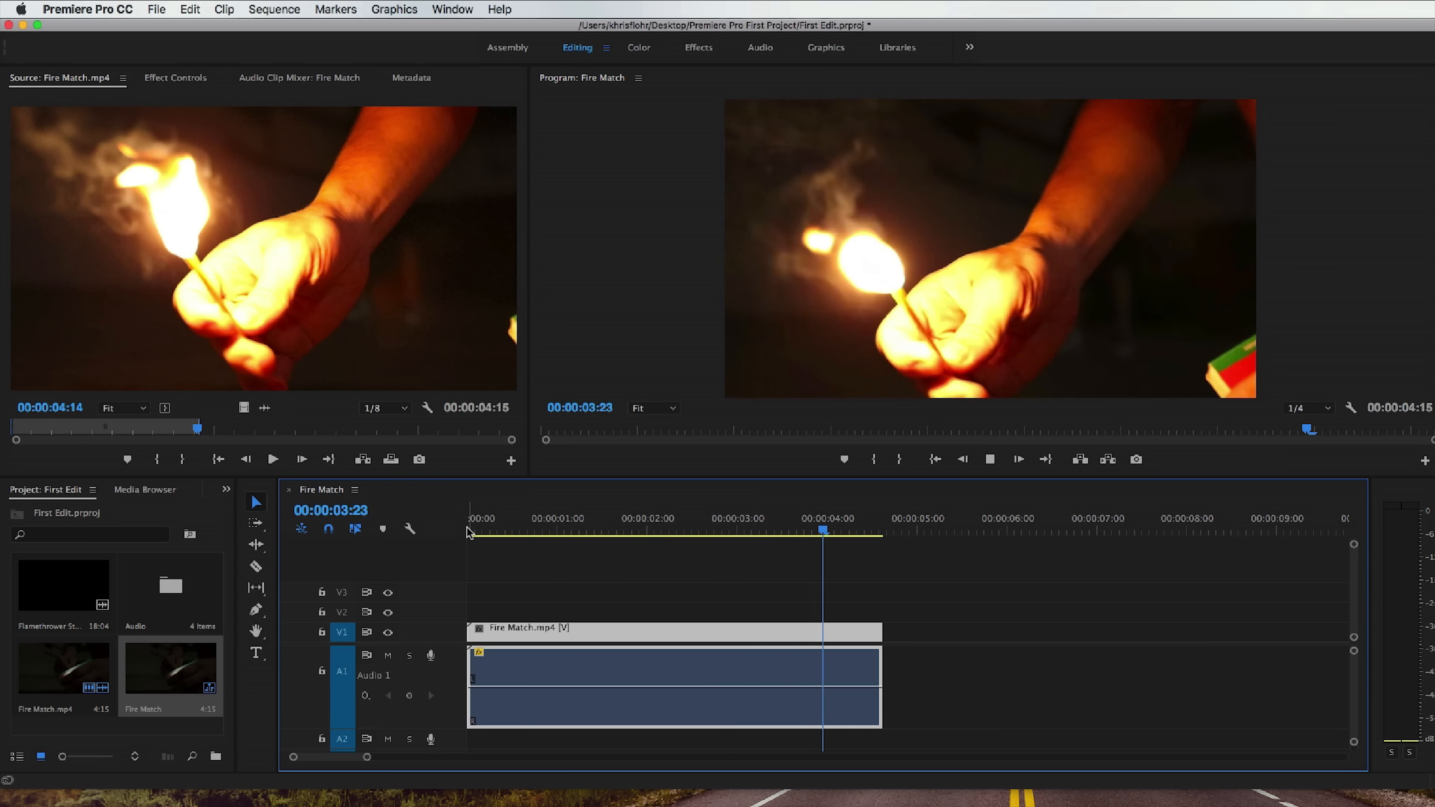
key("space")
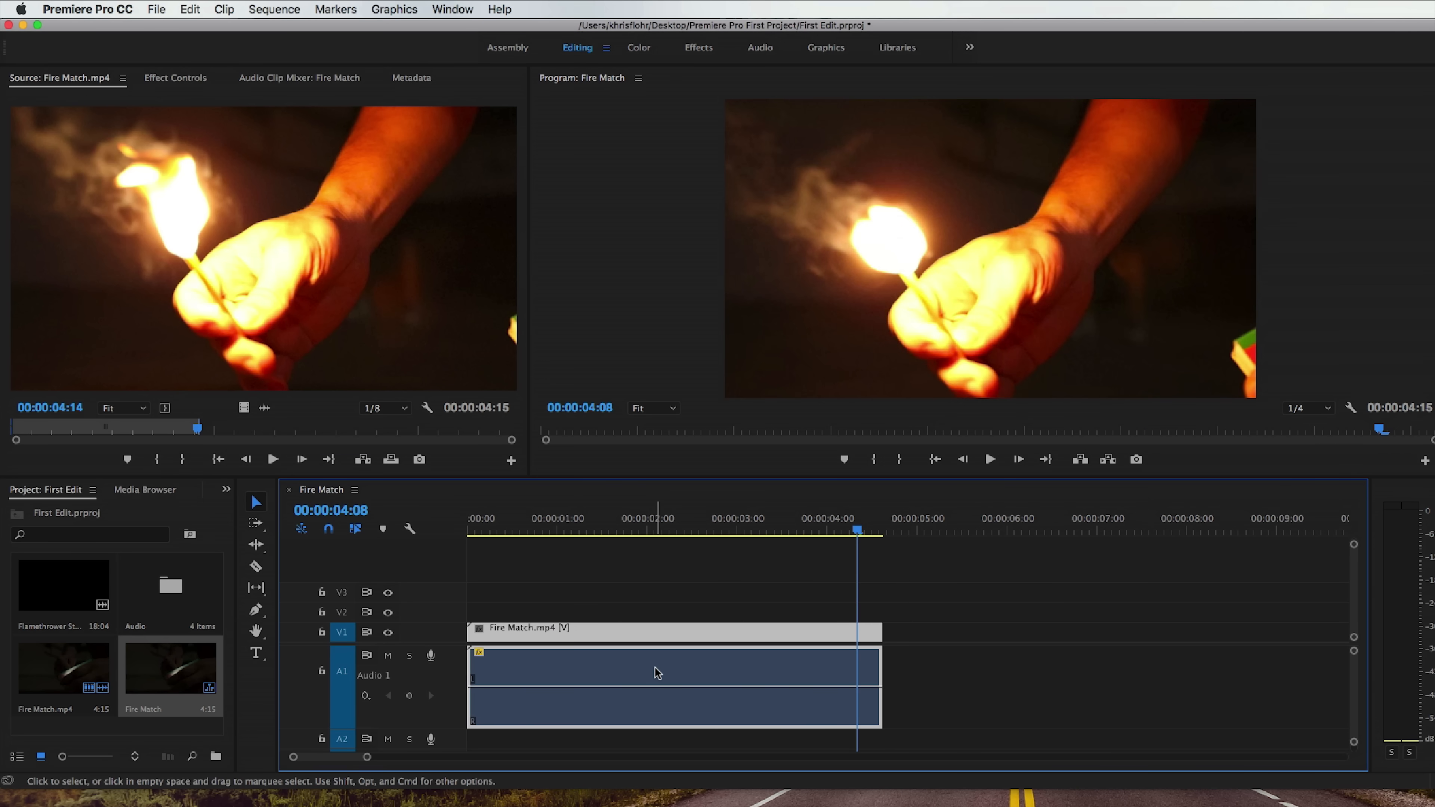
Delete the Fire Match.mp4 clip from the timeline and undo the deletion.
mouse_move(624, 634)
left_mouse_down()
mouse_move(650, 639)
mouse_move(628, 642)
left_mouse_up()
key("Delete")
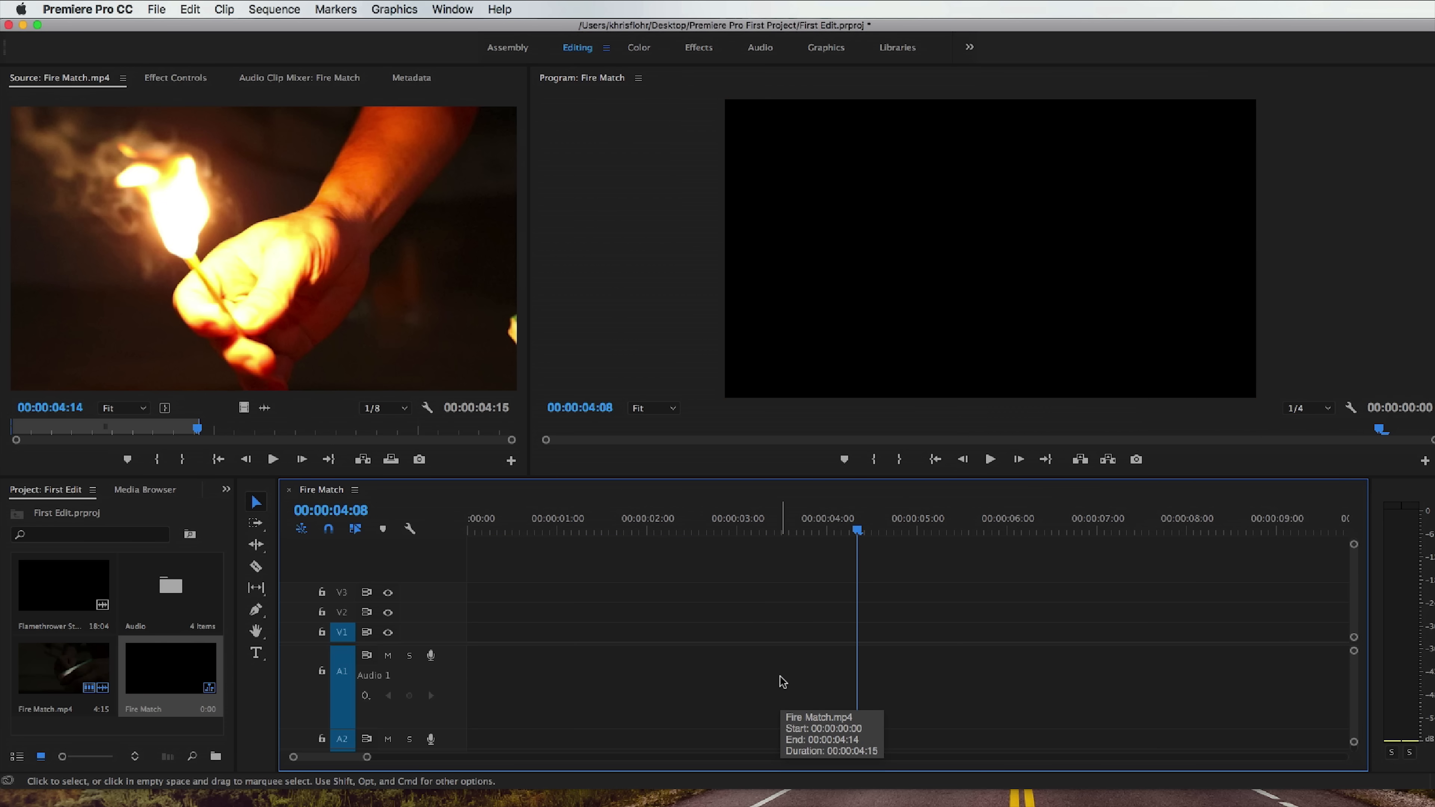
key("super+z")
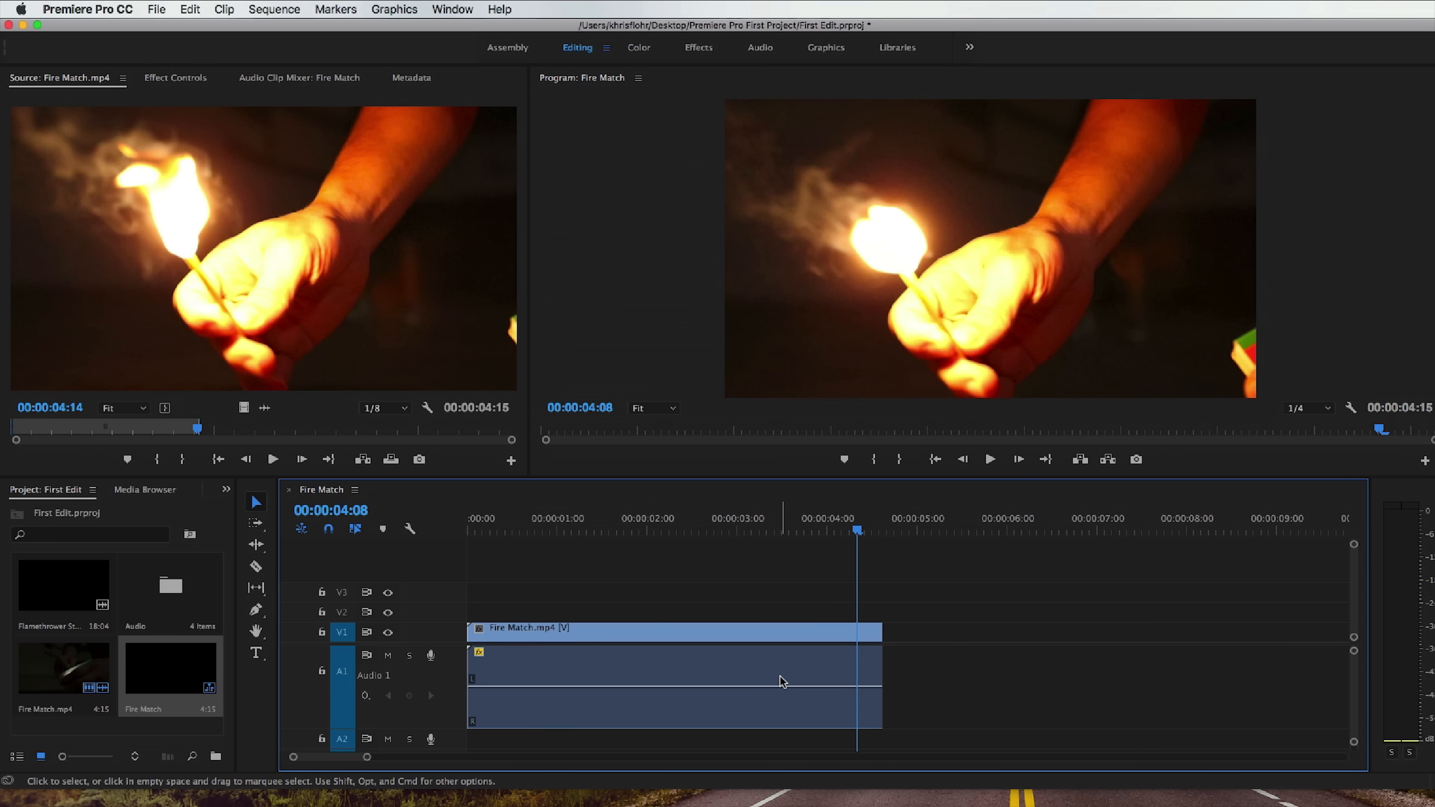
Reduce the height of audio track A1 and unlink the Fire Match.mp4 clip's audio from its video.
left_click(781, 677)
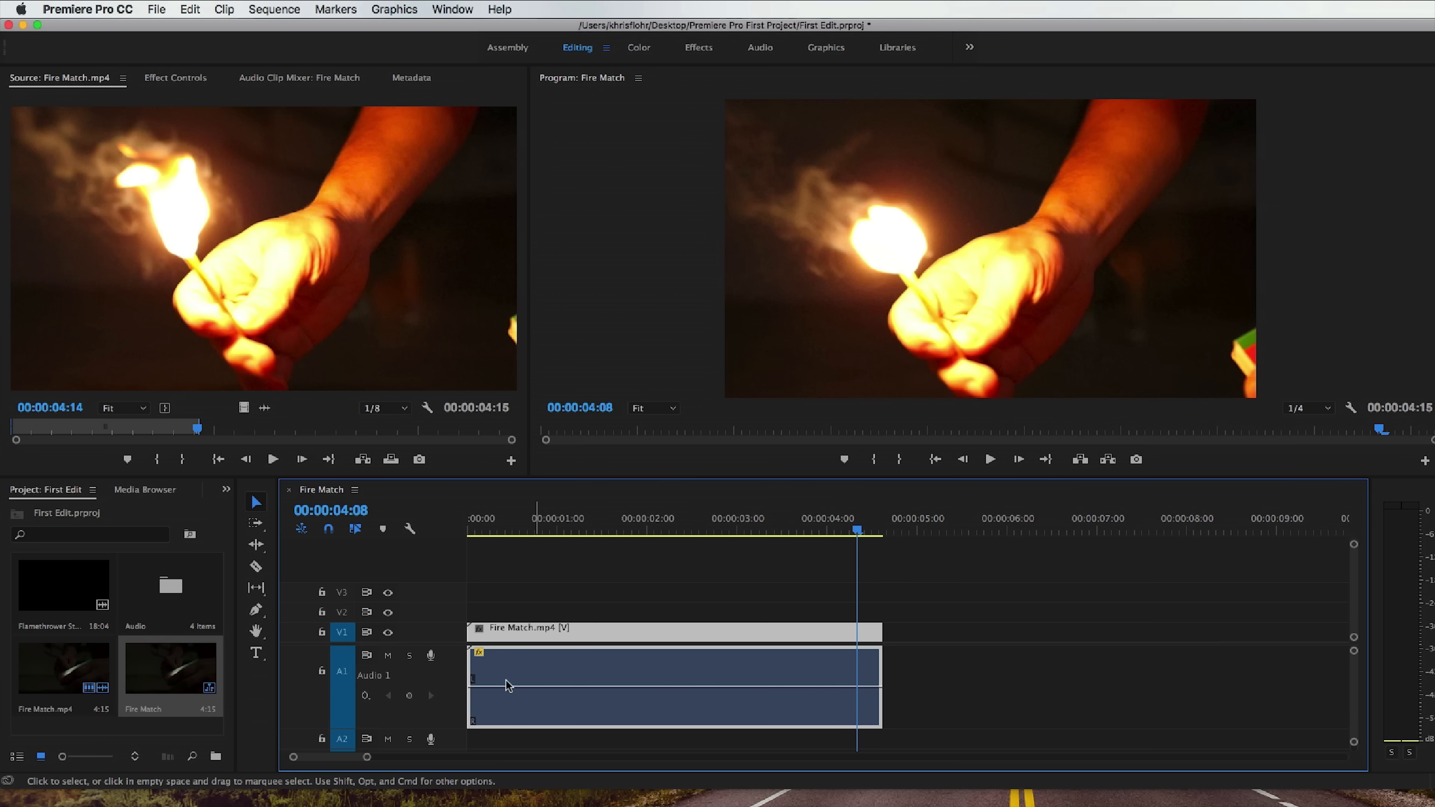
scroll(418, 685, "down", 3)
scroll(418, 691, "down", 2)
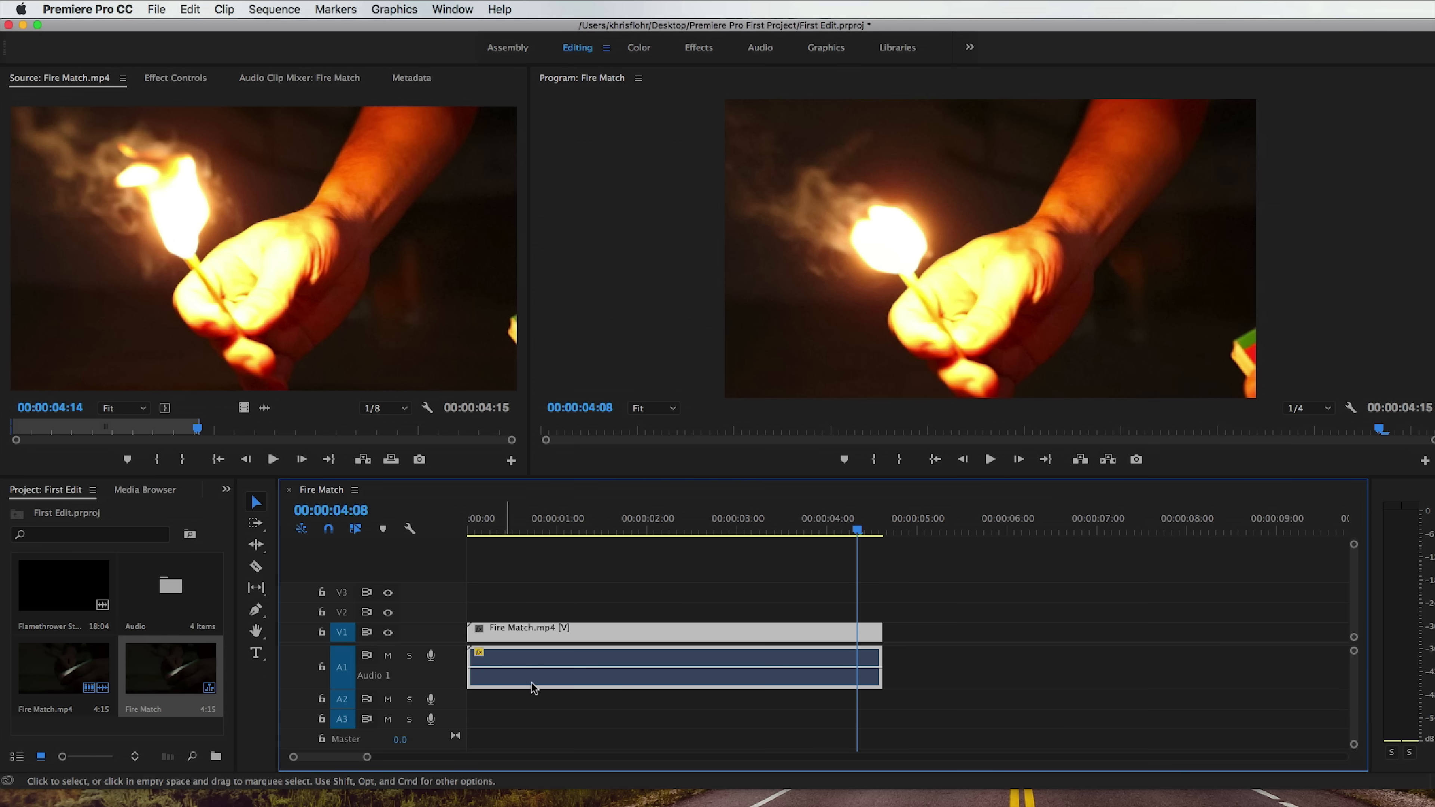
right_click(573, 681)
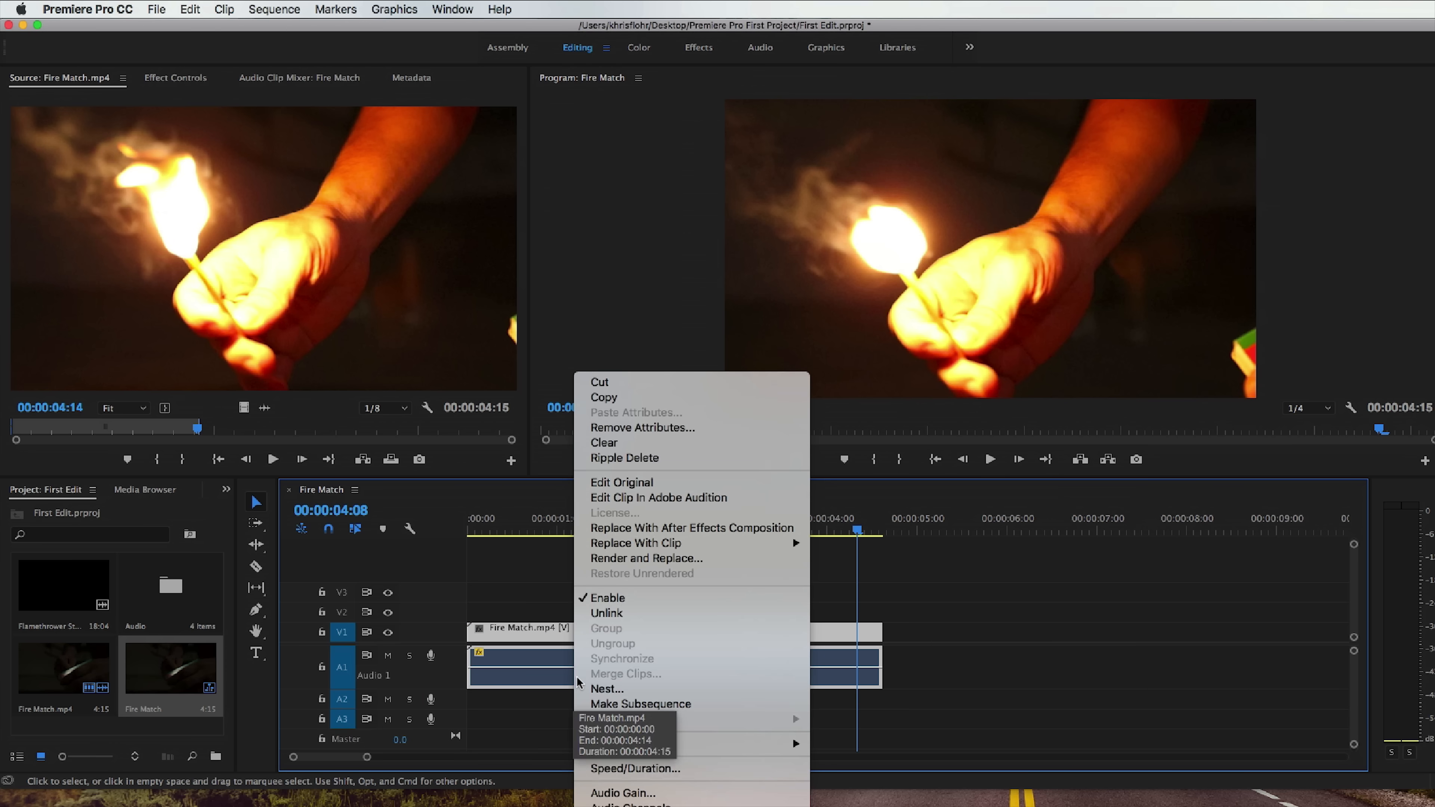
left_click(627, 614)
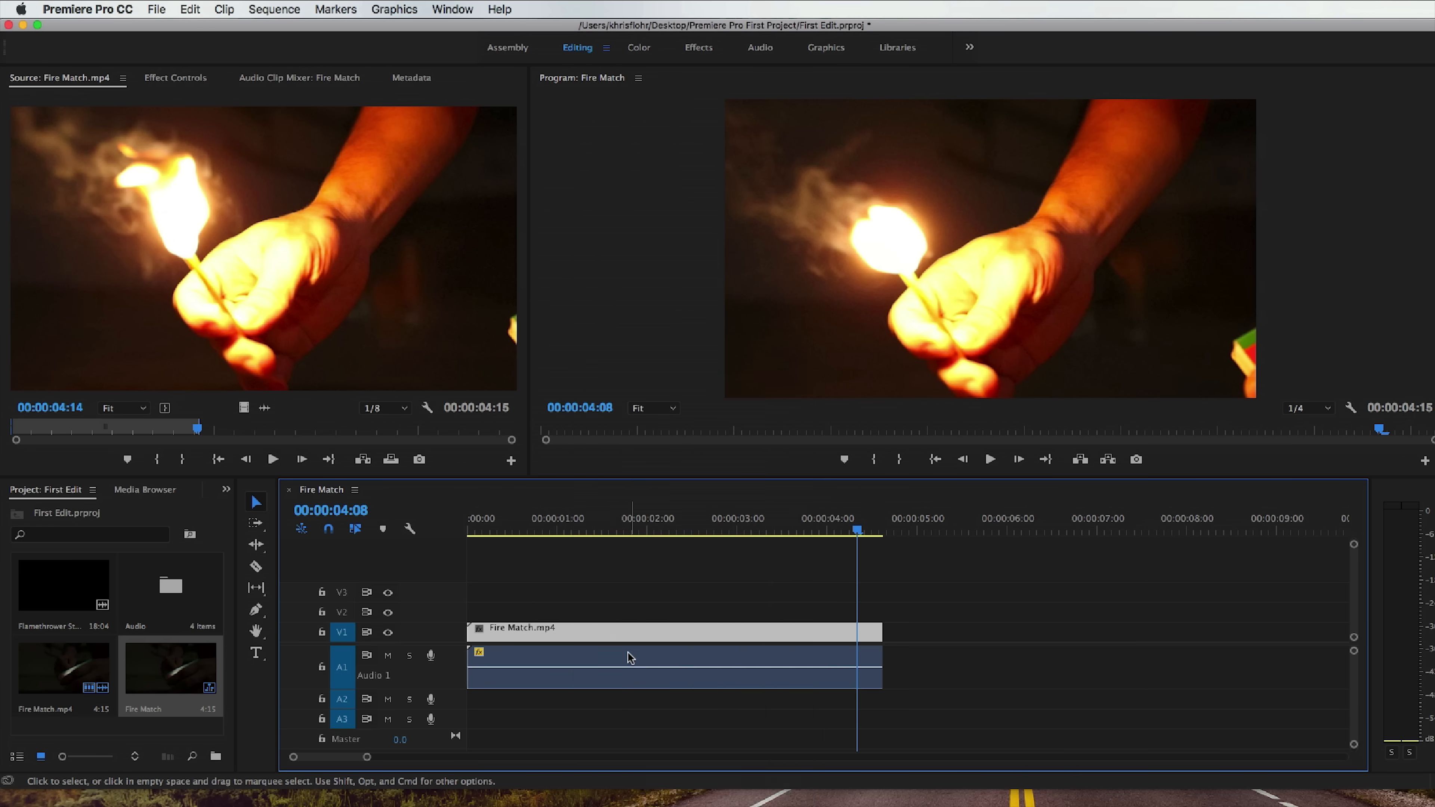
Try shifting the unlinked audio one second later and back to the start, and delete it from audio track A1.
left_click_drag(629, 664, 720, 665)
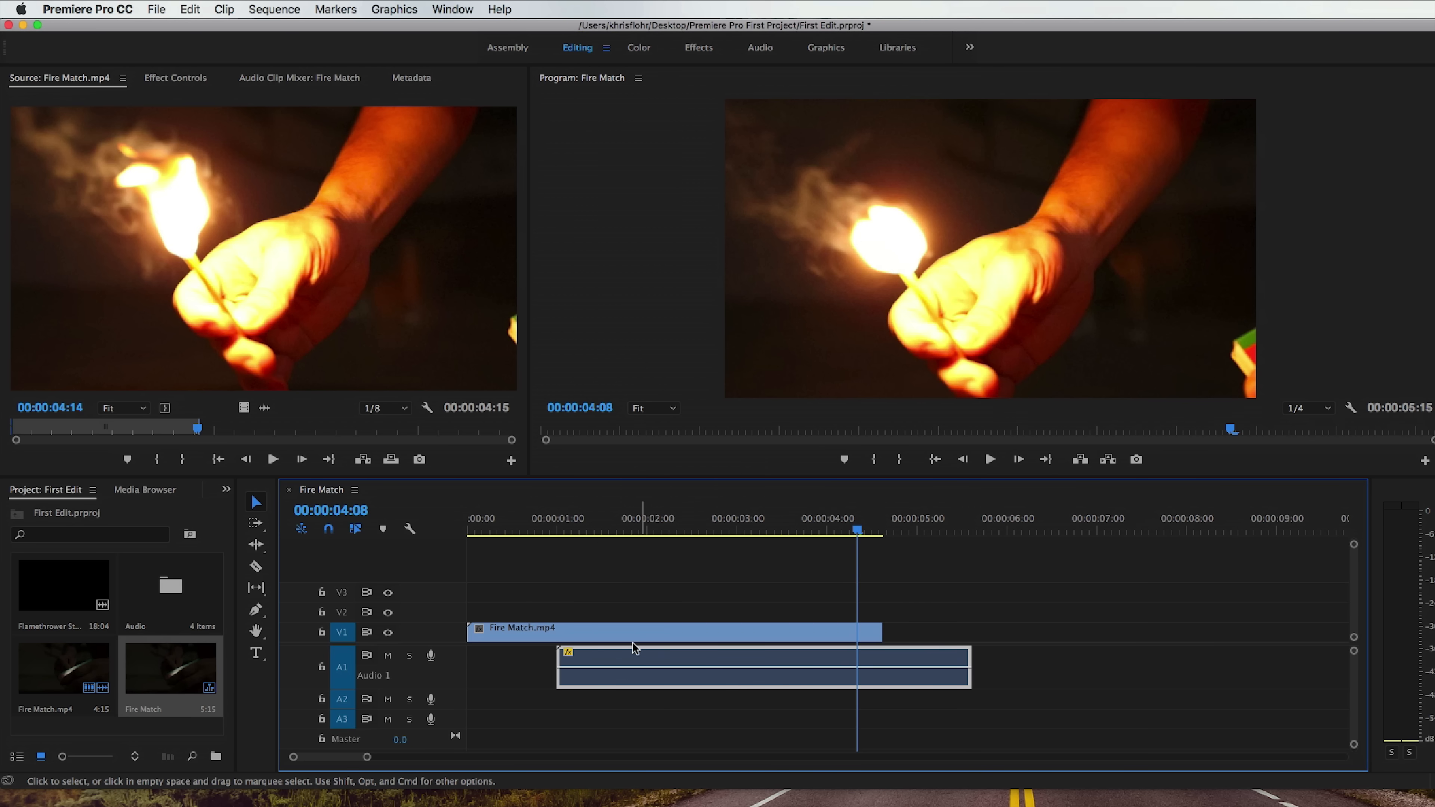
left_click_drag(617, 633, 546, 661)
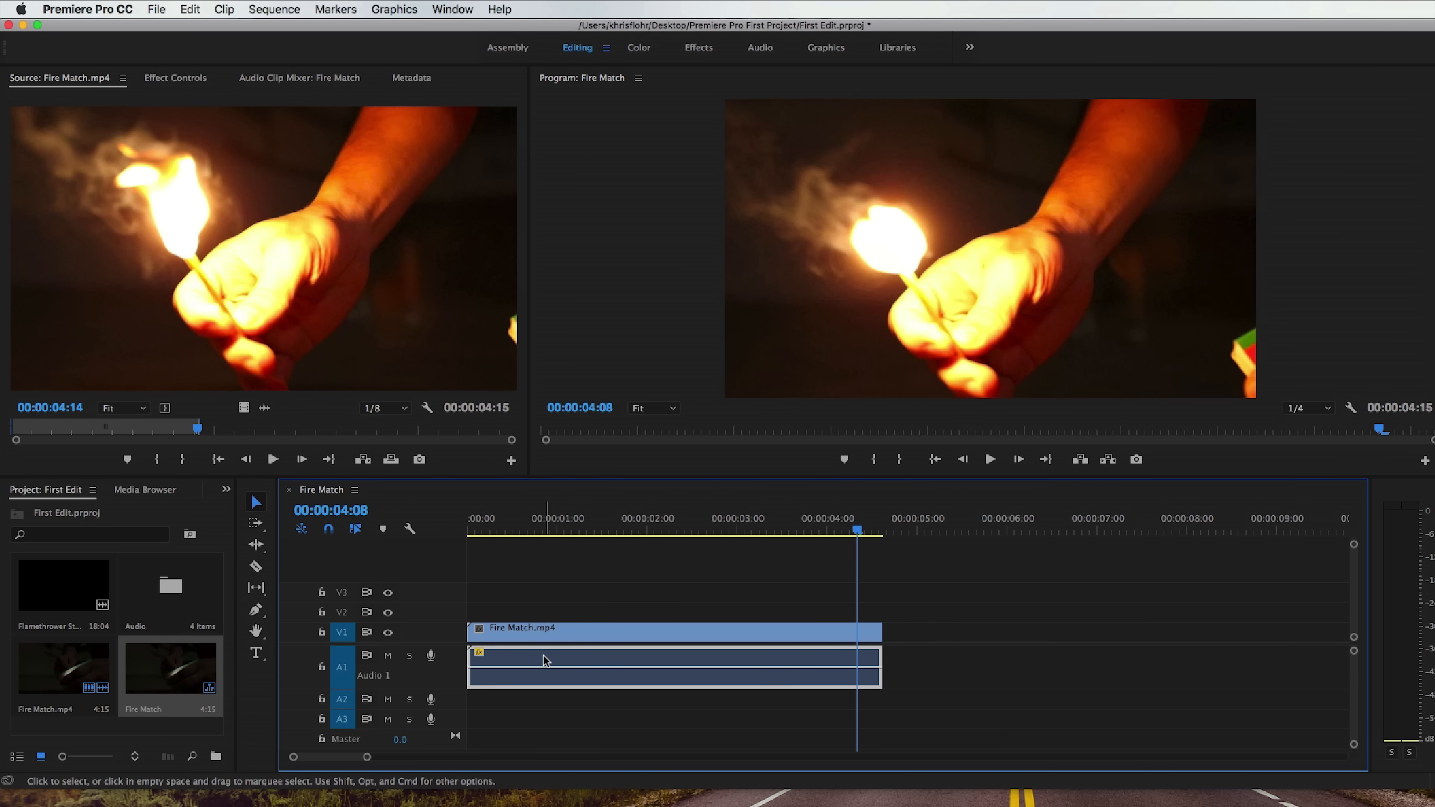
key("Delete")
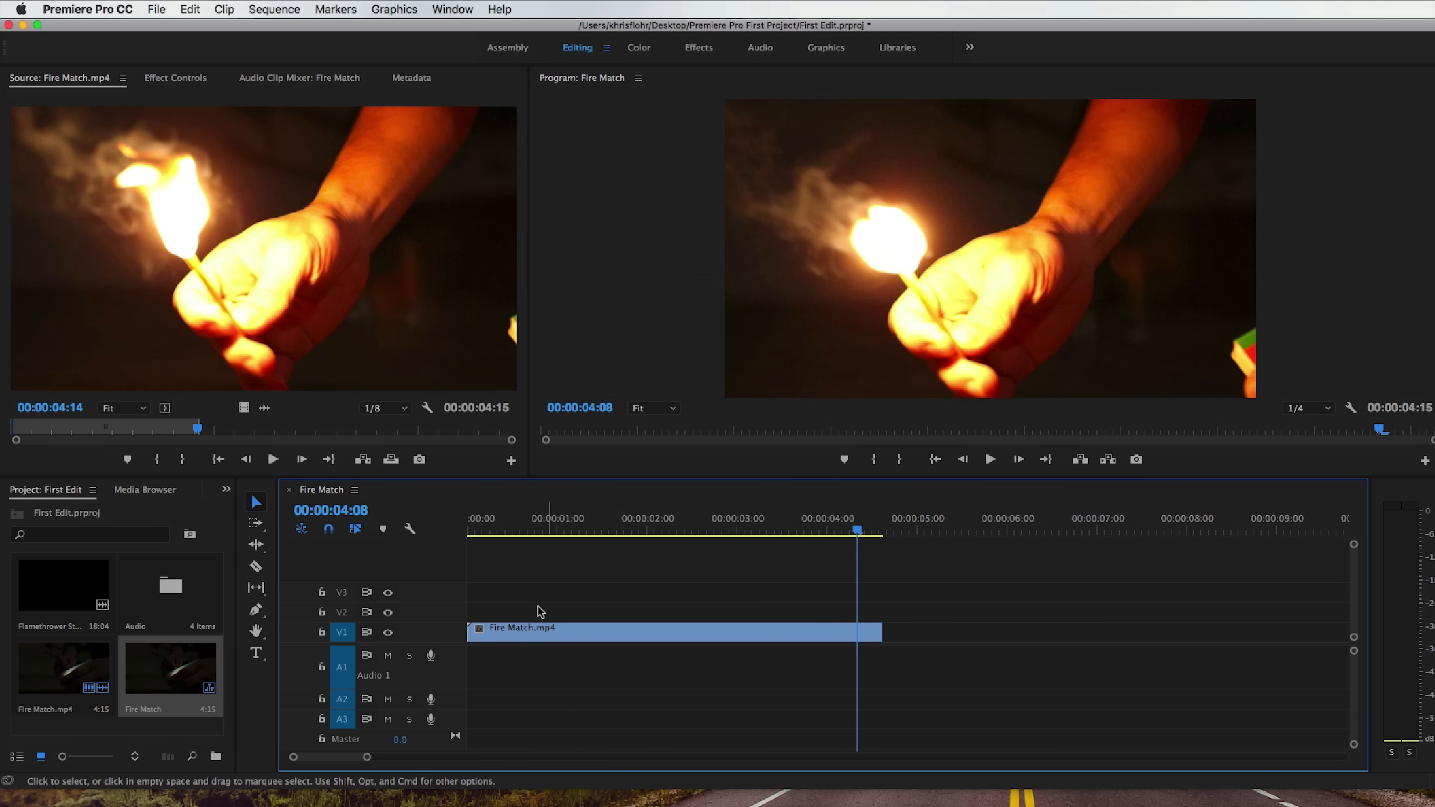
Play the video-only sequence from the start to 00:00:04:12 and collapse the height of the empty audio track A1.
left_click_drag(522, 532, 452, 532)
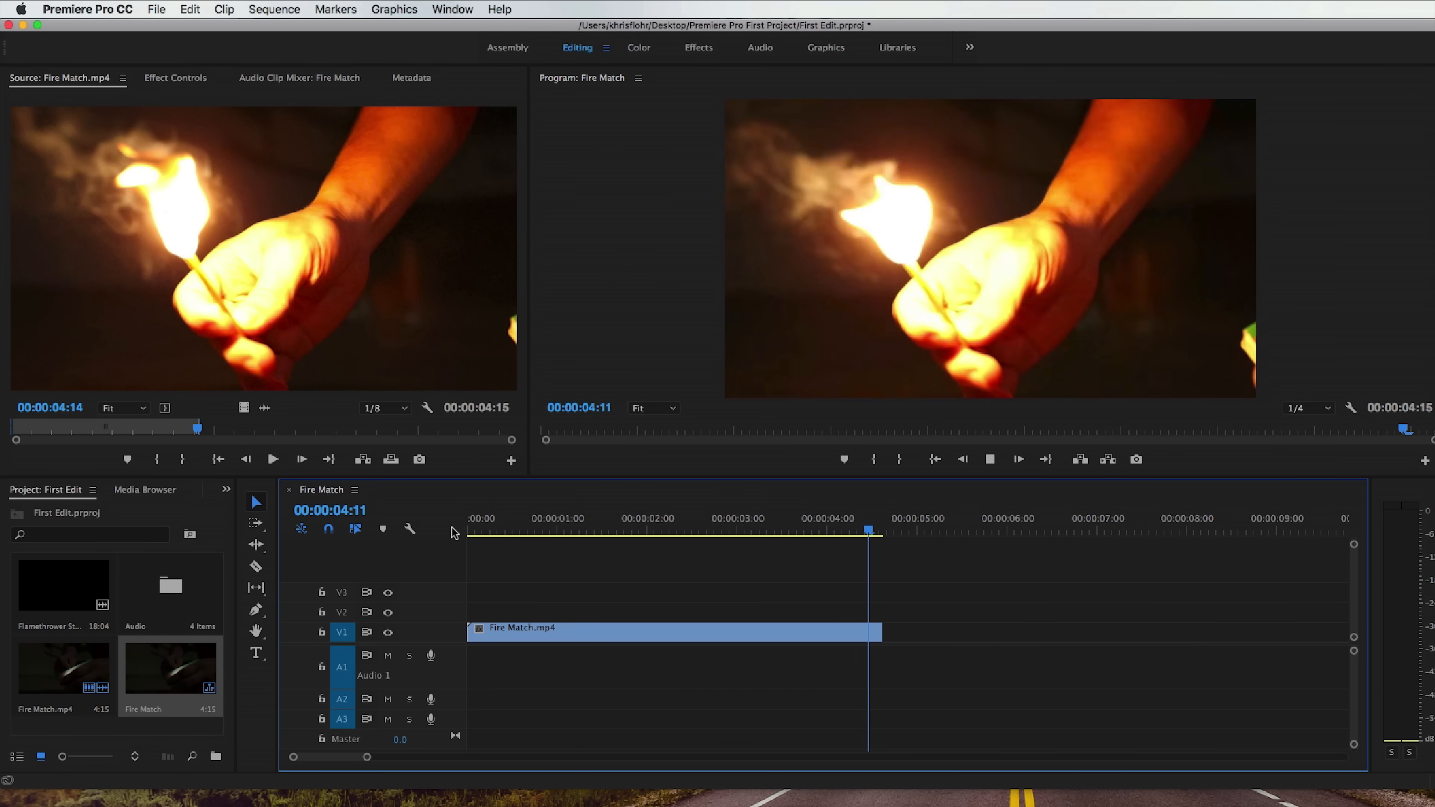
key("space")
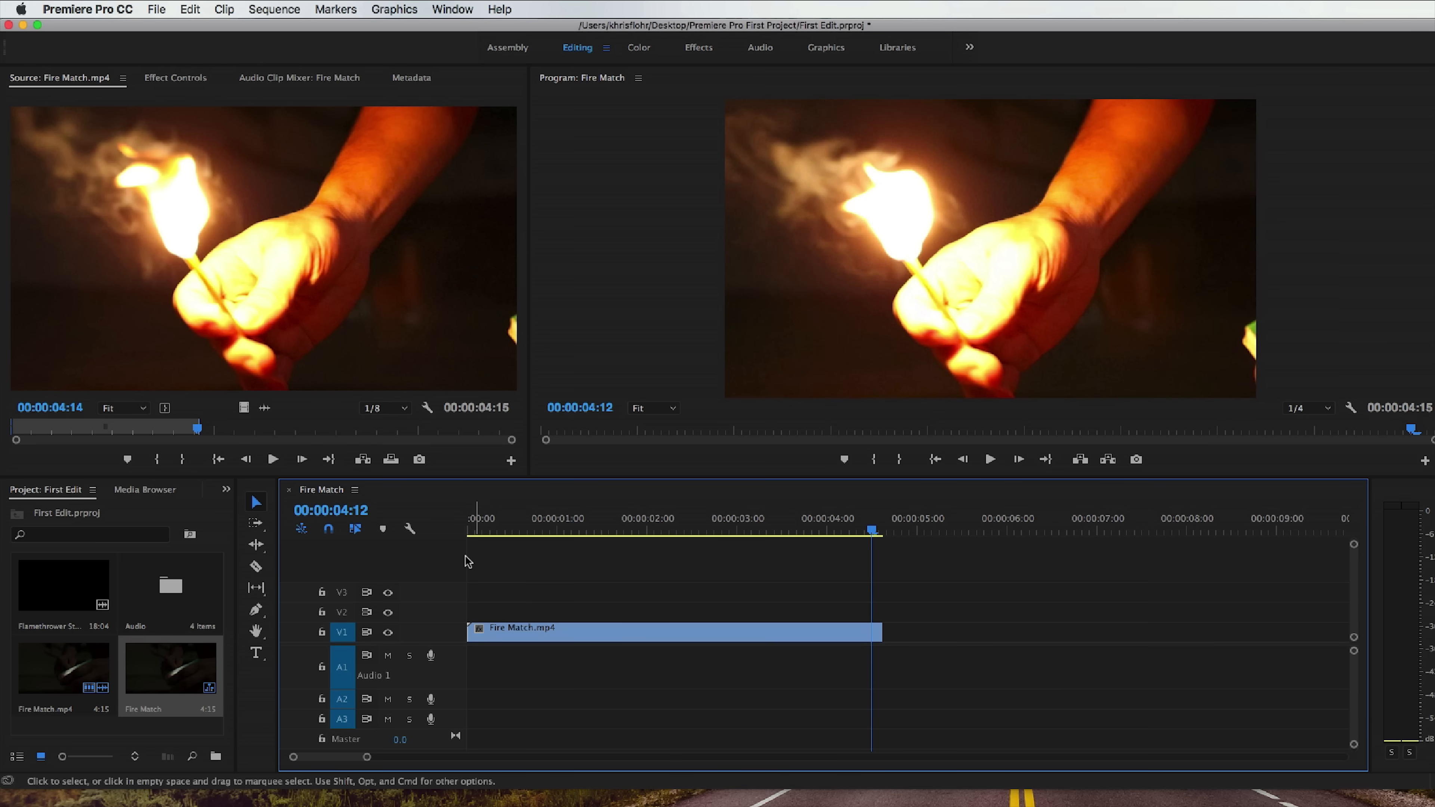
scroll(447, 663, "down", 1)
scroll(450, 668, "down", 2)
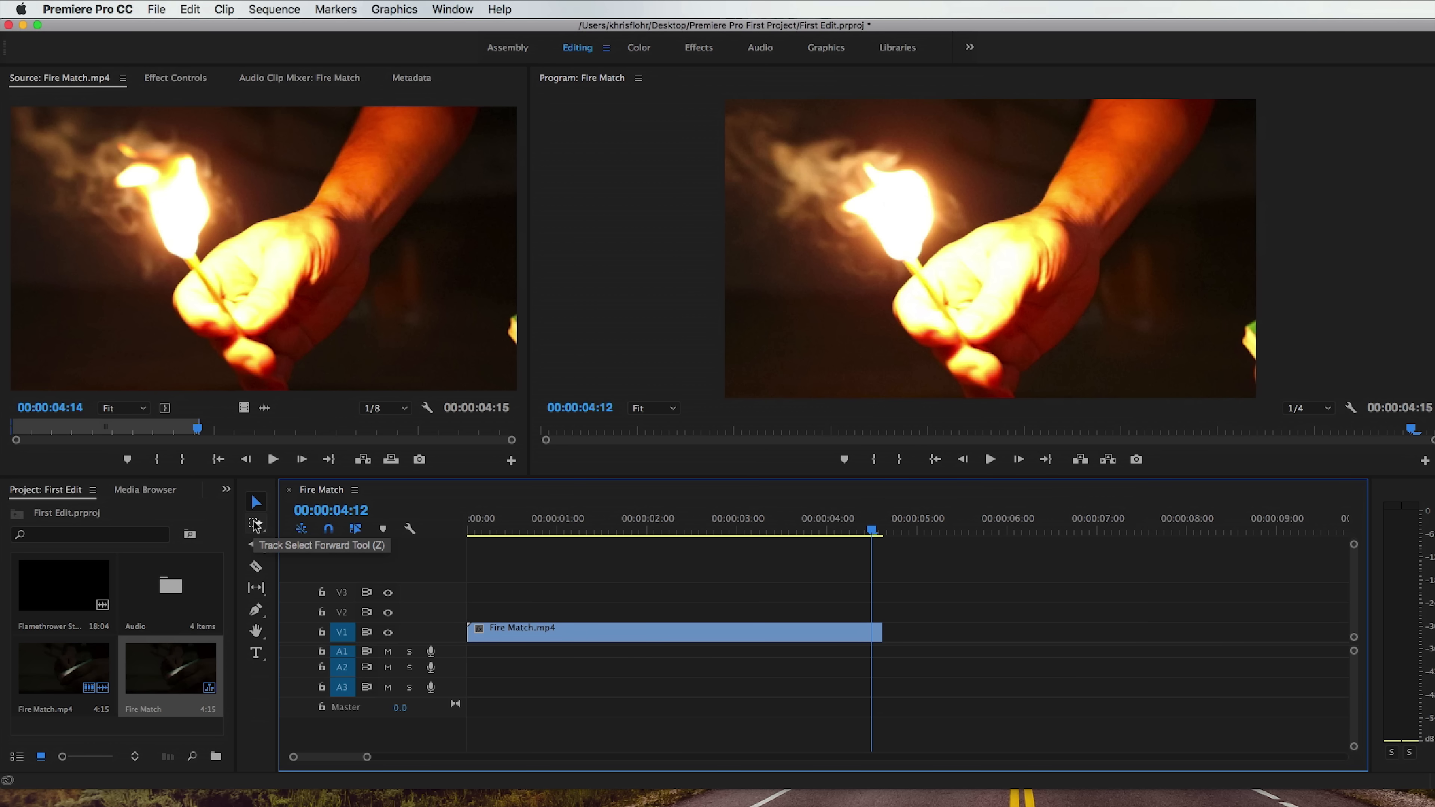
Cut off the tail of the Fire Match.mp4 clip at 00:00:04:05 with the Razor tool and extend the clip's end back out to 00:00:04:12.
left_click(256, 567)
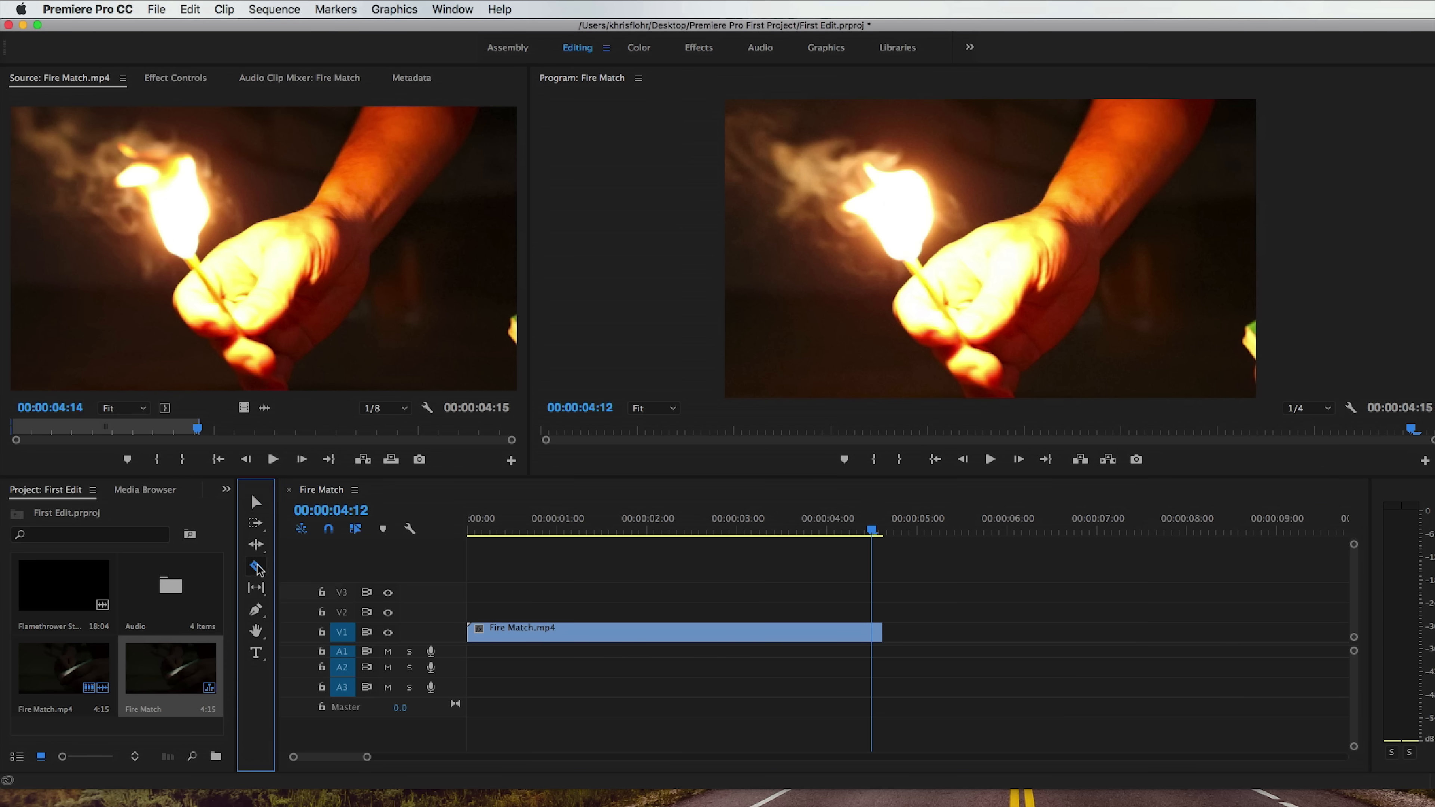
left_click(845, 633)
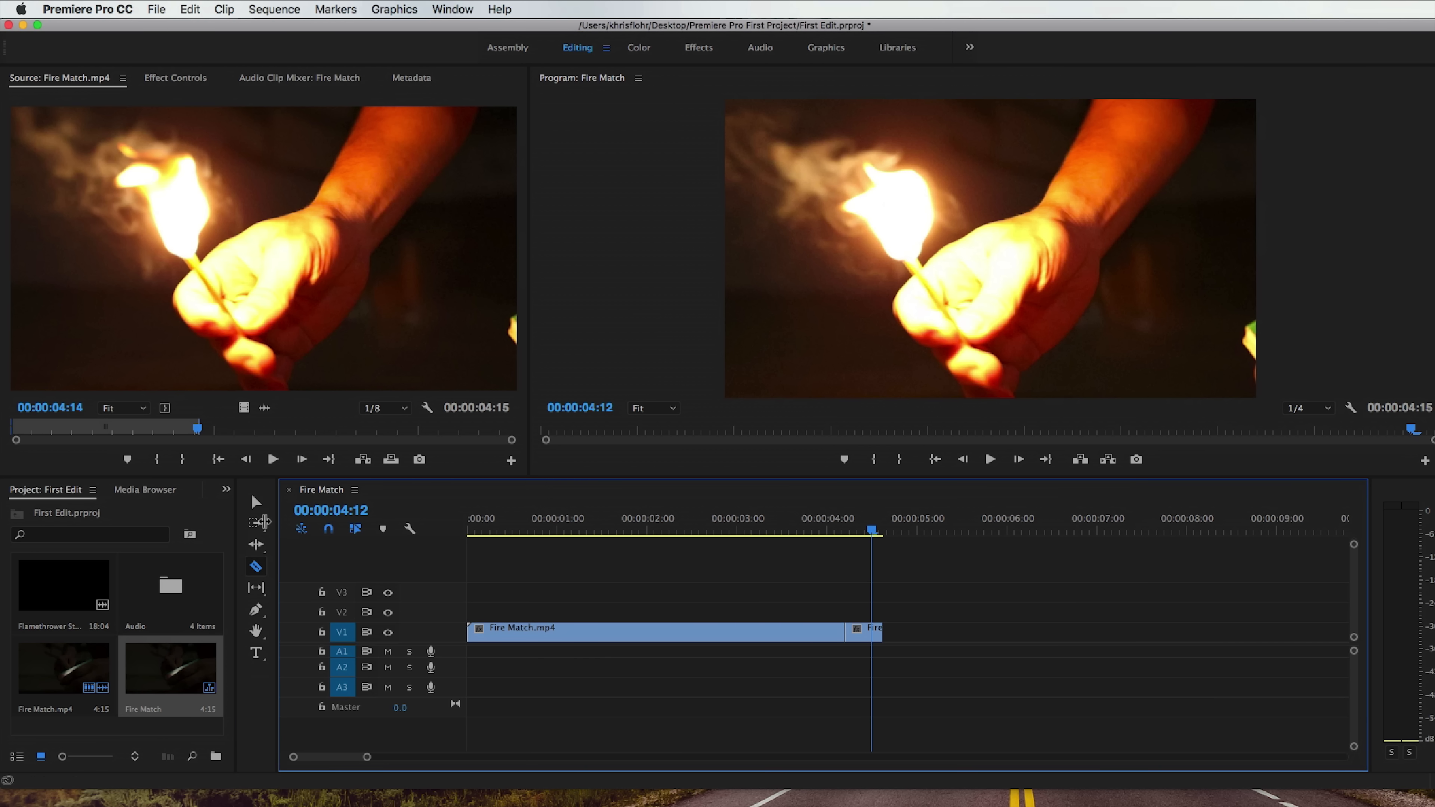
left_click(256, 502)
left_click(867, 635)
key("Delete")
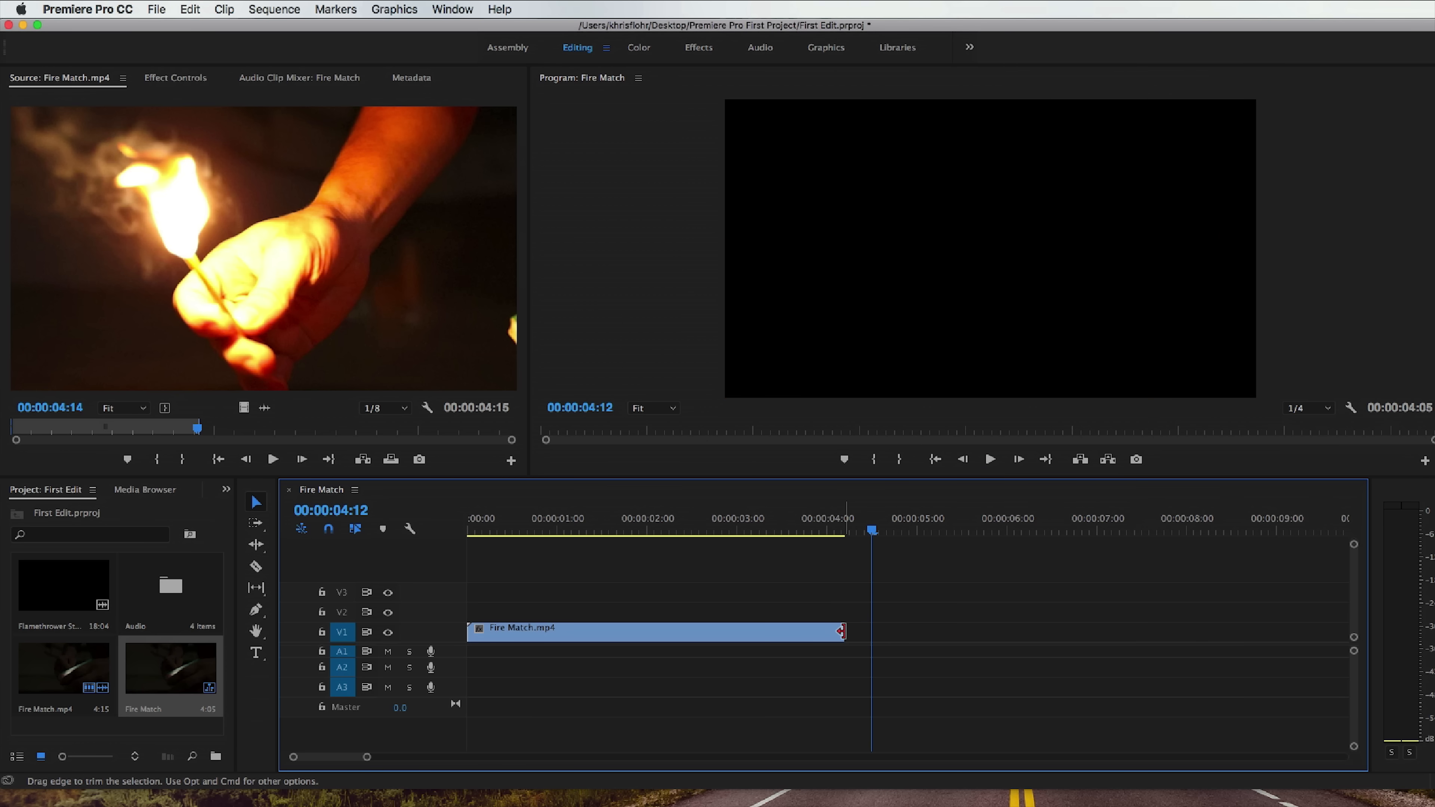
left_click_drag(842, 631, 871, 626)
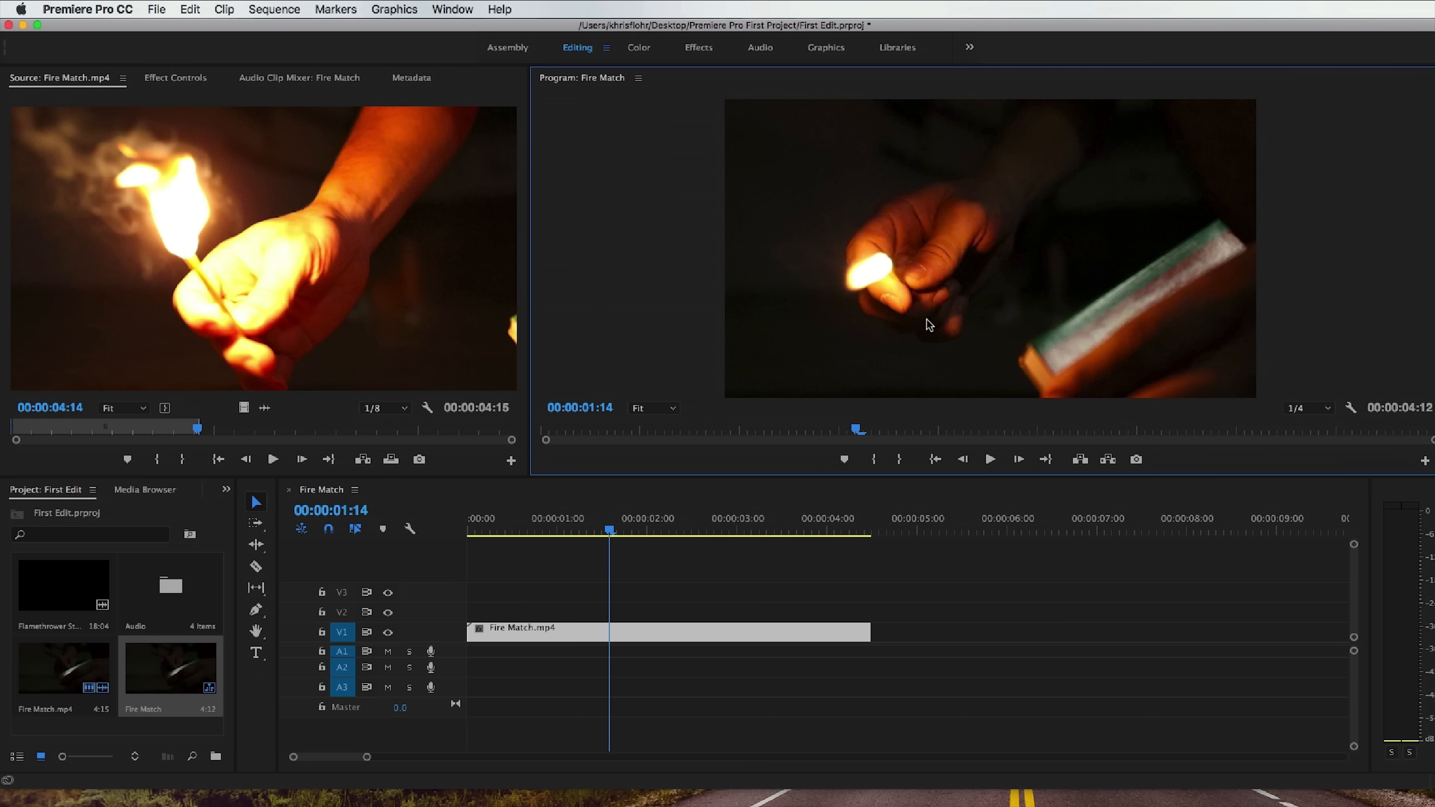
Play the sequence to about 00:00:02:09, stop it, and step backward frame by frame to 00:00:02:02.
left_click(990, 459)
left_click(991, 460)
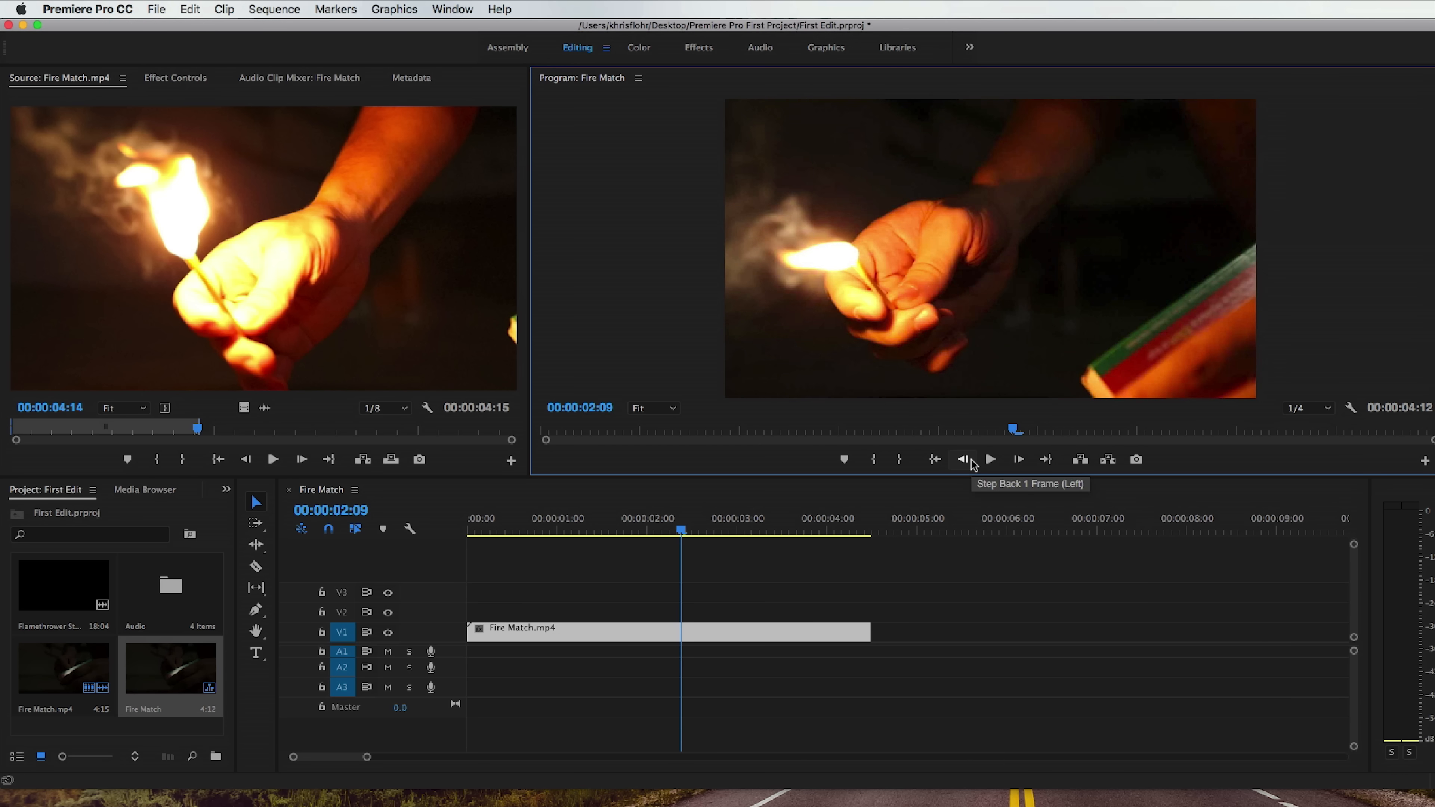
left_click(963, 459)
left_click(963, 459)
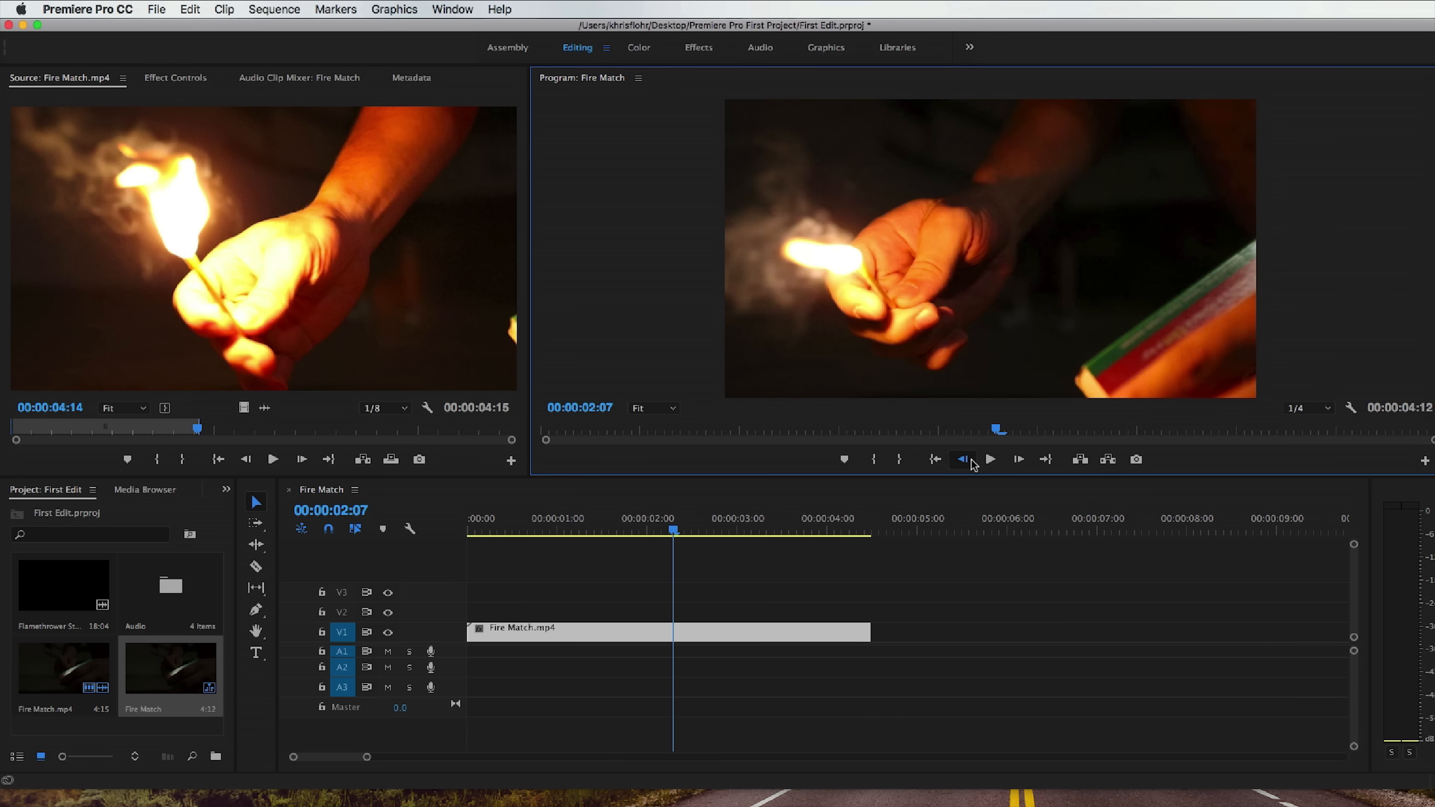
left_click(962, 459)
left_click(963, 459)
left_click(964, 459)
left_click(963, 459)
left_click(964, 459)
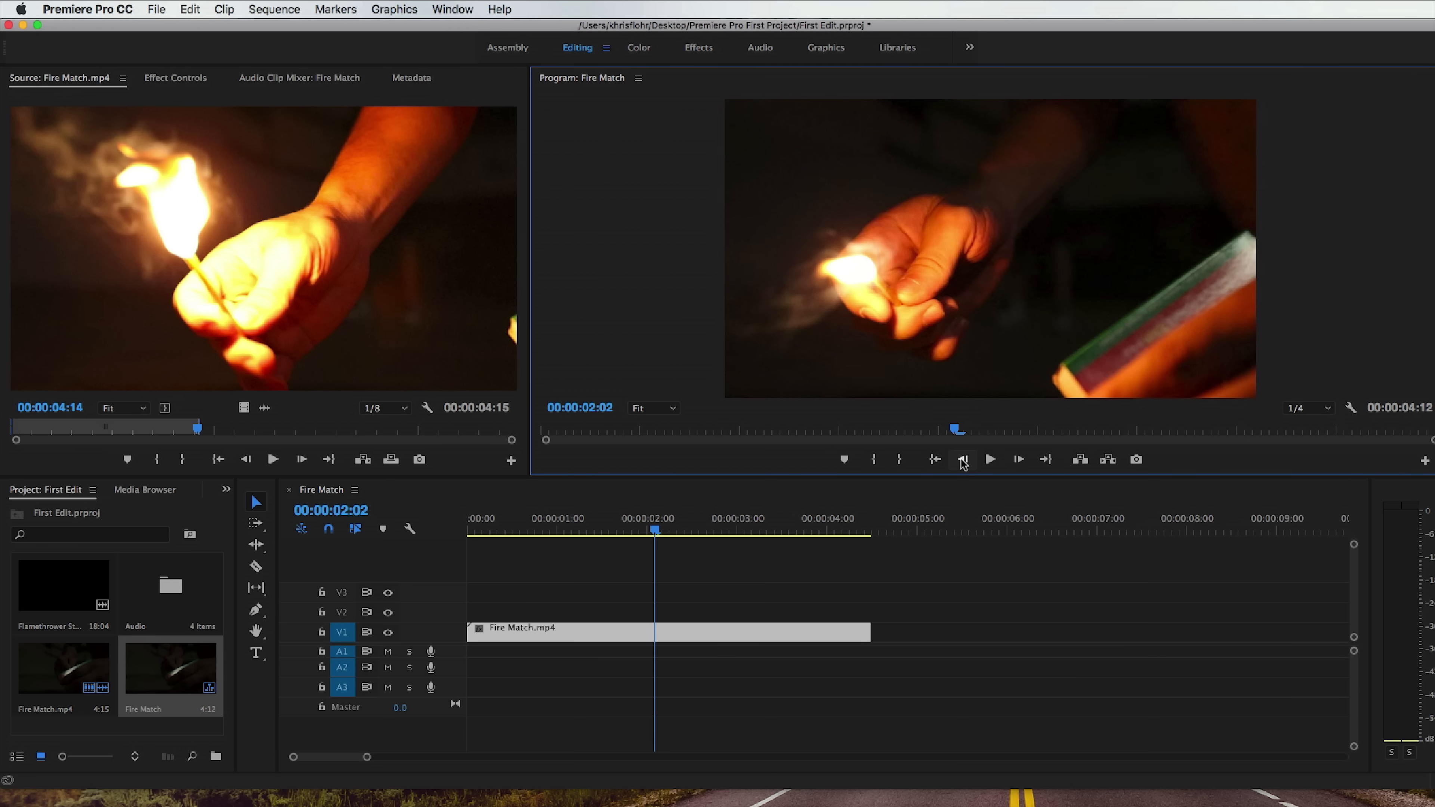
Return the playhead to the sequence's in point and play from there, stopping at 00:00:01:21.
left_click(936, 460)
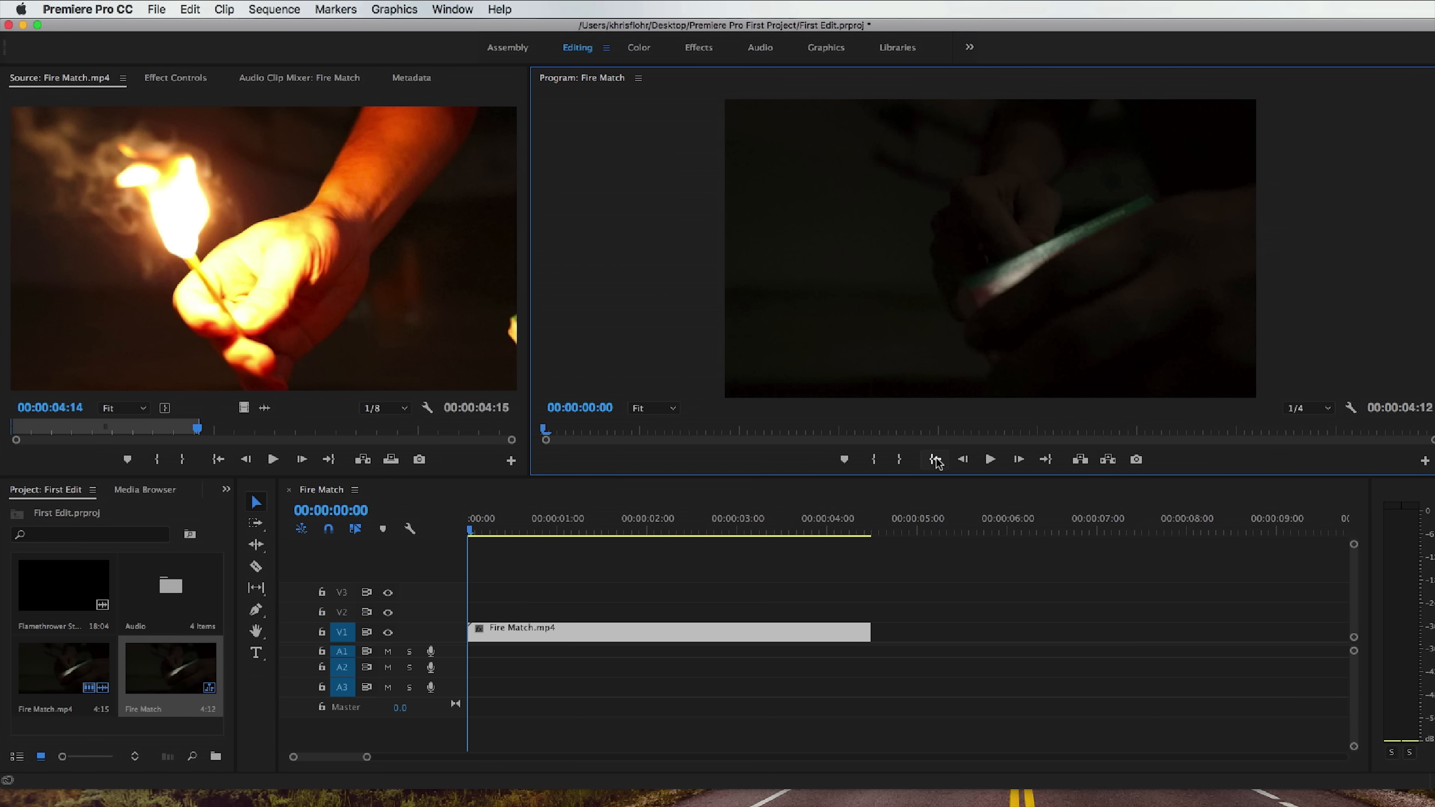
left_click(988, 460)
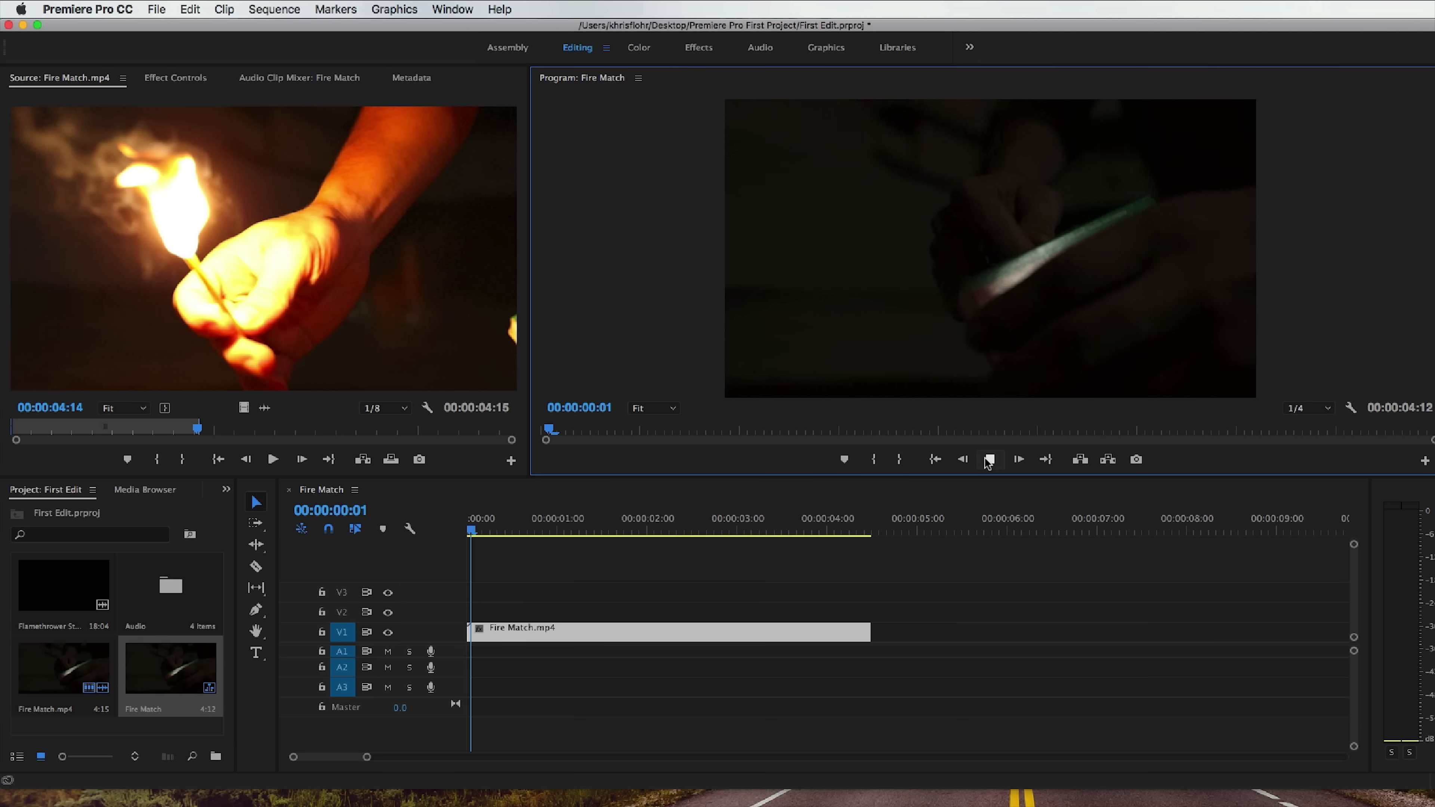
left_click(989, 459)
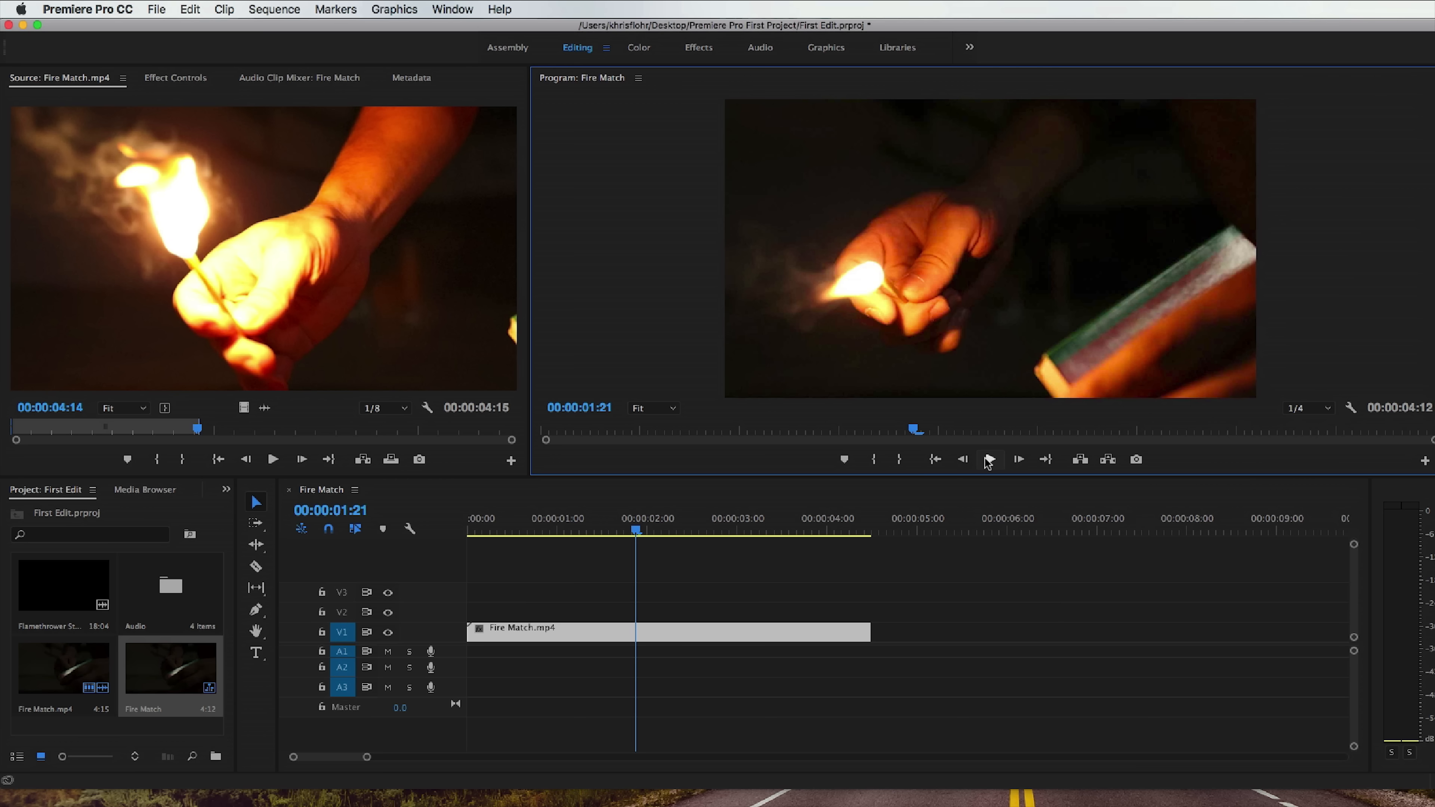
Set the Program monitor's playback resolution to 1/8 and play the sequence from 00:00:01:04 to 00:00:03:04.
left_click(1329, 409)
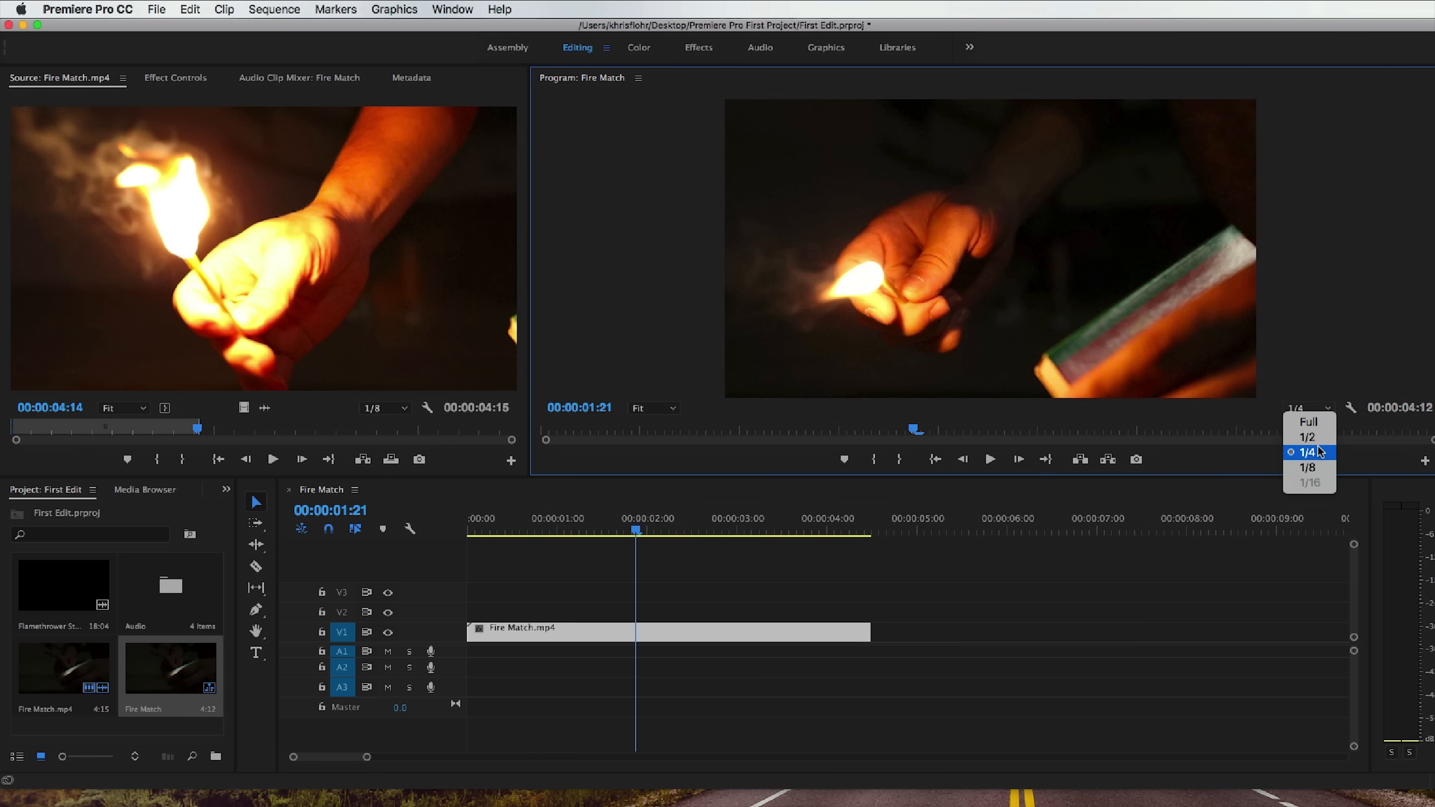
left_click(1316, 474)
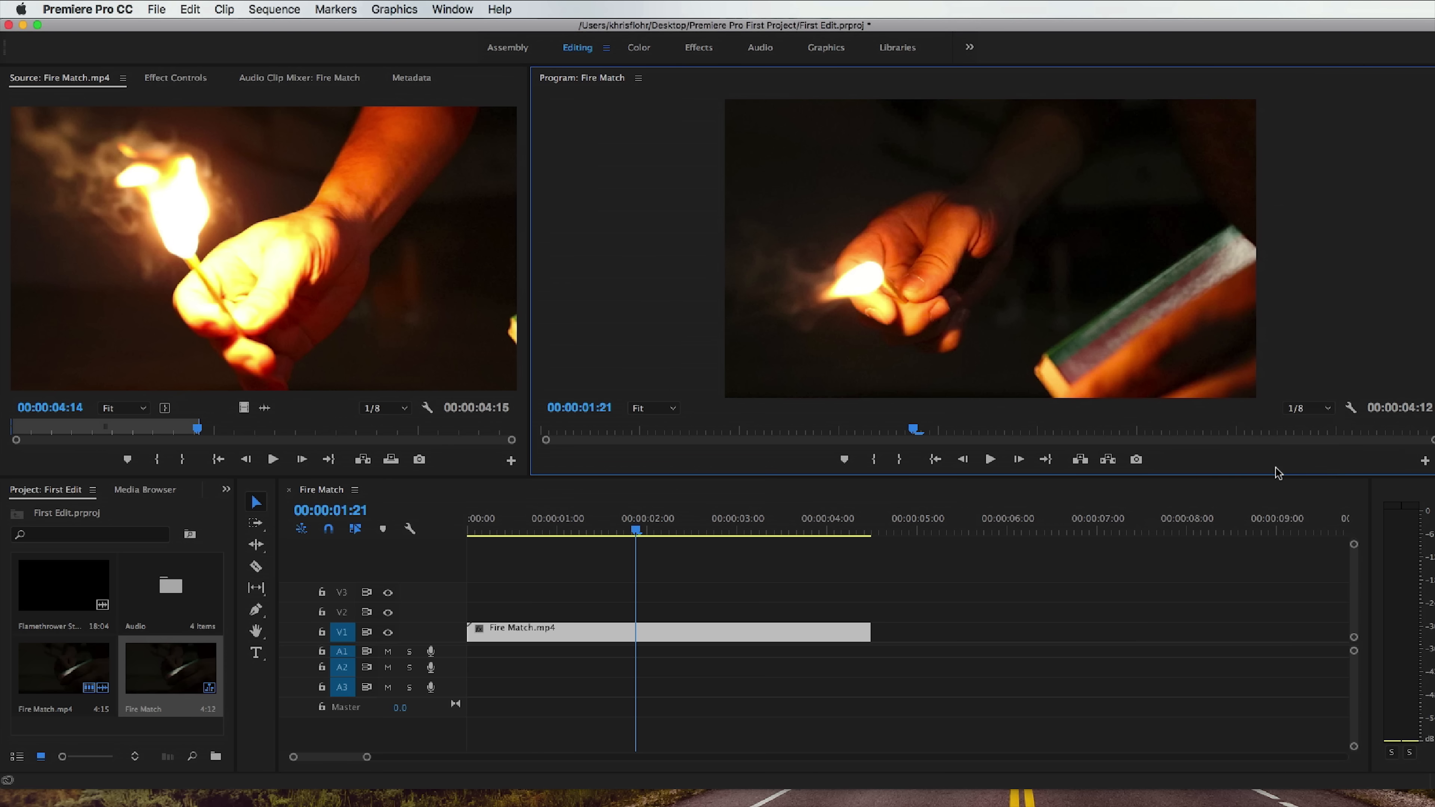
left_click_drag(653, 531, 575, 532)
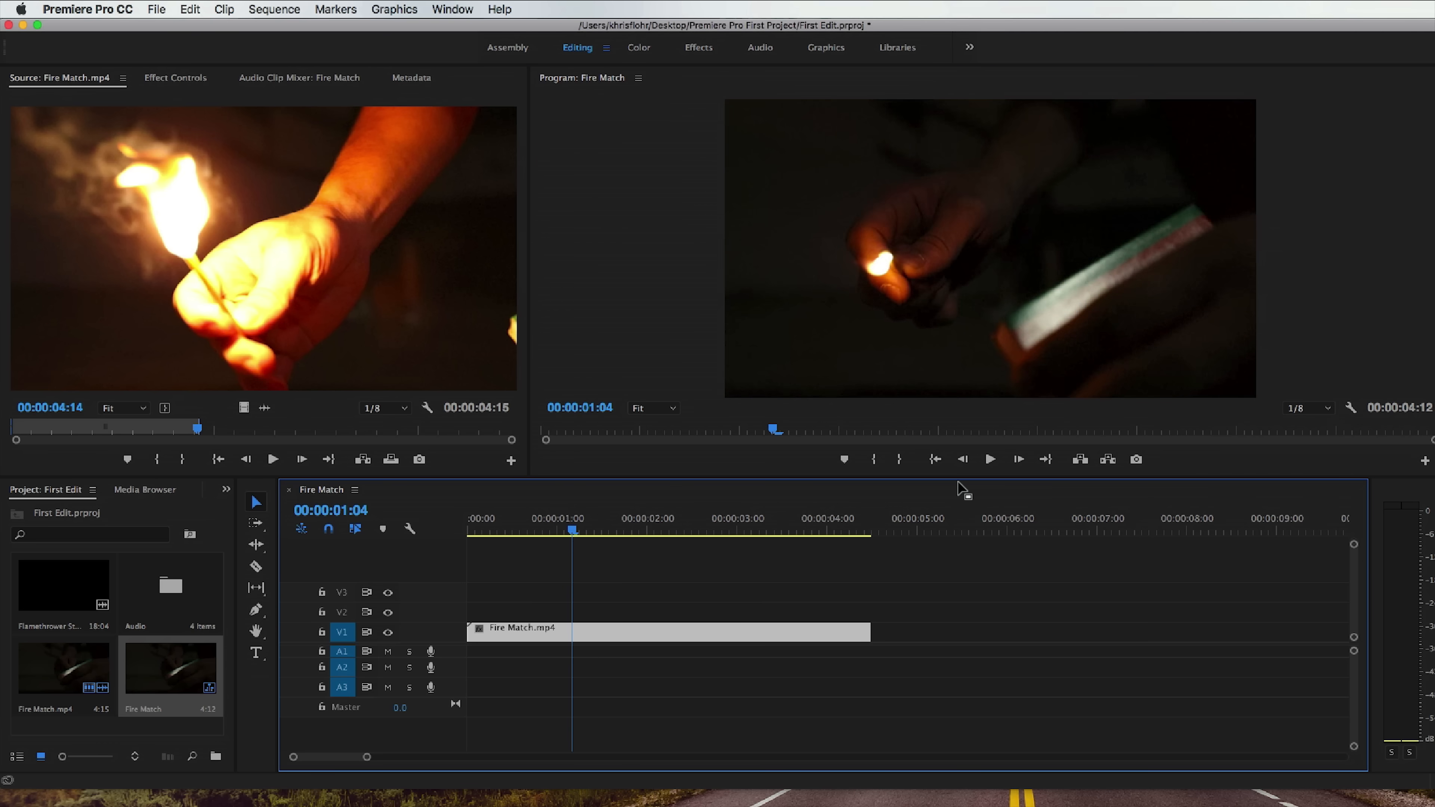
left_click(992, 460)
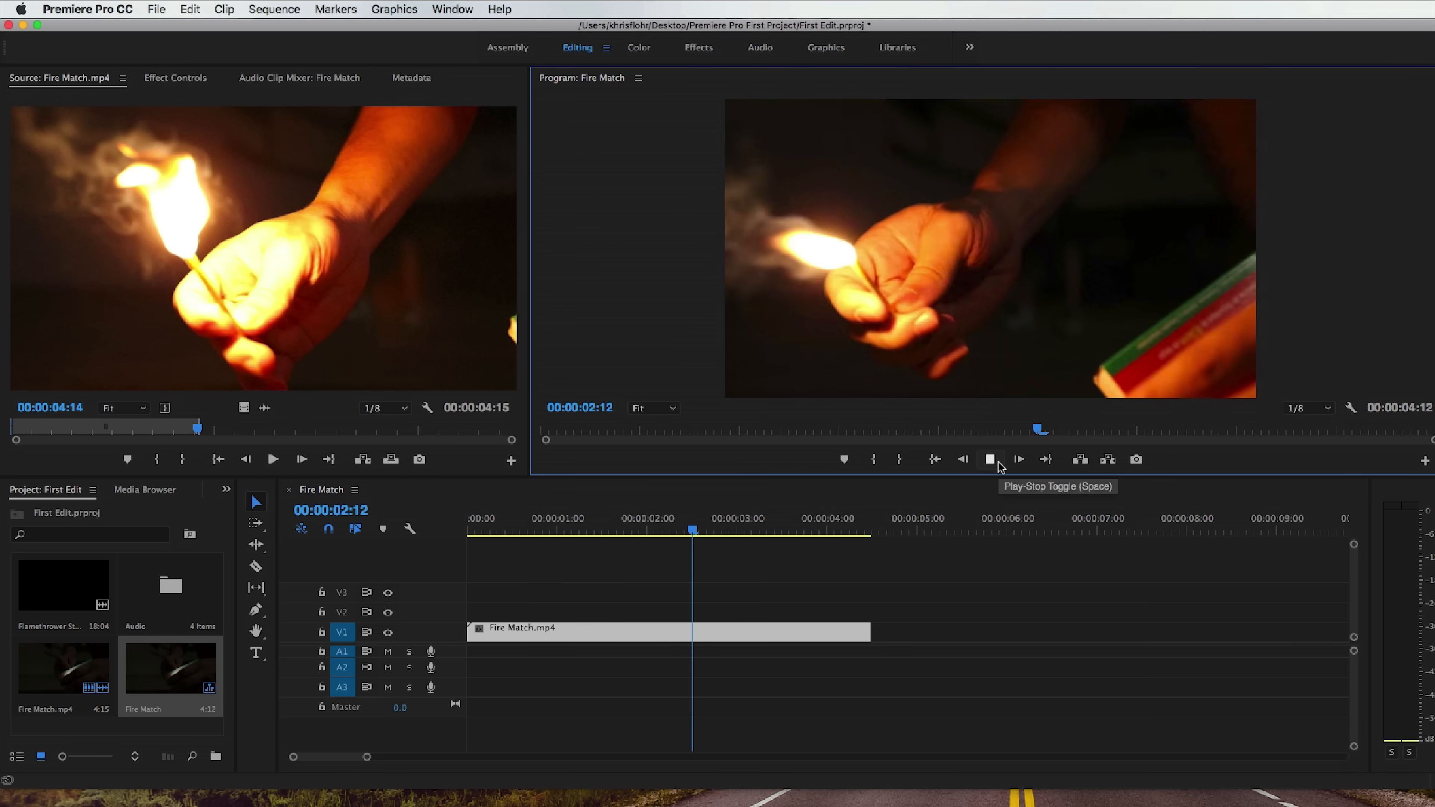
left_click(994, 460)
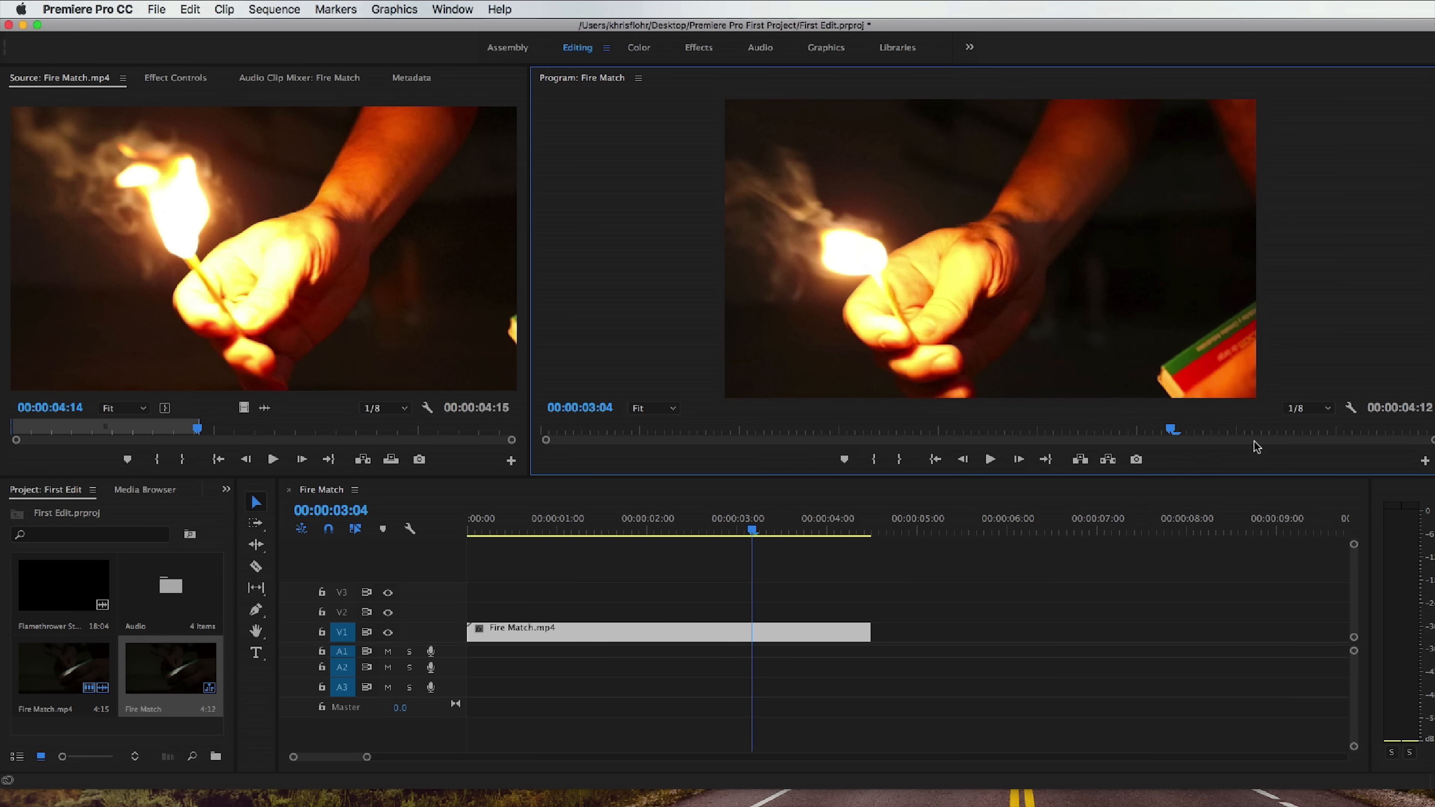
Preview the sequence at Full playback resolution in the Program monitor and set the resolution back to 1/4.
left_click(1308, 408)
left_click(1294, 420)
left_click(990, 460)
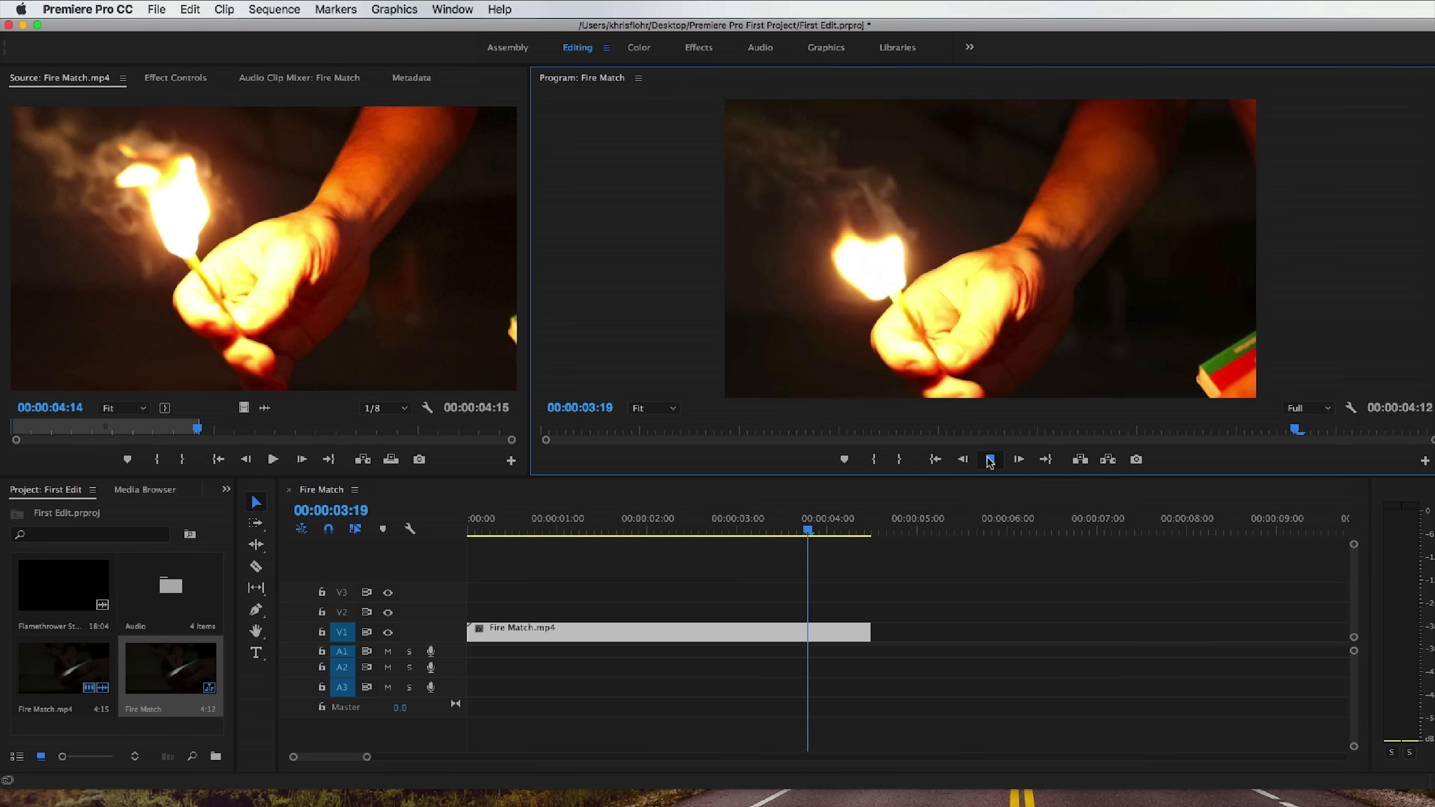
left_click(594, 530)
left_click(990, 460)
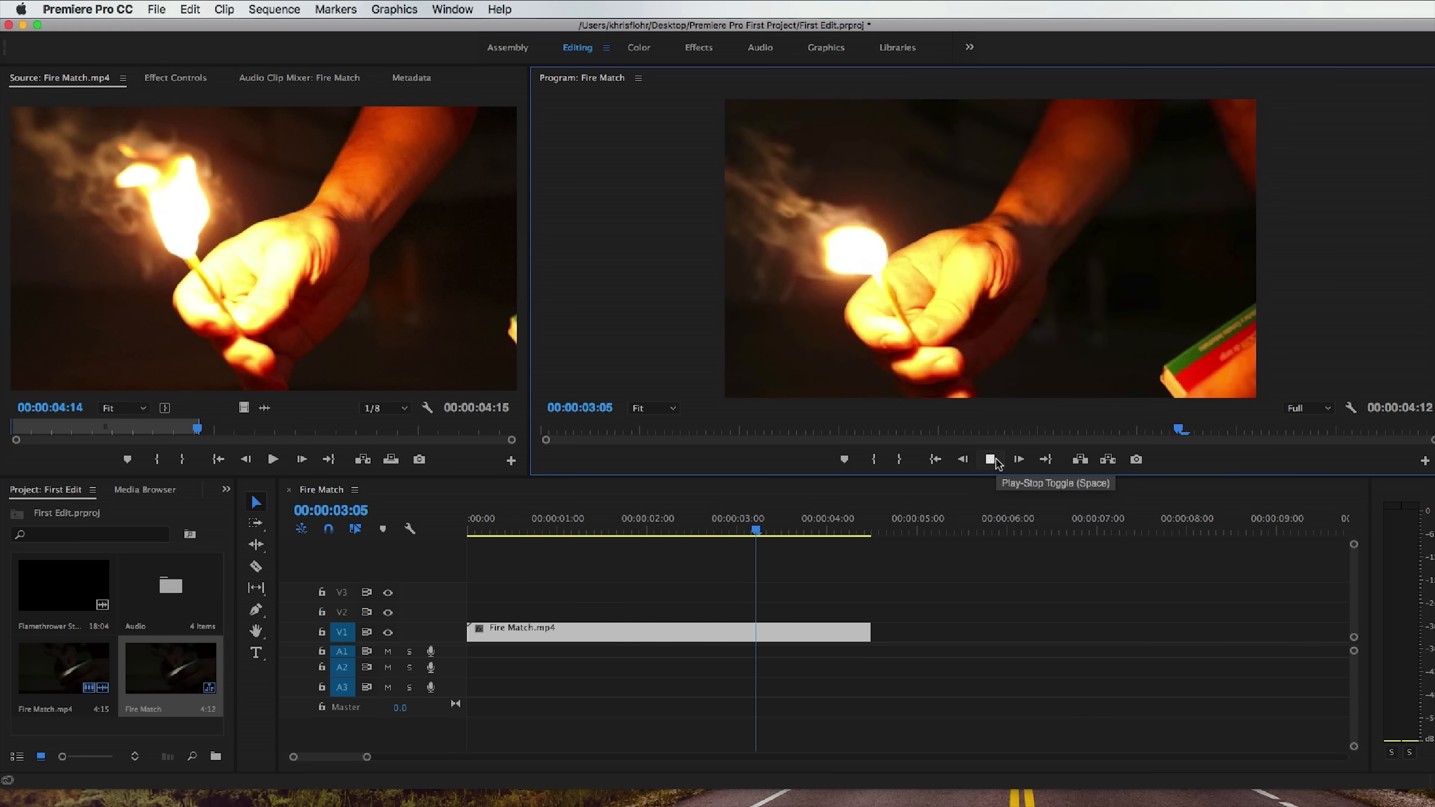
left_click(990, 460)
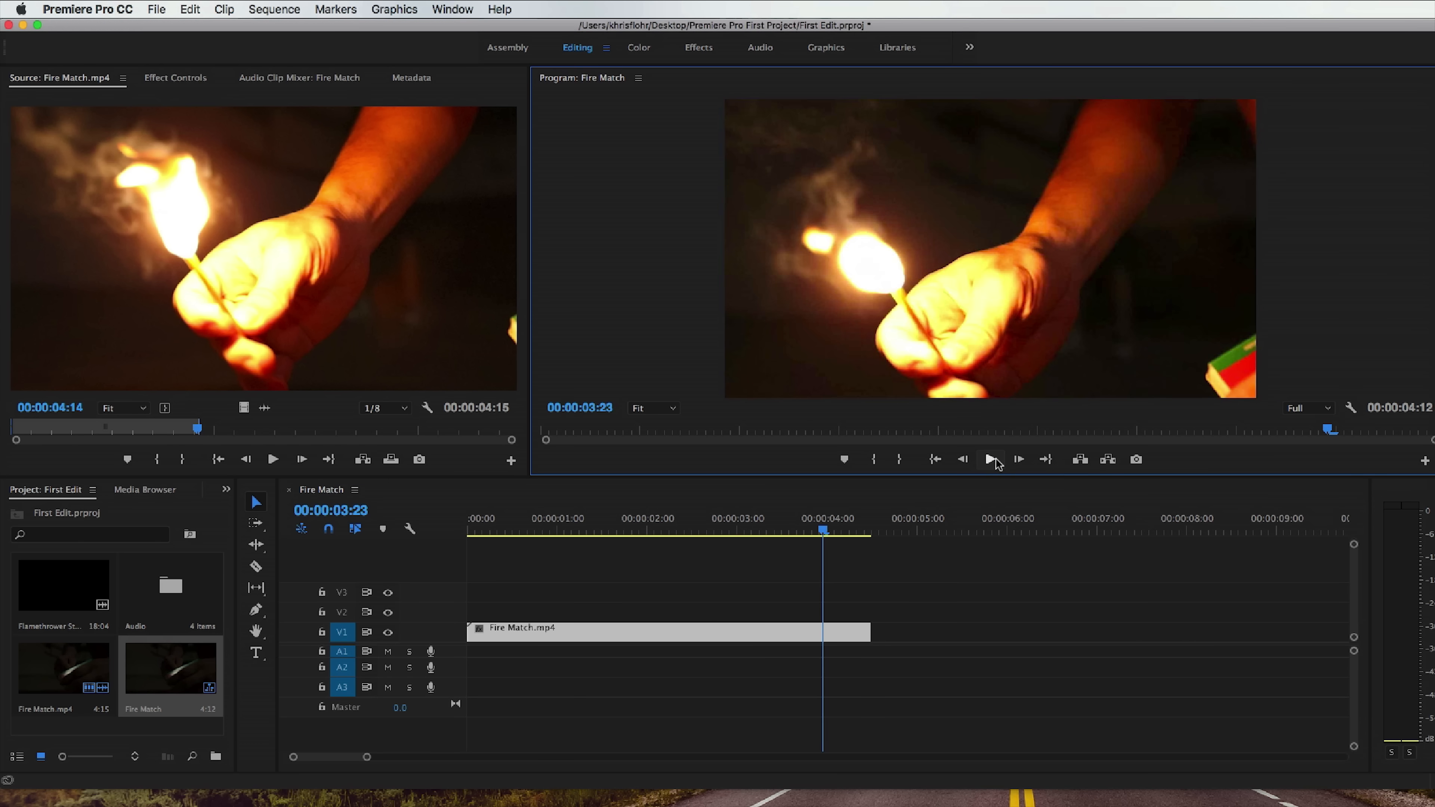
left_click(1314, 408)
left_click(1308, 453)
Magnify the Program monitor image to 75%, examine different parts of the frame, and return the zoom level to Fit.
left_click(656, 408)
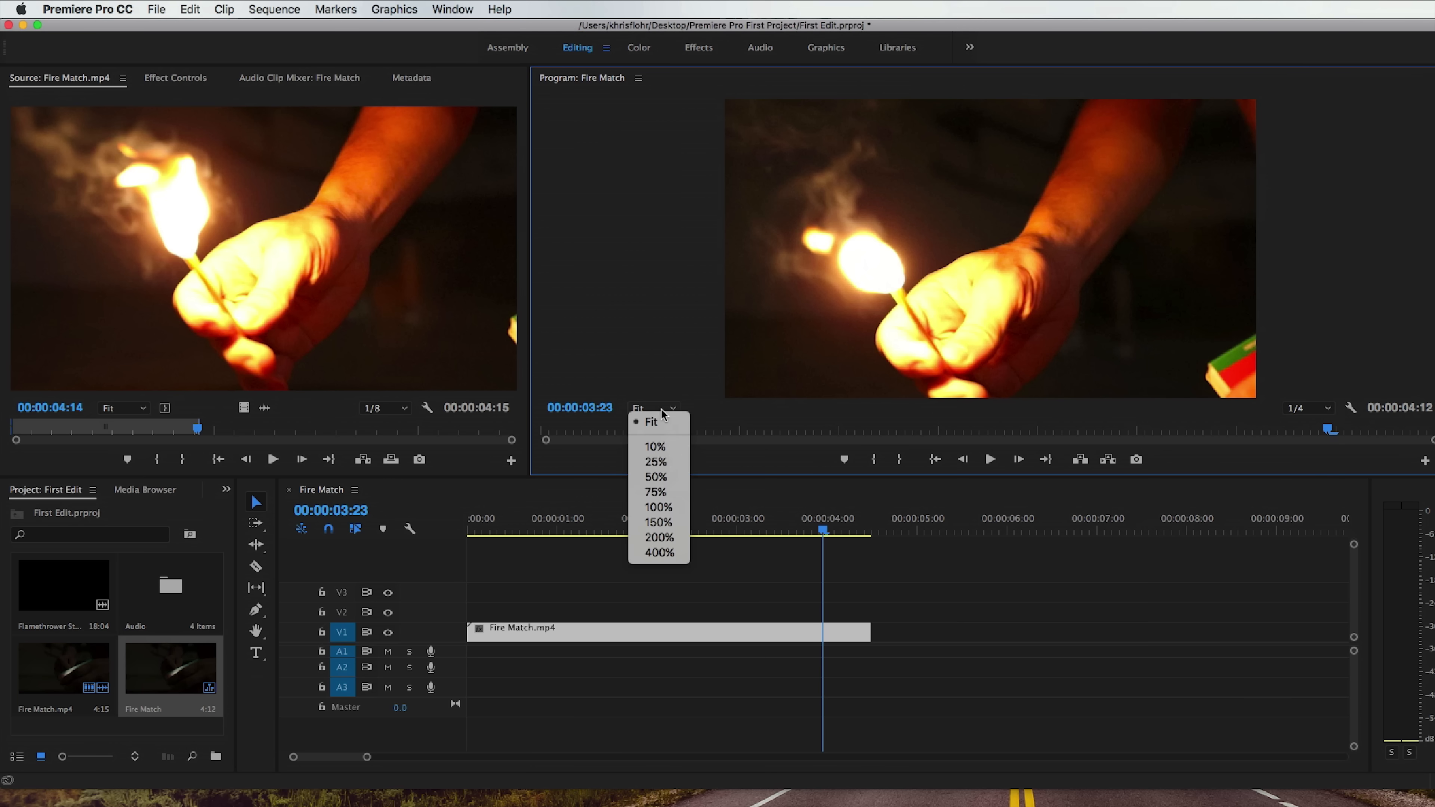
left_click(662, 492)
left_click_drag(857, 392, 709, 386)
mouse_move(1433, 243)
left_mouse_down()
mouse_move(1433, 323)
mouse_move(1434, 243)
left_mouse_up()
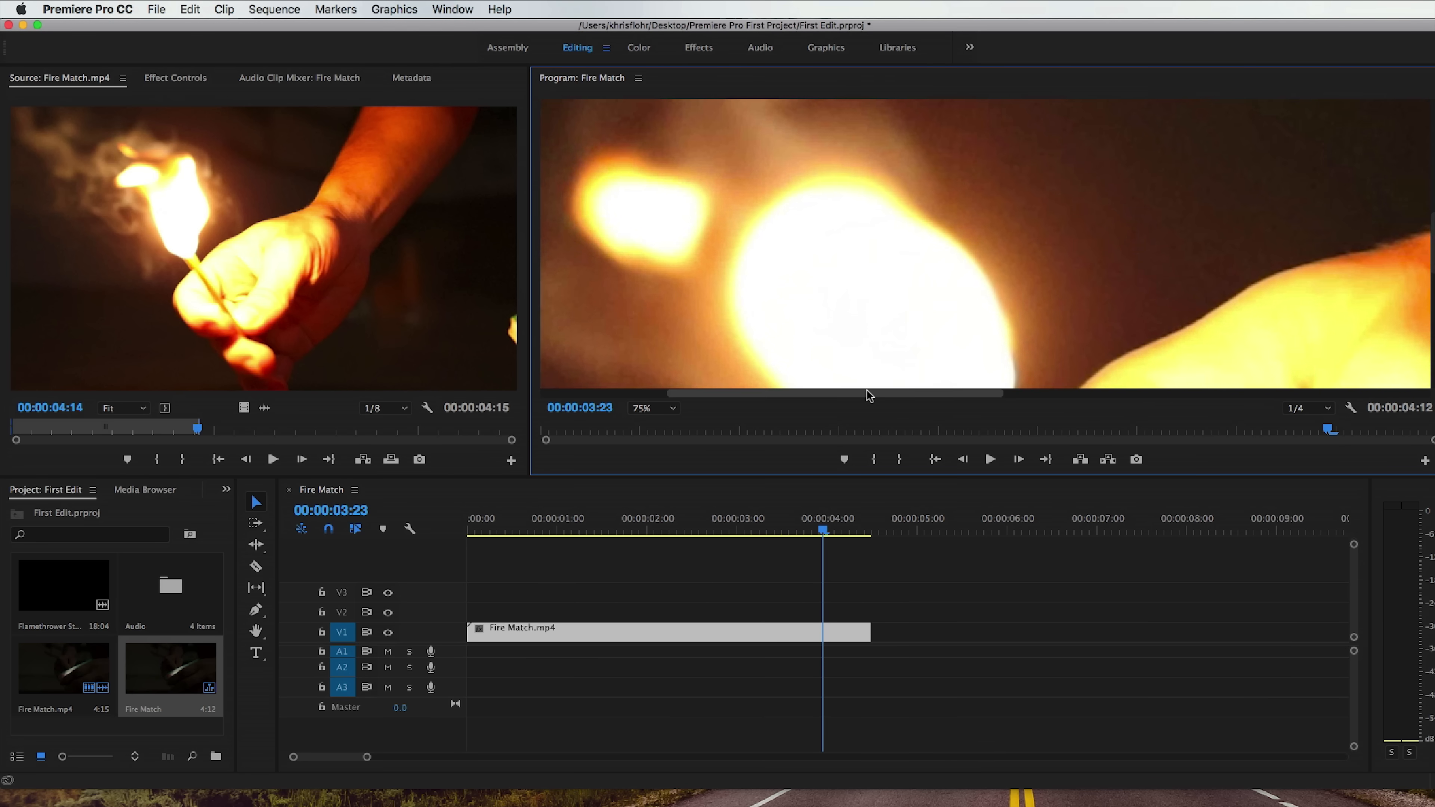
left_click_drag(866, 389, 959, 390)
left_click(652, 408)
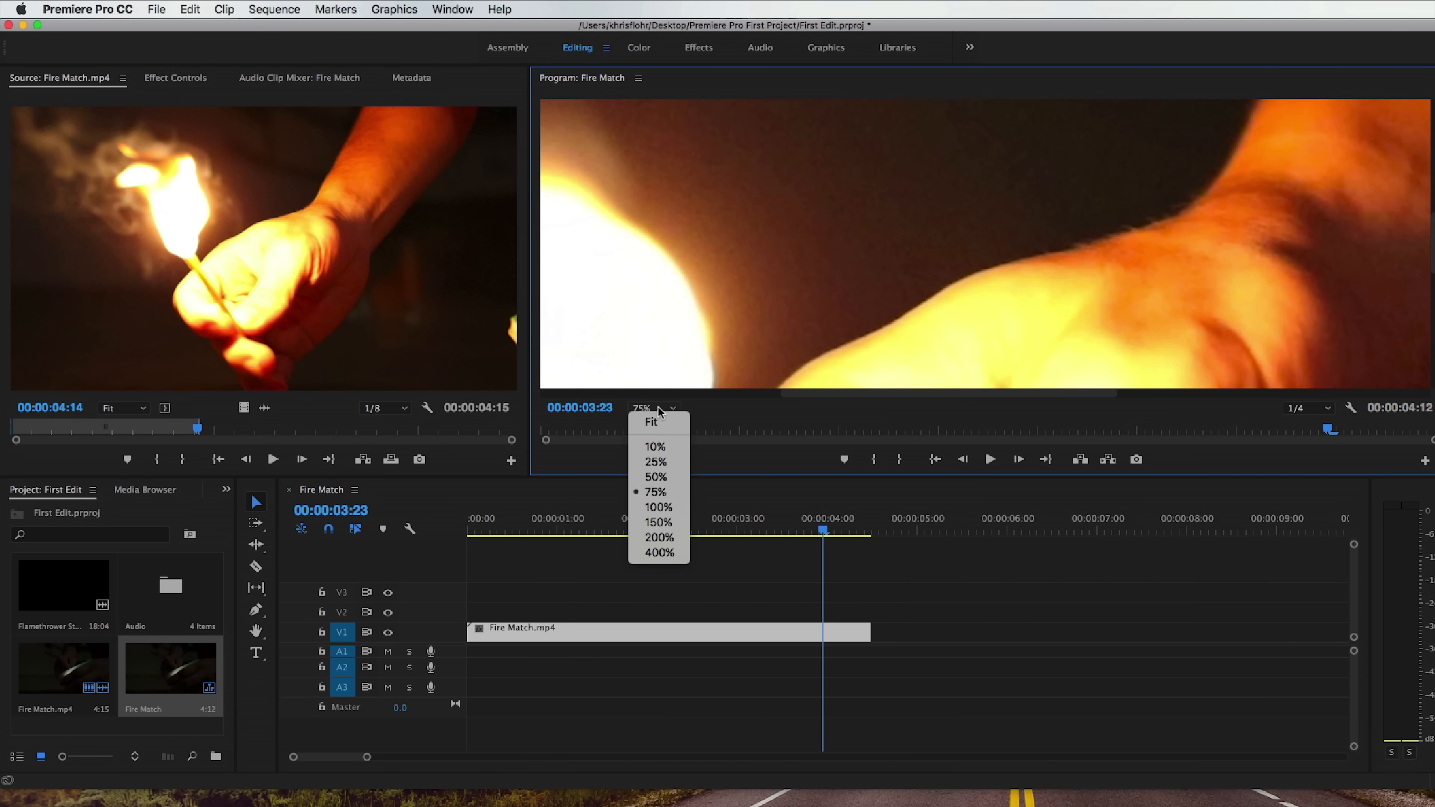
left_click(656, 419)
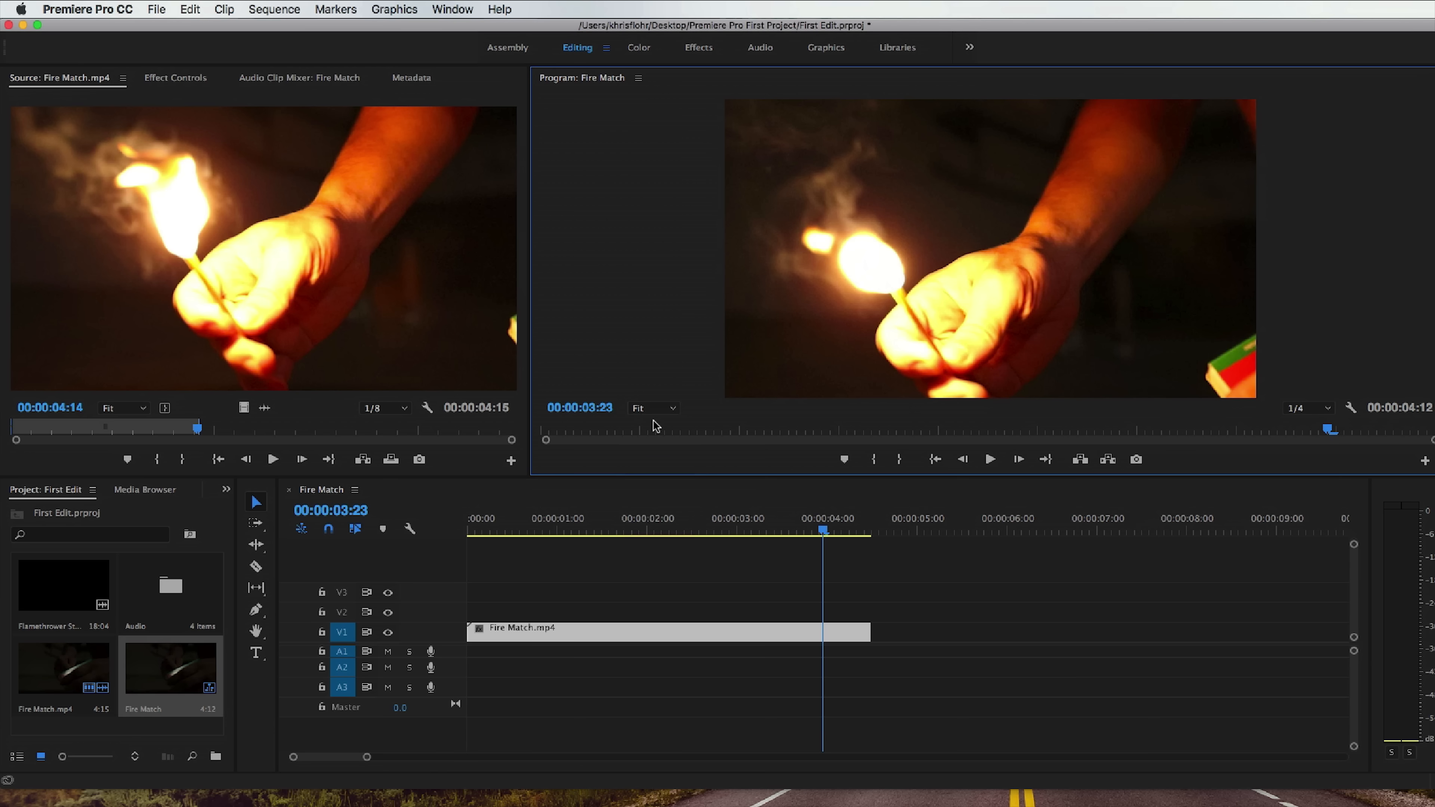
Deselect the Fire Match.mp4 clip in the timeline and save the project.
left_click(829, 563)
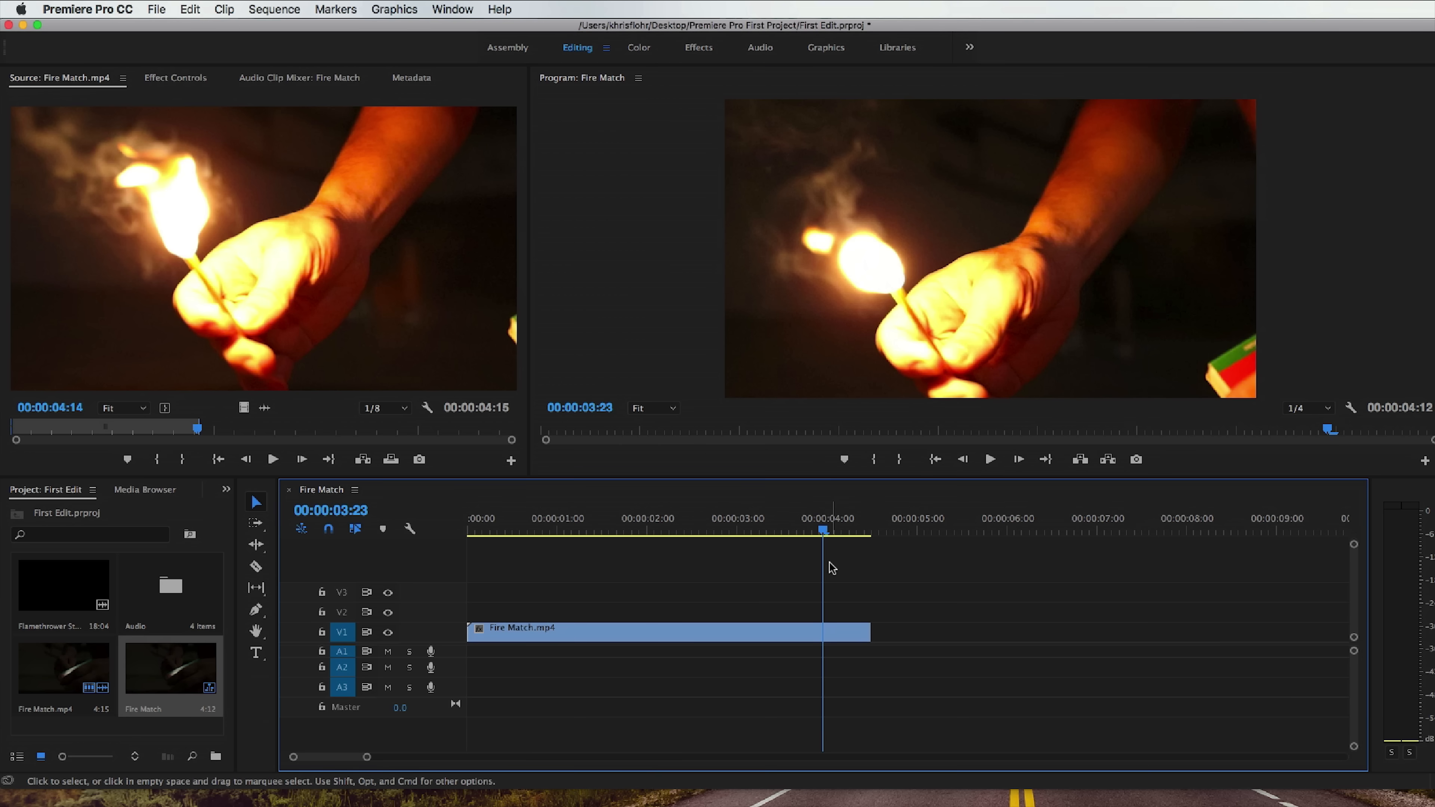
key("super+s")
left_click(832, 562)
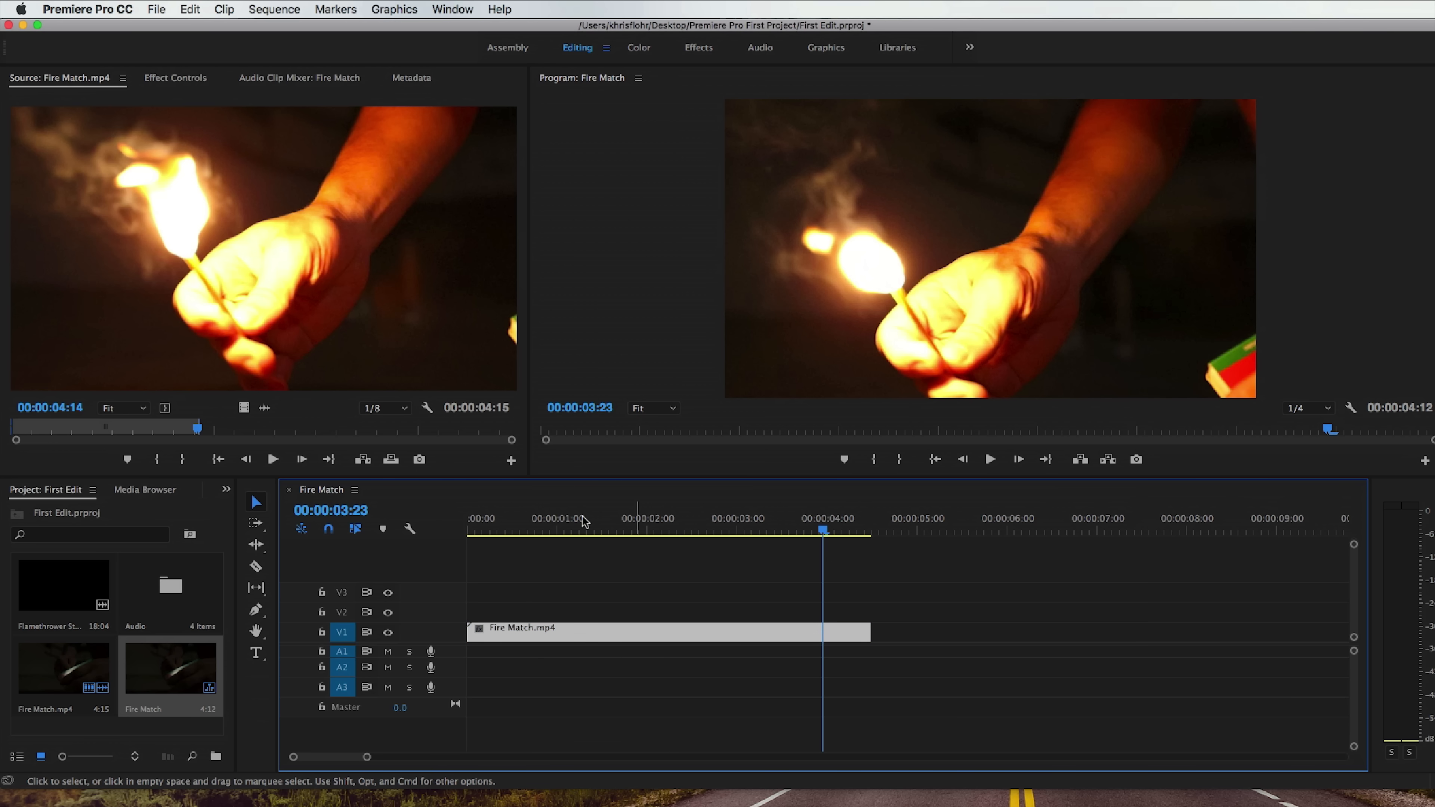
Review the keyboard shortcut layout and the Application command list, and close it without changing any assignments.
left_click(90, 7)
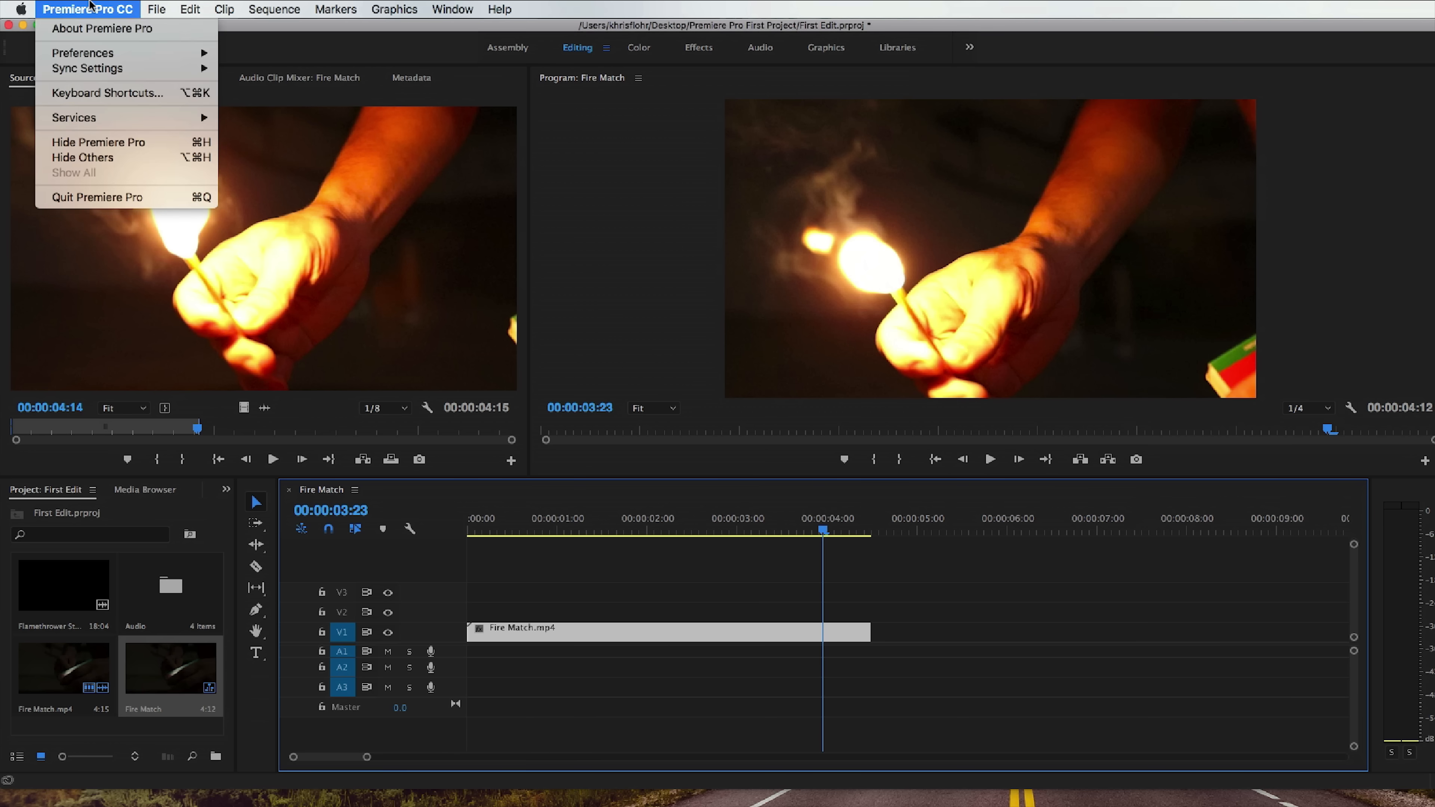
left_click(99, 96)
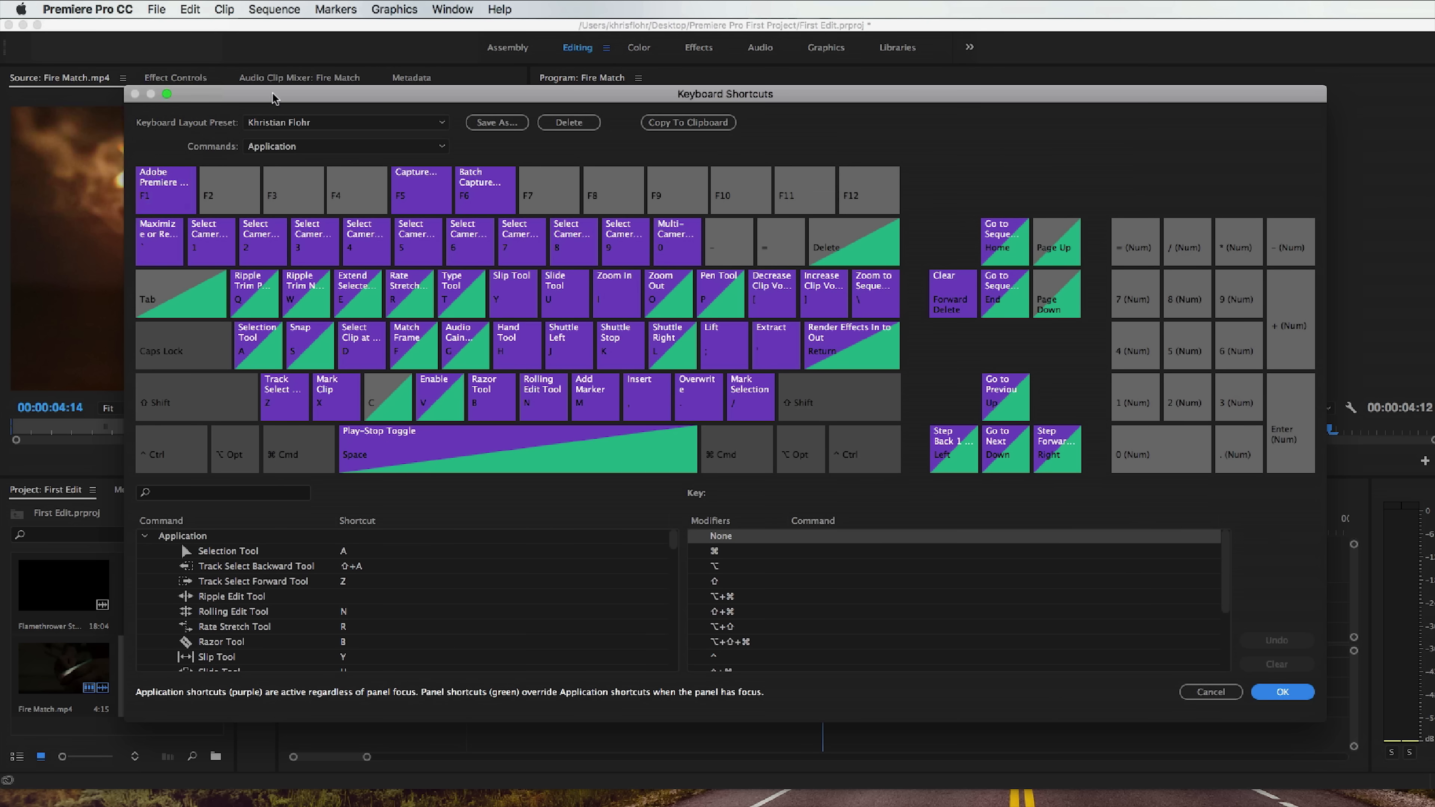
scroll(416, 587, "down", 10)
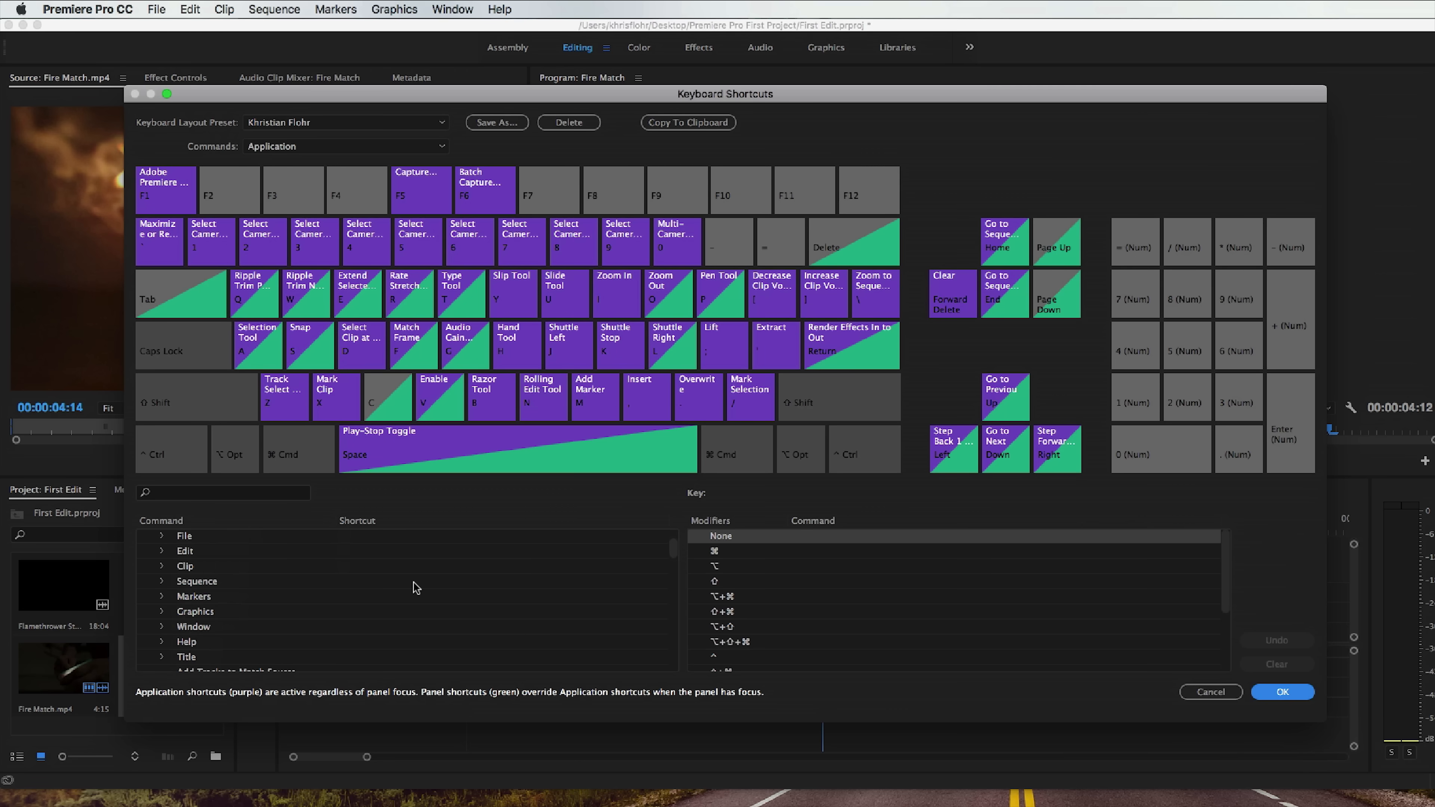
scroll(416, 588, "up", 10)
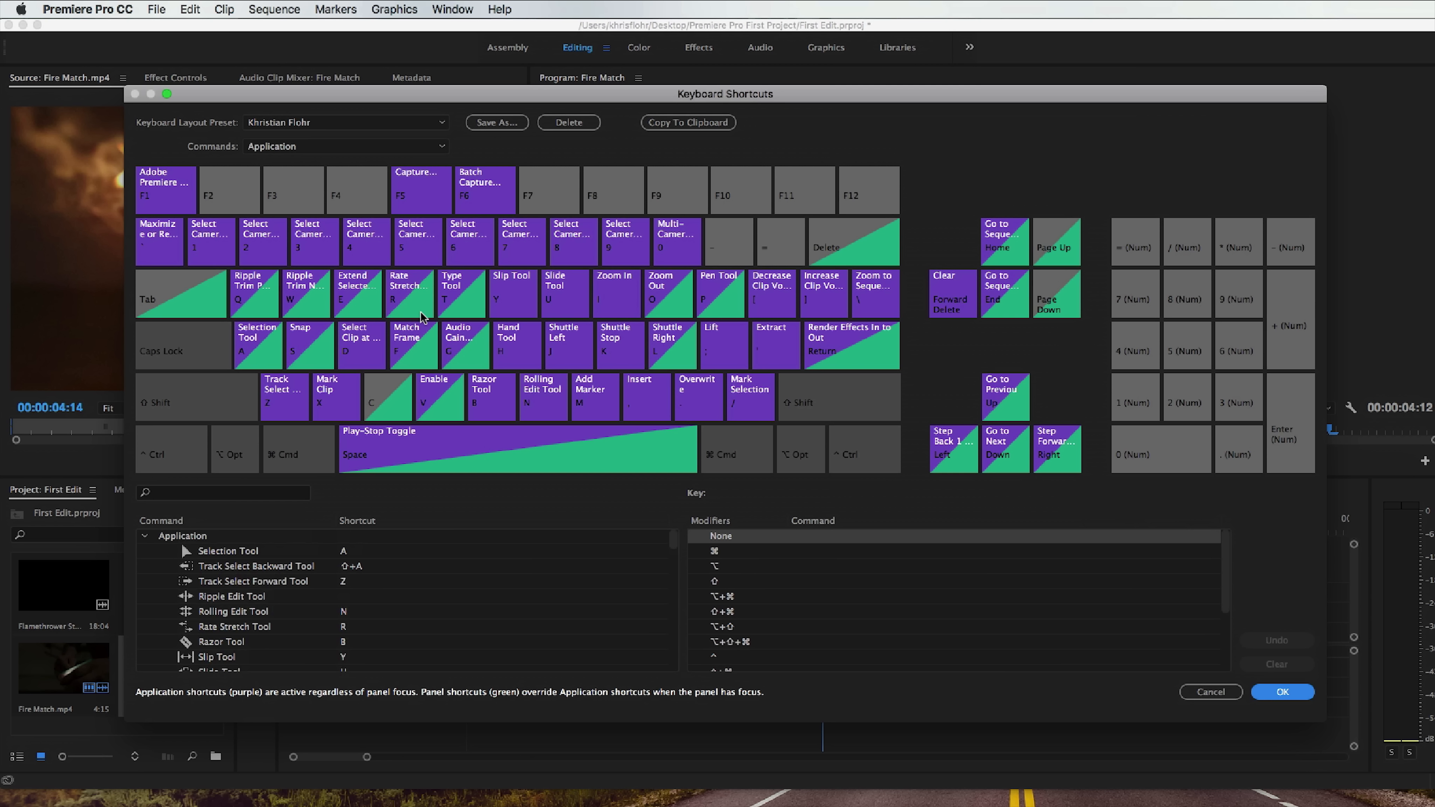
left_click(1231, 697)
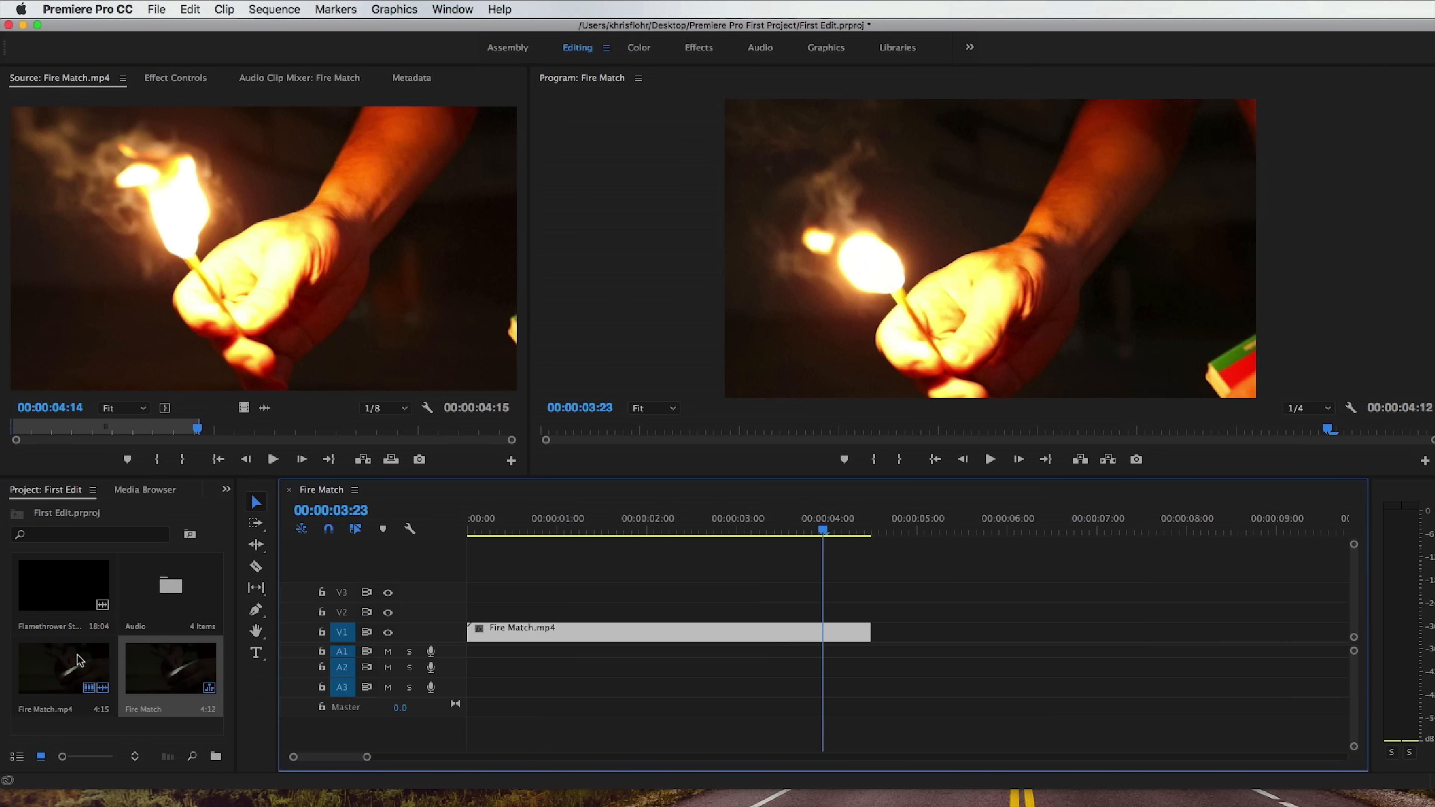
Load Flamethrower Stunt.mp4 into the Source monitor, play through the footage, and return to the clip's first frame.
left_click(51, 579)
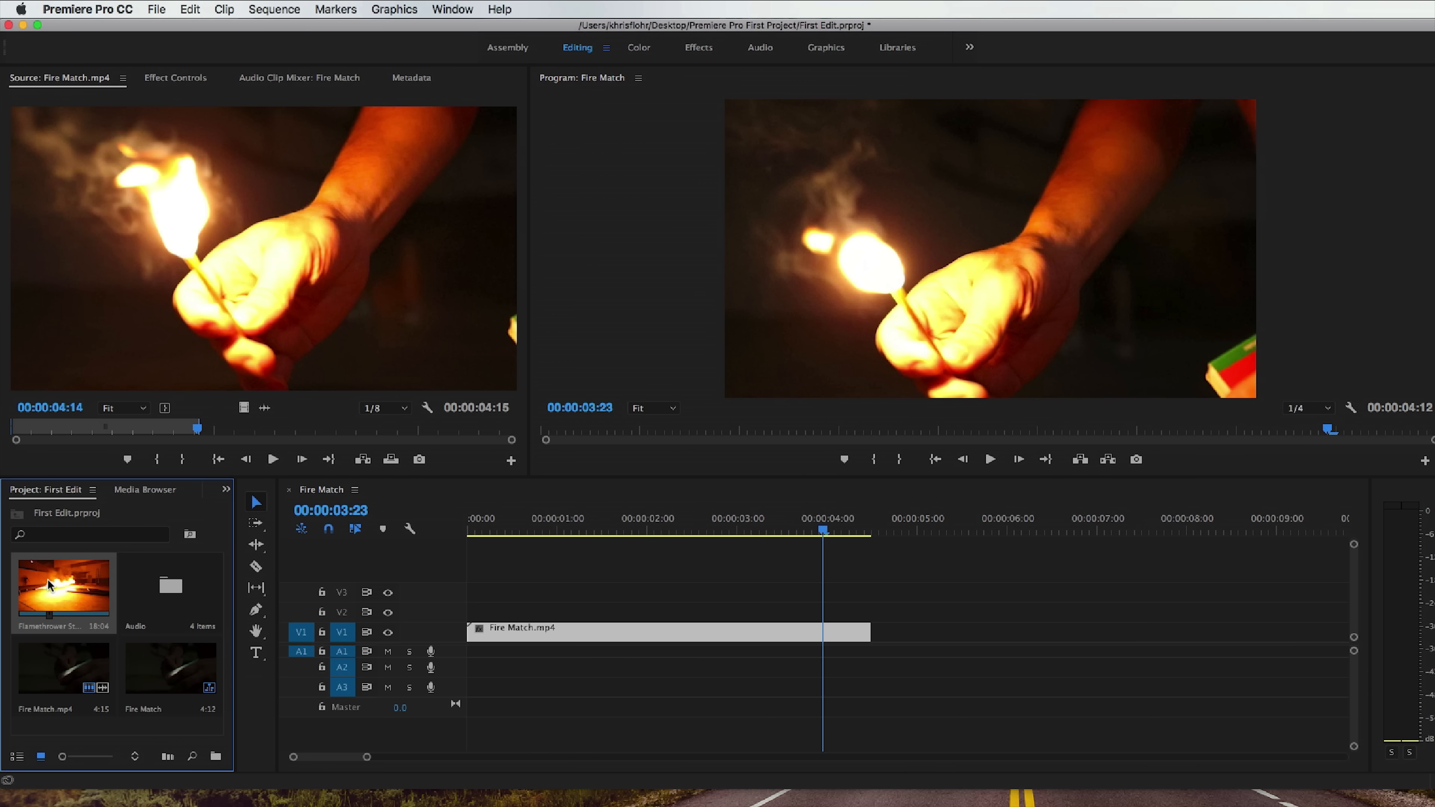
double_click(46, 579)
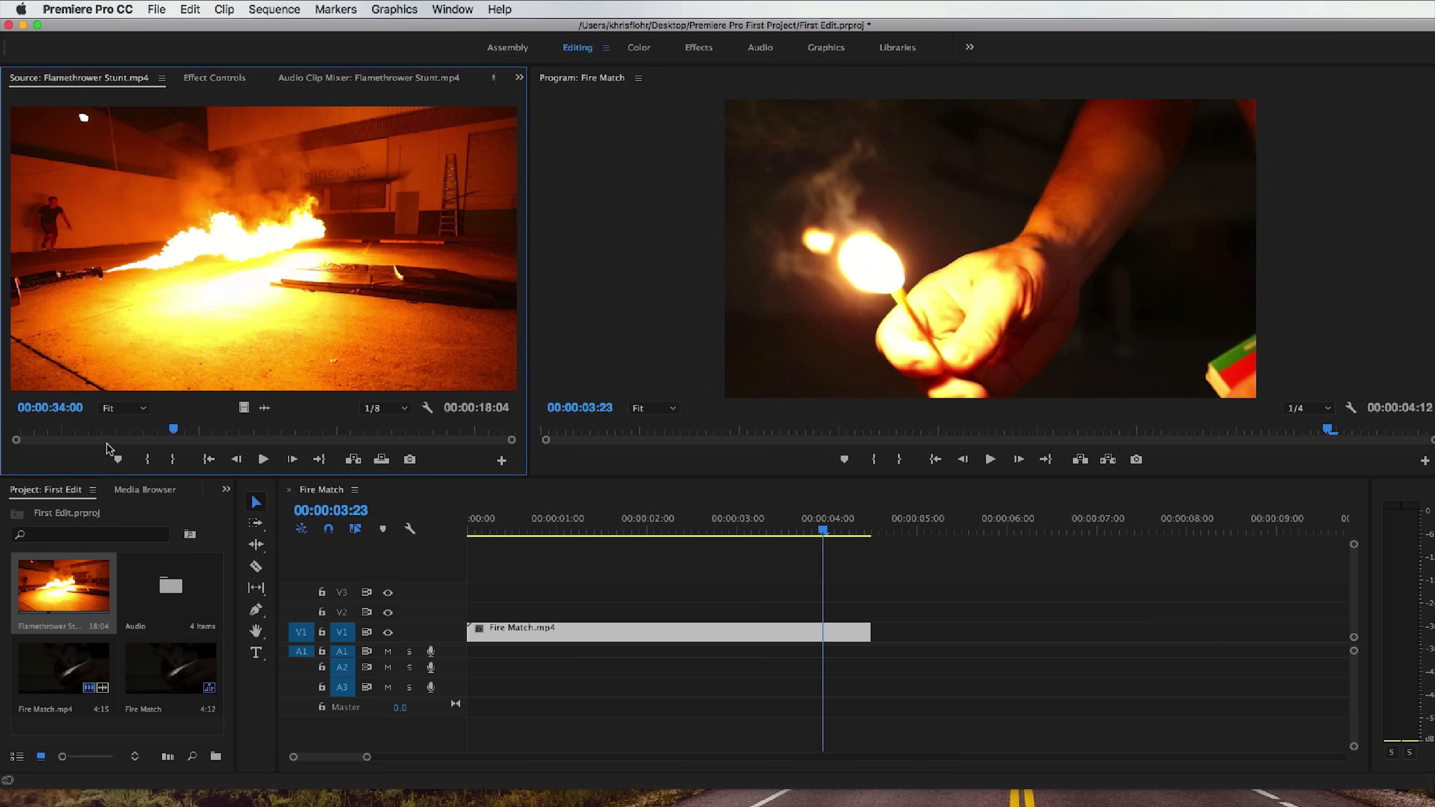
left_click_drag(90, 434, 31, 435)
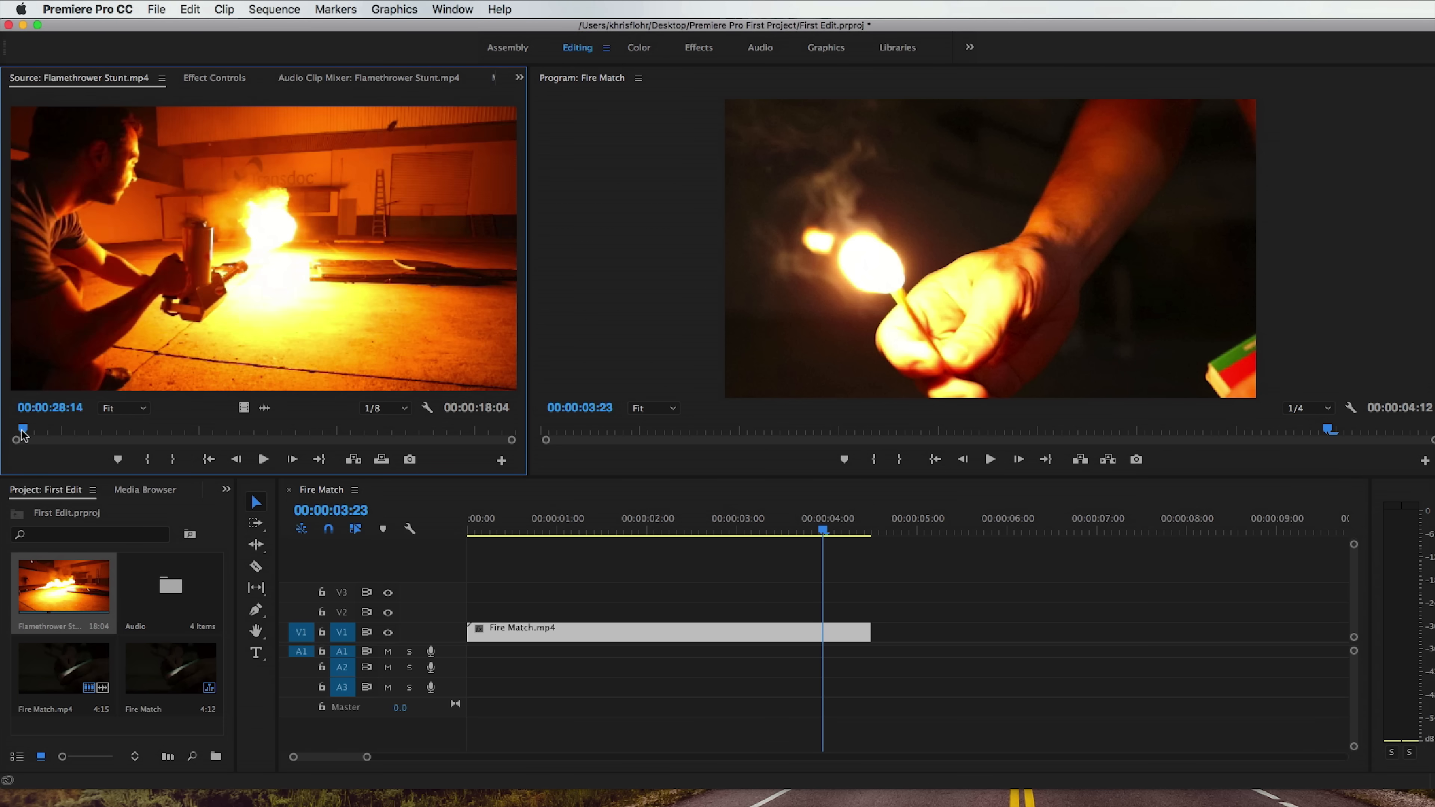
left_click(262, 460)
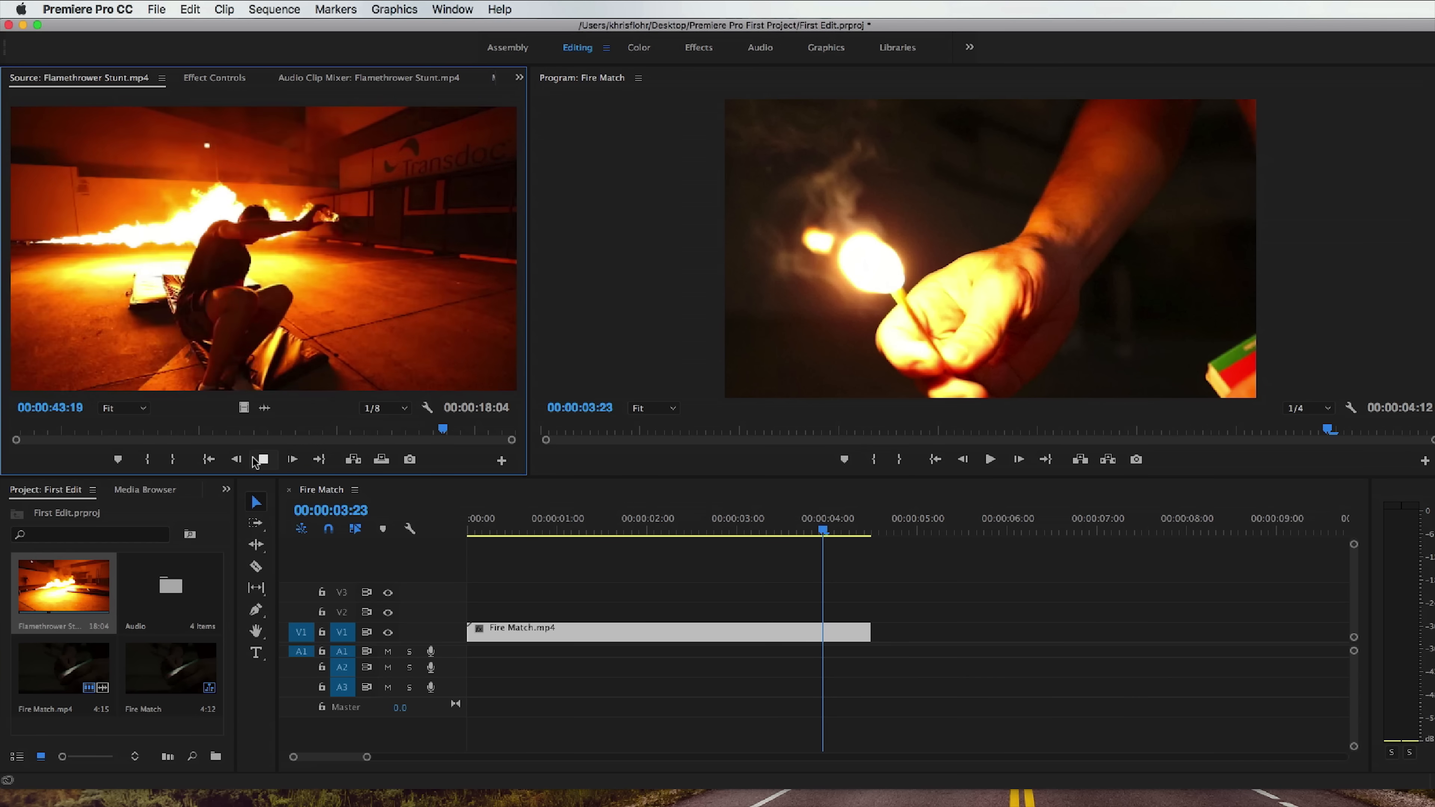
left_click(261, 461)
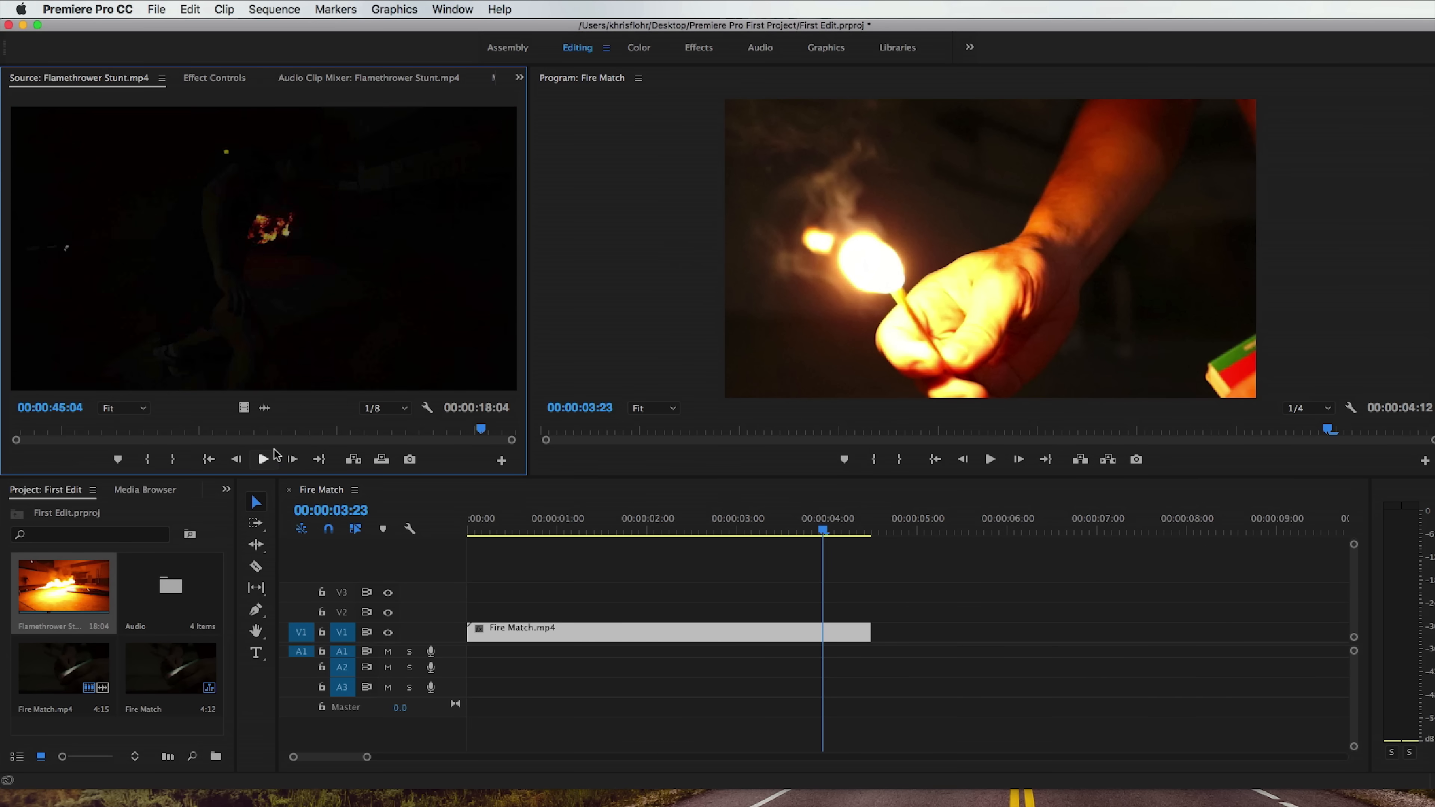
left_click(254, 433)
key("Home")
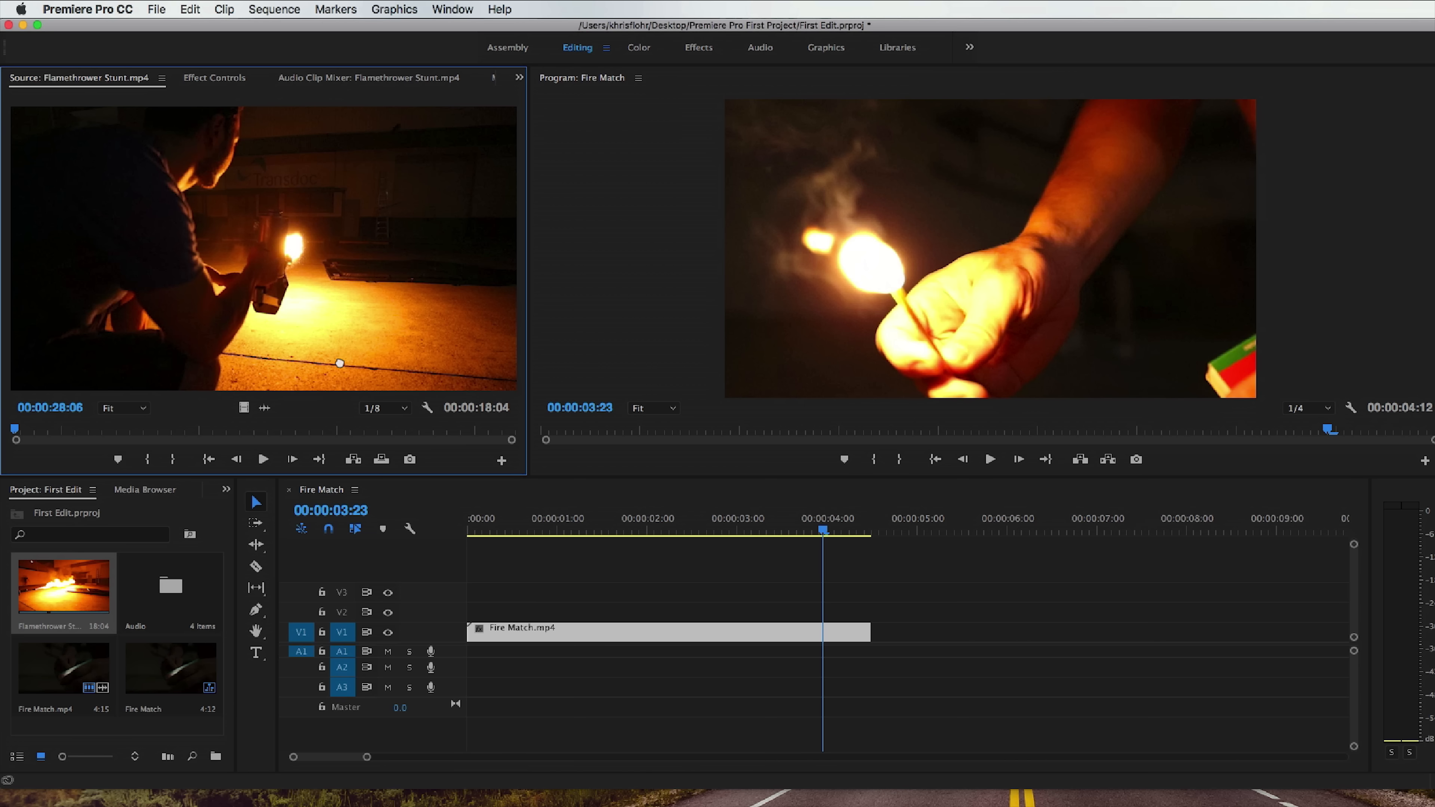
Place Flamethrower Stunt.mp4 on V1 after Fire Match.mp4 and shift it further along the timeline, leaving a wide gap between the clips.
left_click_drag(727, 444, 913, 636)
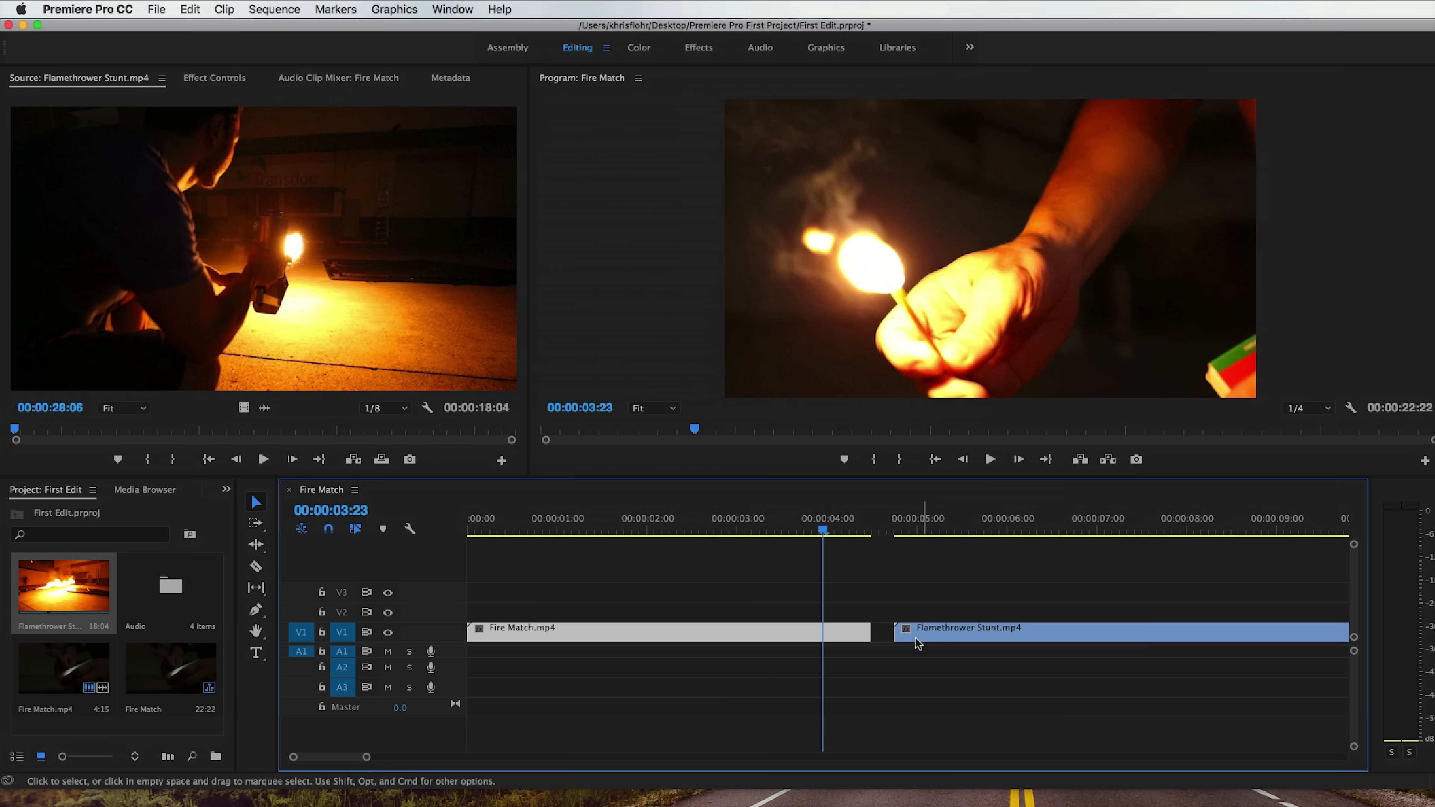
left_click(816, 529)
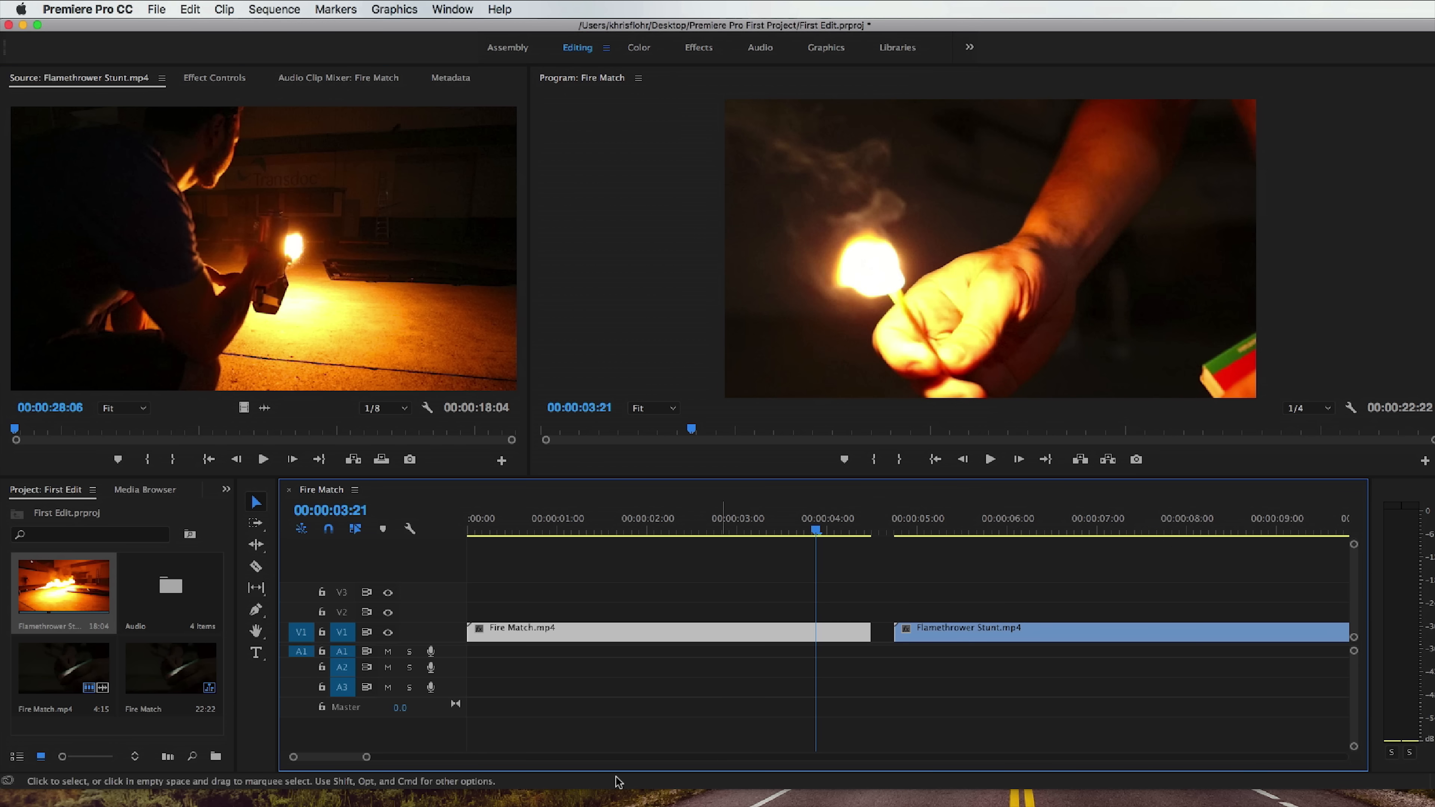
left_click_drag(368, 758, 709, 766)
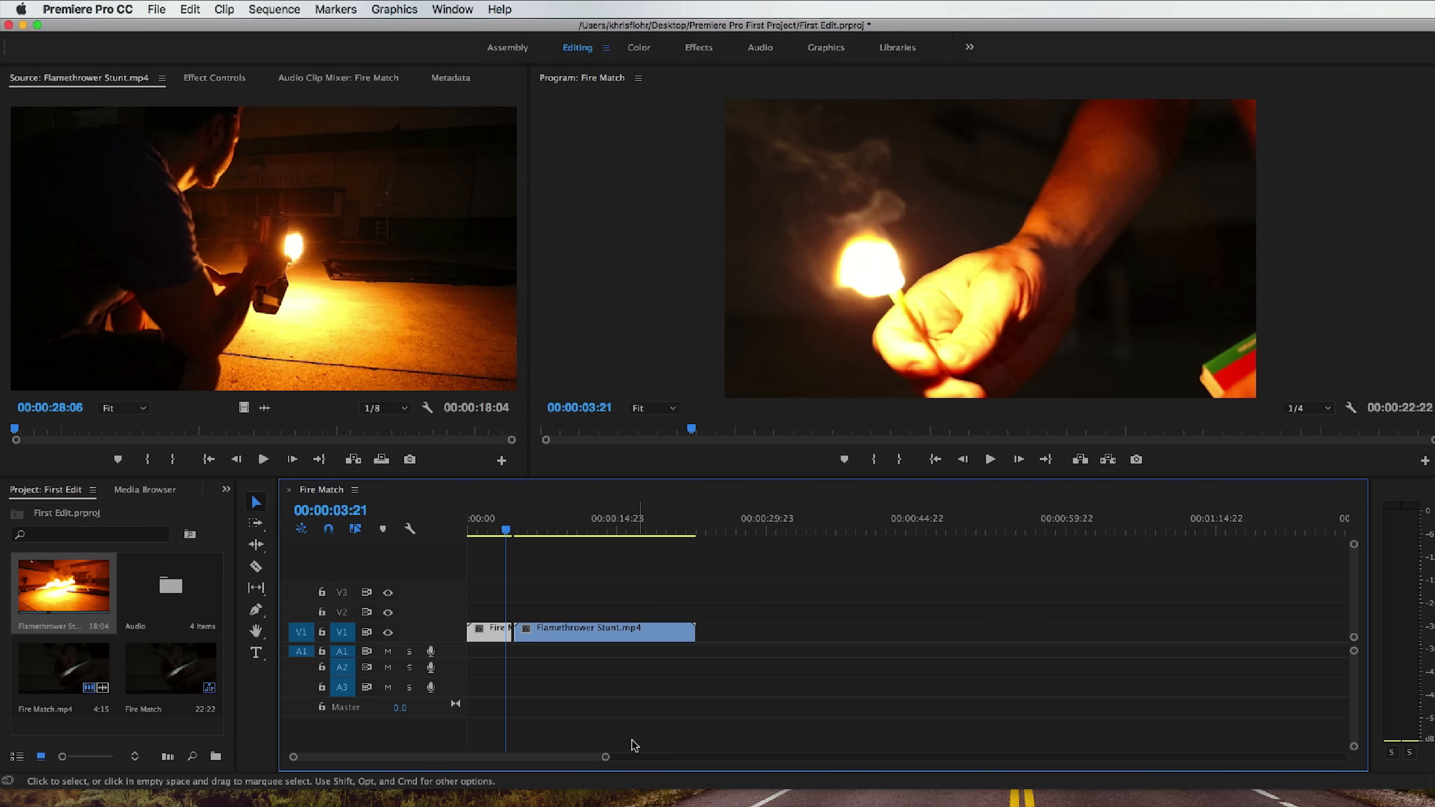
left_click(581, 641)
left_click_drag(581, 640, 615, 641)
Play the sequence from near its start, across the gap and into the Flamethrower Stunt.mp4 clip.
left_click_drag(477, 529, 483, 528)
key("space")
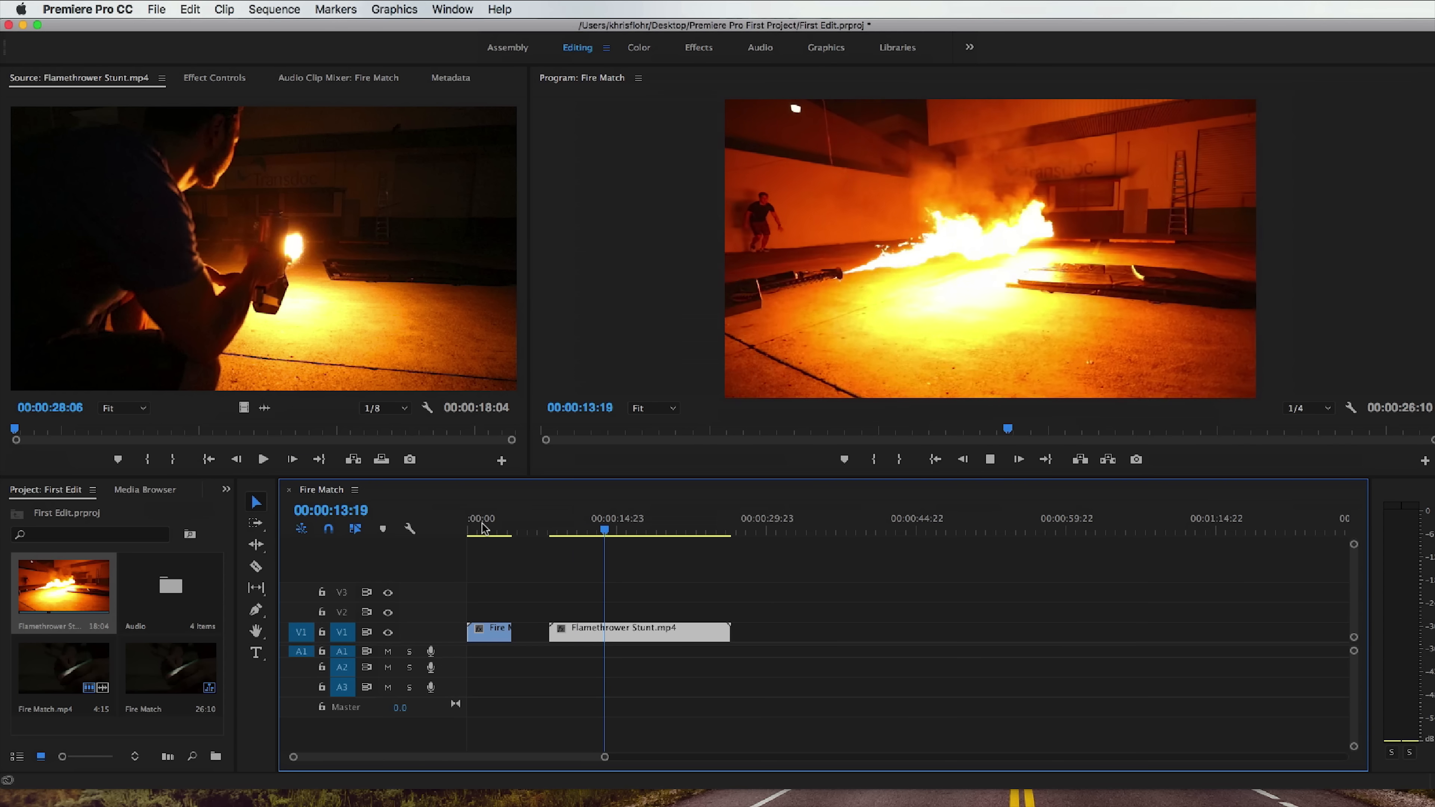
key("space")
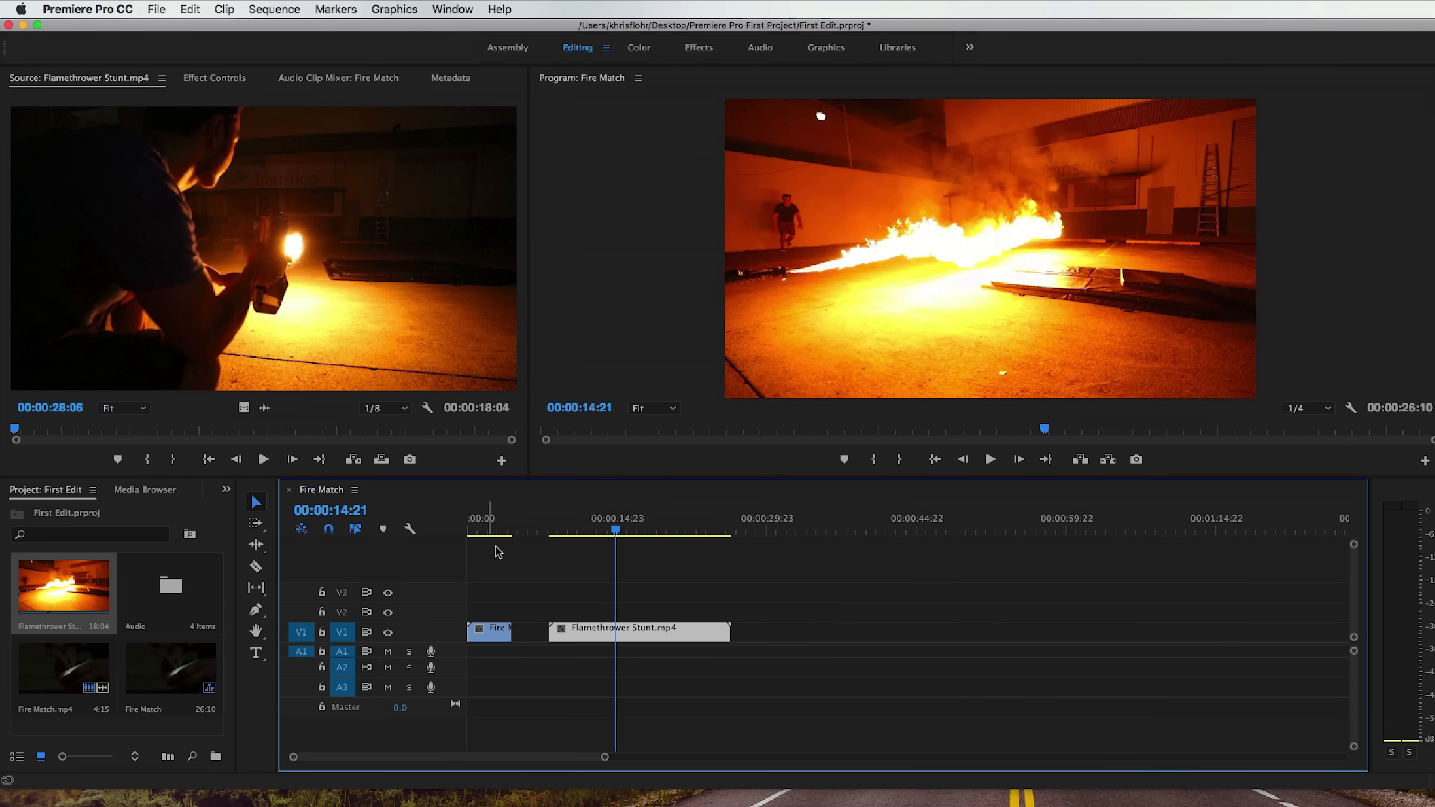
Ripple delete the empty gap between Fire Match.mp4 and Flamethrower Stunt.mp4 on V1.
left_click(530, 633)
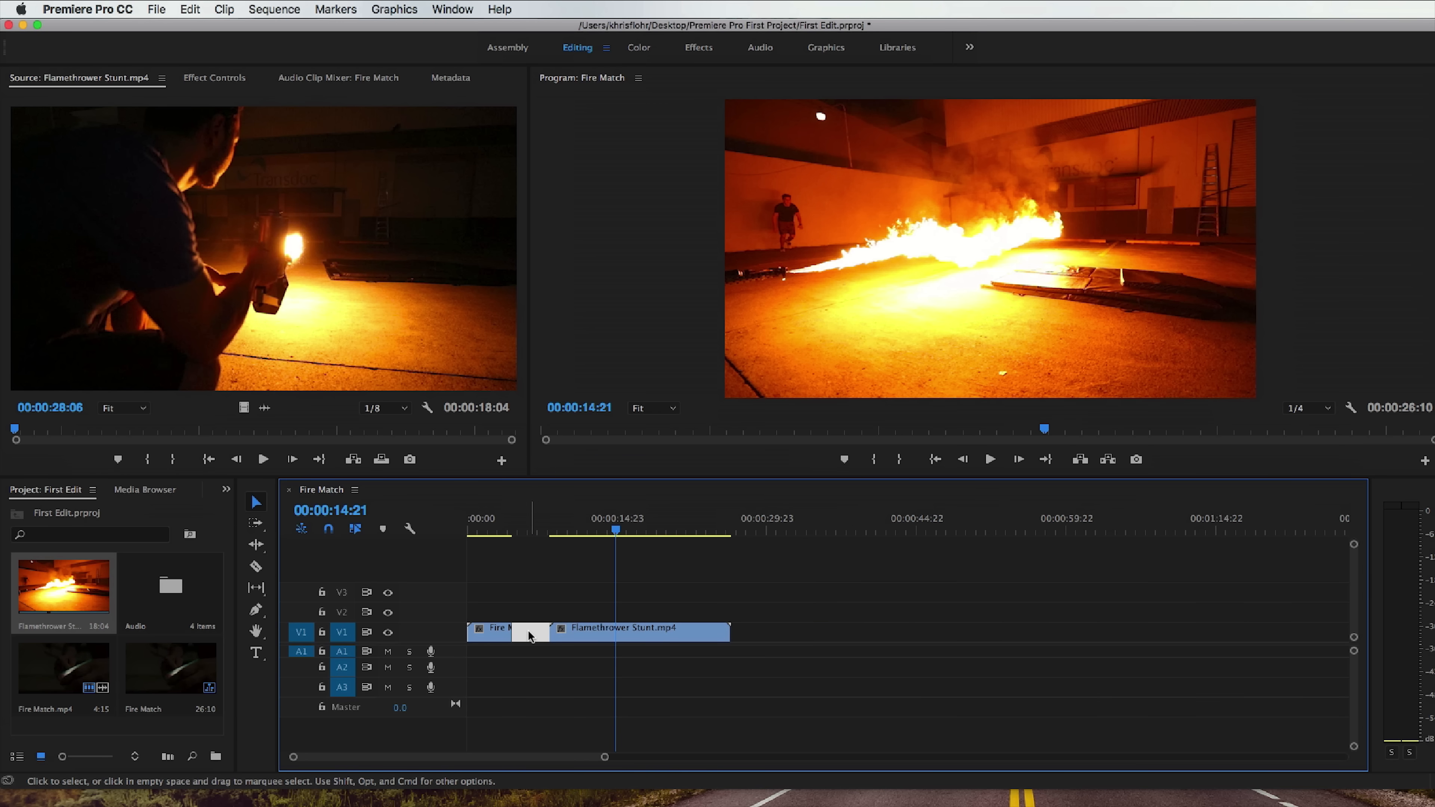
right_click(530, 635)
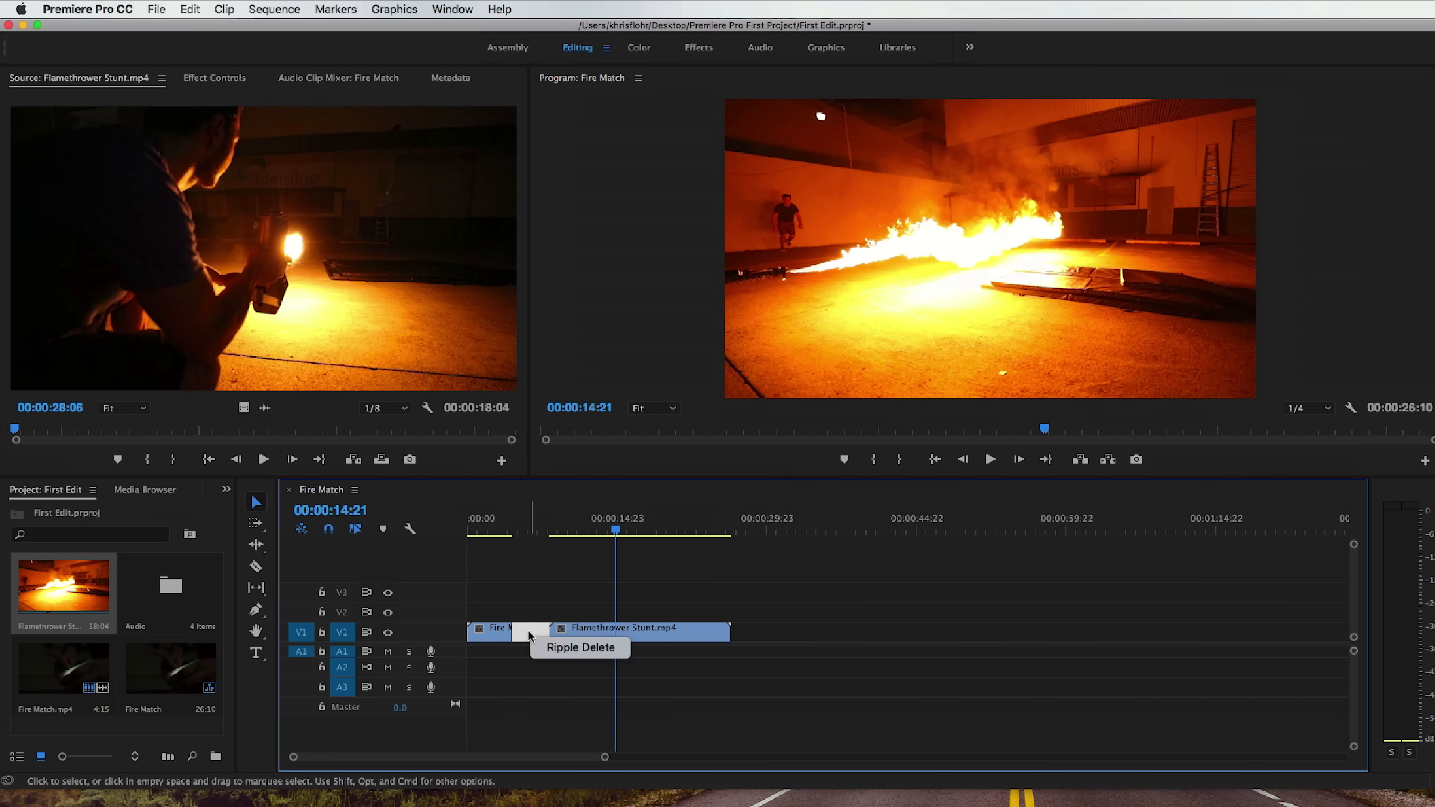
left_click(562, 648)
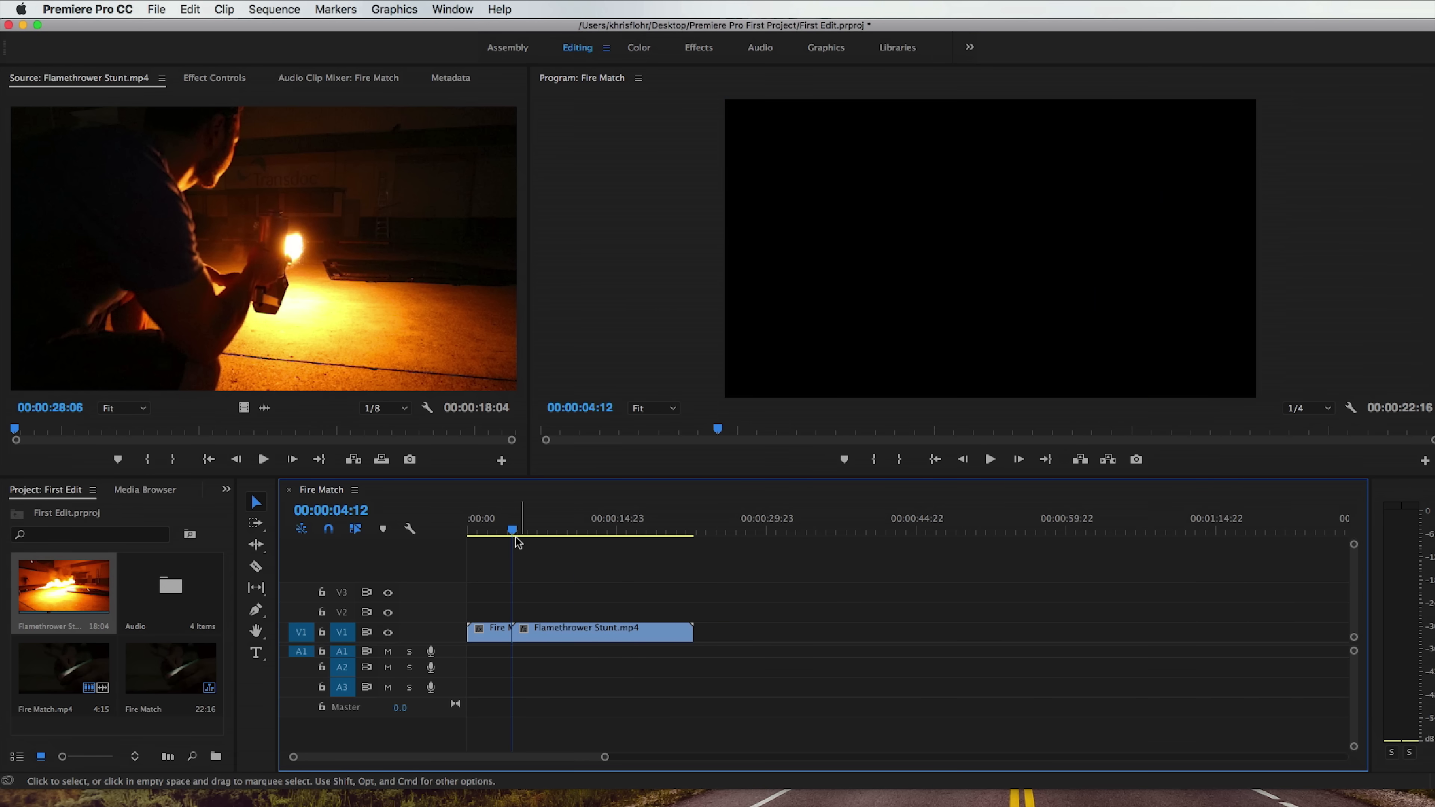
Play the joined clips from the beginning of the sequence and return the playhead to 00:00:00:00.
left_click_drag(514, 537, 460, 534)
key("space")
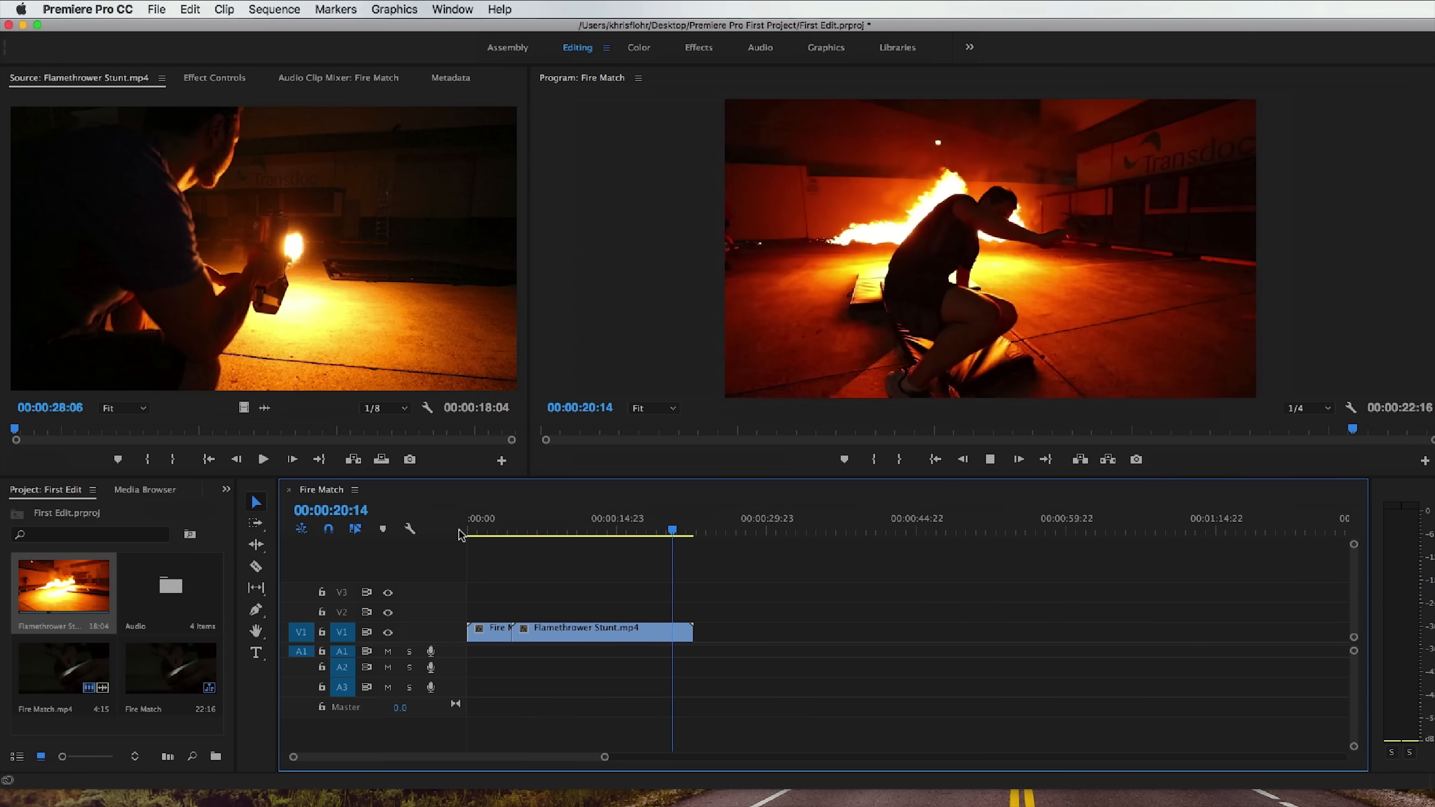
key("space")
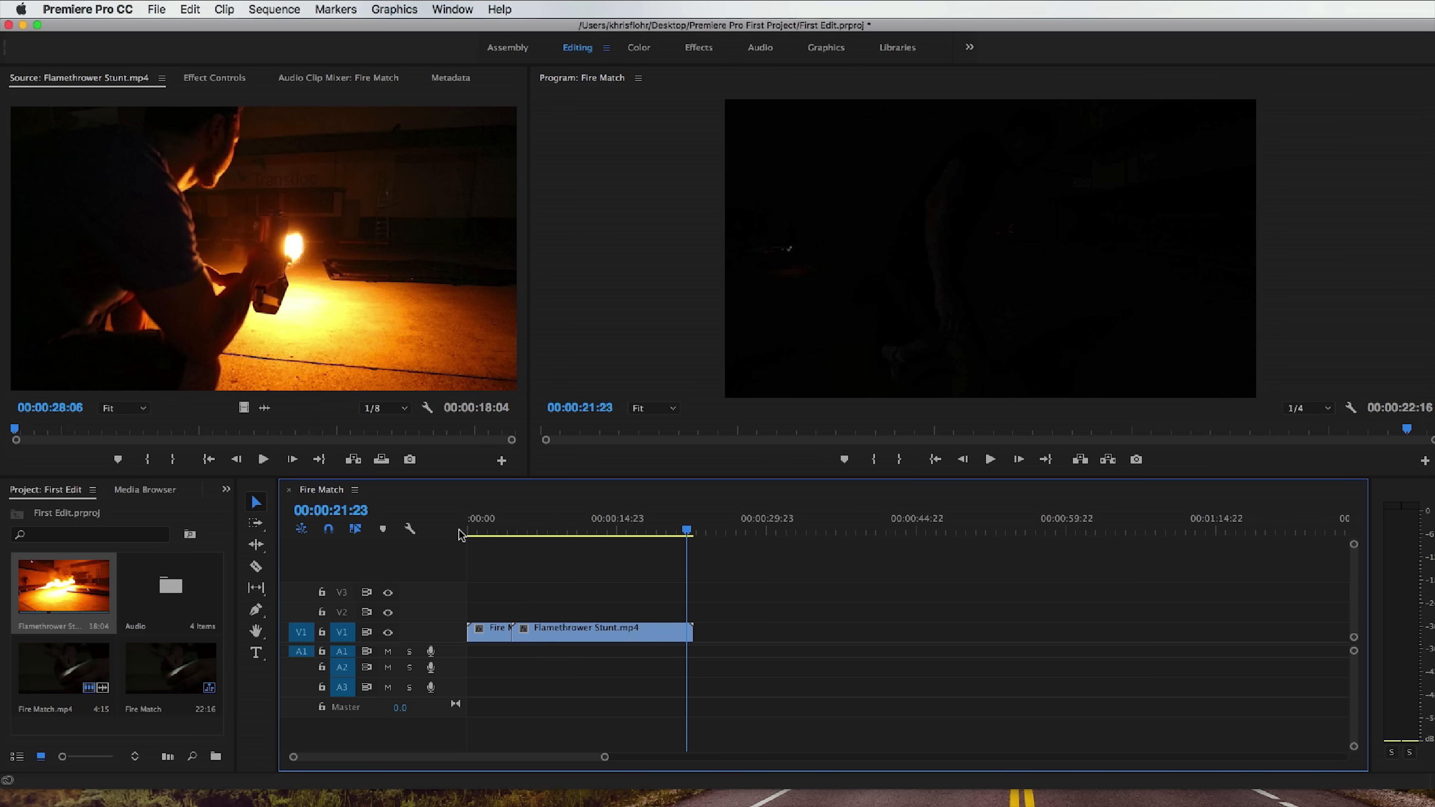
left_click(468, 530)
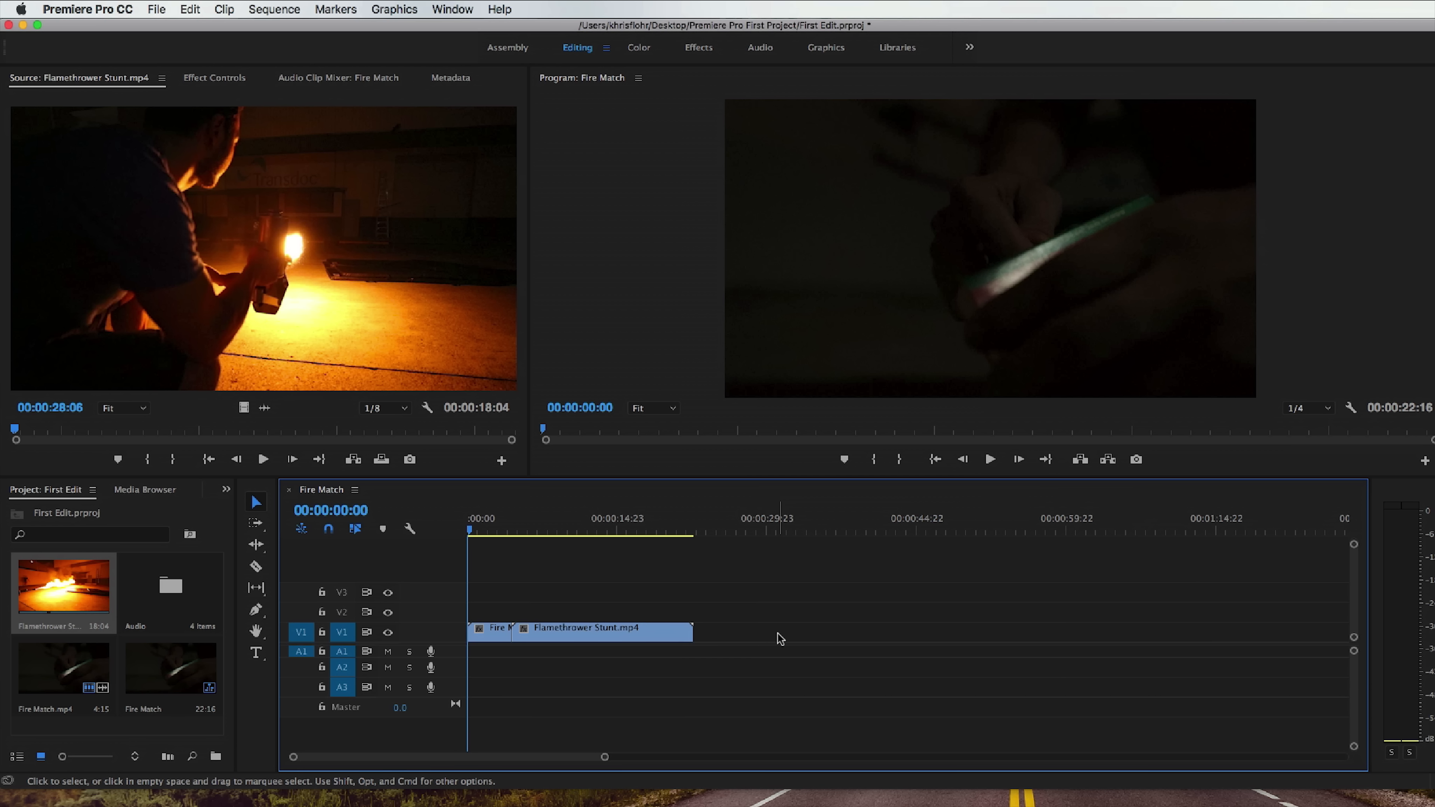
Switch to the Effects workspace and apply Gaussian Blur from the Blur & Sharpen video effects to the Fire Match.mp4 clip.
left_click(699, 46)
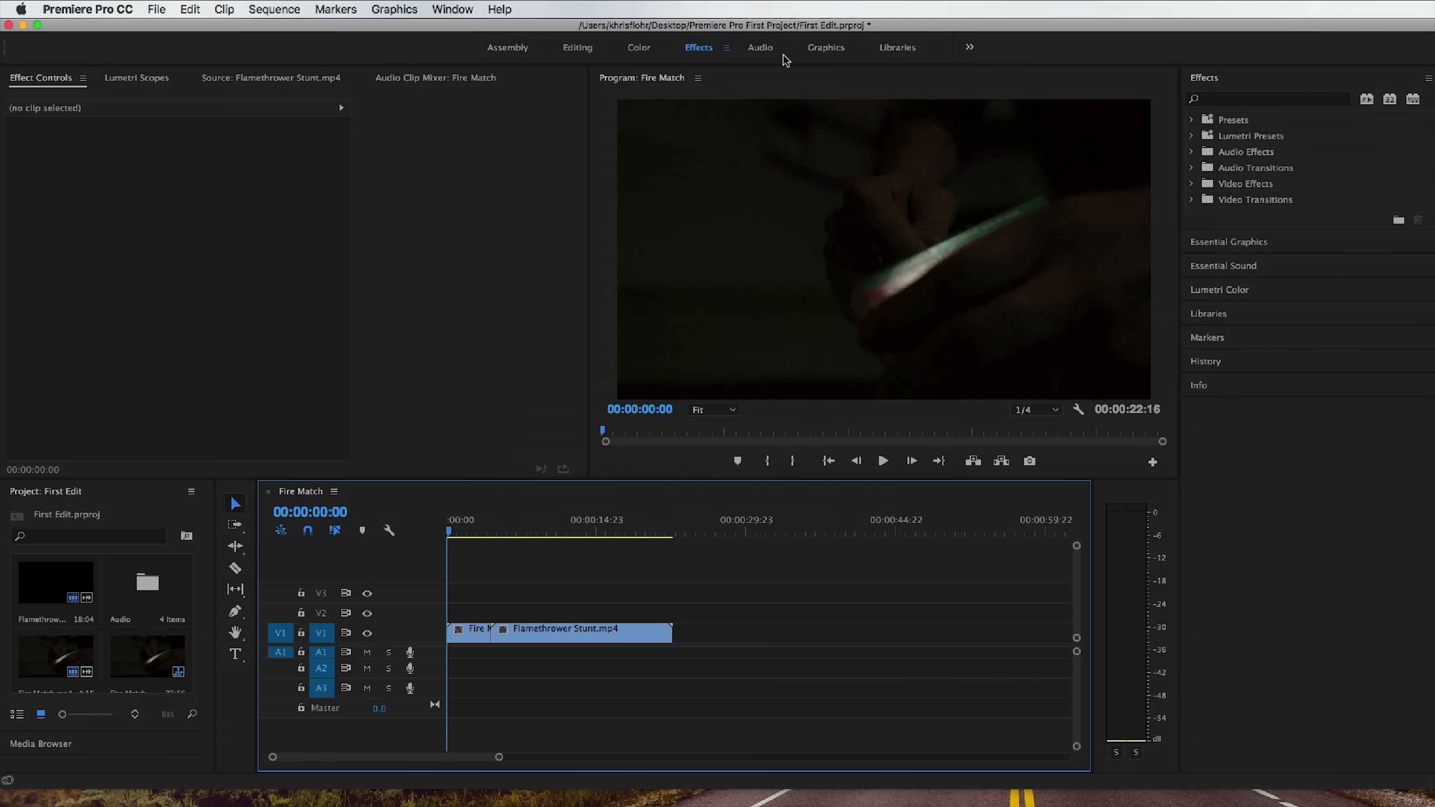
left_click(1236, 100)
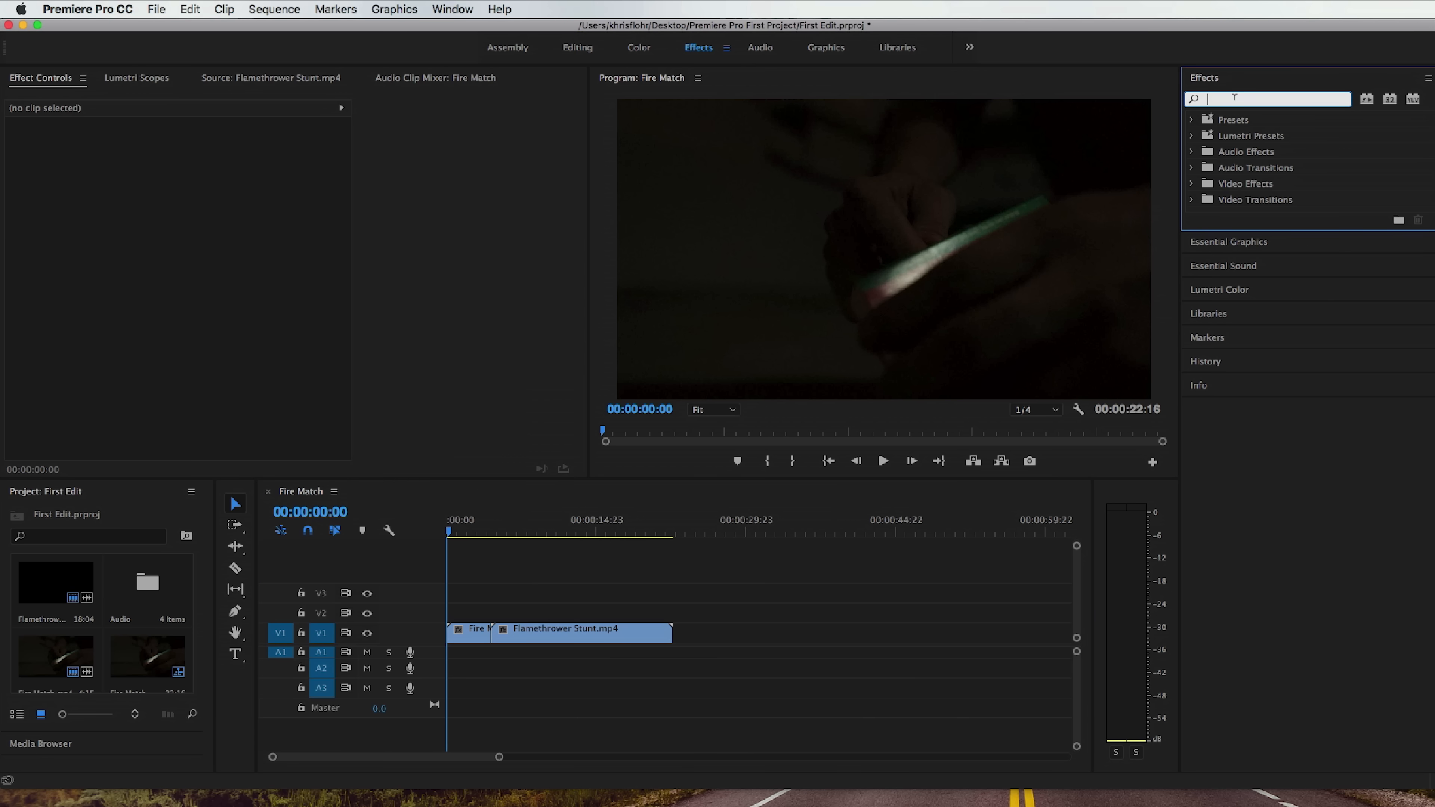
left_click(1191, 184)
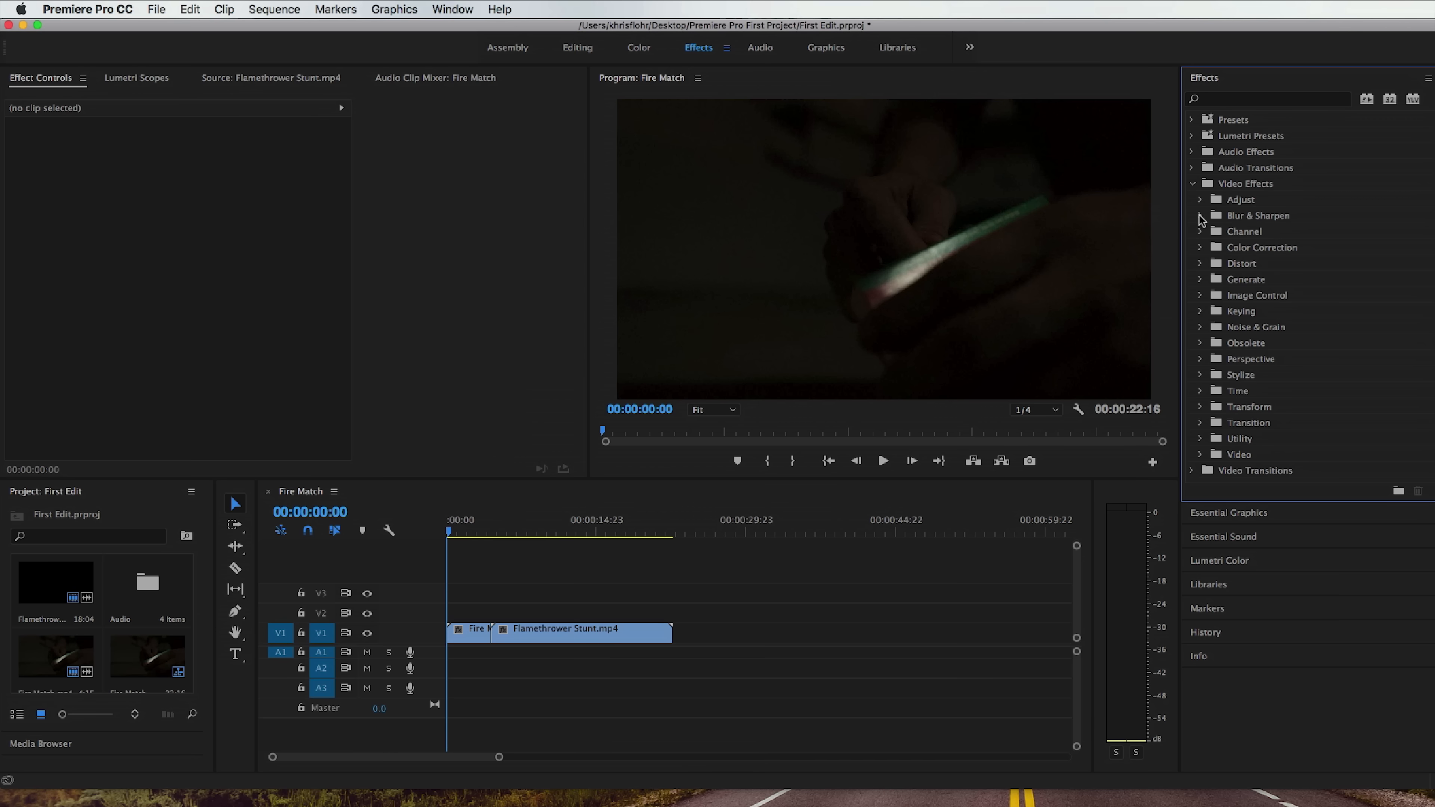
left_click(1200, 217)
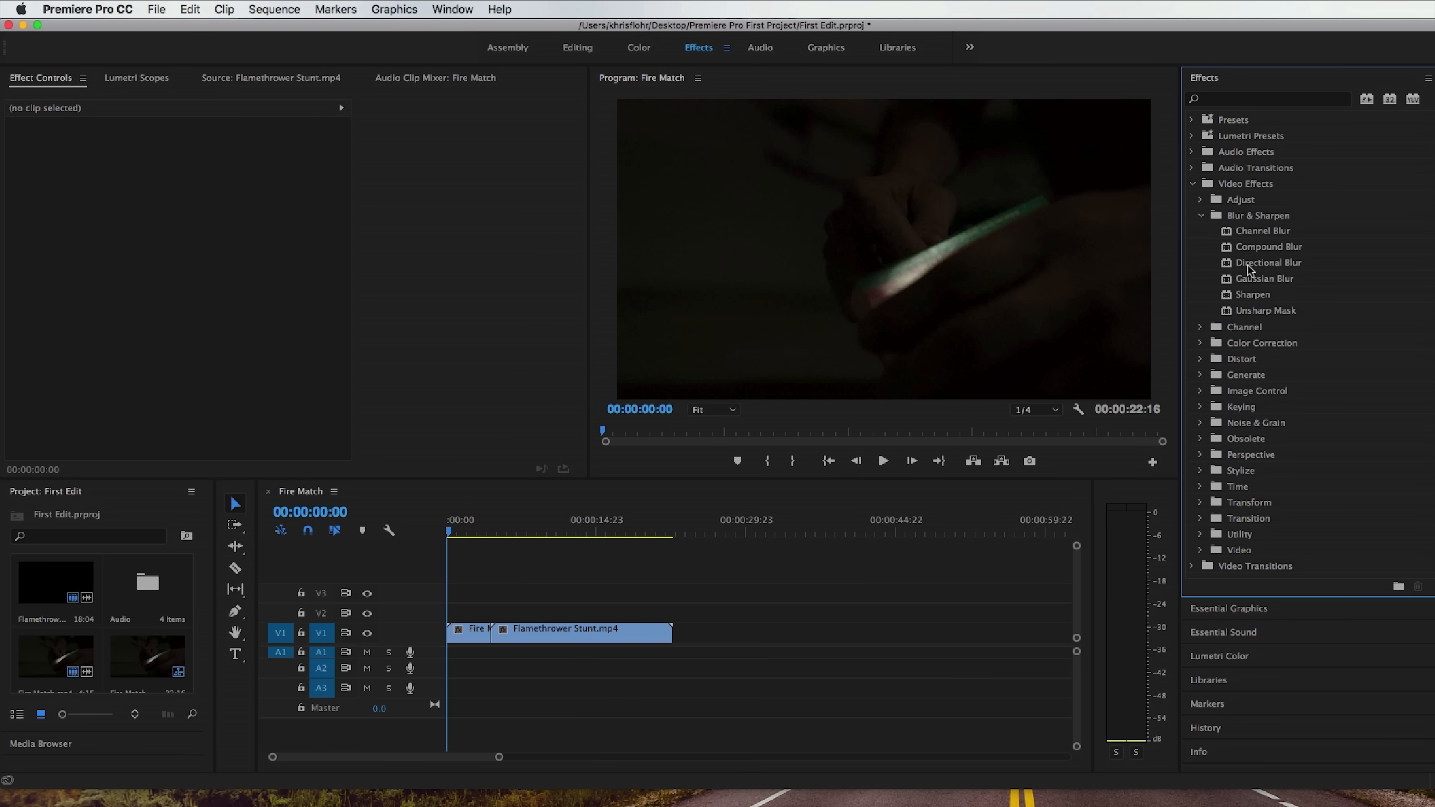
left_click(1256, 280)
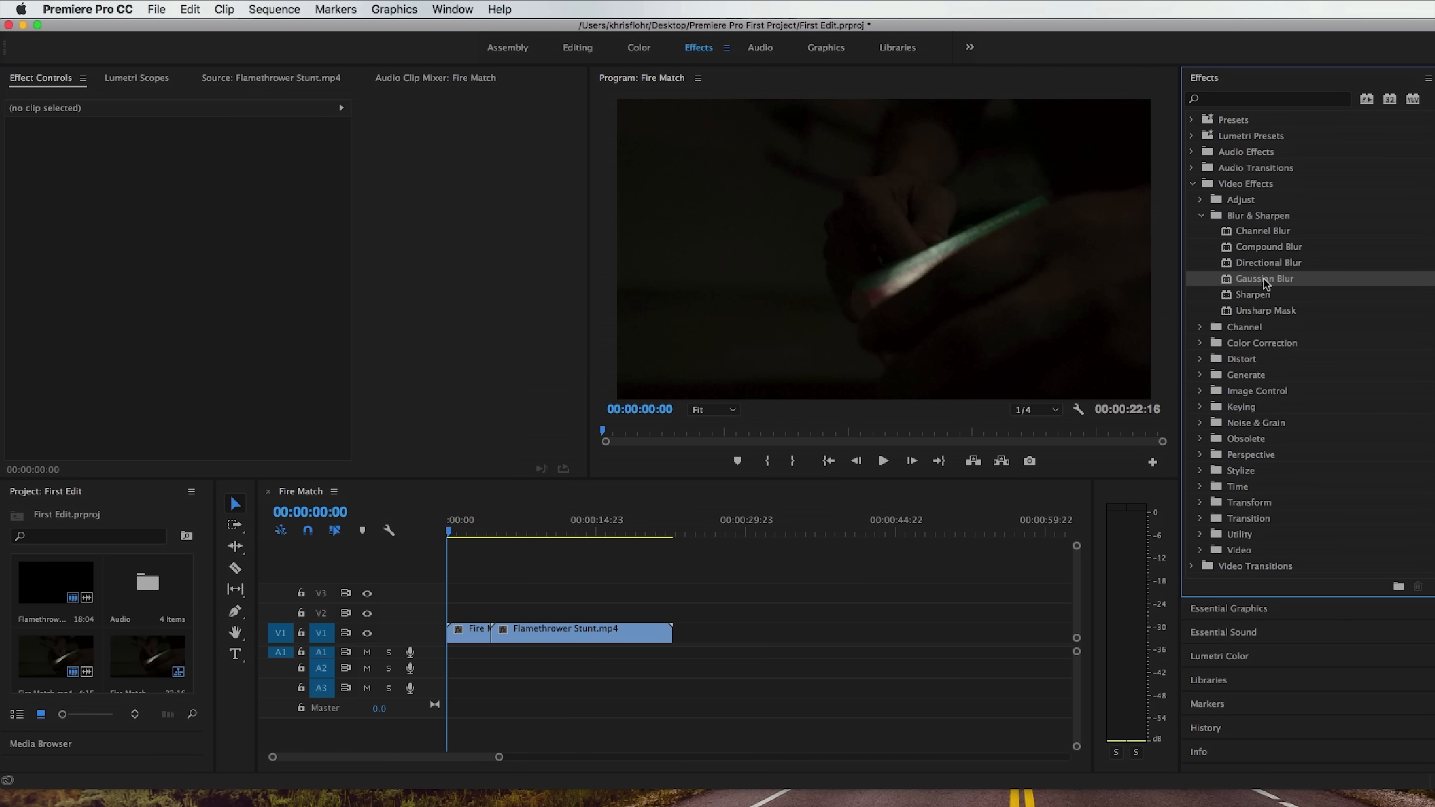
left_click_drag(1288, 281, 469, 633)
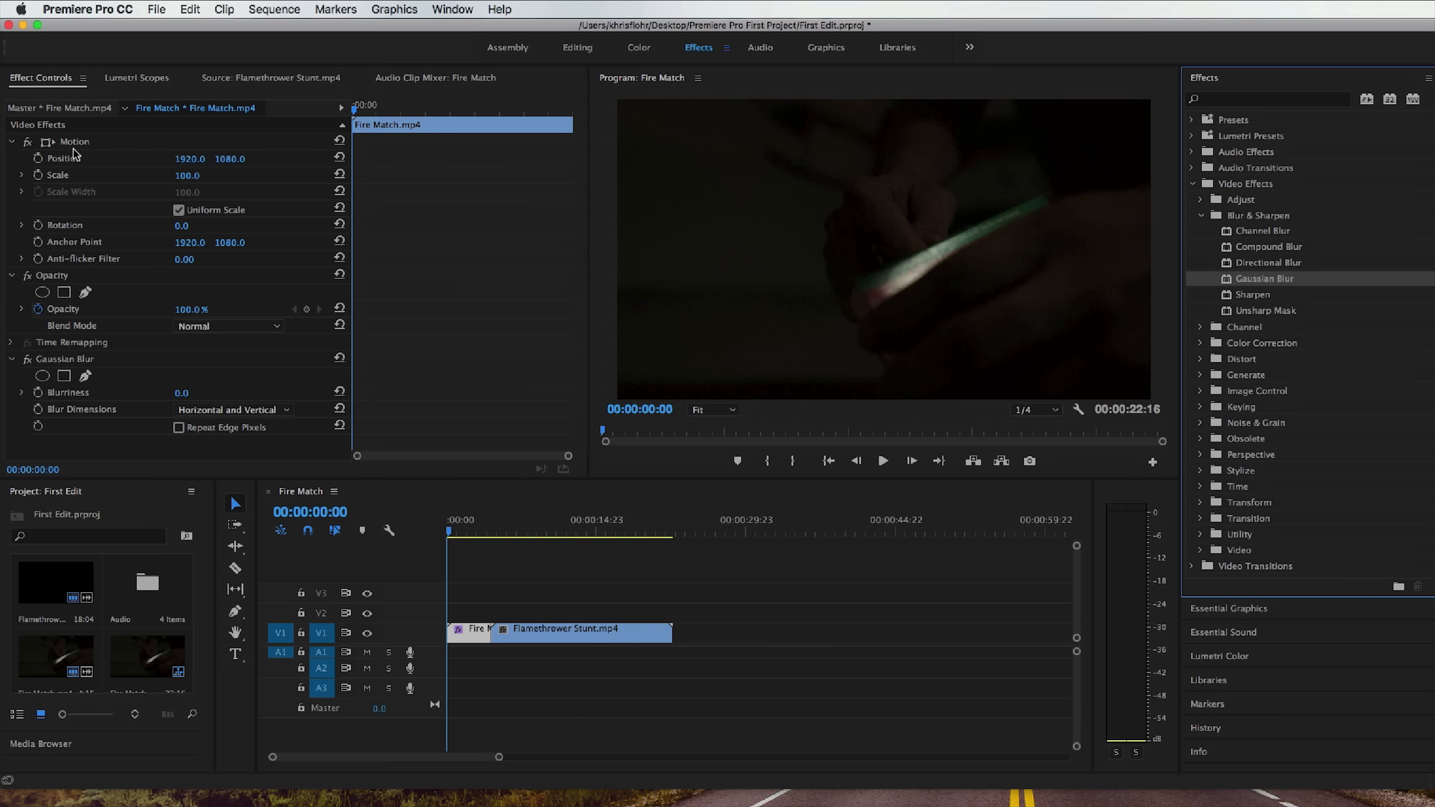
Set the Gaussian Blur's Blurriness to 97.0 on Fire Match.mp4 and check the blurred image at 00:00:01:20.
left_click(80, 359)
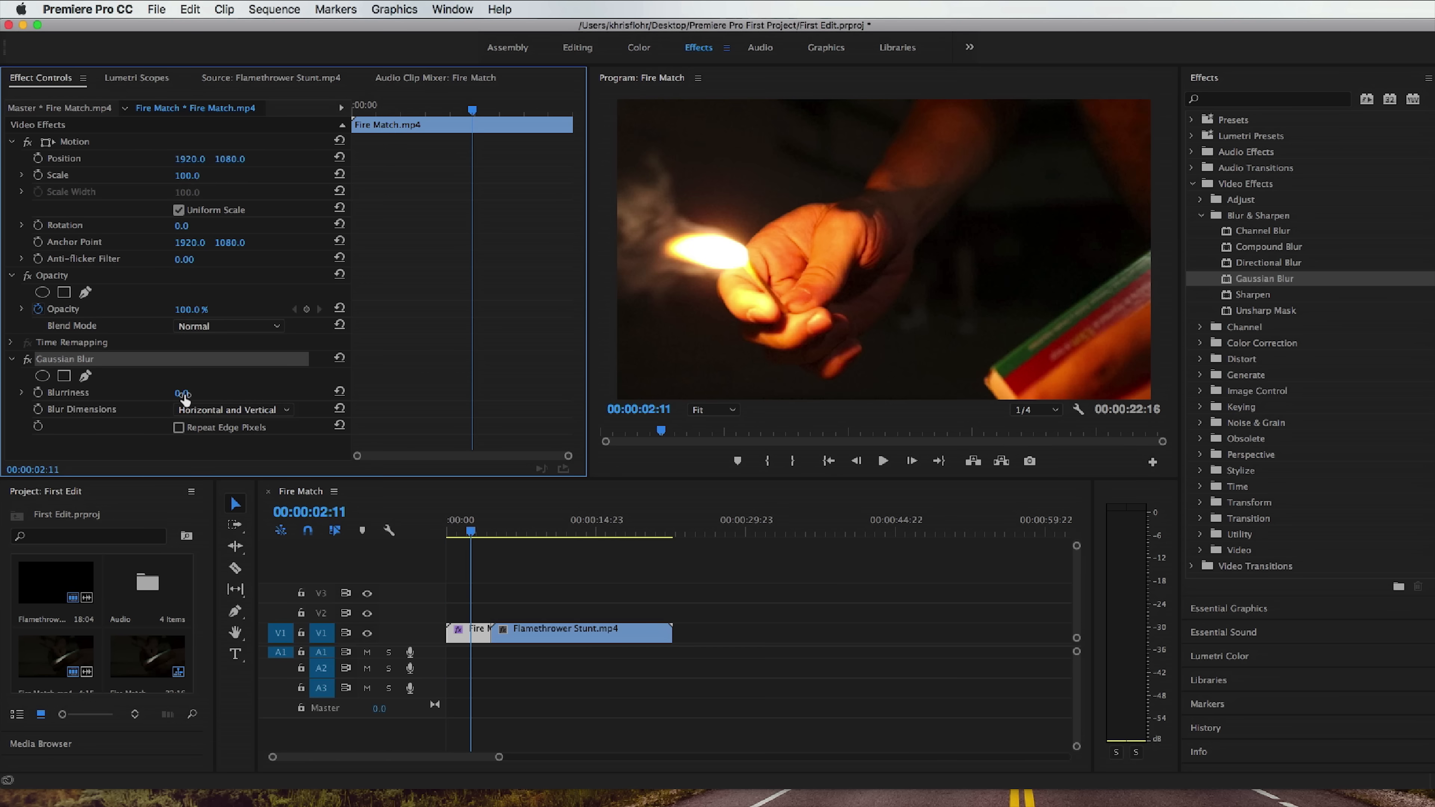
left_click_drag(190, 392, 237, 393)
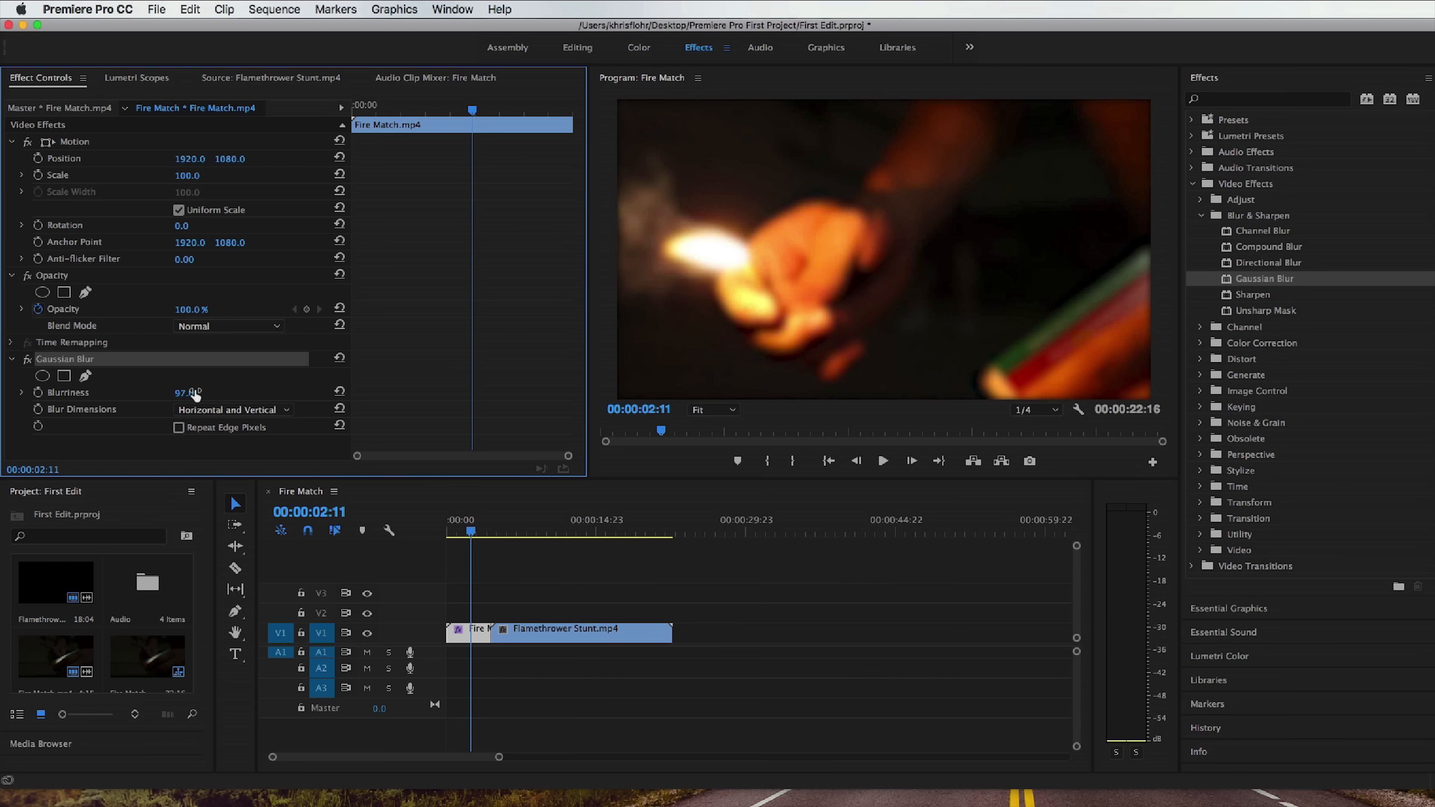
mouse_move(452, 111)
left_mouse_down()
mouse_move(352, 110)
mouse_move(444, 112)
left_mouse_up()
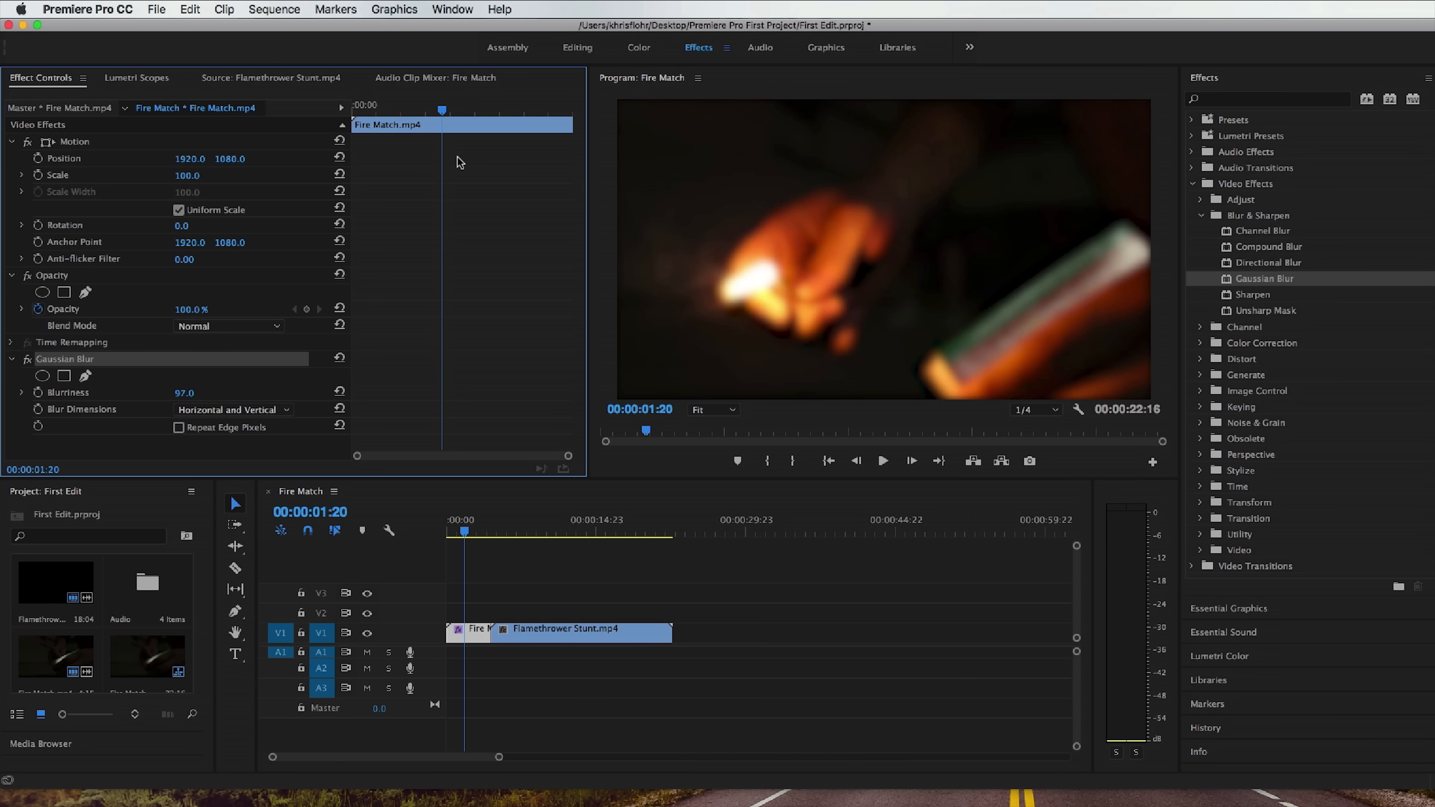
Enable Blurriness animation with a keyframe at 00:00:00:21, and move the playhead to the start of Fire Match.mp4.
left_click_drag(445, 113, 398, 116)
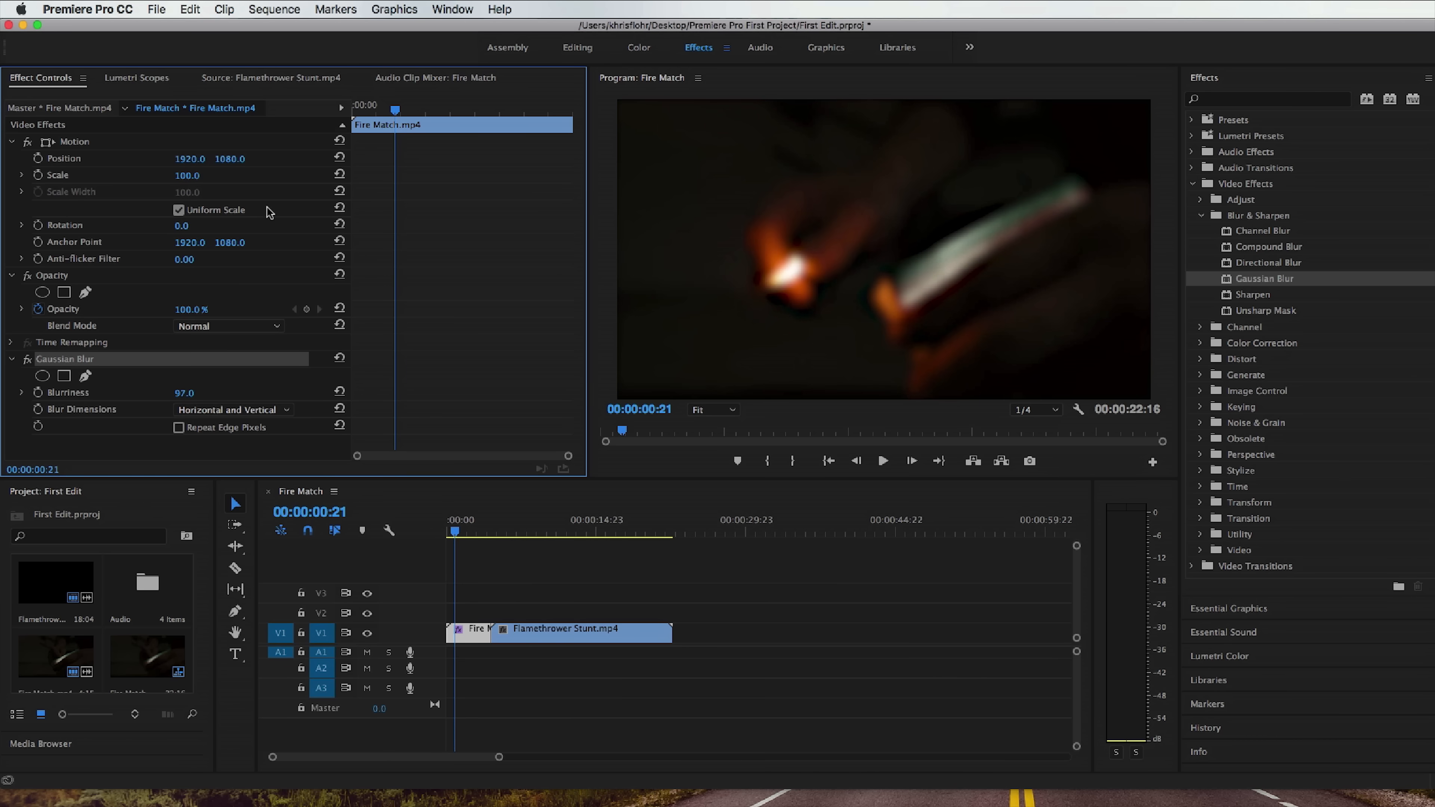
left_click(38, 392)
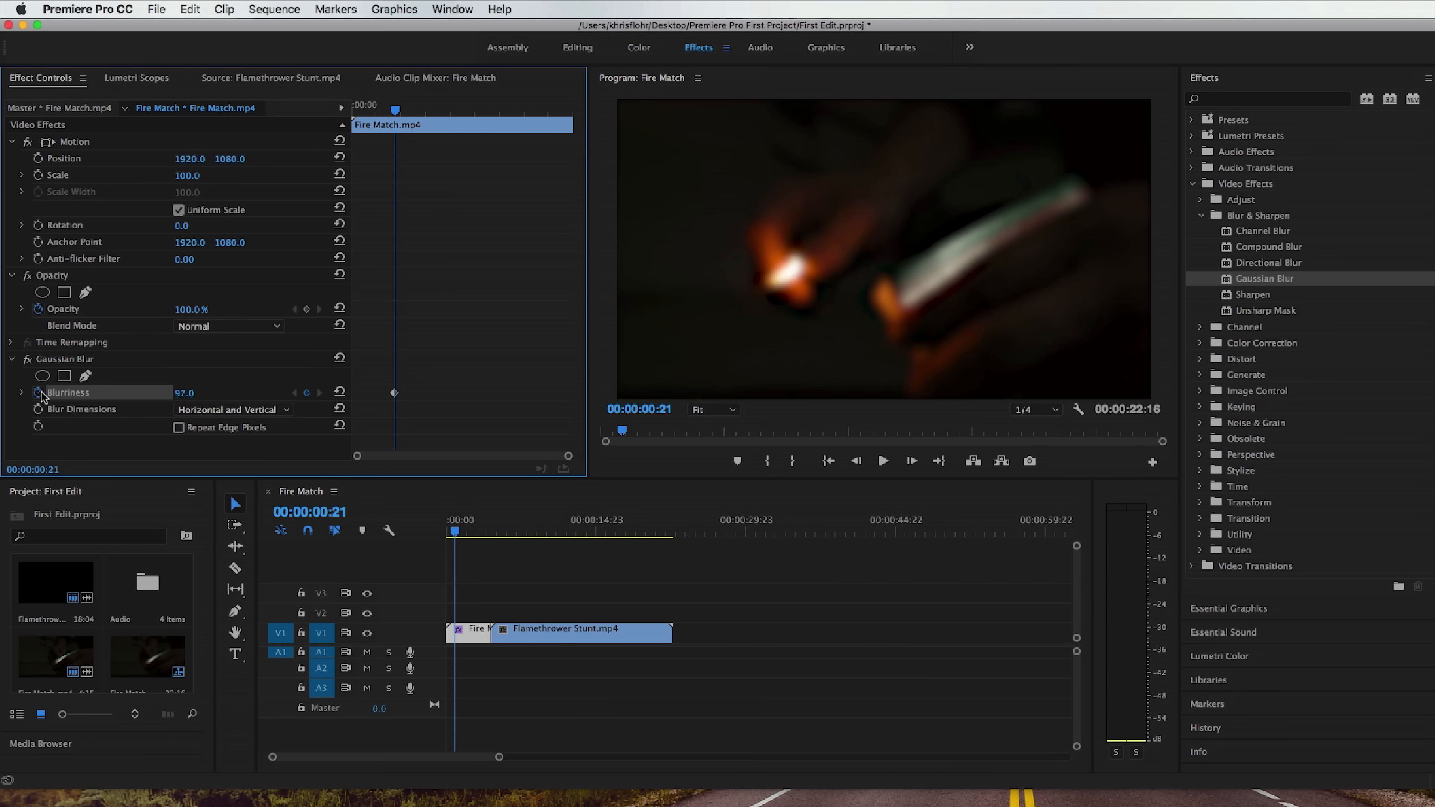
left_click(394, 397)
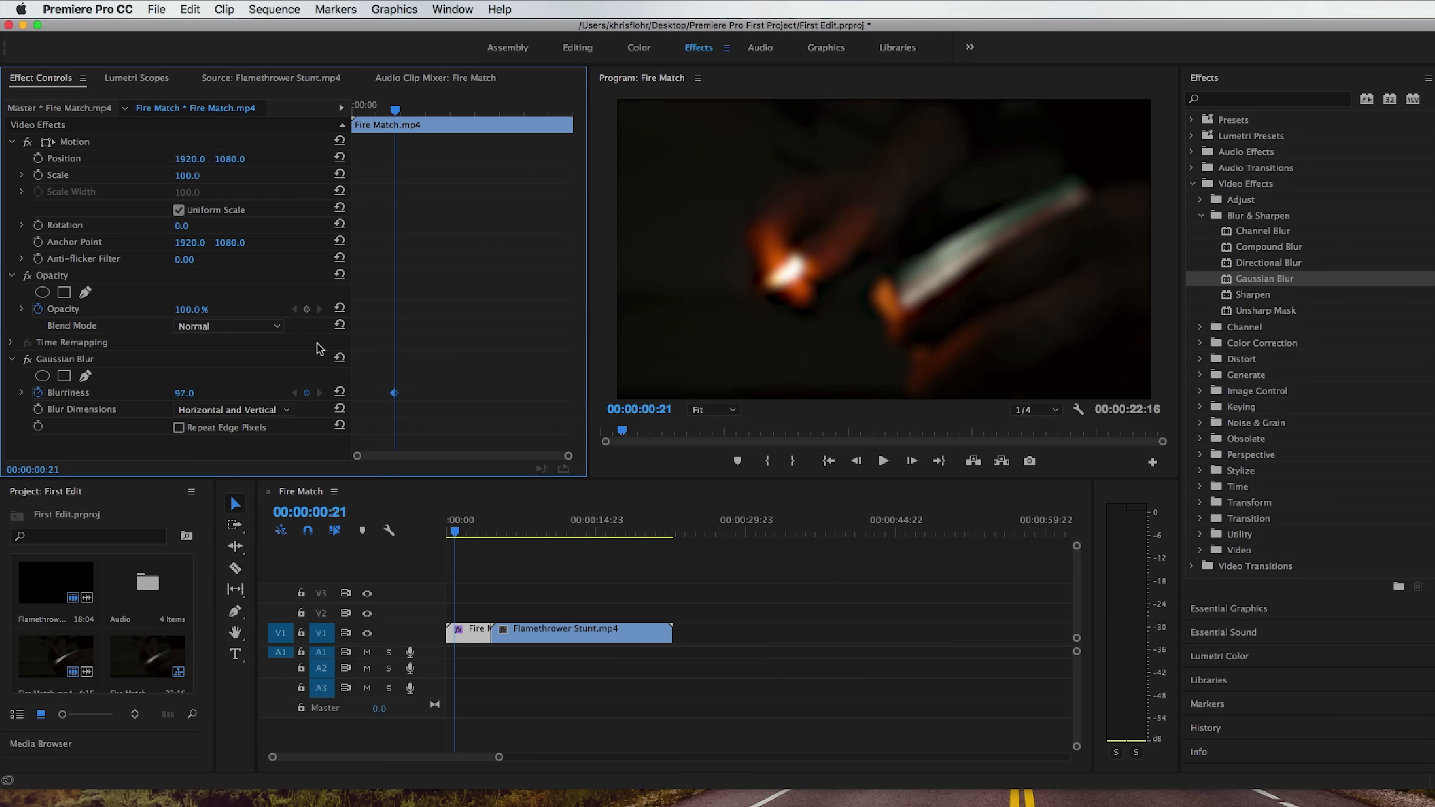
left_click_drag(394, 107, 342, 113)
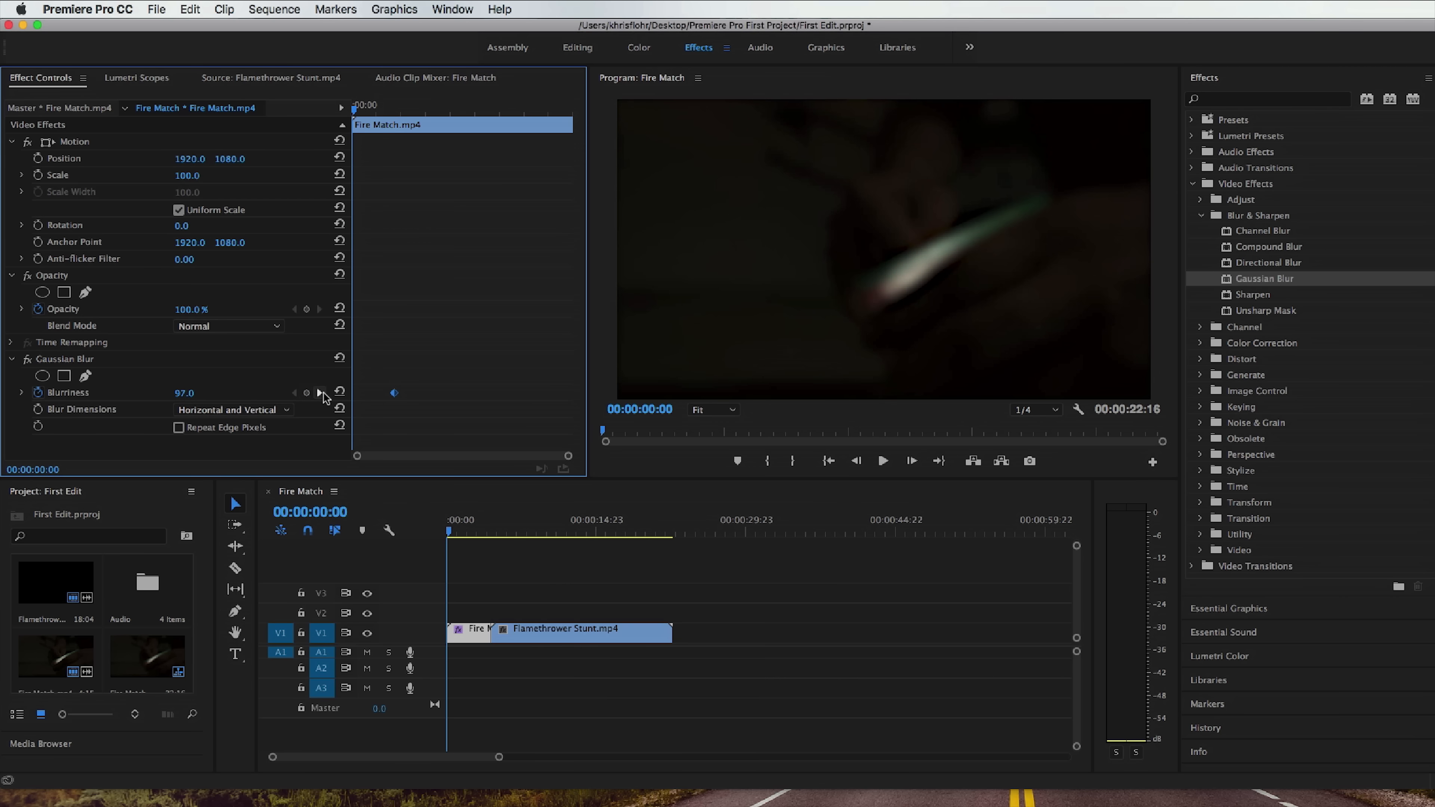
Add a Gaussian Blur Blurriness keyframe of 97.0 at the start of Fire Match.mp4.
mouse_move(185, 393)
left_mouse_down()
mouse_move(210, 393)
mouse_move(176, 393)
left_mouse_up()
left_click(306, 393)
left_click(306, 392)
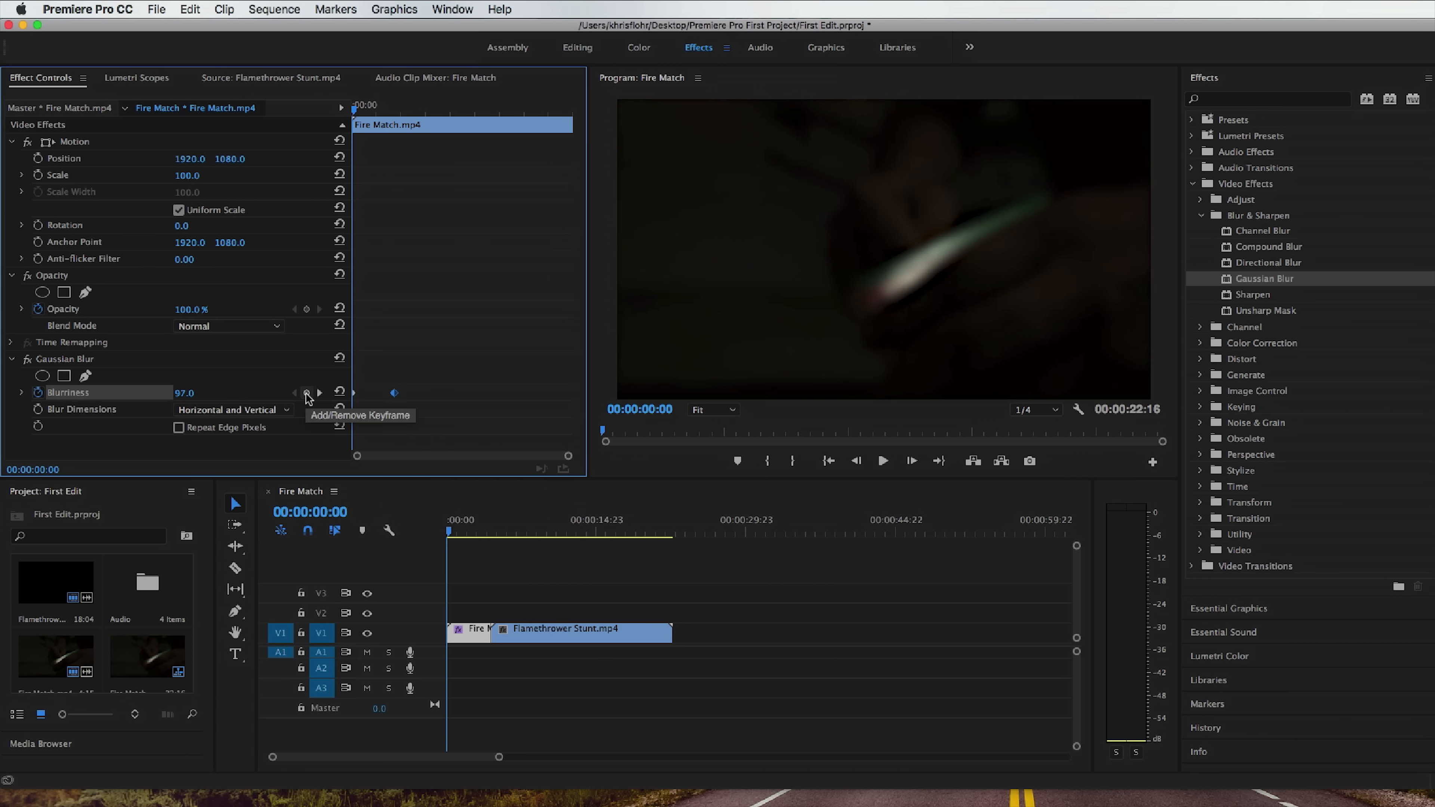
Move to the existing Blurriness keyframe at 00:00:00:21 and set its value to 0.0.
left_click_drag(364, 115, 397, 115)
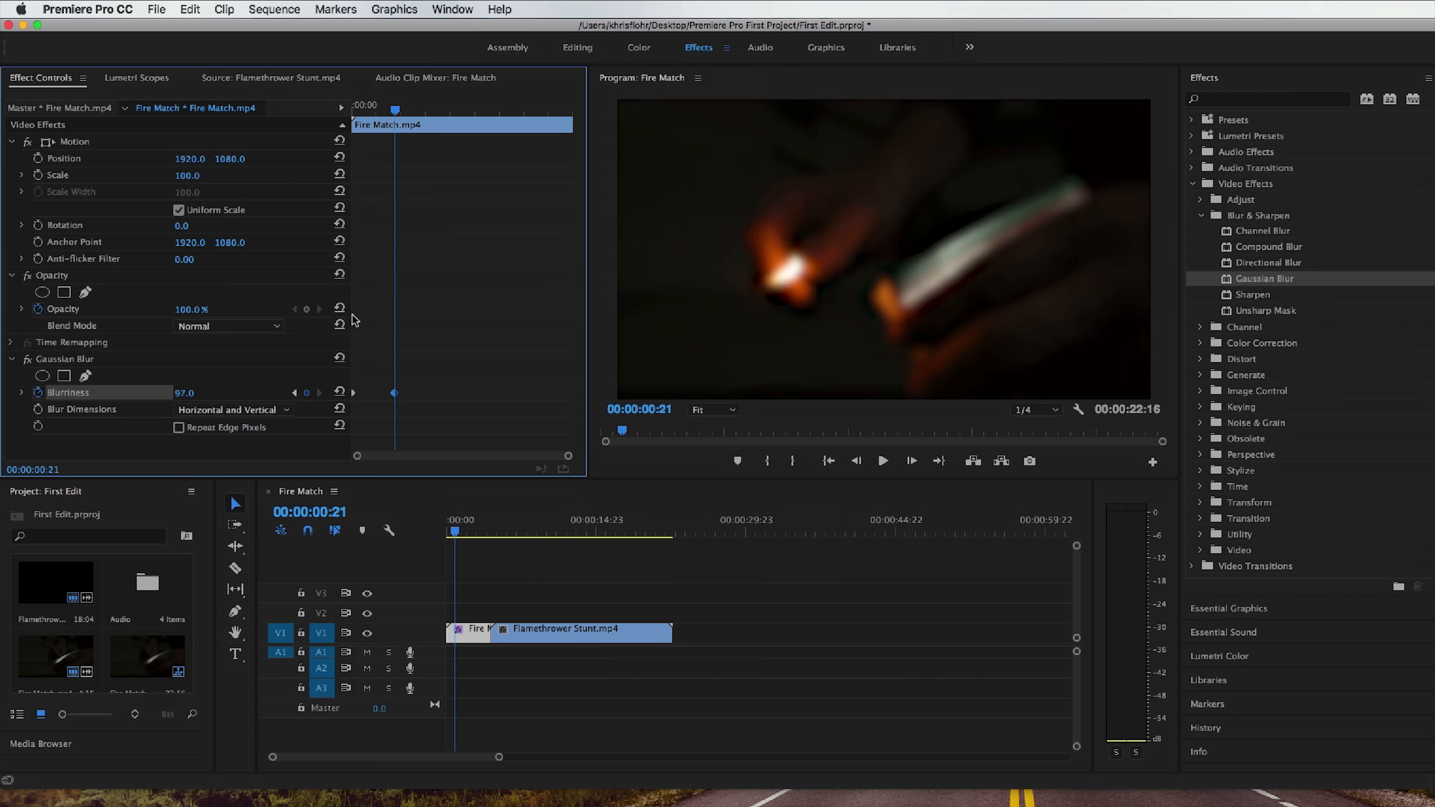
left_click(294, 393)
left_click(317, 393)
left_click_drag(188, 398, 132, 397)
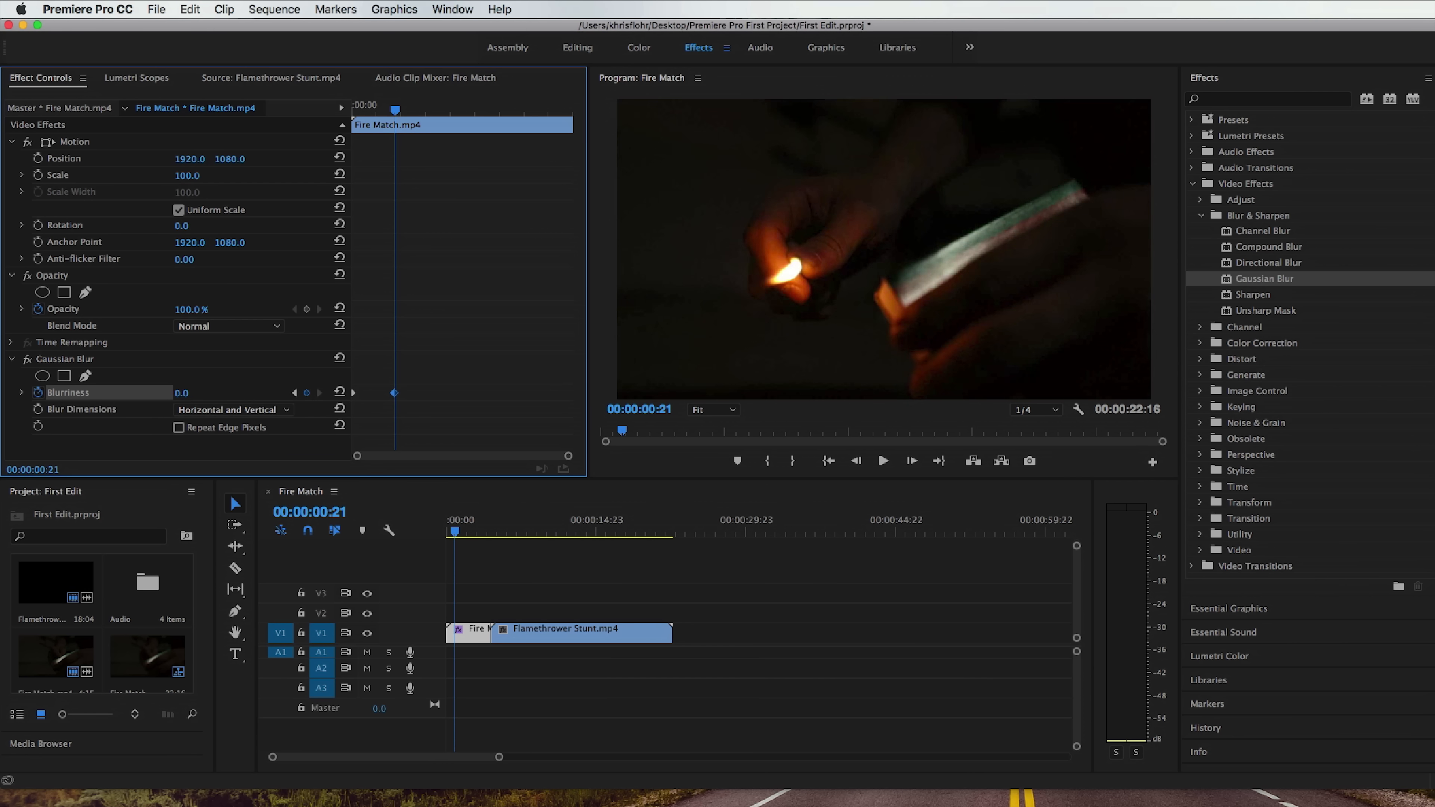
Play the sequence from 00:00:00:00 to preview the animated blur on Fire Match.mp4.
left_click_drag(395, 109, 341, 114)
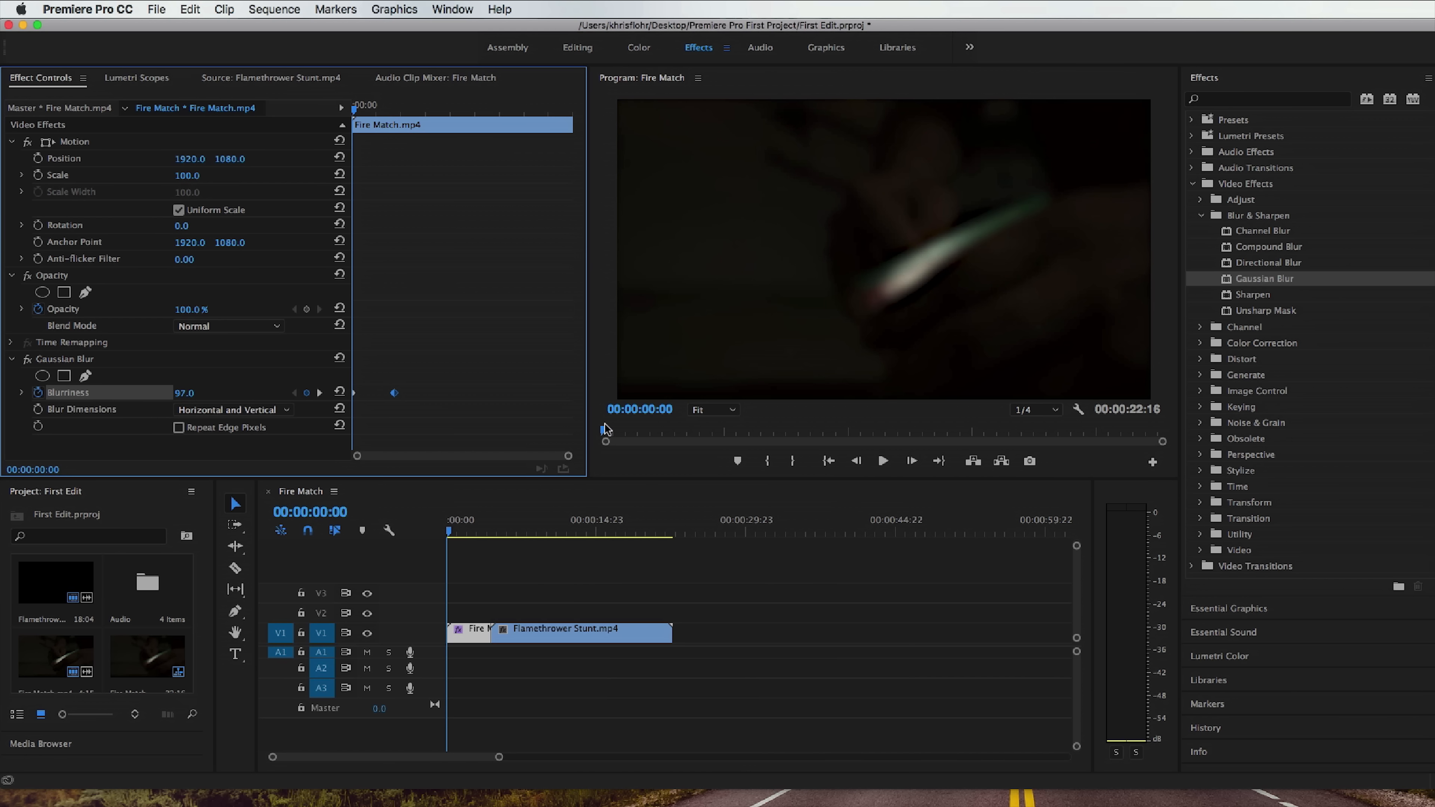
left_click(885, 461)
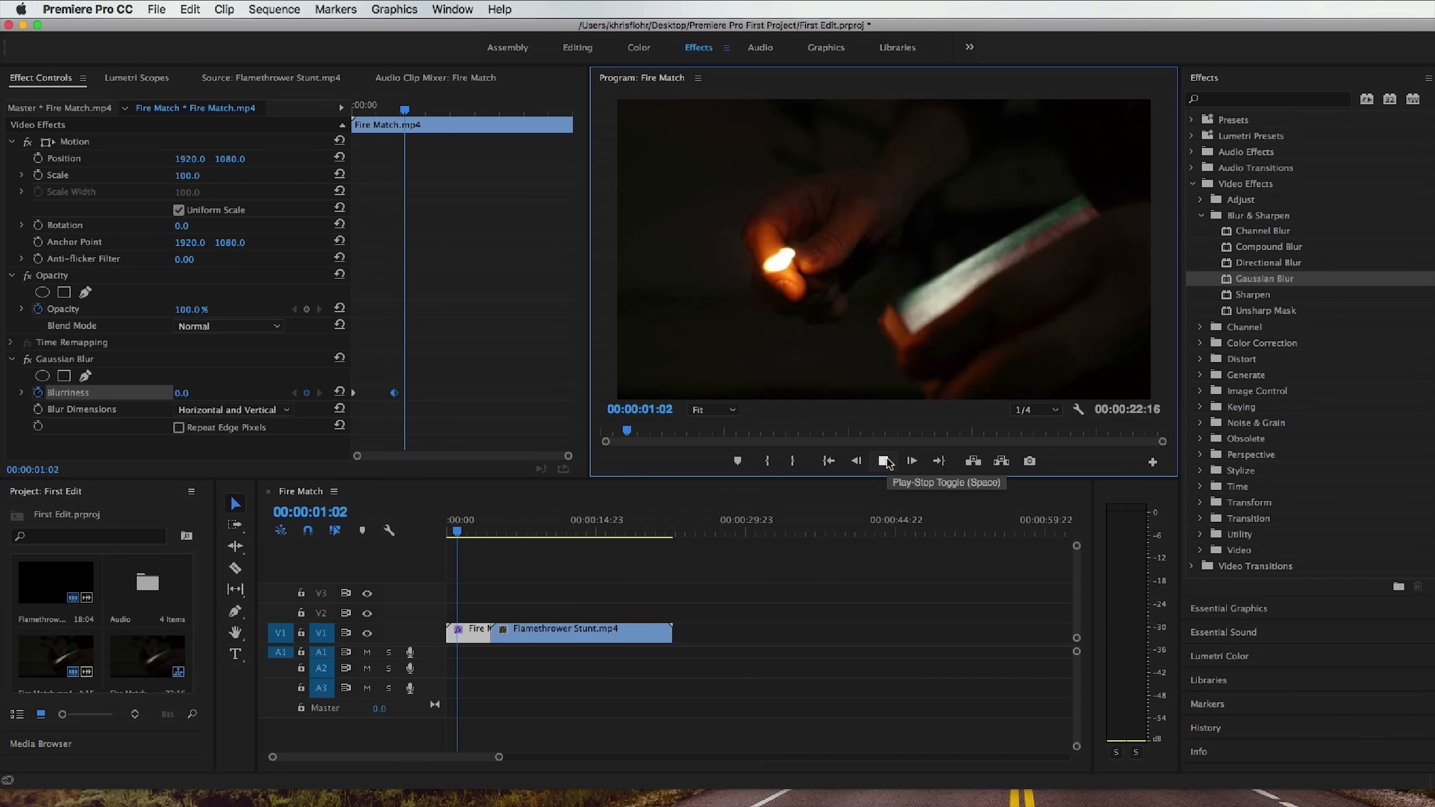
left_click(884, 461)
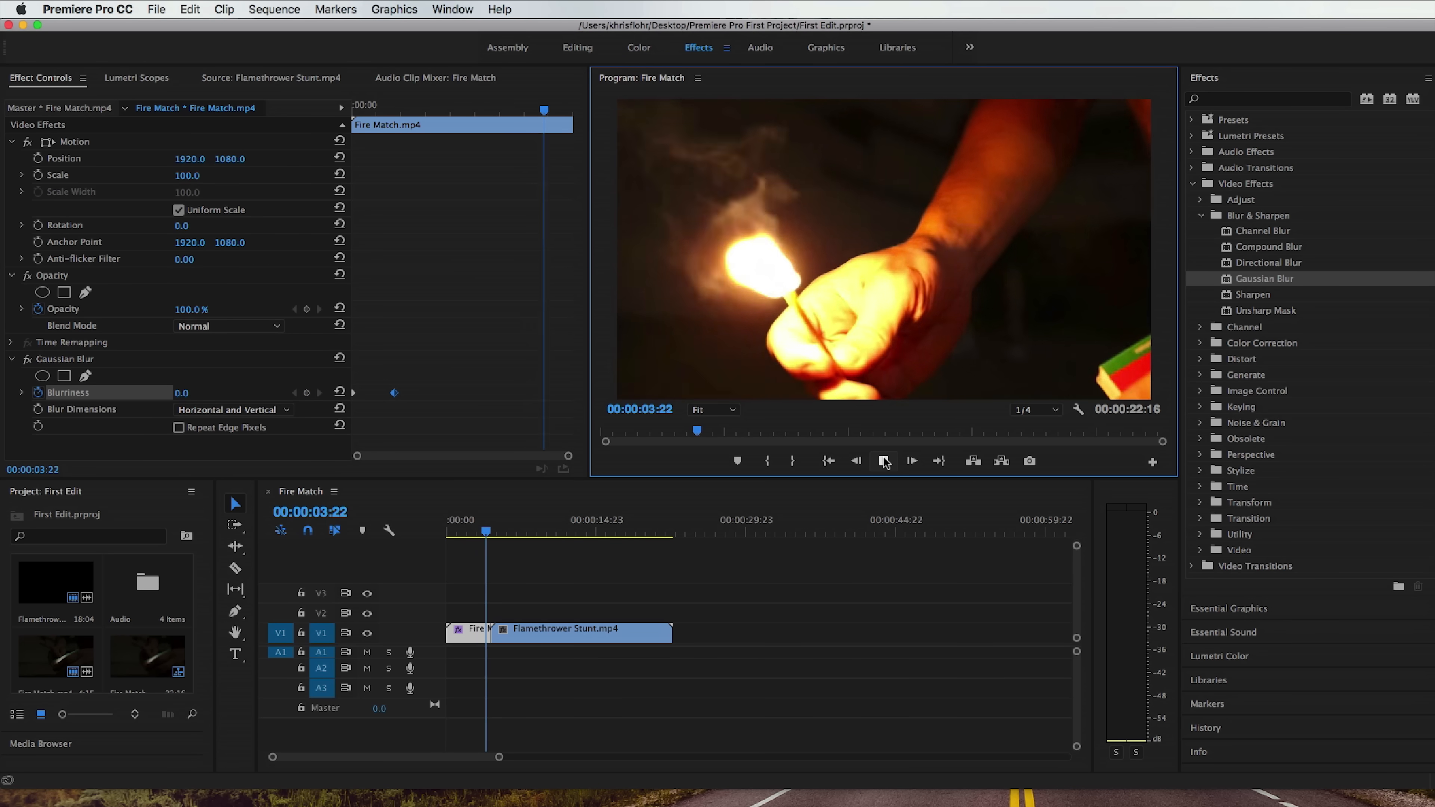
left_click(884, 461)
Move the second Blurriness keyframe to about 00:00:02:05 and return the playhead to the start of the sequence.
left_click_drag(395, 393, 462, 393)
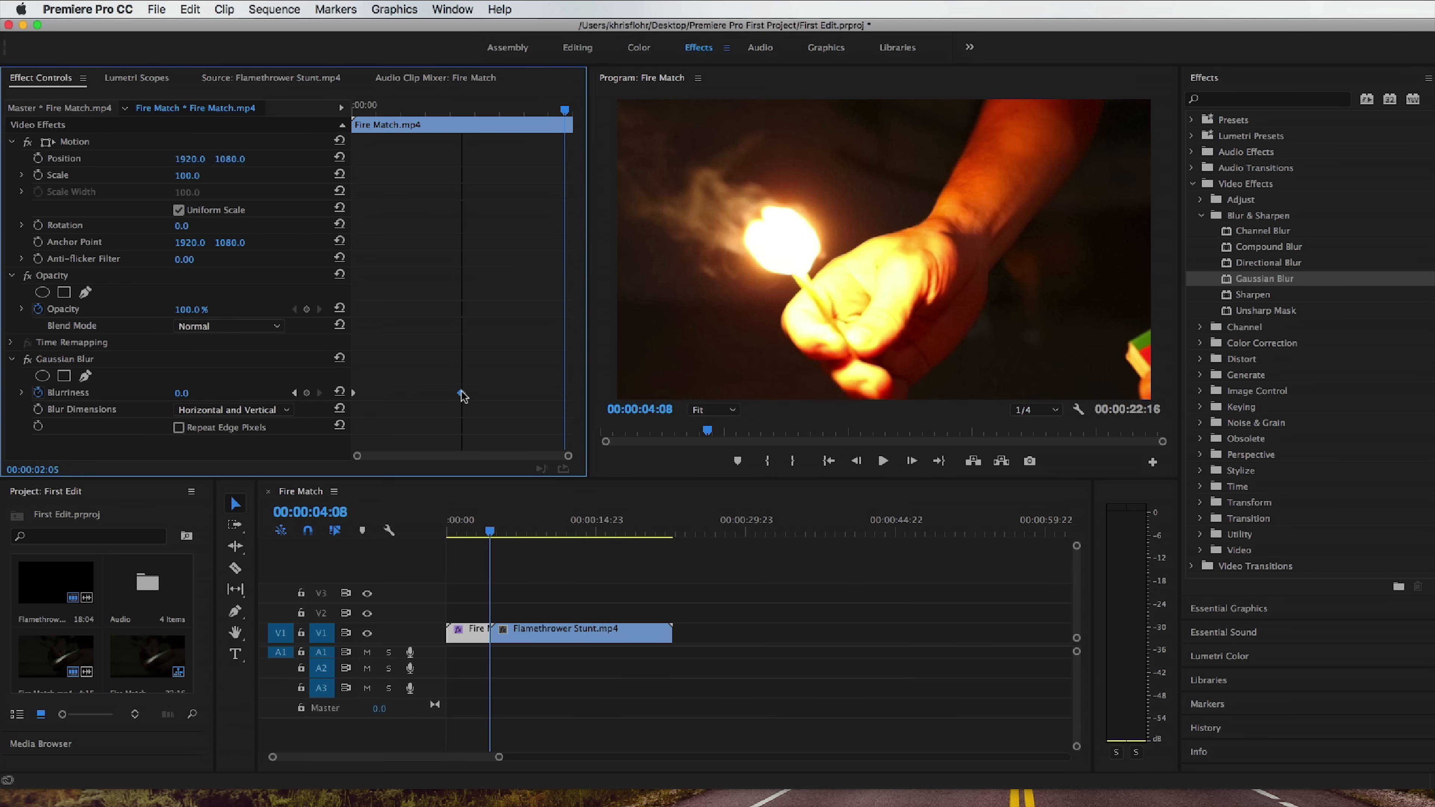
left_click_drag(475, 110, 354, 121)
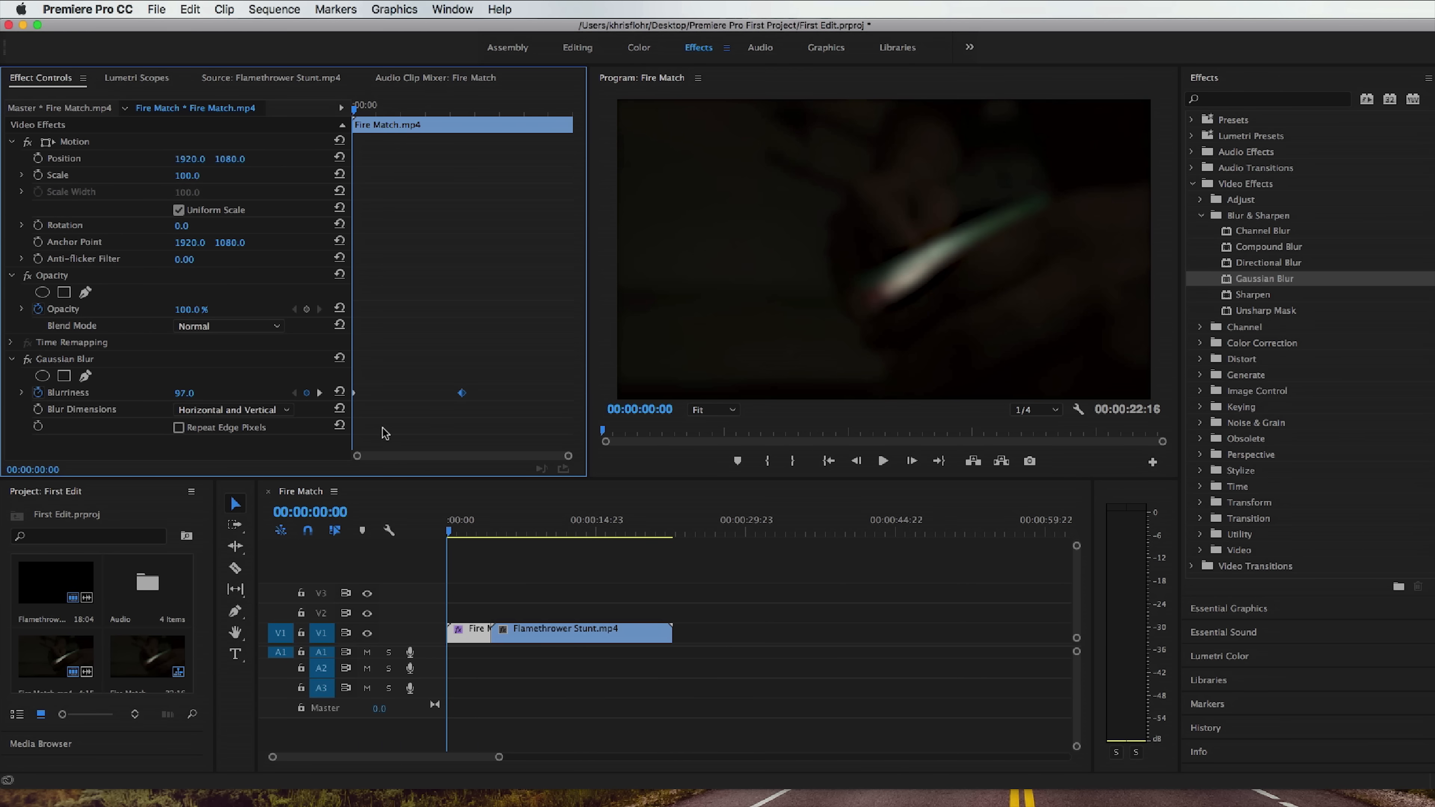
Remove the Gaussian Blur effect from Fire Match.mp4.
left_click(184, 359)
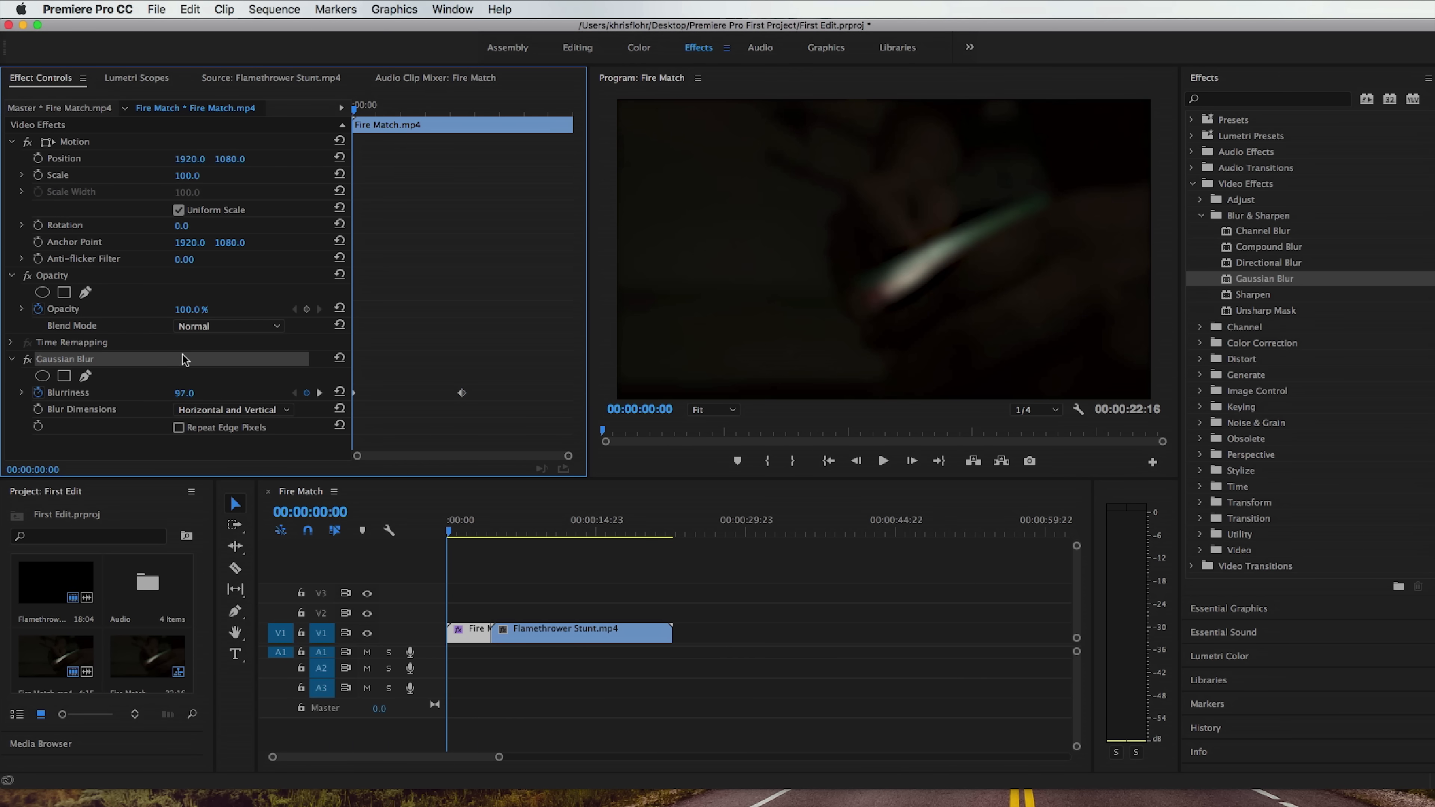
right_click(170, 369)
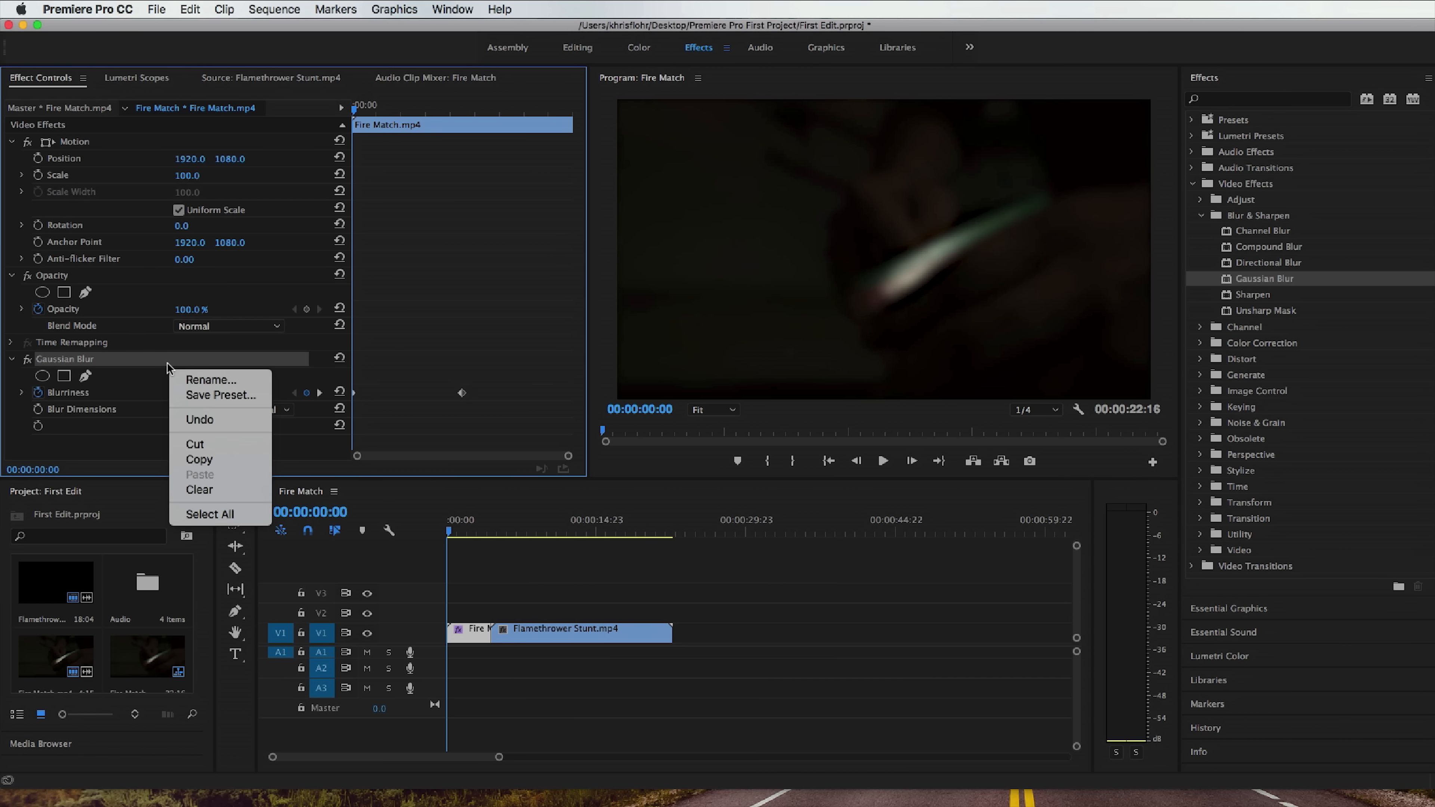
left_click(160, 366)
right_click(160, 366)
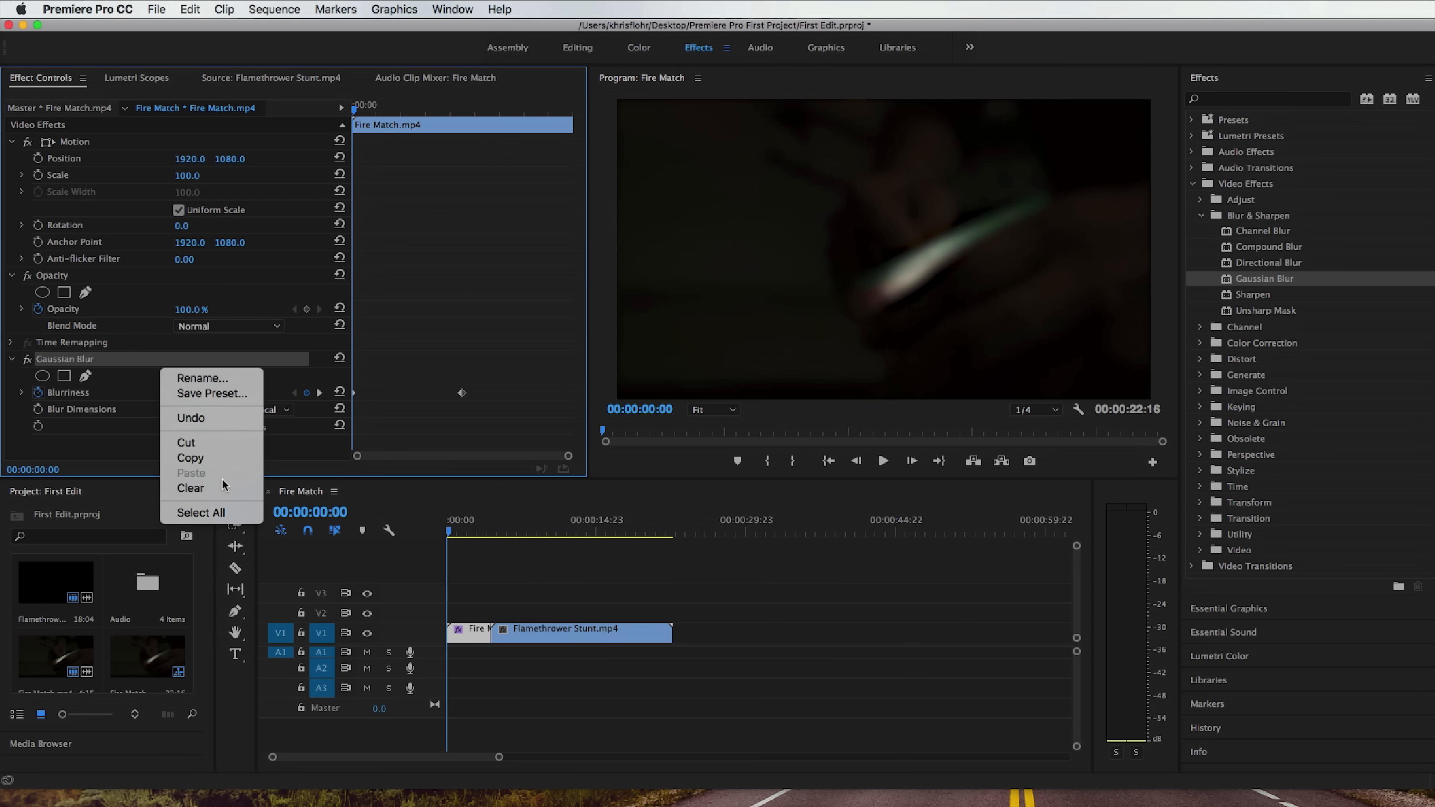
left_click(223, 491)
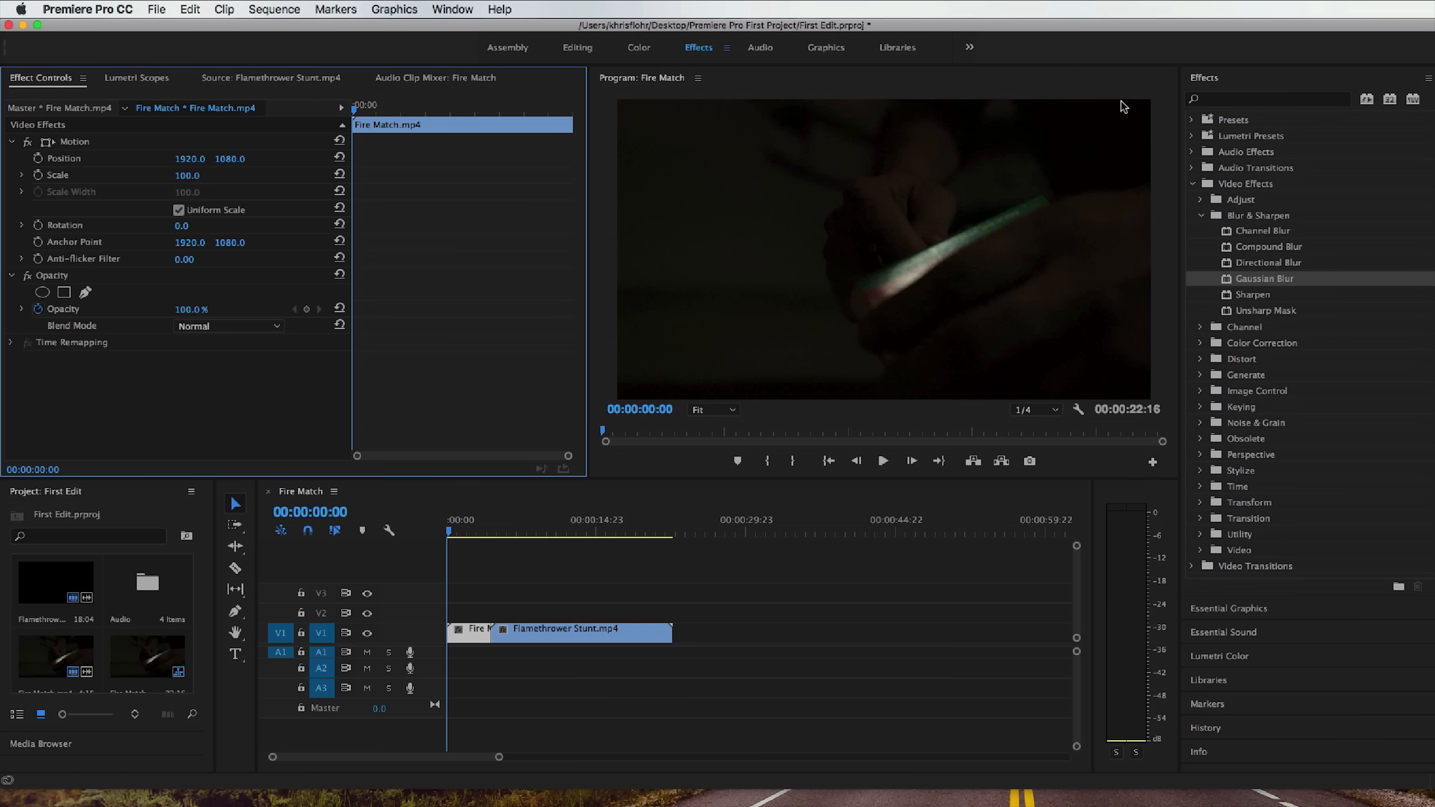
Search the effects for "warp stabilizer", select Warp Stabilizer, and clear the search.
left_click(1243, 98)
type("war")
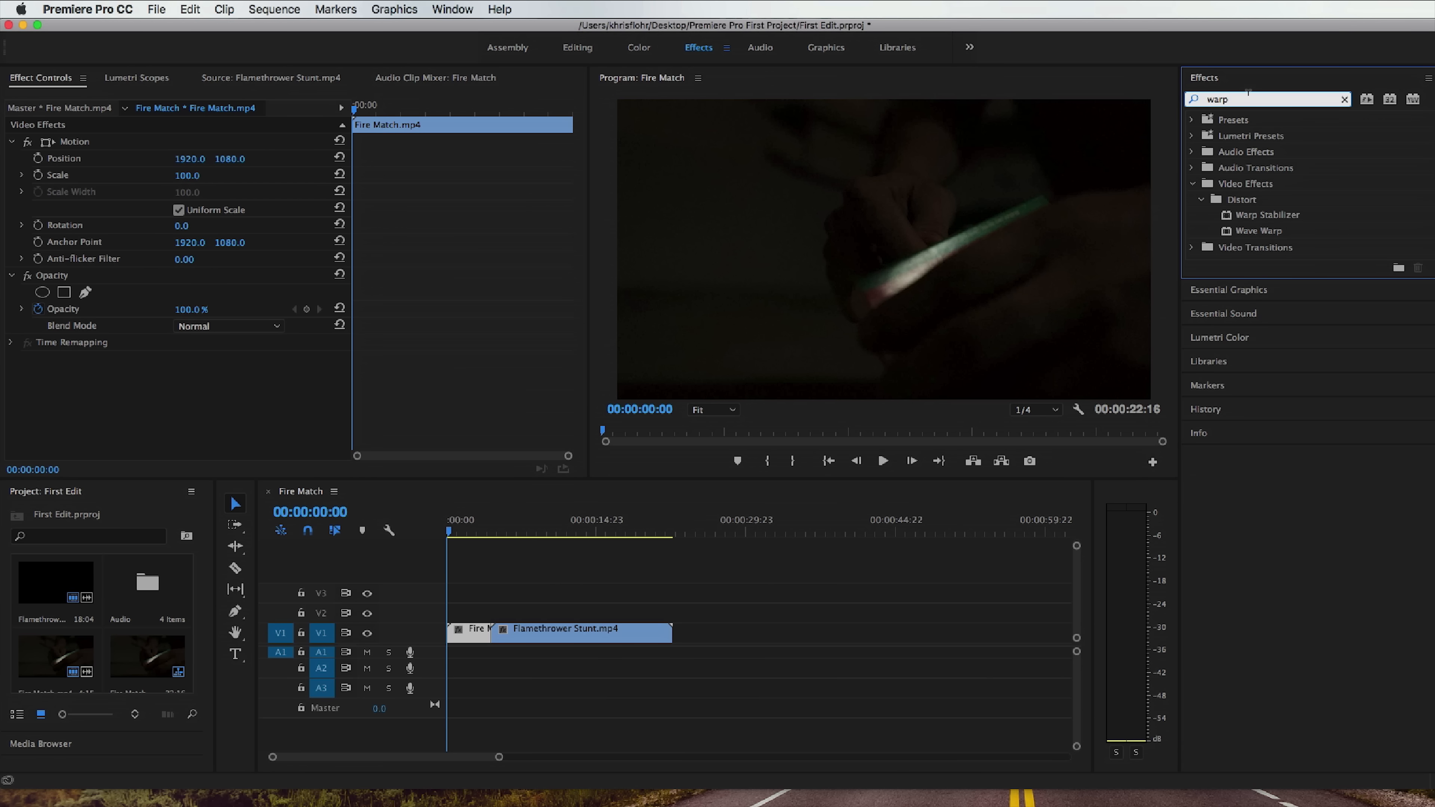
type("p stabilizer")
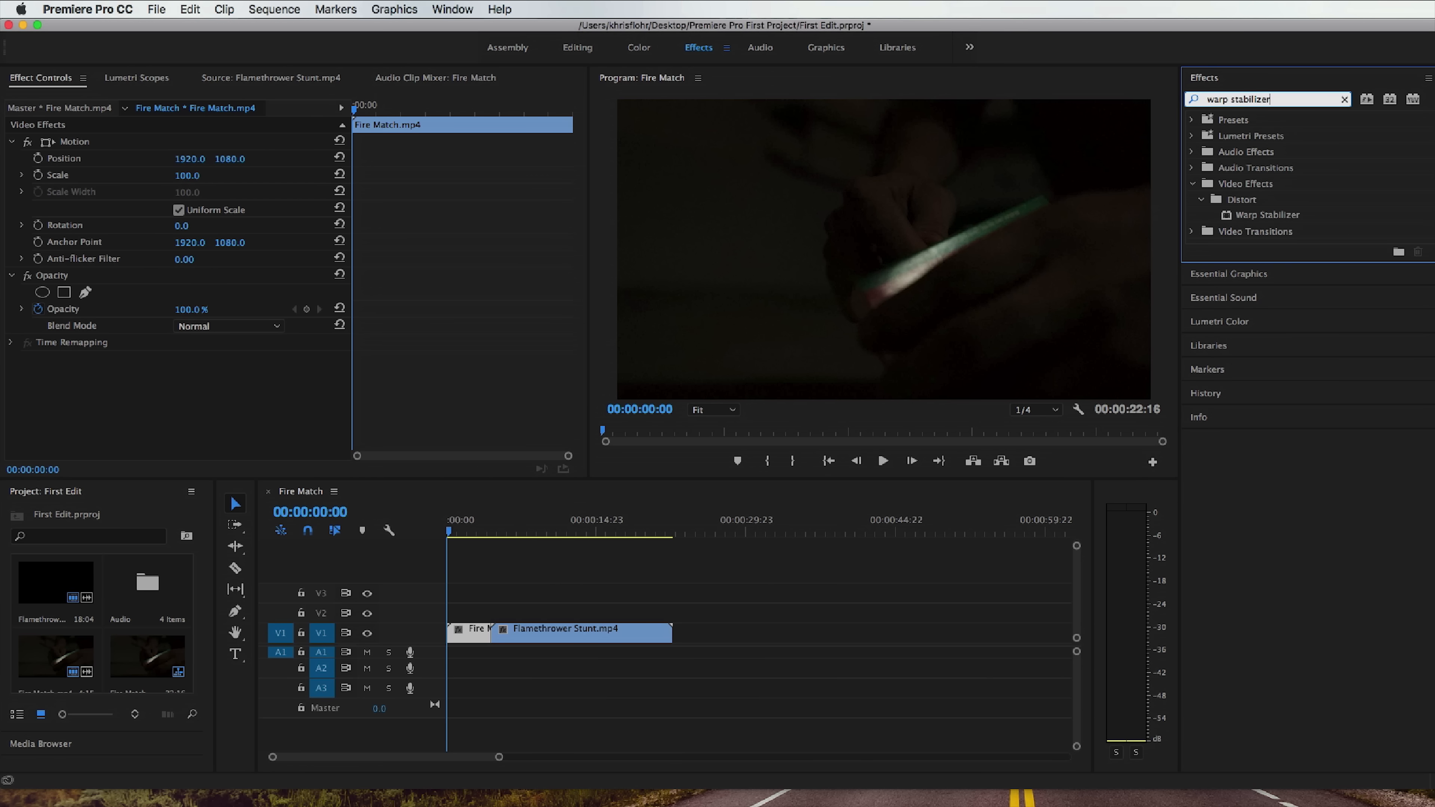
left_click(1268, 216)
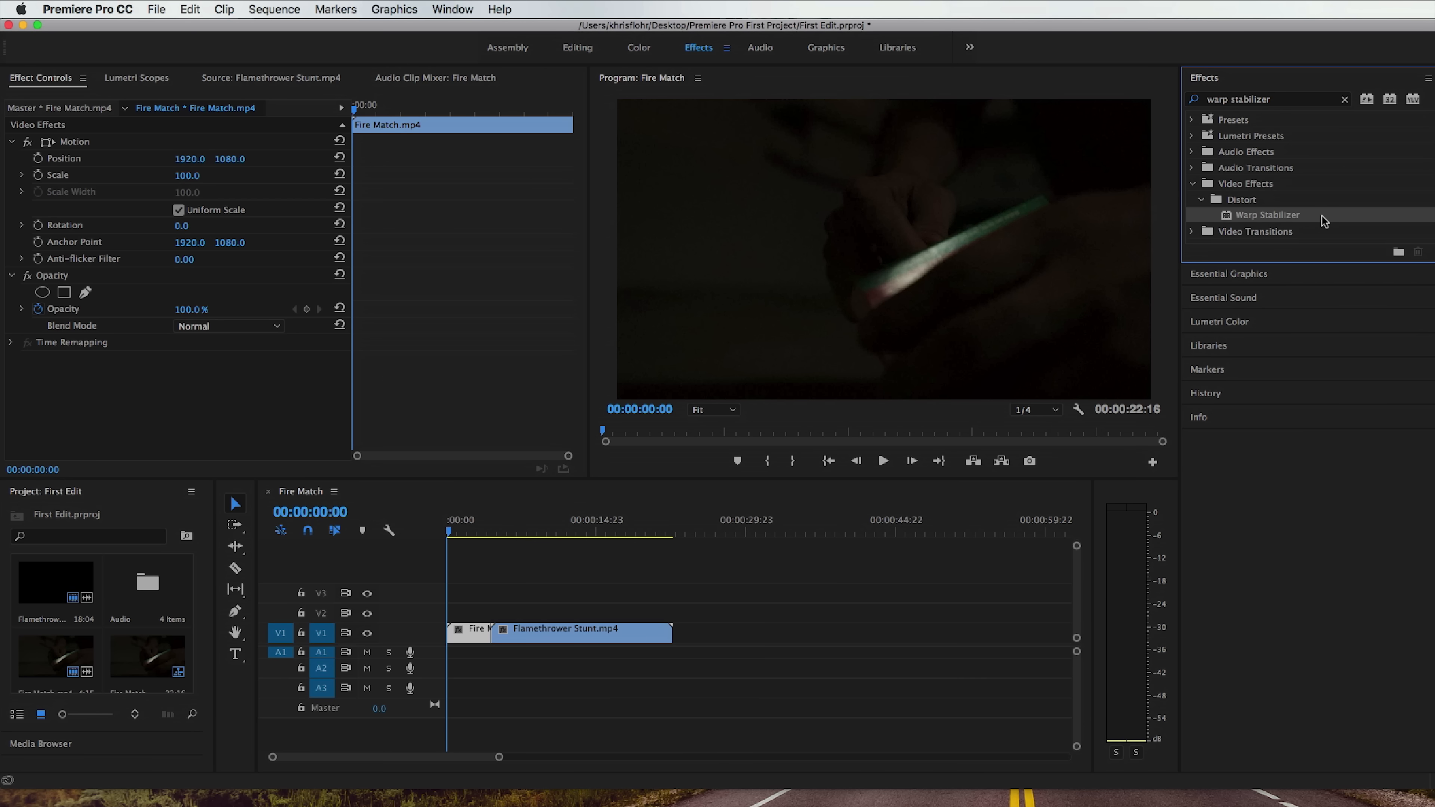
left_click(1345, 100)
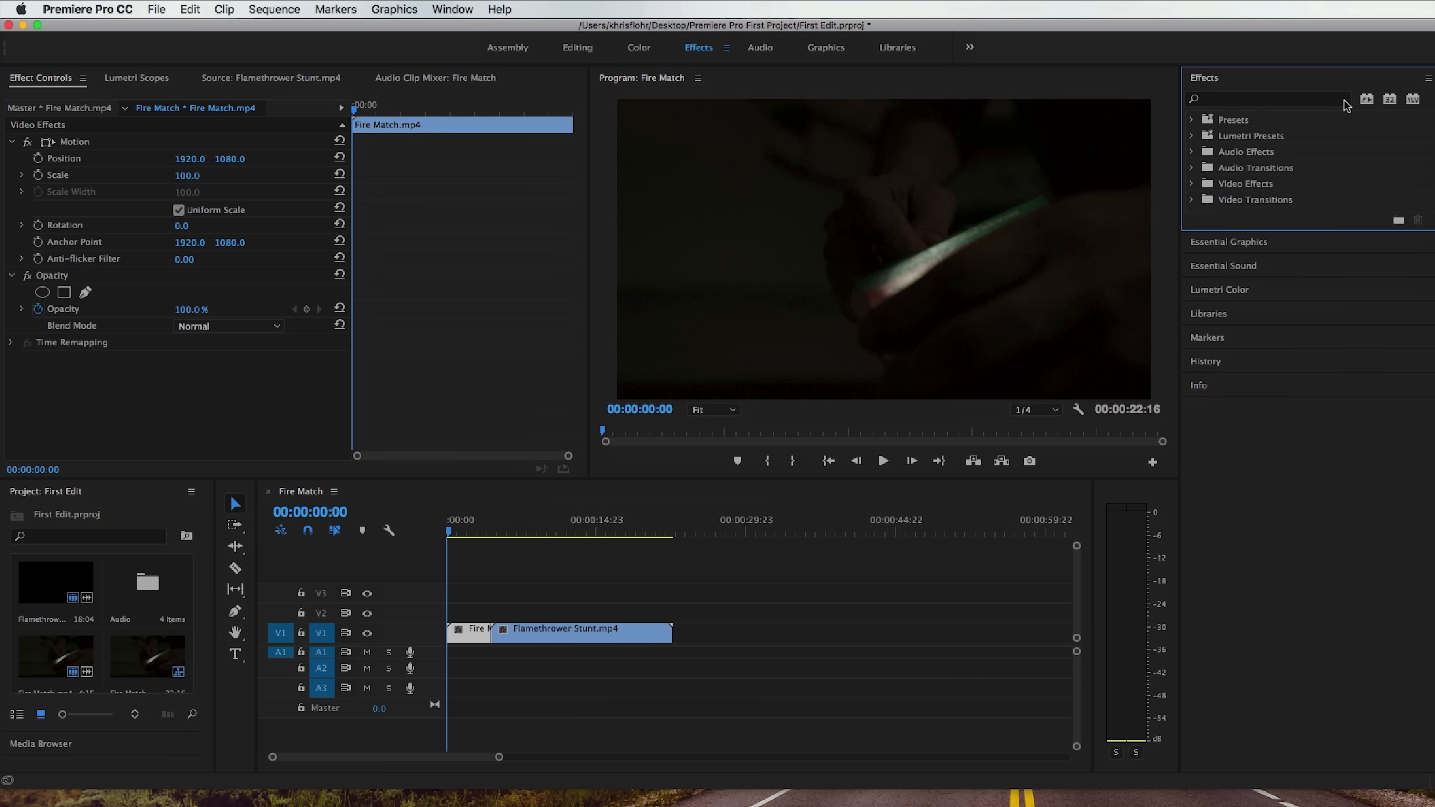
Switch to the Editing workspace and open the project's Audio bin in its own window.
left_click(577, 48)
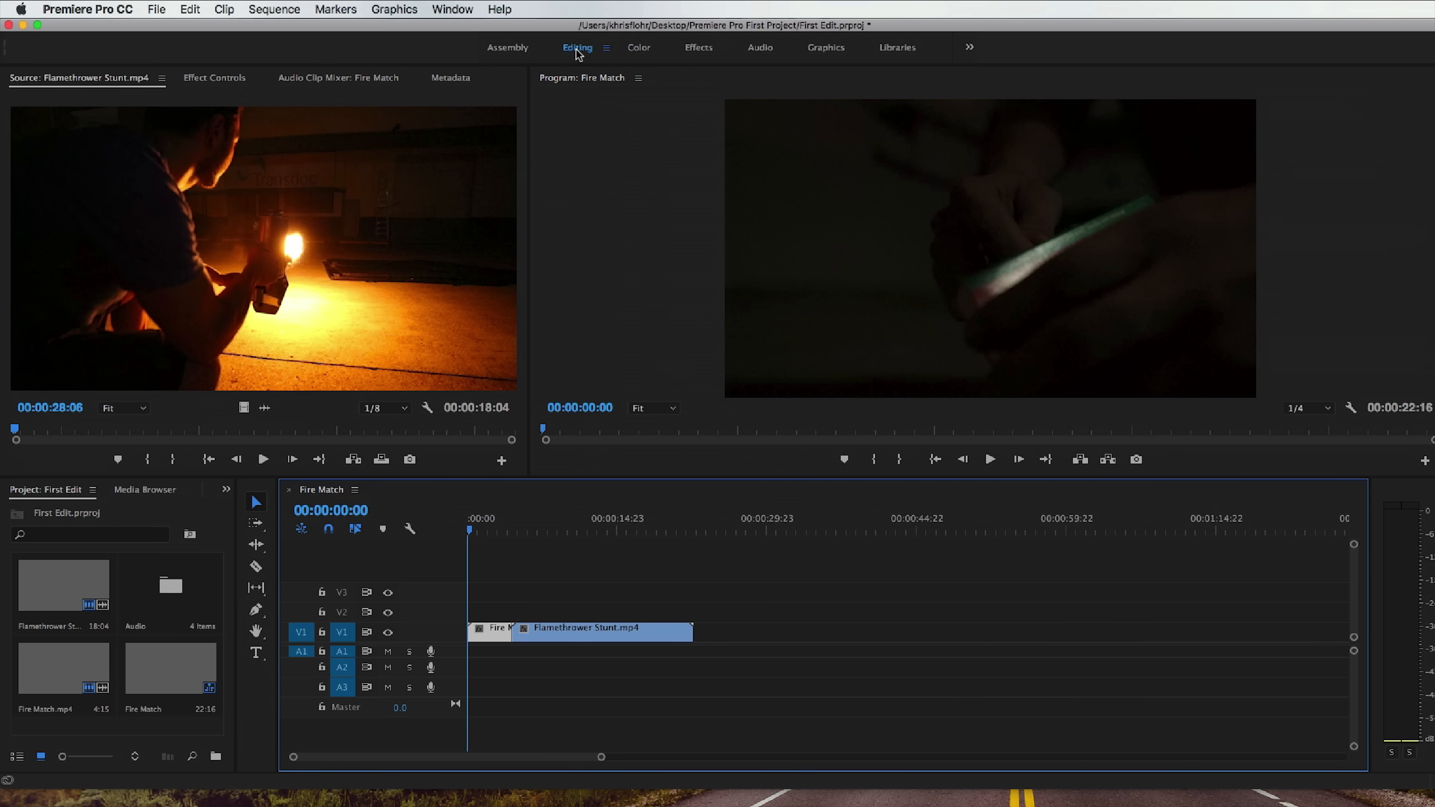
left_click(175, 588)
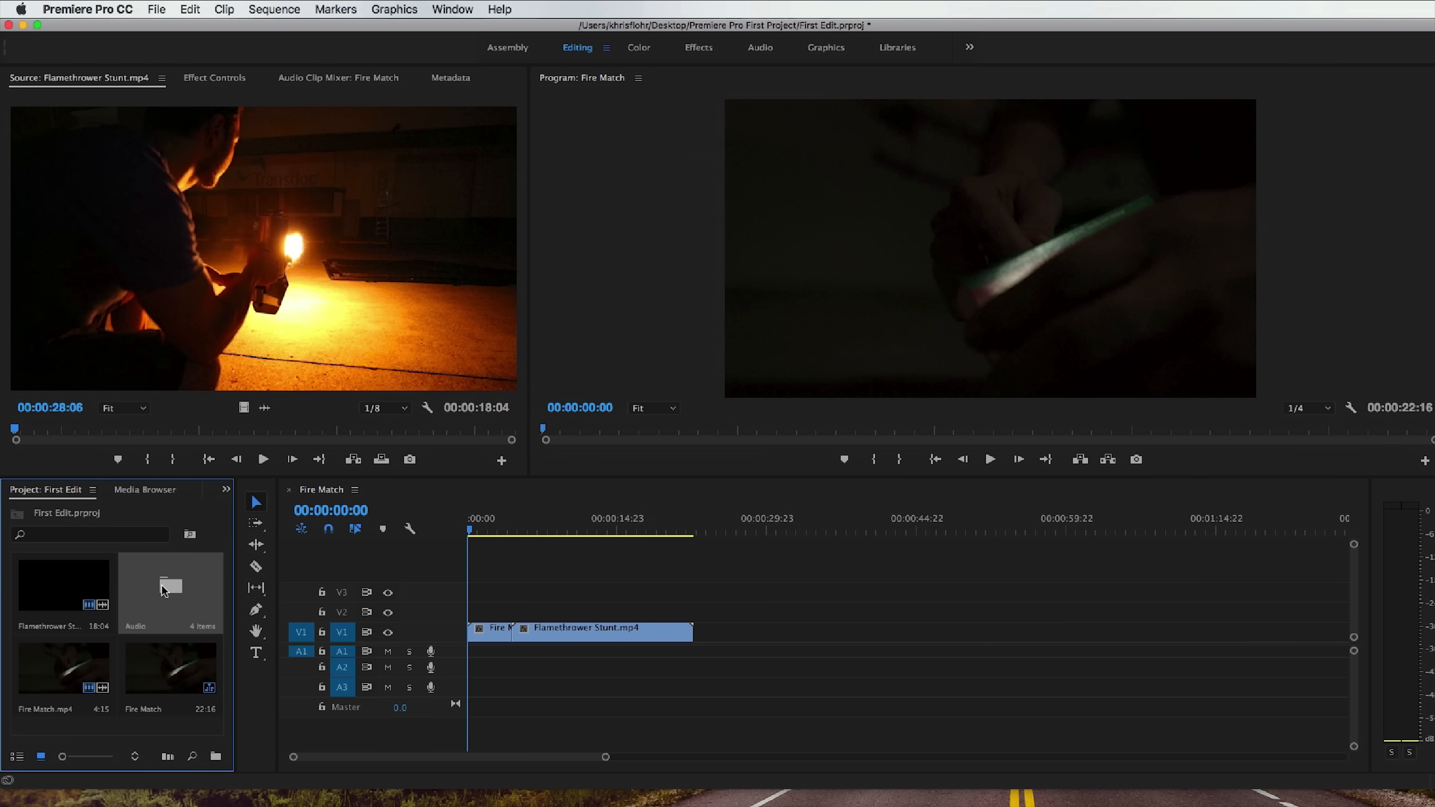
double_click(163, 590)
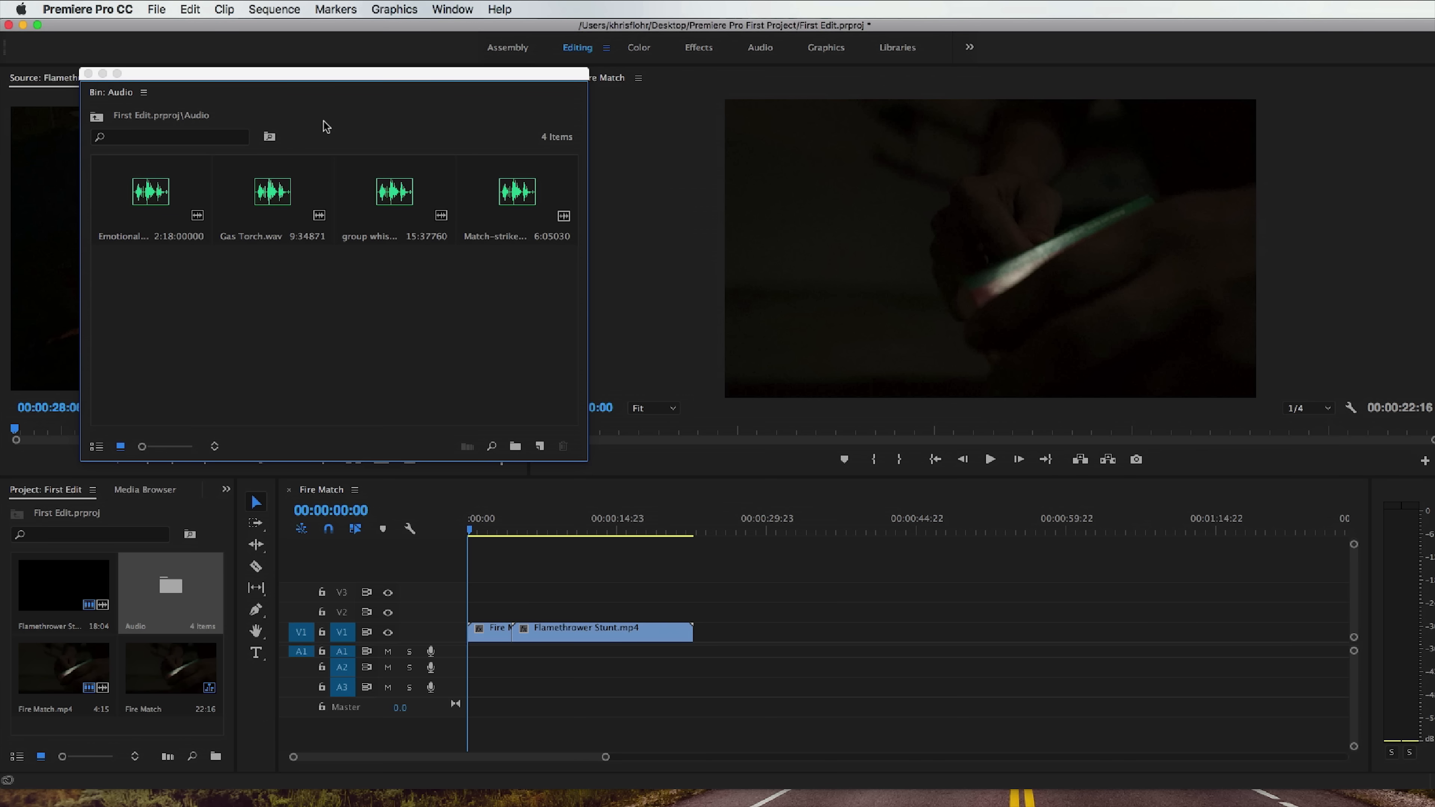
left_click_drag(299, 74, 706, 110)
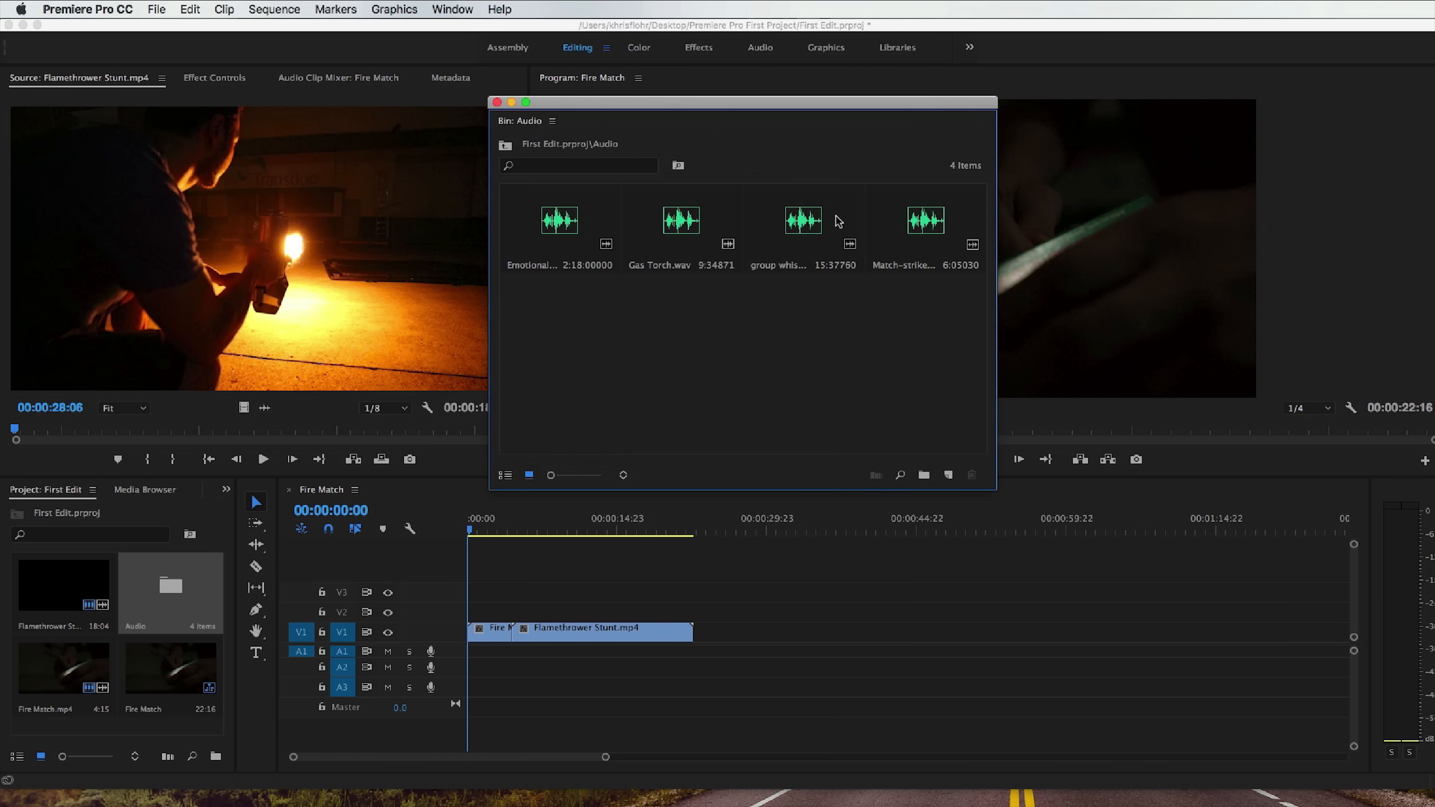
Load Match-strike-and-light.wav into the Source monitor, close the Audio bin window, and play the sound.
double_click(910, 232)
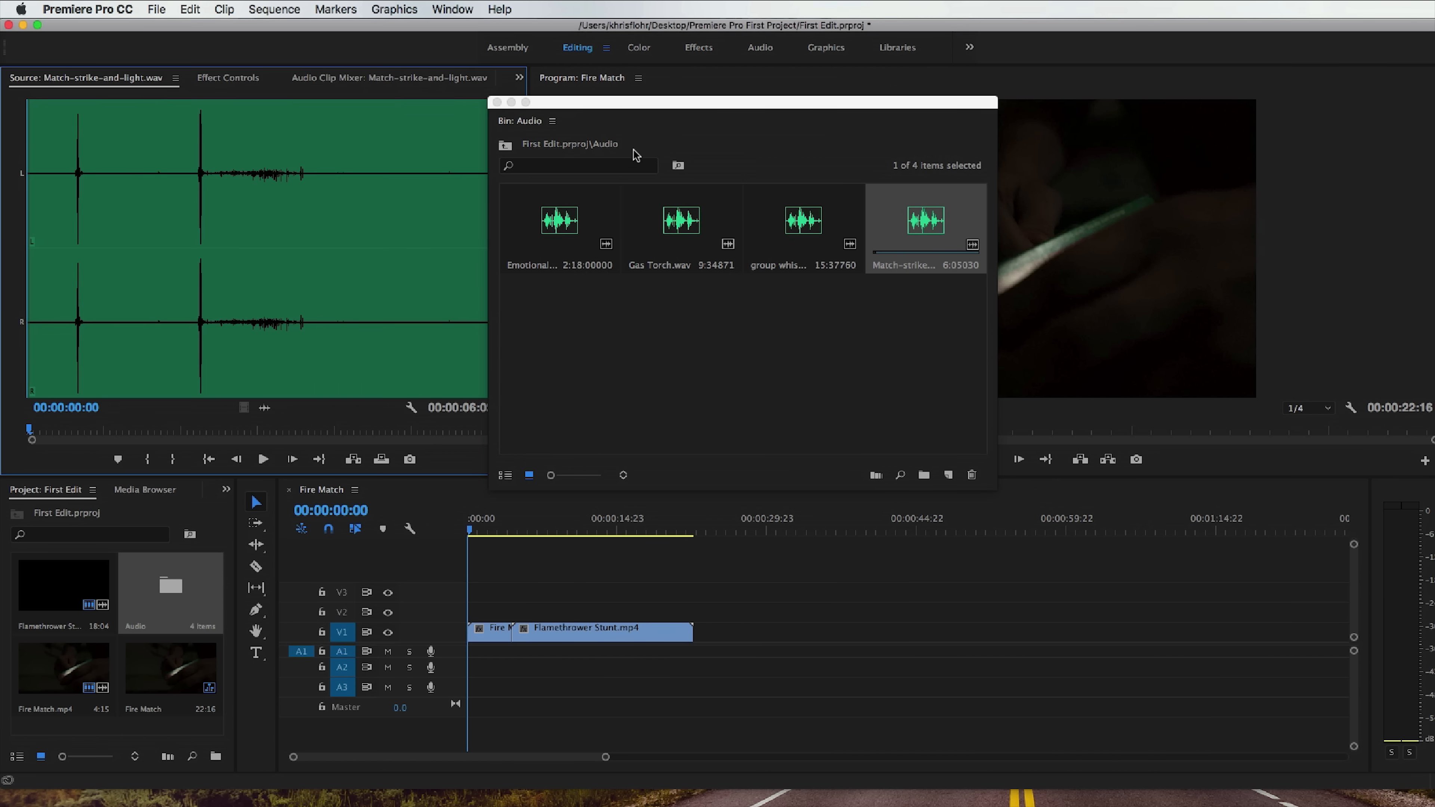
left_click_drag(591, 104, 688, 131)
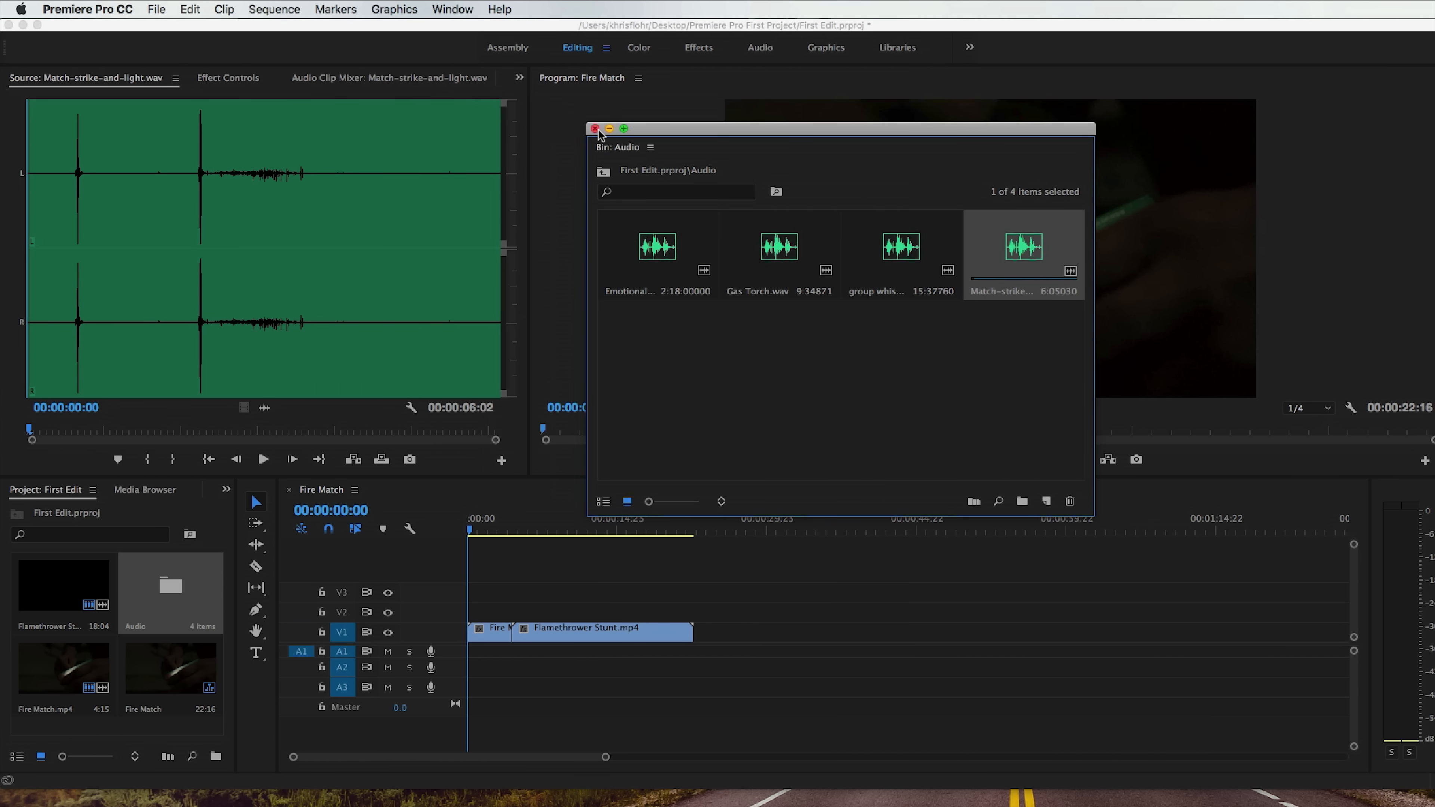
left_click(594, 129)
left_click(262, 459)
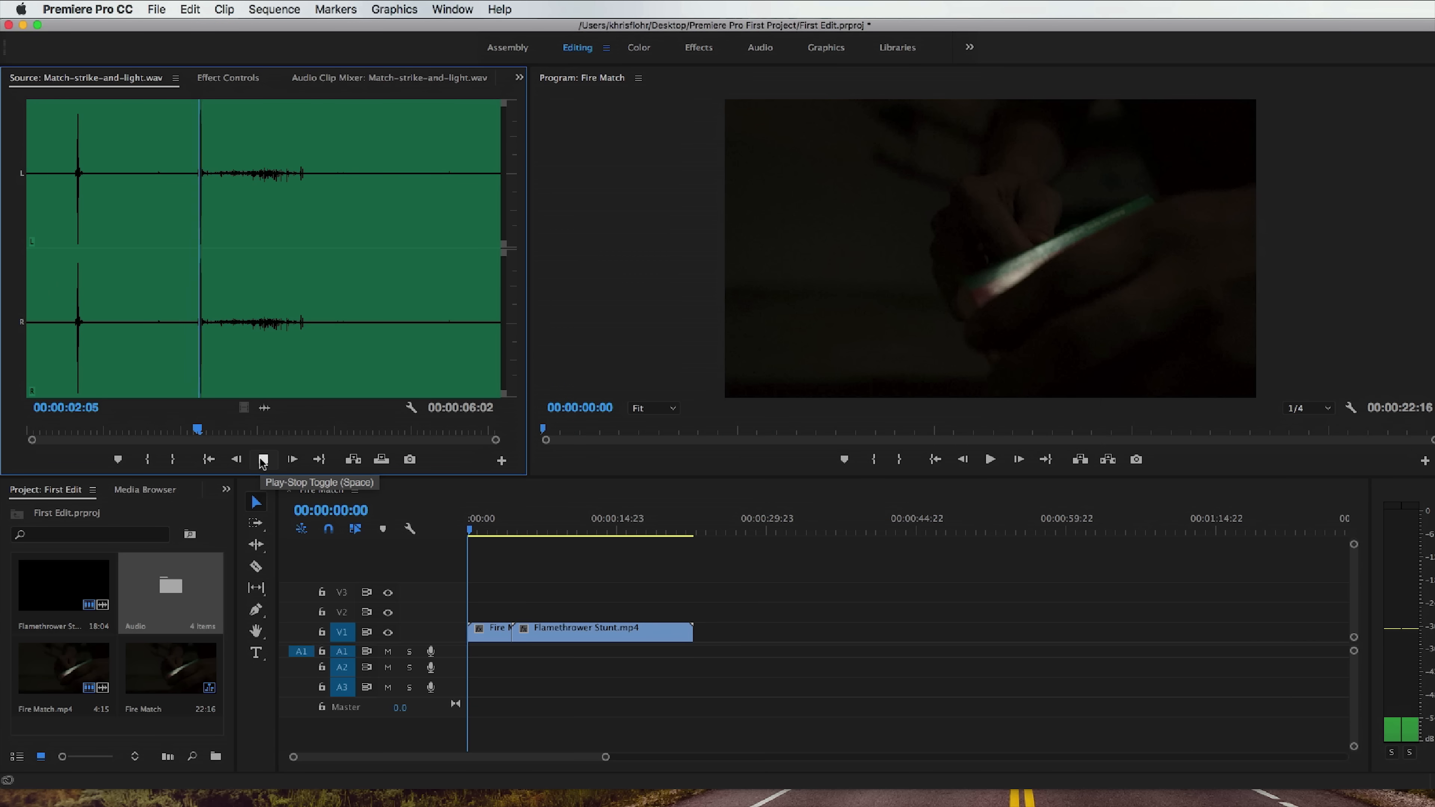
Mark the In point of Match-strike-and-light.wav at 00:00:02:03, just before the second strike.
left_click(186, 433)
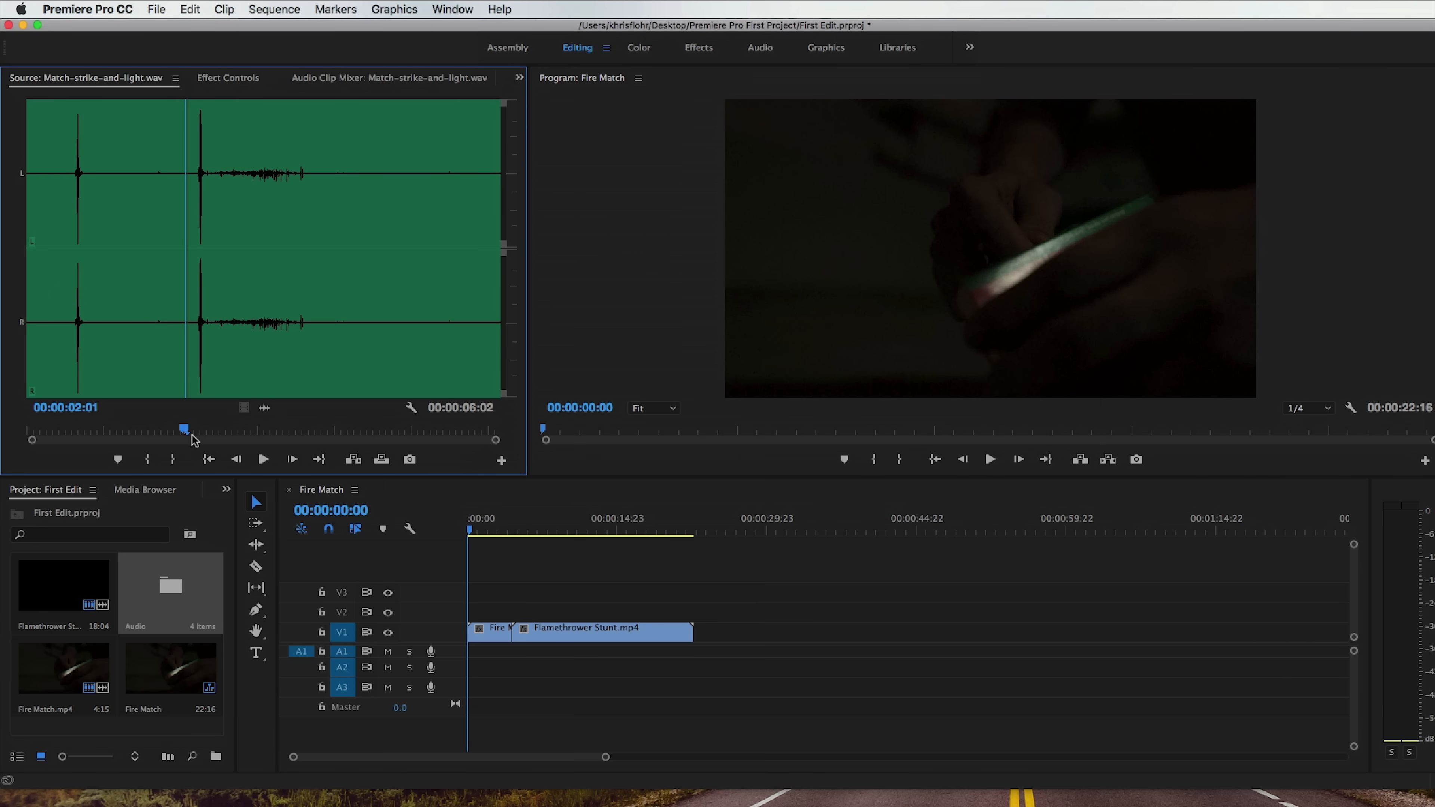
left_click_drag(187, 432, 191, 432)
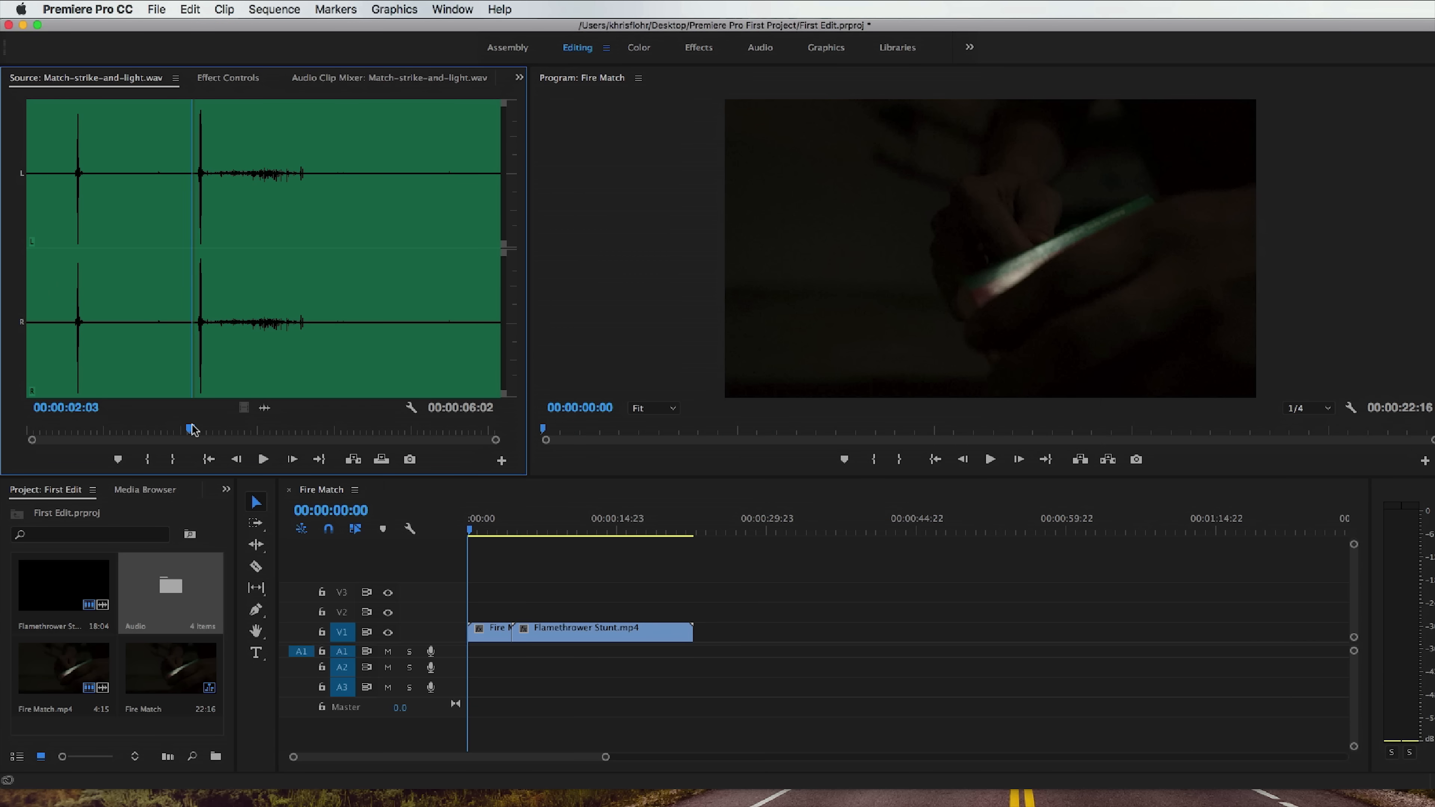
left_click(151, 460)
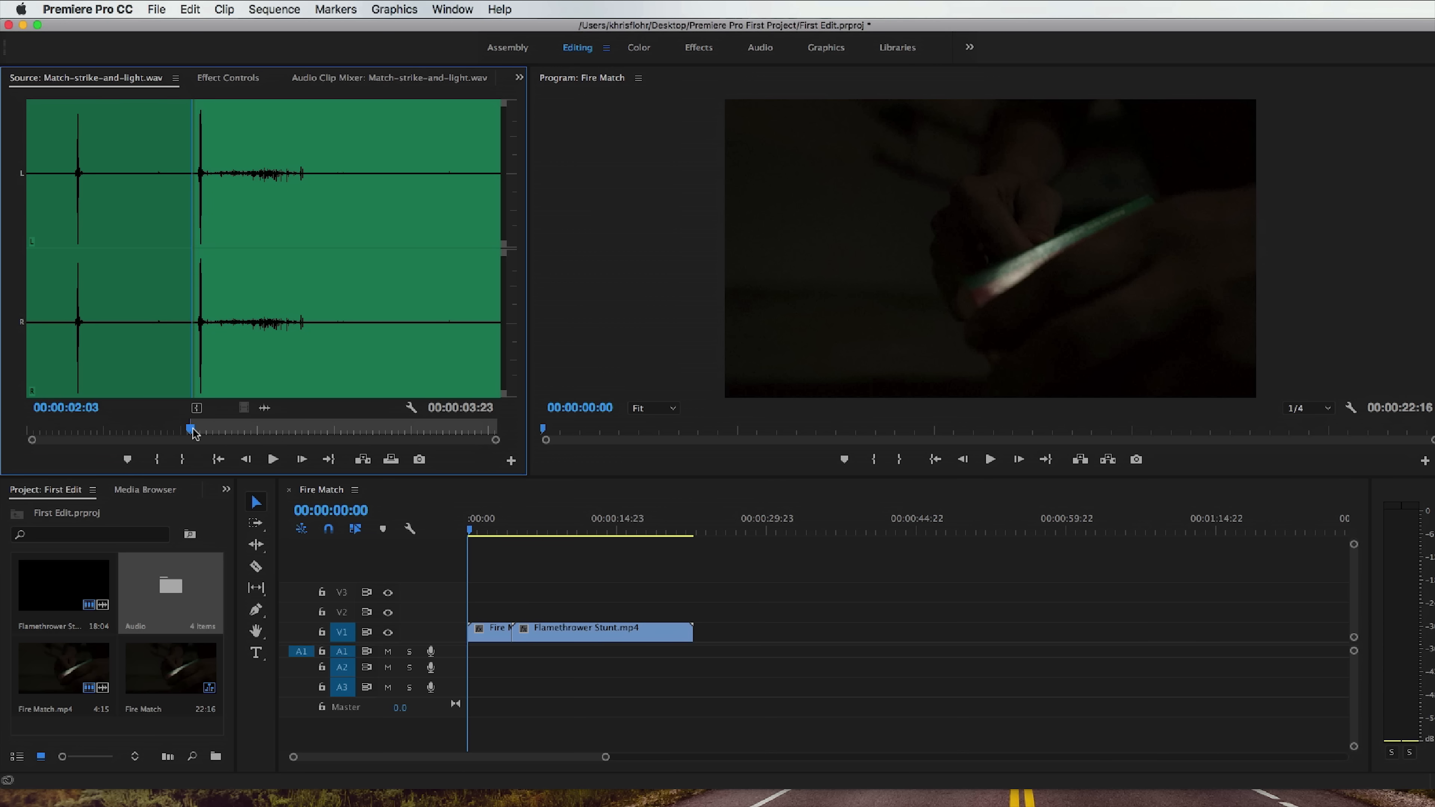
Play past the match strike, mark the Out point at 00:00:04:05, and return to the start of the marked range.
left_click(271, 460)
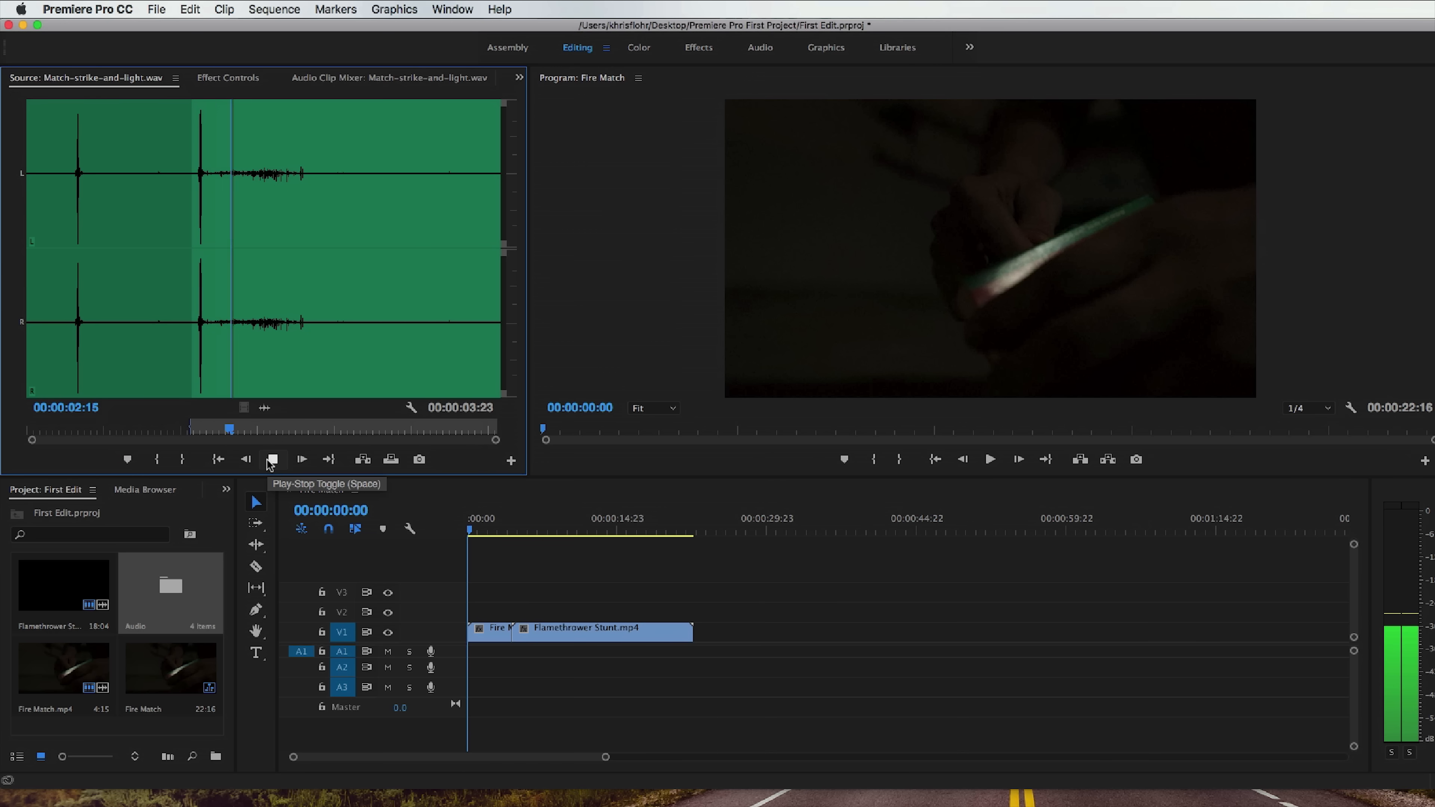
left_click(271, 460)
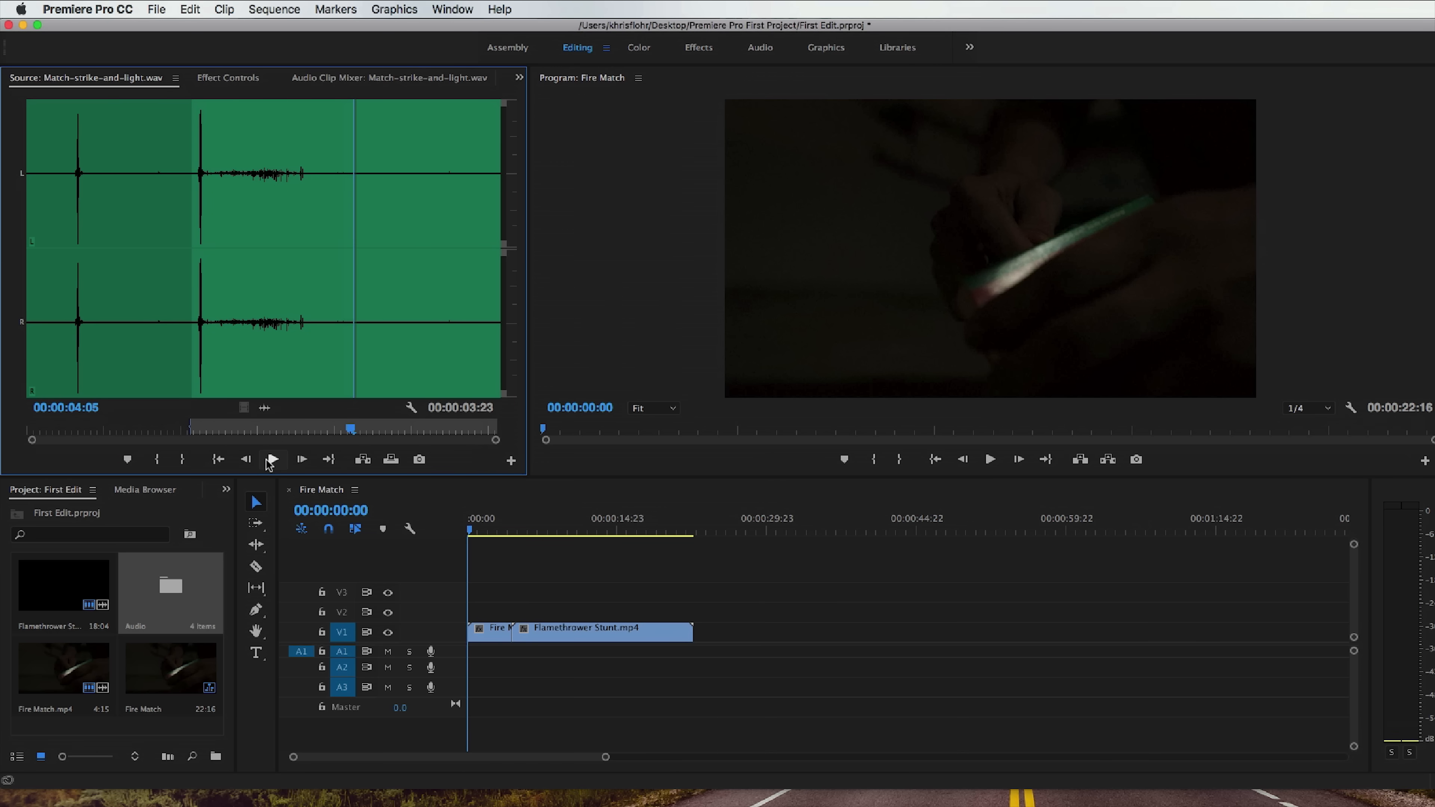
left_click(182, 461)
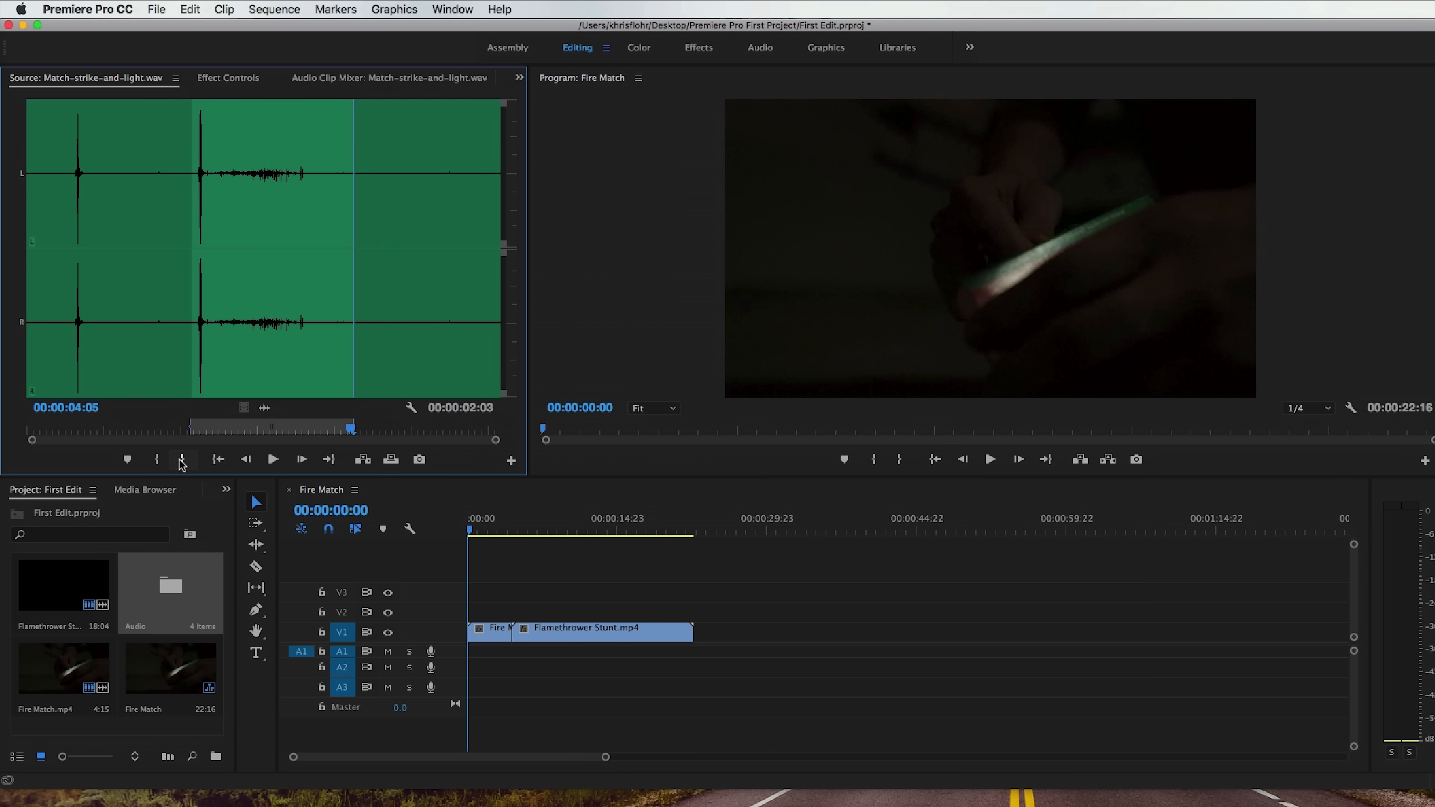
key("shift+i")
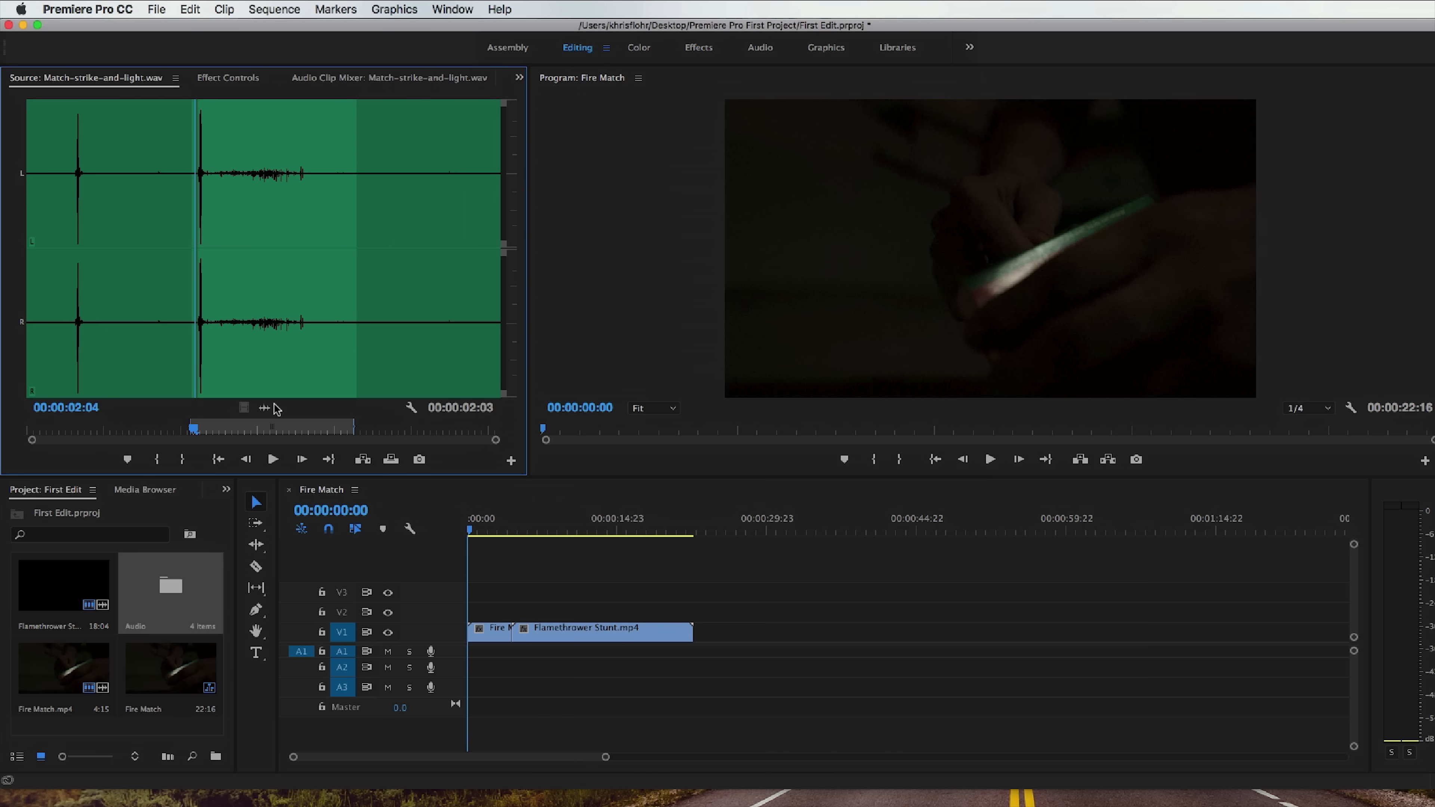
Place the marked match-strike audio on track A1 at the start of the sequence and expand the A1 track height.
left_click_drag(402, 394, 472, 656)
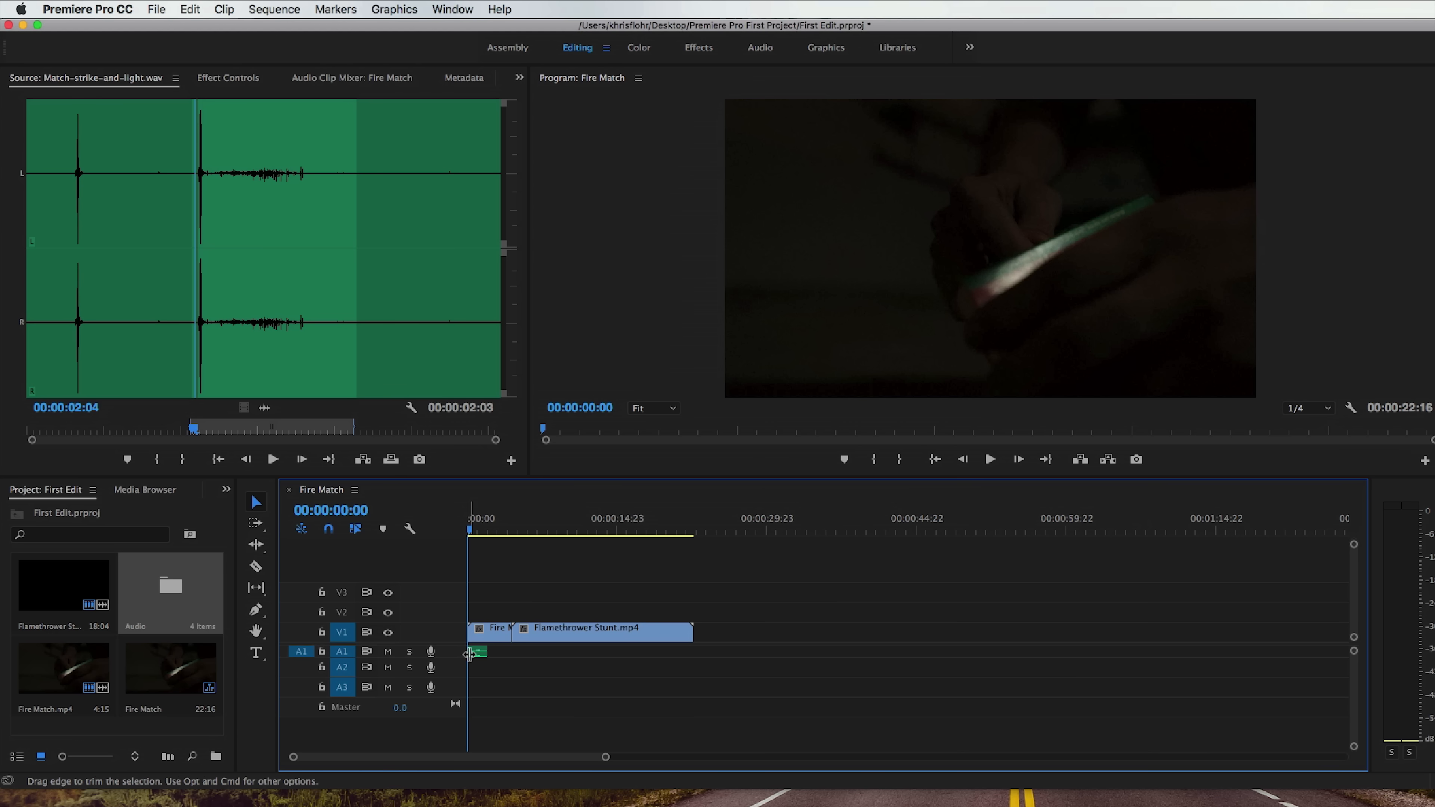
double_click(452, 656)
scroll(452, 658, "up", 4)
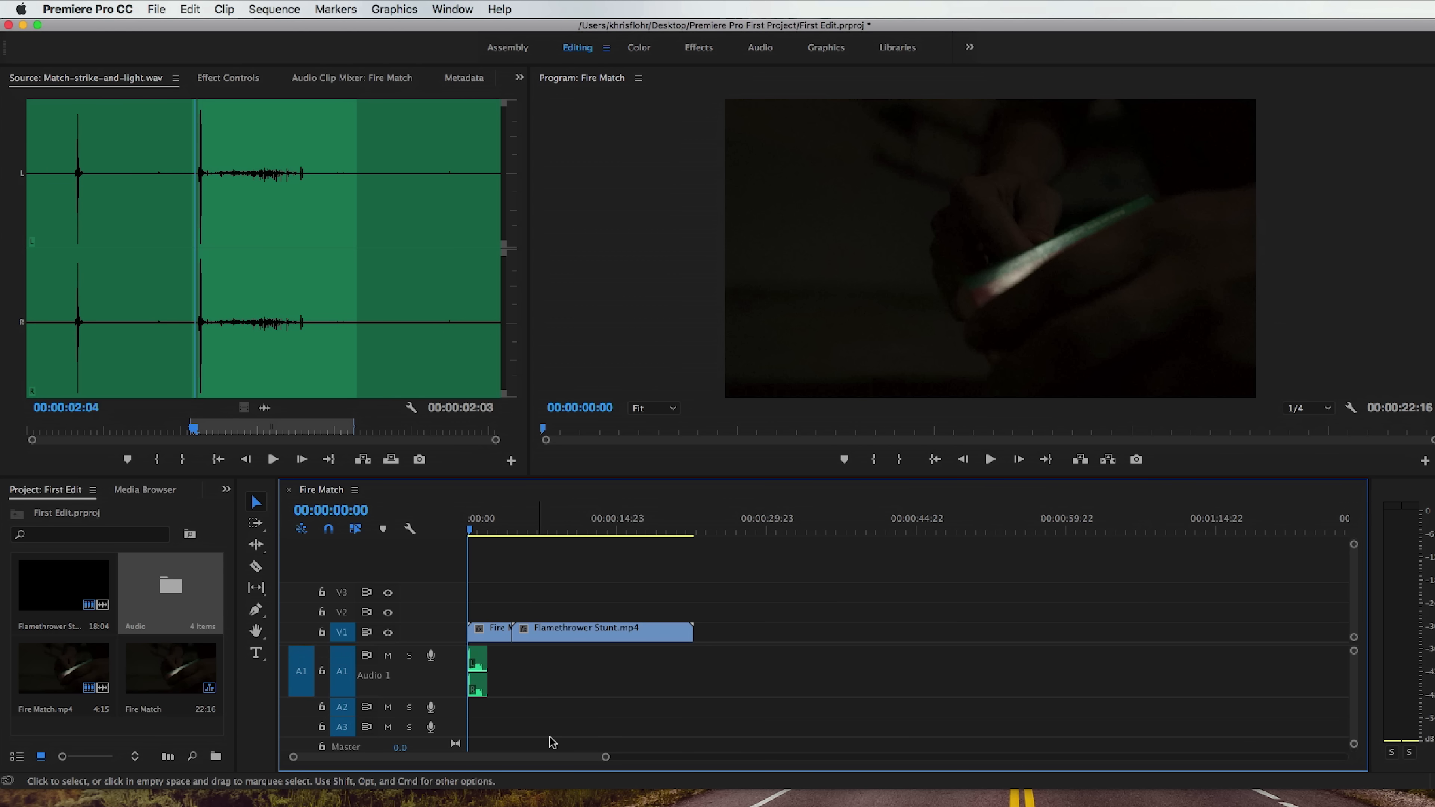
Shift the match-strike audio clip on A1 so its waveform peak lines up with the spark frame at 00:00:00:09.
left_click_drag(606, 759, 424, 755)
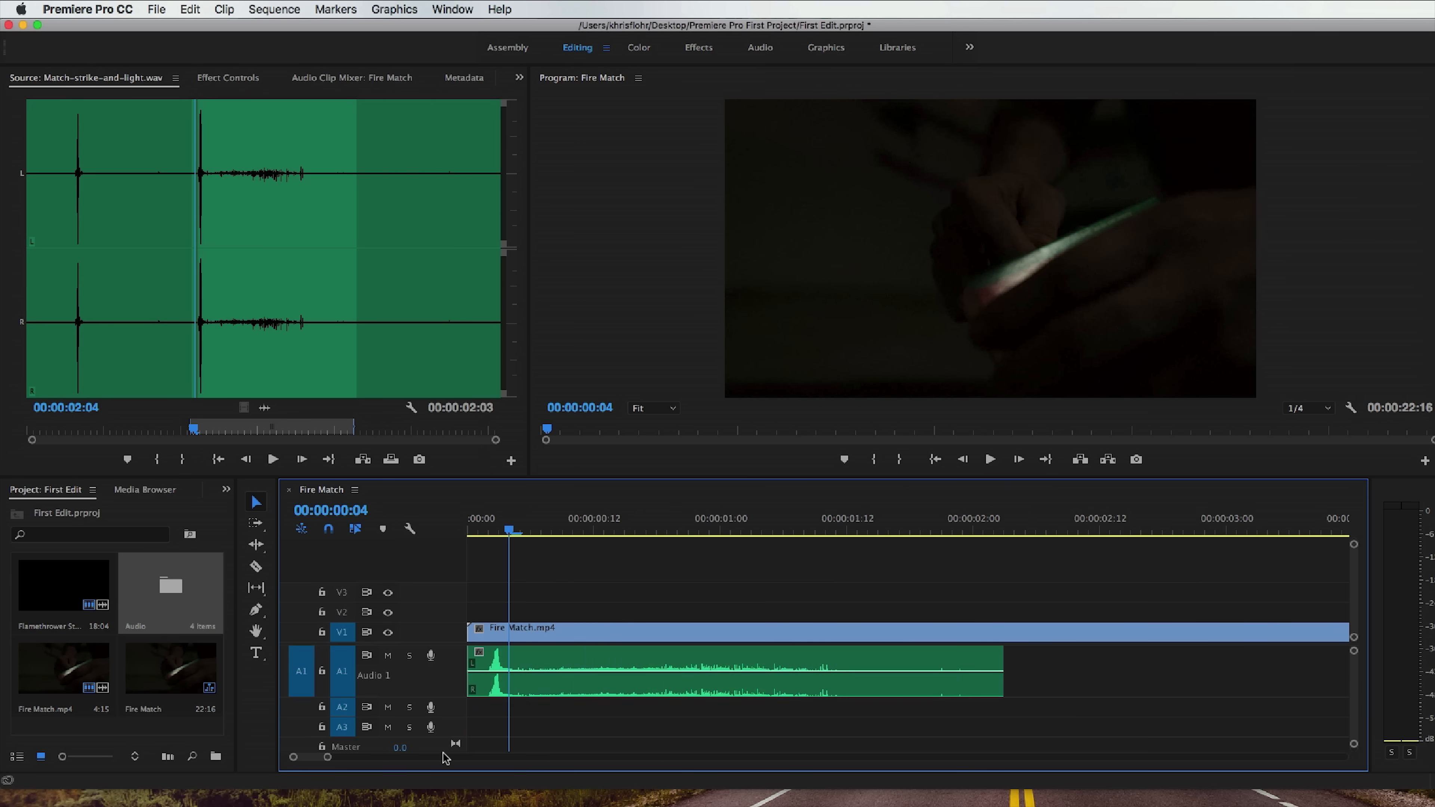
left_click_drag(518, 535, 562, 534)
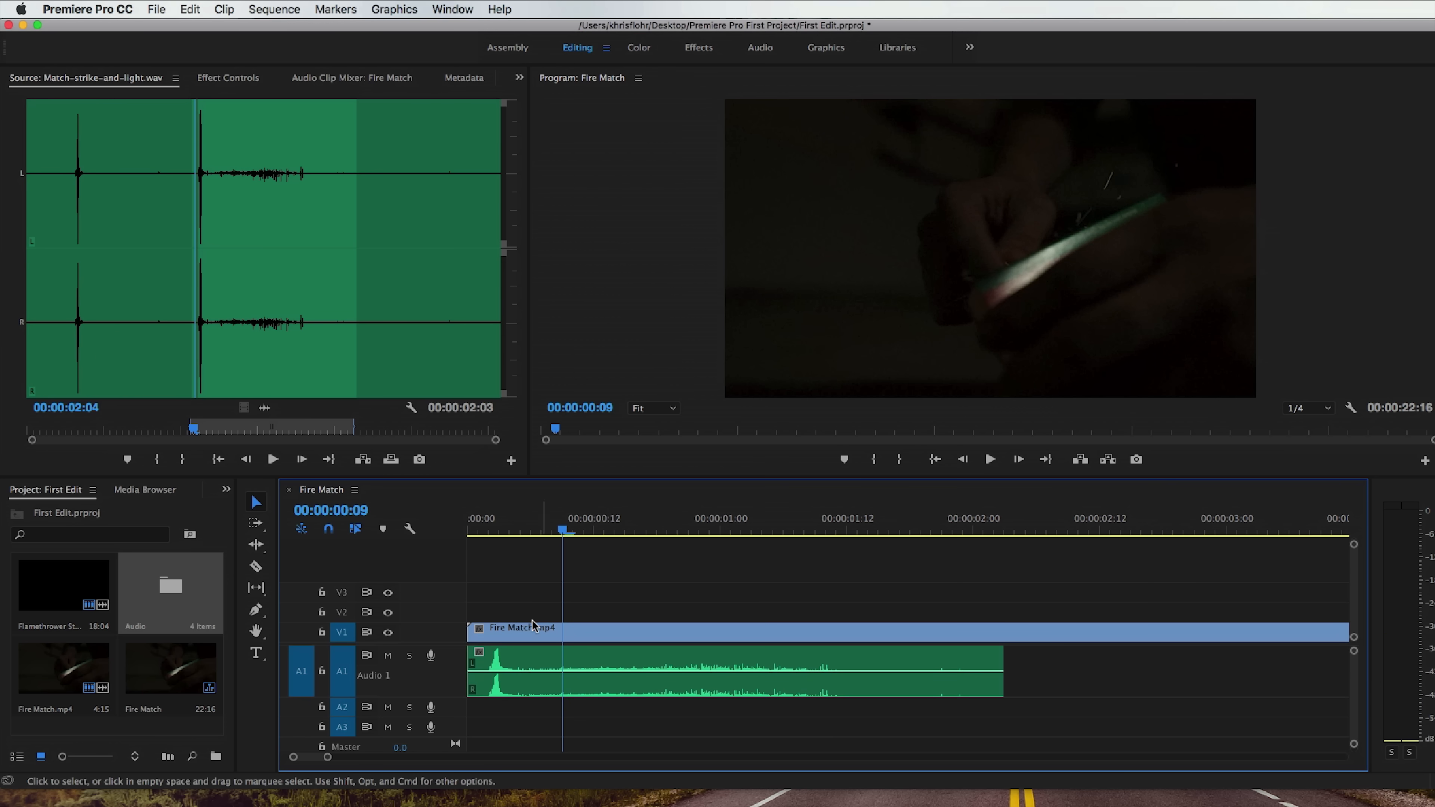
left_click_drag(528, 670, 632, 667)
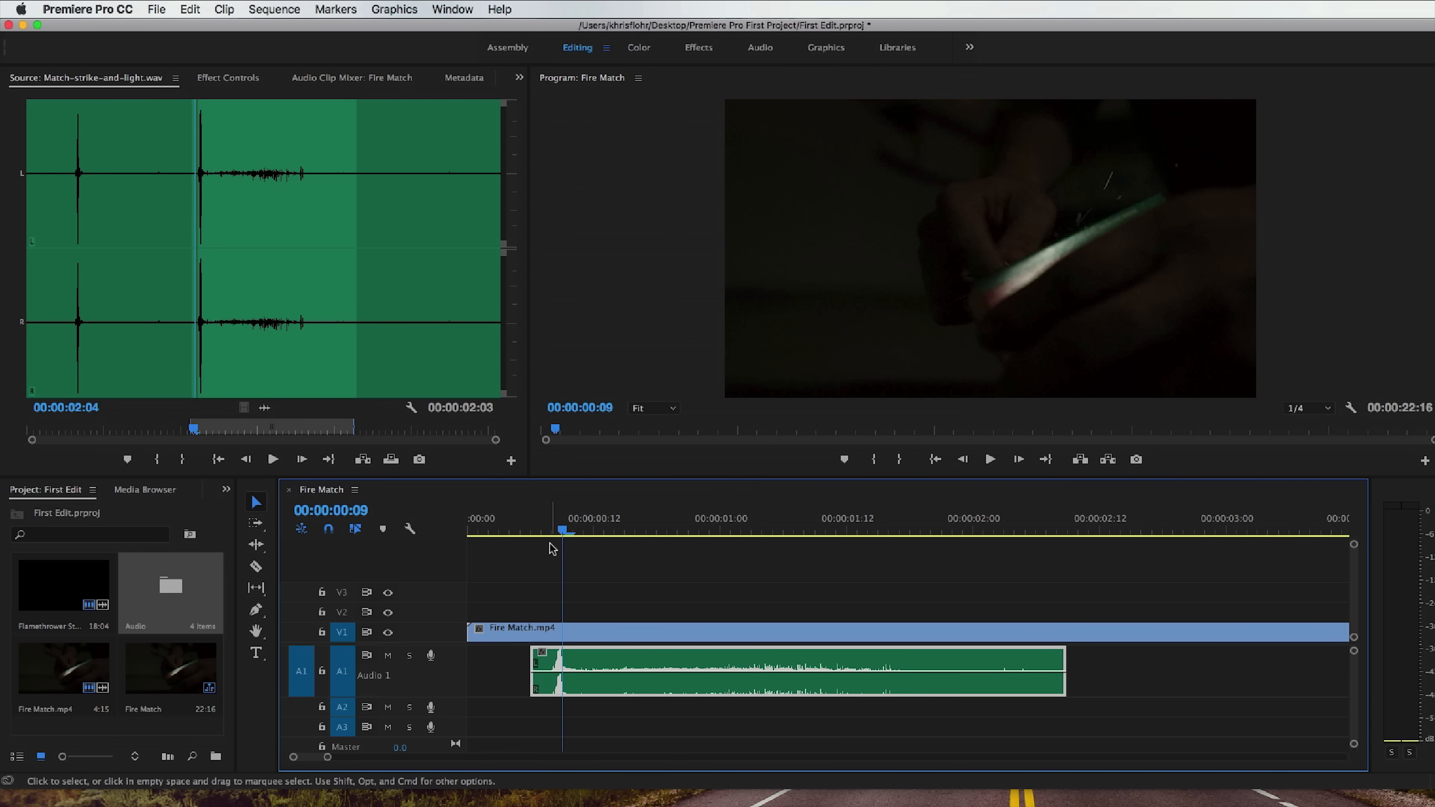
Play the start of the sequence several times to check the match-strike sound's sync with the spark.
mouse_move(561, 531)
left_mouse_down()
mouse_move(542, 531)
mouse_move(624, 531)
mouse_move(480, 531)
mouse_move(545, 536)
left_mouse_up()
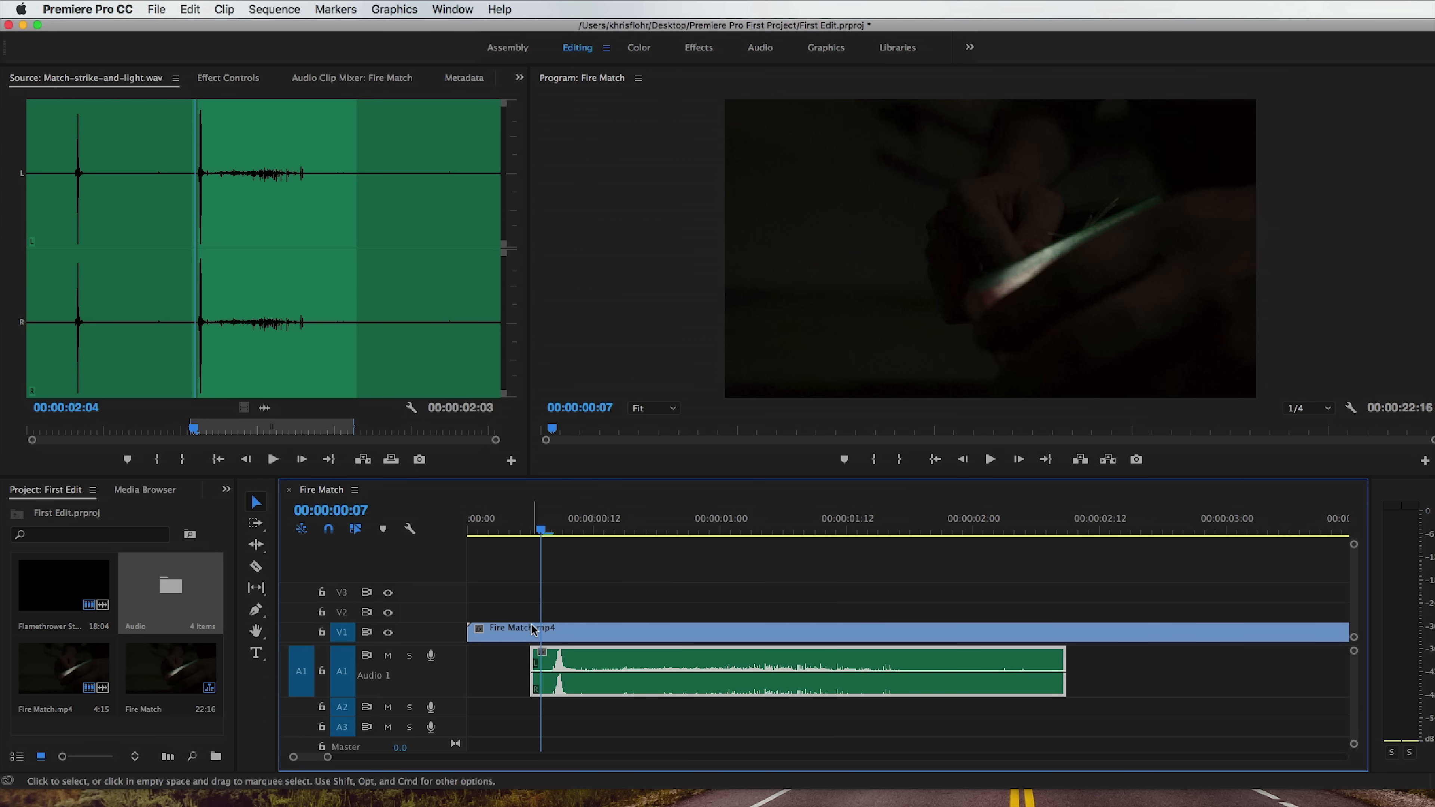
key("space")
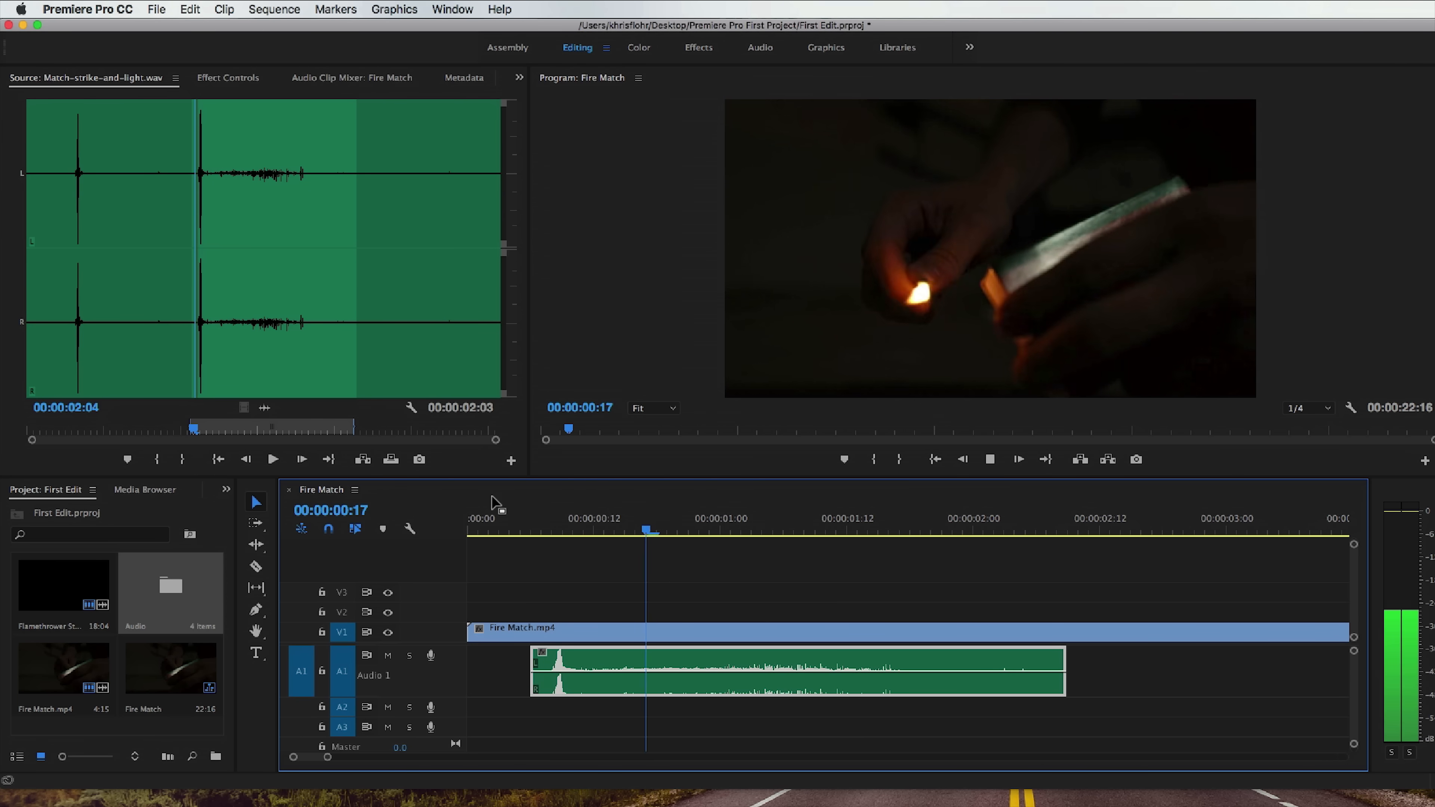
left_click(469, 531)
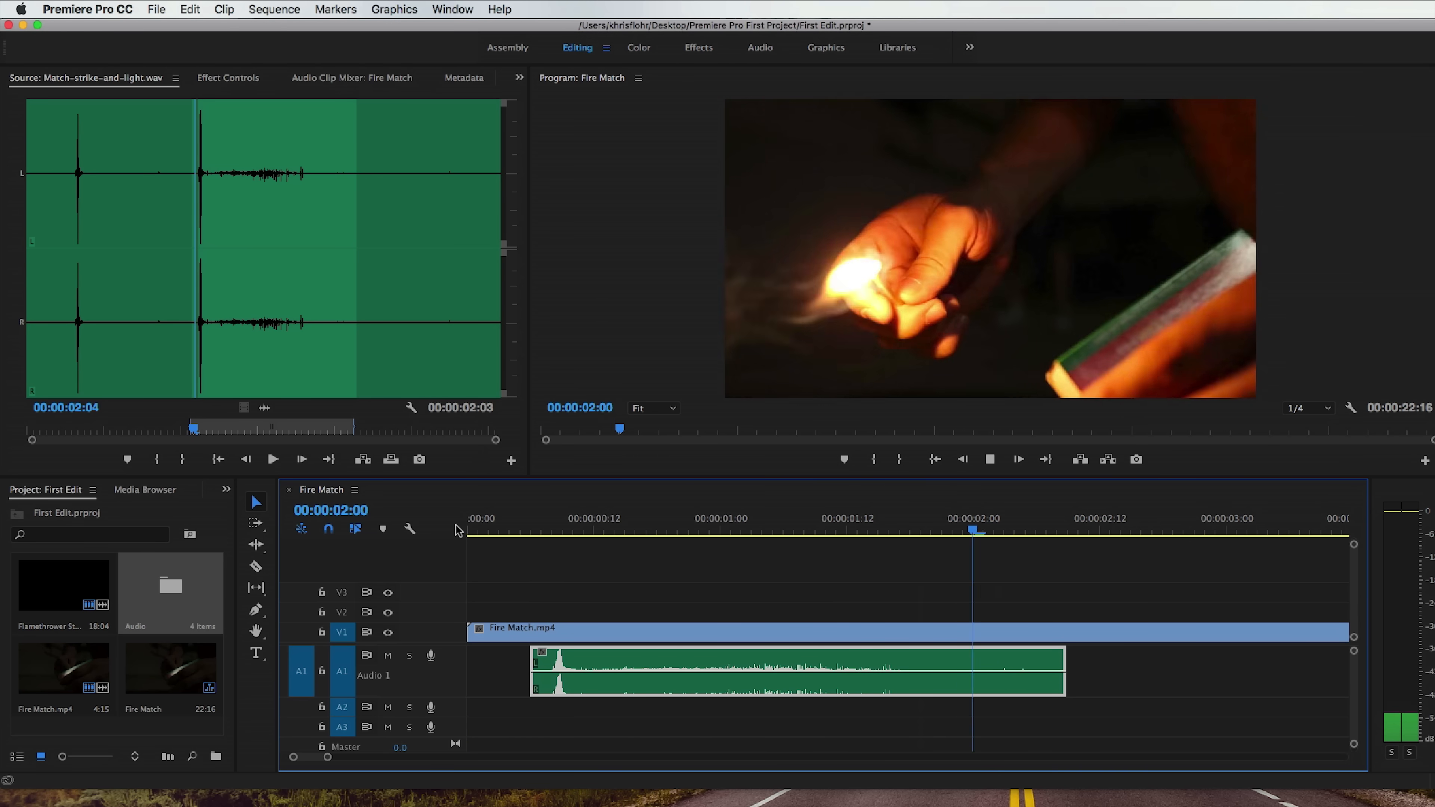
key("space")
left_click(469, 531)
key("space")
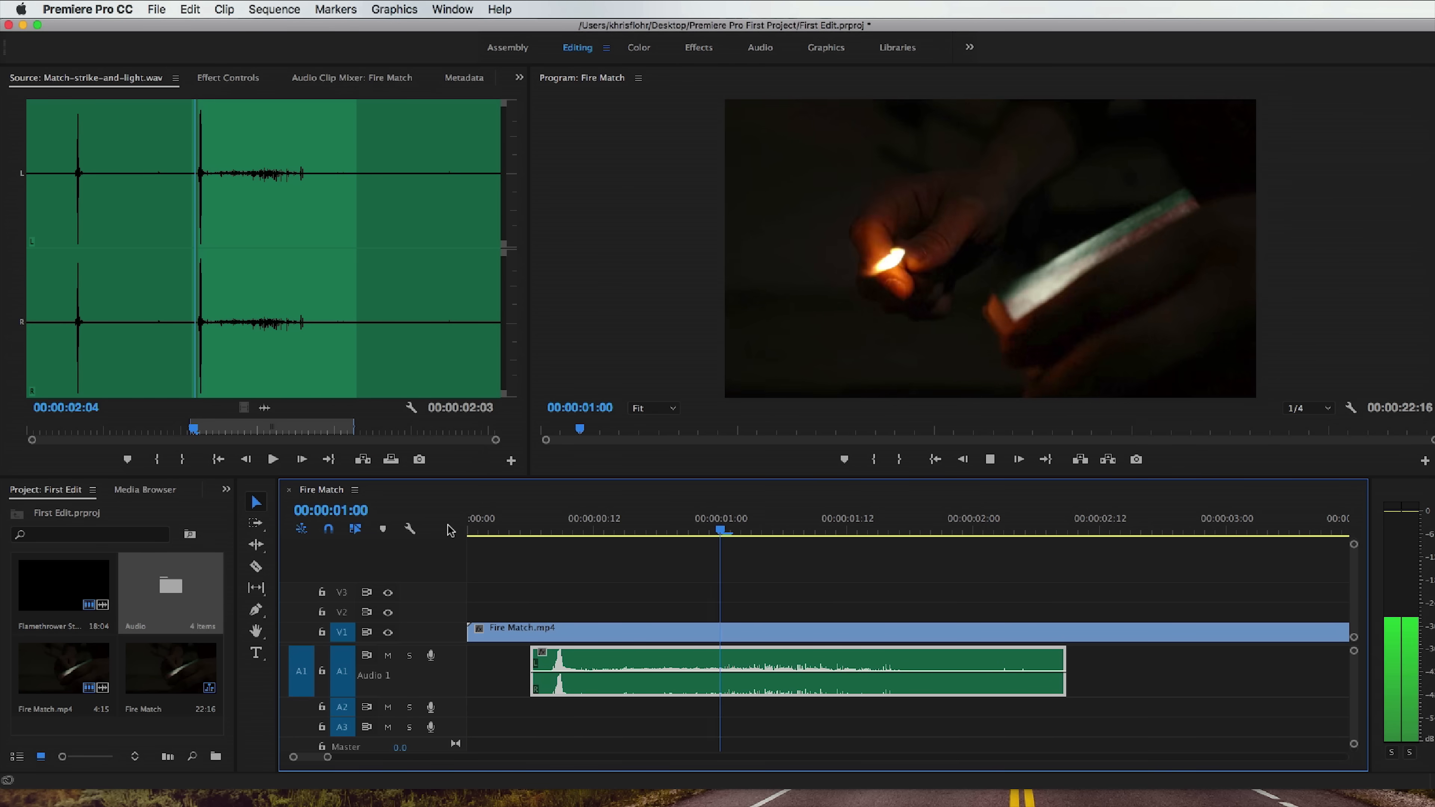
key("space")
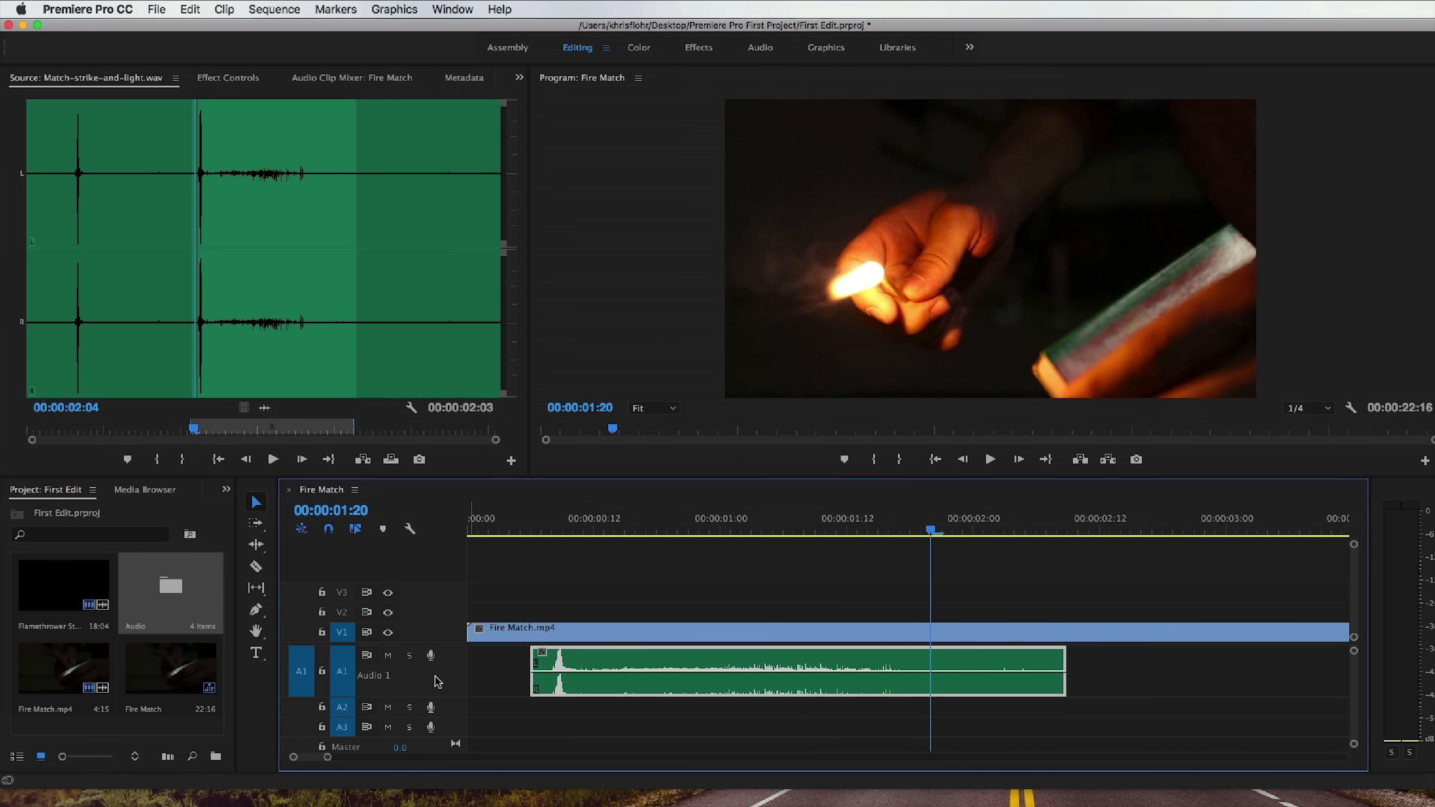
Enlarge the A1 track, lower the match-strike clip's volume level and play it back.
scroll(445, 683, "up", 2)
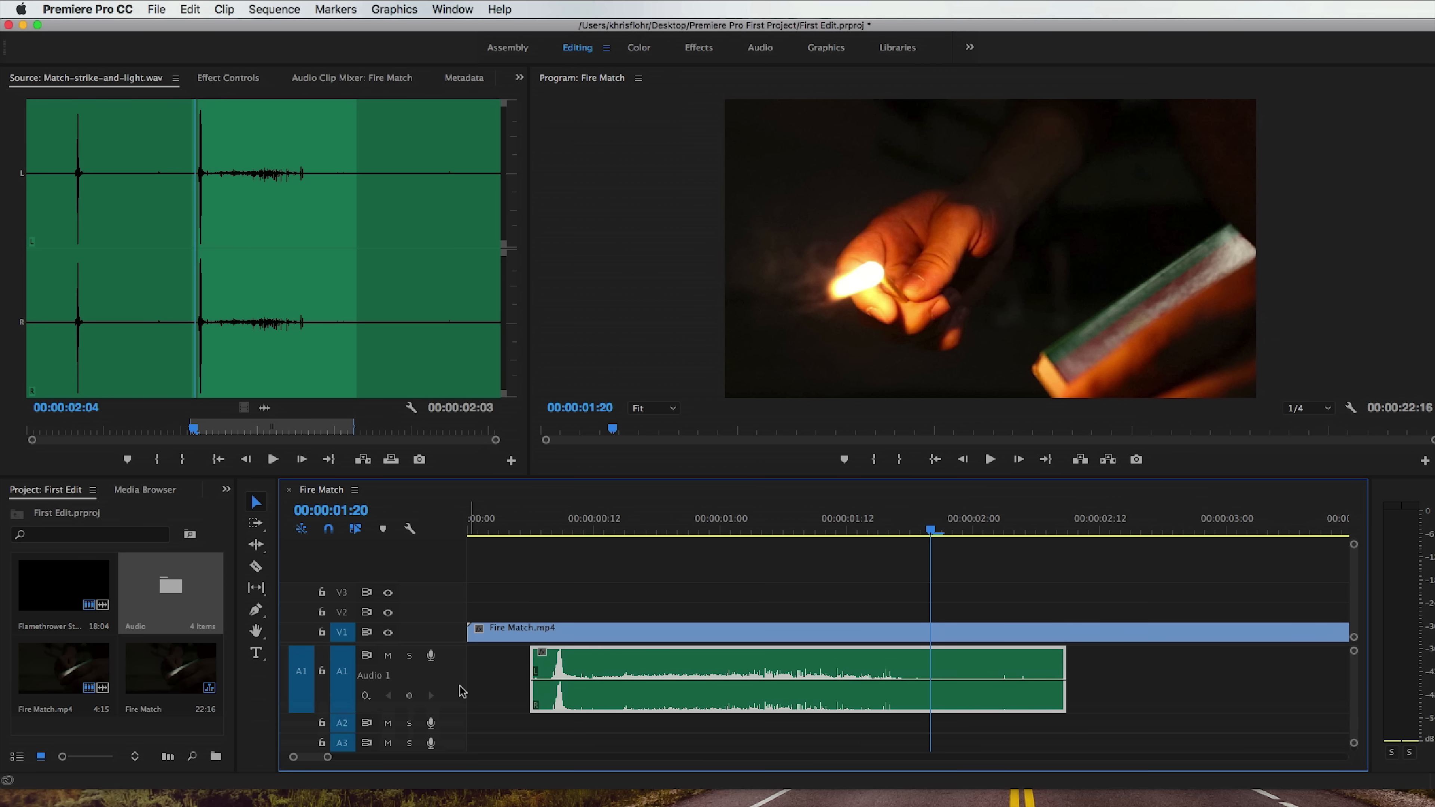
left_click(553, 525)
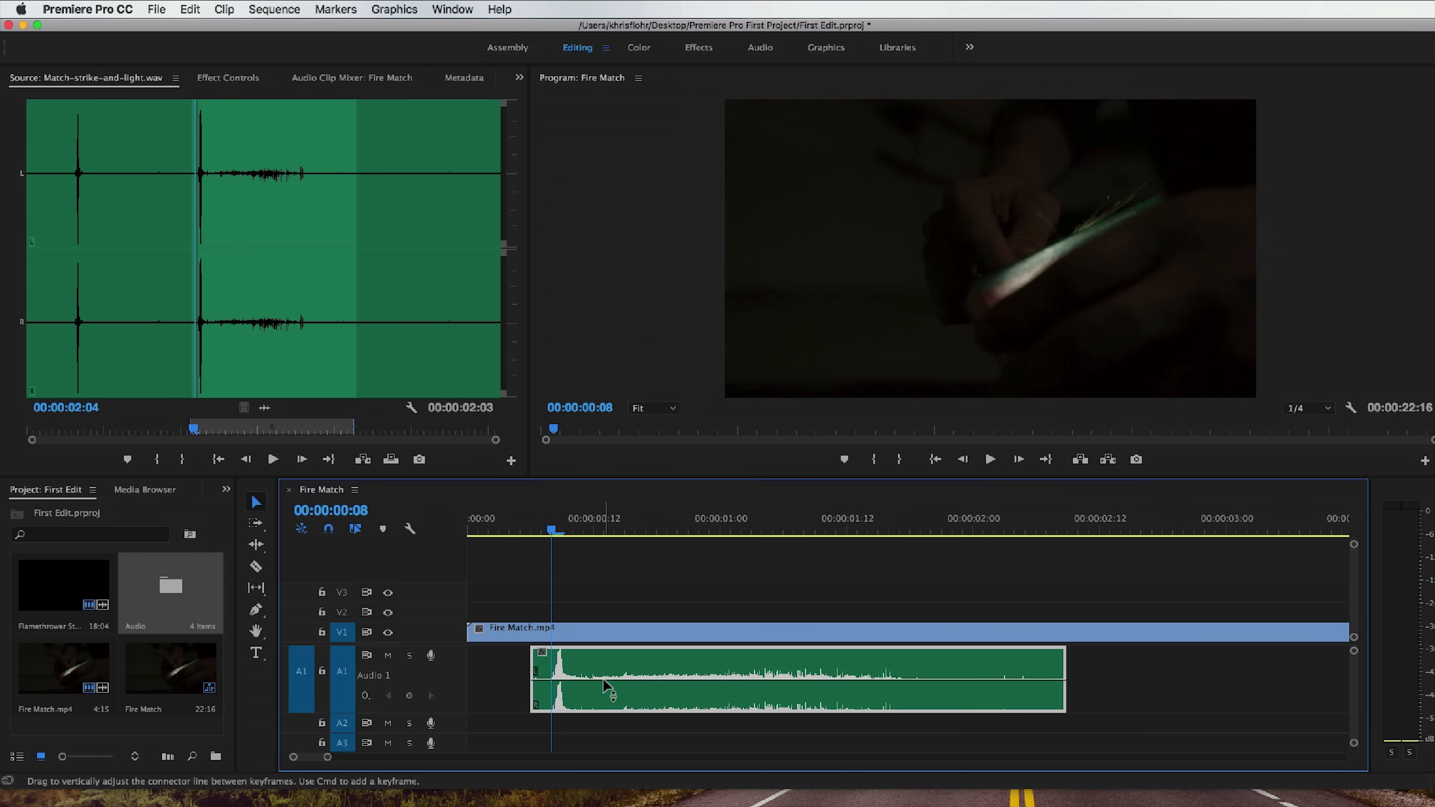
left_click_drag(604, 679, 606, 700)
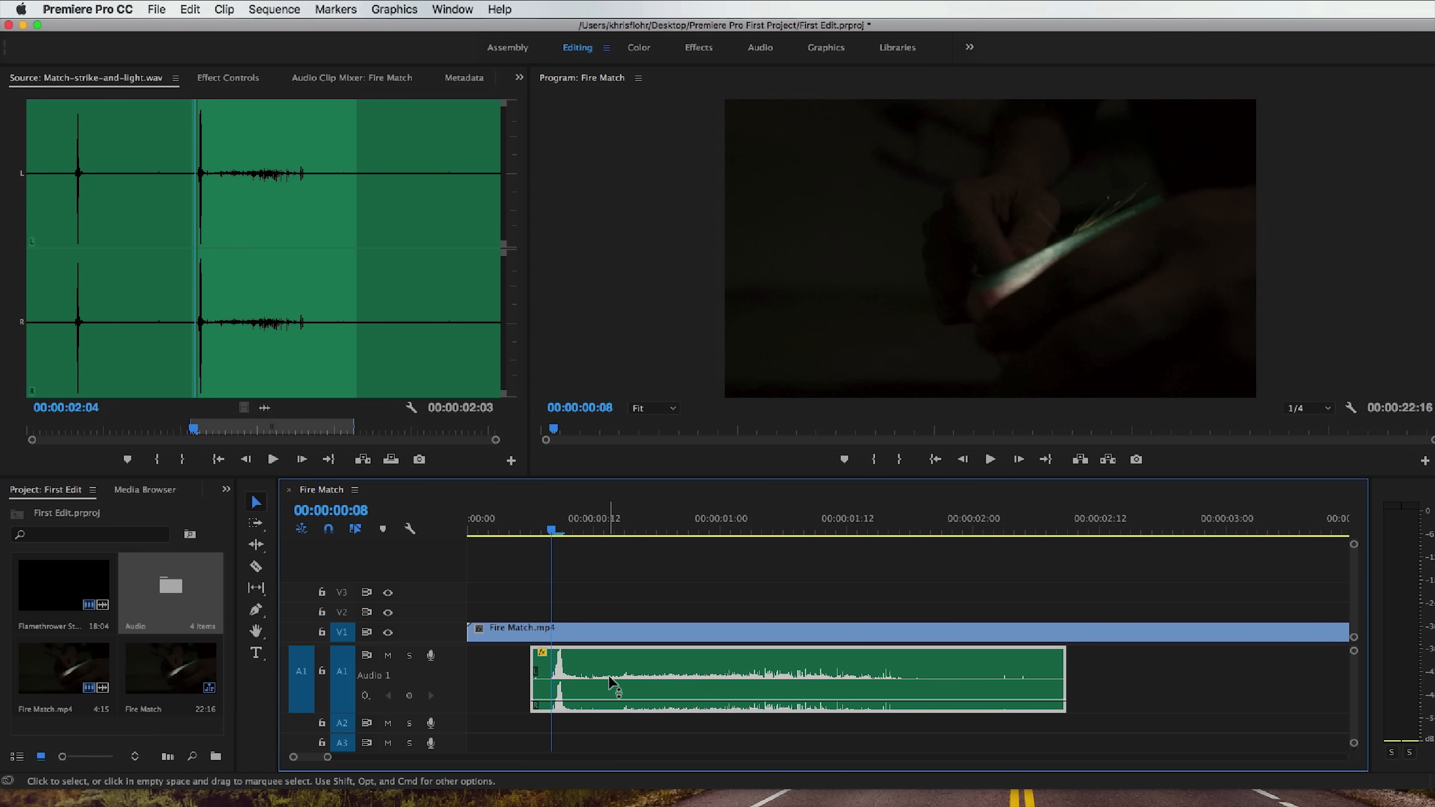
key("space")
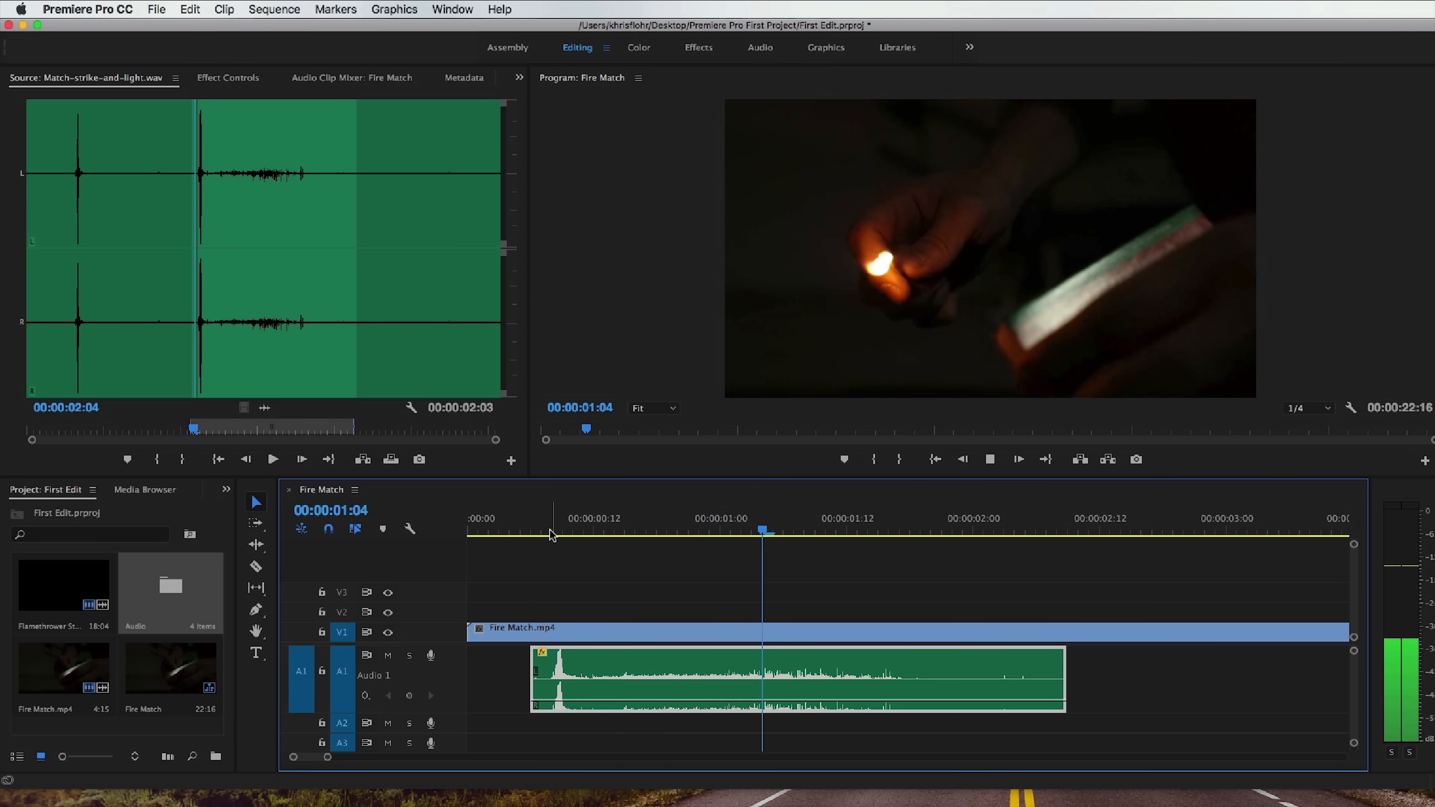
key("space")
Raise the match-strike clip's volume level to 6.02 dB and play the strike again from the clip's start.
left_click_drag(609, 699, 610, 654)
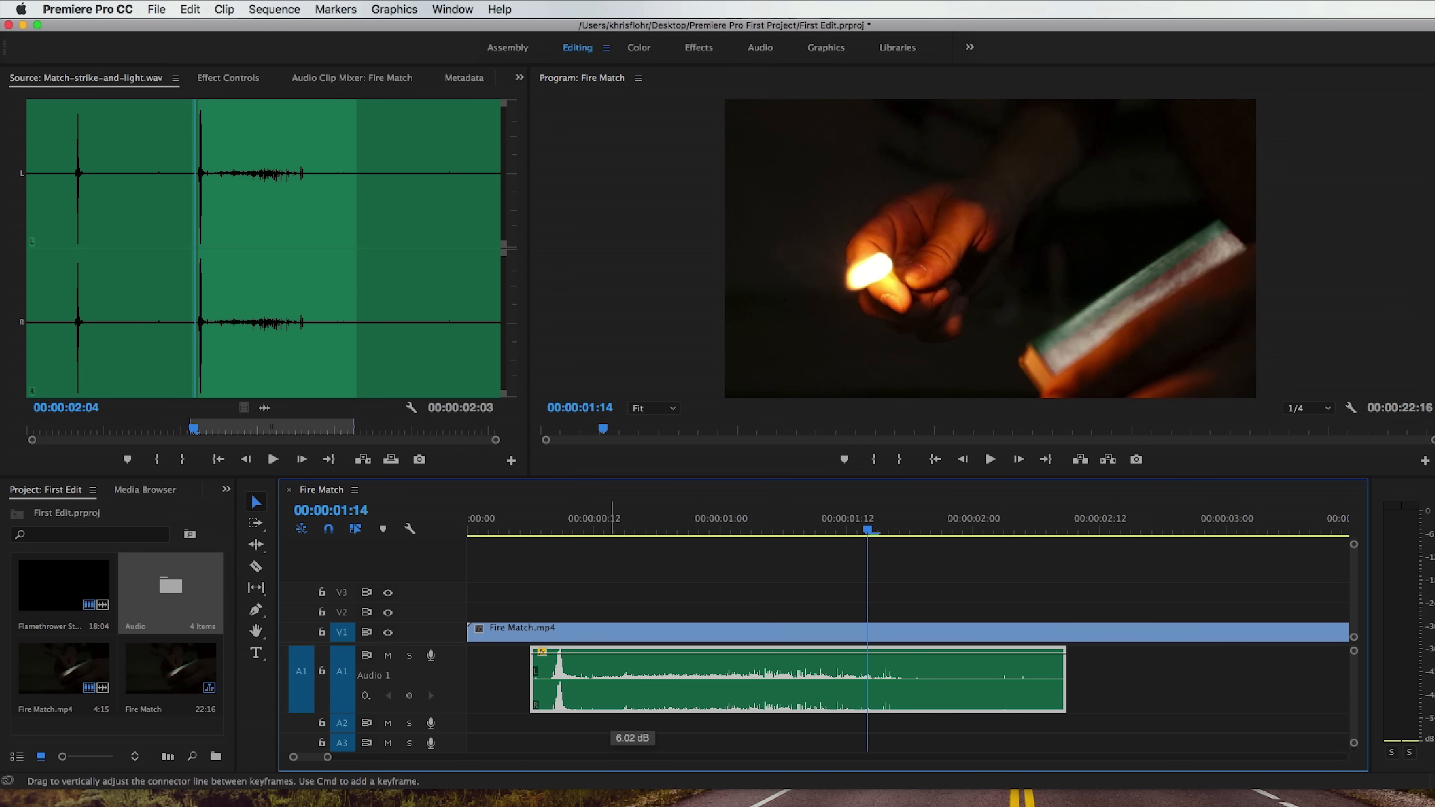
left_click(532, 521)
key("space")
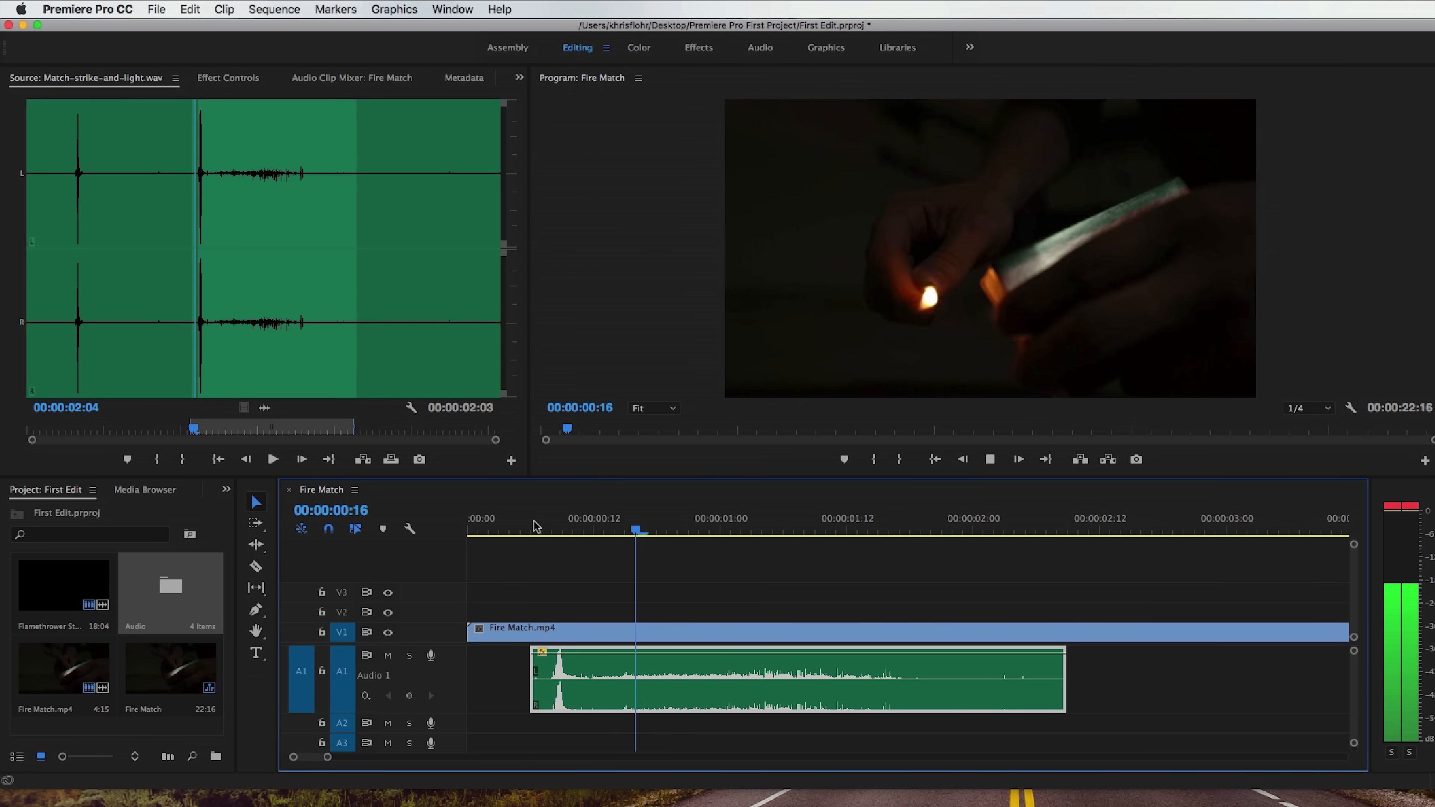
key("space")
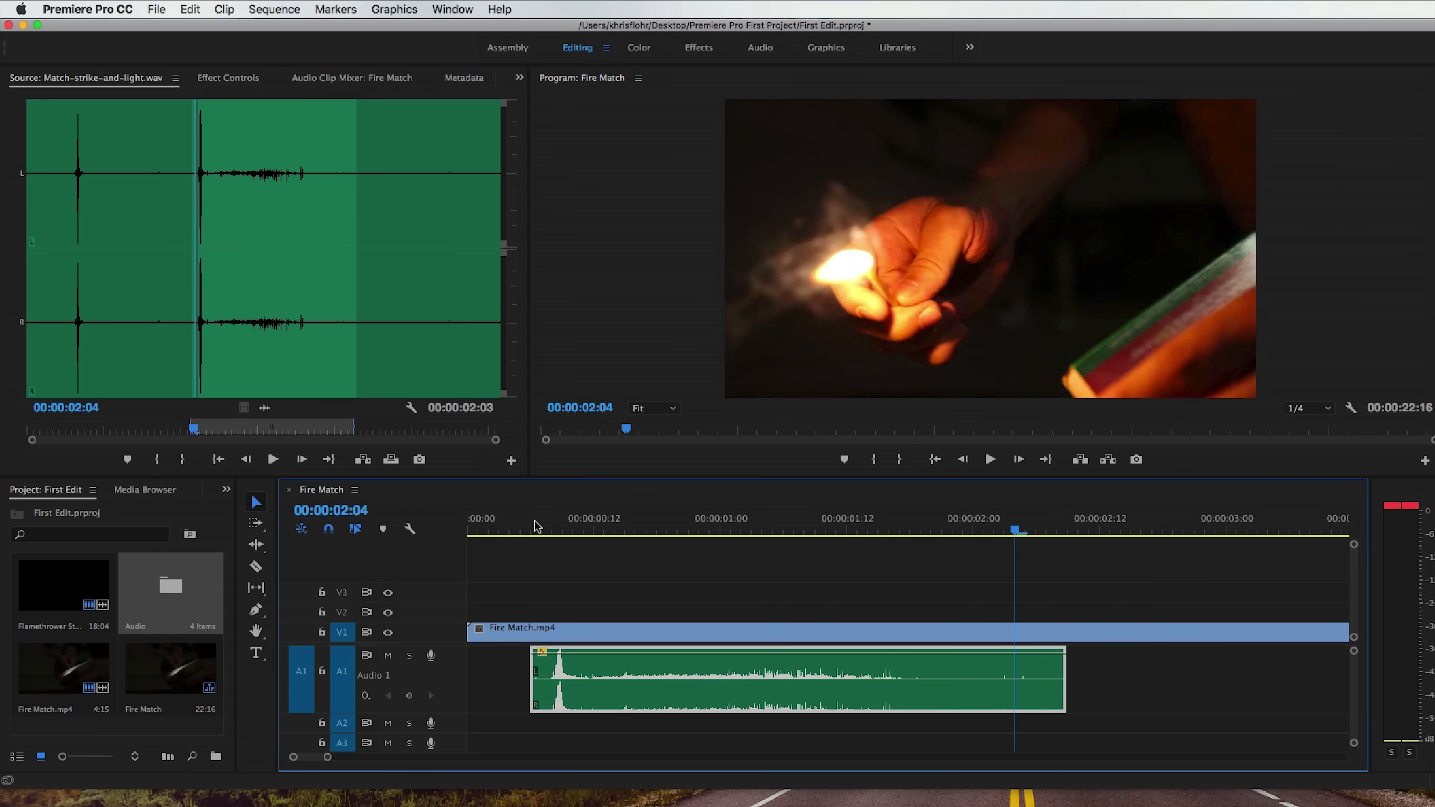
left_click(539, 527)
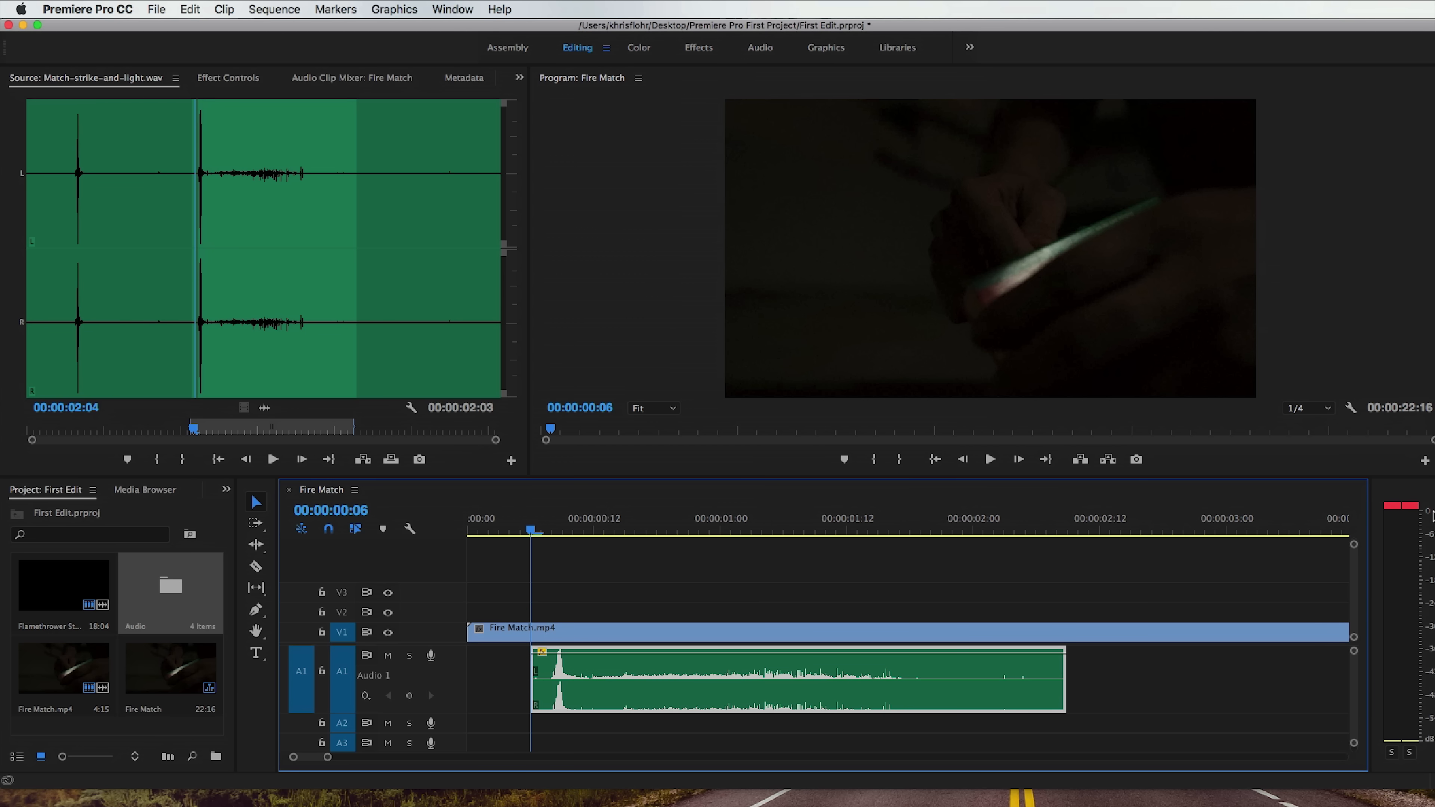
key("space")
key("space")
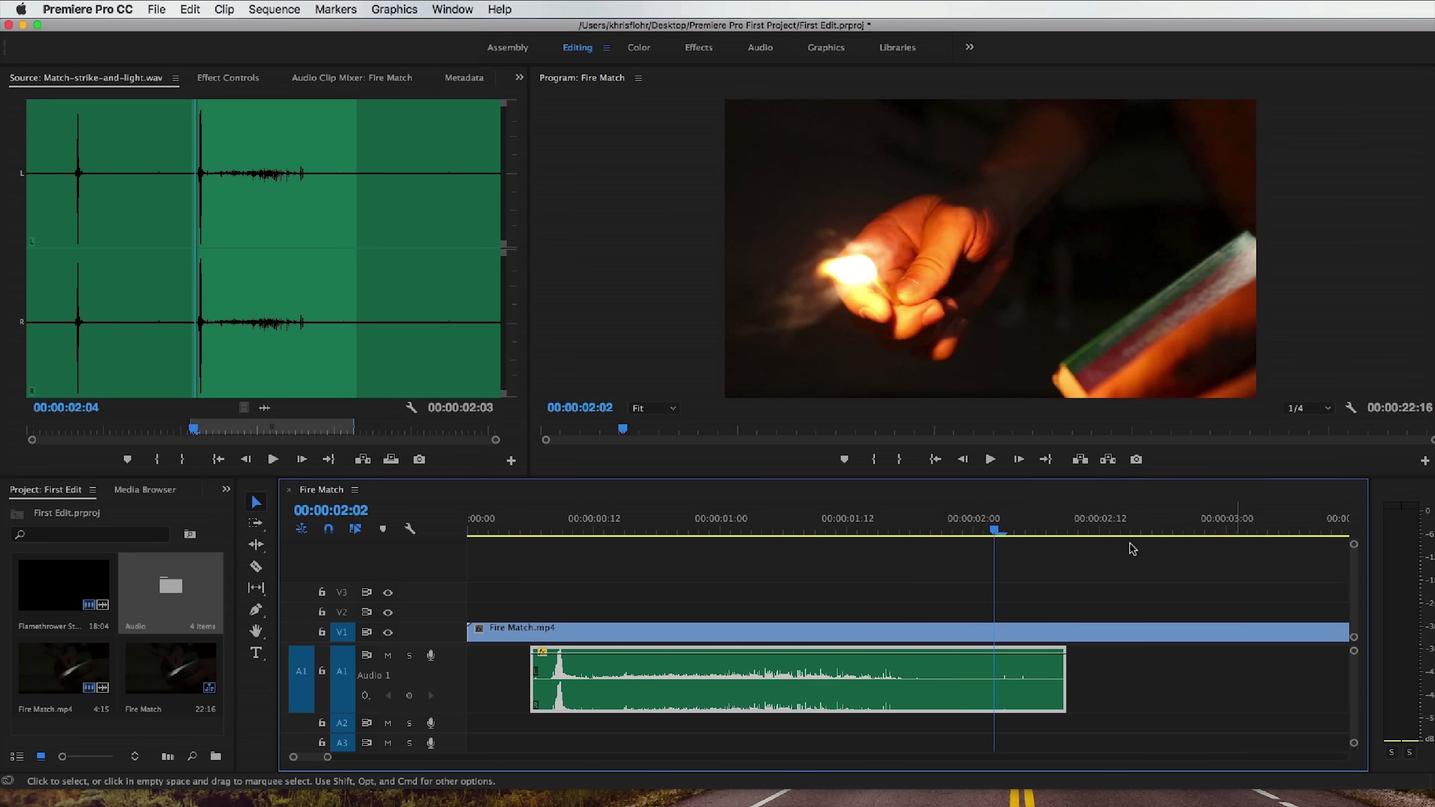
Add two volume keyframes just after the match-strike peak near 00:00:00:11, lower the first to create a ramp, and play it back.
left_click(574, 530)
left_click_drag(576, 527, 584, 530)
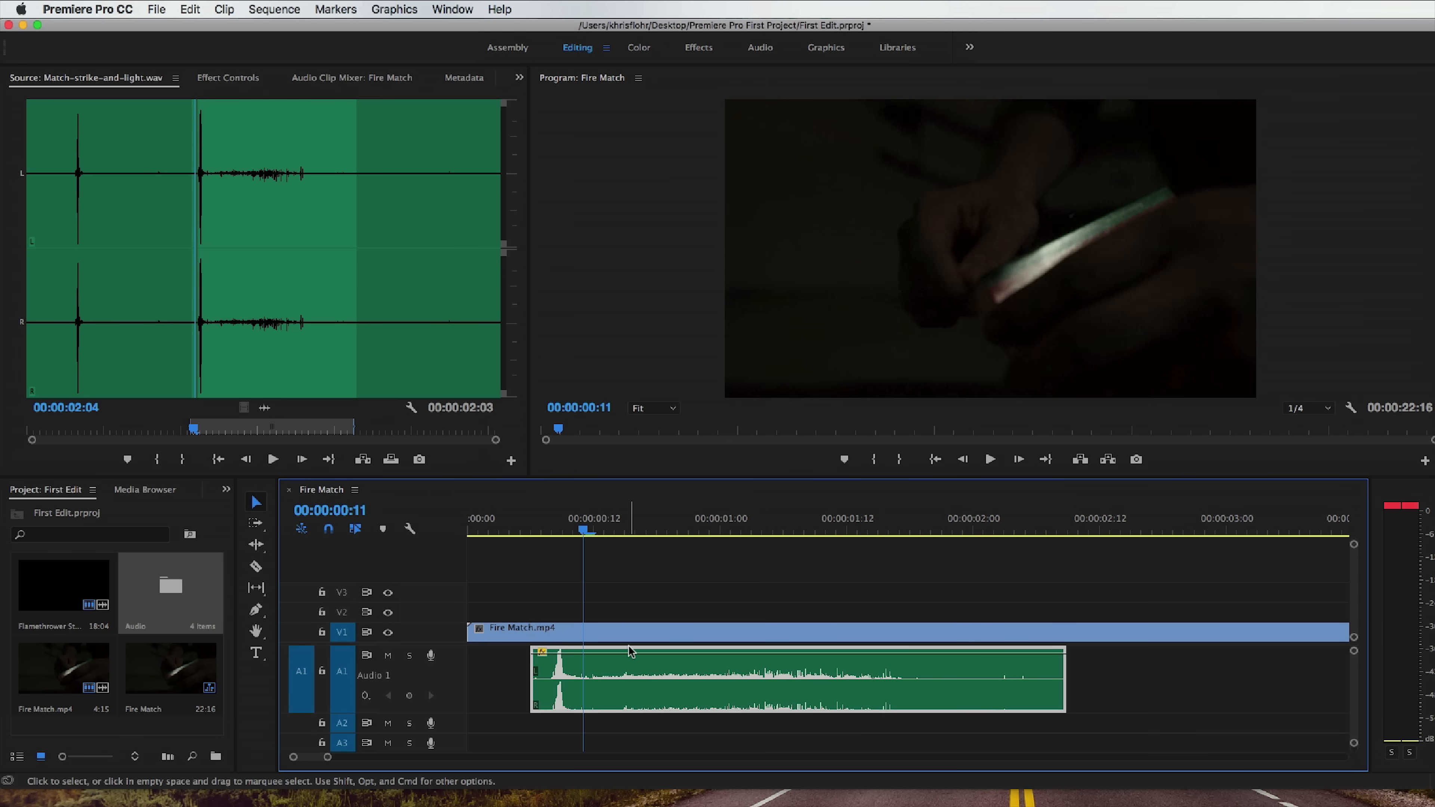
left_click(580, 653, "super")
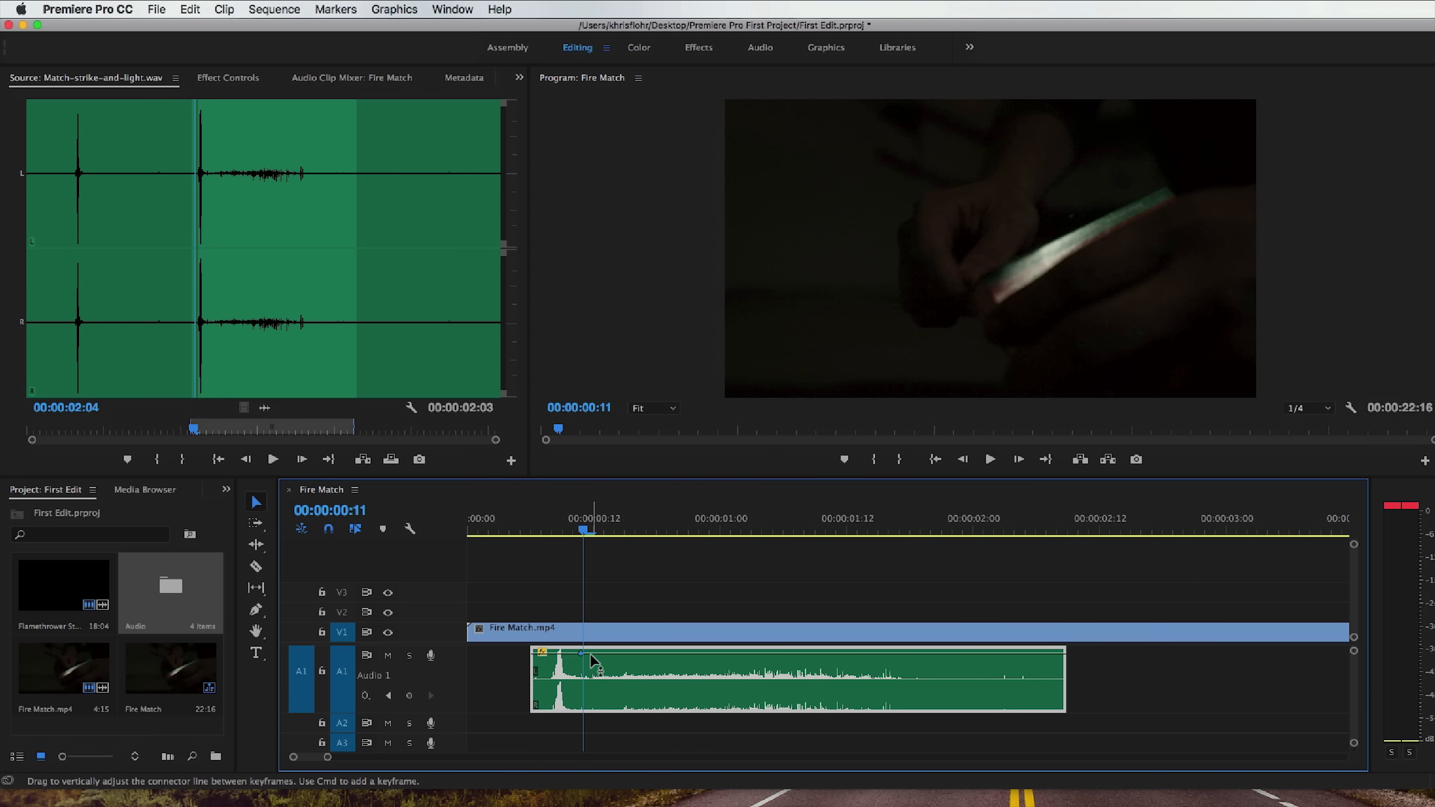
left_click(592, 654, "super")
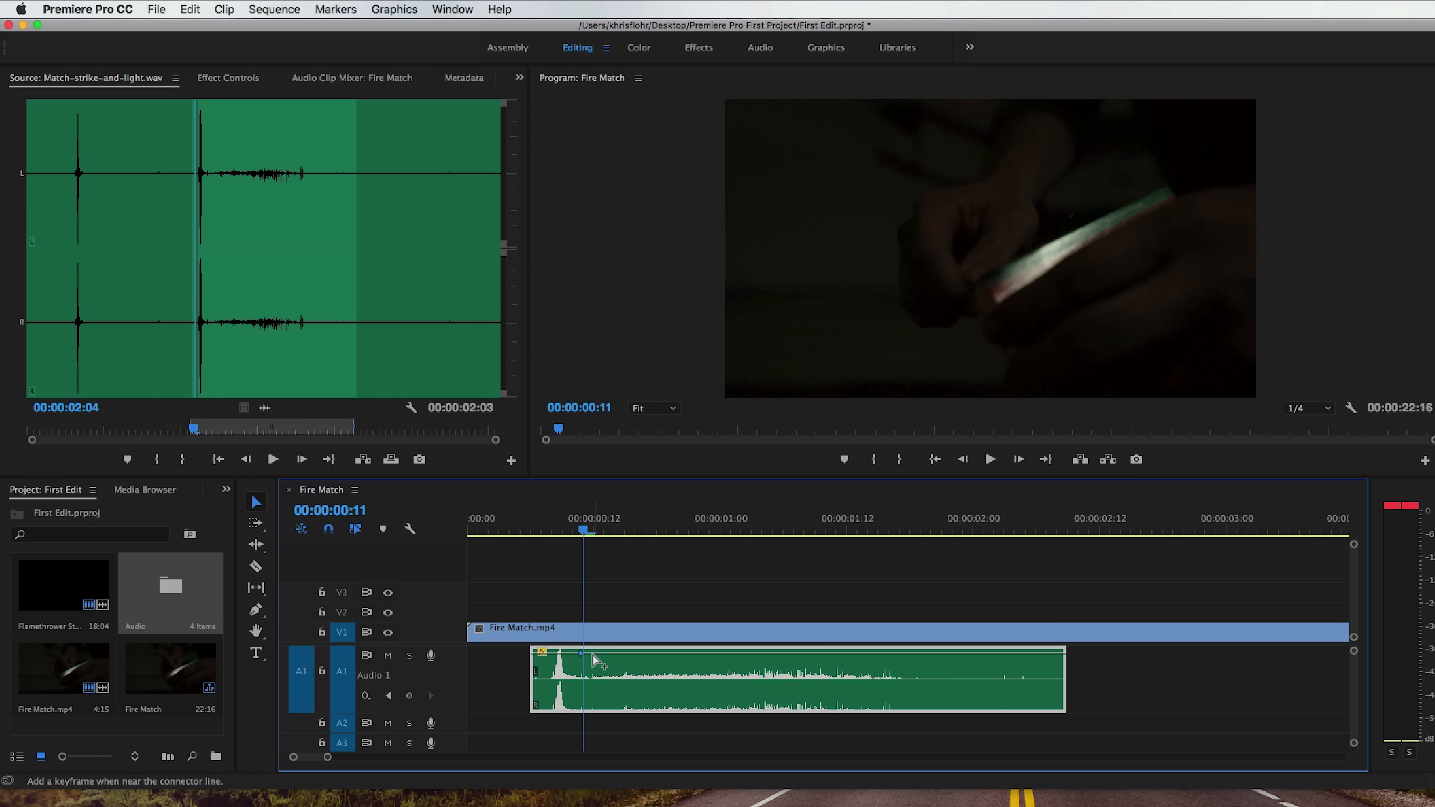
left_click_drag(581, 653, 580, 681)
left_click(531, 530)
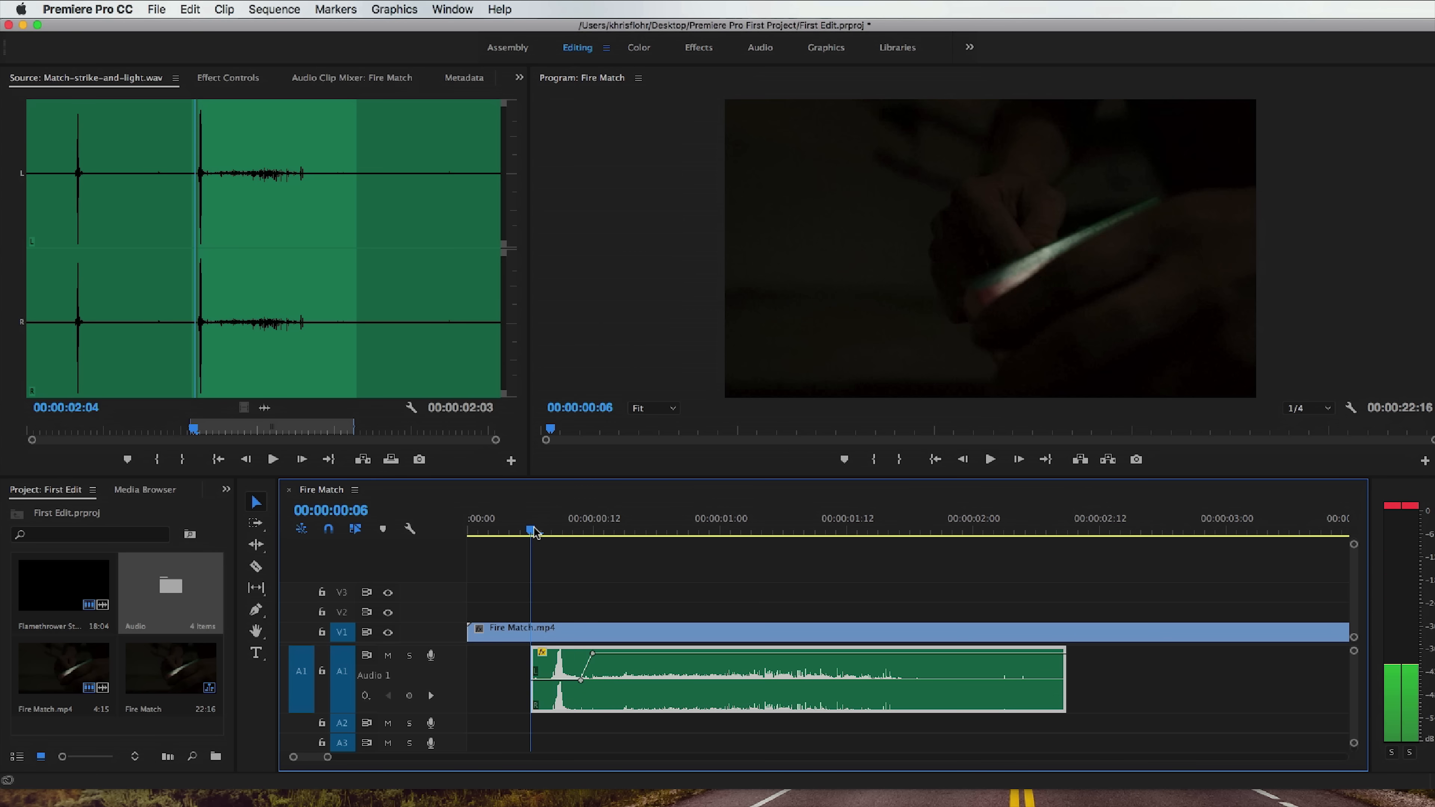
key("space")
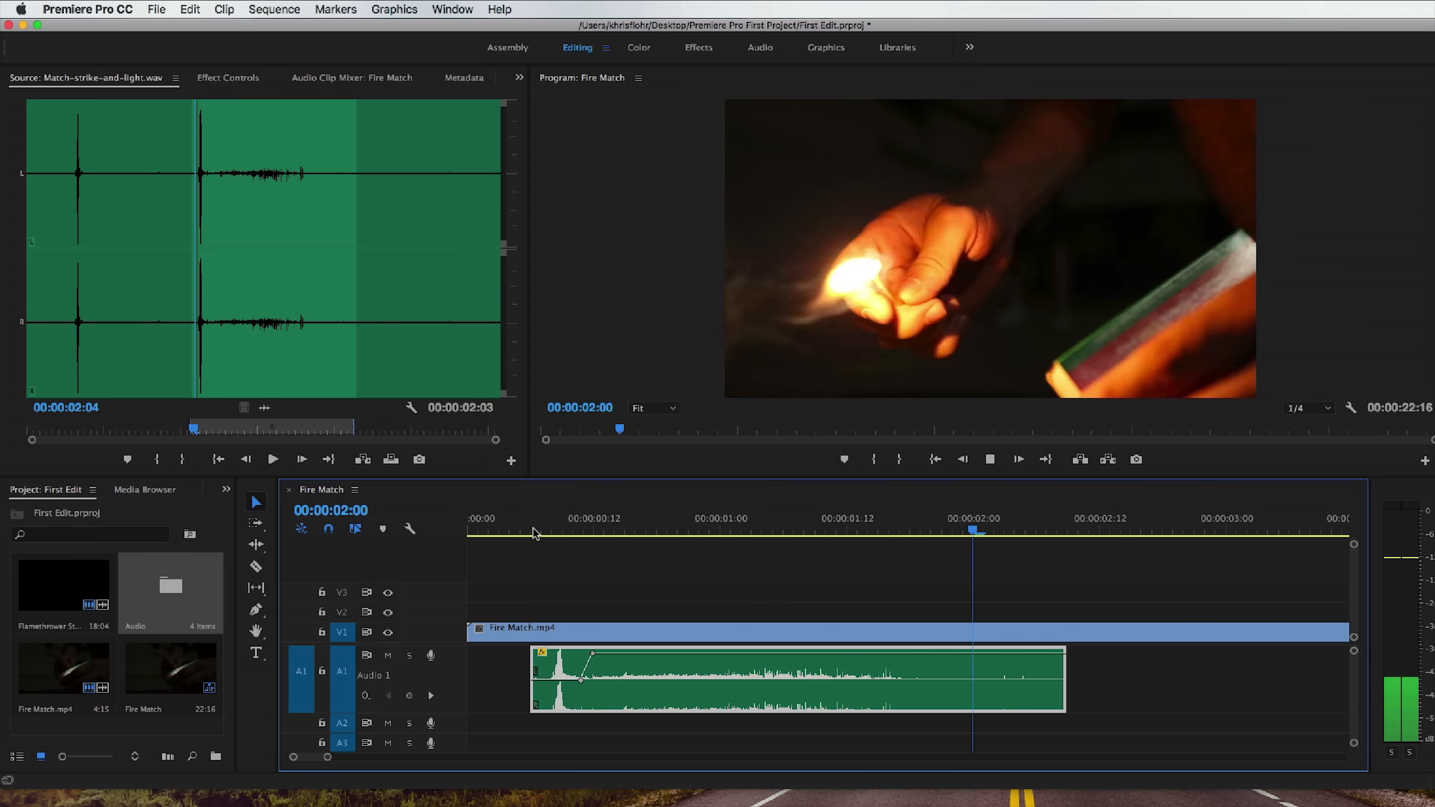
key("space")
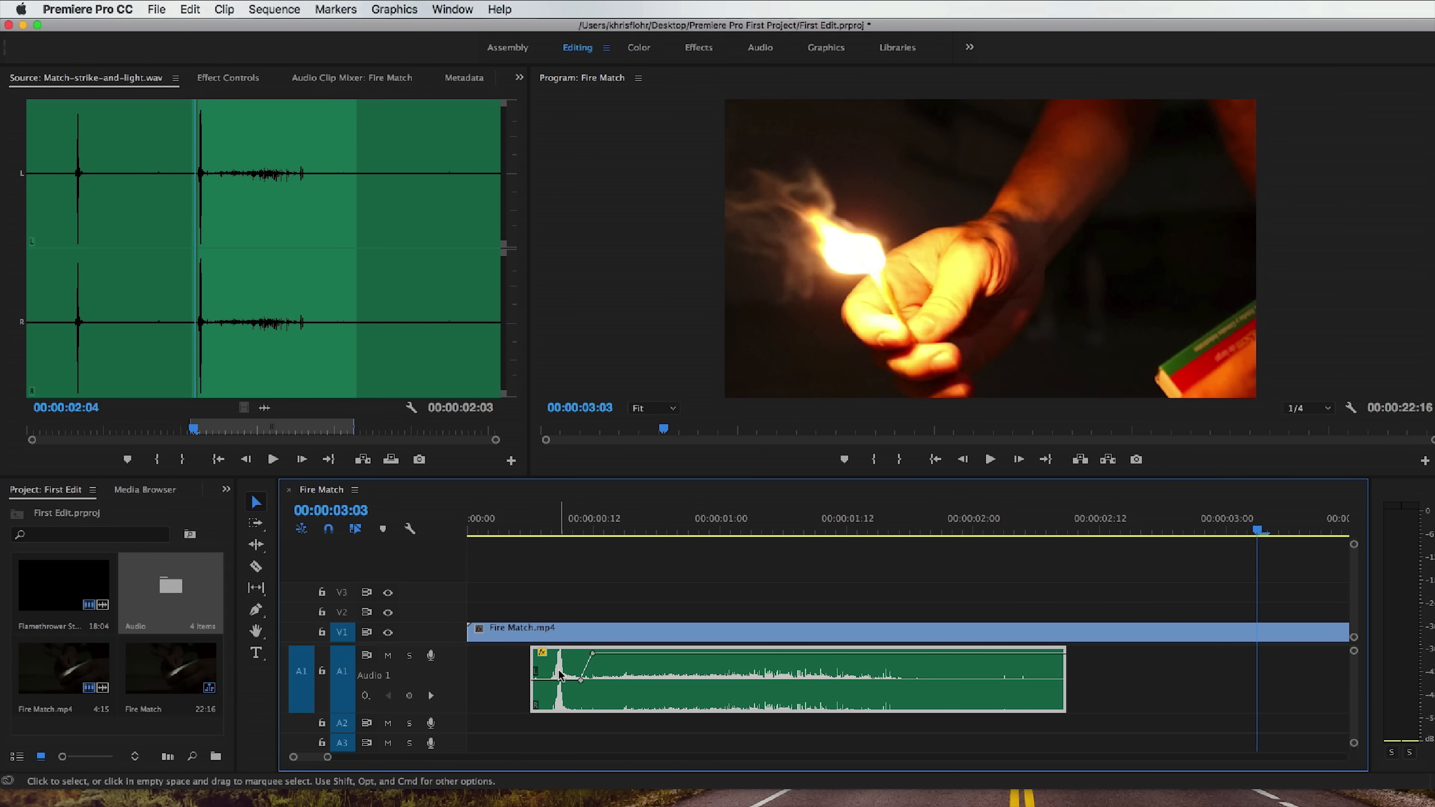
Open the Audio bin and play the start of Flamethrower Stunt.mp4, parking the playhead on the ignition at 00:00:04:14.
left_click_drag(328, 758, 368, 757)
key("space")
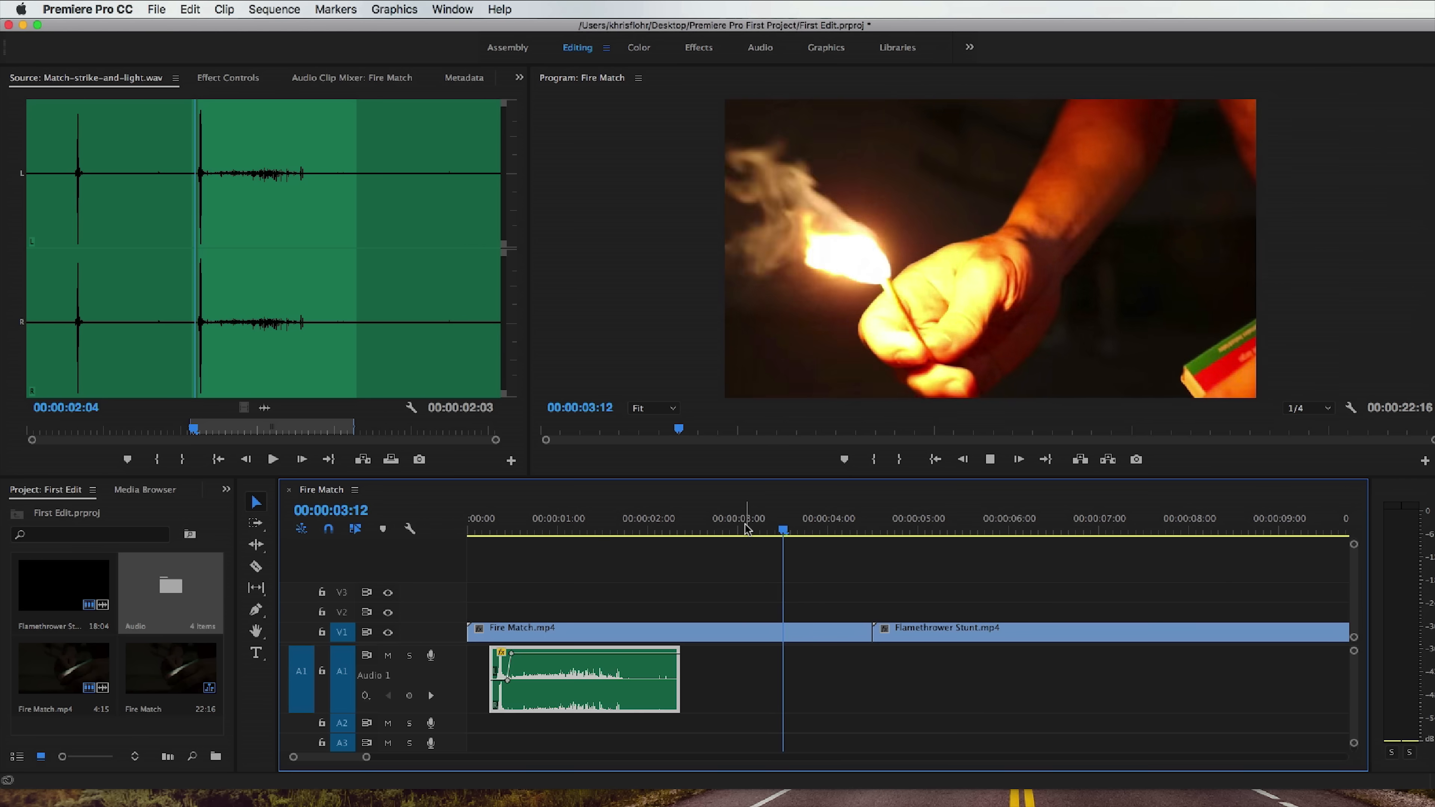
key("space")
left_click(878, 530)
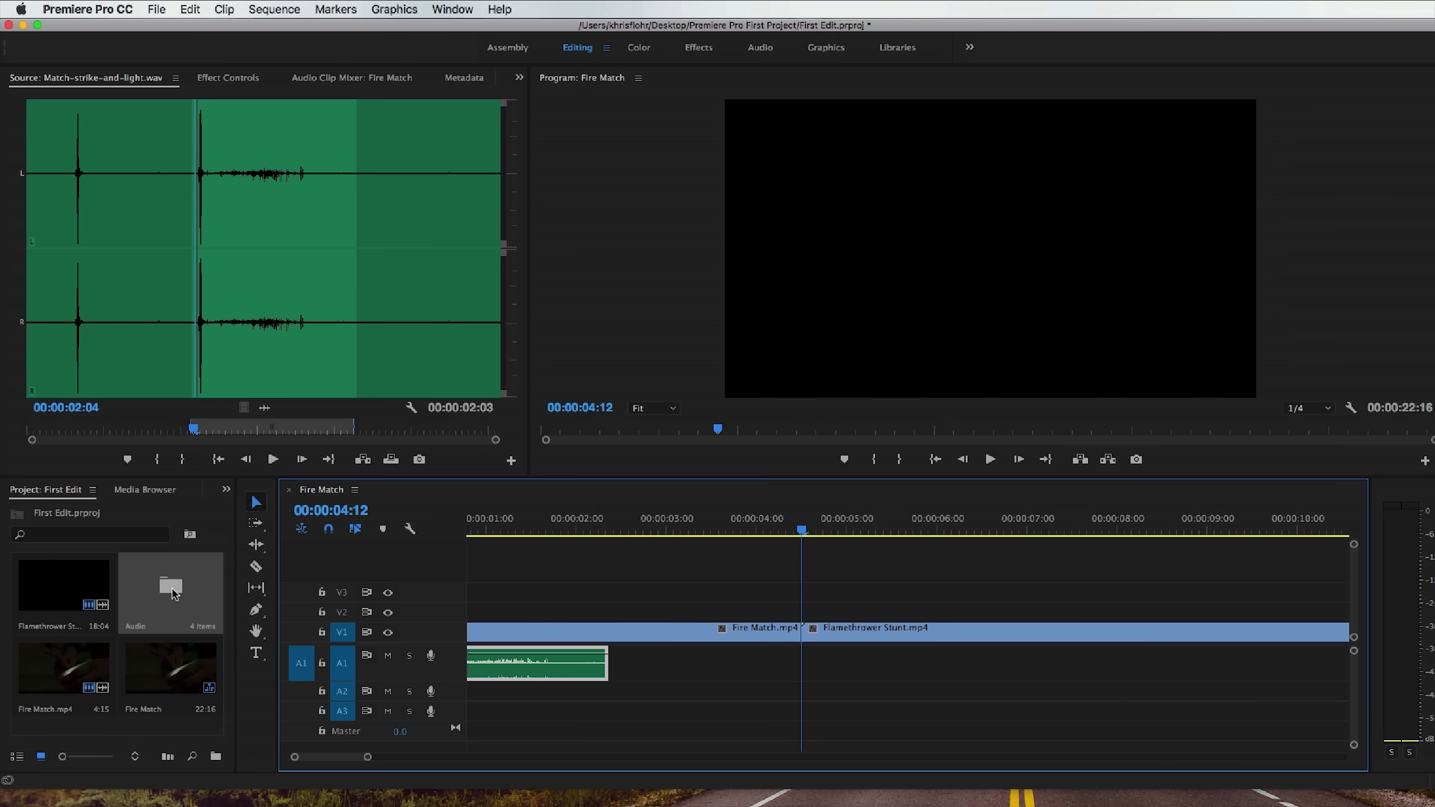
double_click(173, 592)
mouse_move(819, 531)
left_mouse_down()
mouse_move(783, 530)
mouse_move(840, 531)
mouse_move(817, 533)
left_mouse_up()
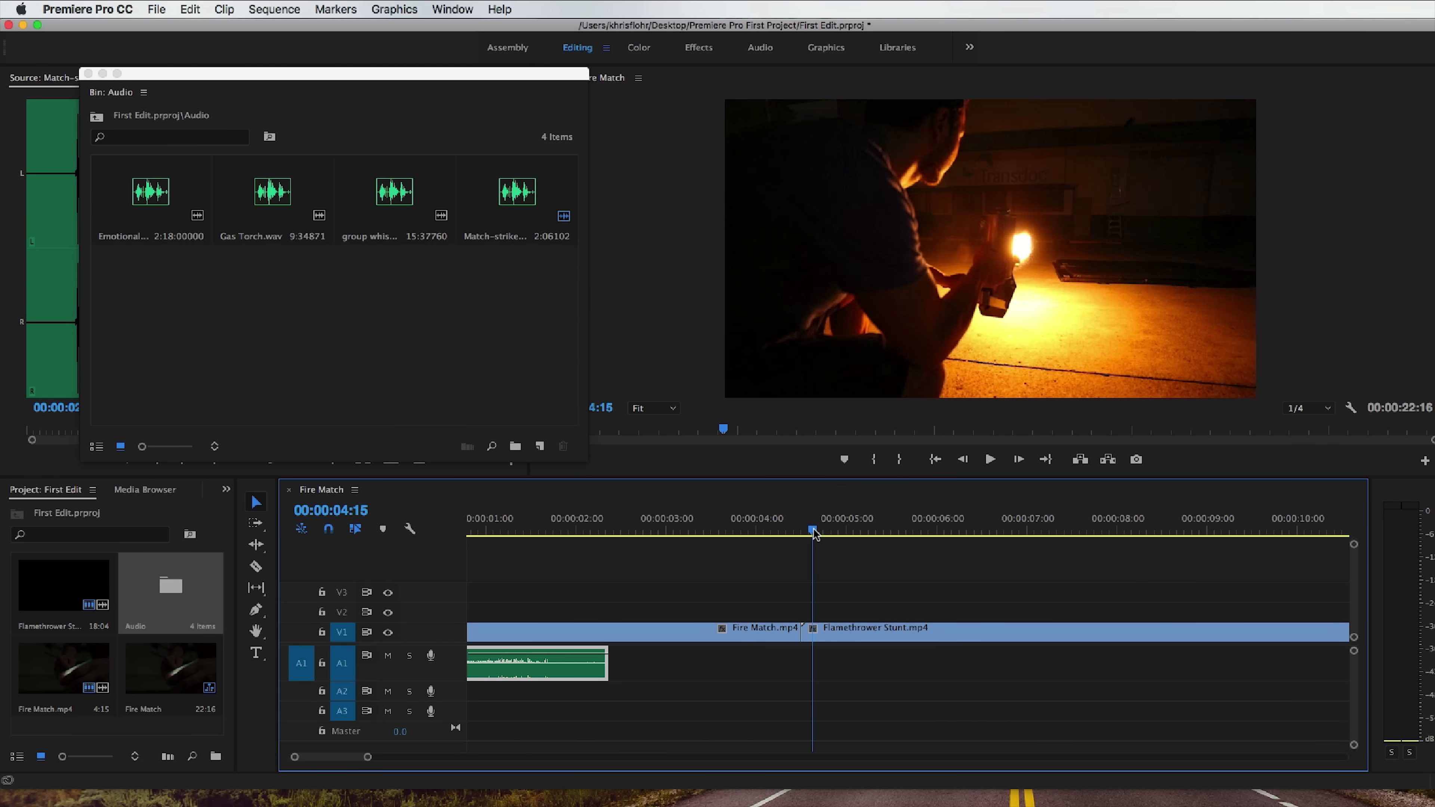
key("space")
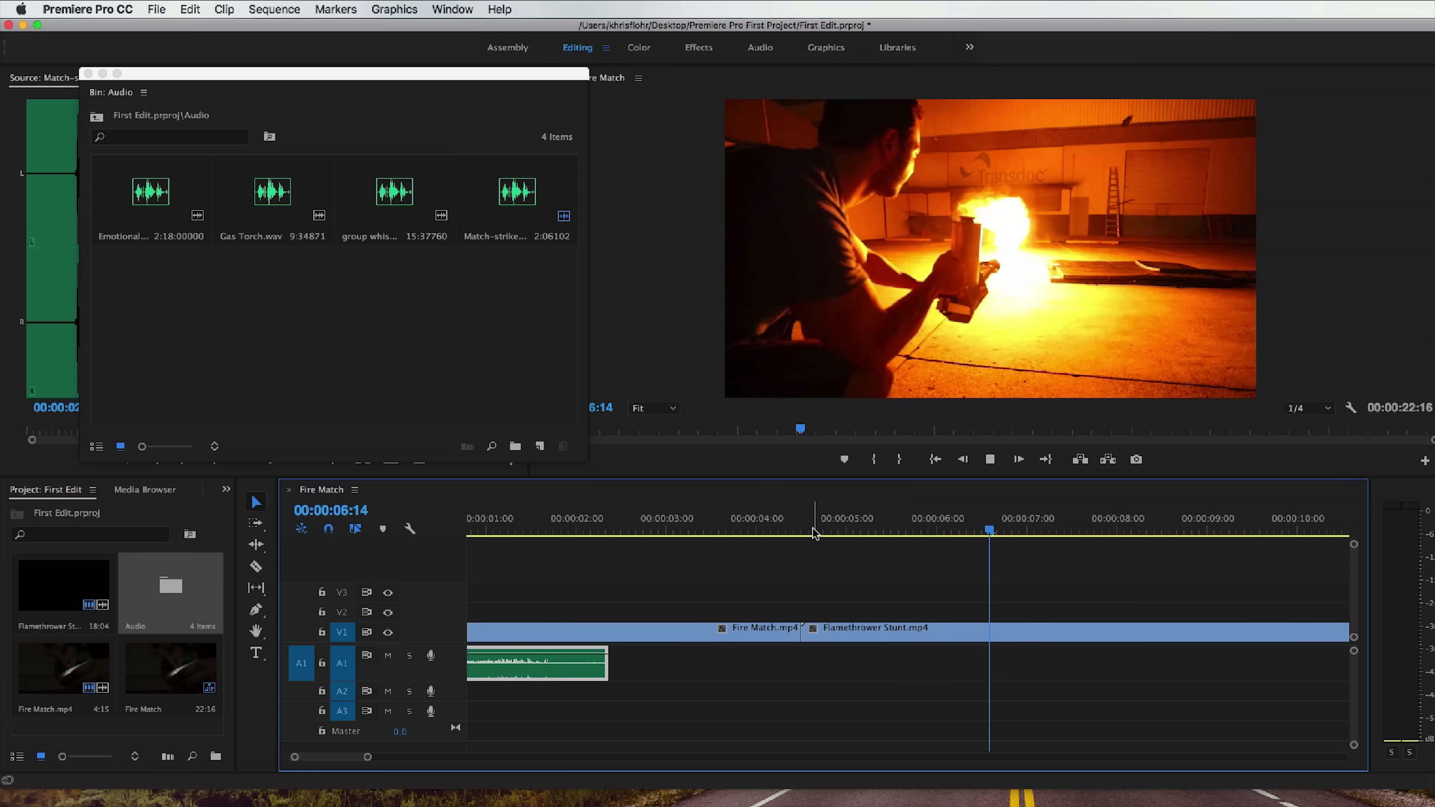
left_click(989, 461)
left_click(807, 529)
left_click_drag(807, 529, 811, 526)
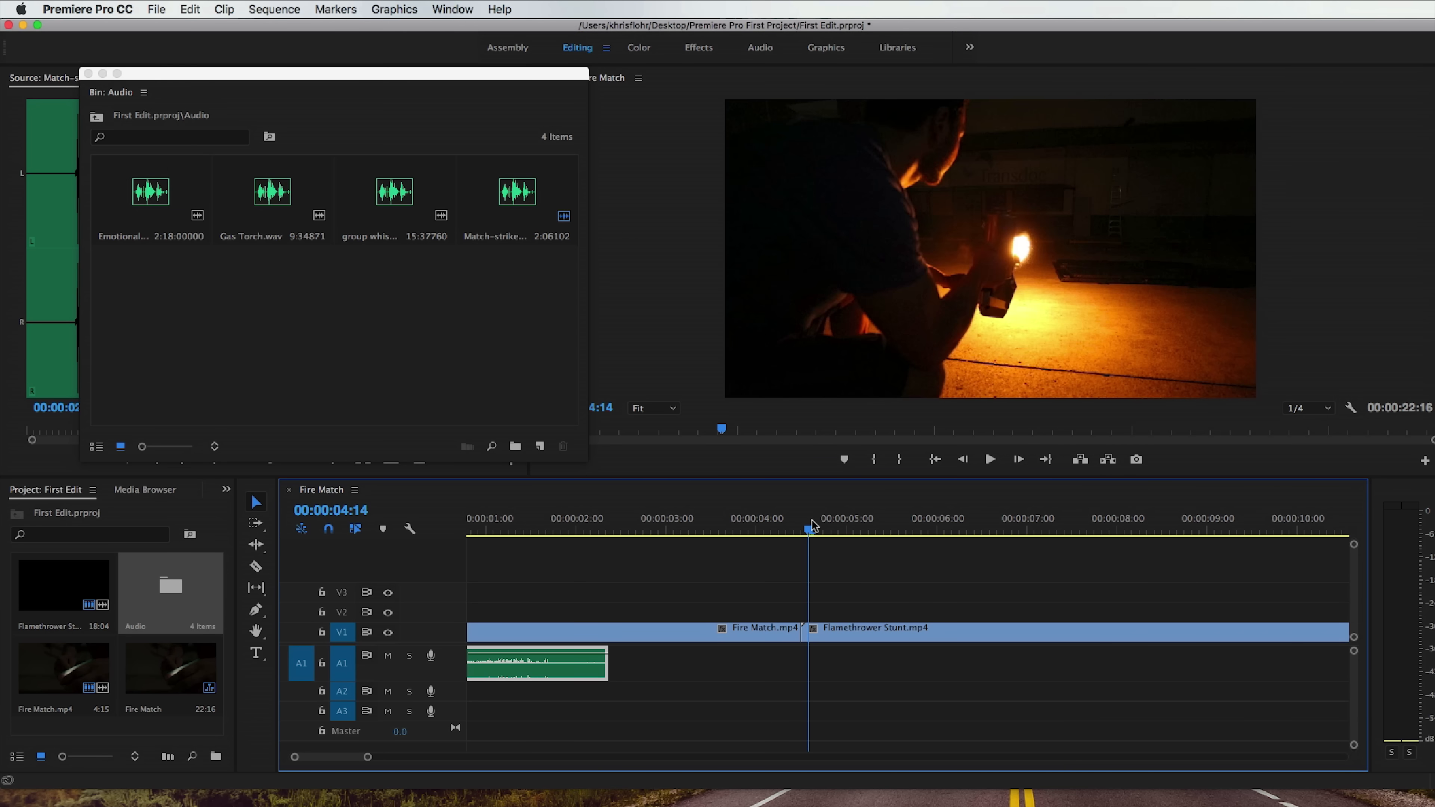
Load Gas Torch.wav in the source monitor, place it on A1 at the start of Flamethrower Stunt.mp4, and close the bin.
double_click(273, 195)
left_click_drag(219, 83, 639, 115)
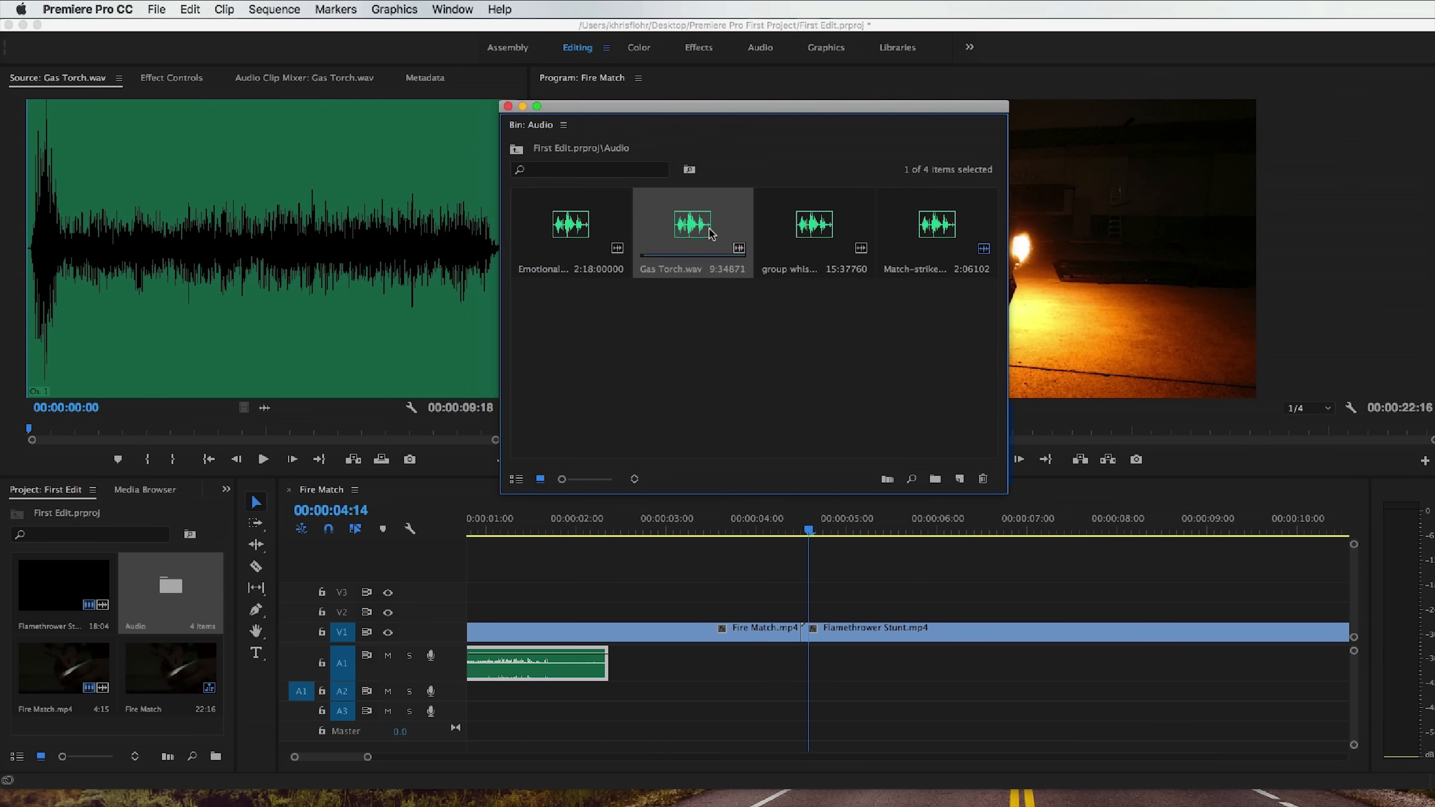
left_click_drag(711, 232, 797, 664)
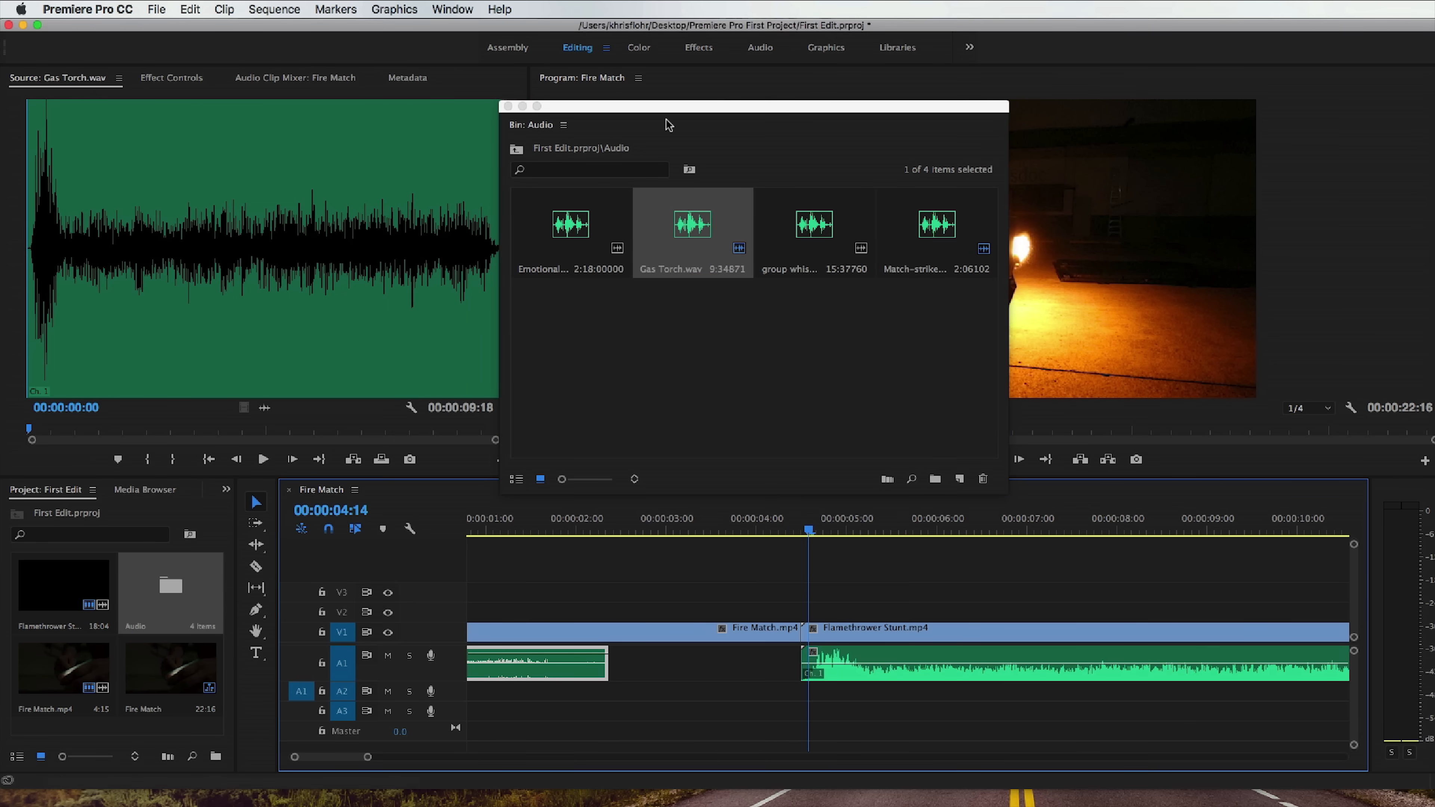
left_click(508, 106)
Play the flamethrower section from its start to check the gas torch sound's sync and coverage.
left_click(805, 533)
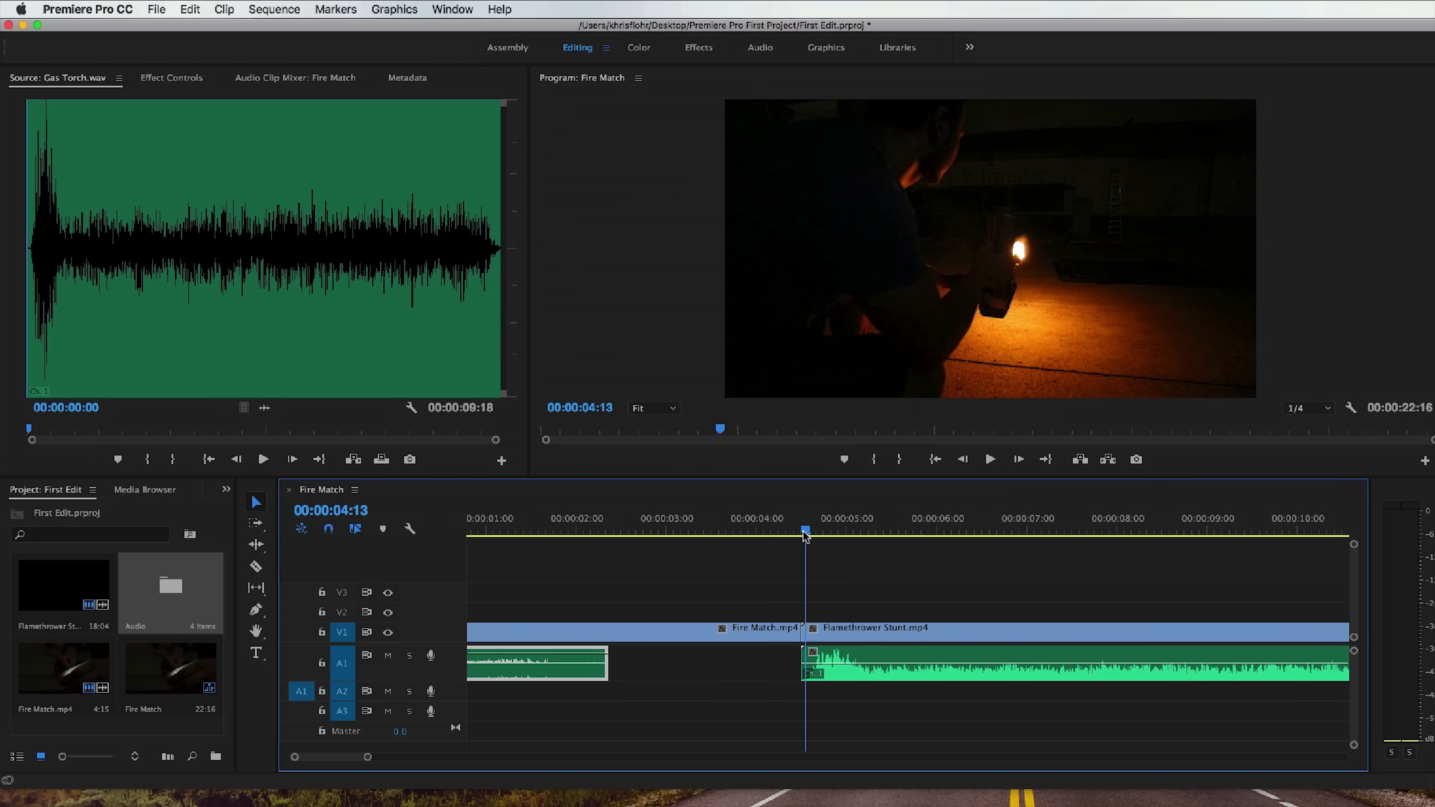
key("space")
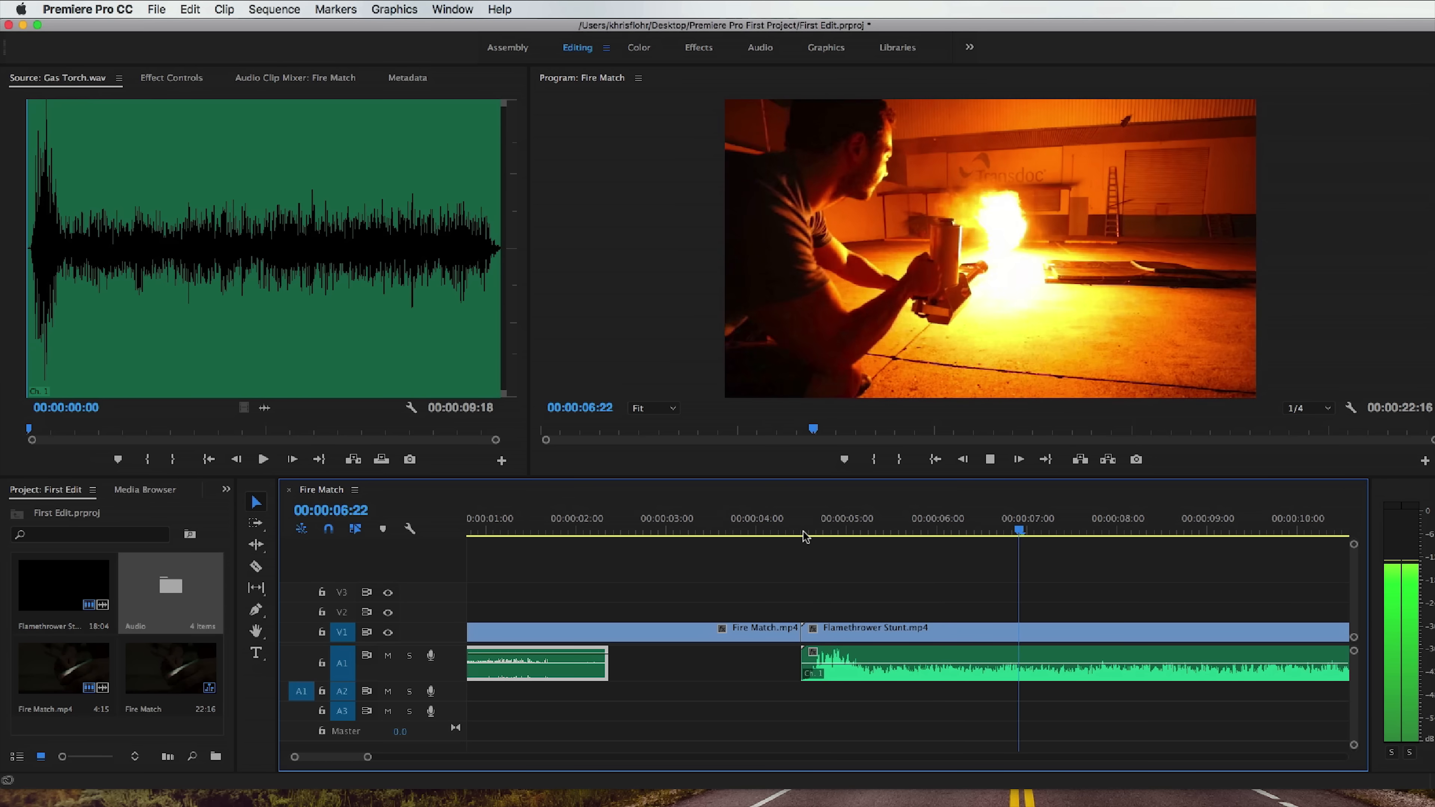
scroll(843, 655, "right", 2)
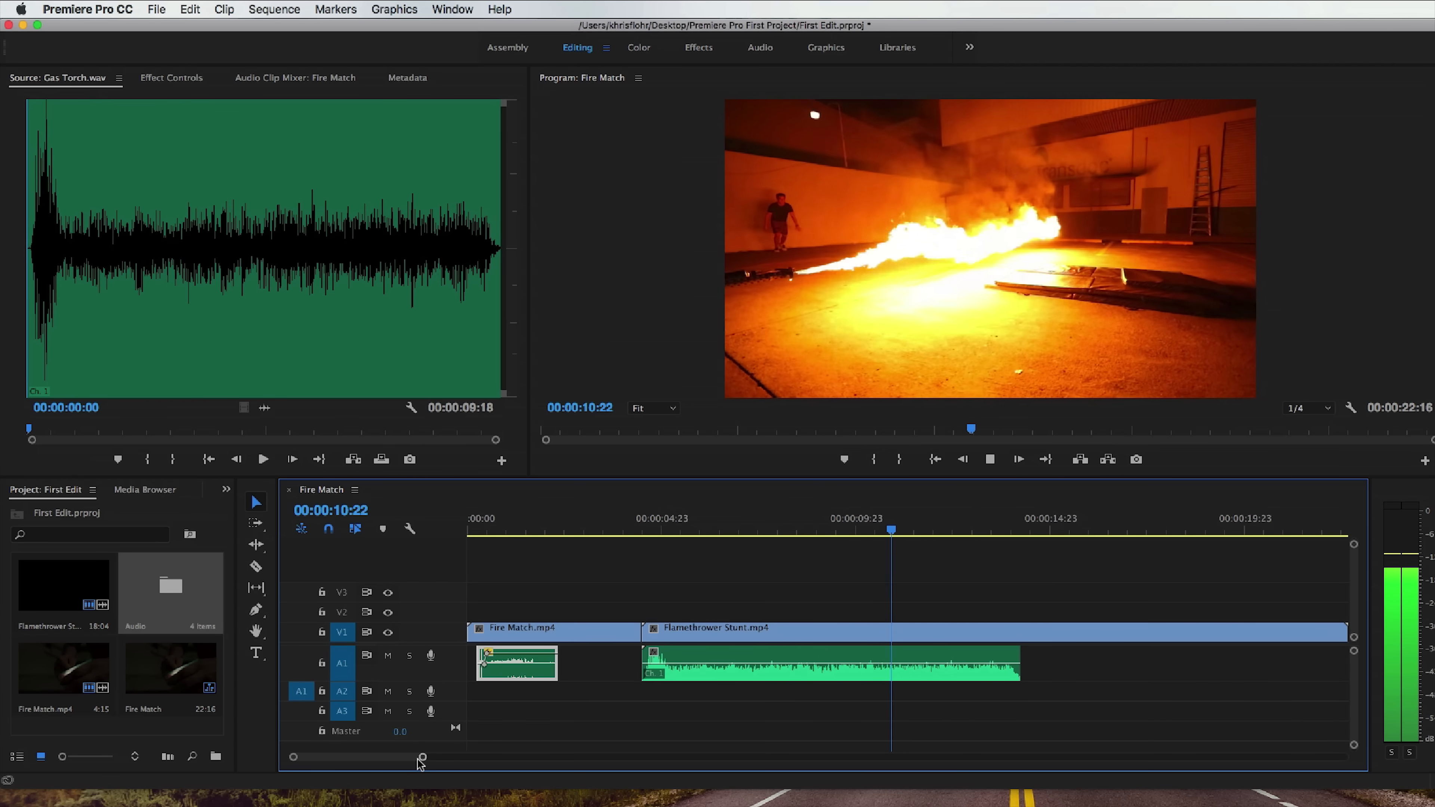
left_click_drag(419, 757, 438, 758)
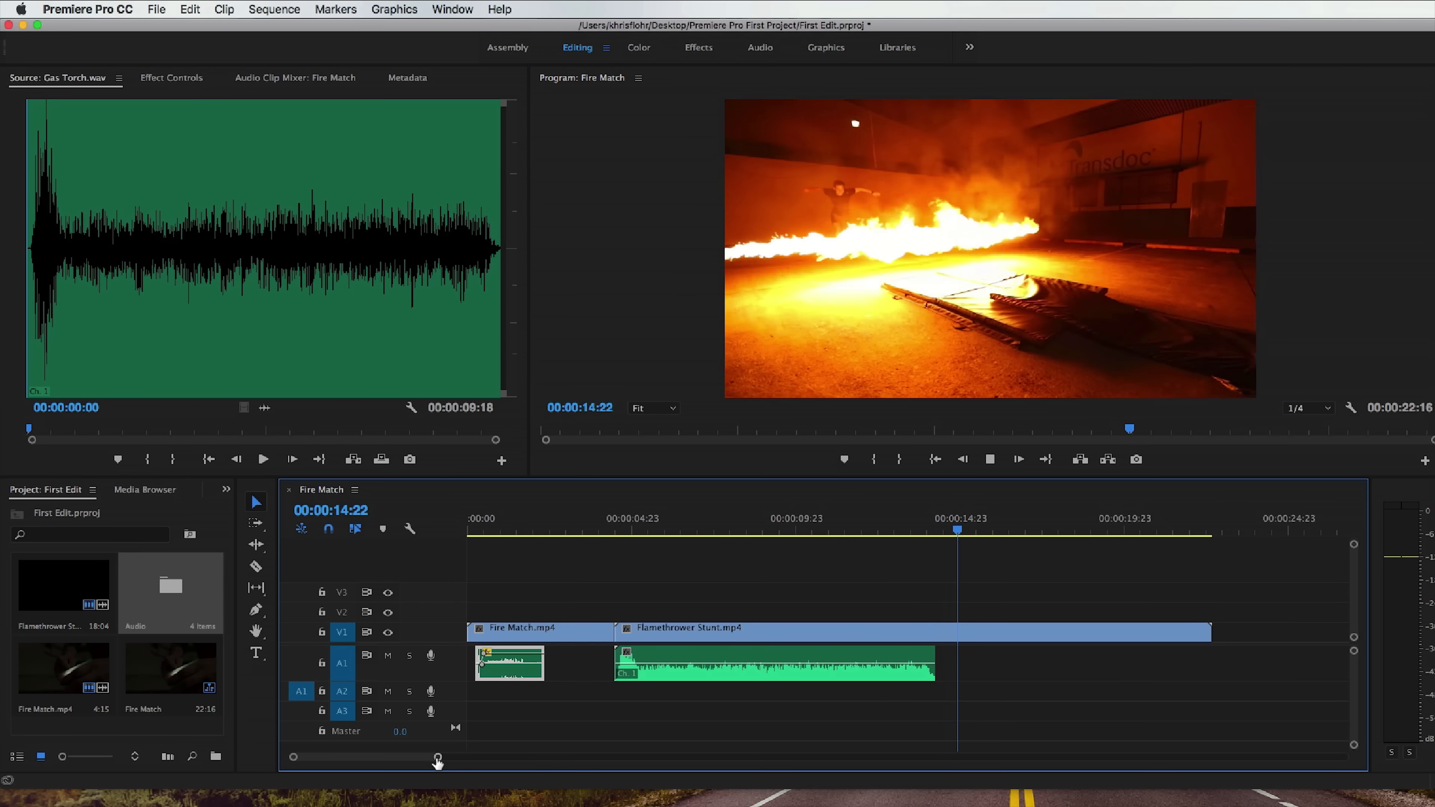
left_click(990, 459)
left_click(628, 529)
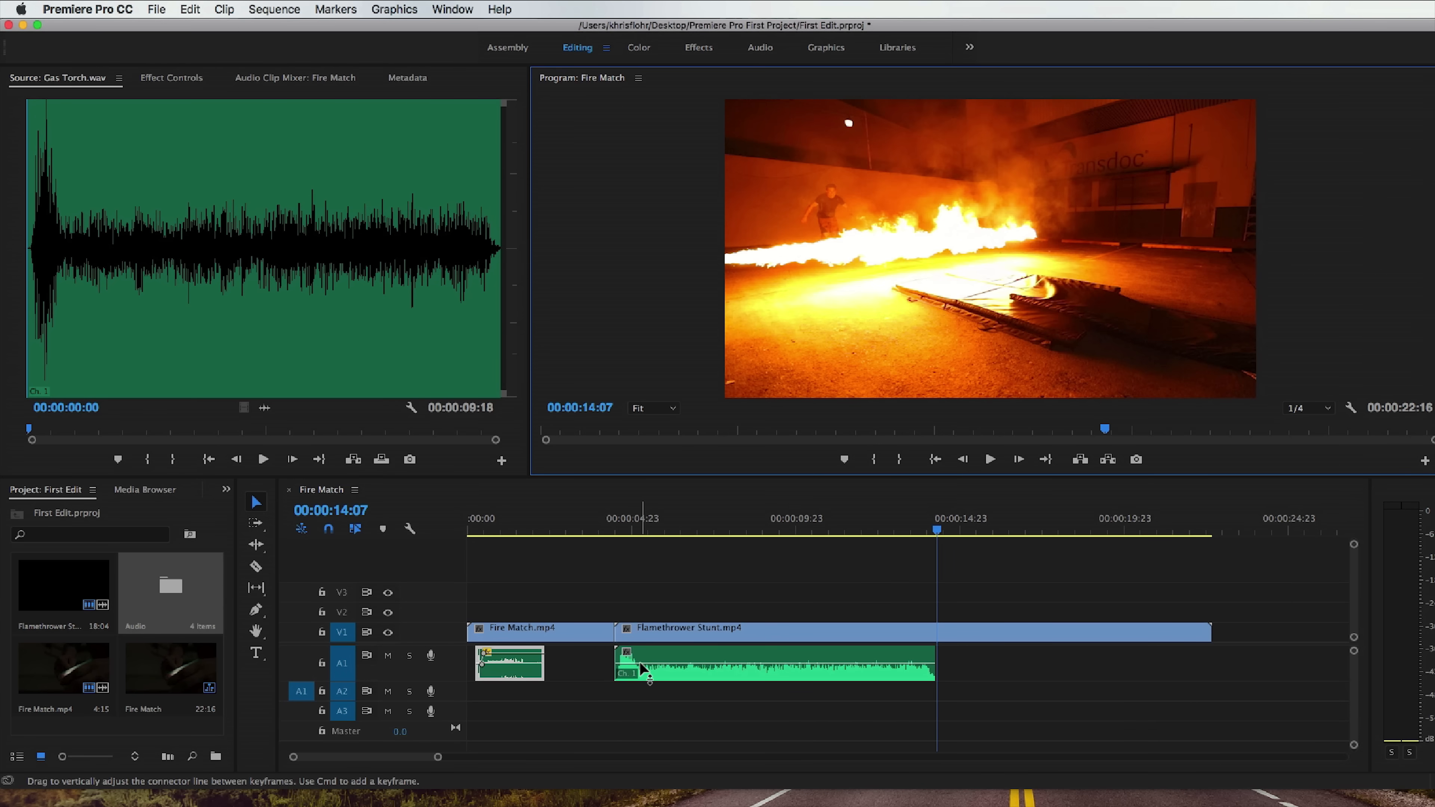
left_click_drag(627, 527, 615, 527)
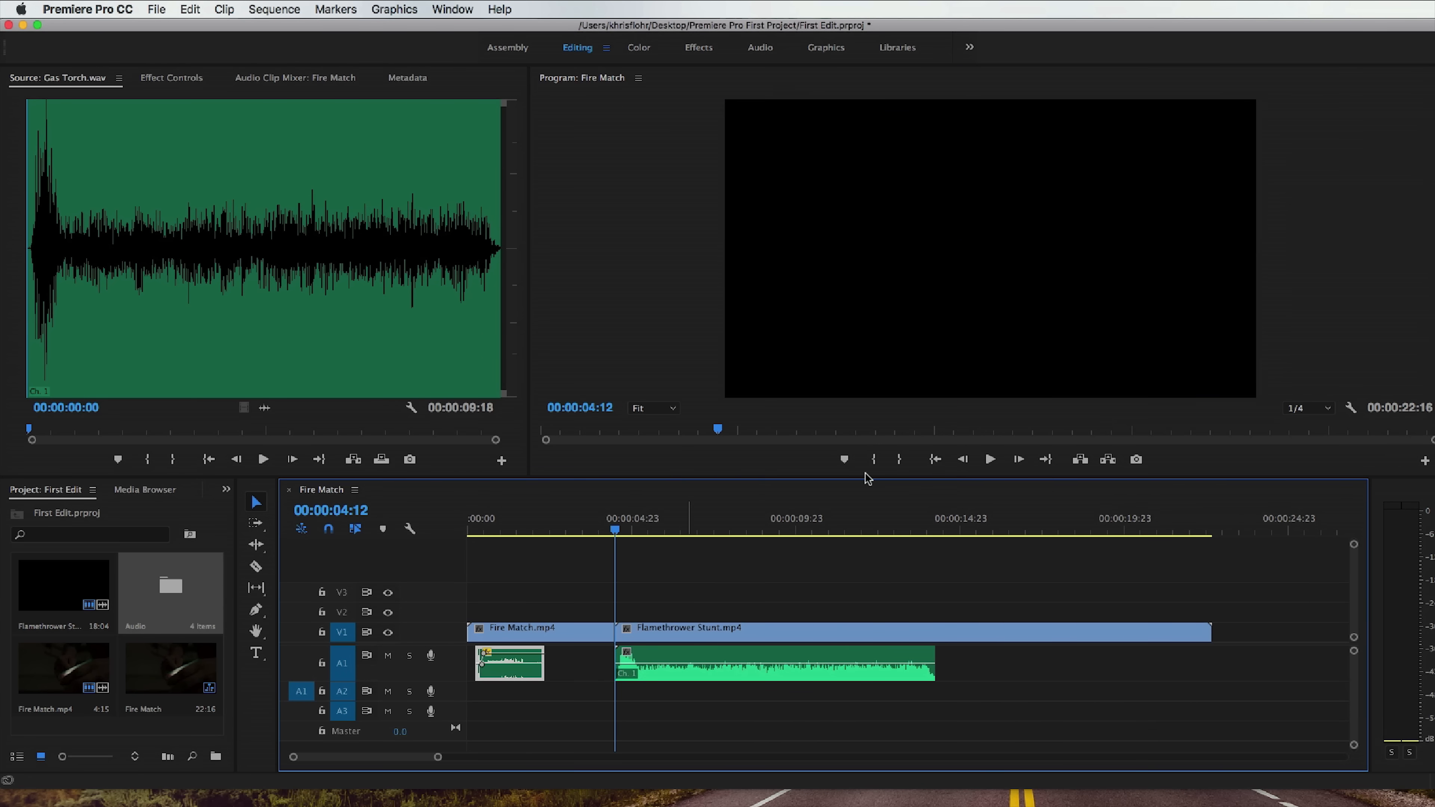
left_click(991, 460)
key("space")
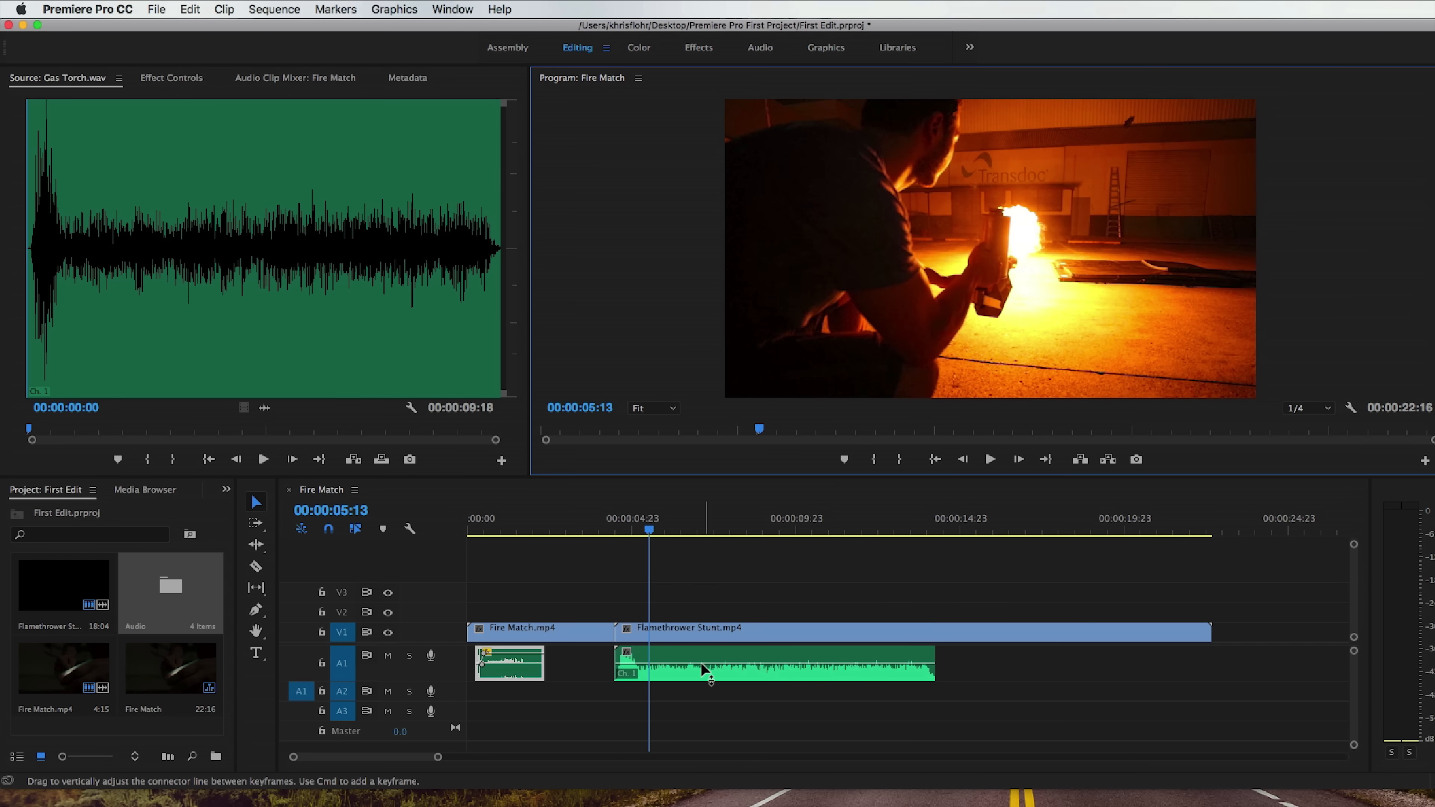
Raise the Gas Torch clip's volume level on A1 and return the playhead to 00:00:04:12.
left_click(680, 668)
left_click_drag(680, 668, 688, 655)
left_click_drag(626, 535, 614, 531)
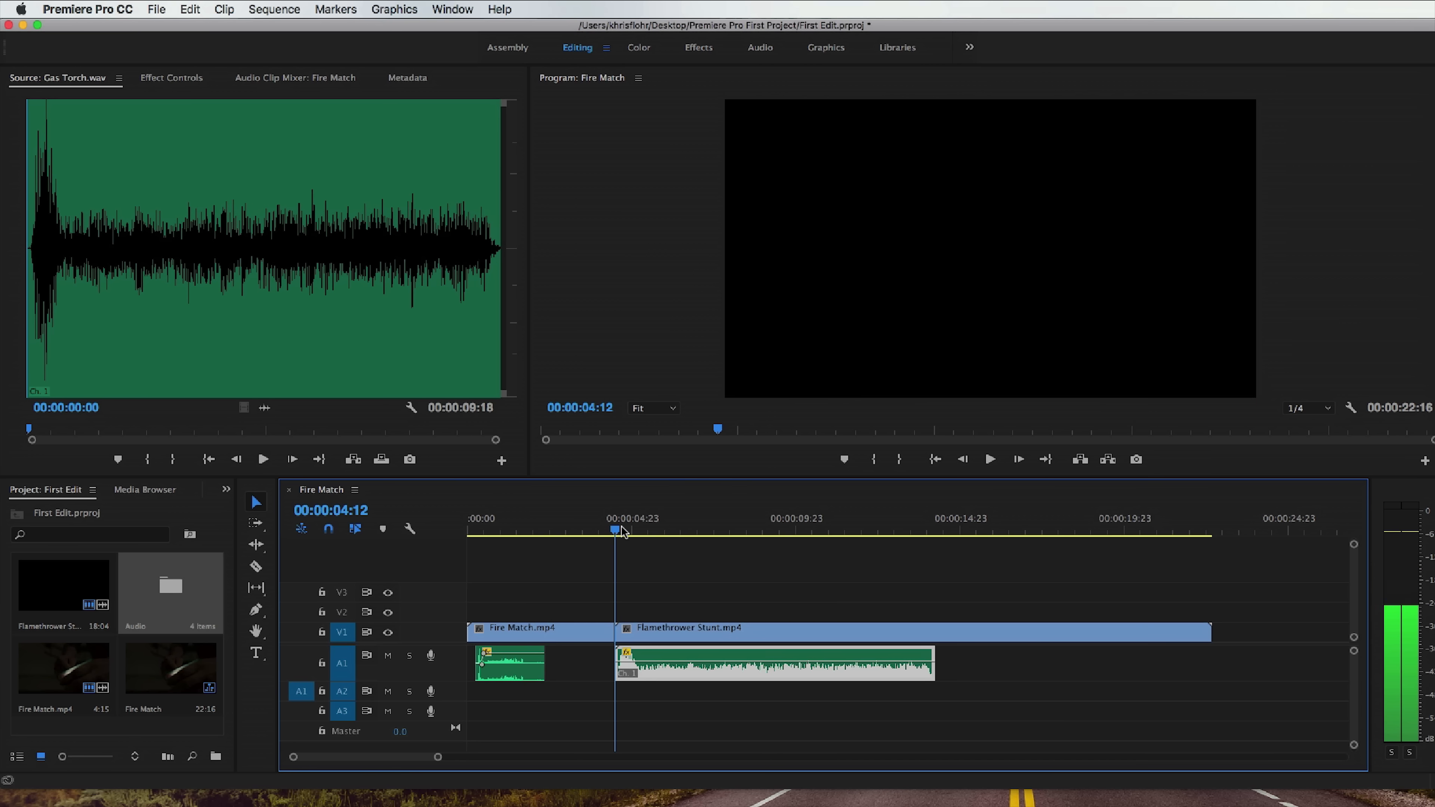
Play the flamethrower ignition, then keyframe the Gas Torch volume on A1 to ramp up just after the clip's start.
left_click(990, 460)
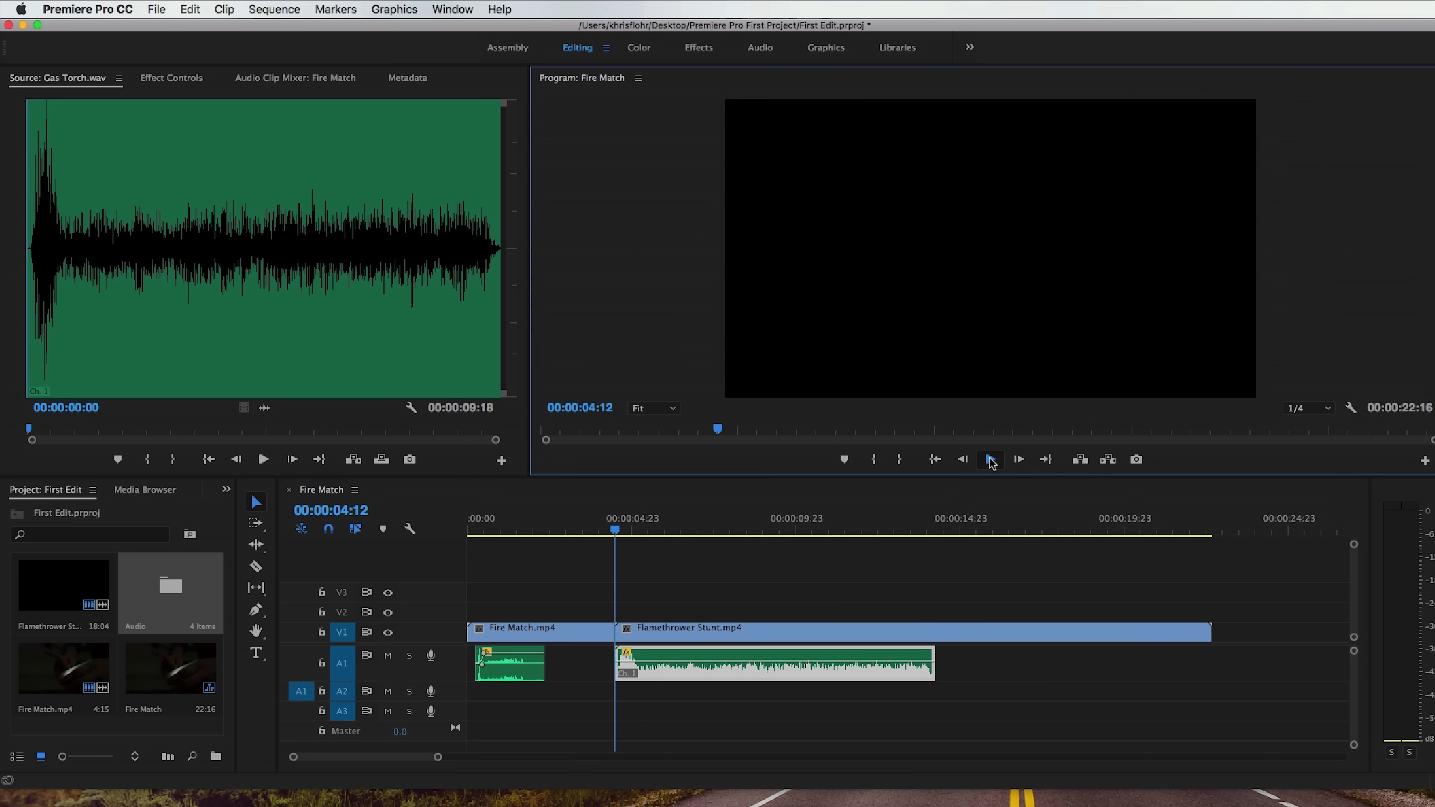
left_click(990, 460)
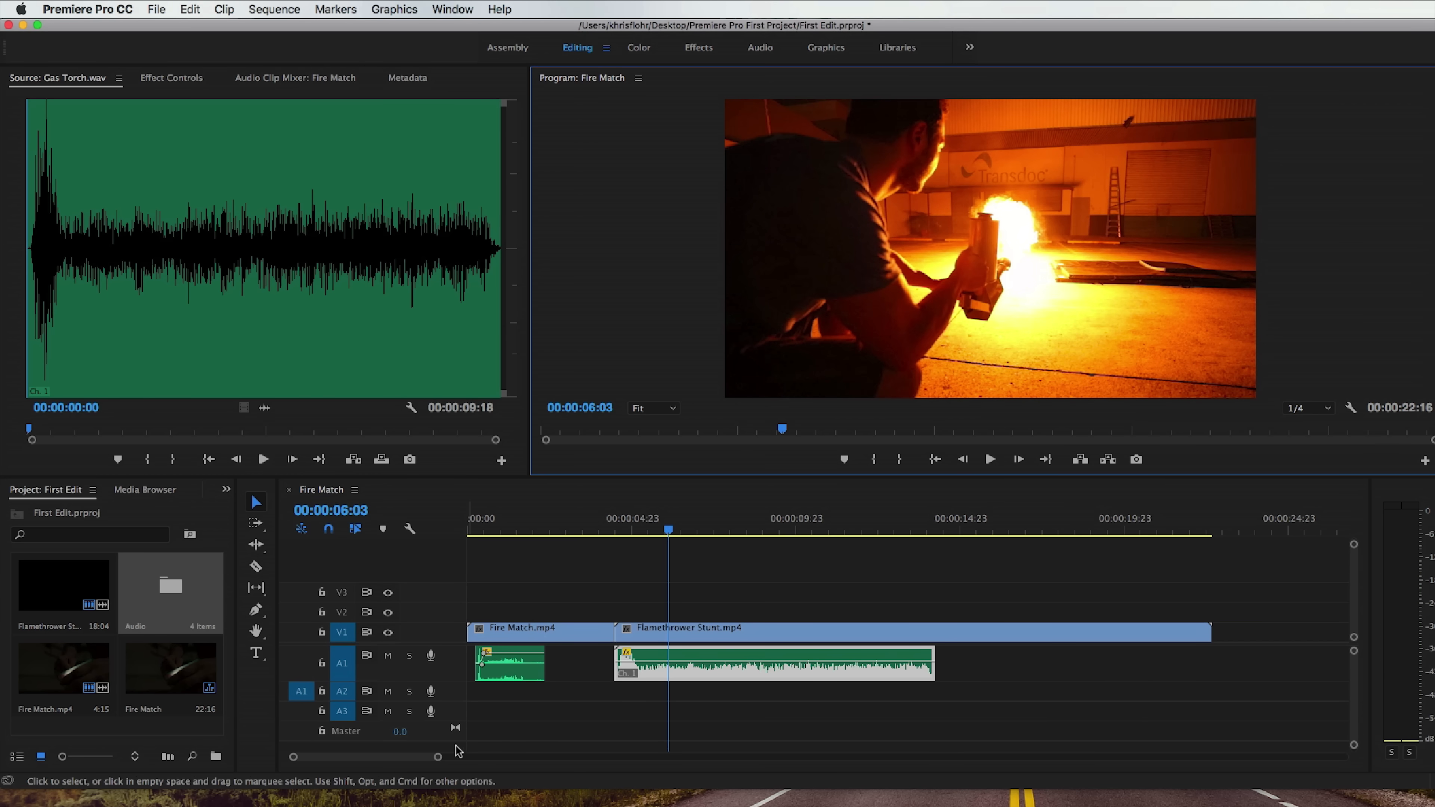
left_click_drag(438, 758, 398, 758)
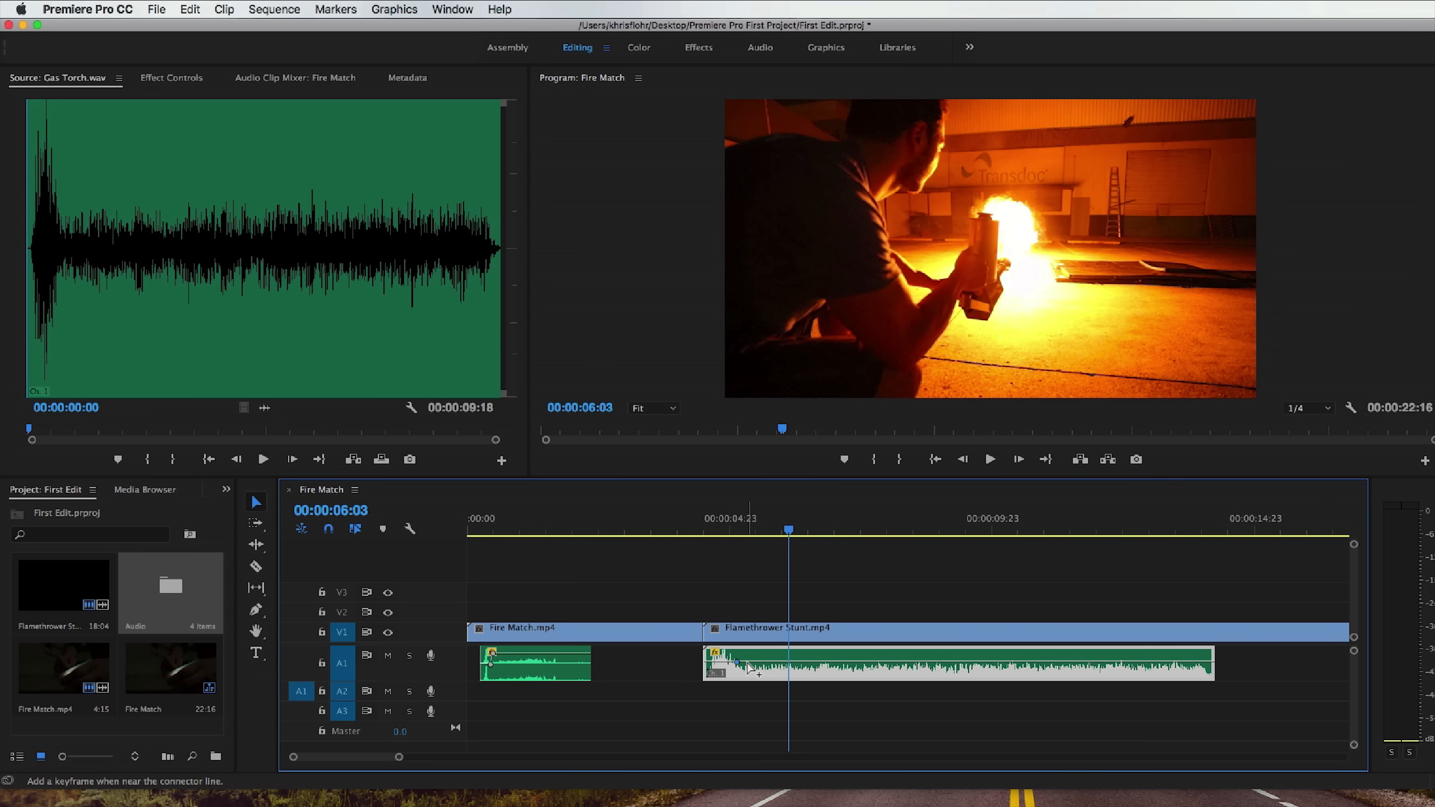
left_click_drag(811, 668, 811, 661)
Play the sequence from just after ignition to 00:00:16:07 to check the volume ramp and where the gas torch sound ends.
left_click(735, 531)
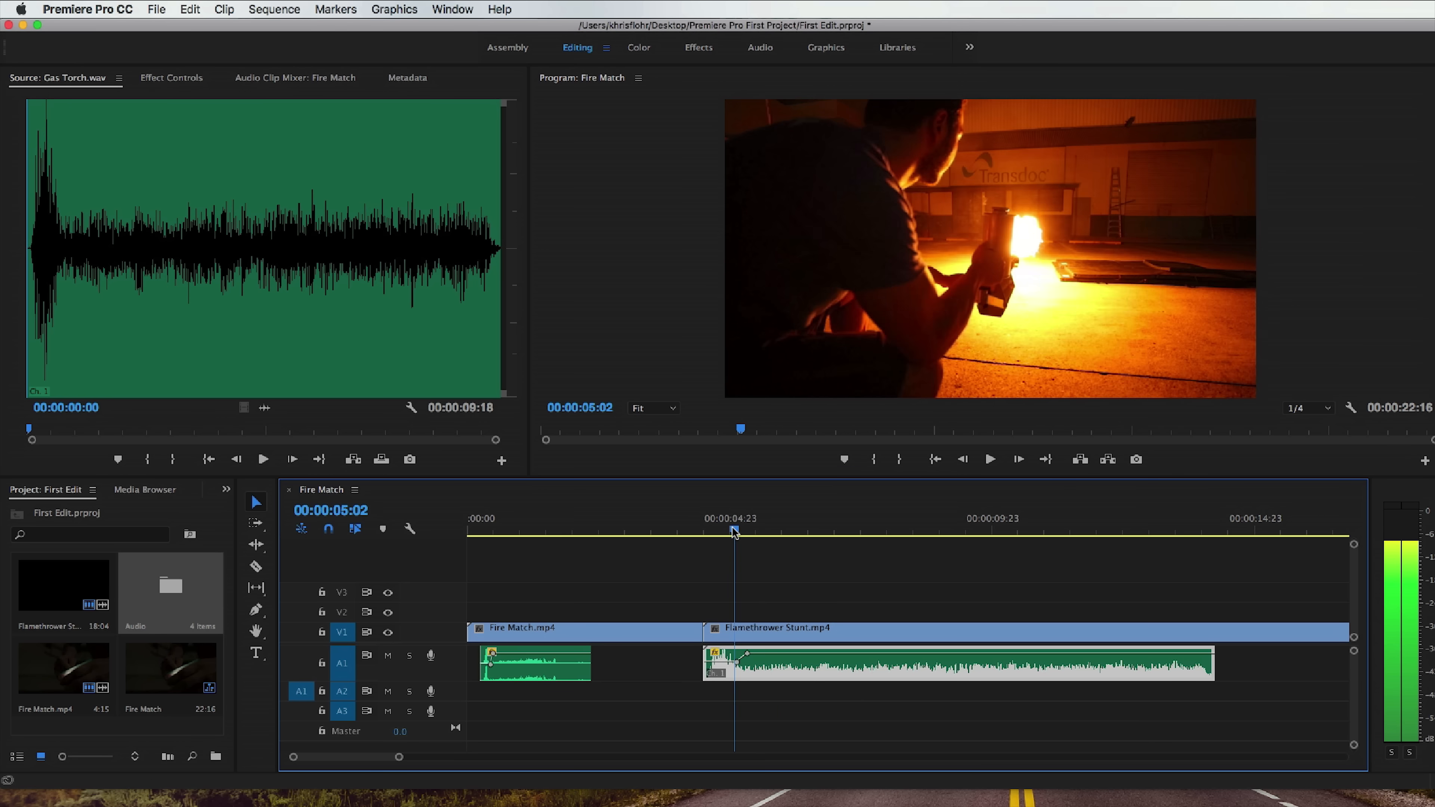
left_click_drag(735, 532, 723, 532)
left_click(989, 461)
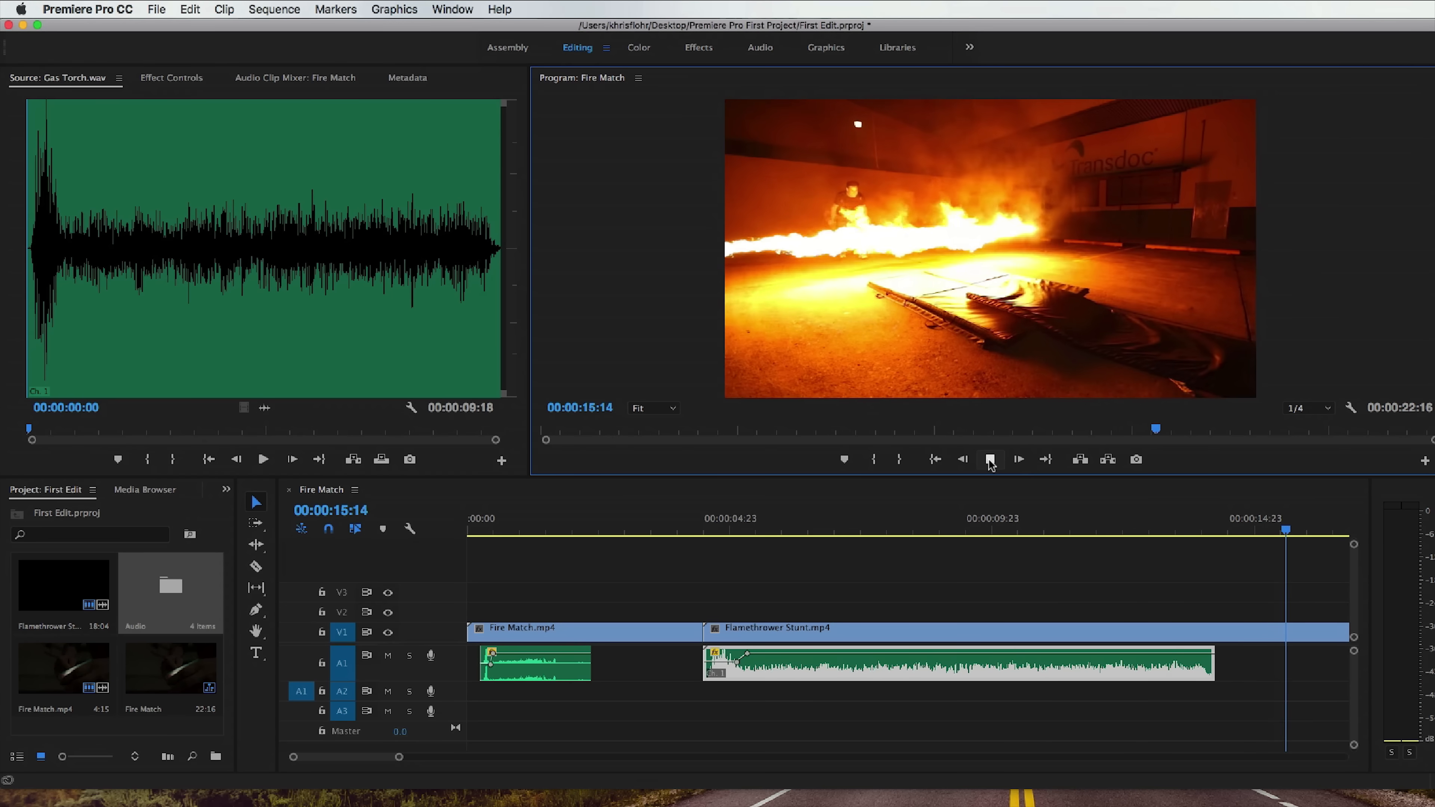
left_click(990, 461)
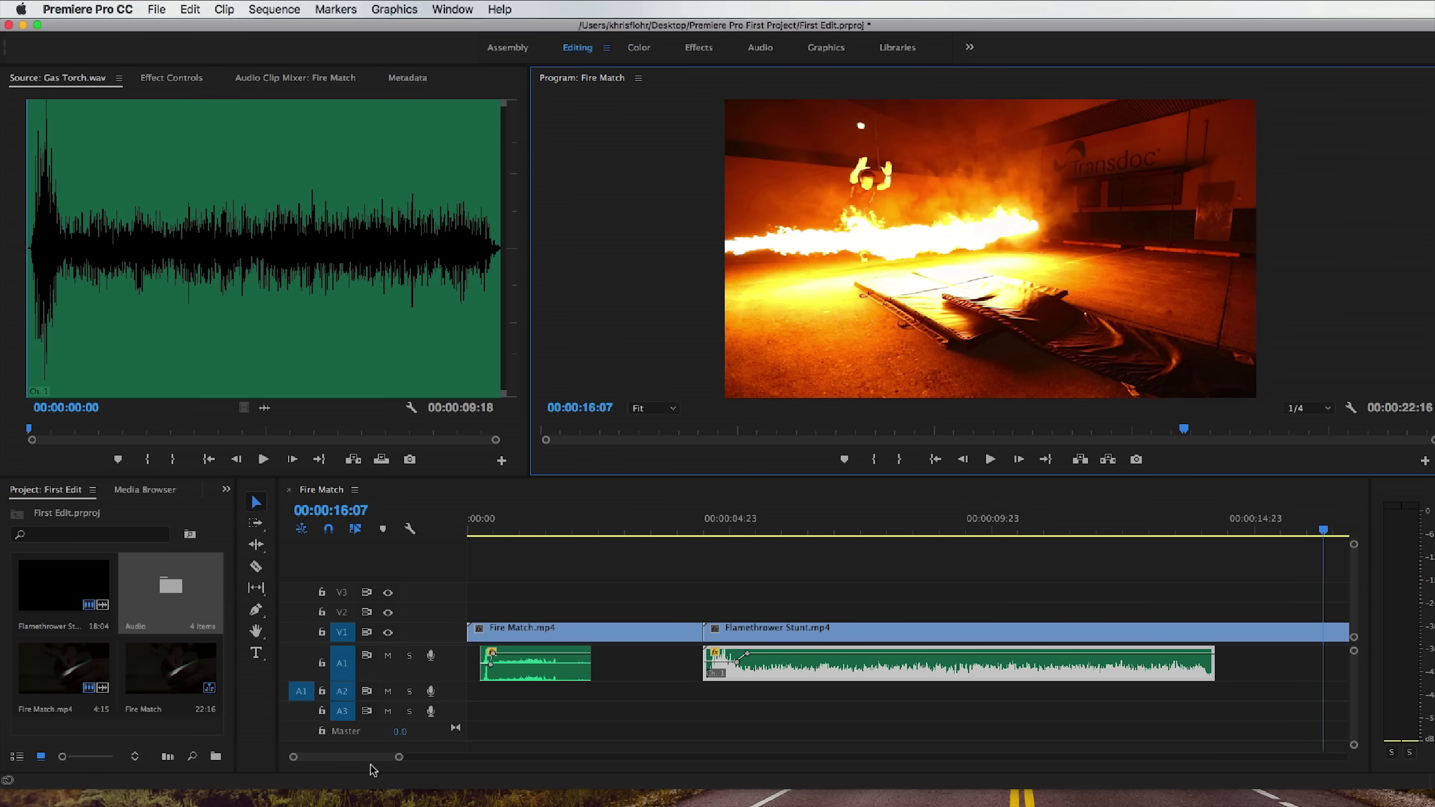
Copy the Gas Torch clip on A1 and paste it at 00:00:14:15, just past the end of the original.
left_click_drag(398, 757, 444, 757)
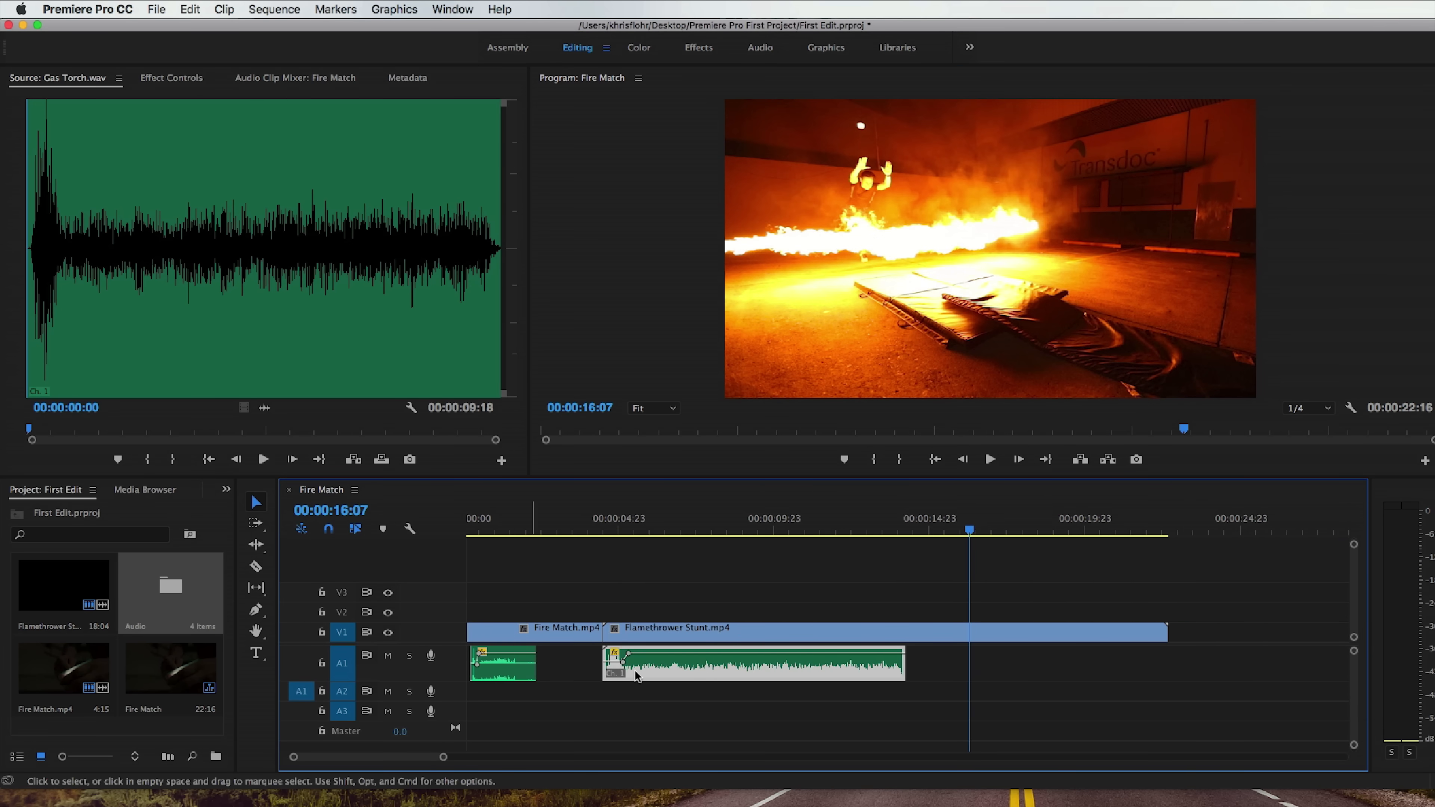
left_click_drag(904, 665, 980, 665)
mouse_move(925, 531)
left_mouse_down()
mouse_move(1135, 540)
mouse_move(917, 534)
left_mouse_up()
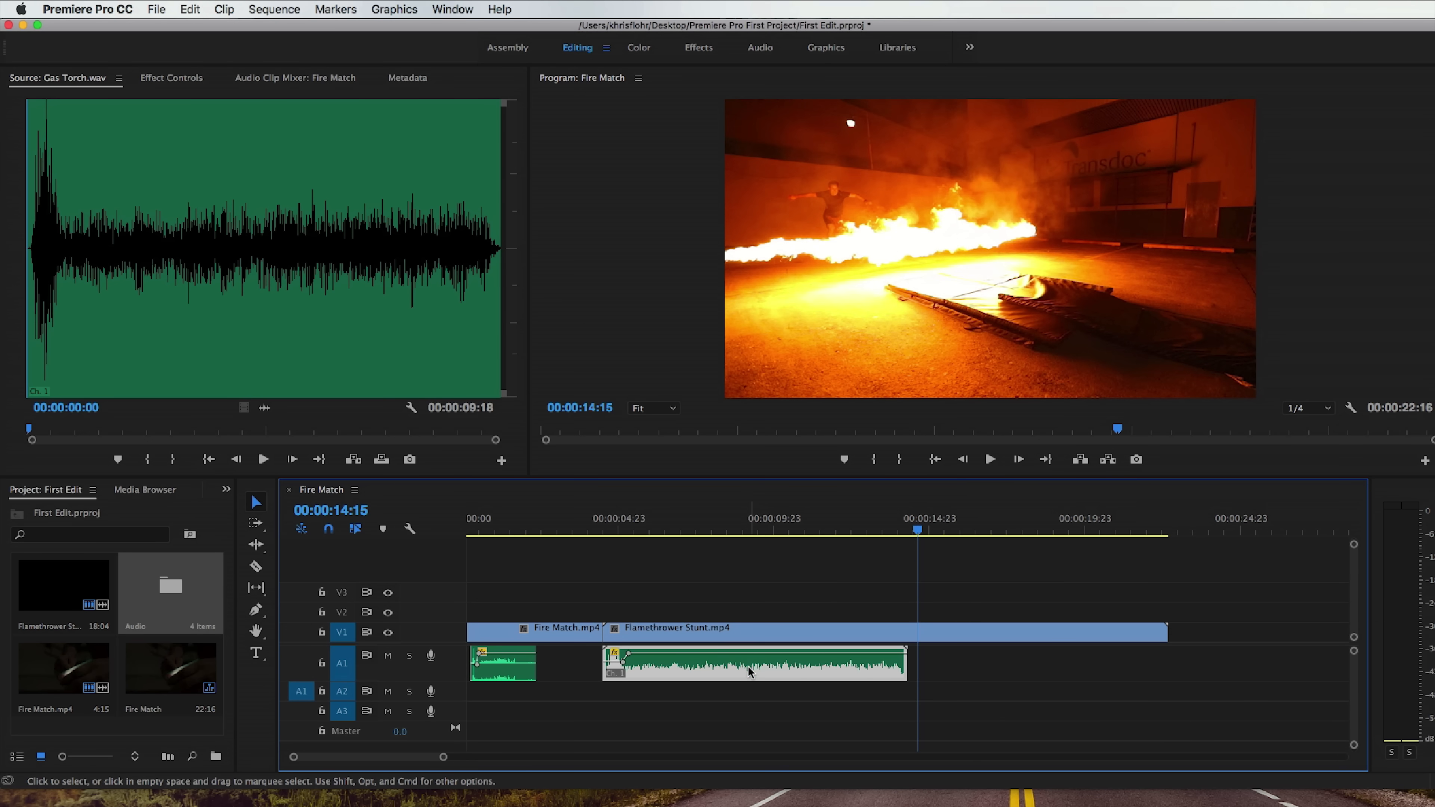
right_click(732, 667)
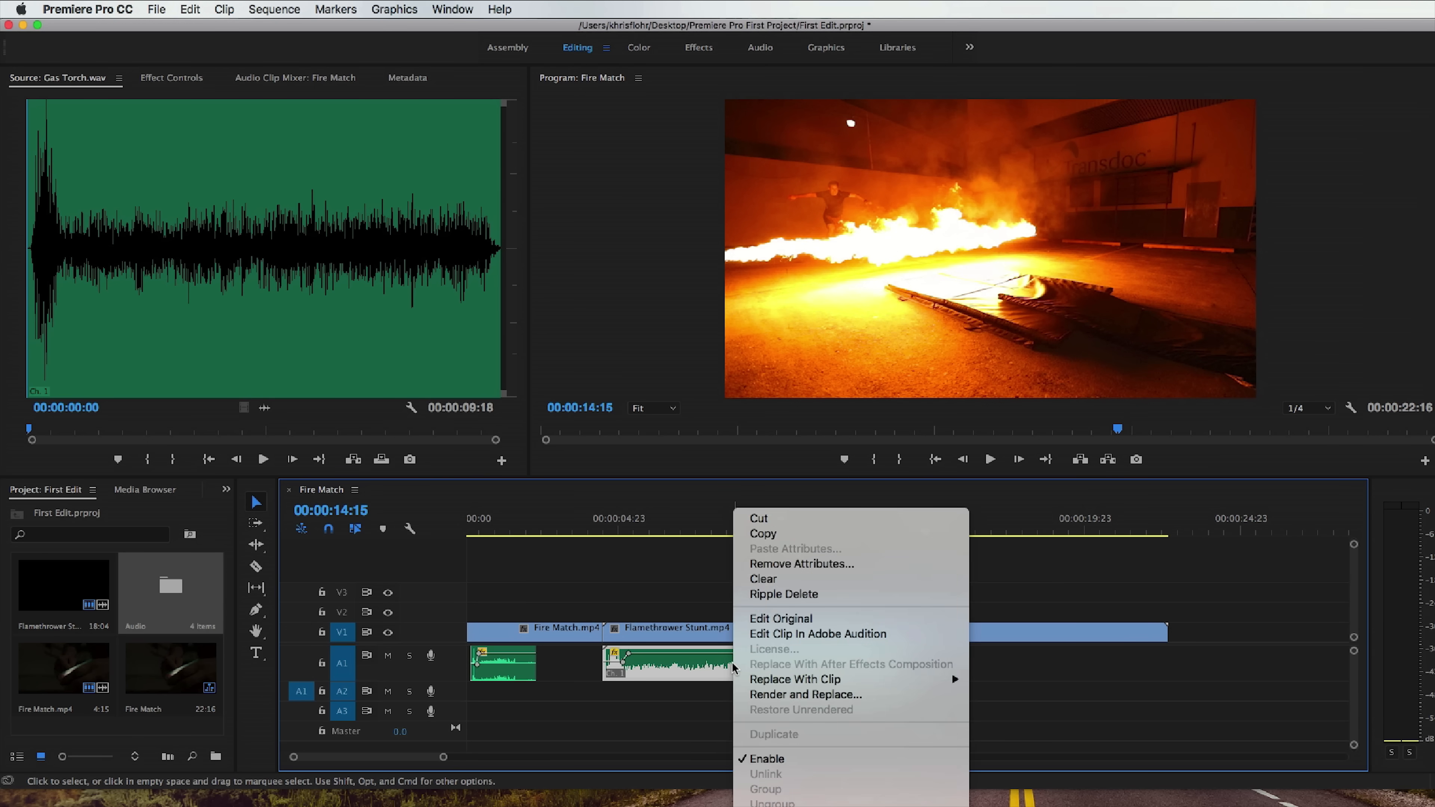
left_click(835, 541)
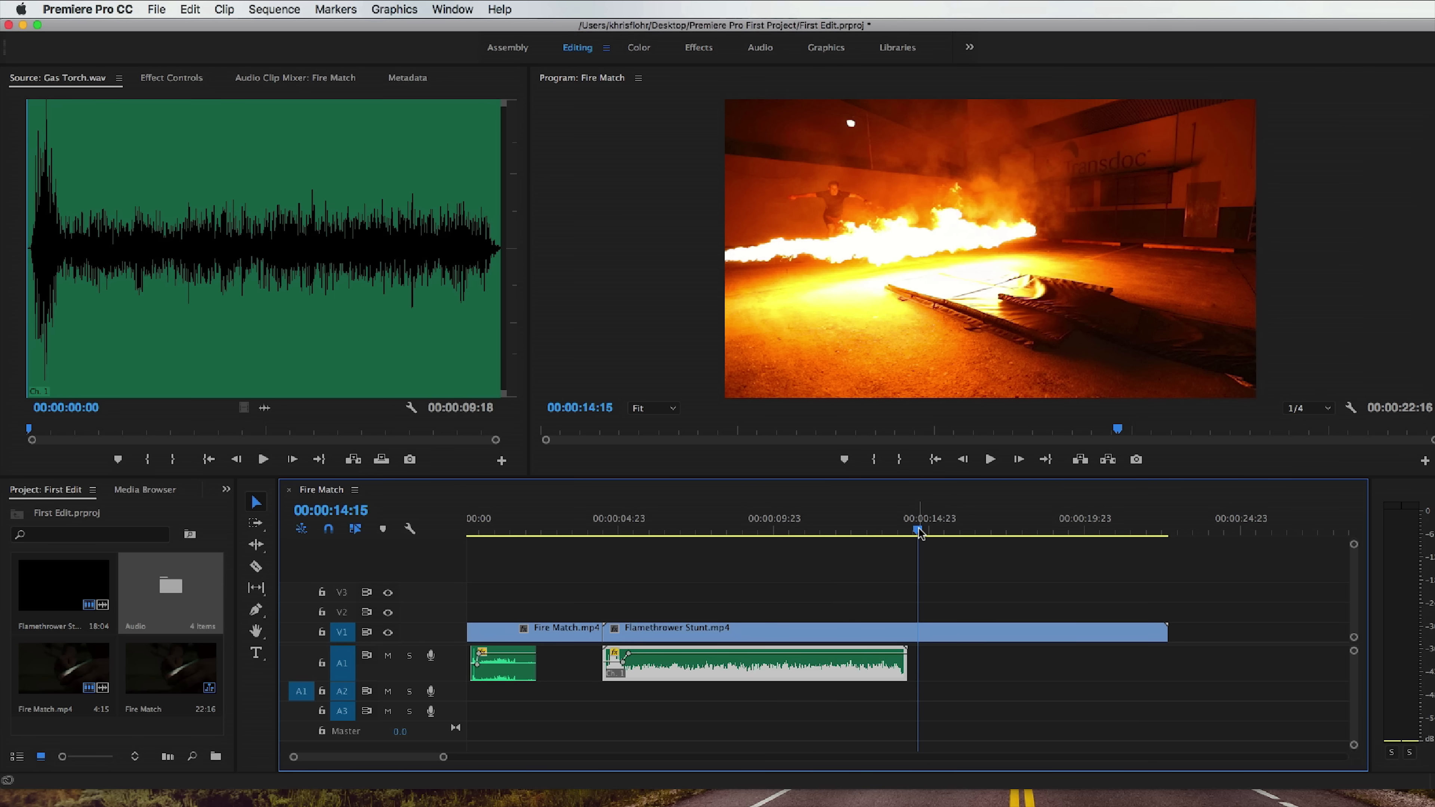
left_click(933, 676)
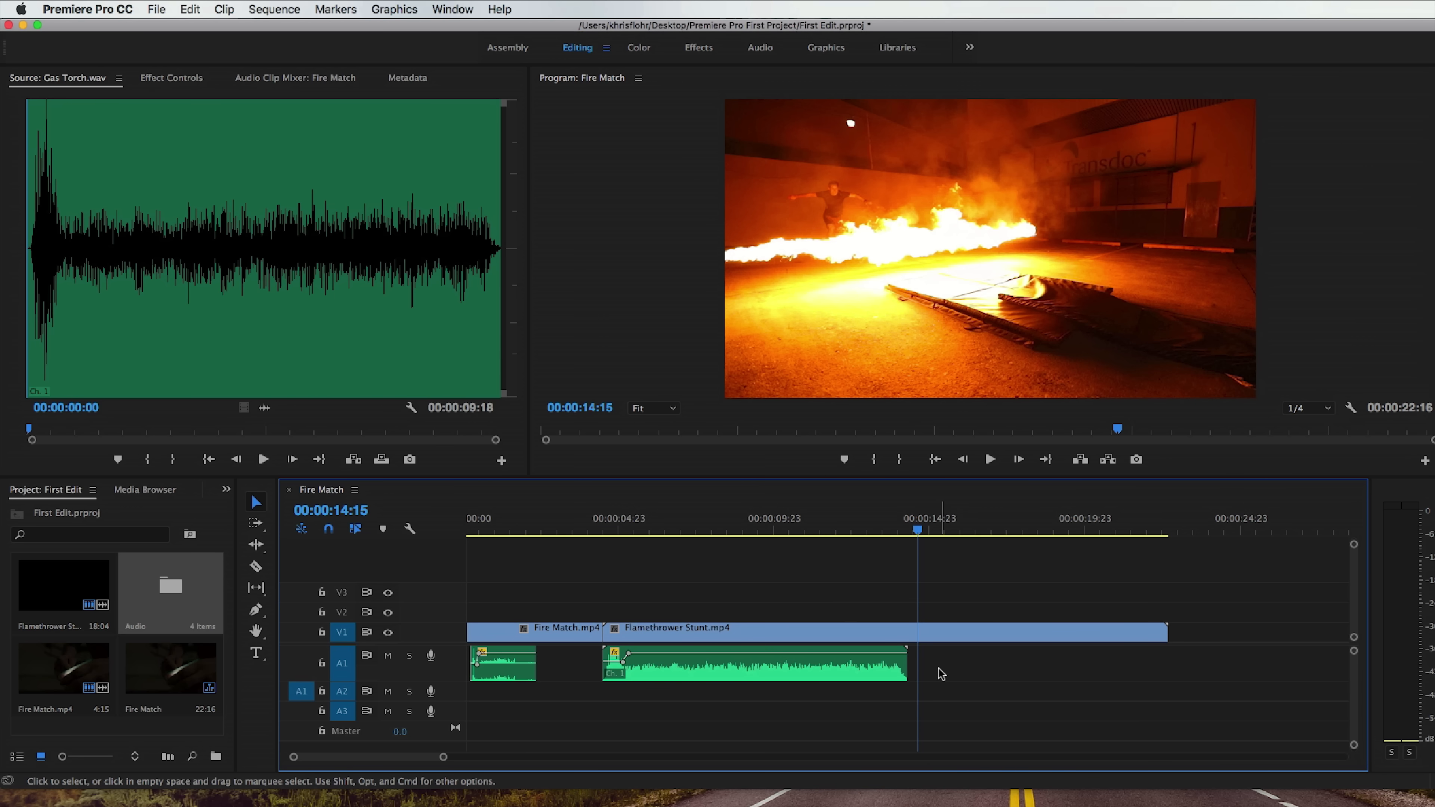
key("super+v")
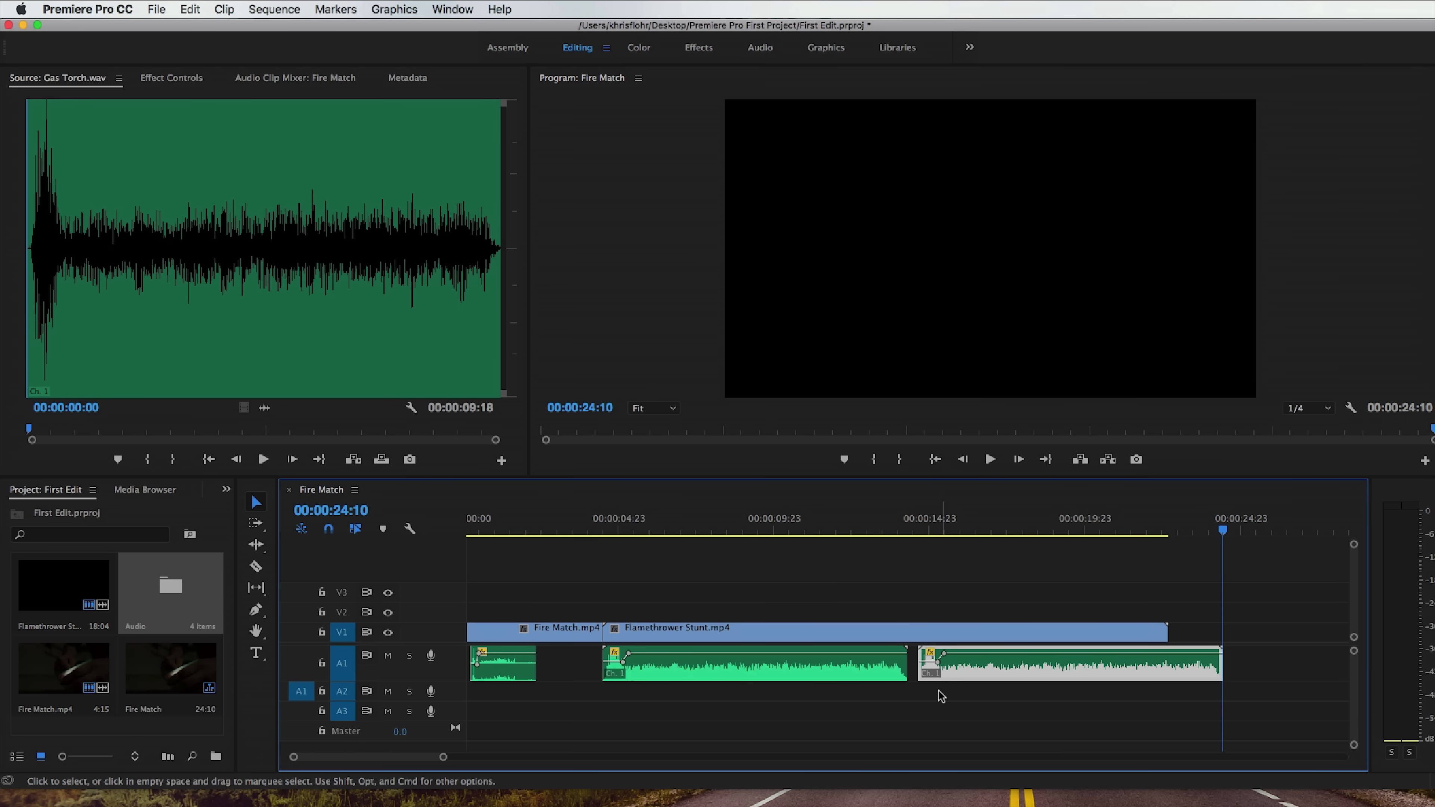
Trim the ignition burst off the start of the pasted Gas Torch copy and butt it against the first clip's end.
left_click(942, 701)
mouse_move(925, 668)
left_mouse_down()
mouse_move(950, 668)
mouse_move(918, 666)
left_mouse_up()
left_click(916, 526)
key("space")
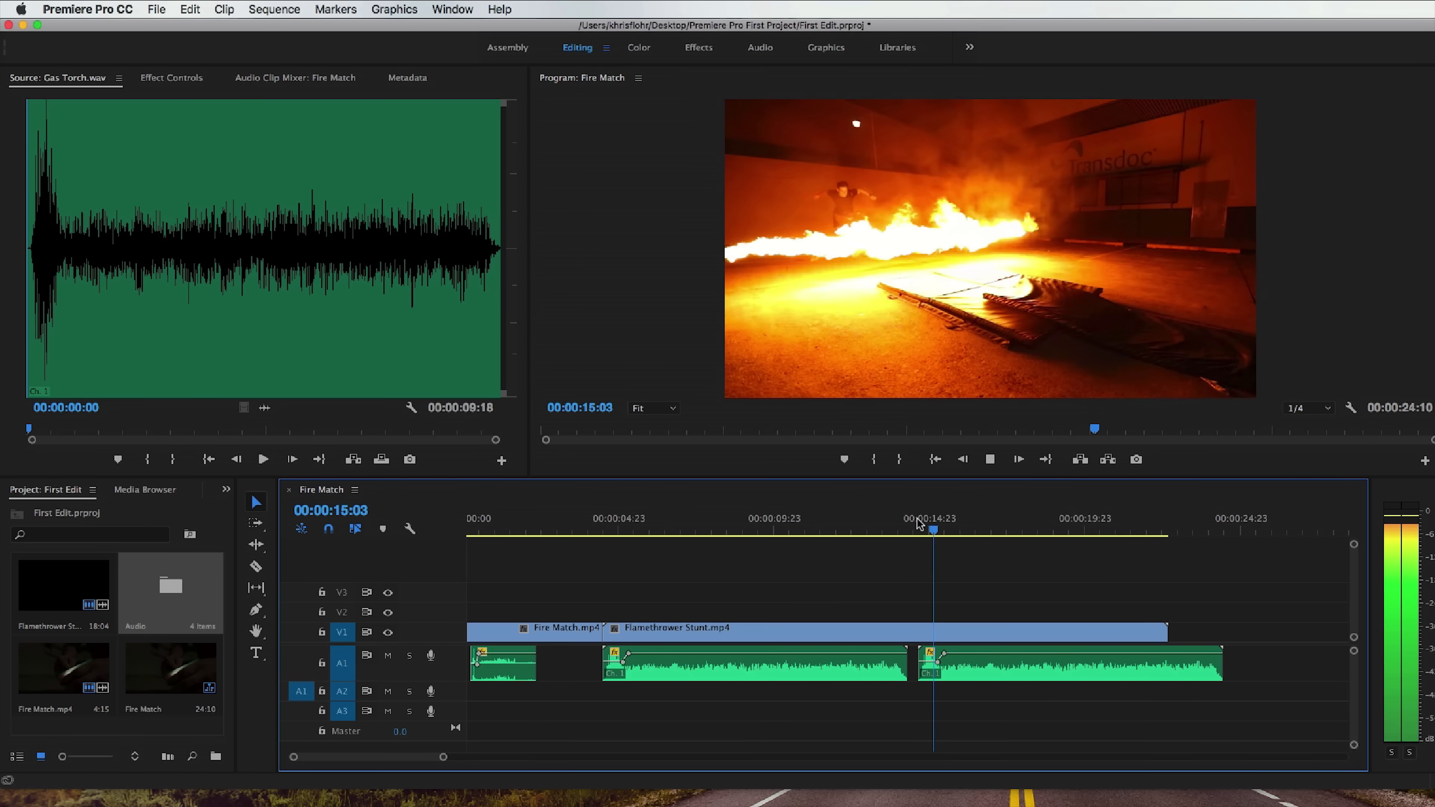
key("space")
left_click_drag(921, 669, 945, 670)
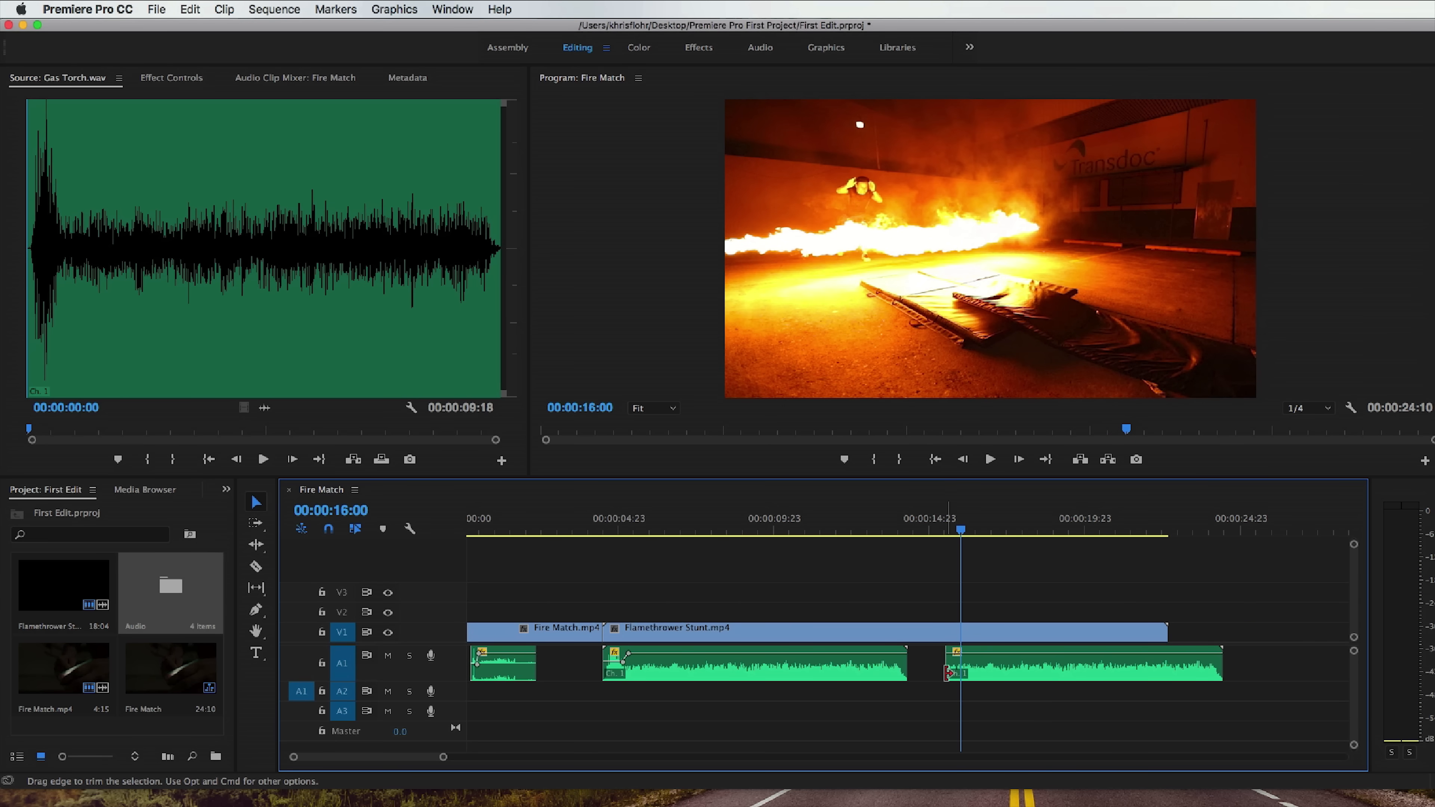
left_click_drag(986, 676, 960, 676)
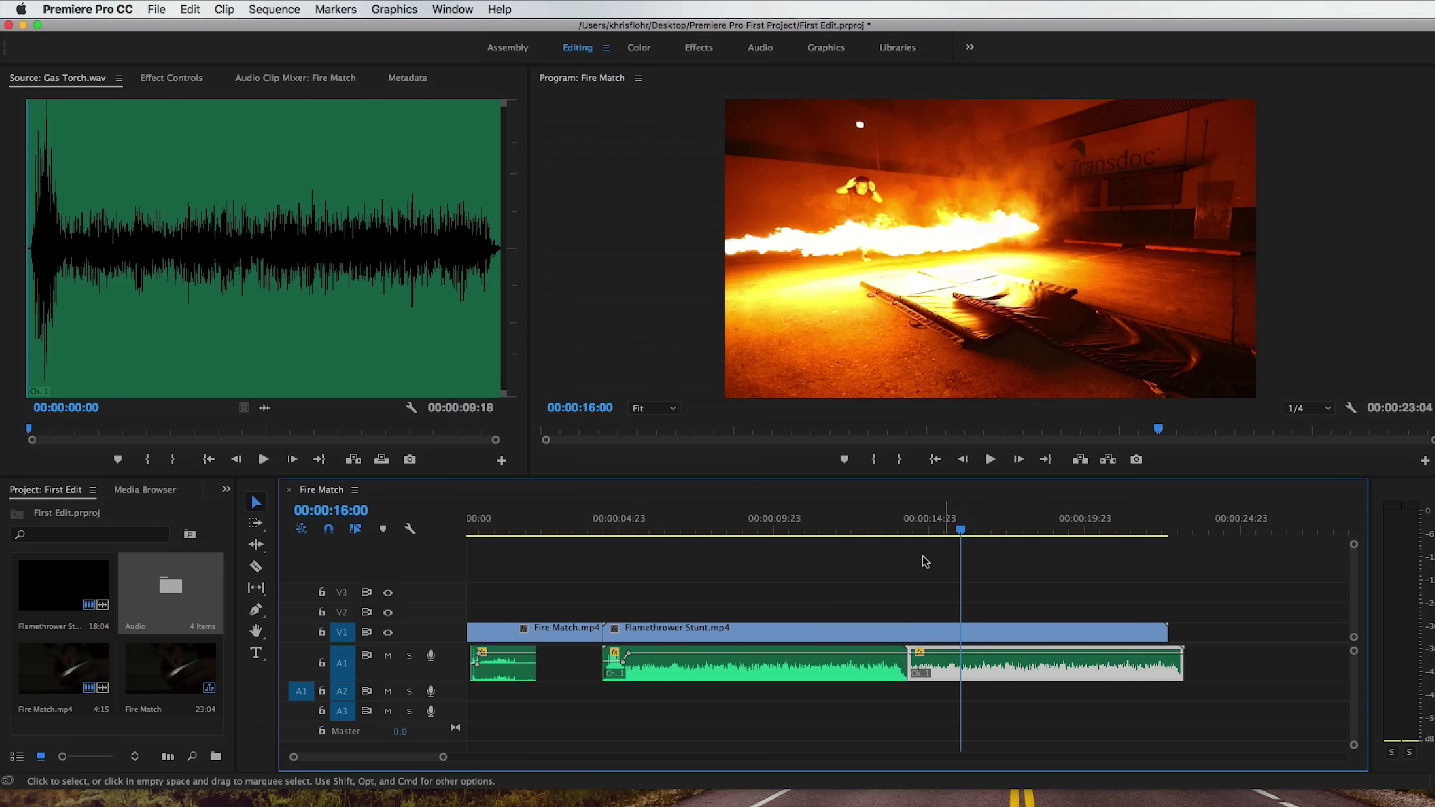
Play across the join between the two Gas Torch clips and return the playhead to 00:00:13:13.
left_click(885, 528)
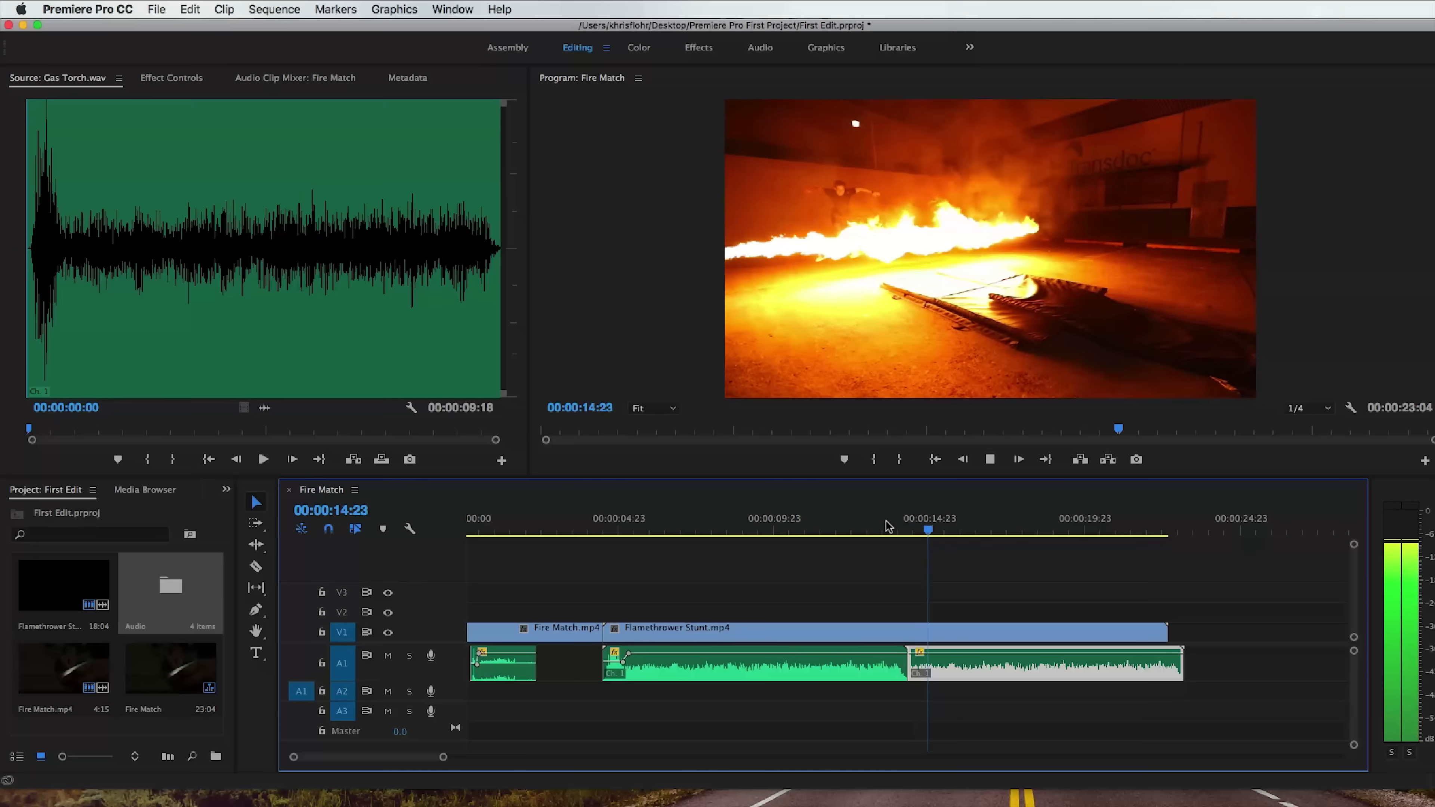
key("space")
left_click(885, 526)
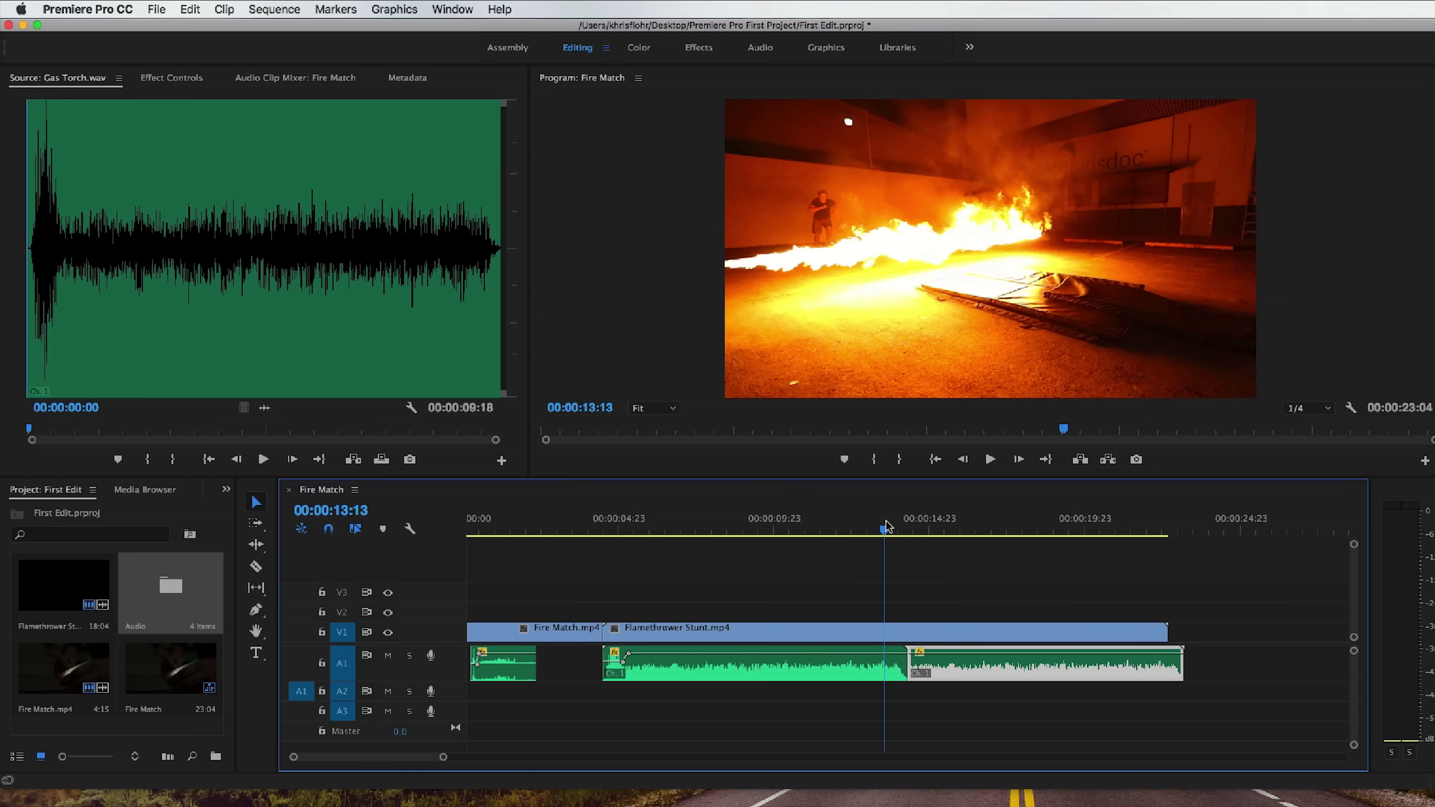
Move the Gas Torch copy to A2, enlarge that track, and shift the copy earlier to overlap the first clip and end with the video.
left_click_drag(939, 671, 949, 693)
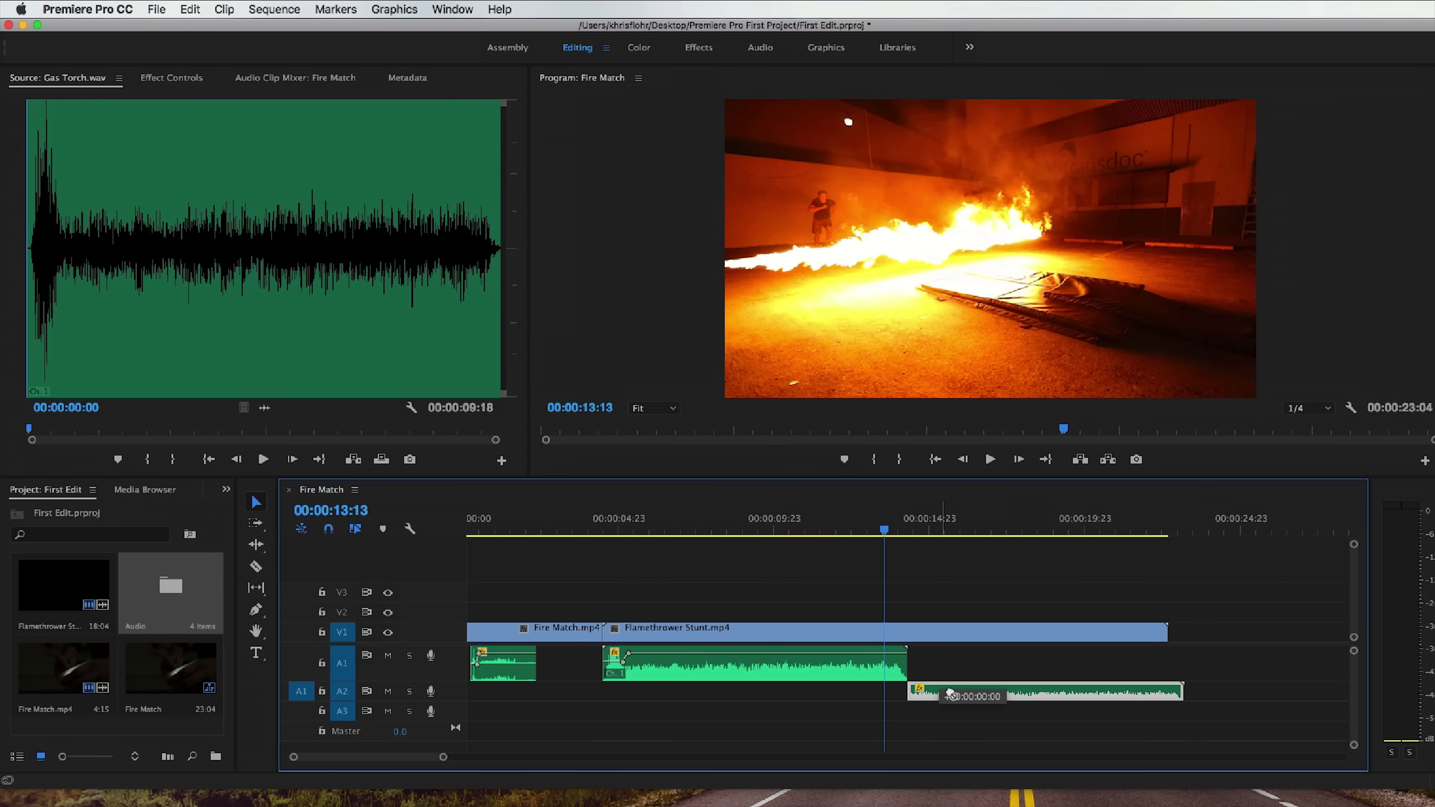
scroll(457, 693, "up", 4)
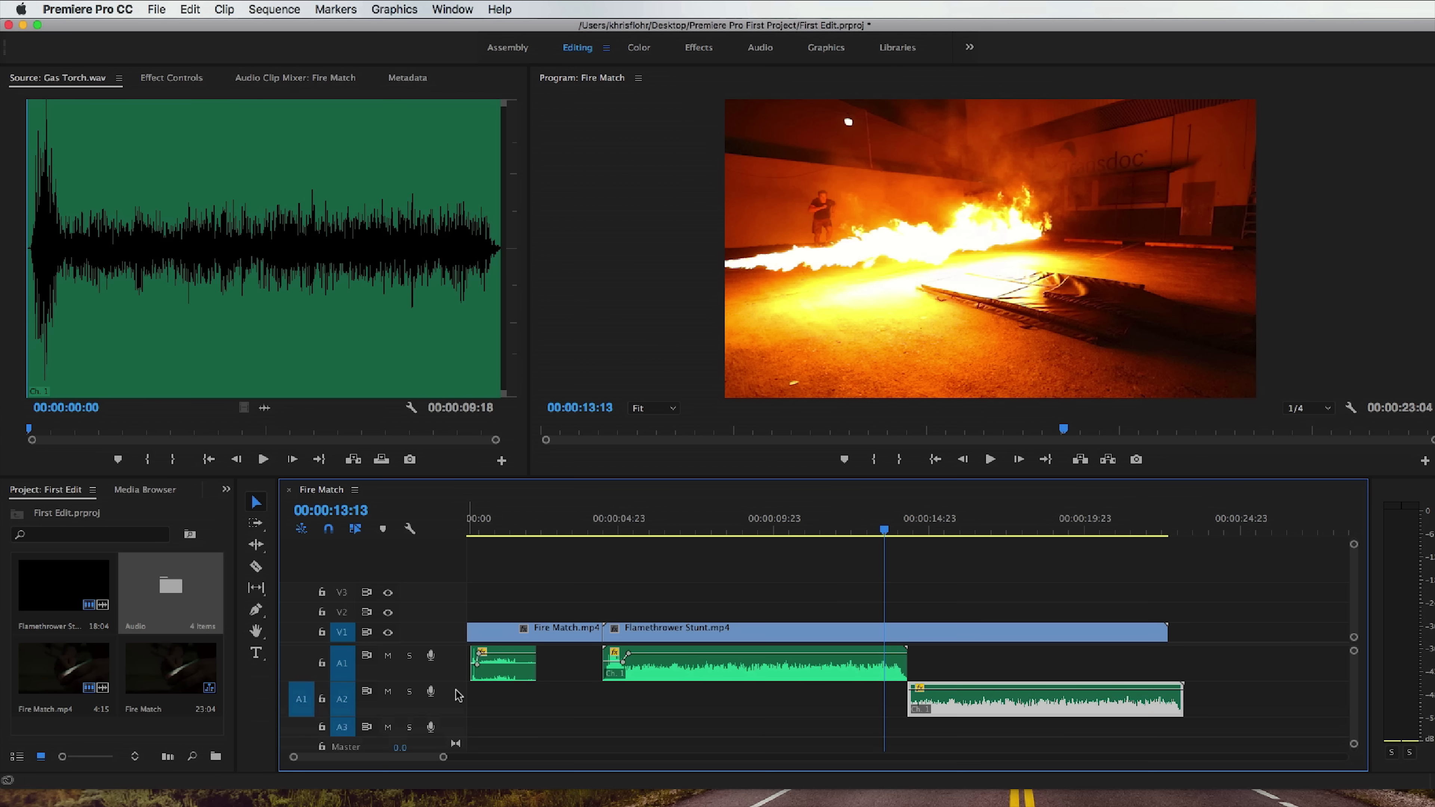
left_click_drag(991, 714, 981, 713)
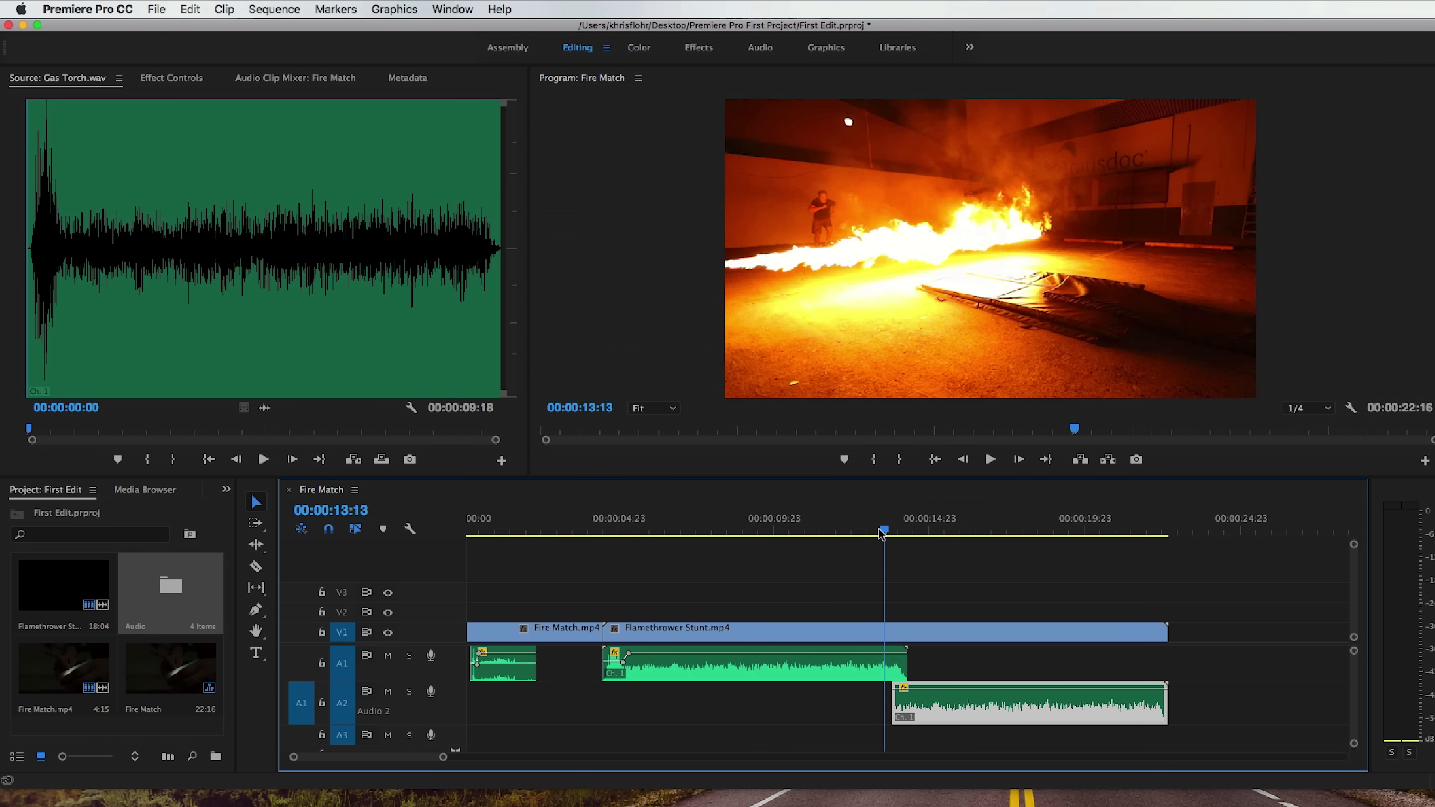
Play the overlap of the two Gas Torch clips from 00:00:13:13 and again from 00:00:13:02 to judge the transition.
key("space")
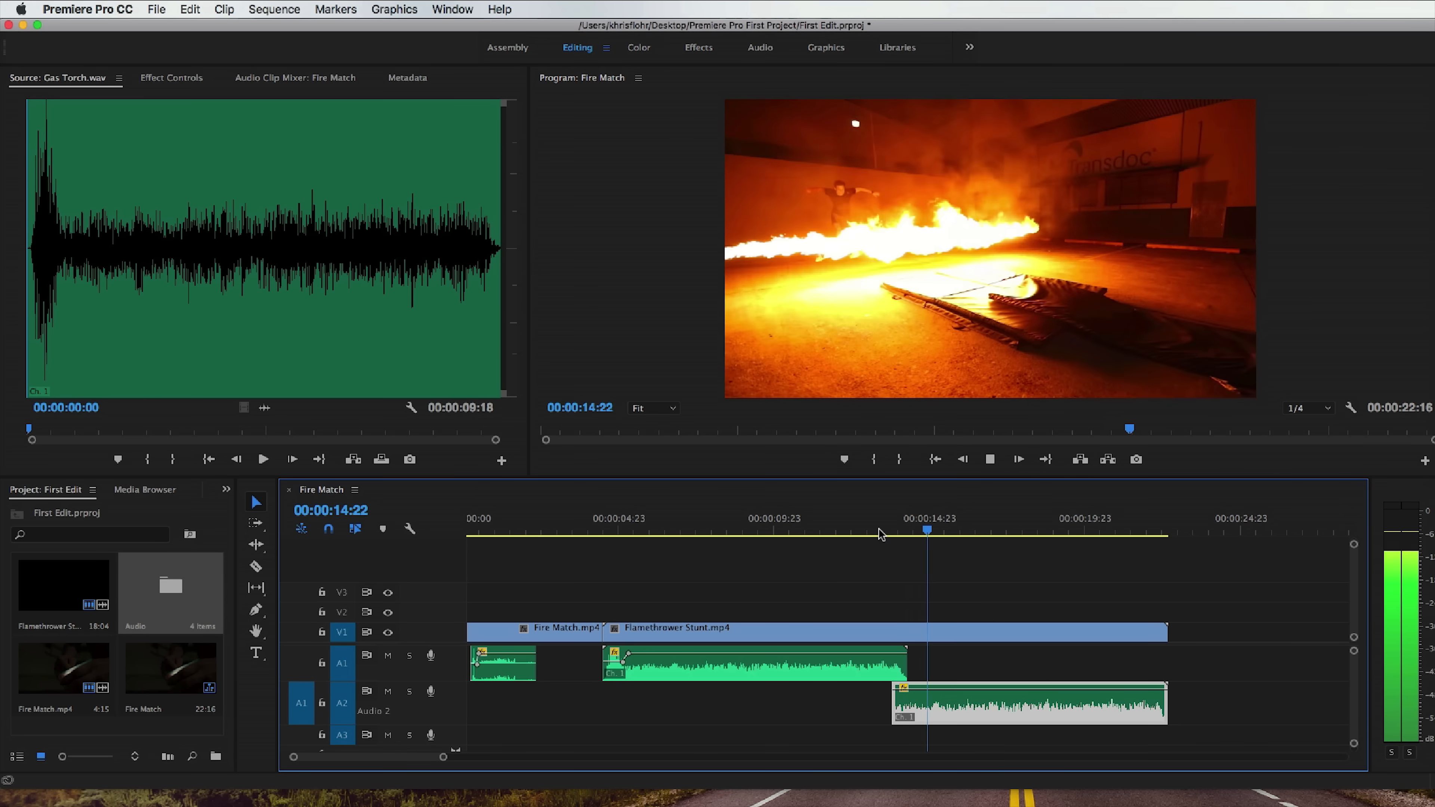
key("space")
left_click(871, 529)
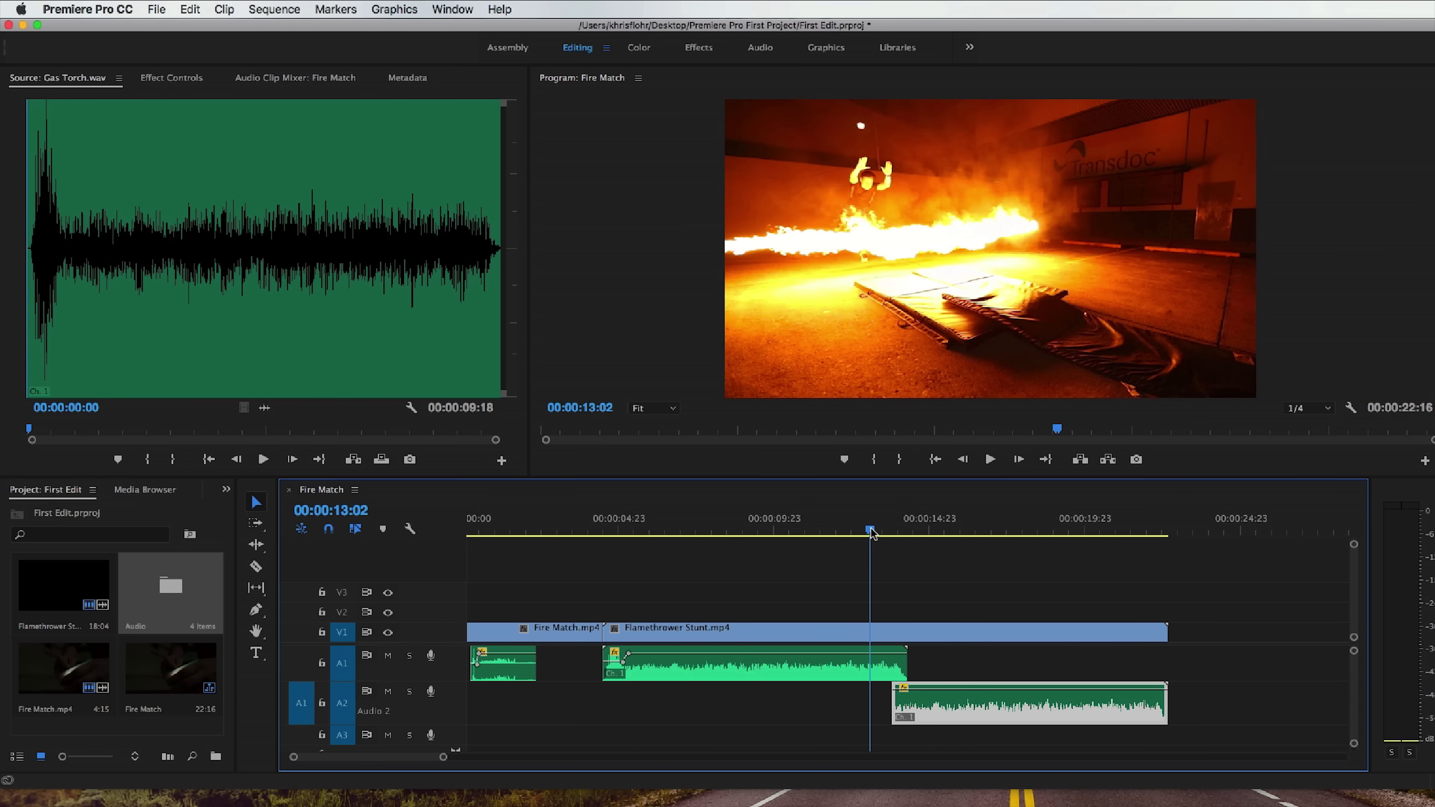
key("space")
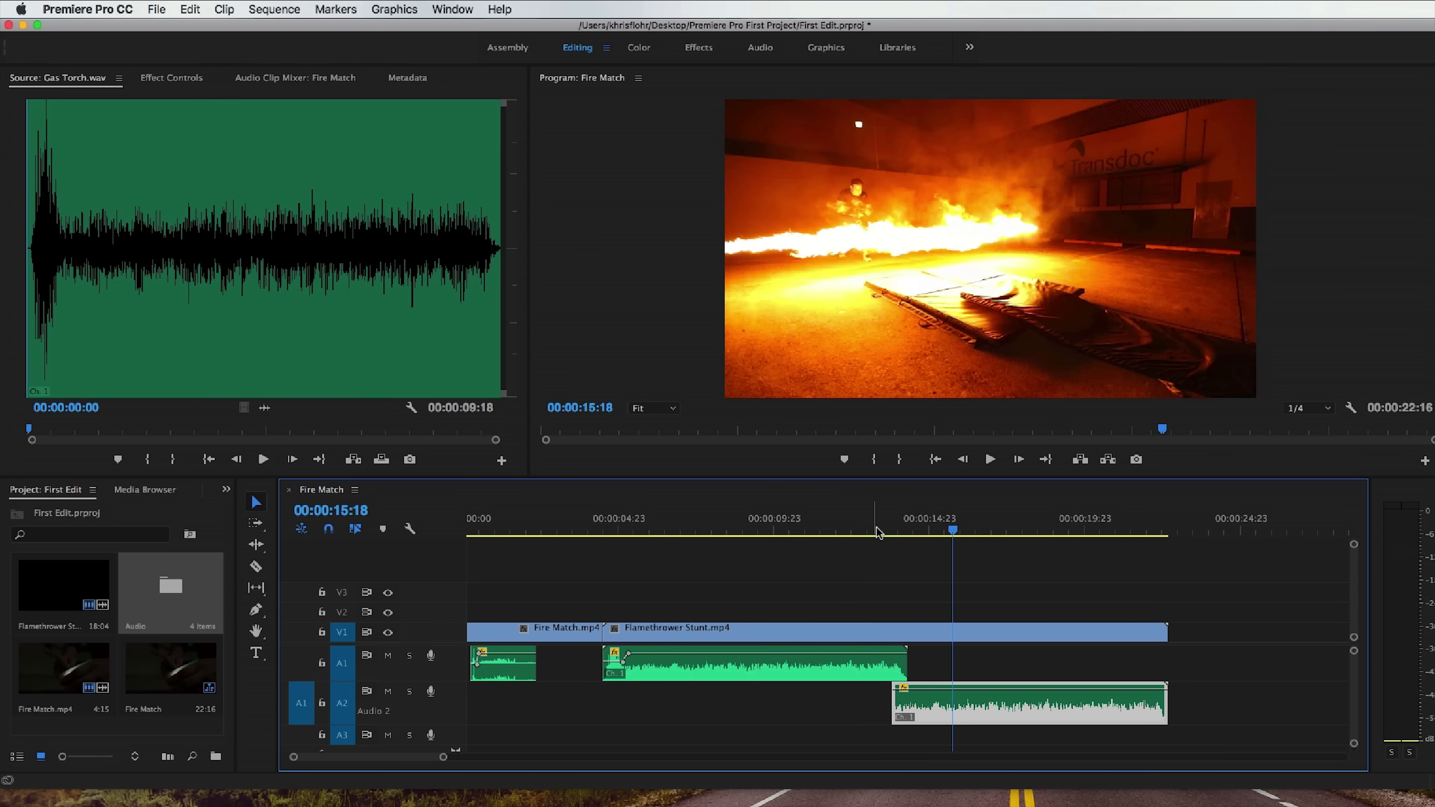
Keyframe a volume fade-in on the A2 Gas Torch copy, rising from its start to the point where the A1 clip ends.
left_click_drag(443, 756, 411, 762)
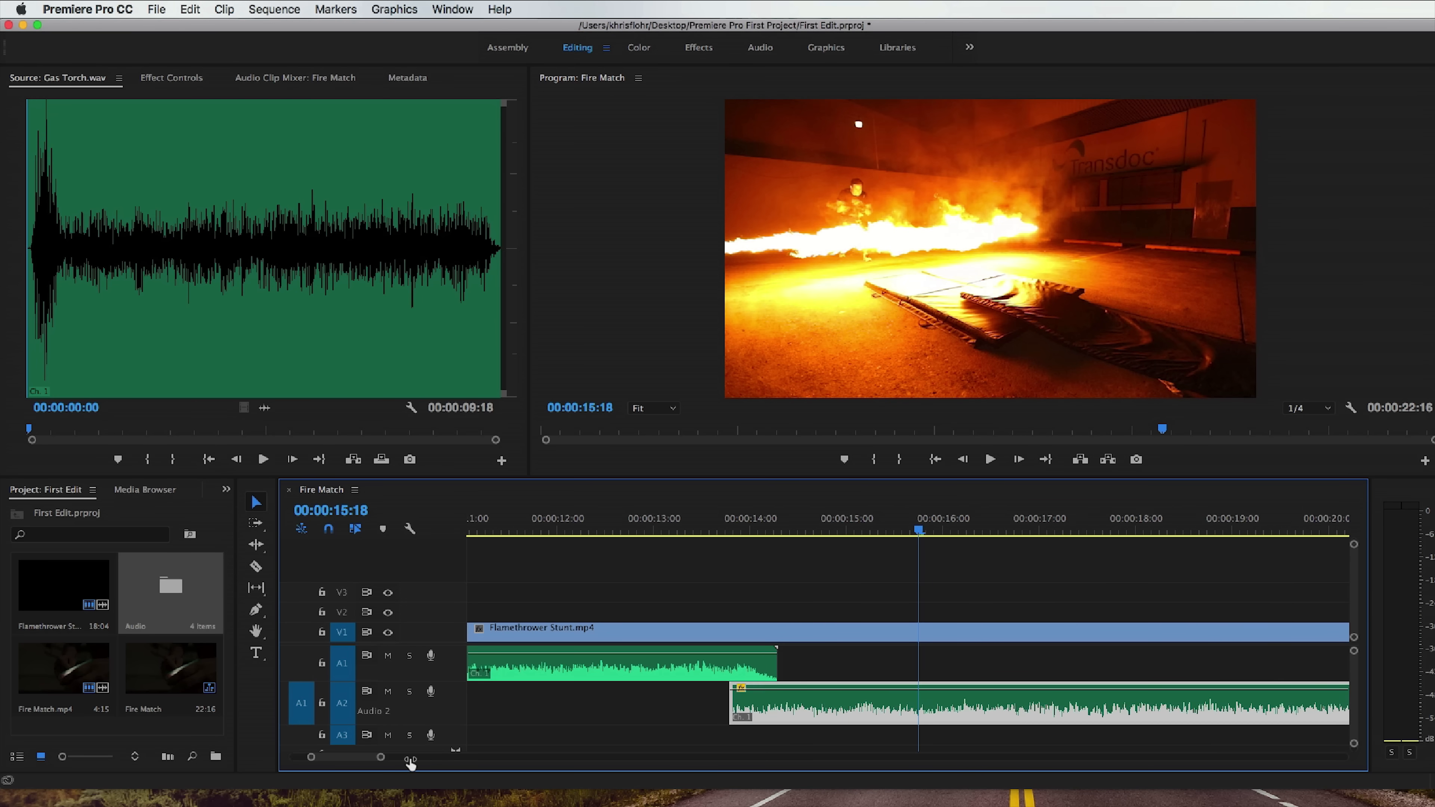
left_click(776, 689, "super")
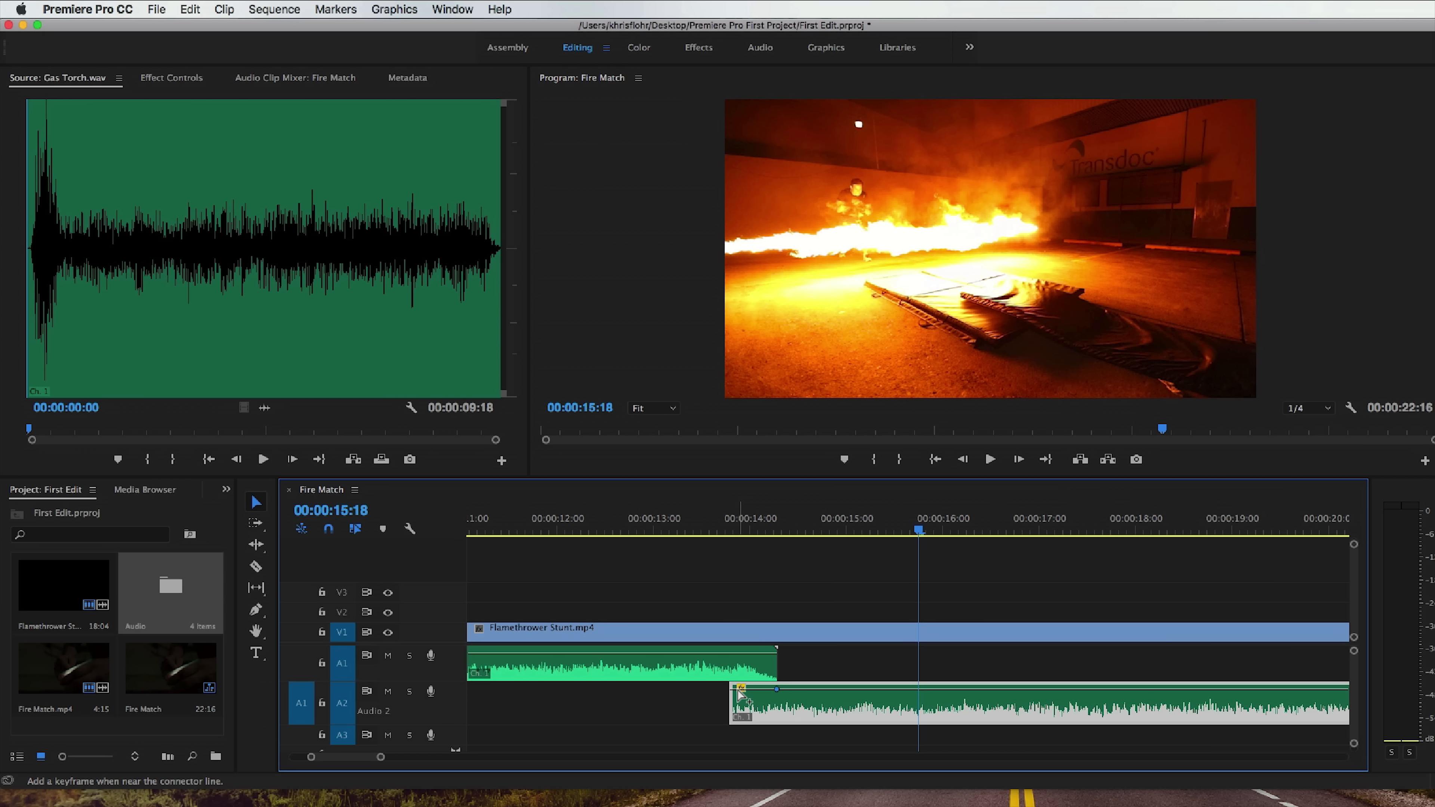
left_click_drag(736, 689, 733, 711)
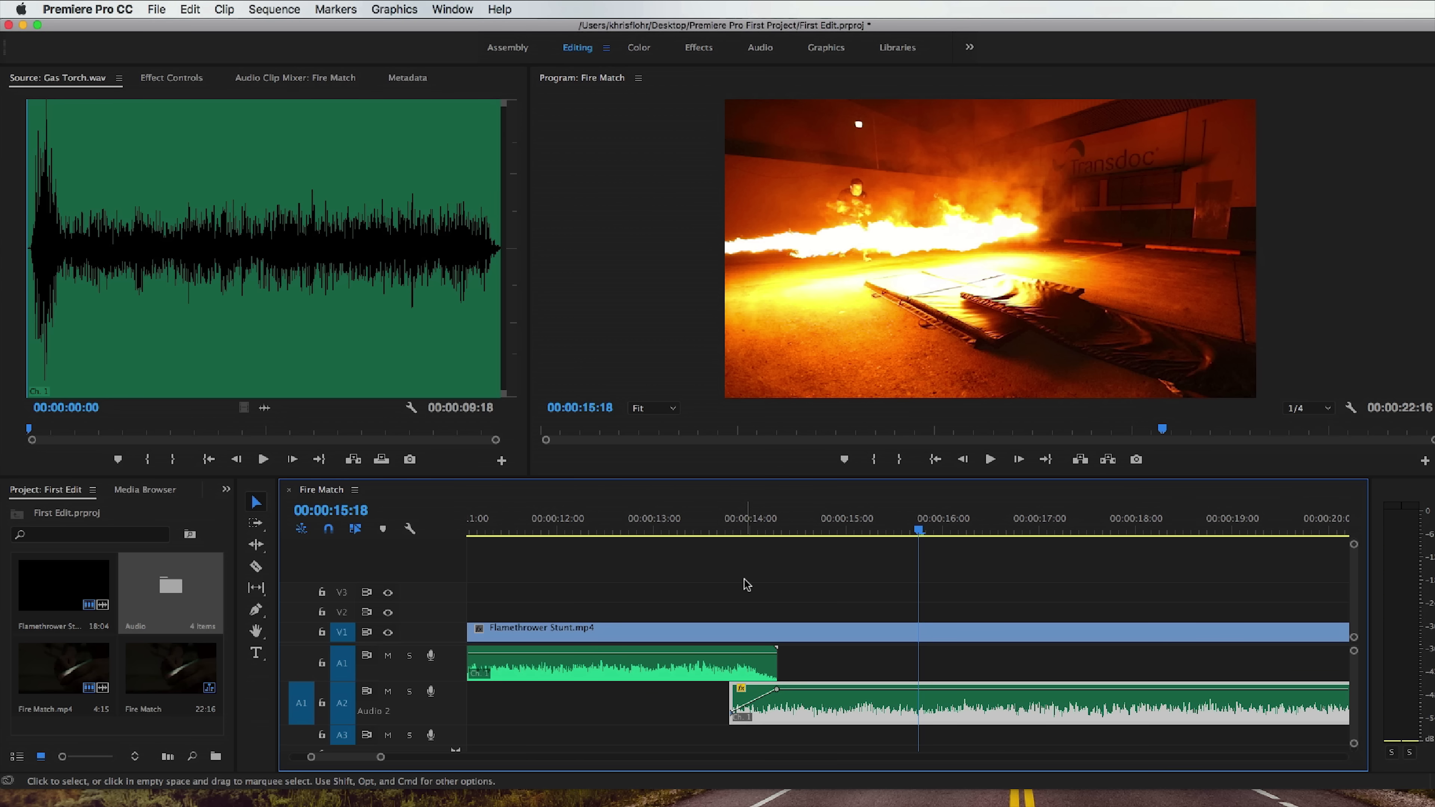
Play from before the faded-in overlap through to 00:00:21:19 to check the combined gas torch sound.
left_click_drag(729, 530, 699, 532)
key("space")
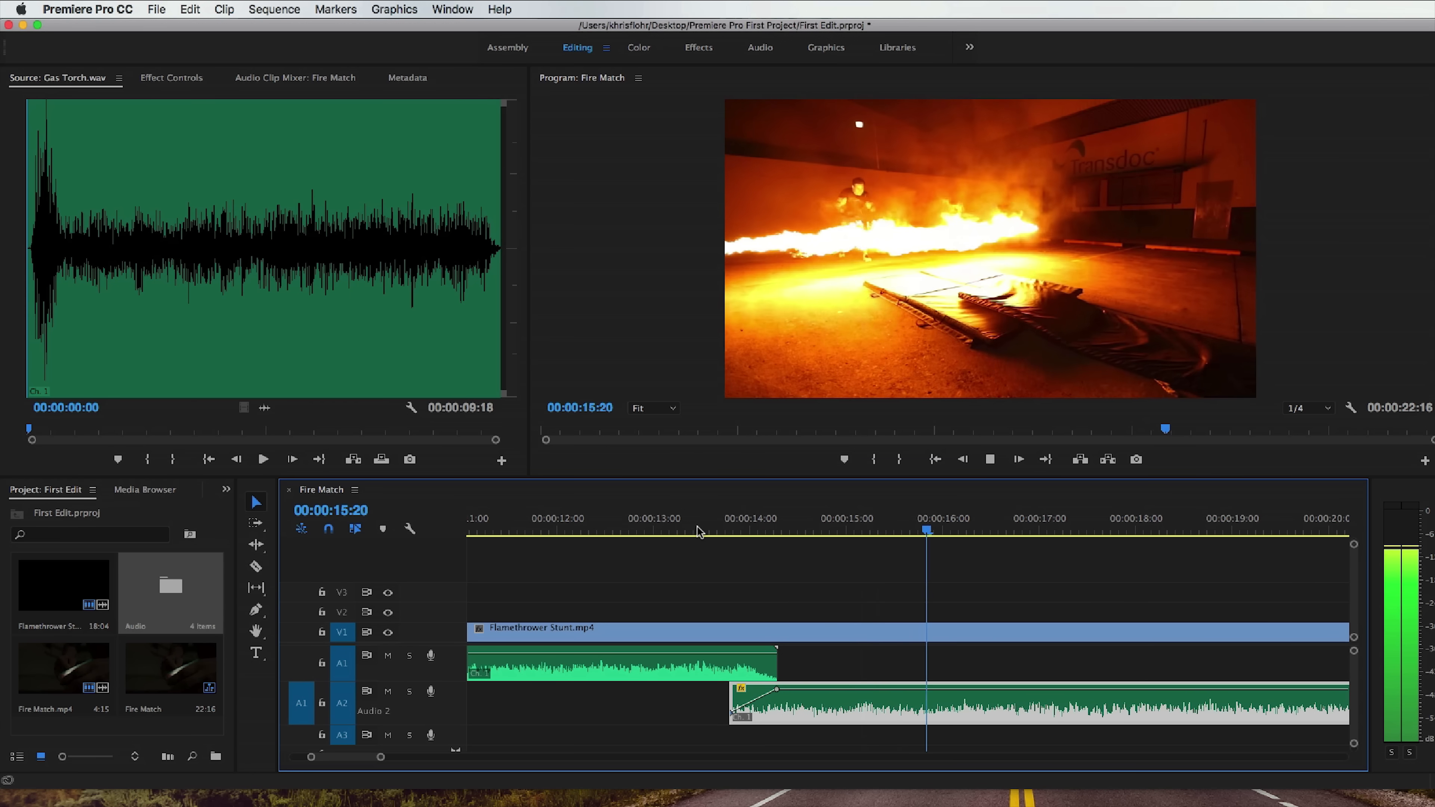
key("minus")
key("minus")
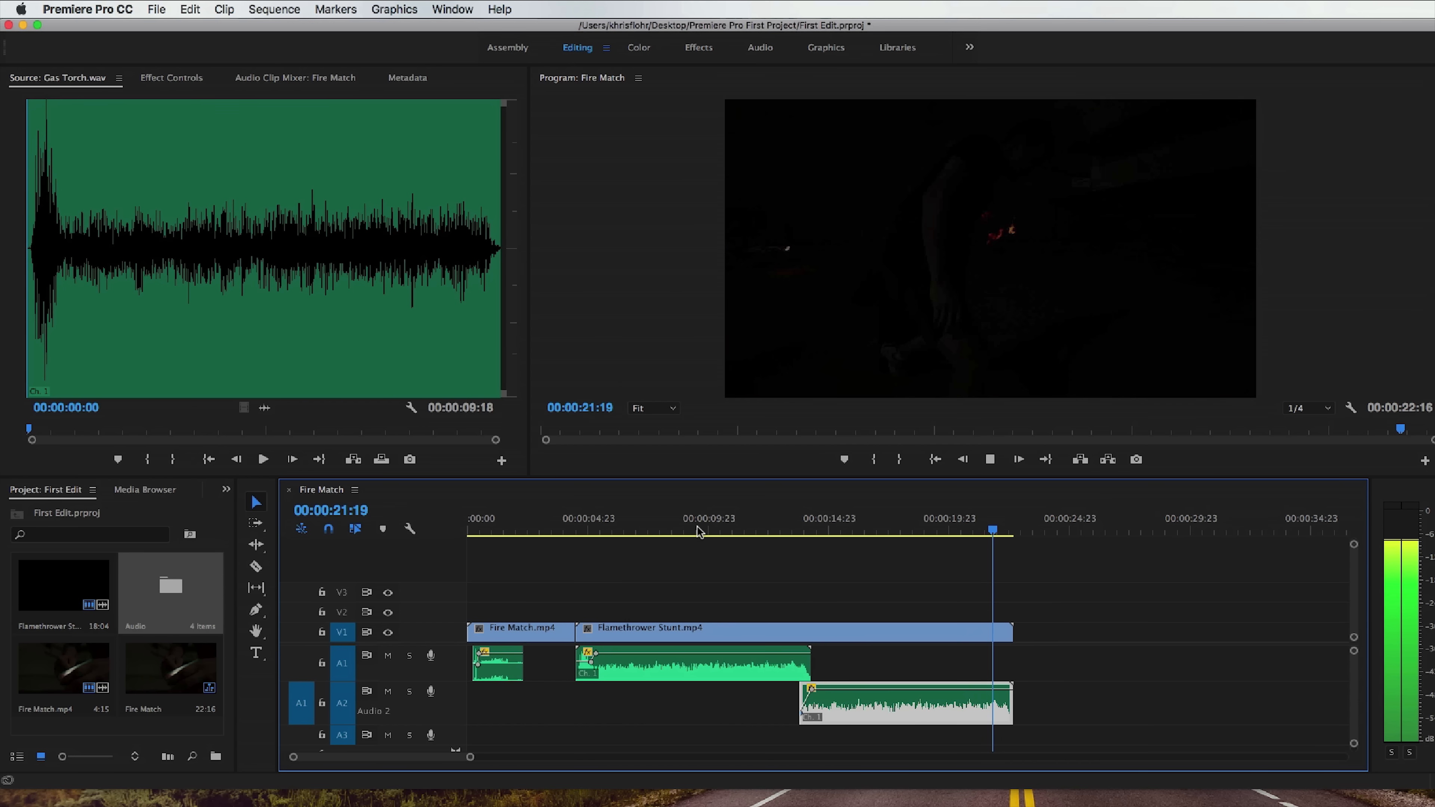
key("space")
Find where the flame dies out at 00:00:21:15, keyframe a volume fade-out there on the A2 Gas Torch copy, and play the ending.
left_click_drag(993, 532, 951, 533)
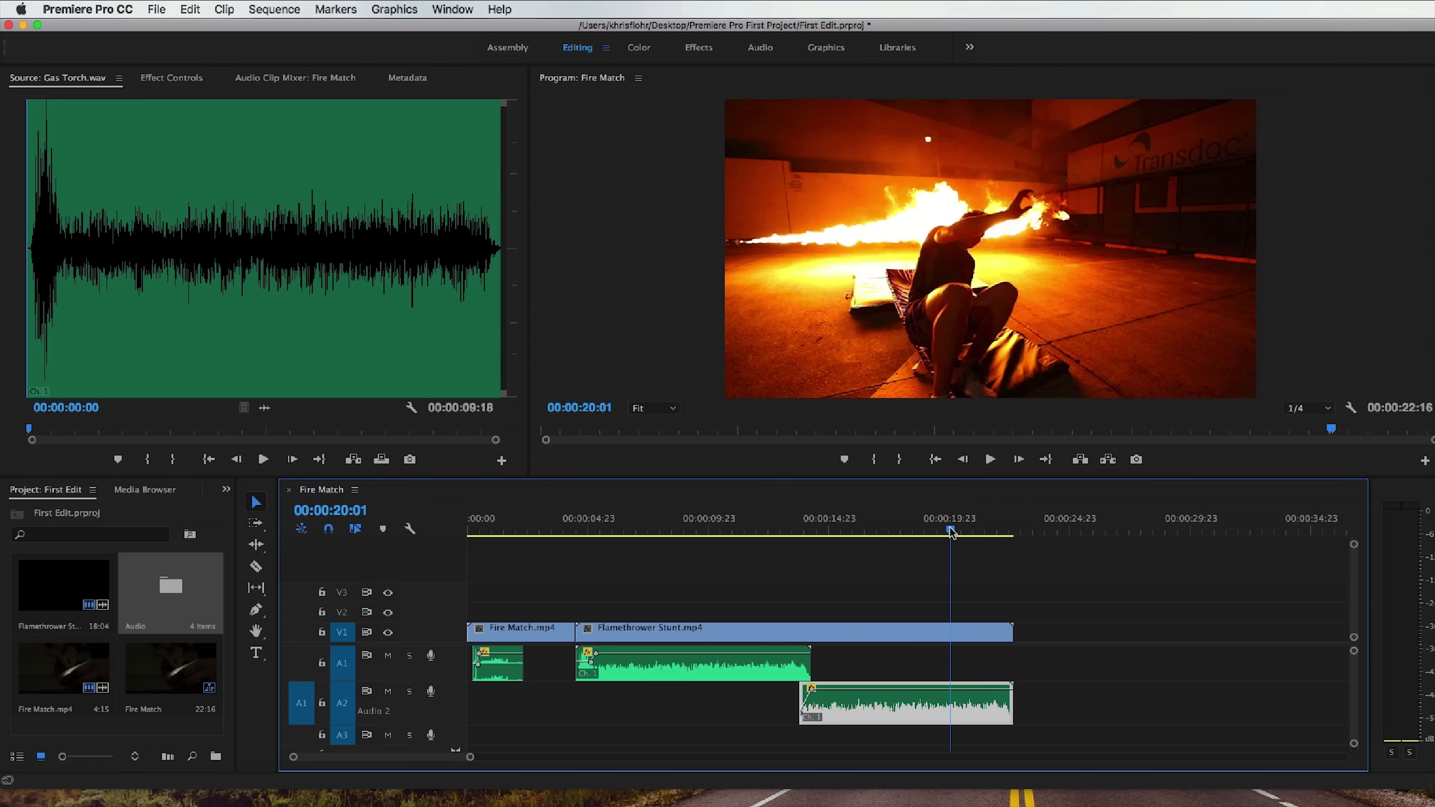
key("space")
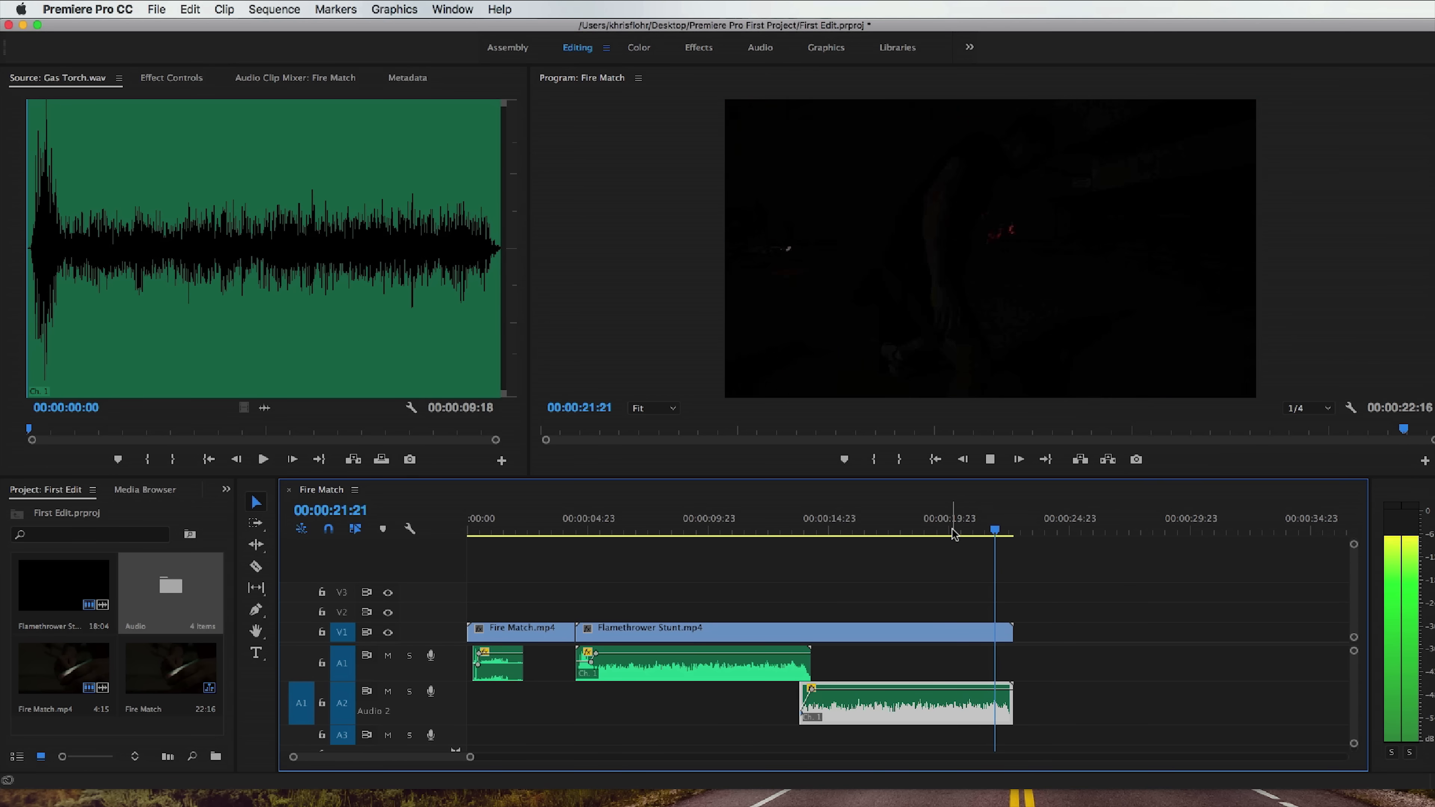
key("space")
mouse_move(994, 529)
left_mouse_down()
mouse_move(959, 541)
mouse_move(988, 535)
left_mouse_up()
left_click(990, 689, "super")
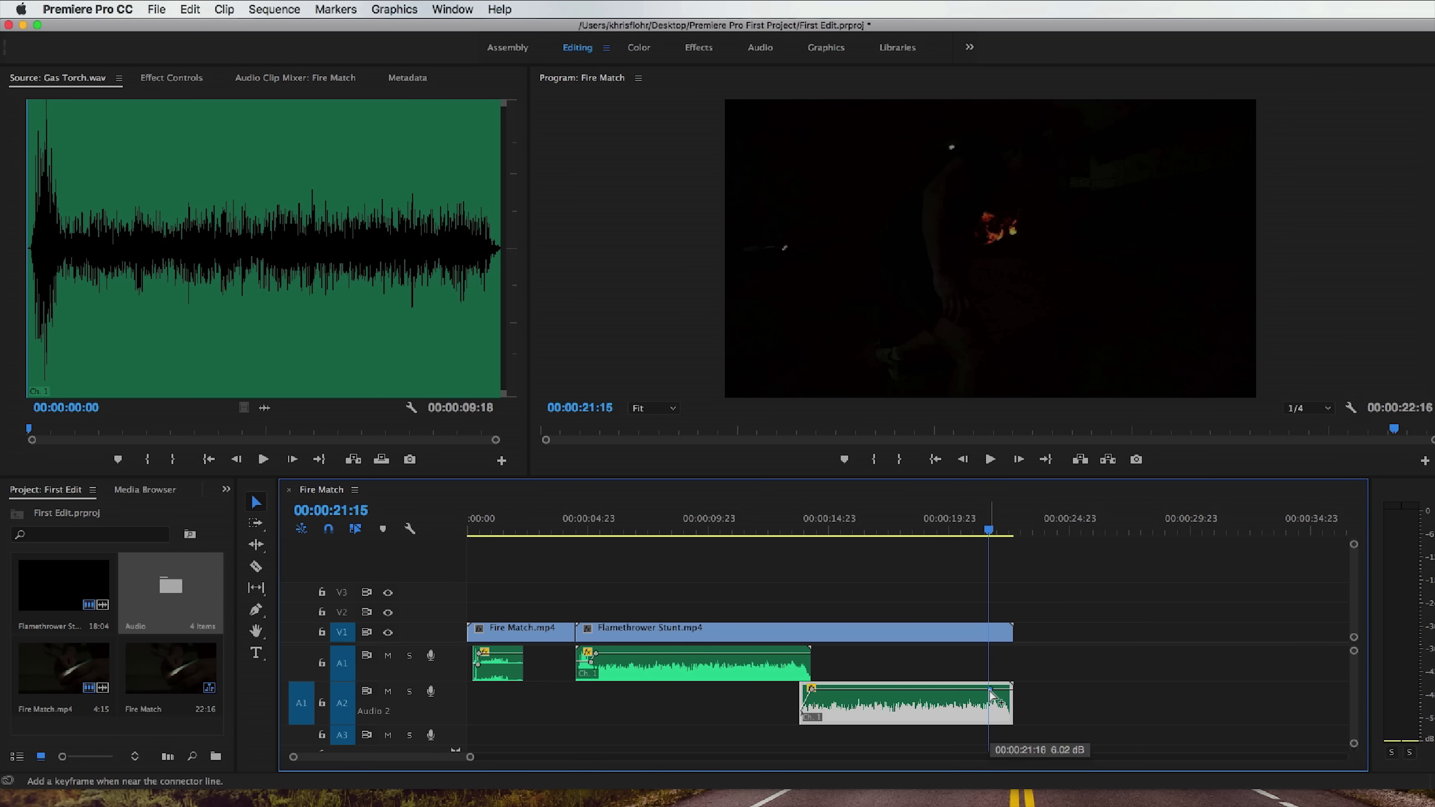
left_click(958, 689, "super")
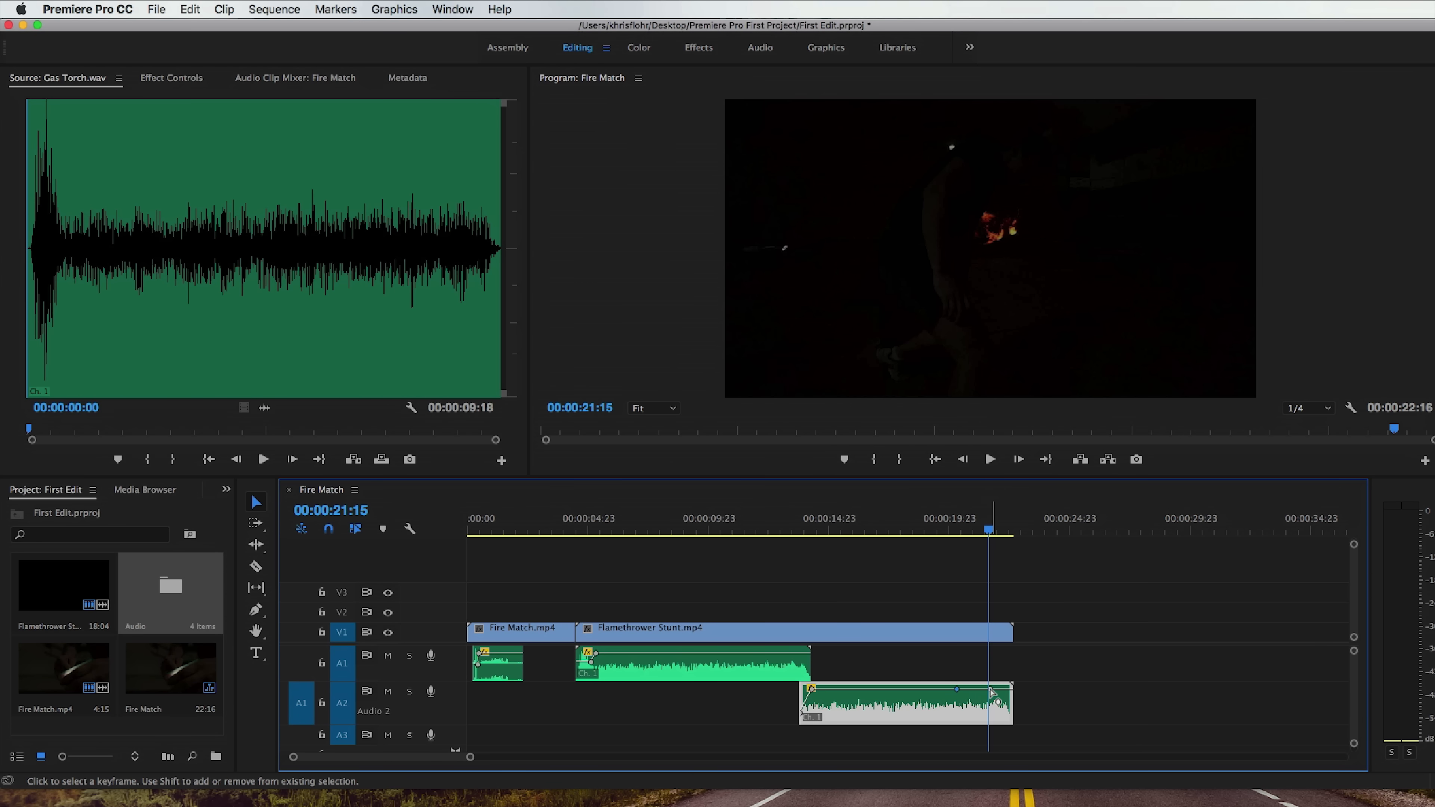
left_click_drag(990, 689, 989, 699)
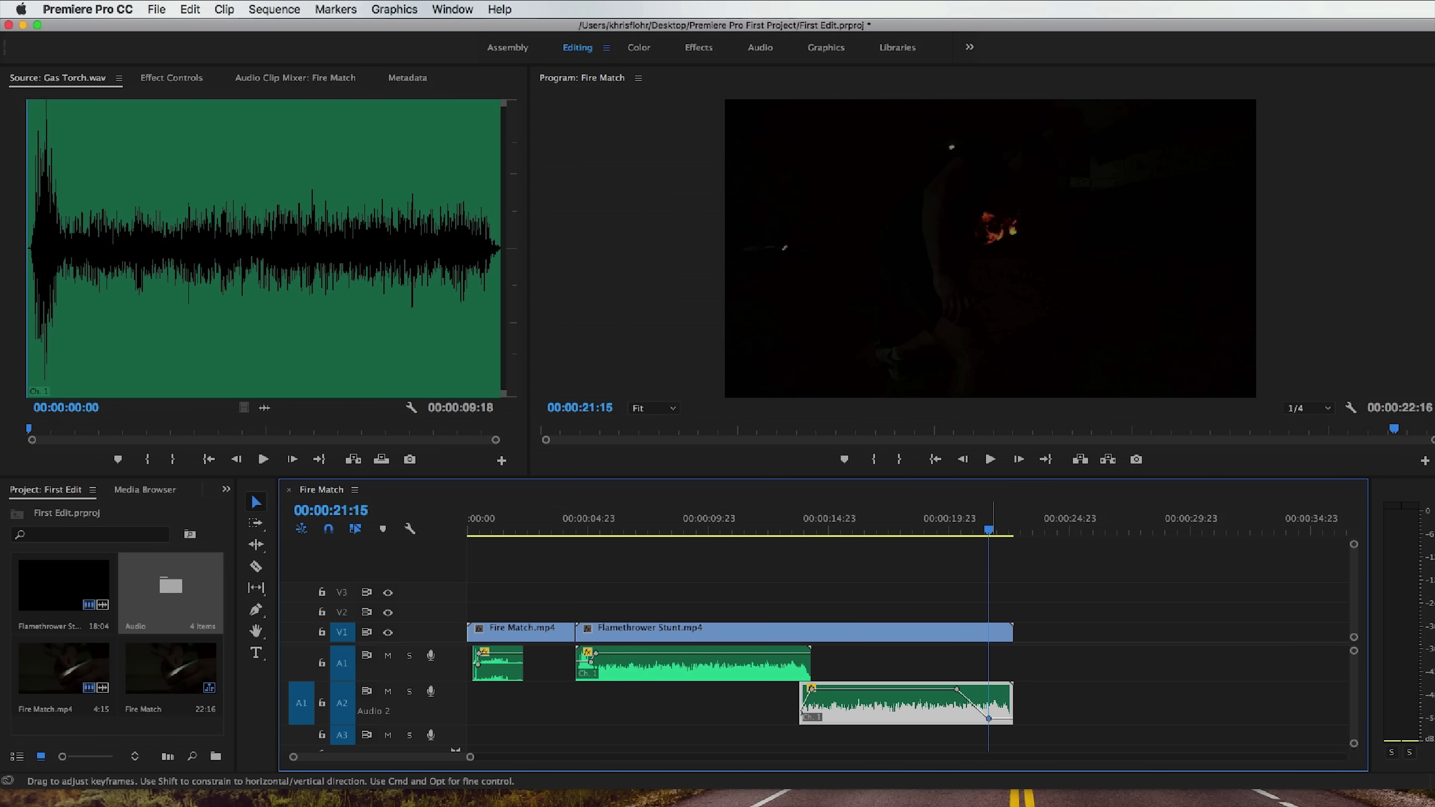
left_click(949, 528)
key("space")
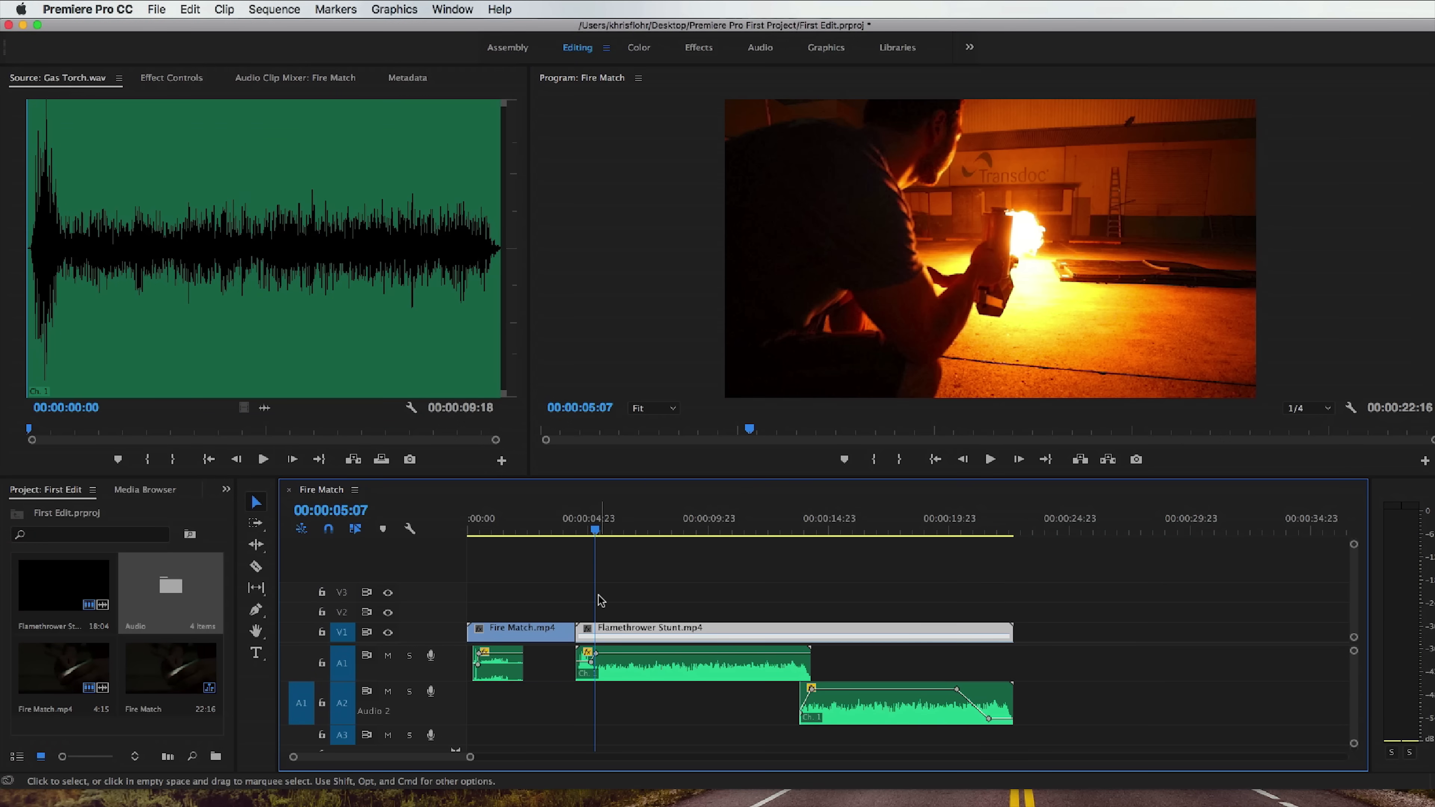
Reverse the Flamethrower Stunt clip's playback at 100% speed, and play and scrub through it to check the backward motion.
right_click(659, 633)
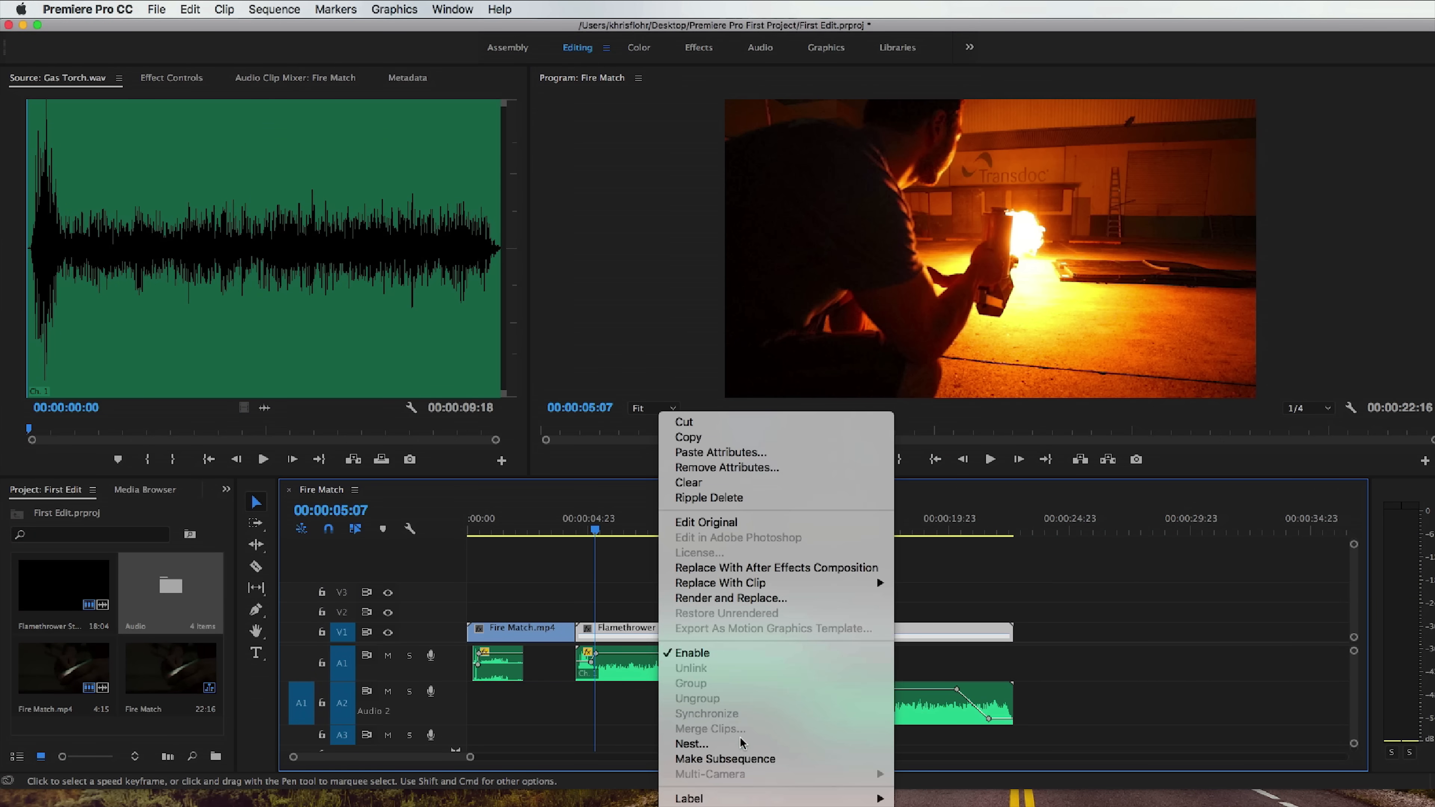
left_click(713, 806)
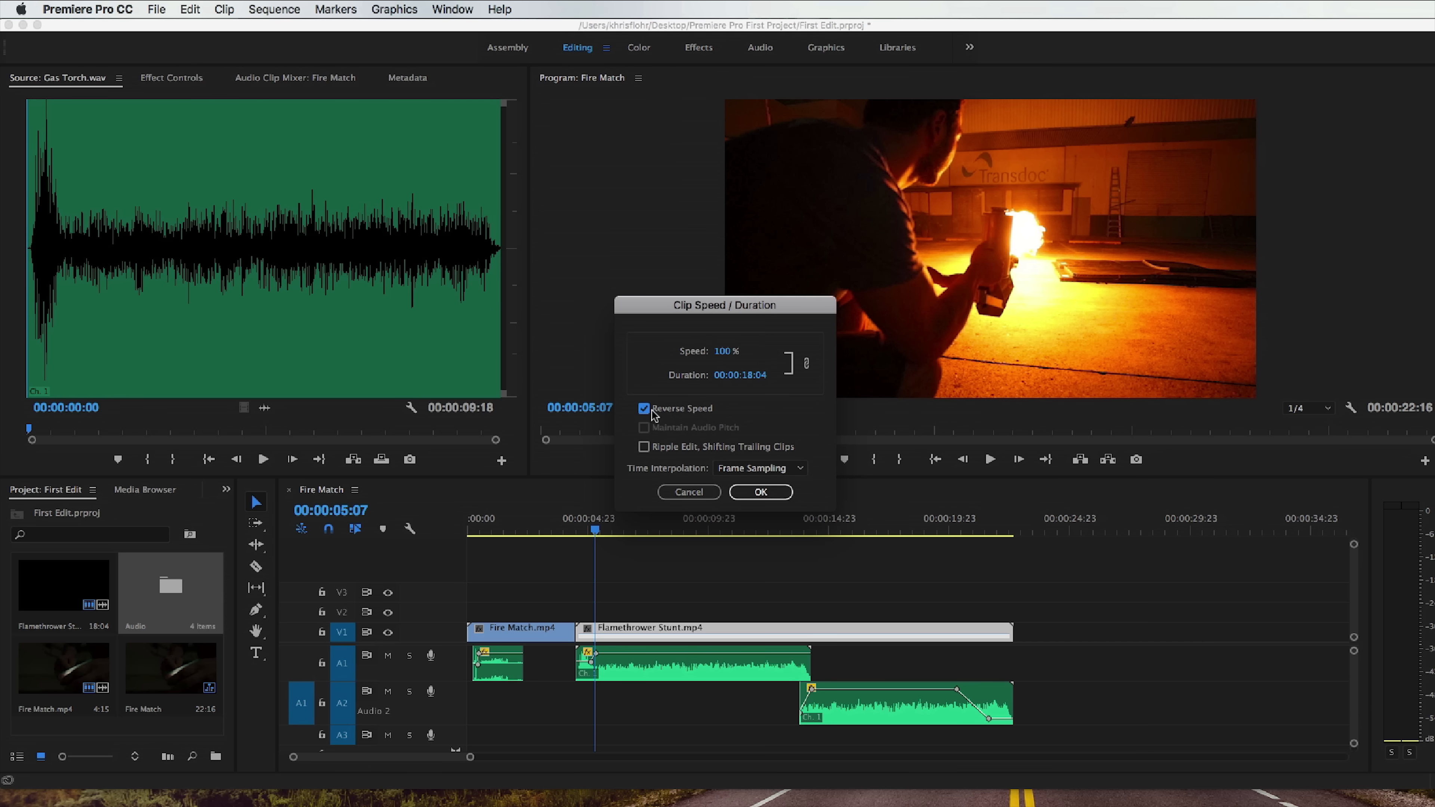
left_click(760, 492)
key("space")
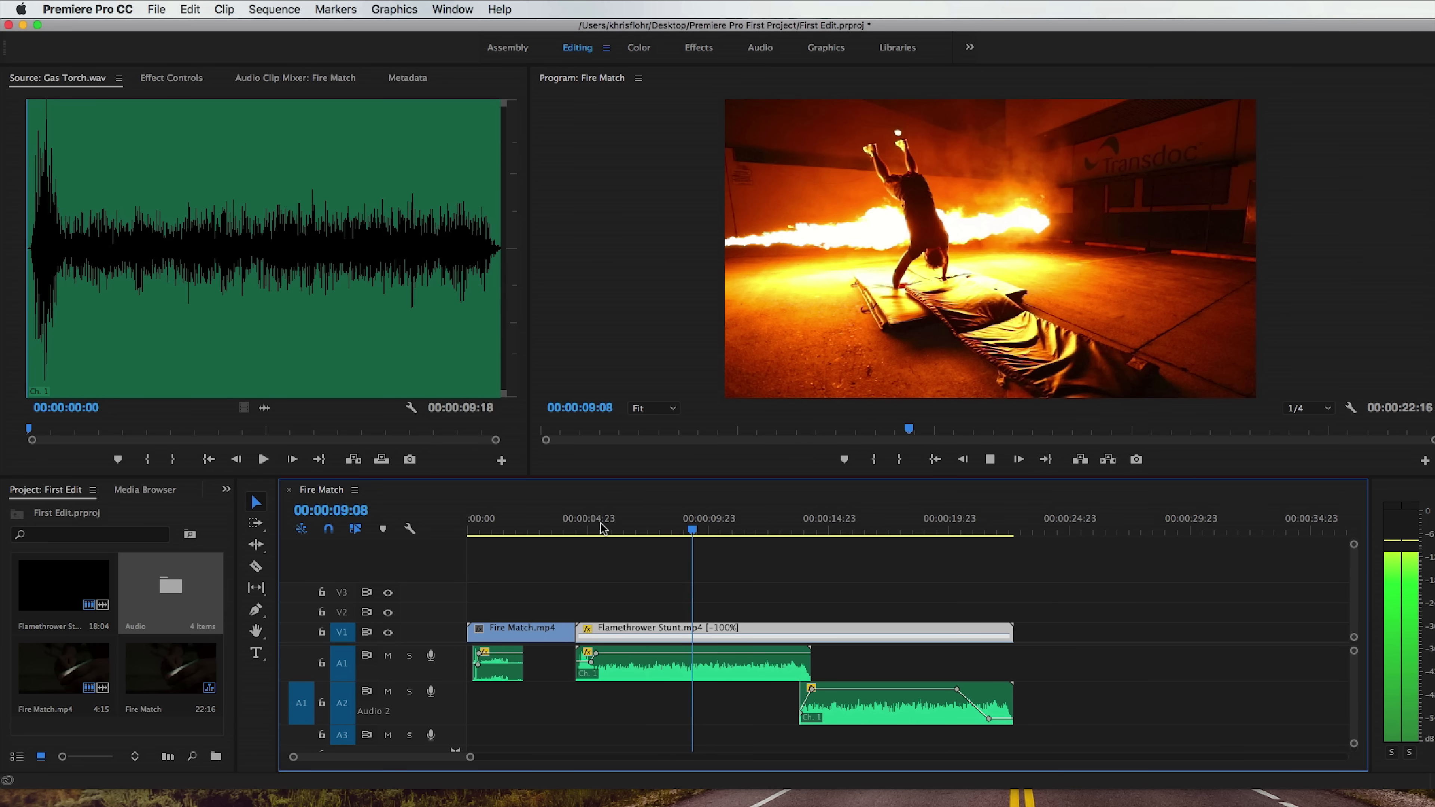
key("space")
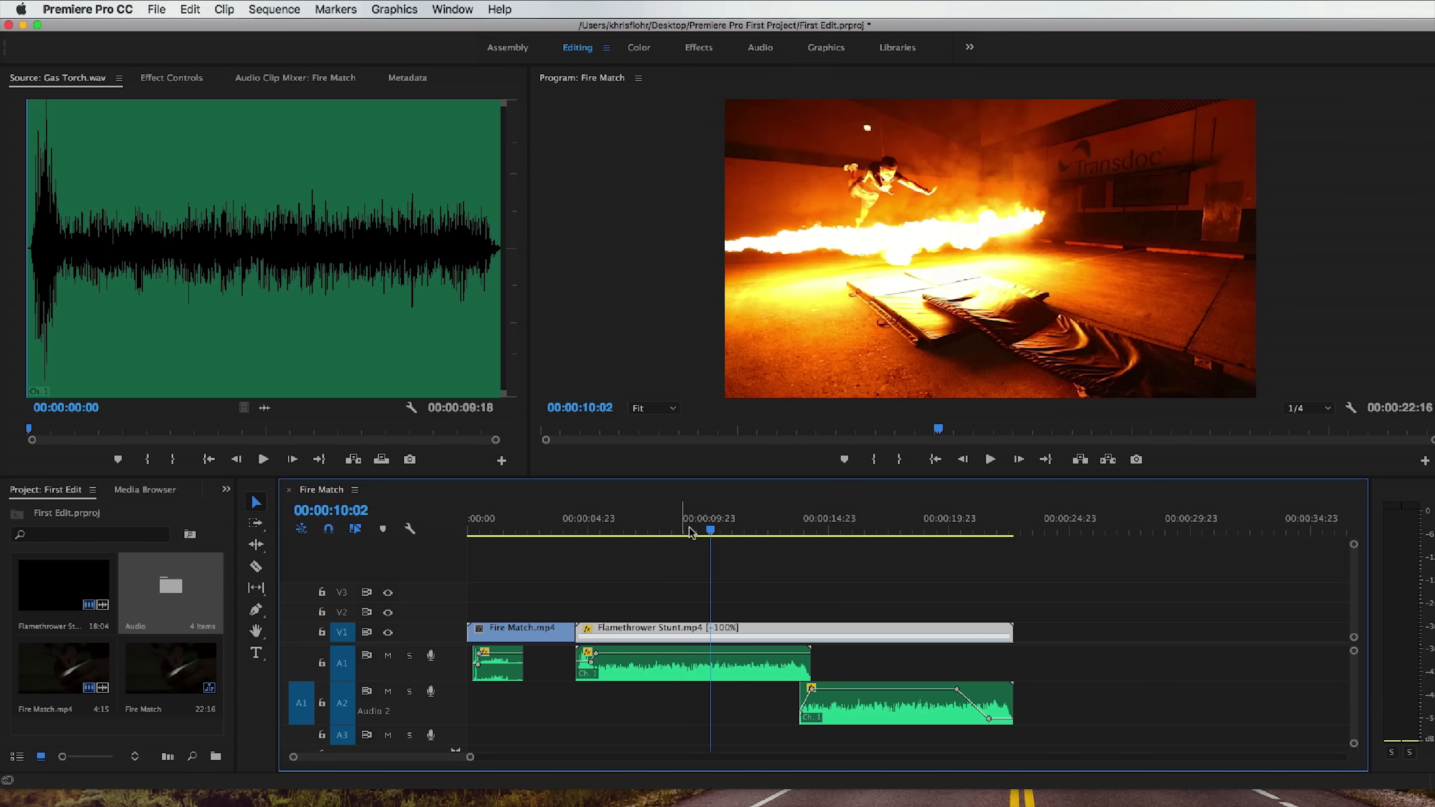
left_click_drag(712, 529, 737, 531)
left_click_drag(784, 534, 814, 534)
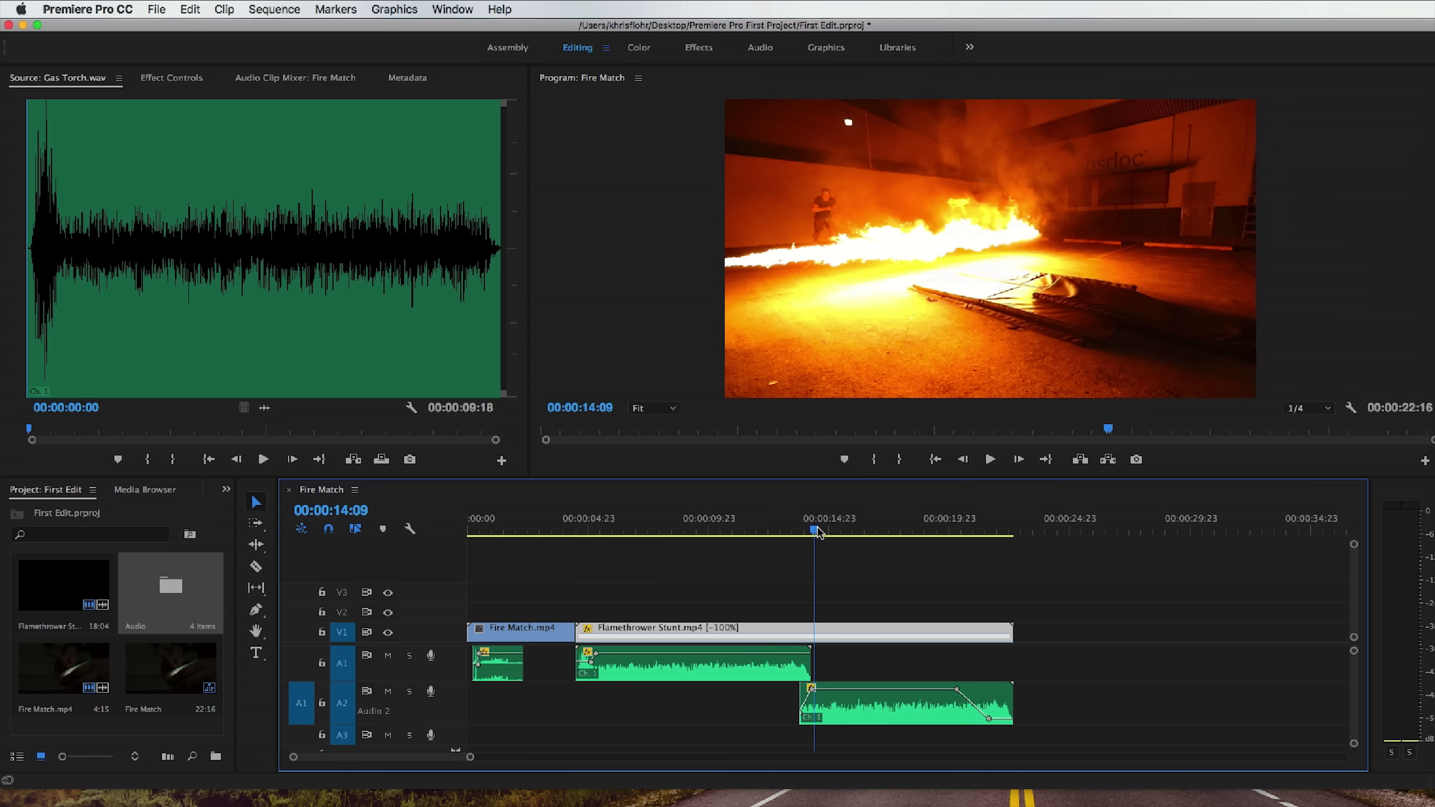
Turn off reverse speed on the Flamethrower Stunt clip, raise its speed well above normal, and play it from 00:00:04:18.
right_click(745, 629)
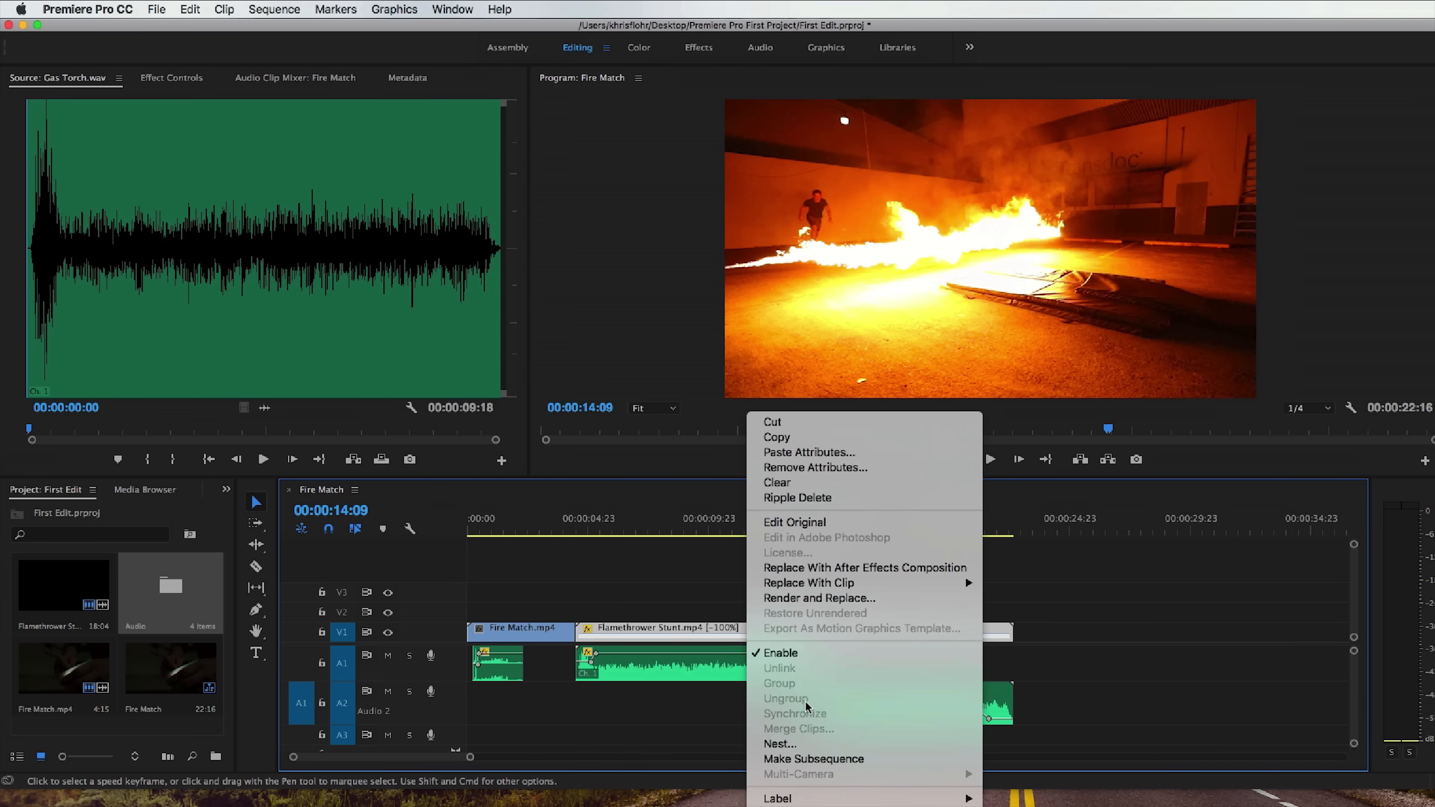
left_click(912, 806)
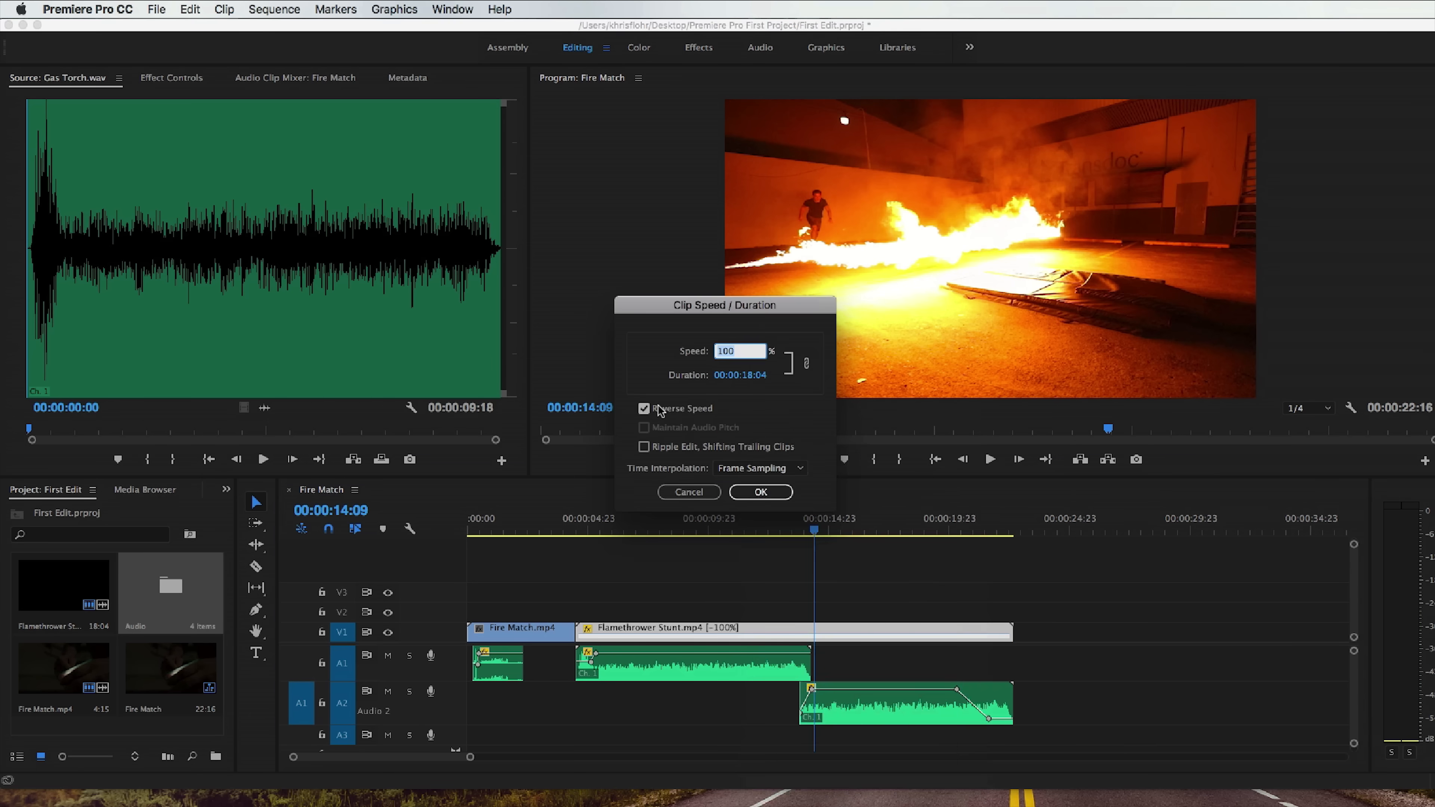
left_click(644, 409)
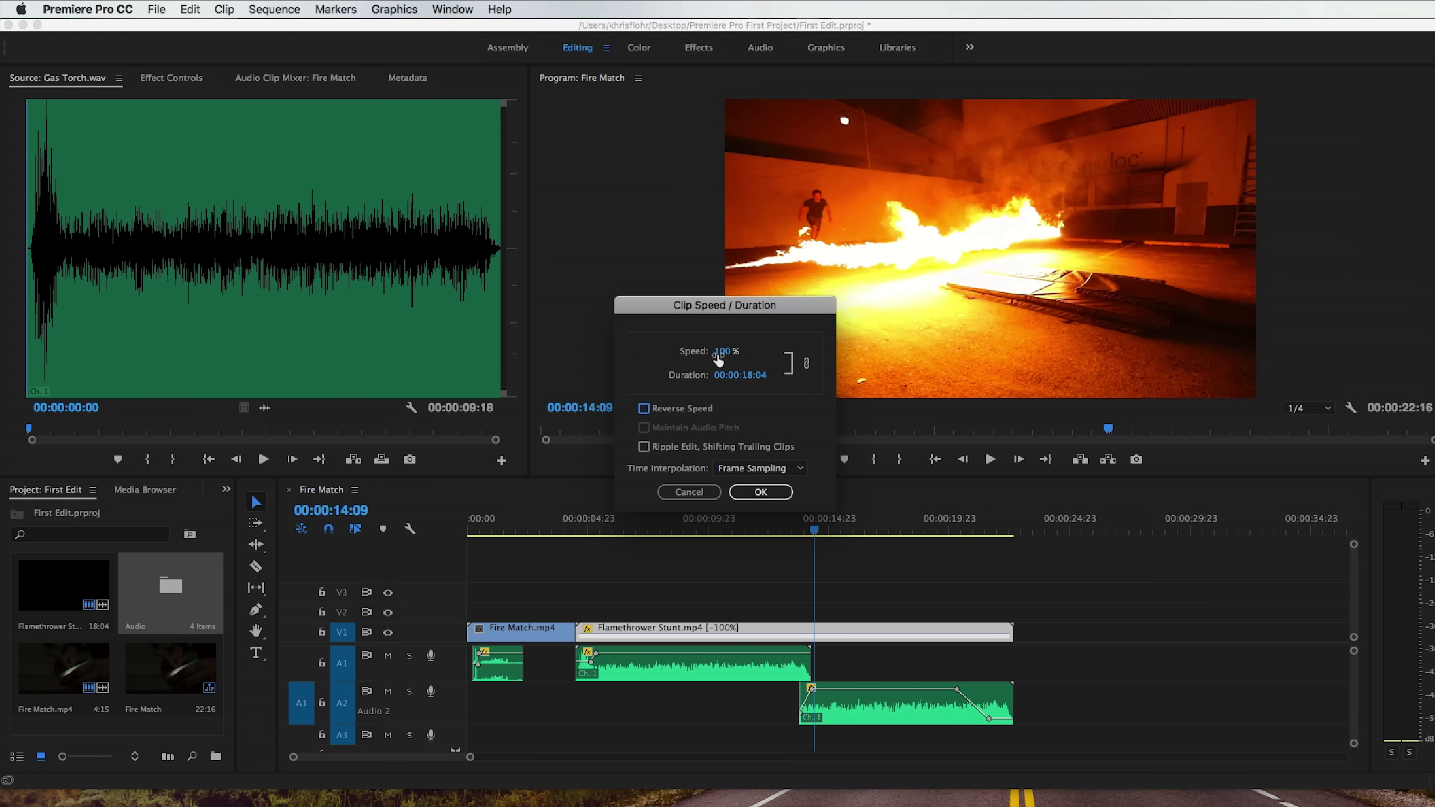
left_click(723, 352)
type("3")
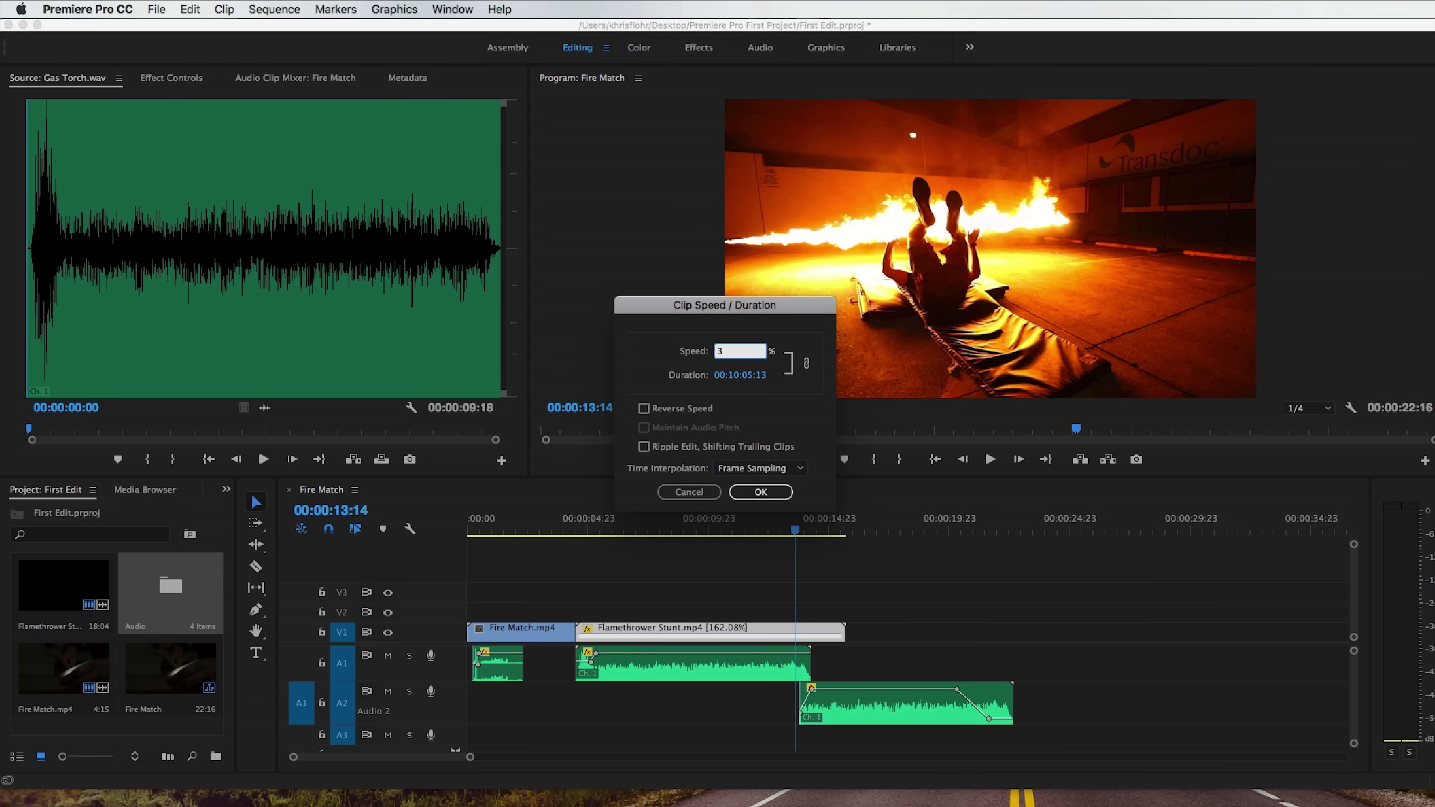
key("Return")
left_click(581, 520)
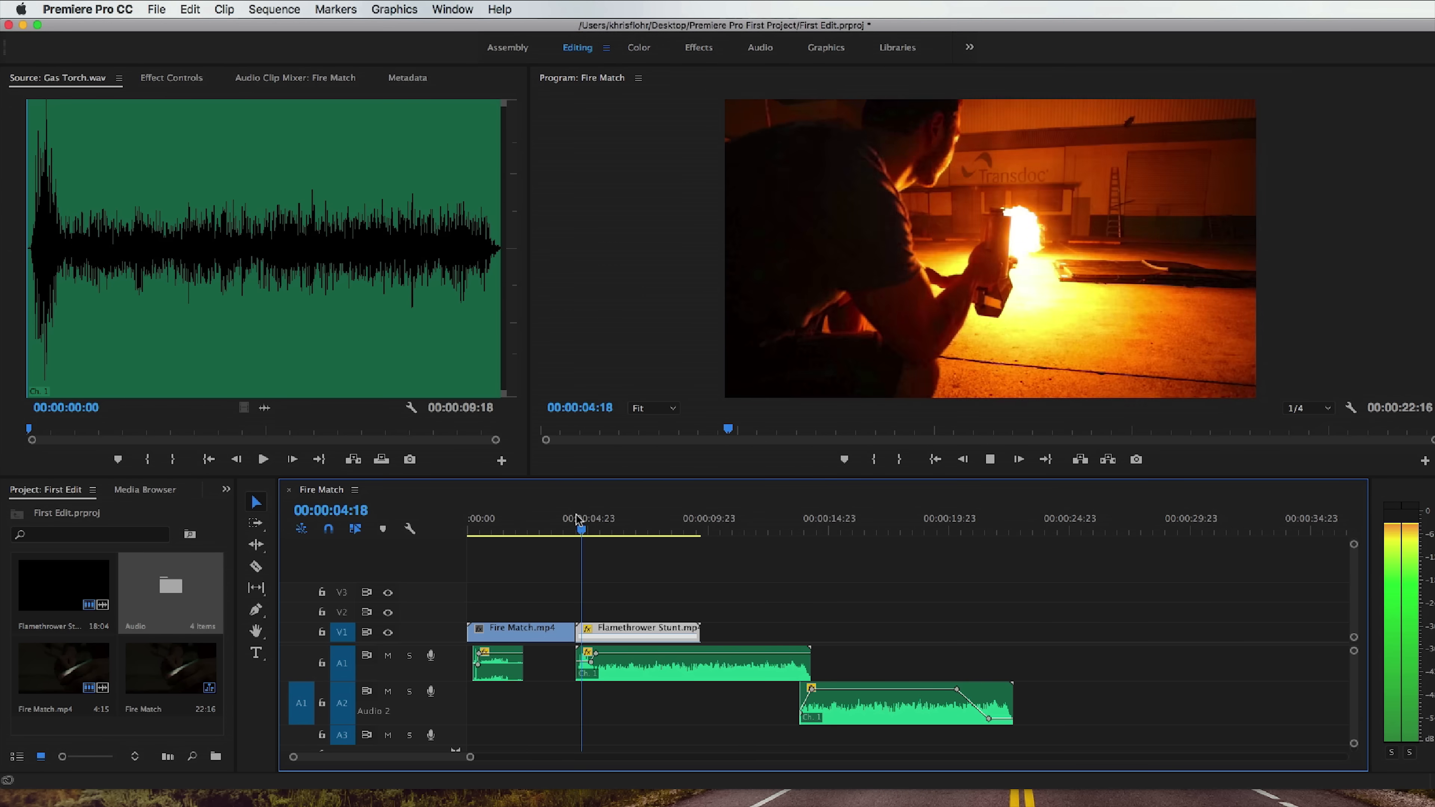
key("space")
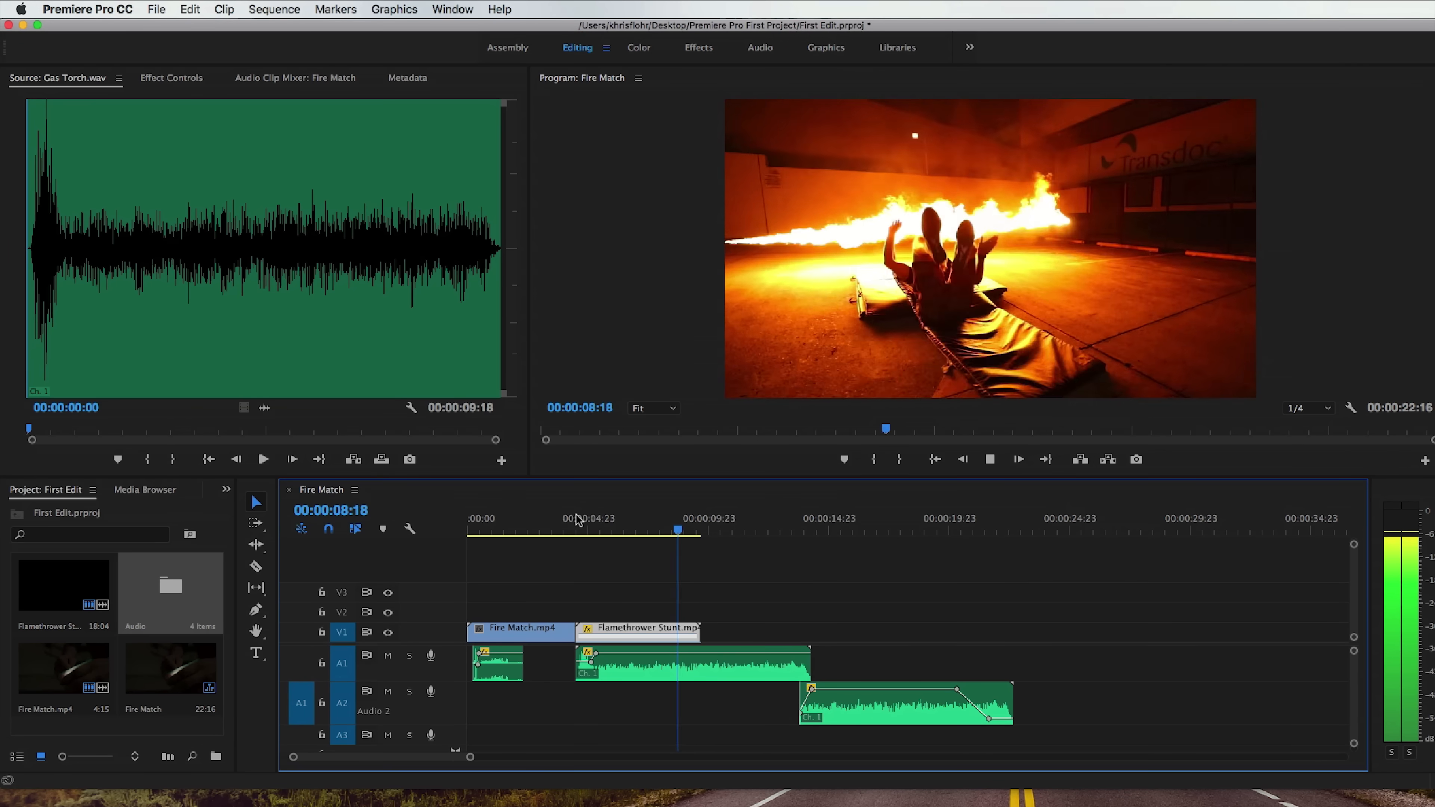
key("space")
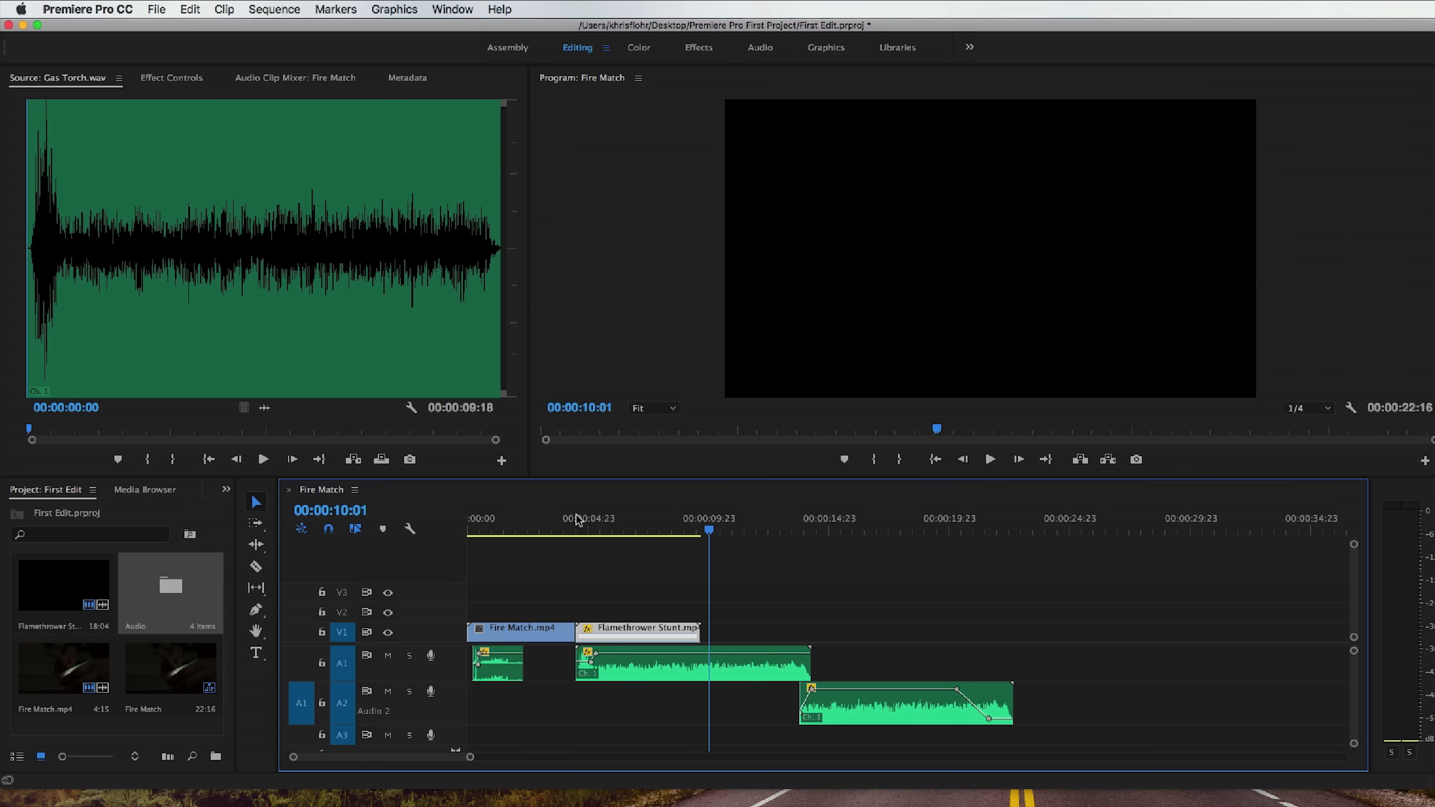
Set the Flamethrower Stunt clip's speed back to 100%.
right_click(635, 629)
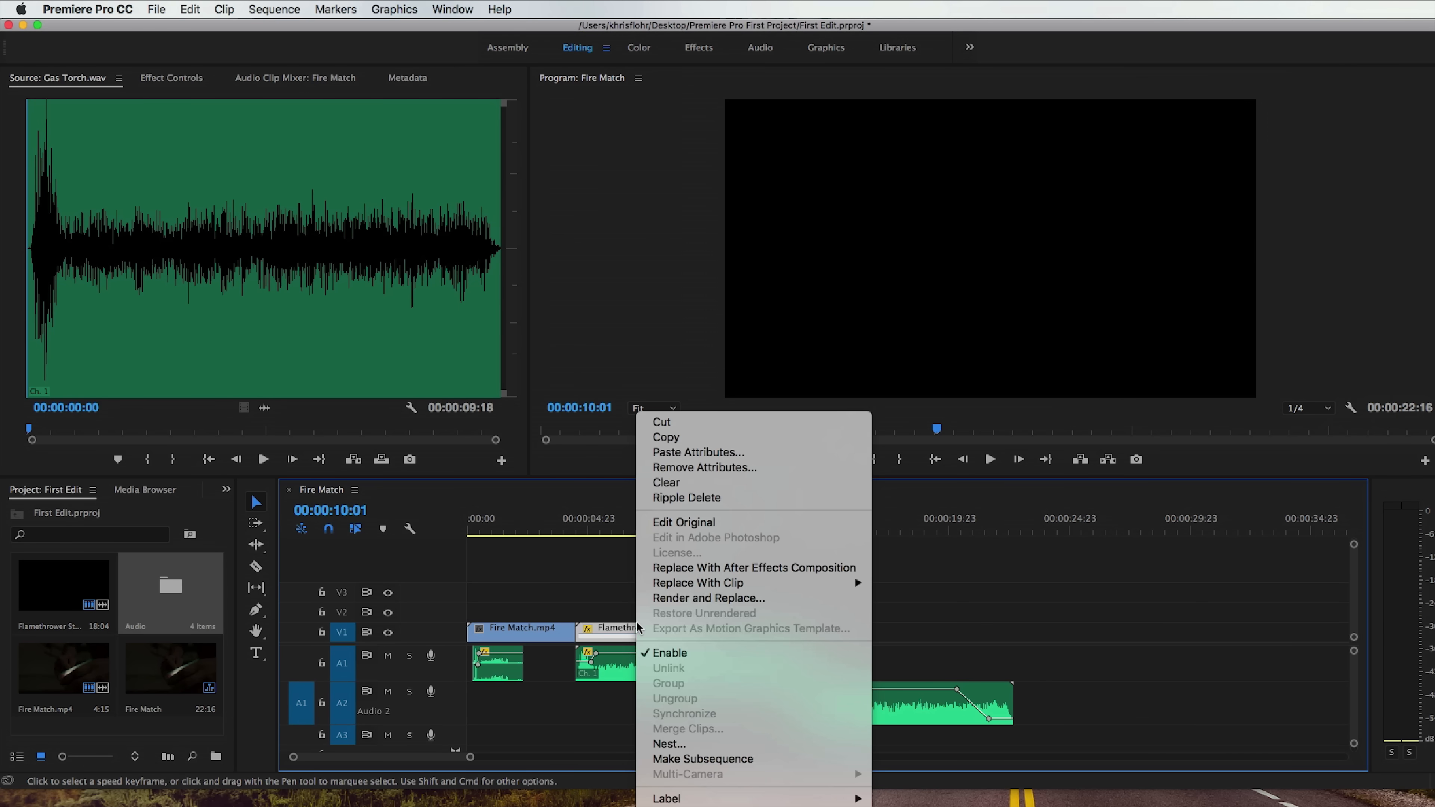
left_click(816, 806)
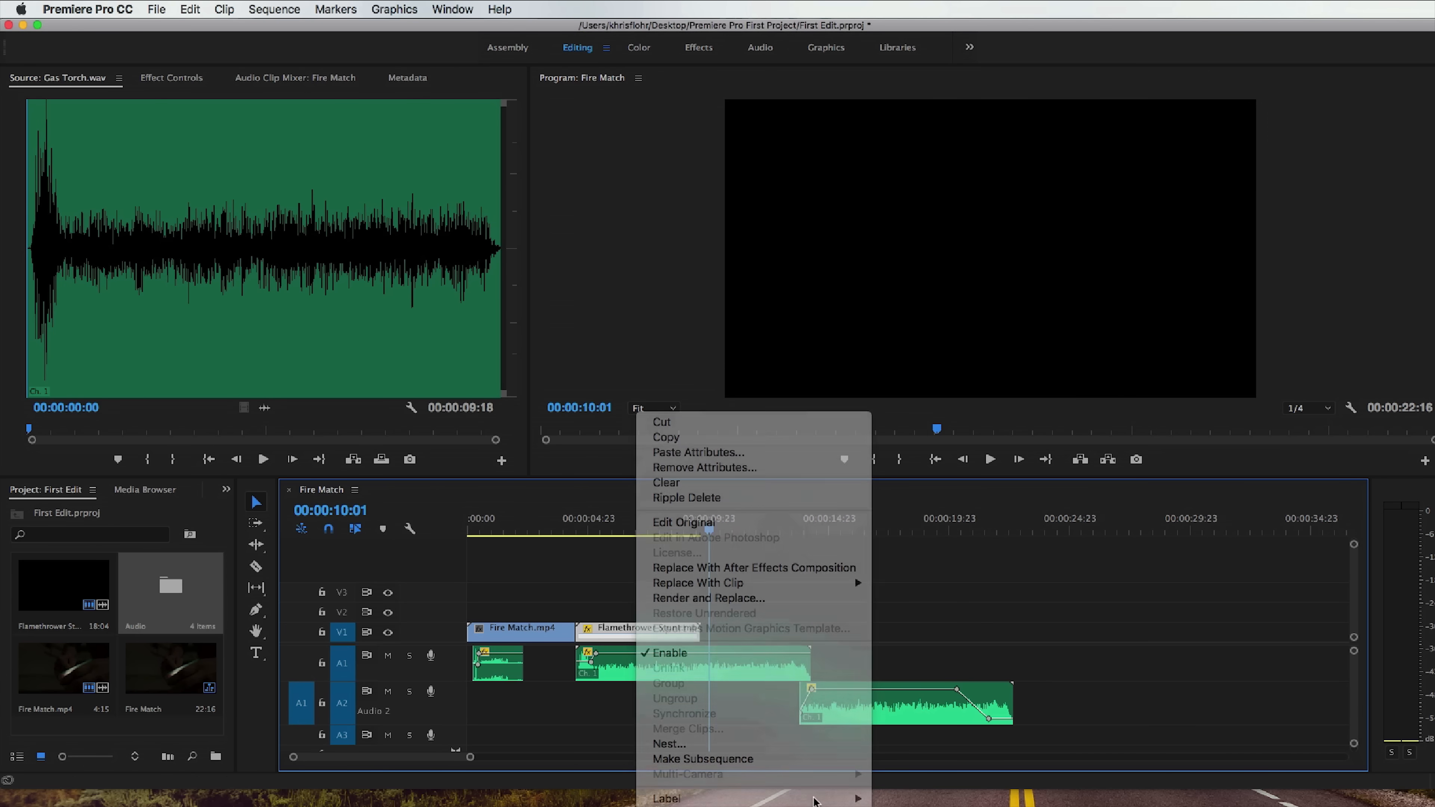
type("100")
left_click(779, 496)
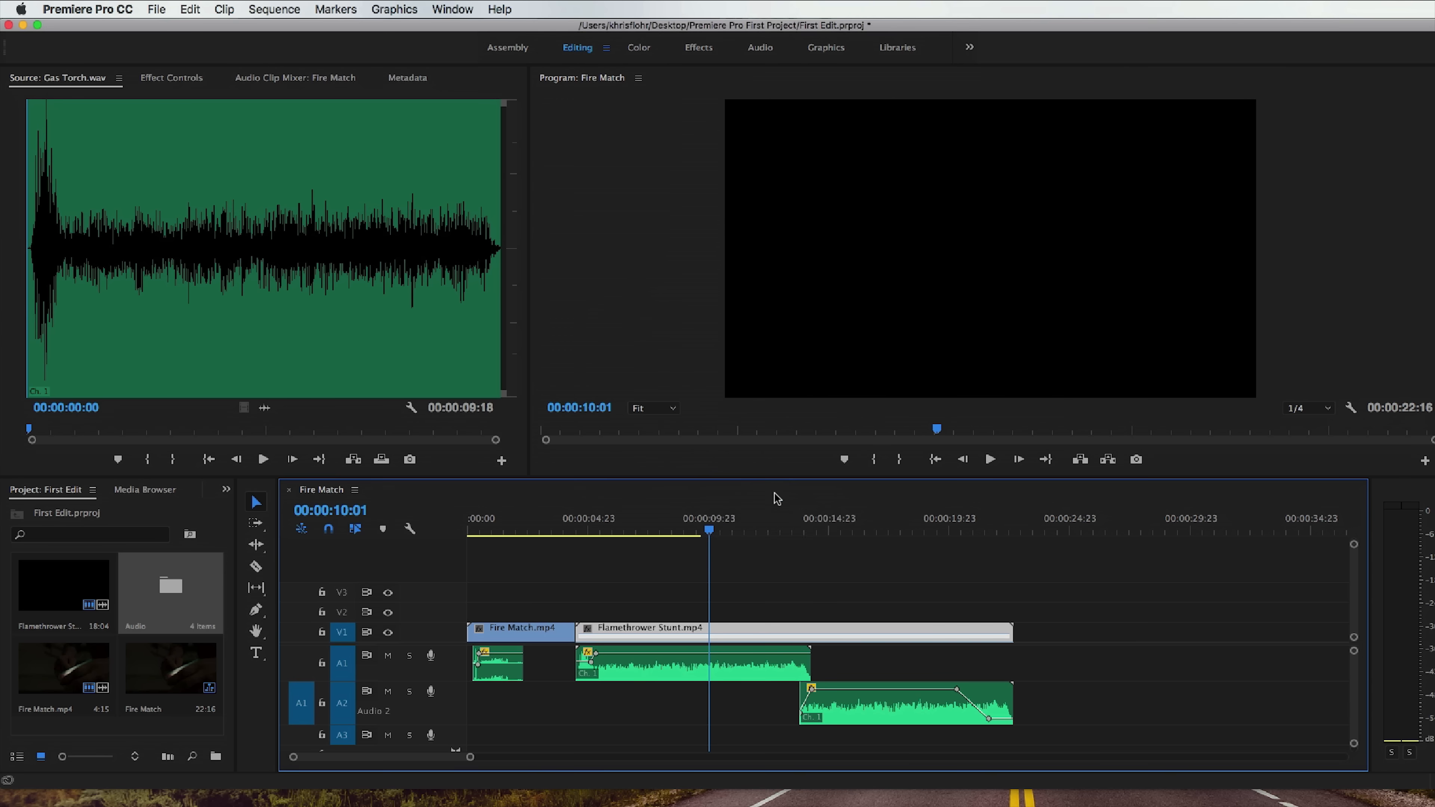
Switch to the Color workspace and try Temperature, Exposure and other Tone adjustments on the Flamethrower Stunt clip, resetting each one.
left_click(749, 629)
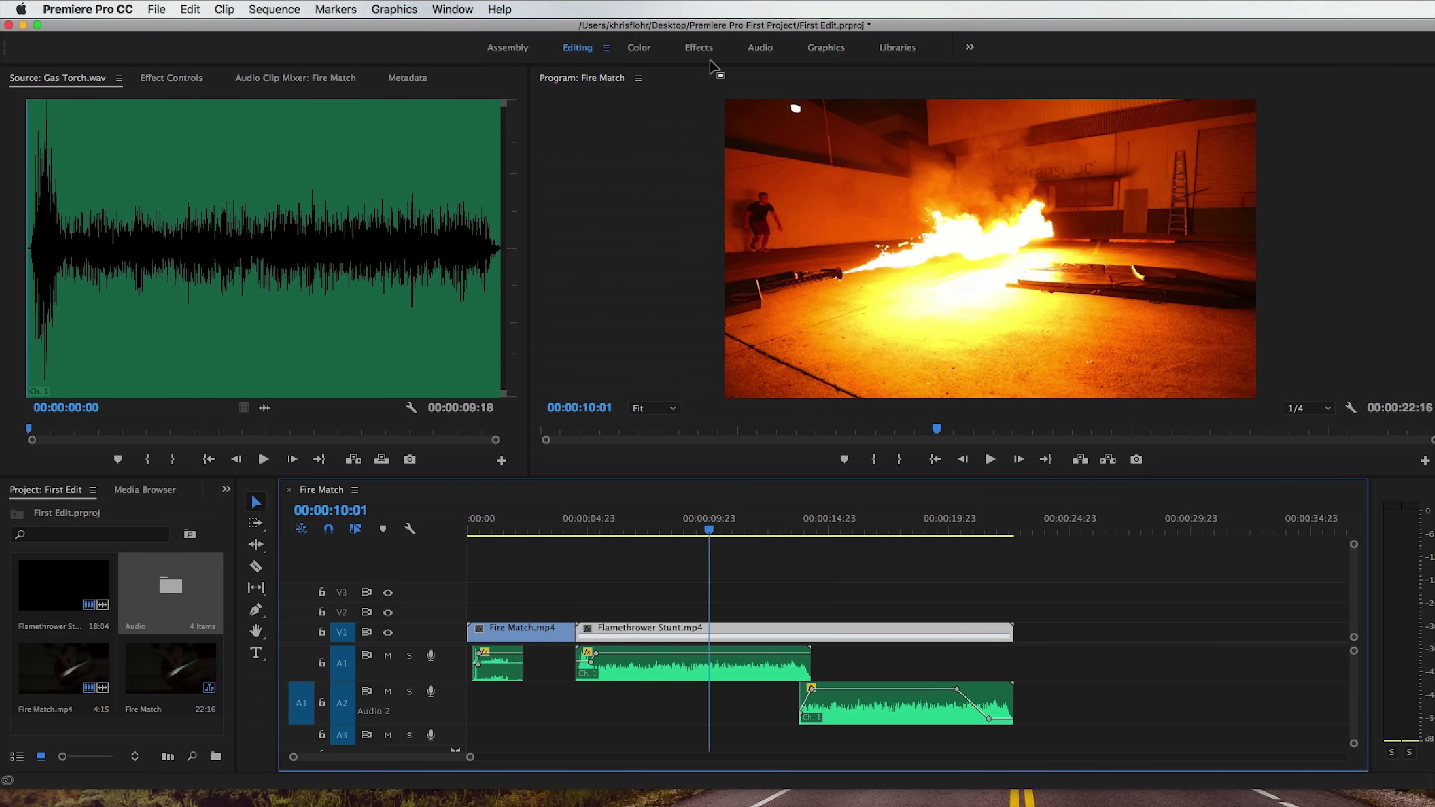
left_click(639, 49)
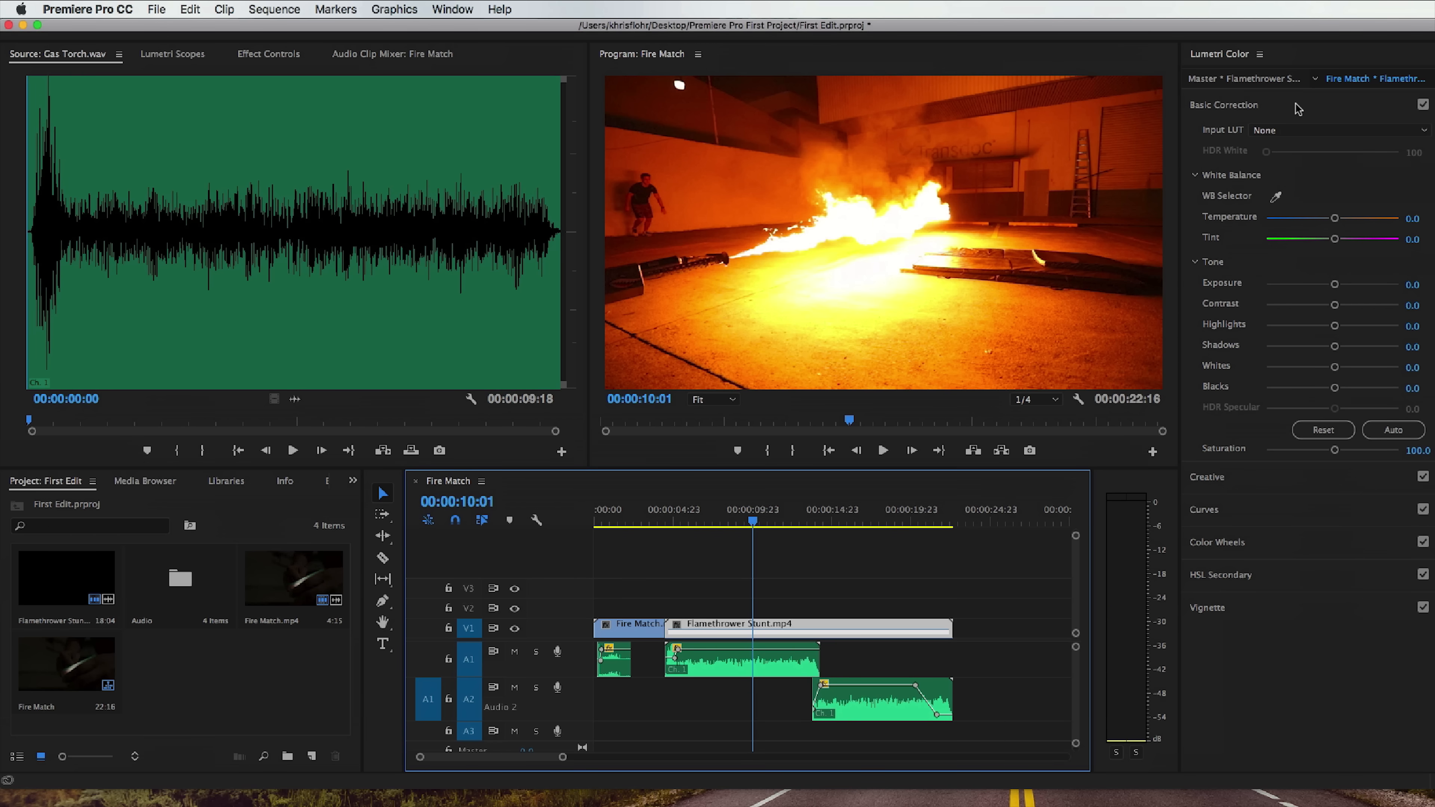
mouse_move(1335, 218)
left_mouse_down()
mouse_move(1281, 225)
mouse_move(1343, 225)
left_mouse_up()
key("super+z")
mouse_move(1334, 284)
left_mouse_down()
mouse_move(1366, 284)
mouse_move(1259, 288)
mouse_move(1311, 289)
left_mouse_up()
double_click(1310, 284)
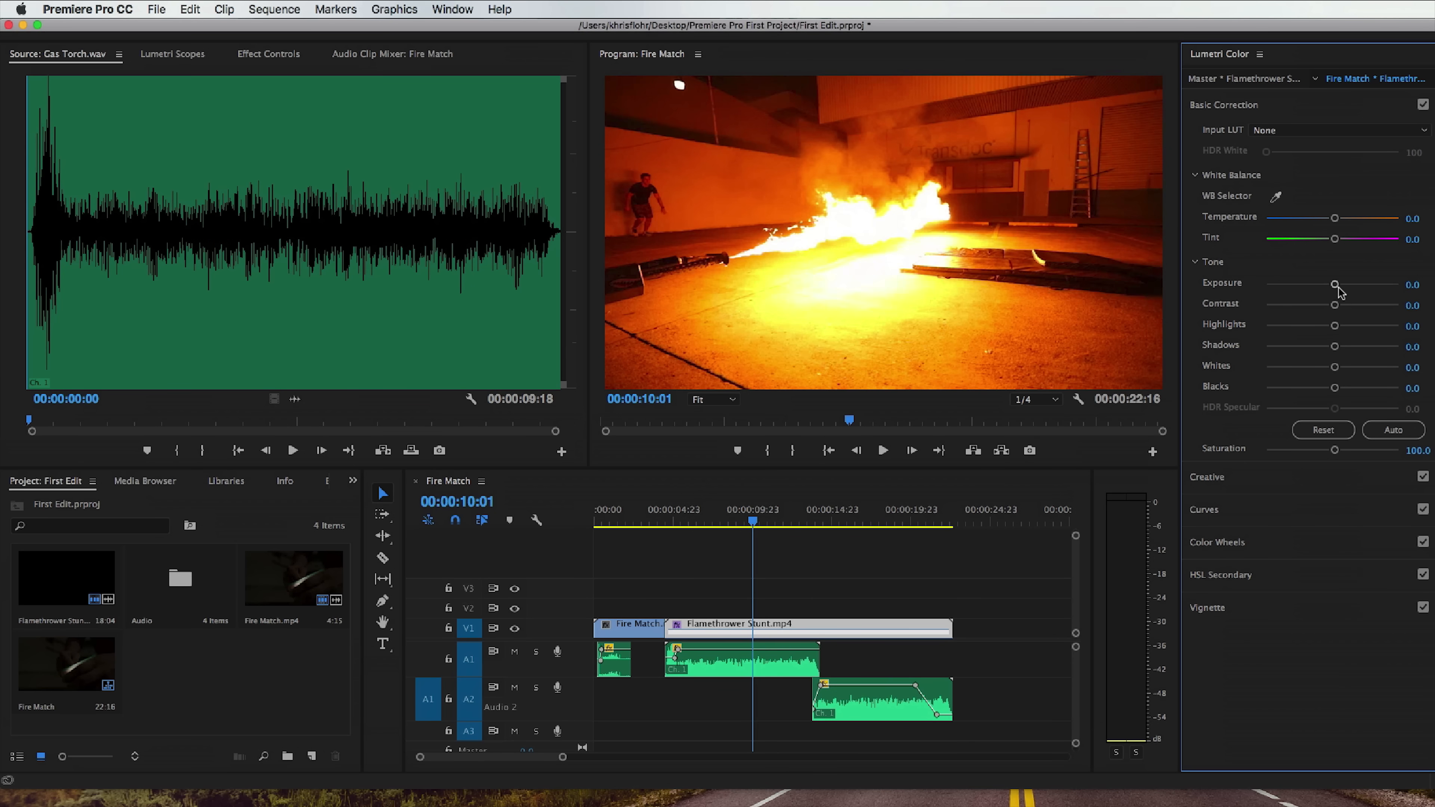
left_click_drag(1336, 305, 1252, 343)
double_click(1300, 325)
double_click(1252, 343)
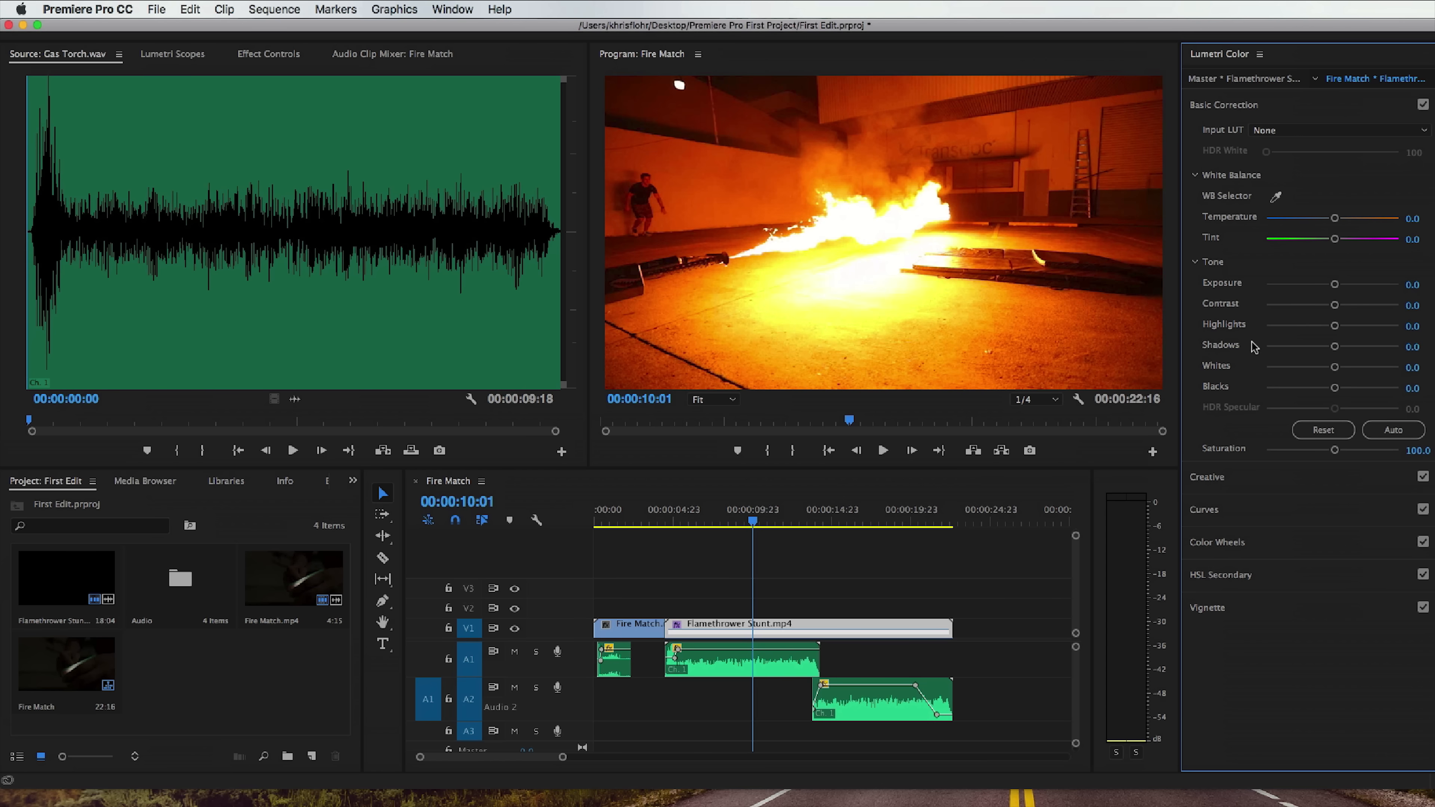
Open the Creative section of Lumetri Color and try the Faded Film adjustment on the Flamethrower Stunt clip.
left_click(1320, 105)
left_click(1295, 138)
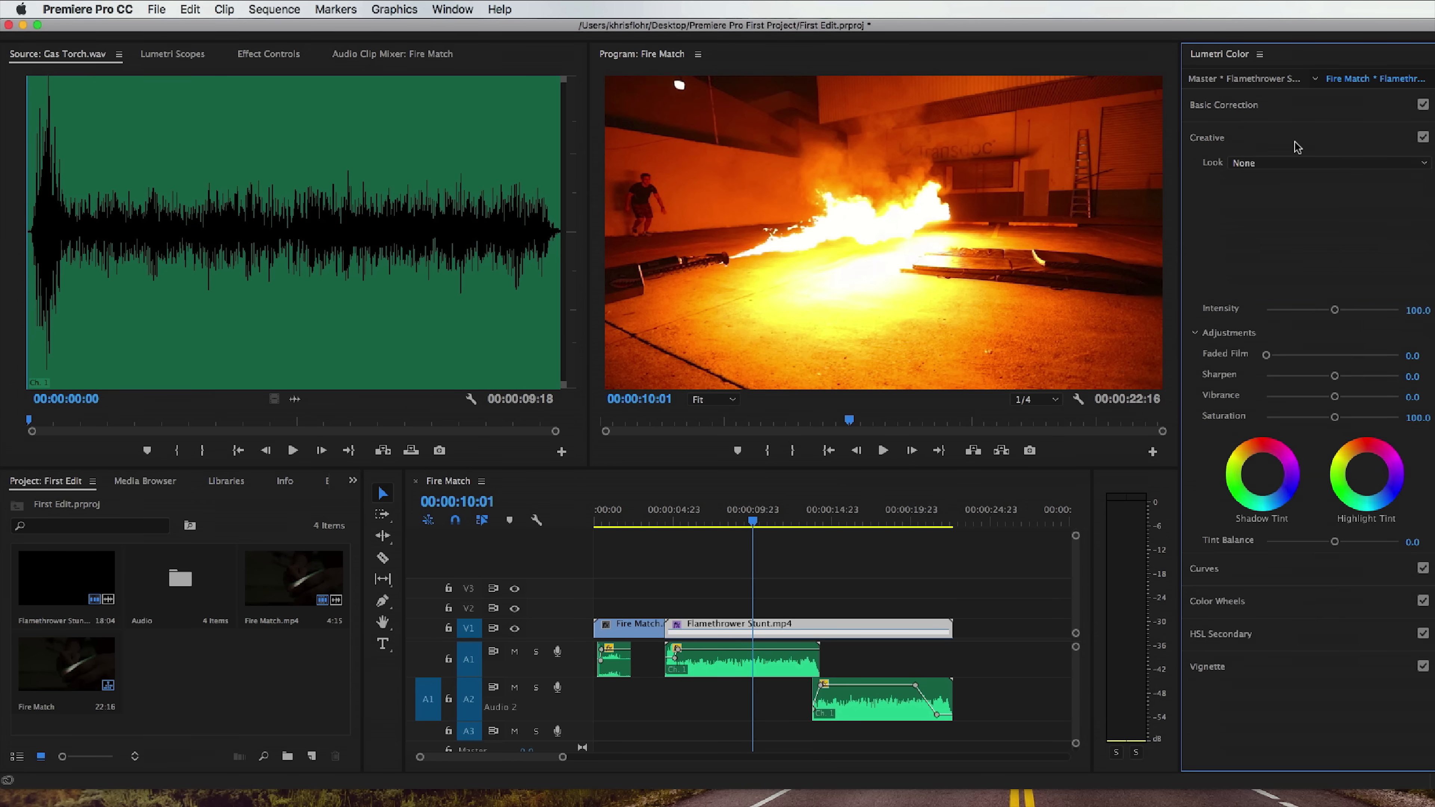
mouse_move(1266, 356)
left_mouse_down()
mouse_move(1351, 362)
mouse_move(1266, 362)
left_mouse_up()
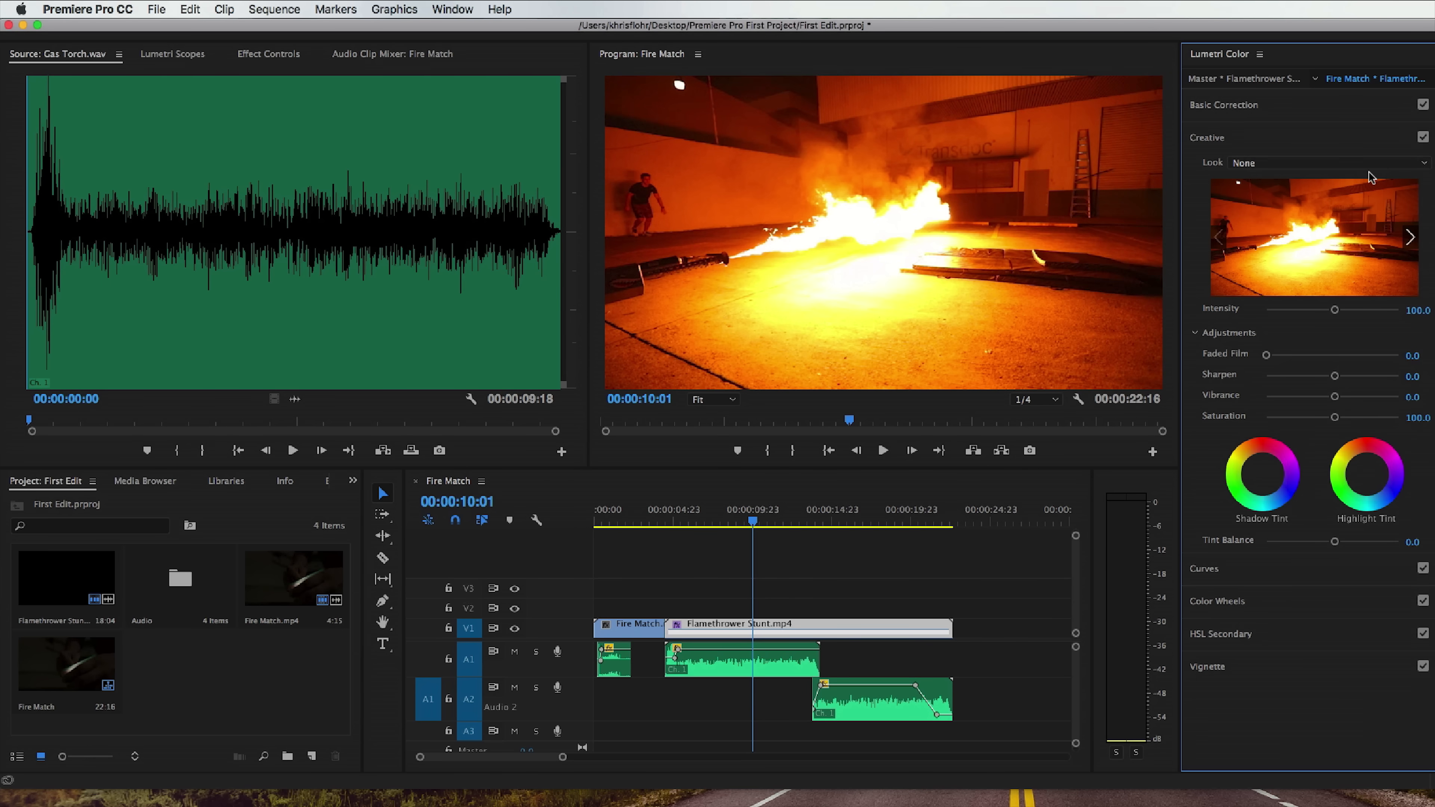
Open the Vignette section of Lumetri Color, try a strongly negative Amount on the Flamethrower Stunt clip, and reset it.
left_click(1283, 133)
left_click(1307, 272)
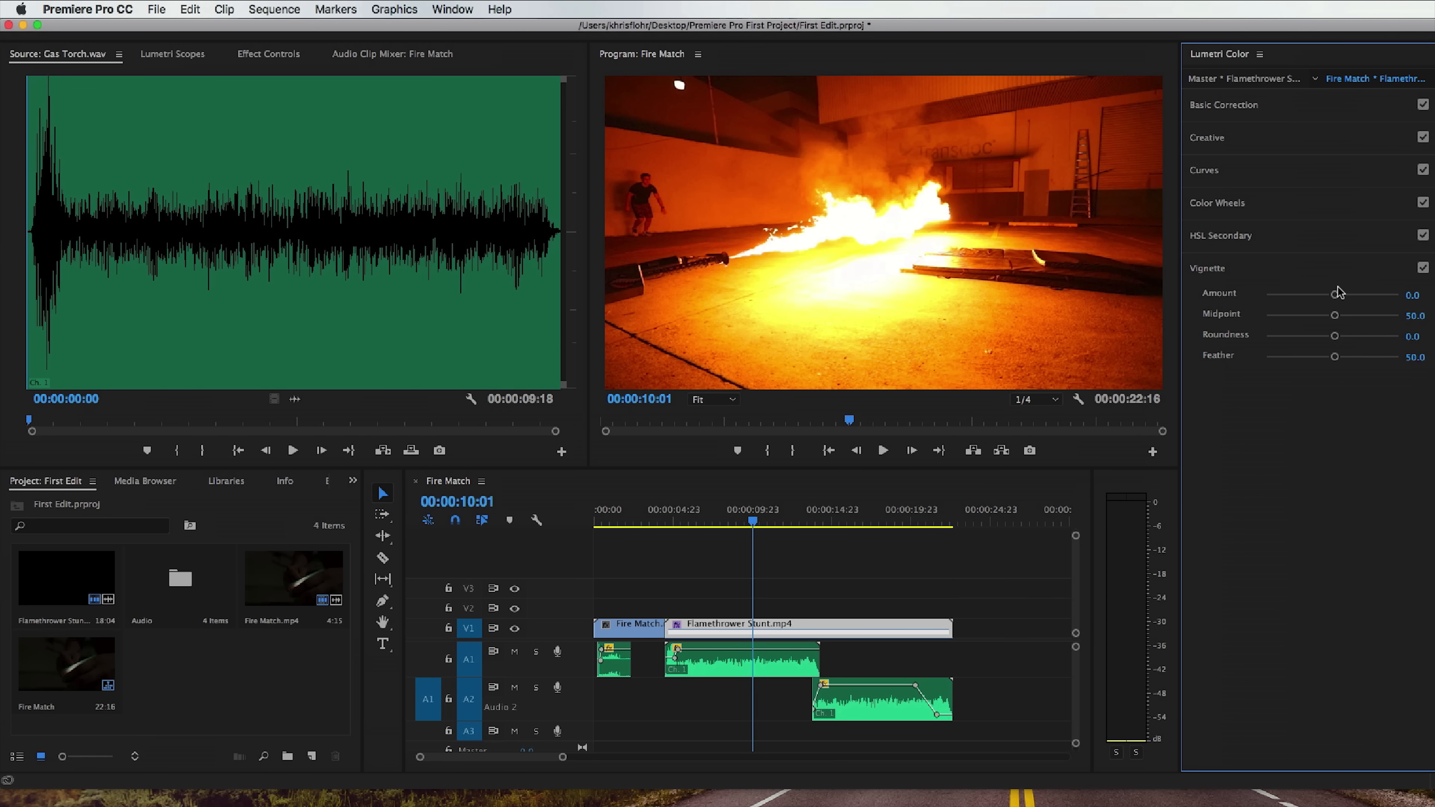
left_click_drag(1334, 297, 1279, 297)
double_click(1276, 295)
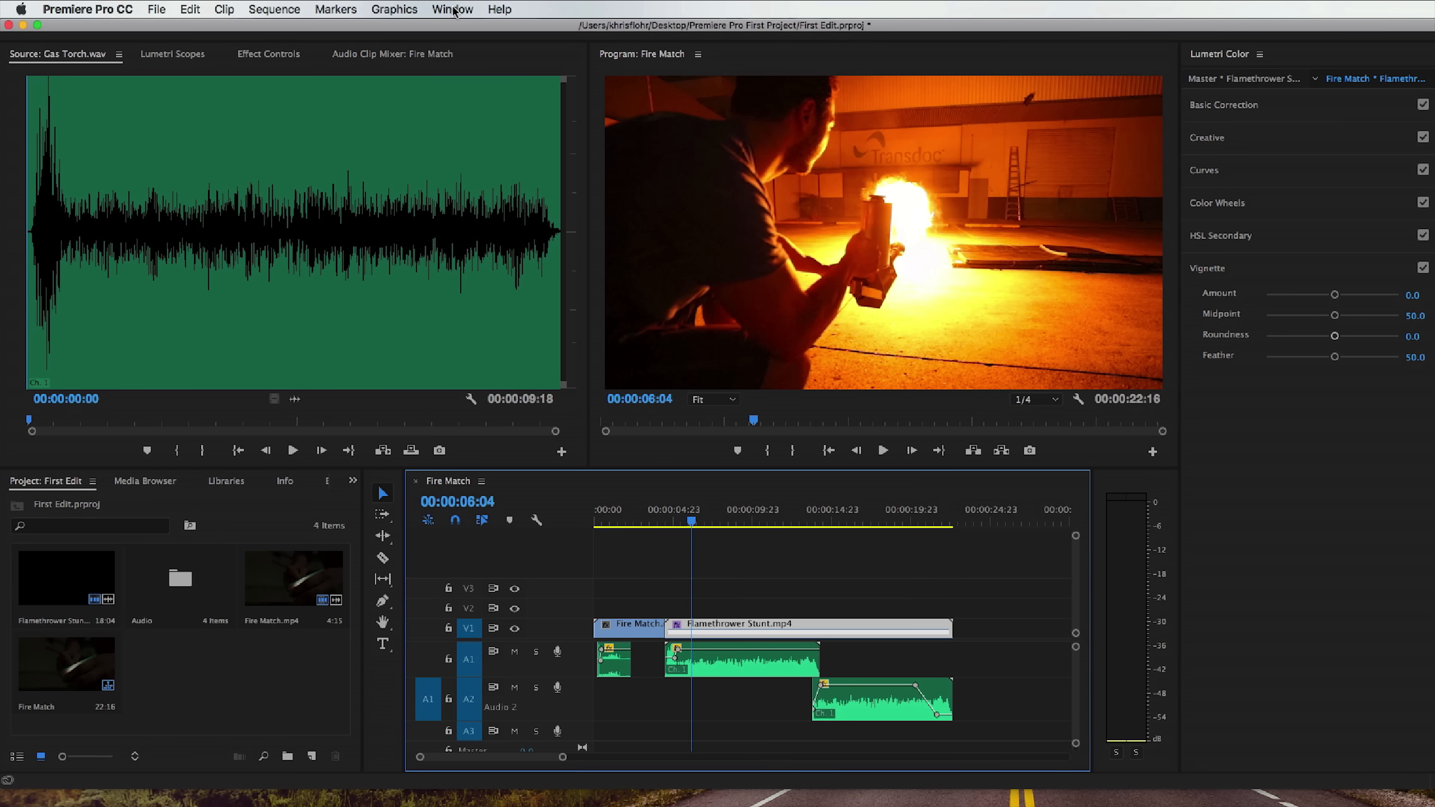
Return to the Editing workspace.
left_click(453, 9)
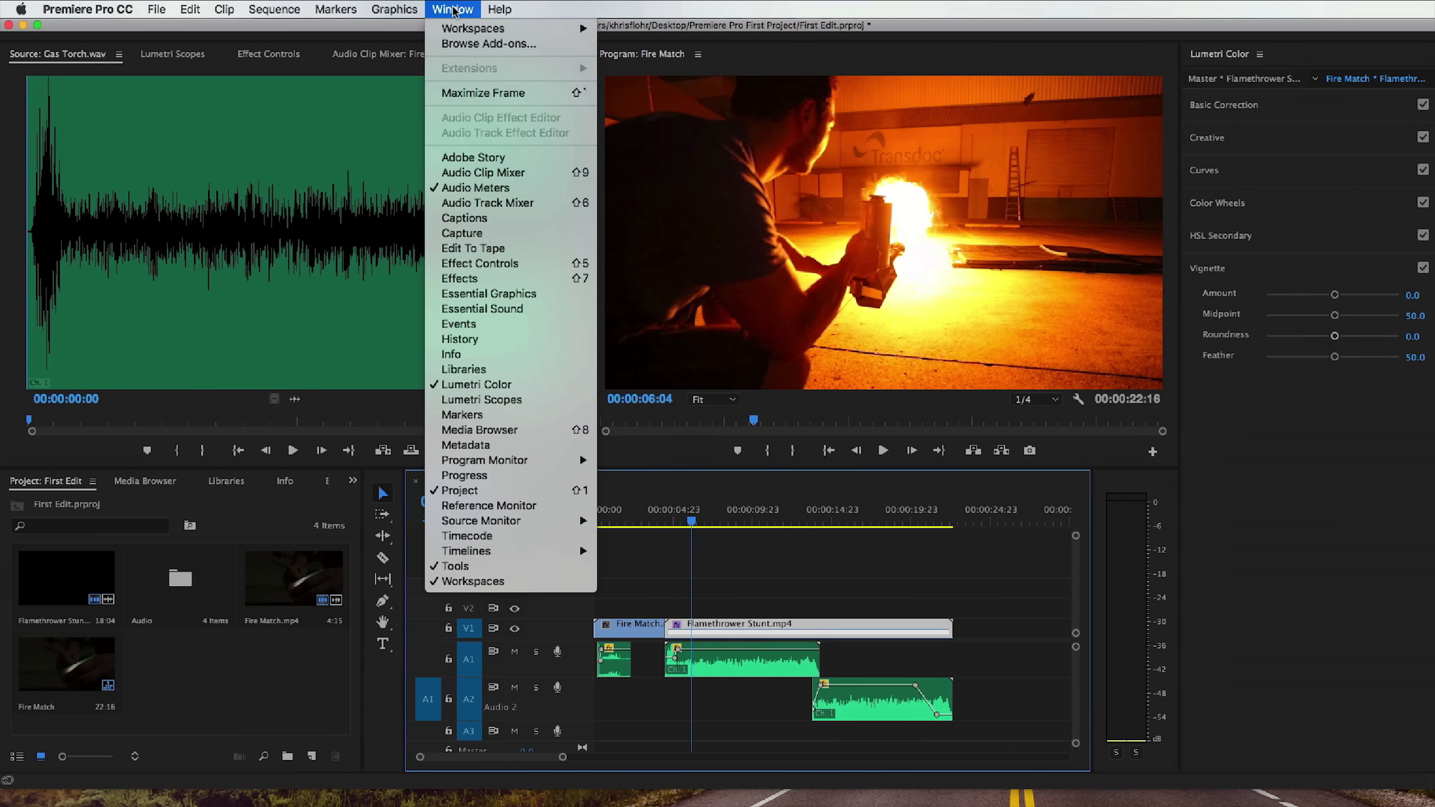
mouse_move(461, 28)
left_click(663, 95)
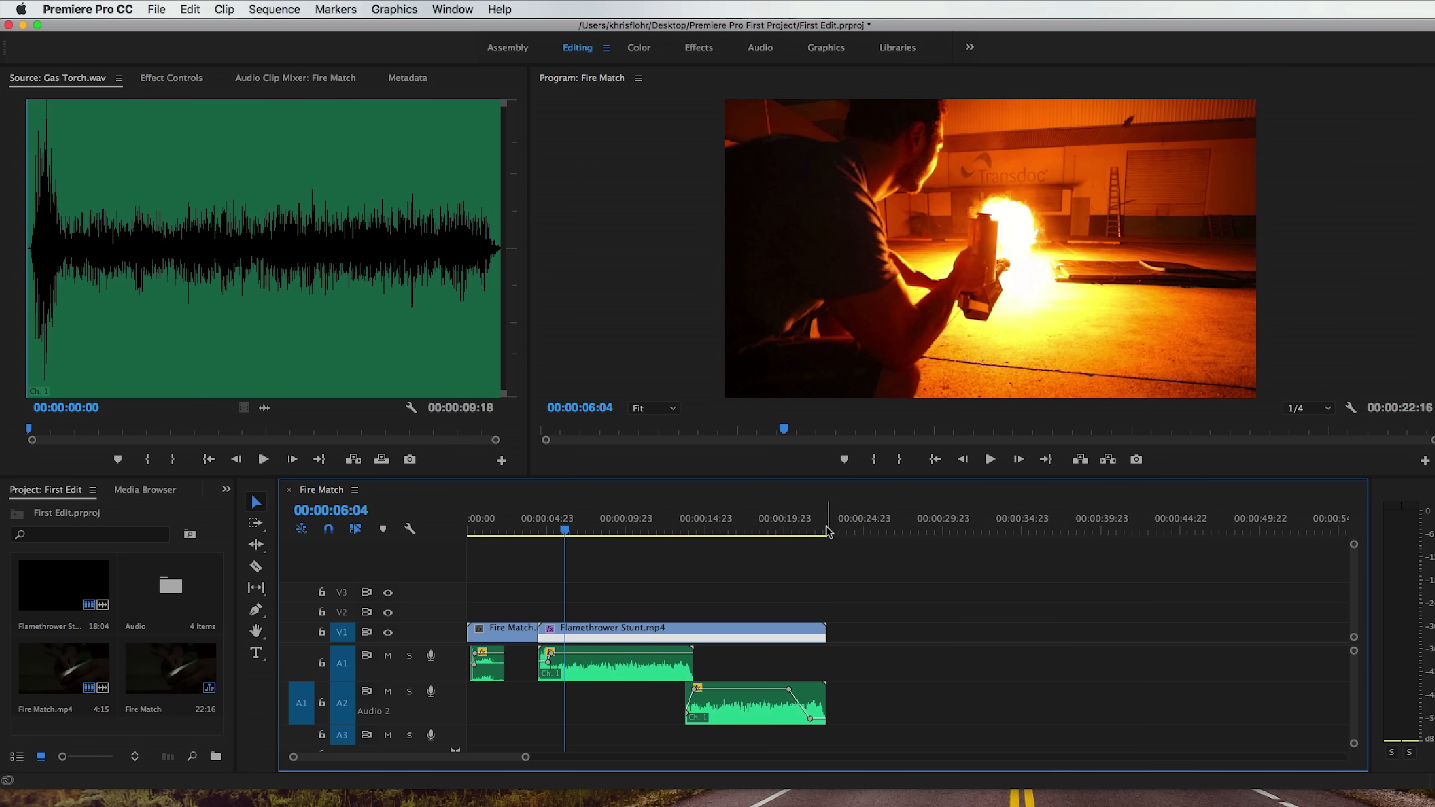
Place the playhead at 00:00:23:04, just past the last clip, and render the Fire Match sequence's previews.
left_click_drag(829, 530, 836, 530)
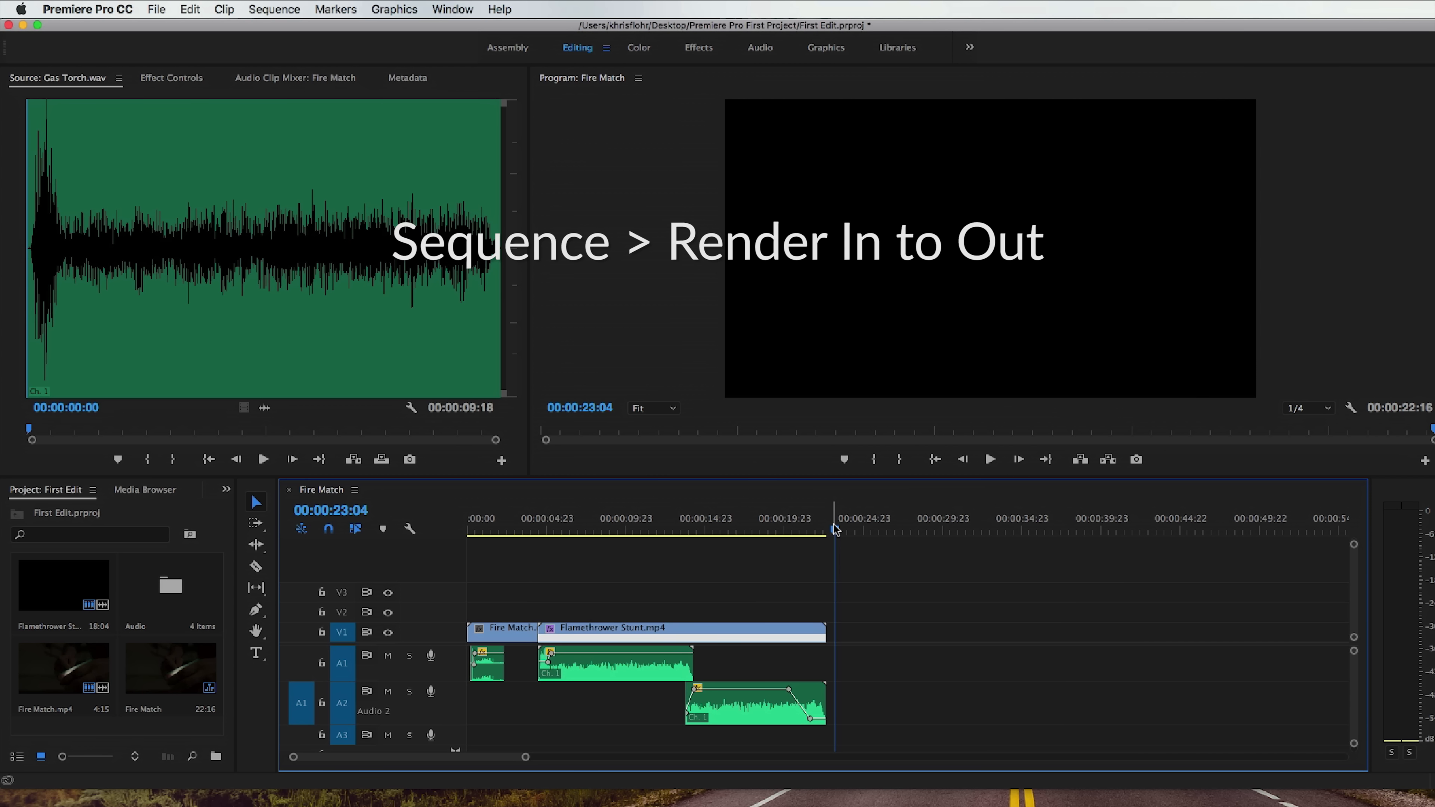
key("Return")
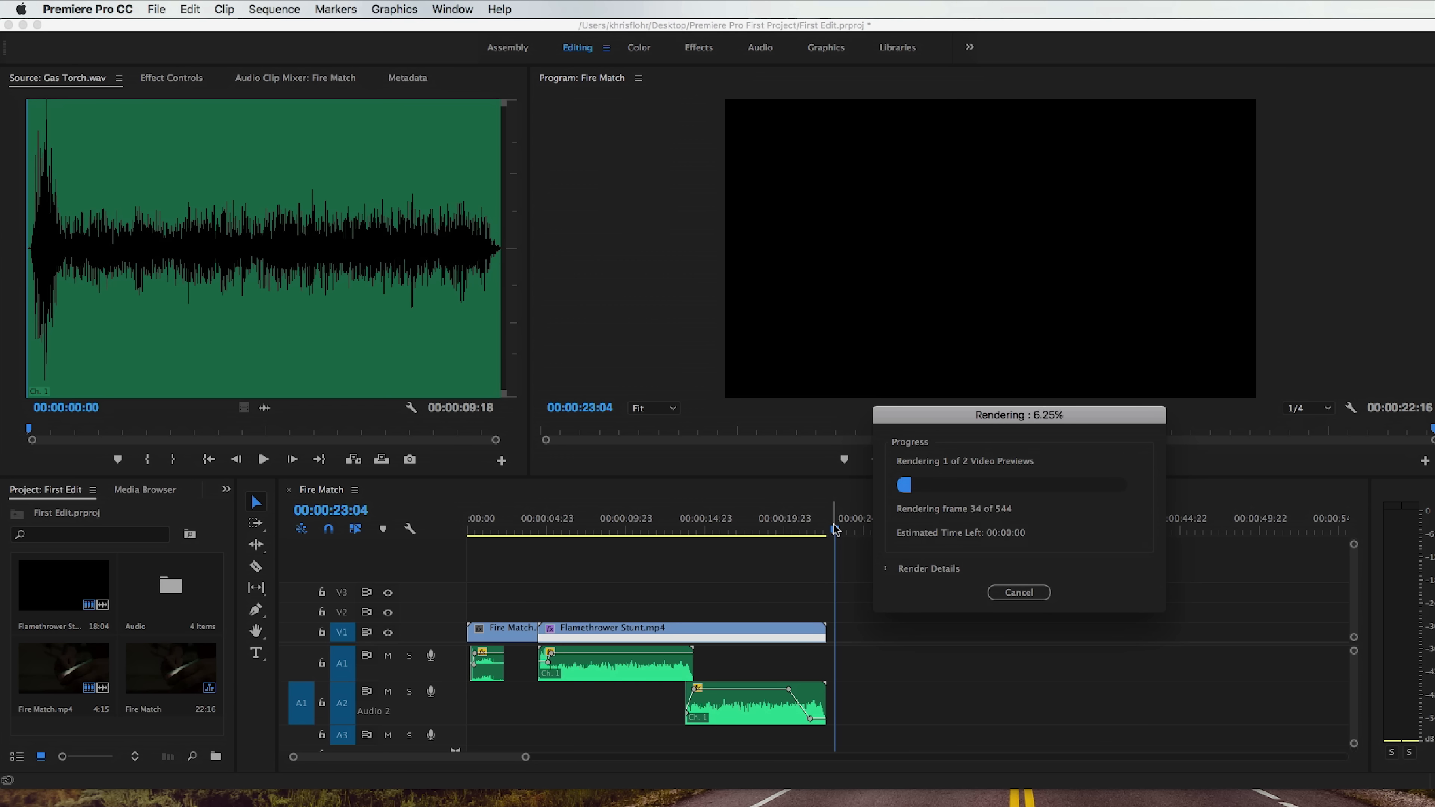
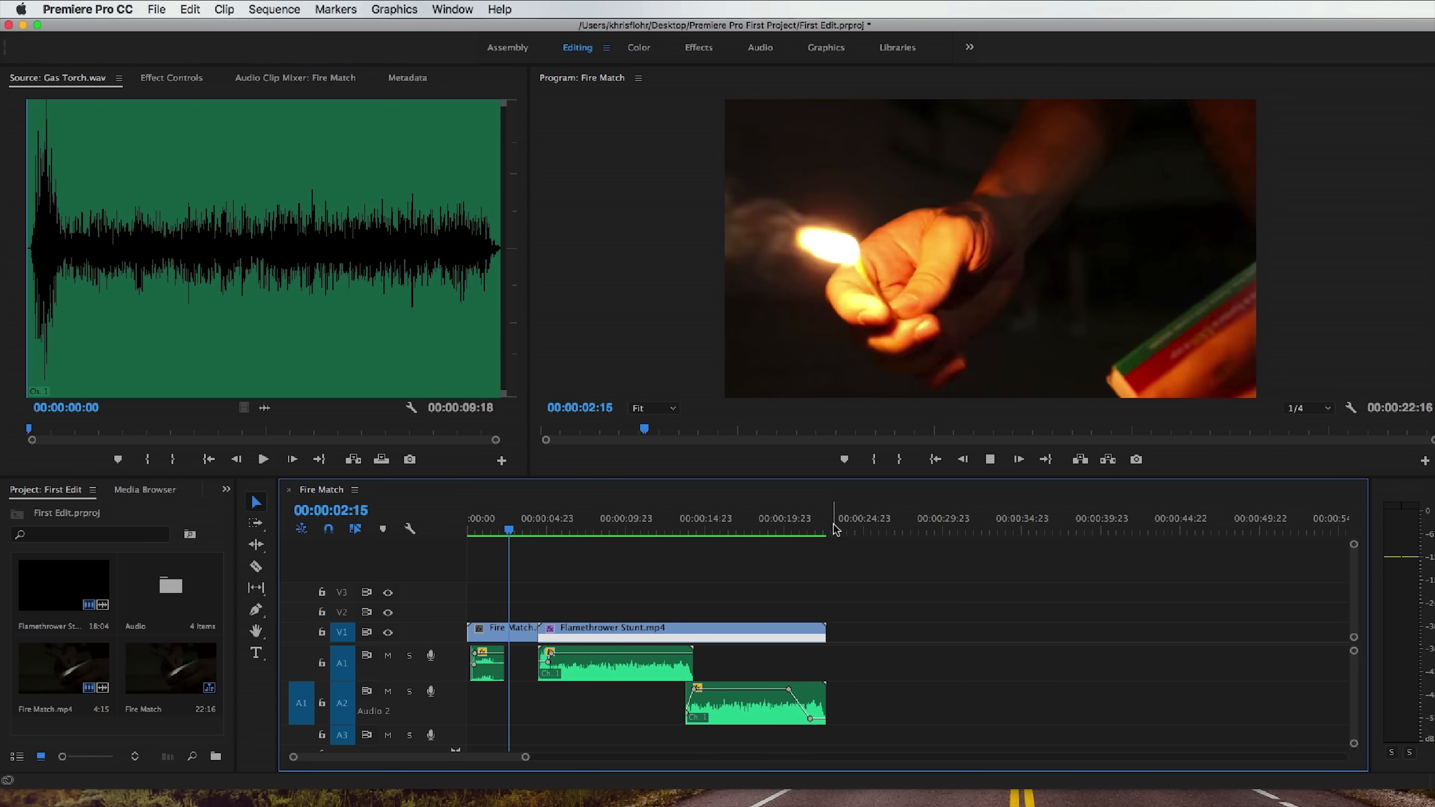
Set the Program monitor's playback resolution to Full and play part of the Fire Match clip.
key("space")
left_click(1309, 407)
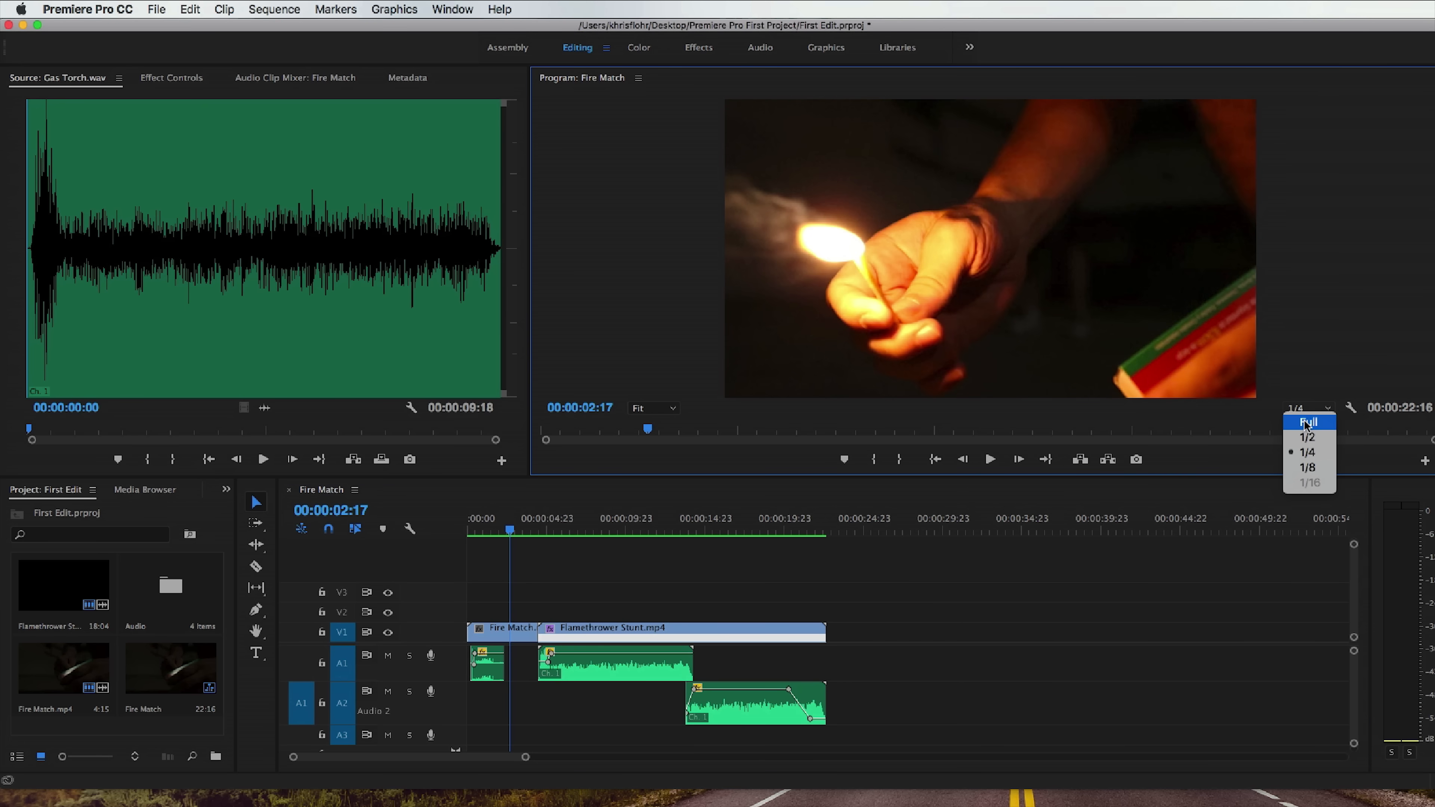
left_click(1307, 417)
left_click(502, 532)
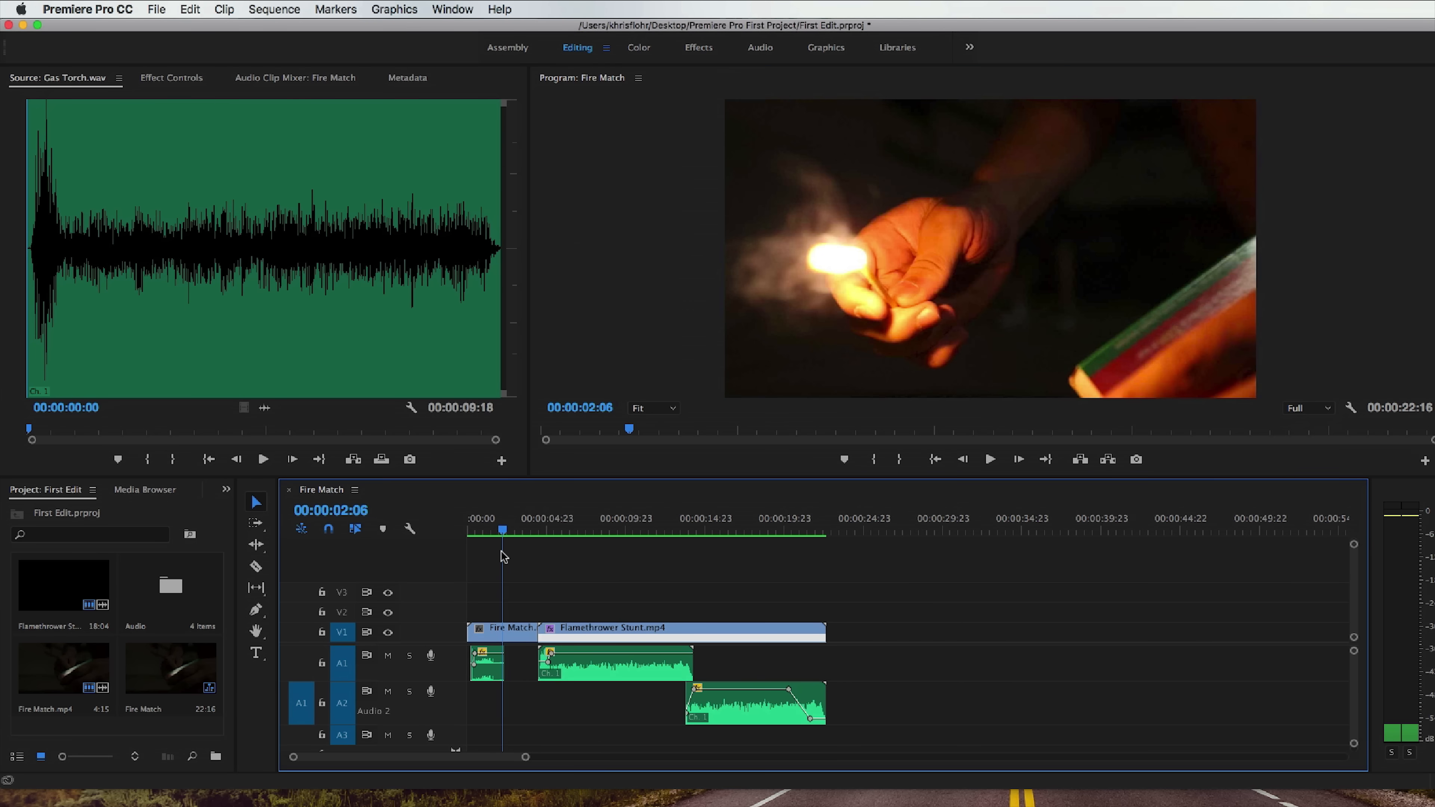
left_click_drag(496, 527, 463, 535)
key("space")
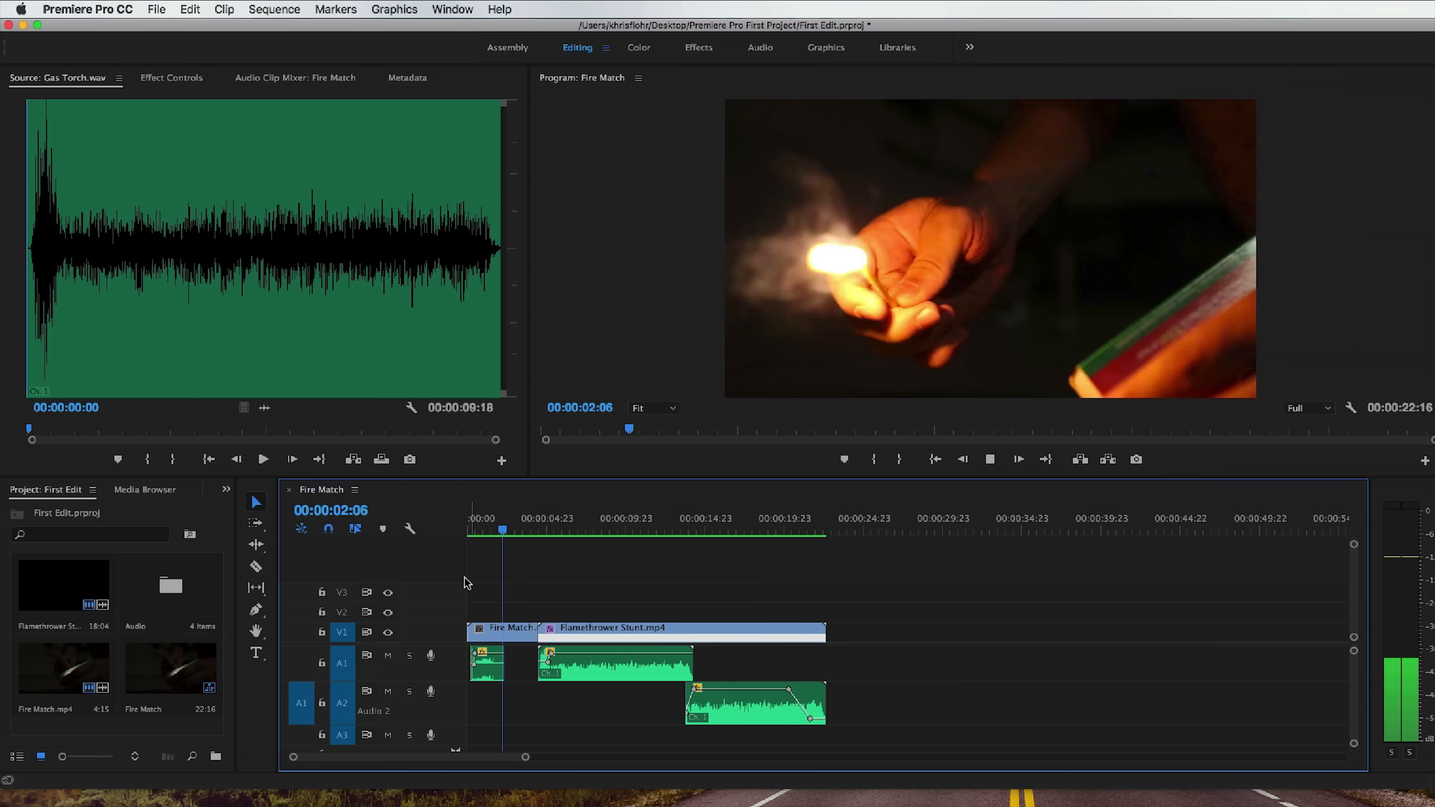
key("space")
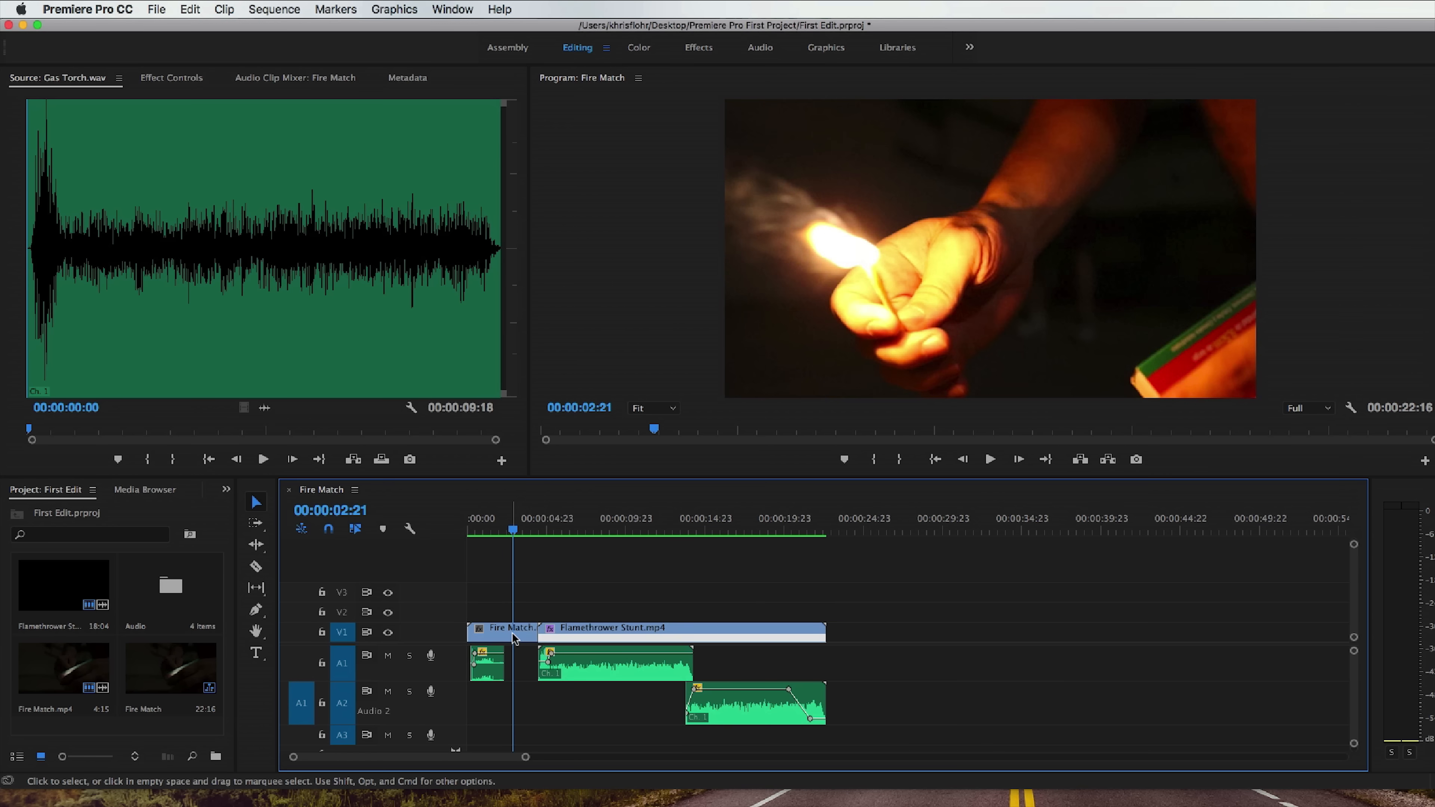
Trim the end of the Fire Match clip to 00:00:02:21 and ripple delete the gap before the Flamethrower Stunt clip.
left_click_drag(537, 633, 512, 636)
right_click(523, 638)
left_click(545, 651)
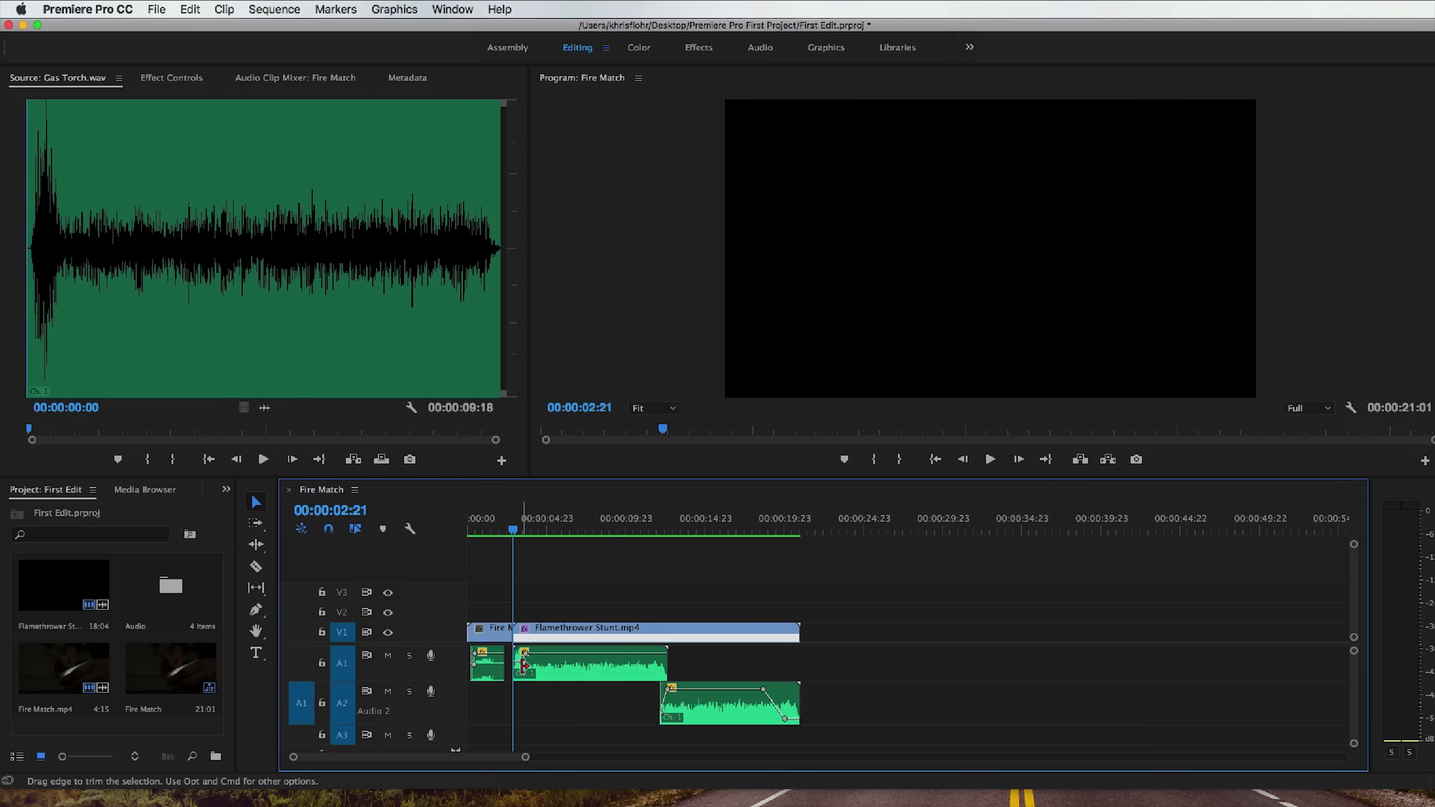
Play the end of the shortened Fire Match clip, then place the playhead at 00:00:02:14.
left_click_drag(525, 757, 430, 766)
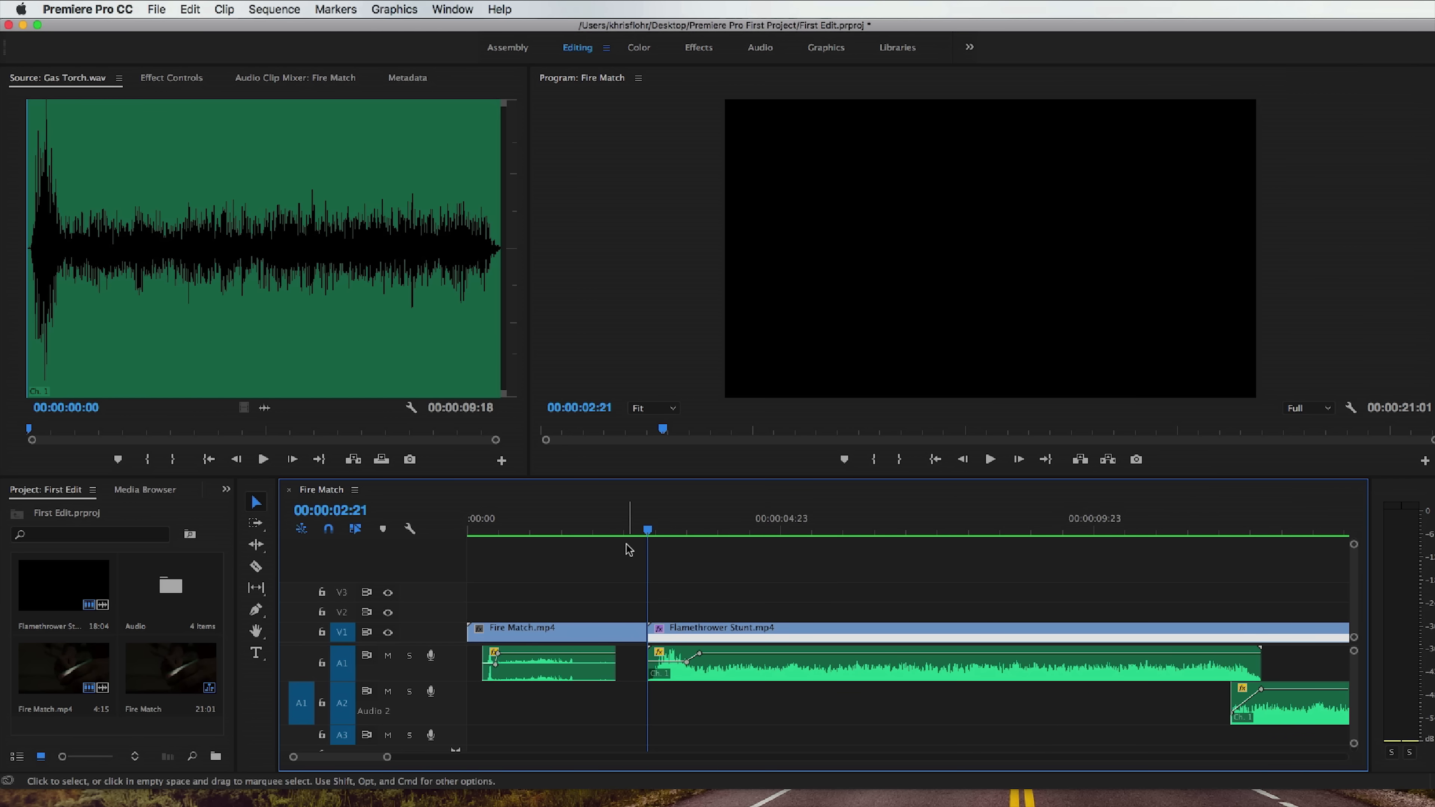
left_click(628, 633)
left_click(618, 531)
left_click_drag(617, 530, 568, 534)
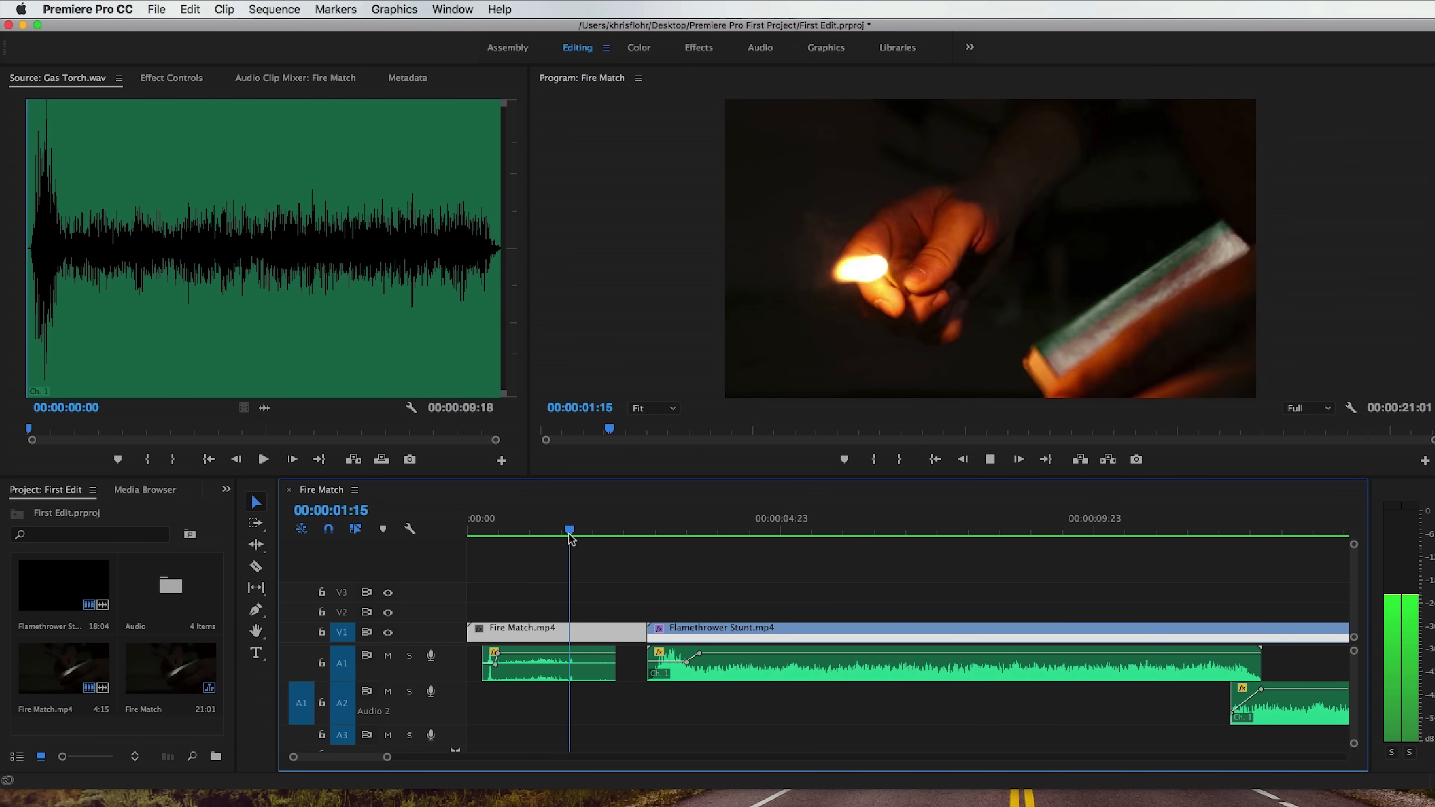
key("space")
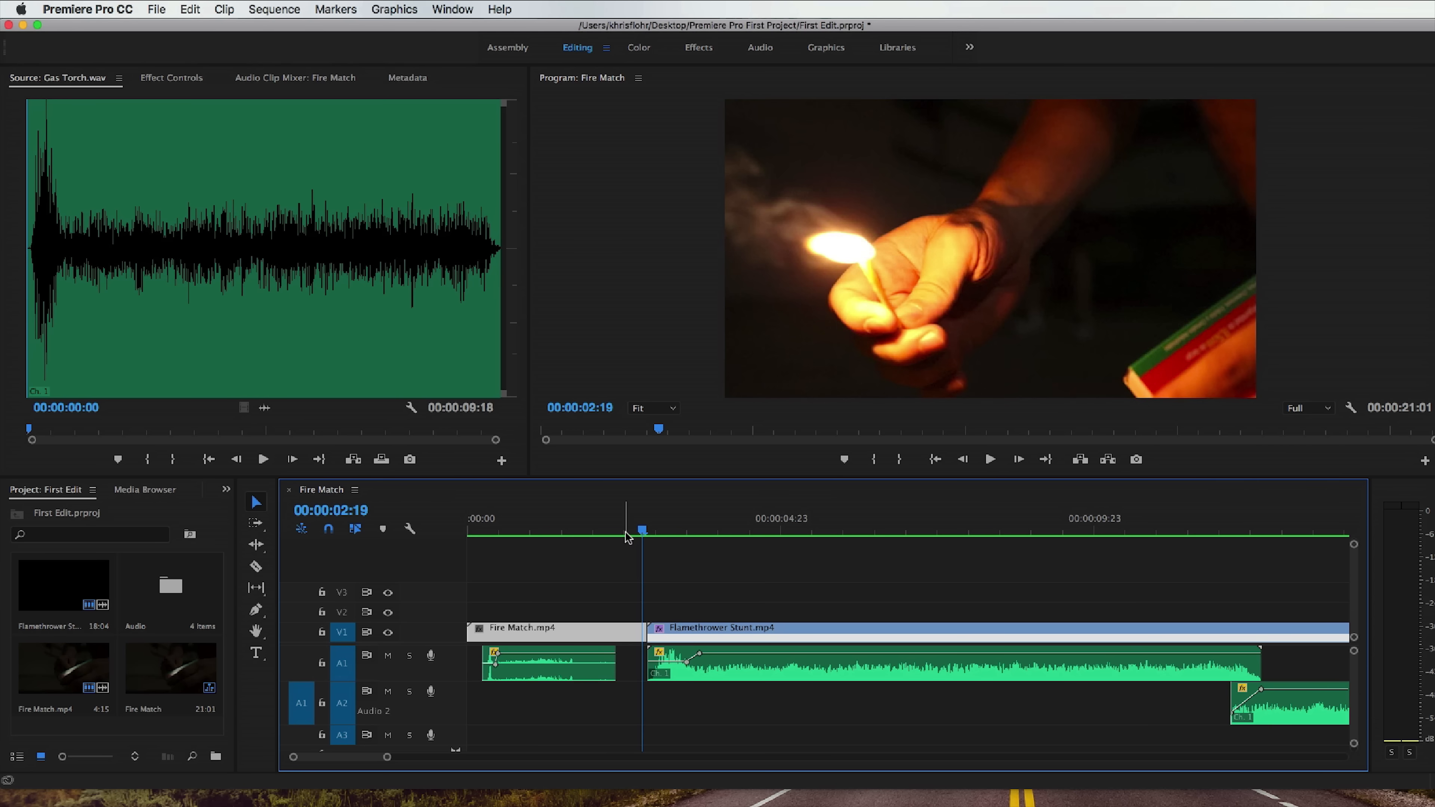
mouse_move(644, 532)
left_mouse_down()
mouse_move(661, 534)
mouse_move(629, 533)
left_mouse_up()
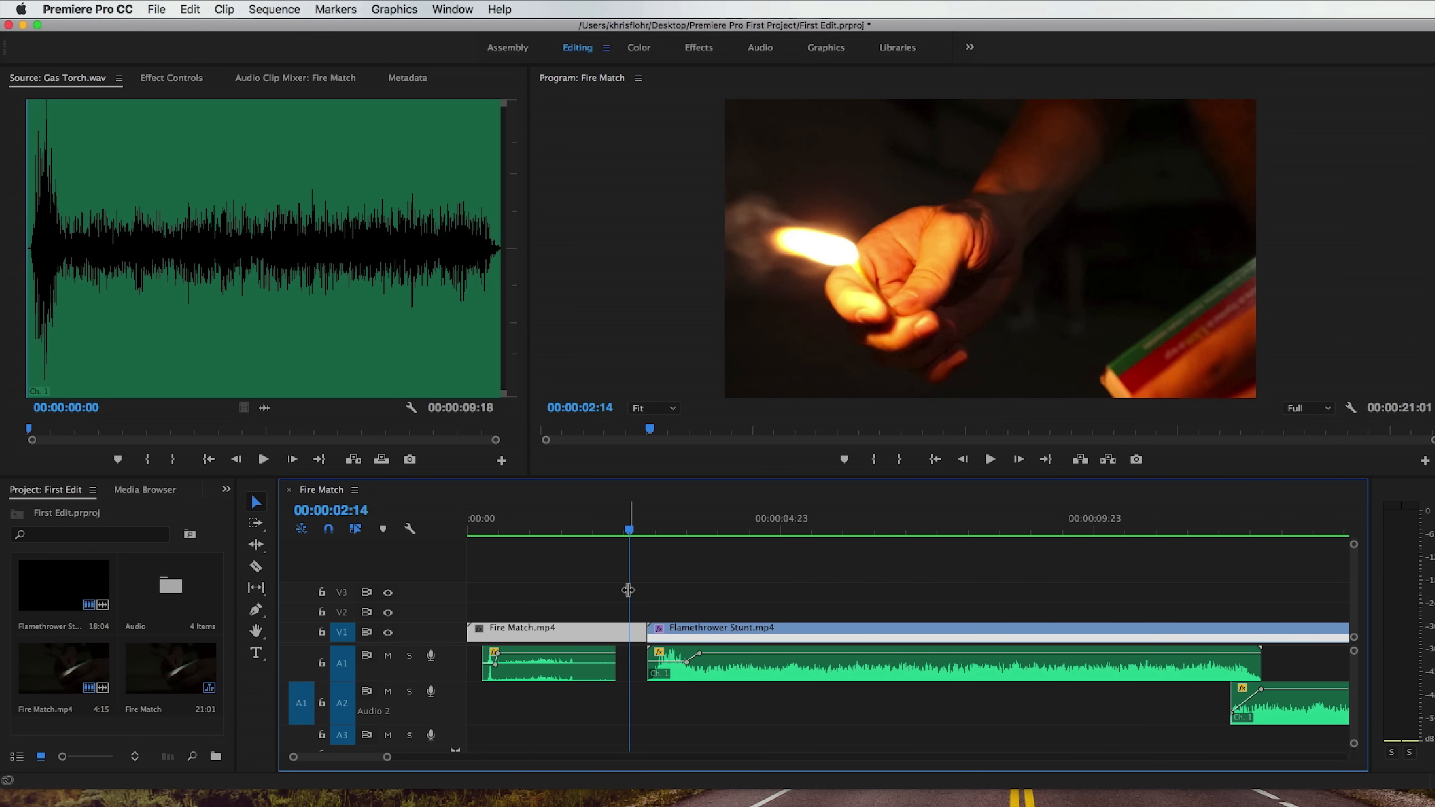
Apply the Dip to Black video transition from the Dissolve group to the start of the Flamethrower Stunt clip.
left_click(227, 490)
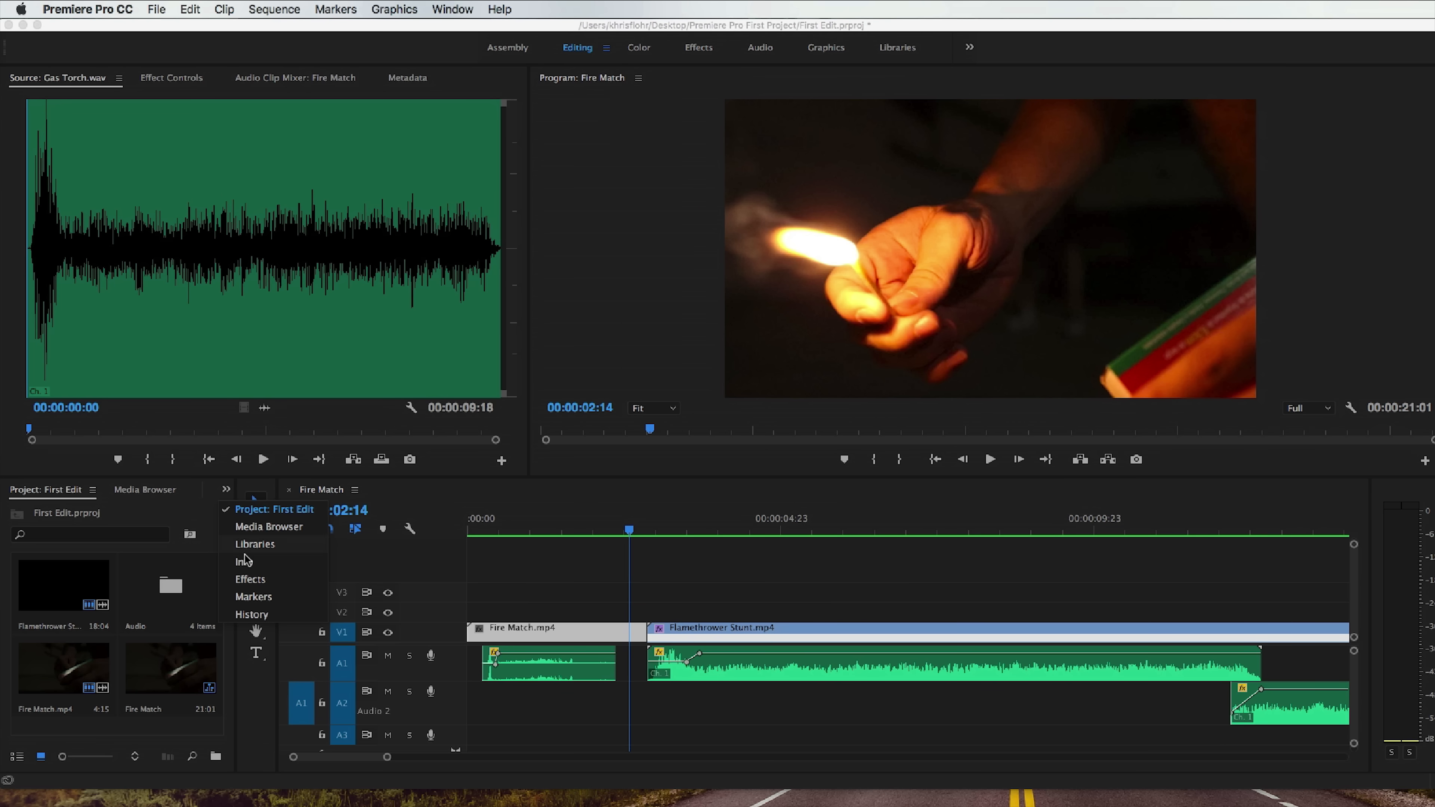
left_click(253, 579)
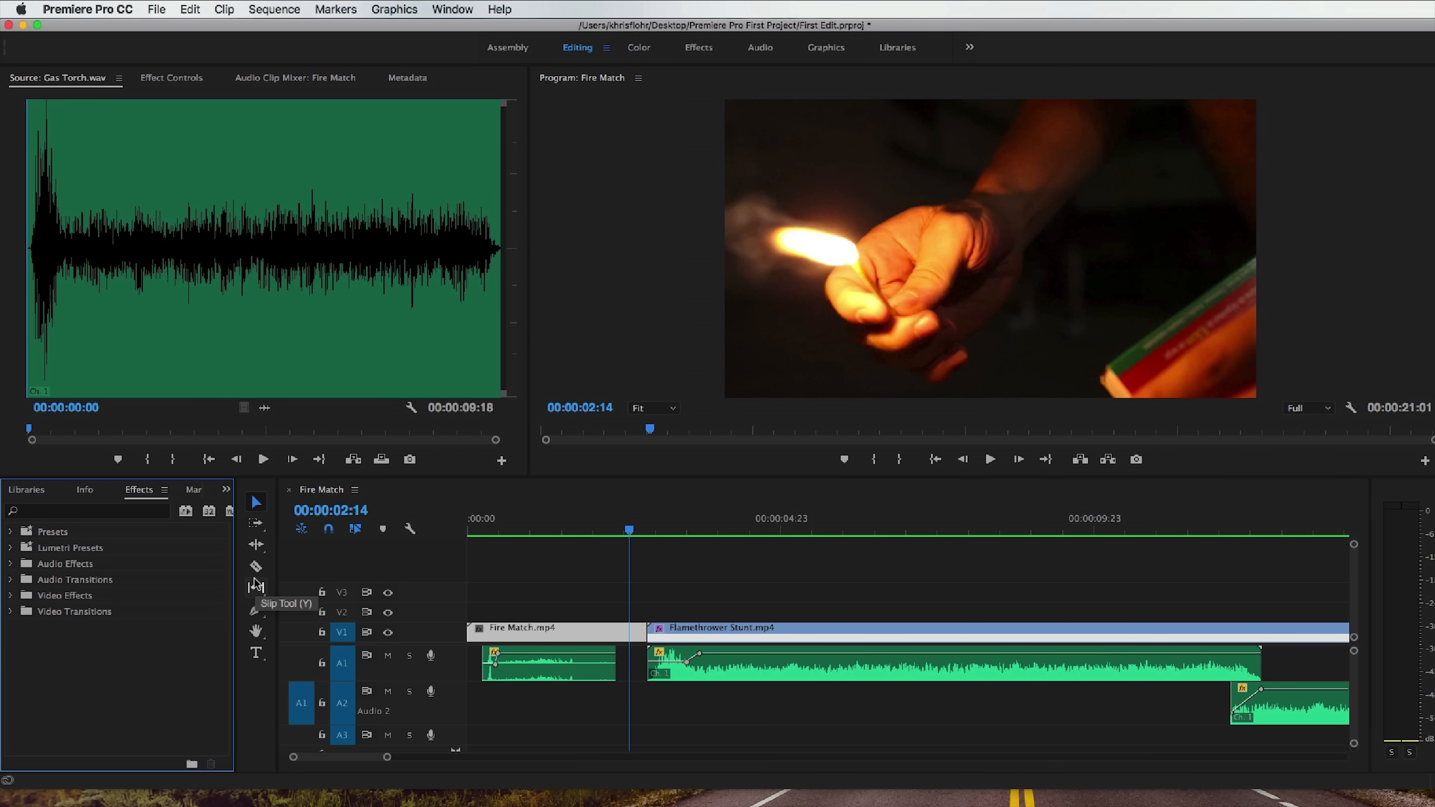
left_click(11, 612)
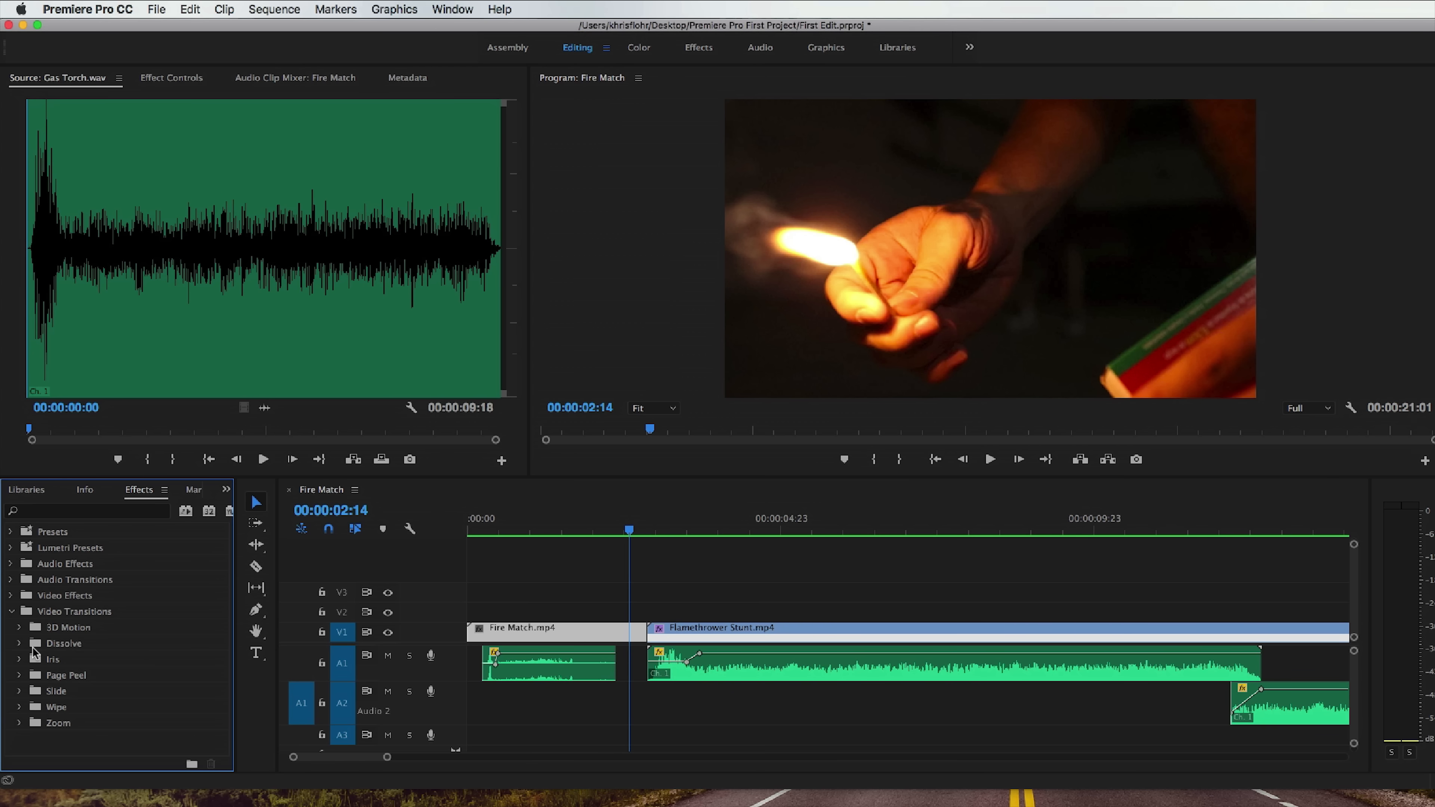
left_click(19, 643)
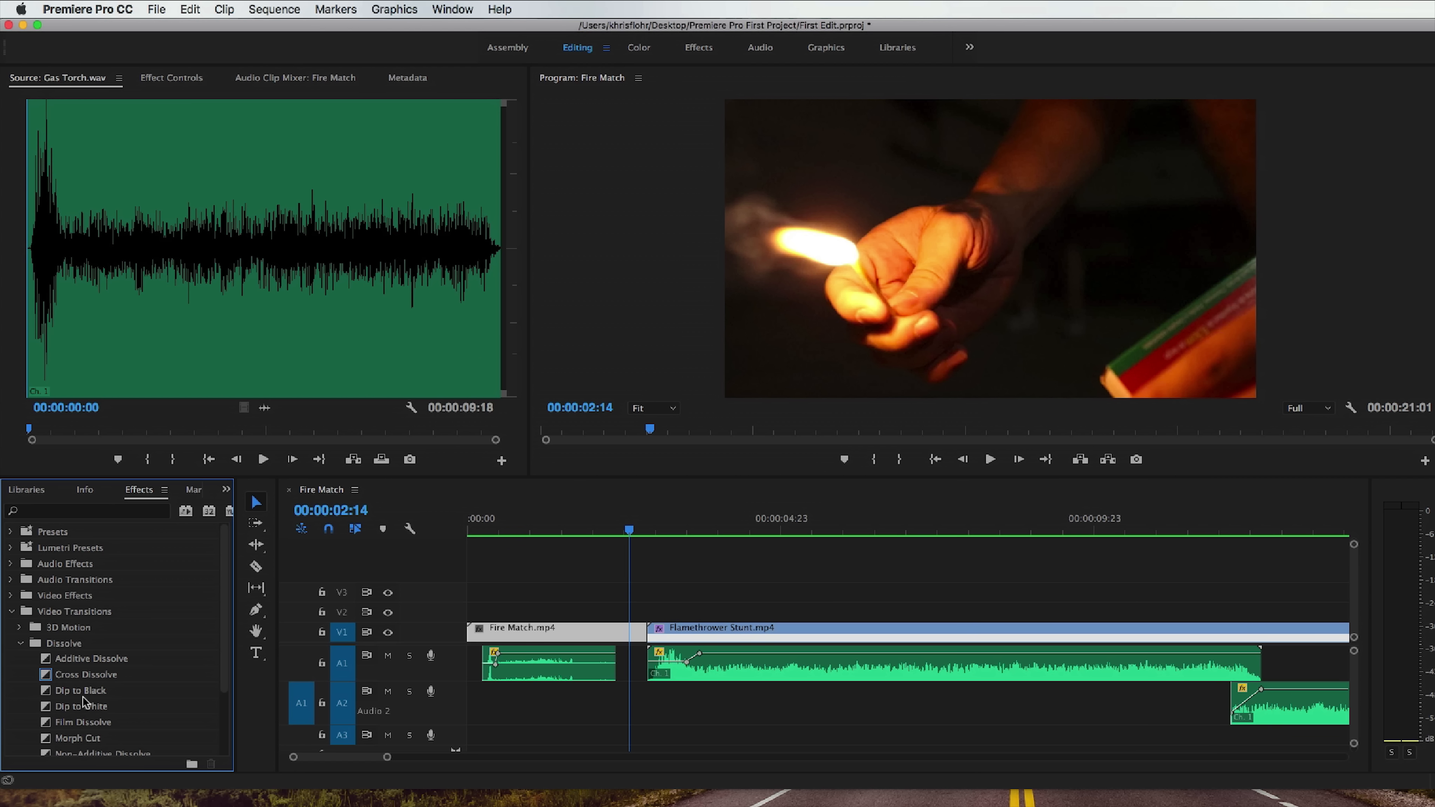
left_click(85, 690)
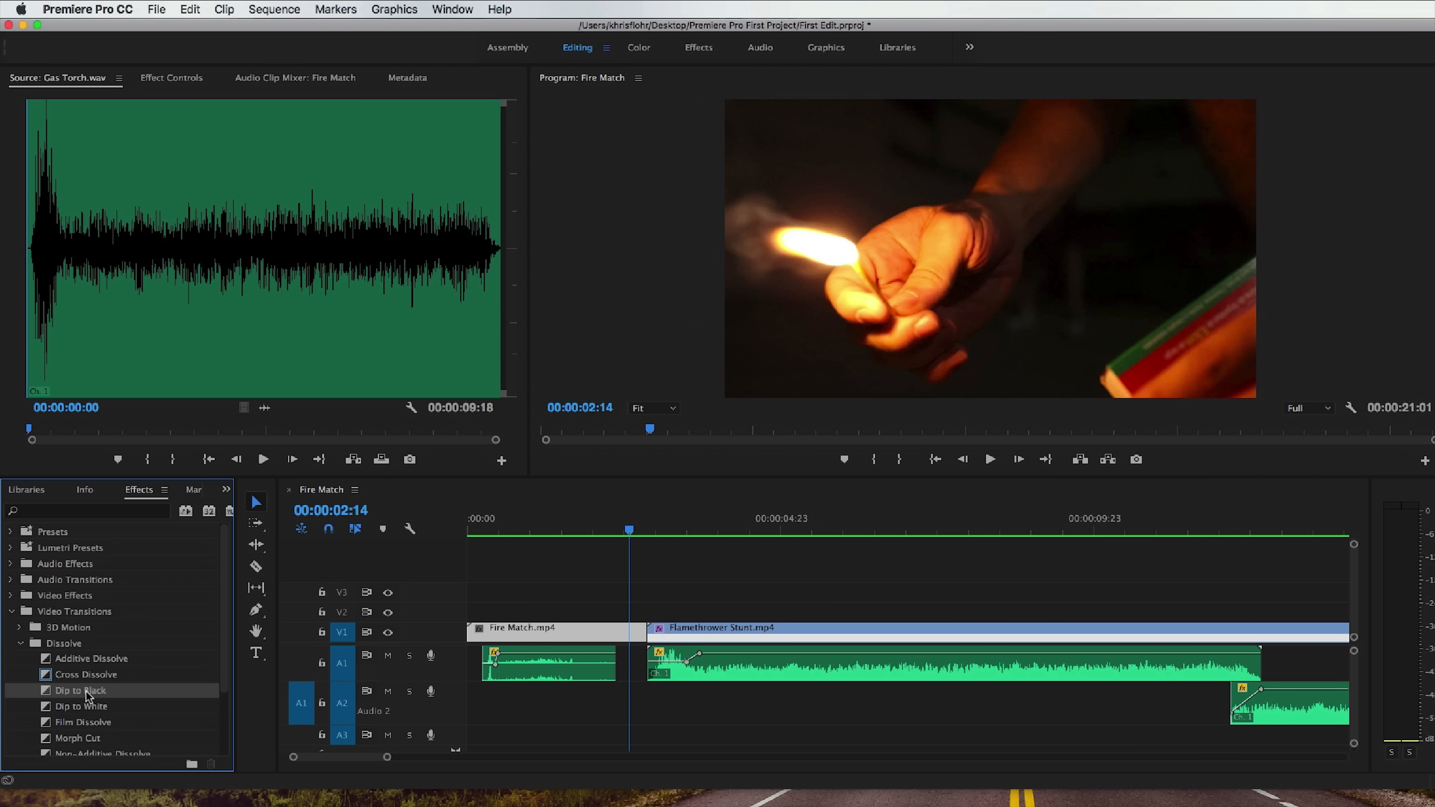
left_click_drag(86, 691, 654, 633)
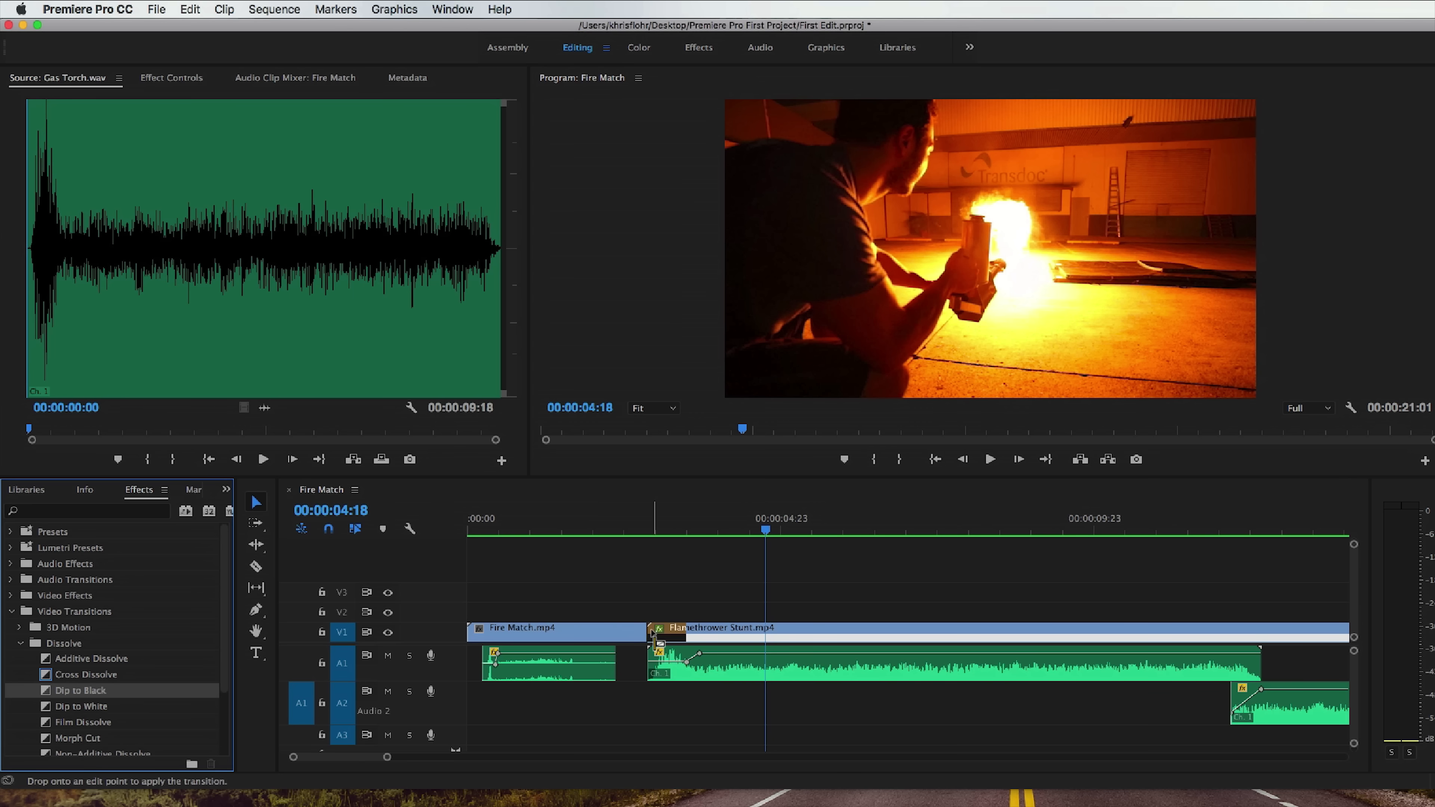
Play the Dip to Black transition between the two fire clips.
left_click(644, 530)
key("space")
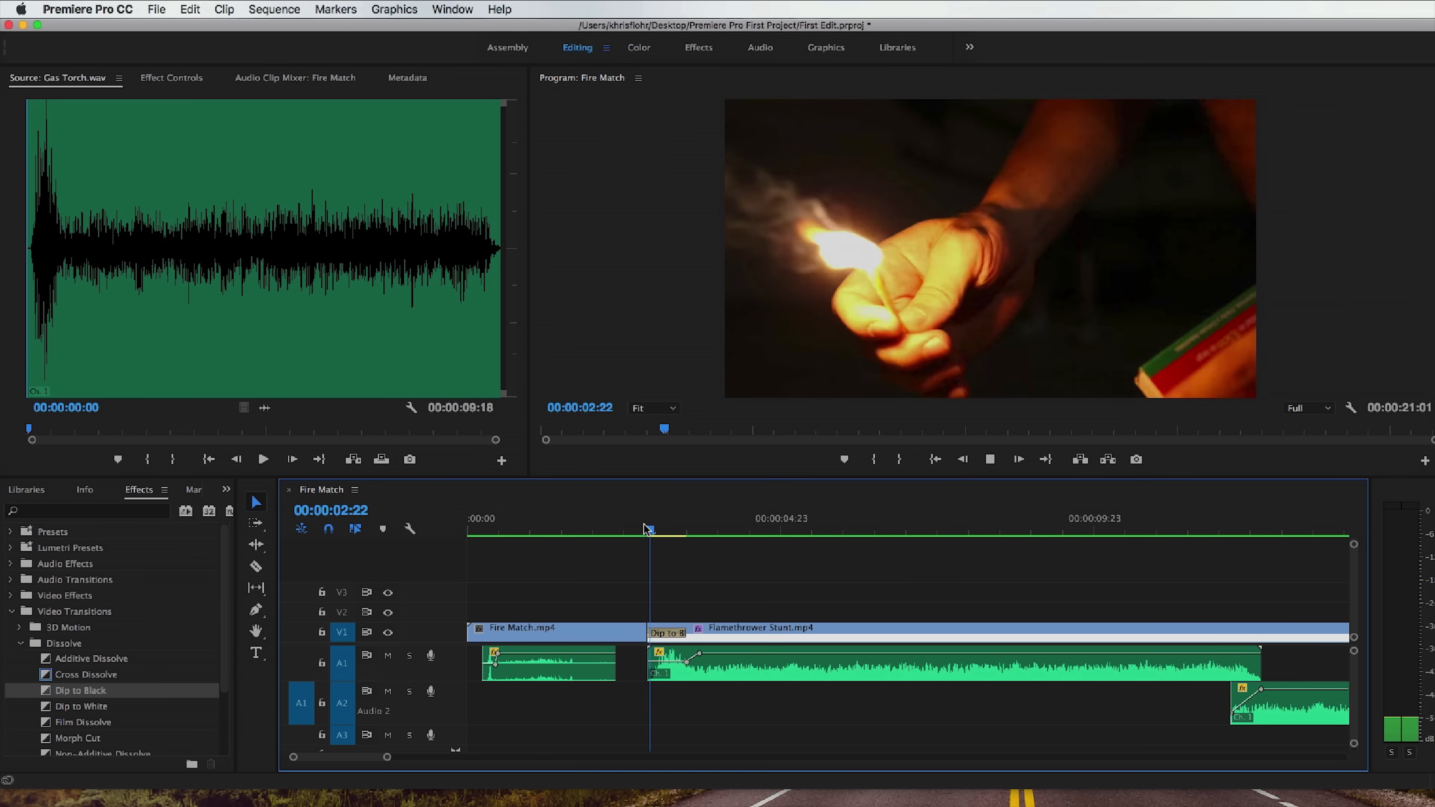
left_click(644, 530)
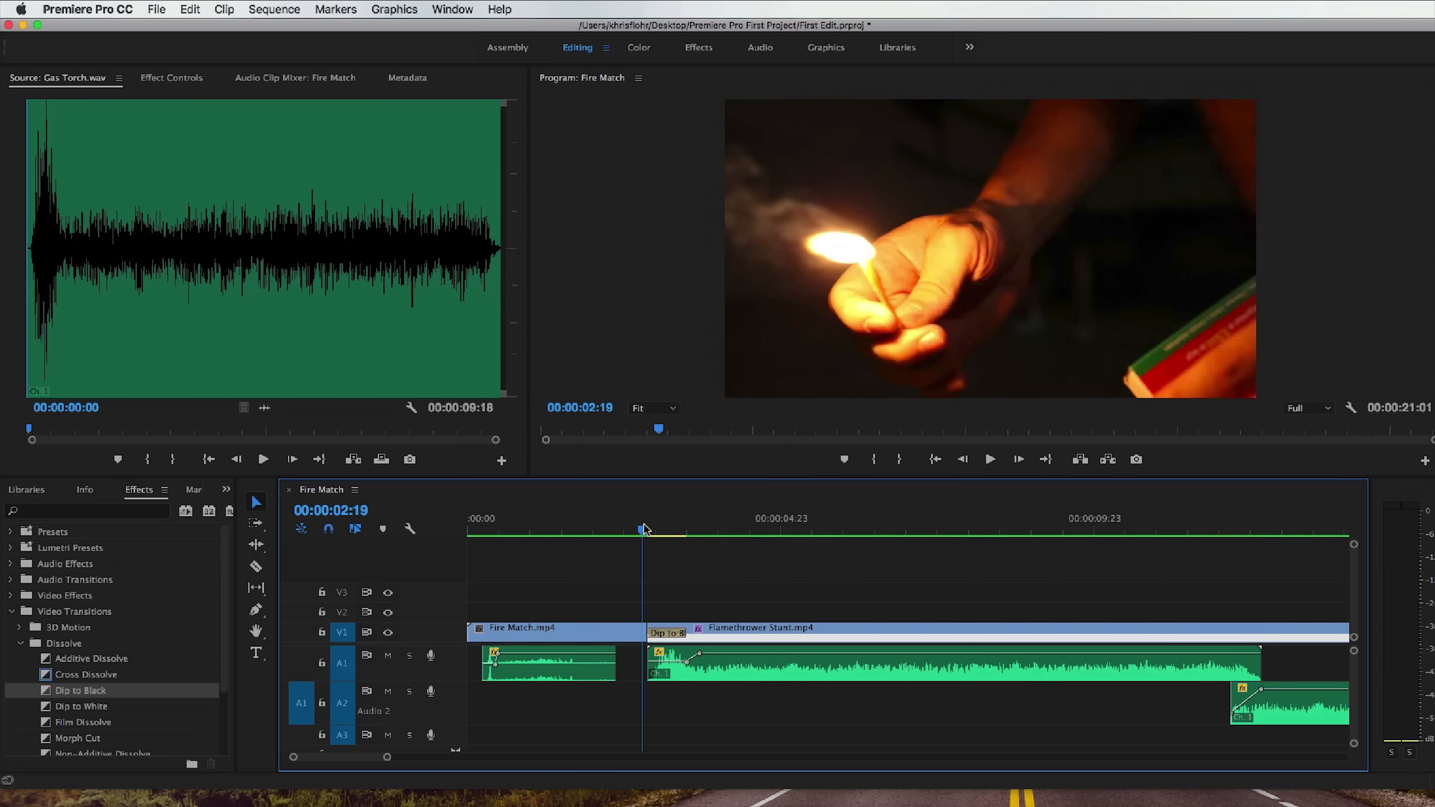
key("space")
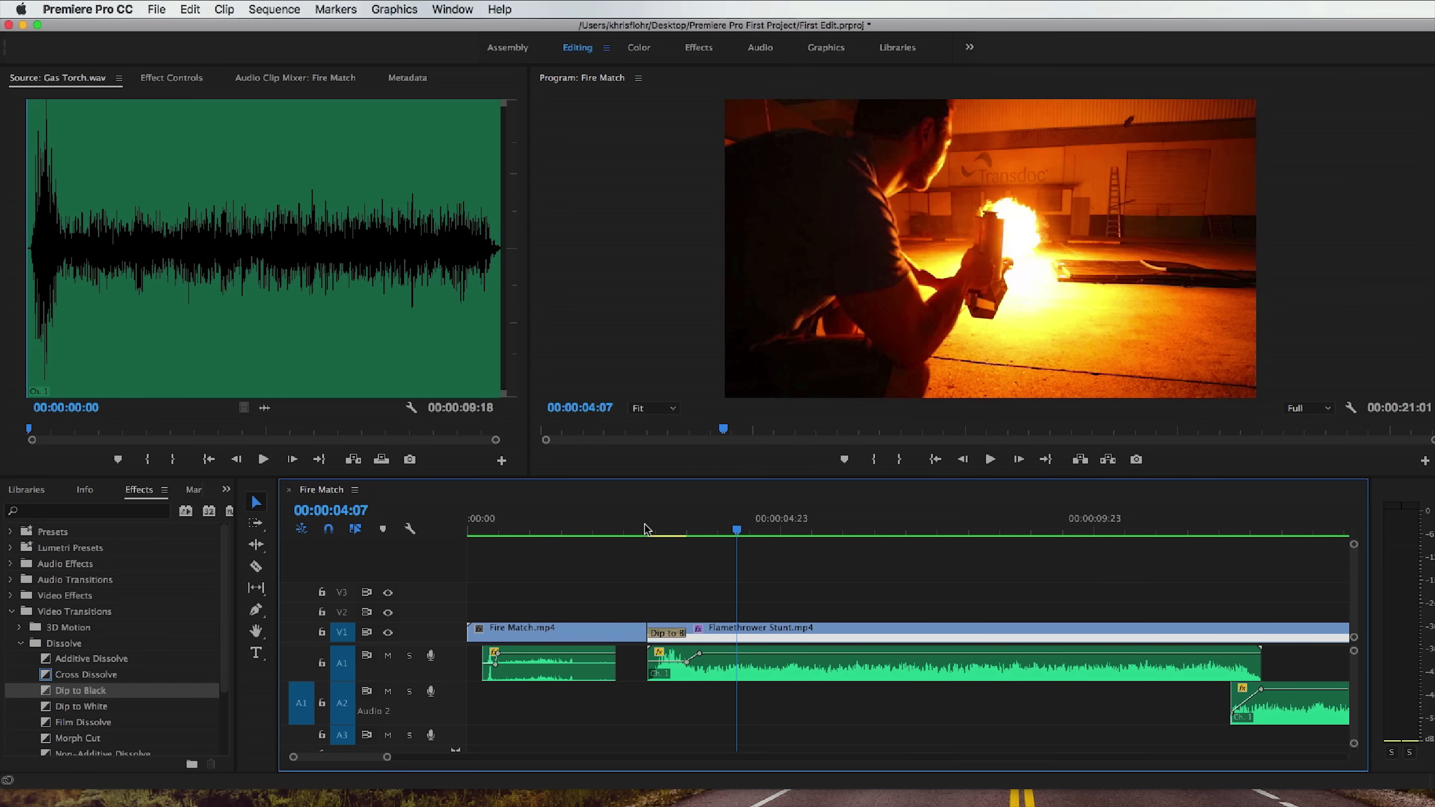
Delete the Dip to Black transition and collapse the Video Transitions group.
left_click(668, 634)
key("Delete")
scroll(21, 610, "down", 2)
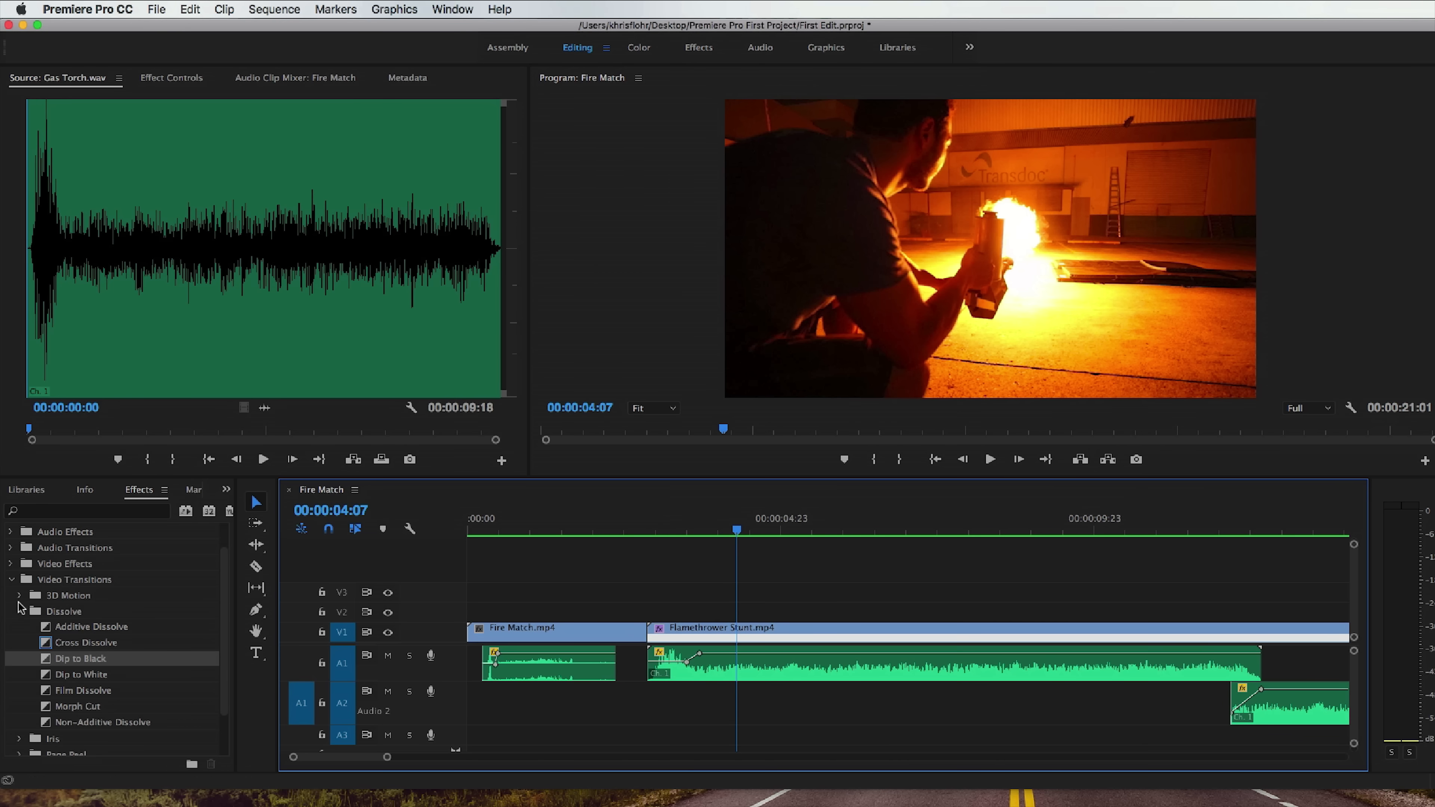
left_click(11, 580)
Show the Fire Match clip's effect controls at 00:00:02:15, try changing its scale and position, and reset the position.
left_click(631, 528)
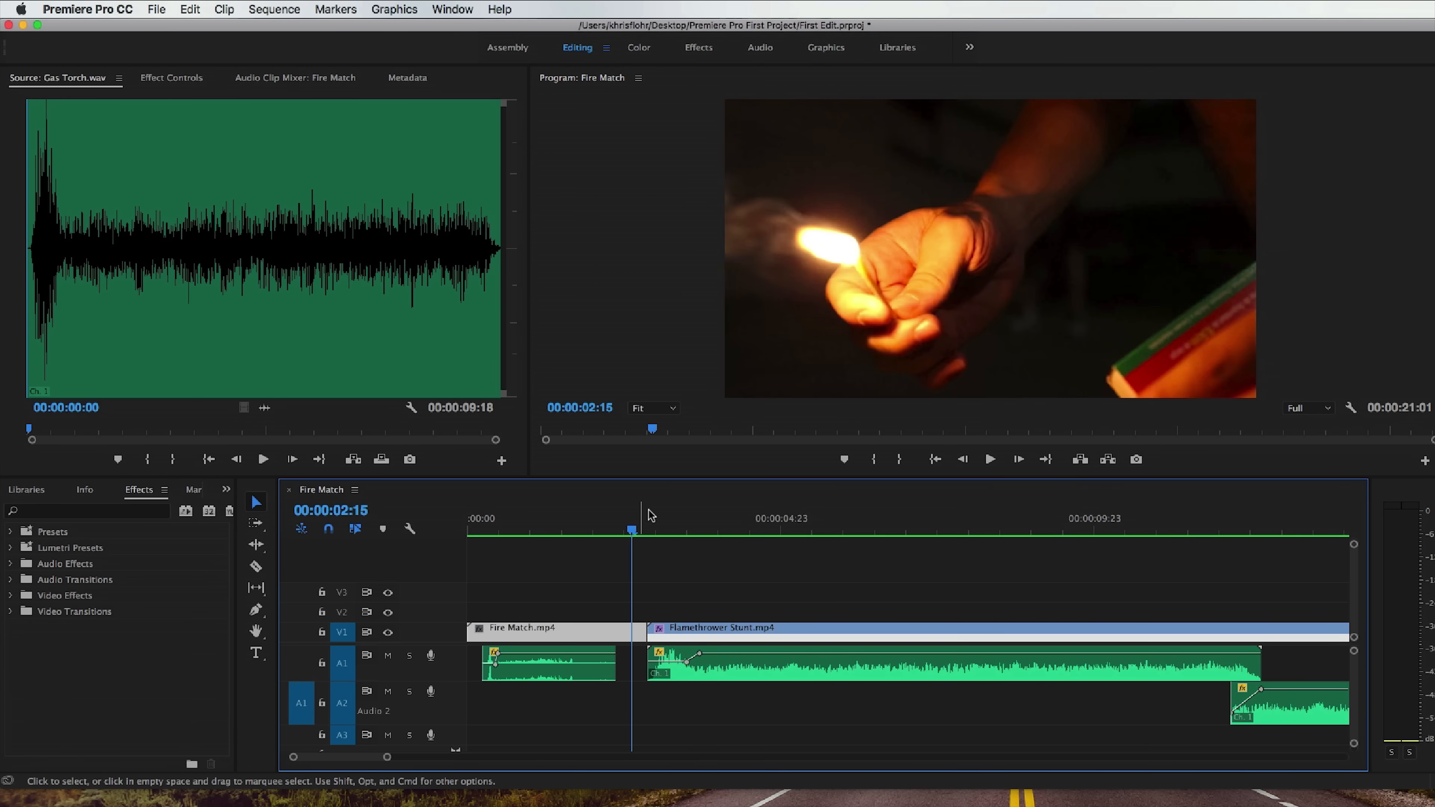
left_click(163, 82)
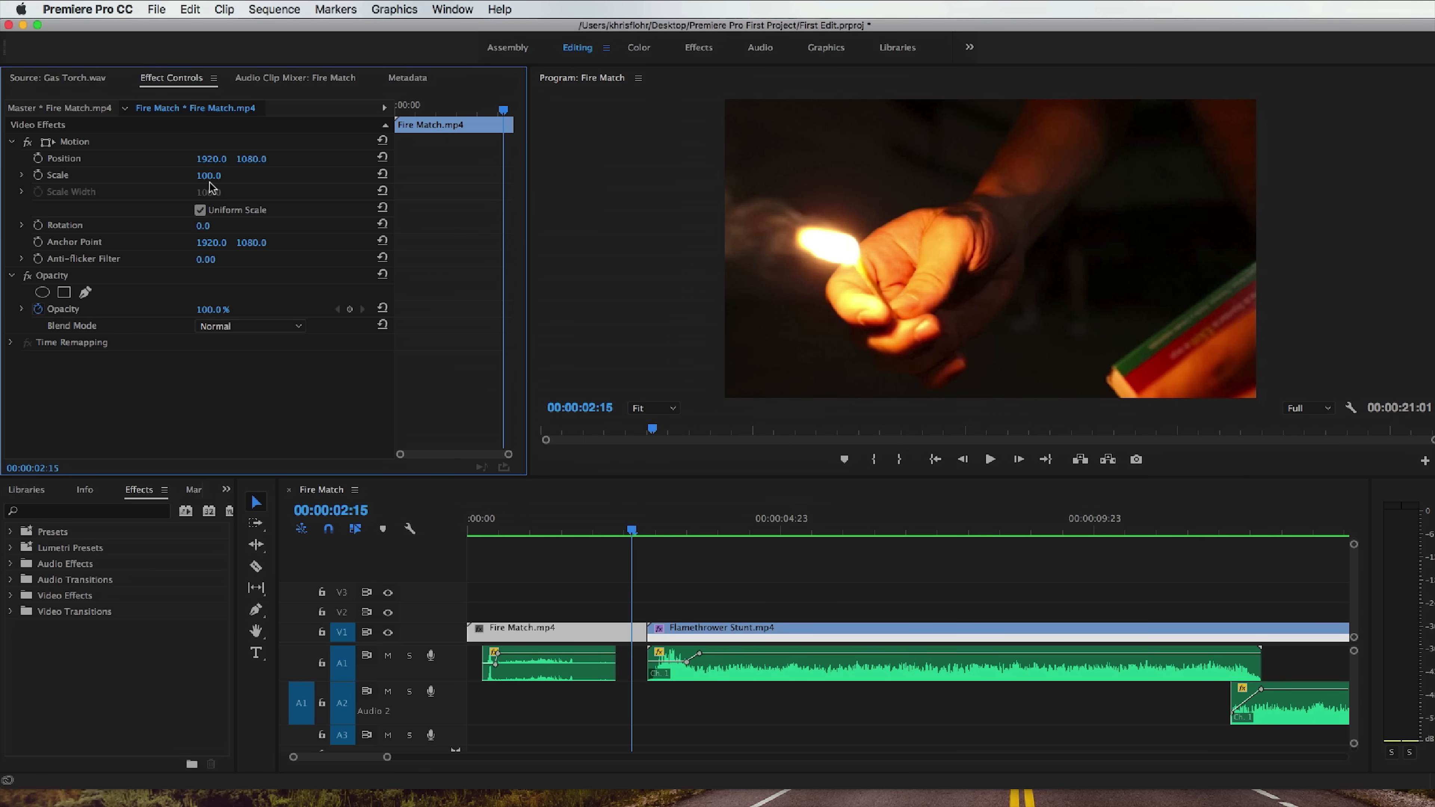
mouse_move(209, 175)
left_mouse_down()
mouse_move(323, 176)
mouse_move(185, 175)
mouse_move(243, 175)
mouse_move(189, 159)
left_mouse_up()
left_click_drag(211, 158, 253, 161)
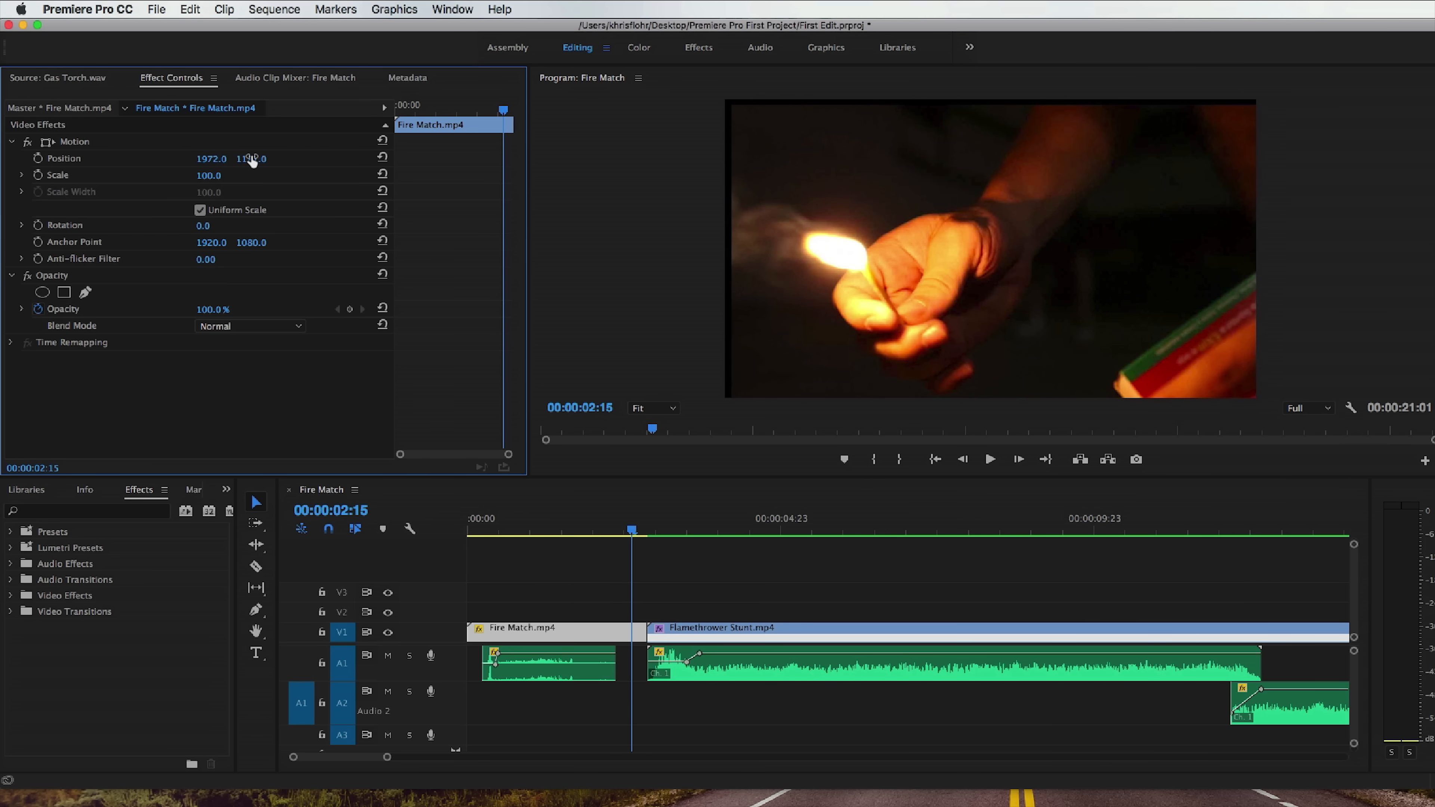
left_click(383, 158)
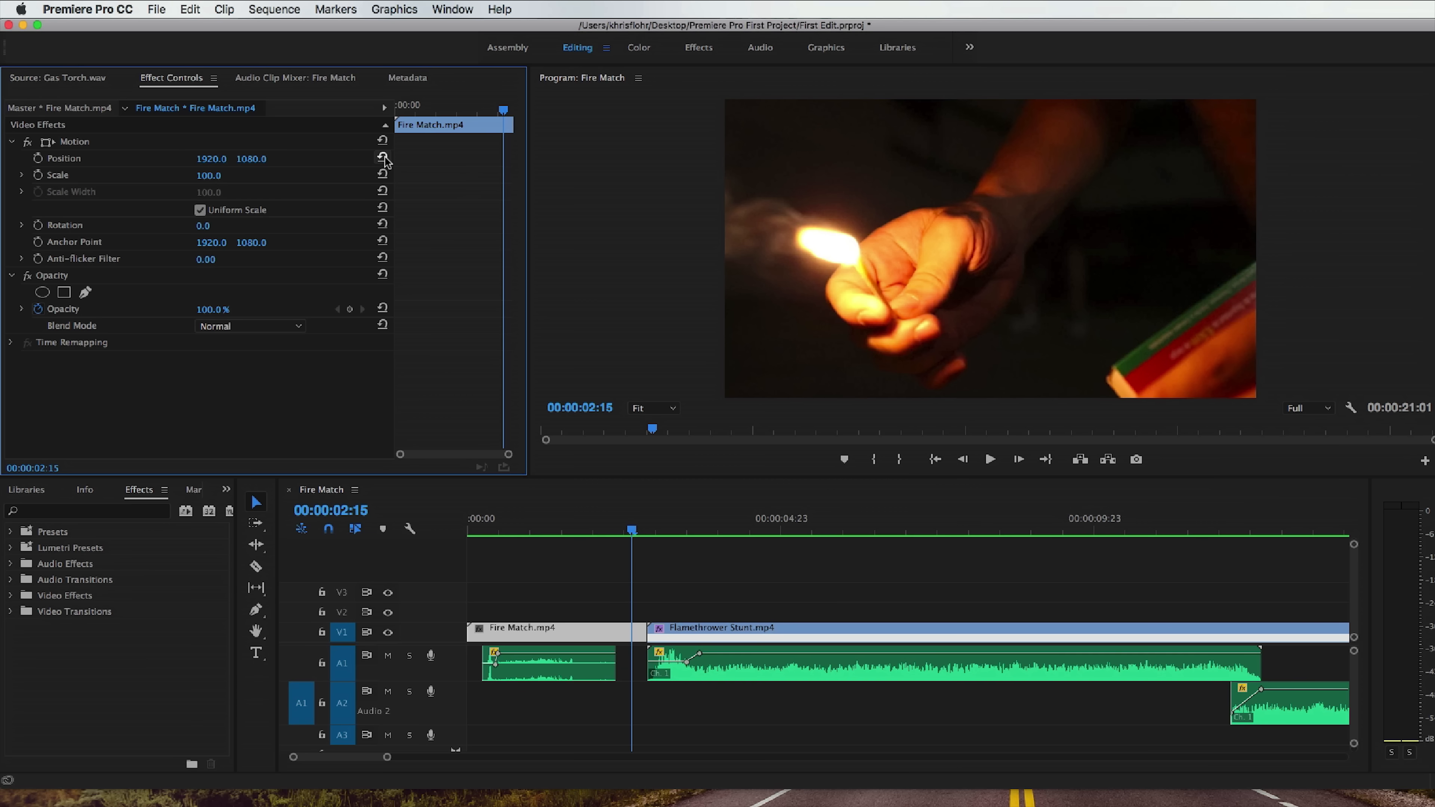
Try rotation and opacity changes on the Fire Match clip, and remove its opacity keyframes by turning off opacity animation.
left_click_drag(203, 229, 203, 228)
left_click_drag(212, 310, 335, 355)
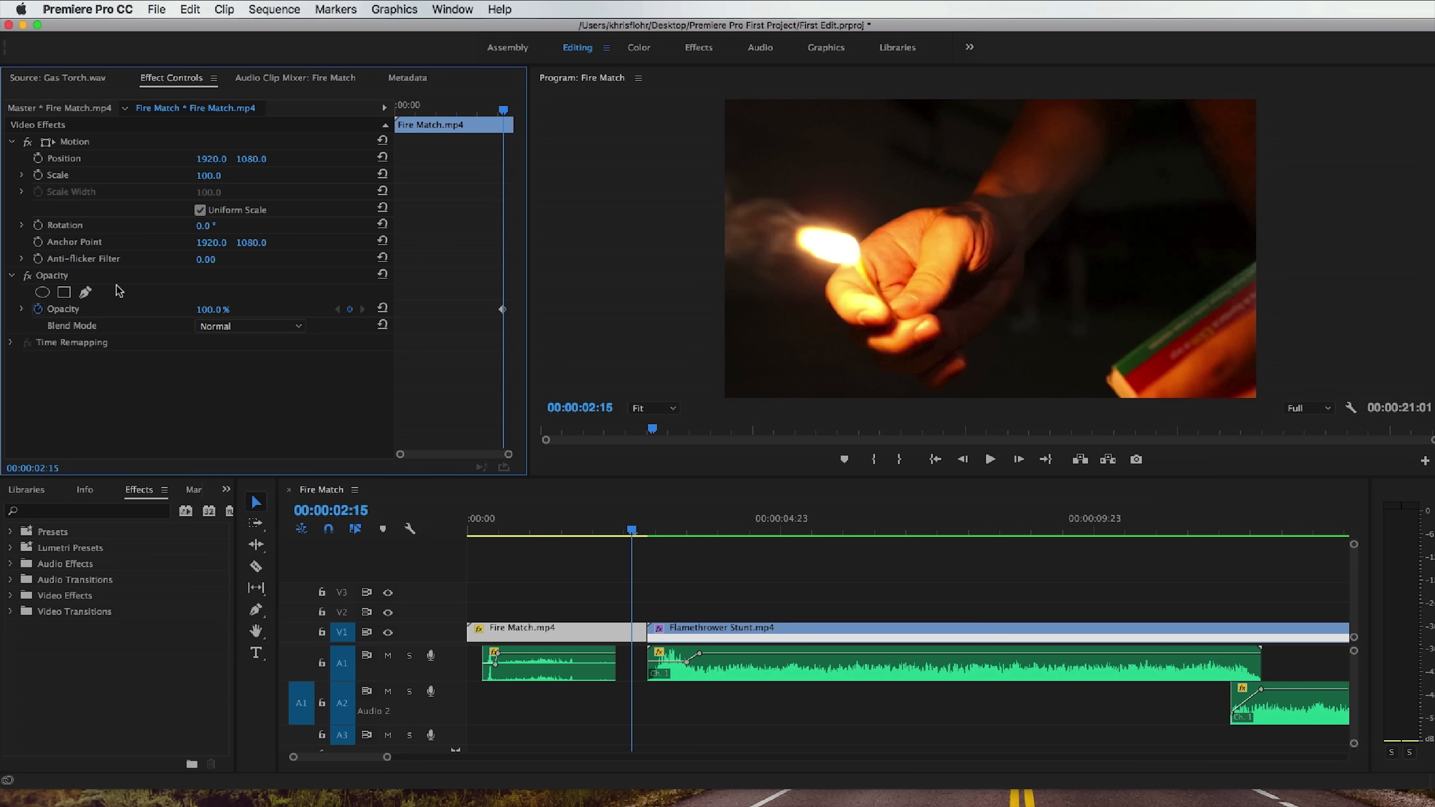
left_click(38, 308)
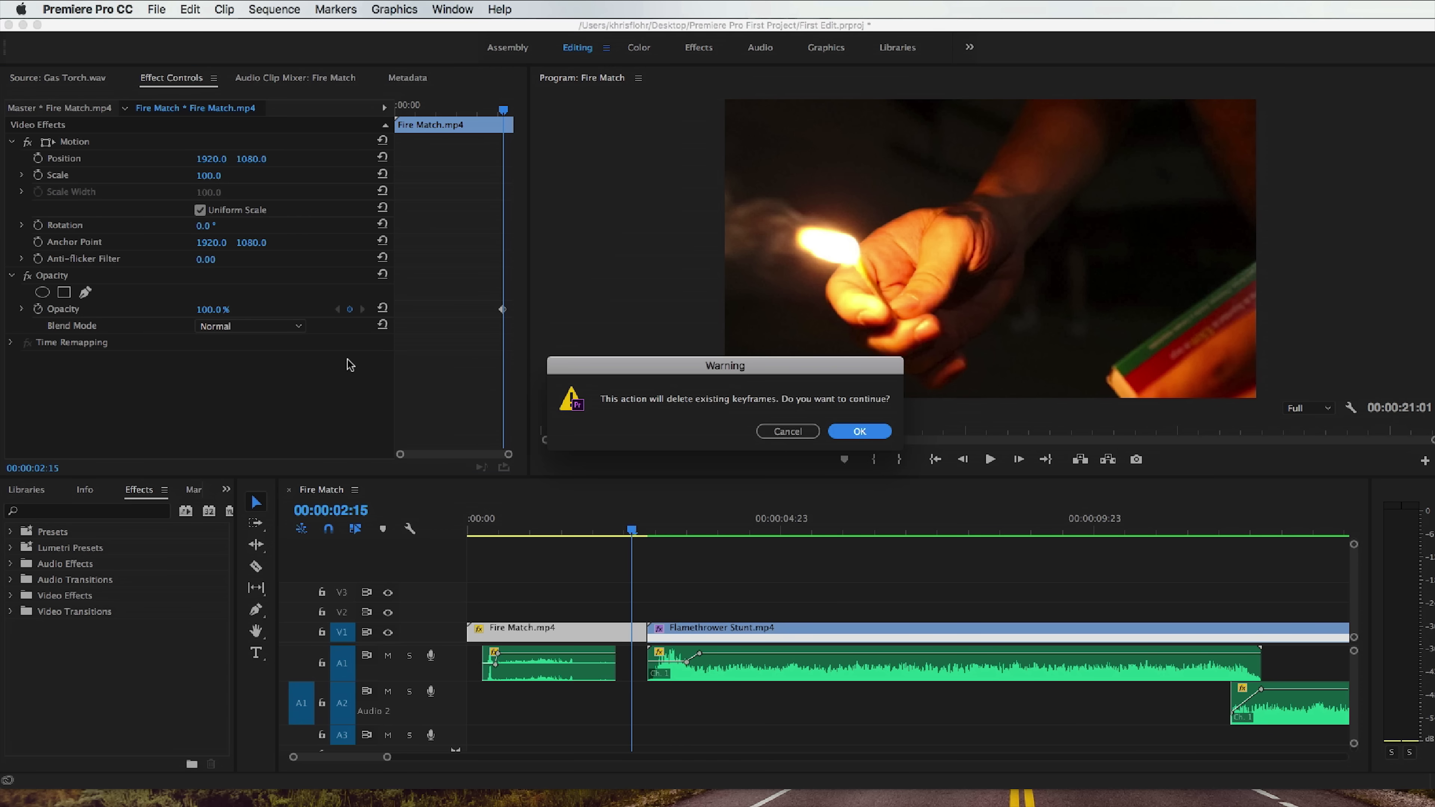
left_click(859, 431)
Add an opacity keyframe of 0% to the Fire Match clip at 00:00:02:20.
mouse_move(631, 531)
left_mouse_down()
mouse_move(551, 534)
mouse_move(645, 532)
left_mouse_up()
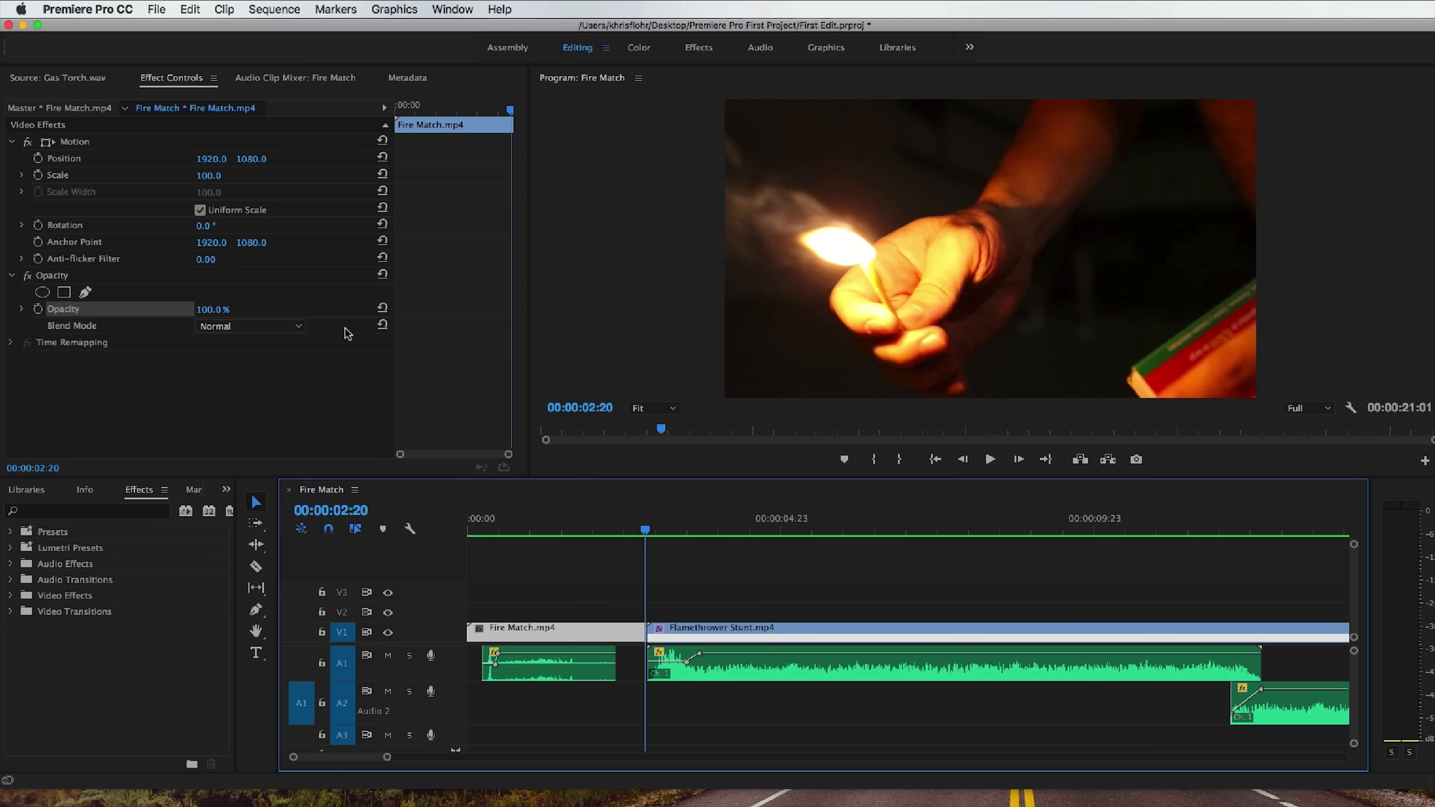
left_click(39, 309)
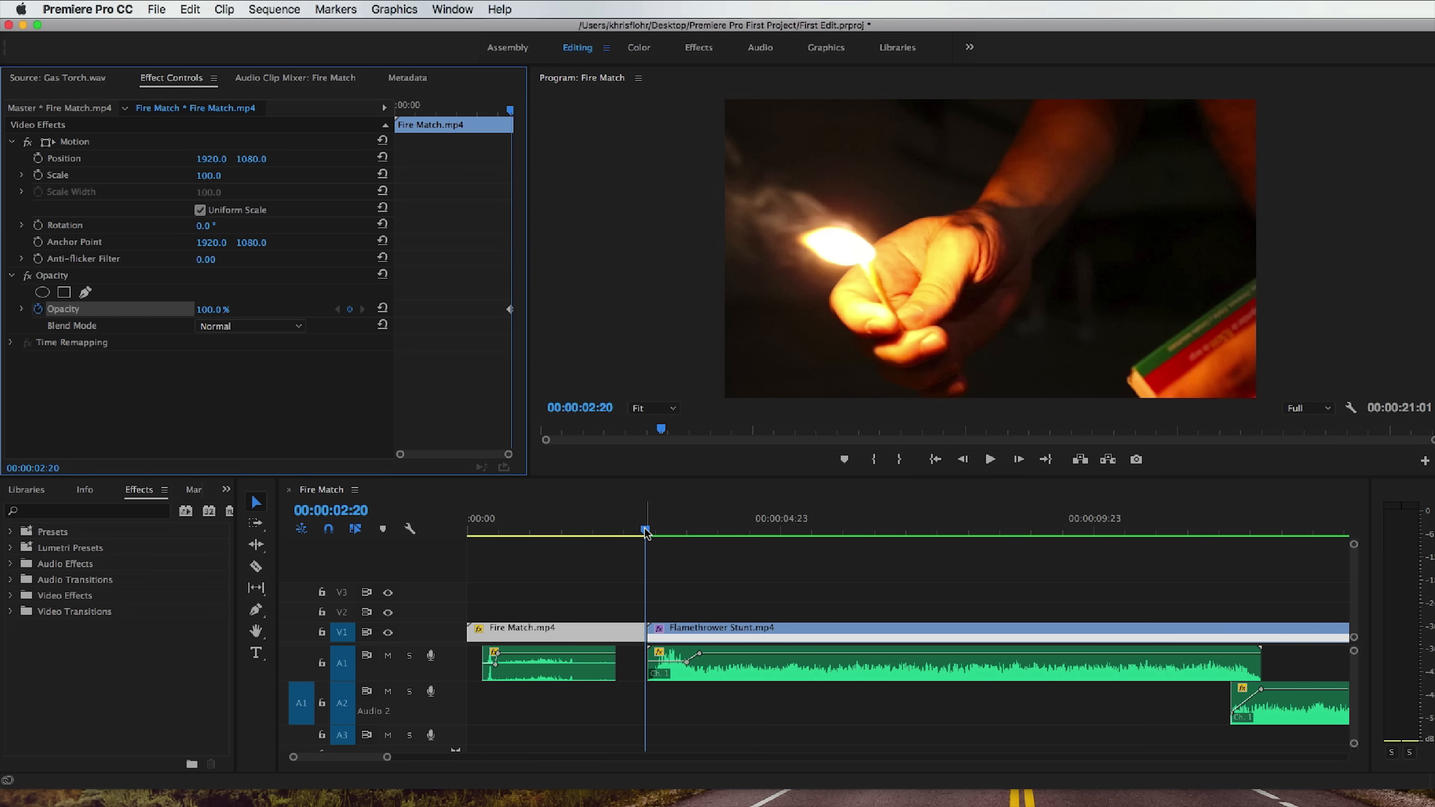
left_click_drag(210, 313, 153, 312)
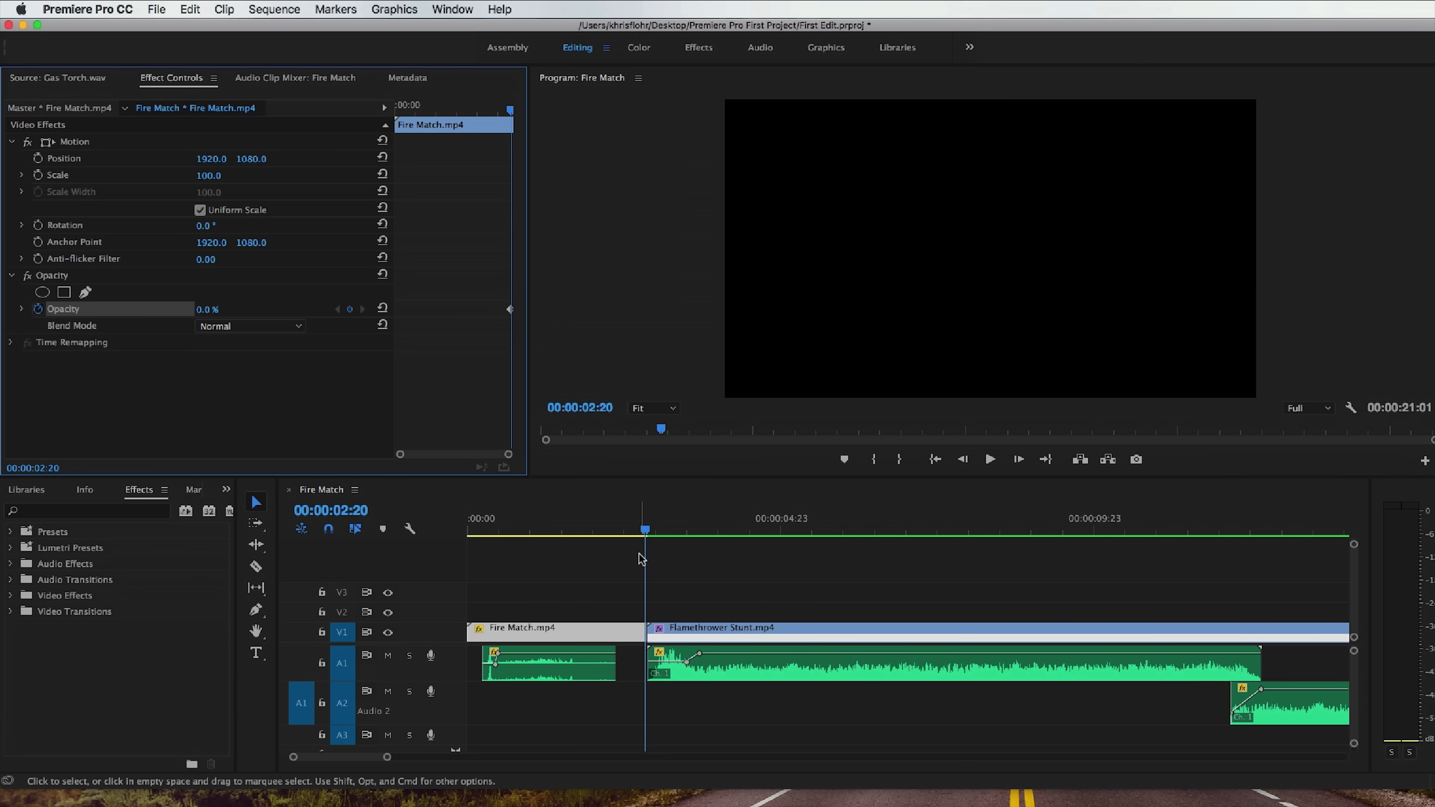
Add an opacity keyframe of 100% to the Fire Match clip at 00:00:02:09.
left_click(643, 529)
left_click_drag(642, 531, 616, 535)
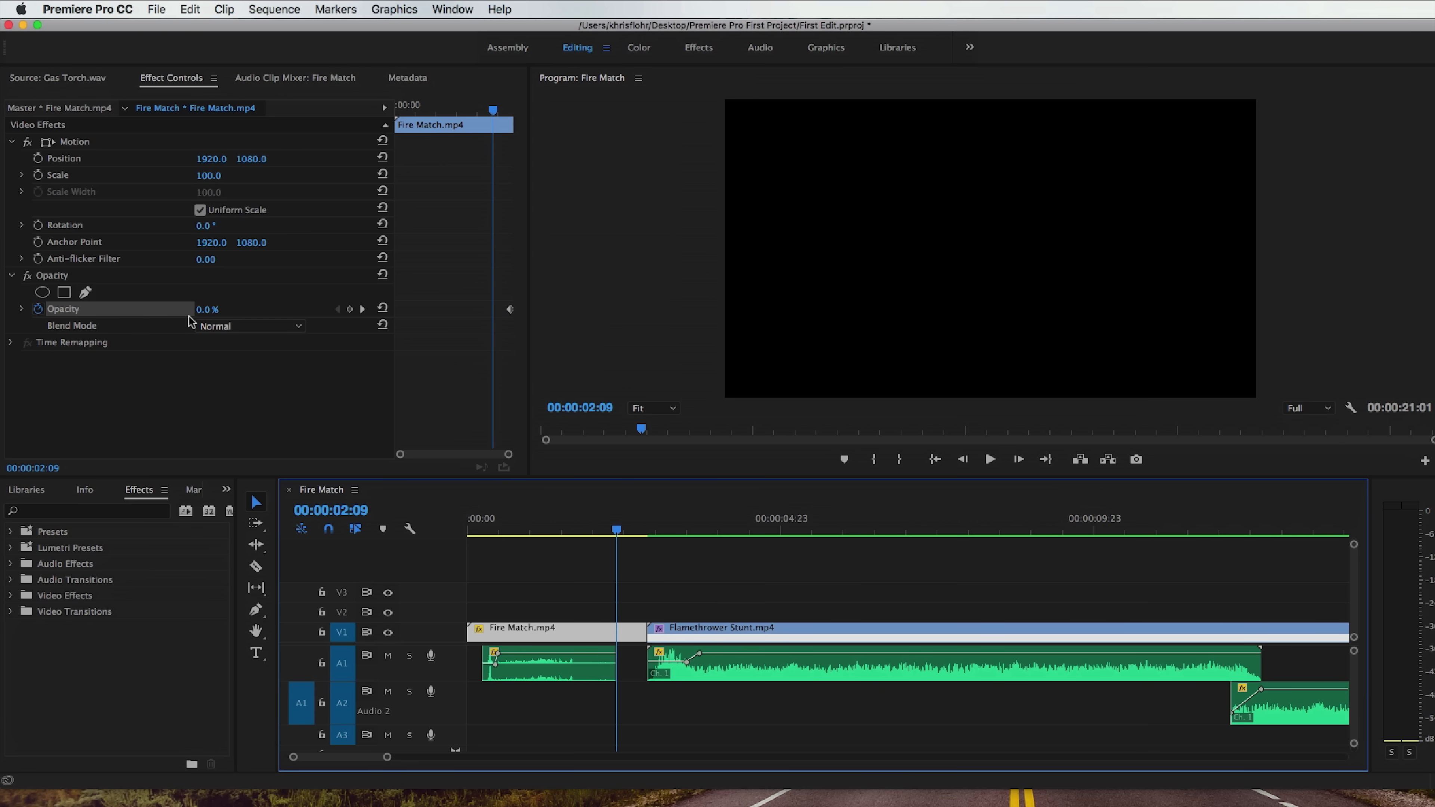
left_click(348, 311)
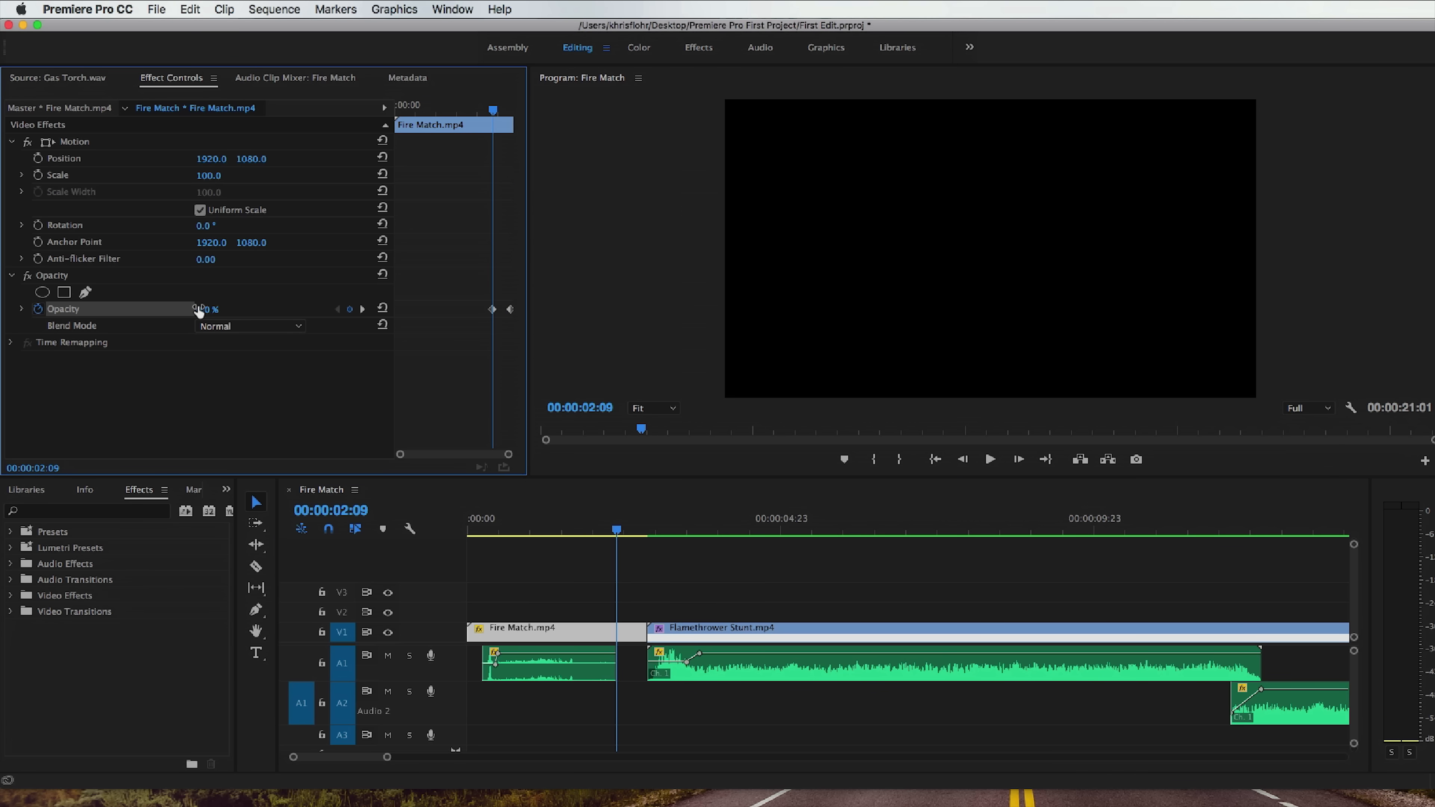
left_click_drag(202, 315, 260, 315)
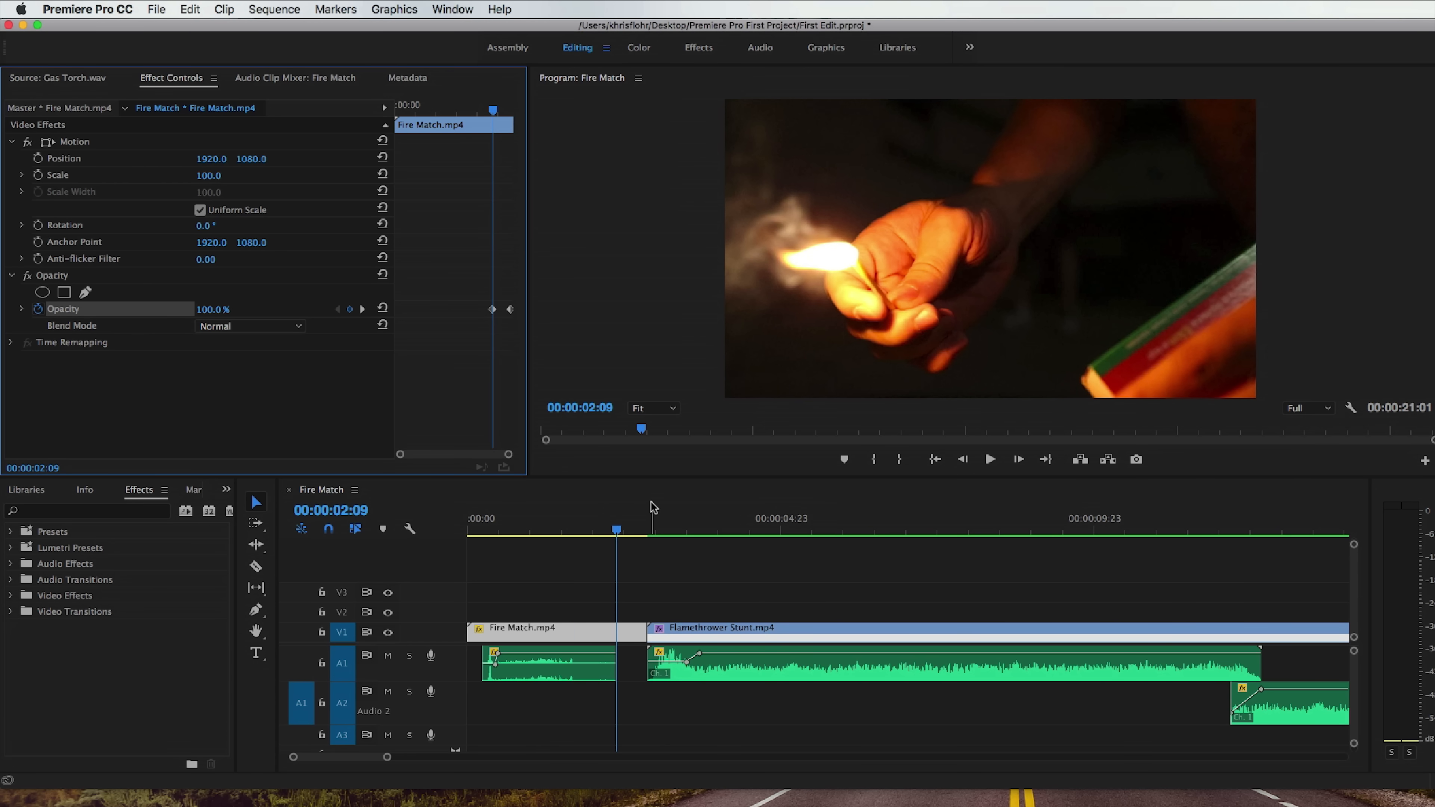
Enlarge the V1 track to show the fade line and move the Fire Match clip's 100% opacity keyframe earlier for a longer fade.
left_click_drag(617, 530, 587, 531)
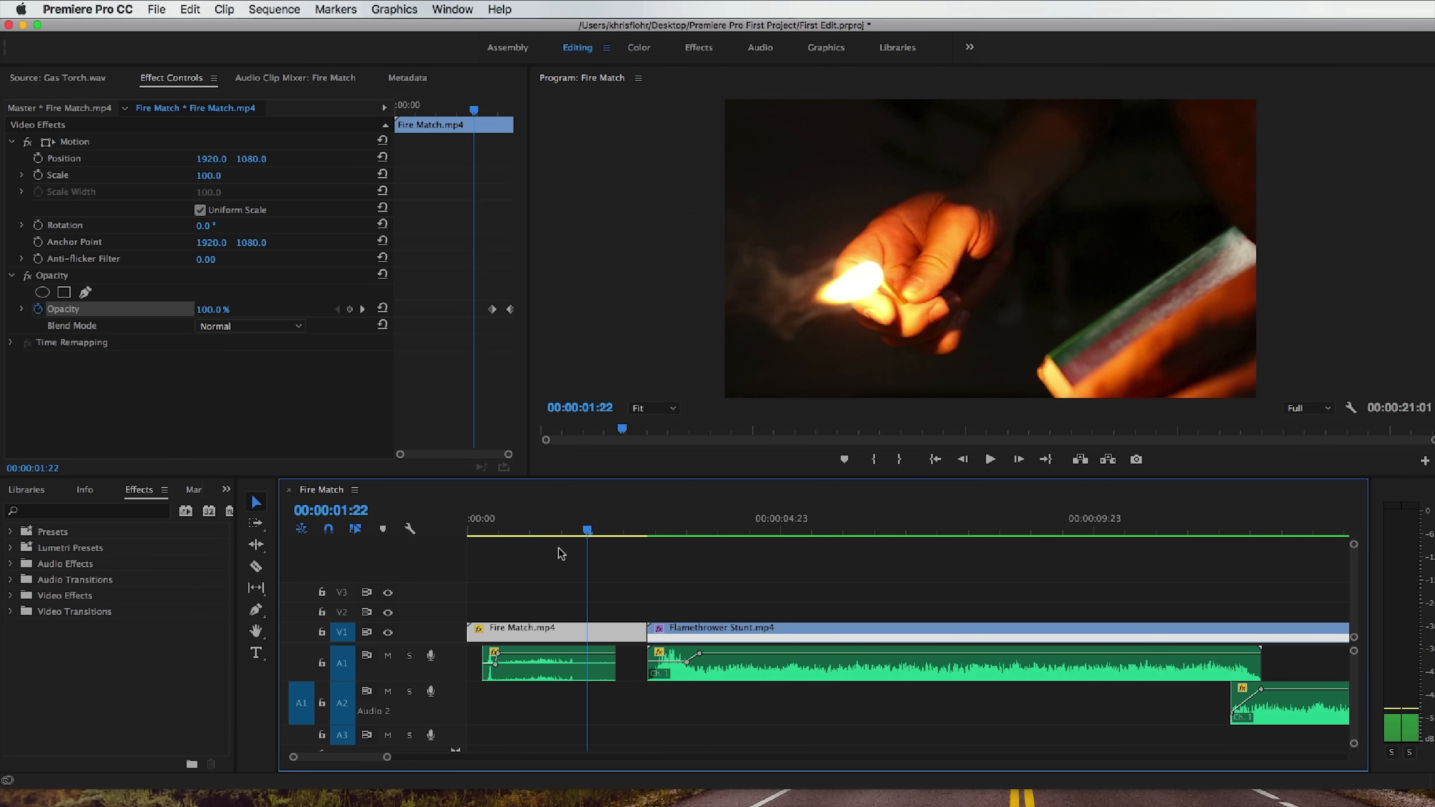
scroll(415, 629, "up", 3)
scroll(416, 634, "up", 1)
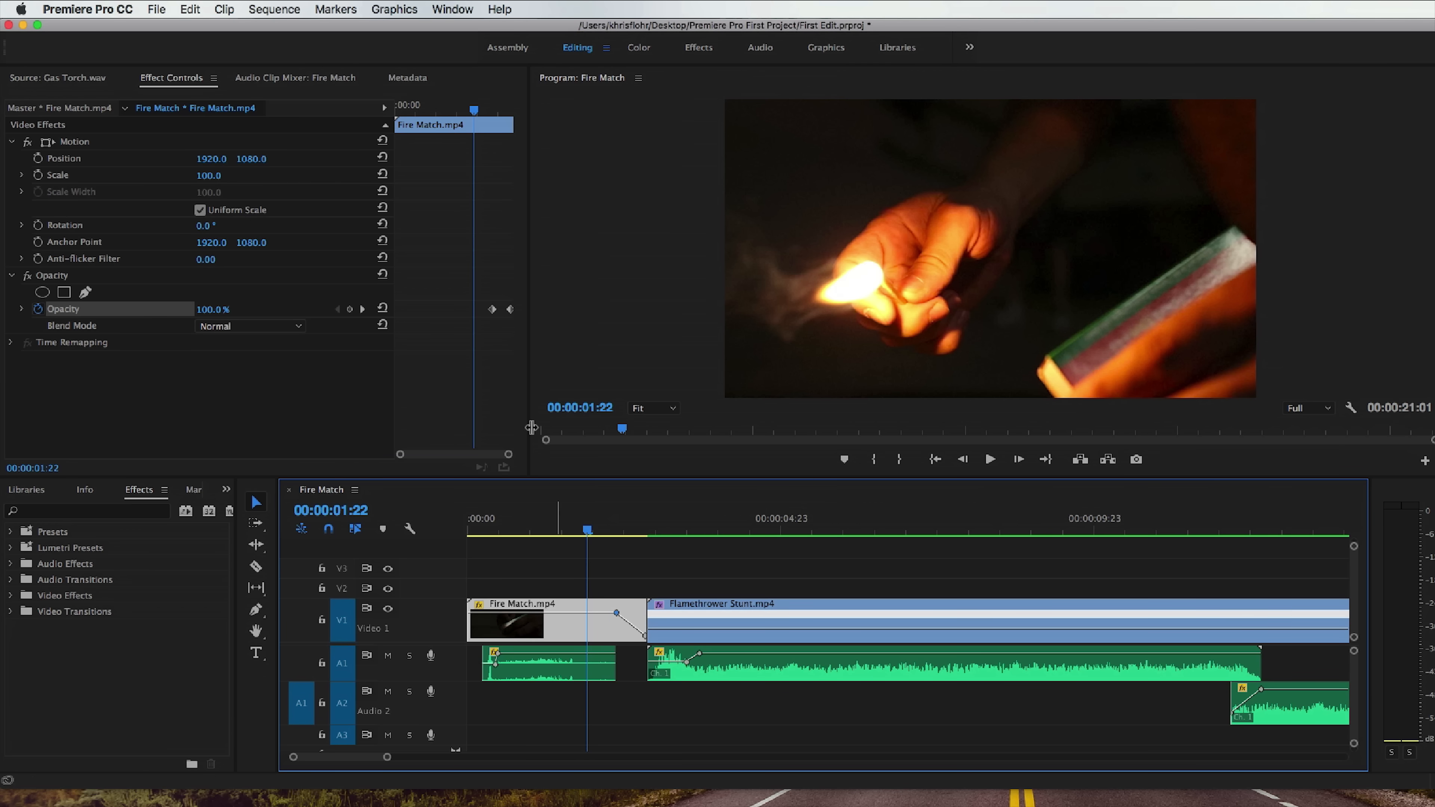
left_click(492, 311)
left_click_drag(587, 532, 761, 530)
Try a shorter fade by moving the 100% opacity keyframe close to the Fire Match clip's end, play it, and undo the move.
left_click_drag(582, 614, 627, 612)
left_click(617, 520)
key("space")
key("space")
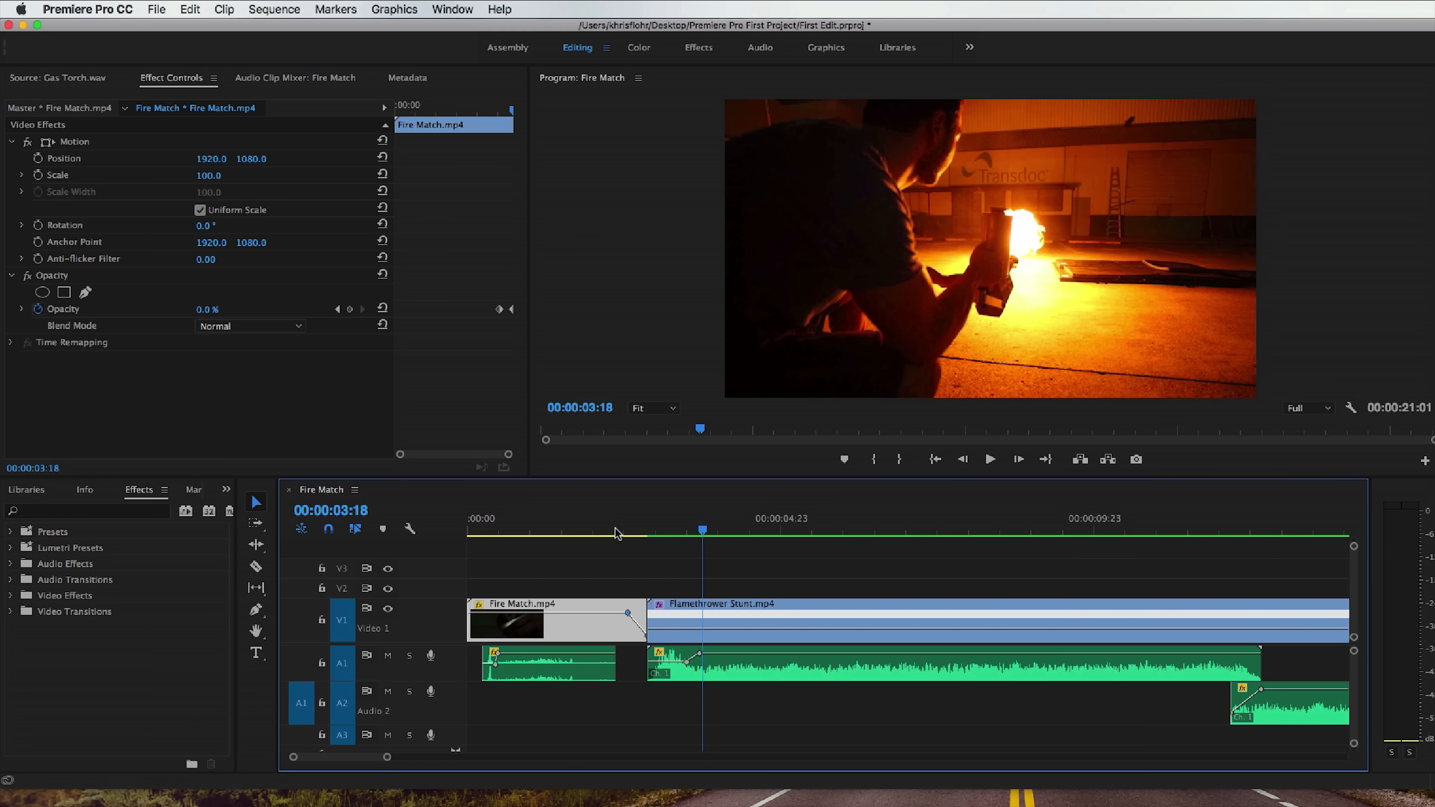
key("super+z")
Collapse the V1, A1, A2 and A3 tracks to their minimum height.
double_click(437, 626)
double_click(448, 664)
double_click(448, 666)
double_click(450, 673)
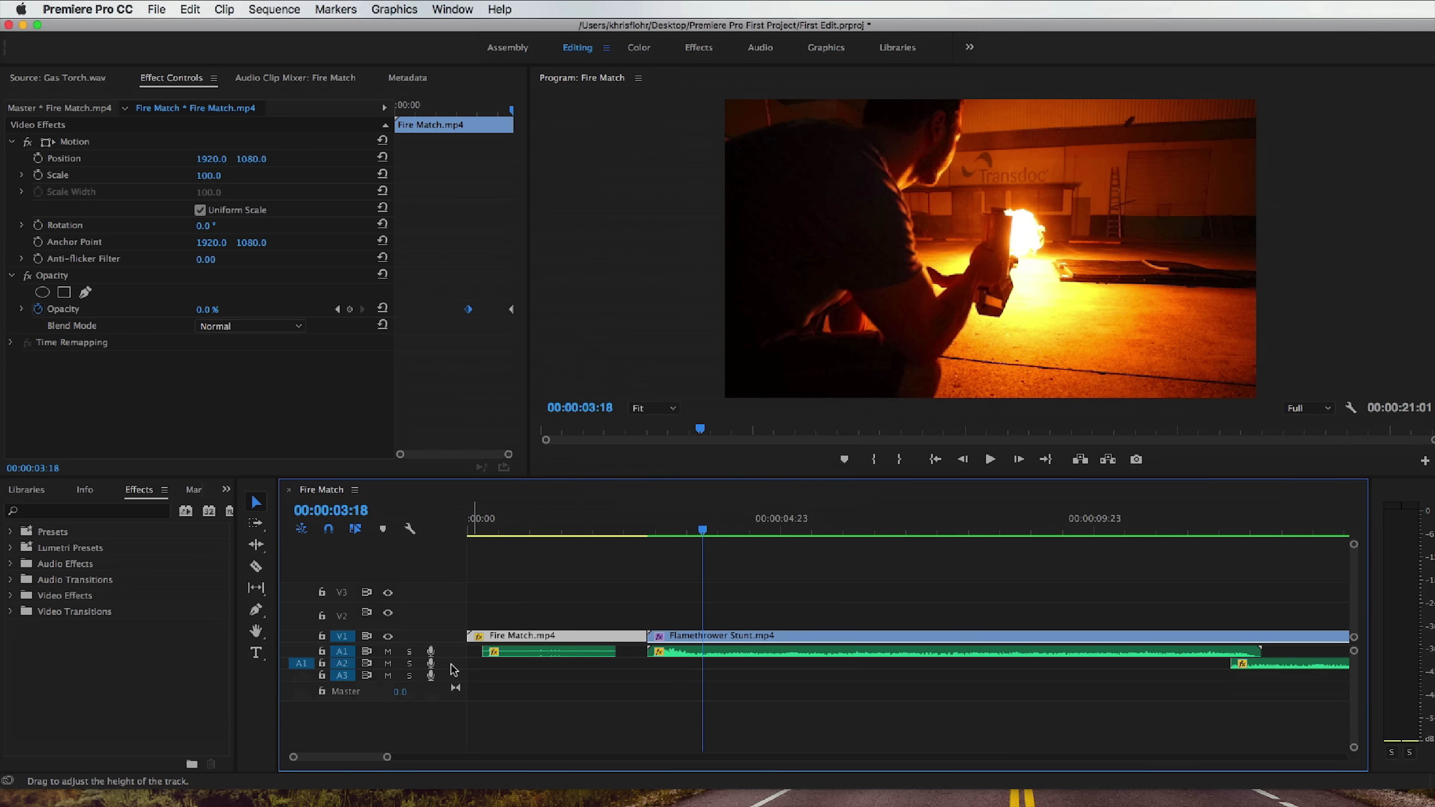
Load group whispering.wav from the Audio bin into the Source monitor and close the bin.
left_click(228, 489)
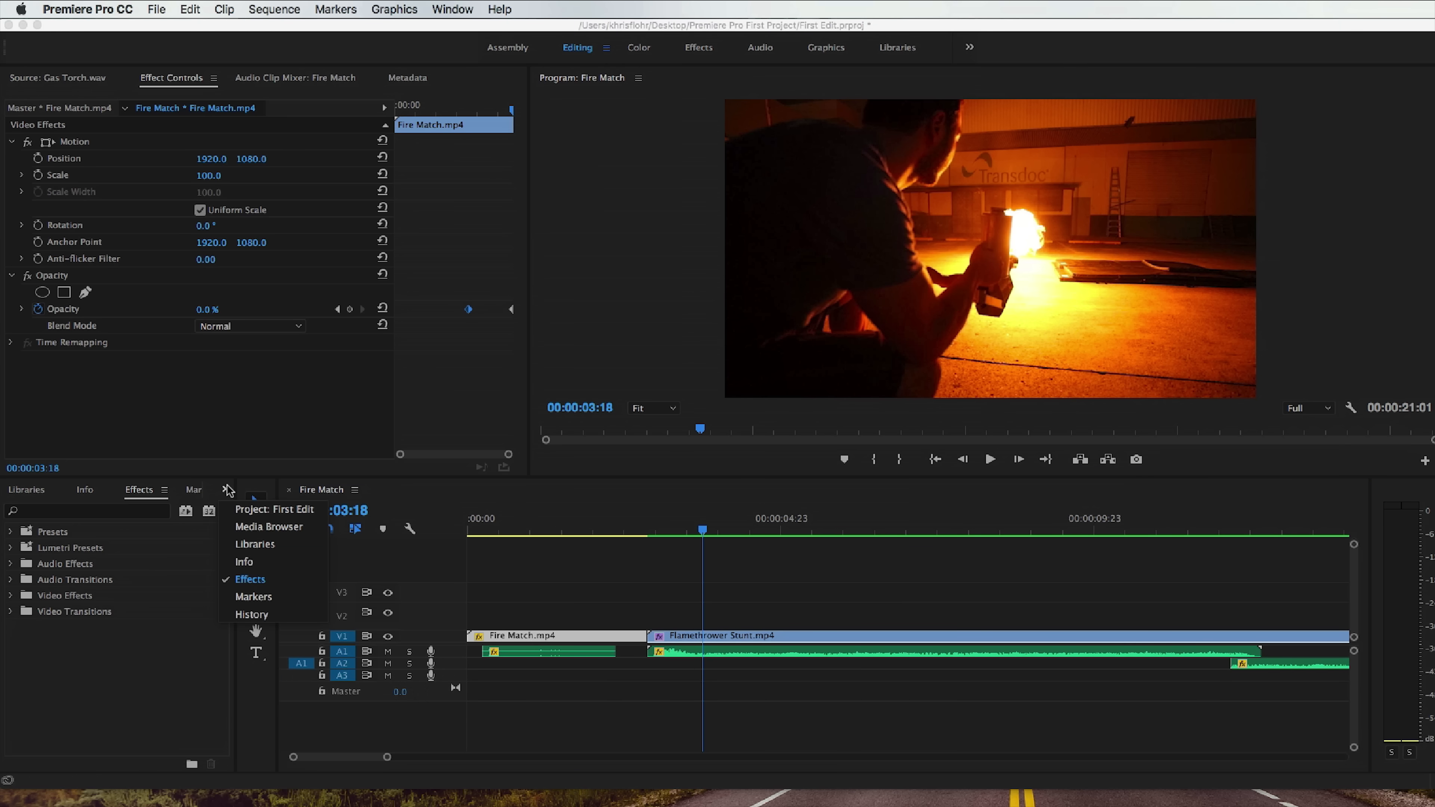
left_click(253, 510)
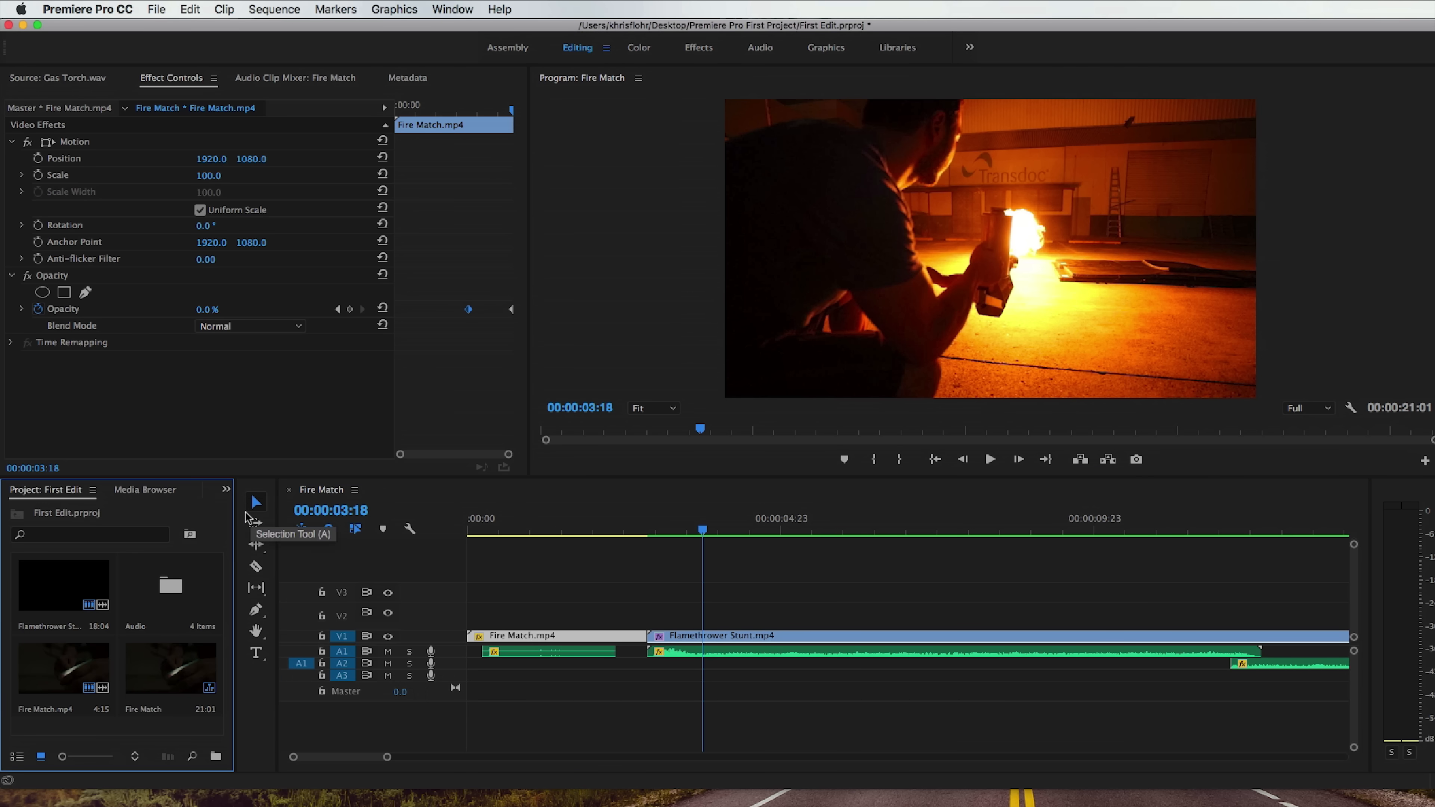
double_click(167, 588)
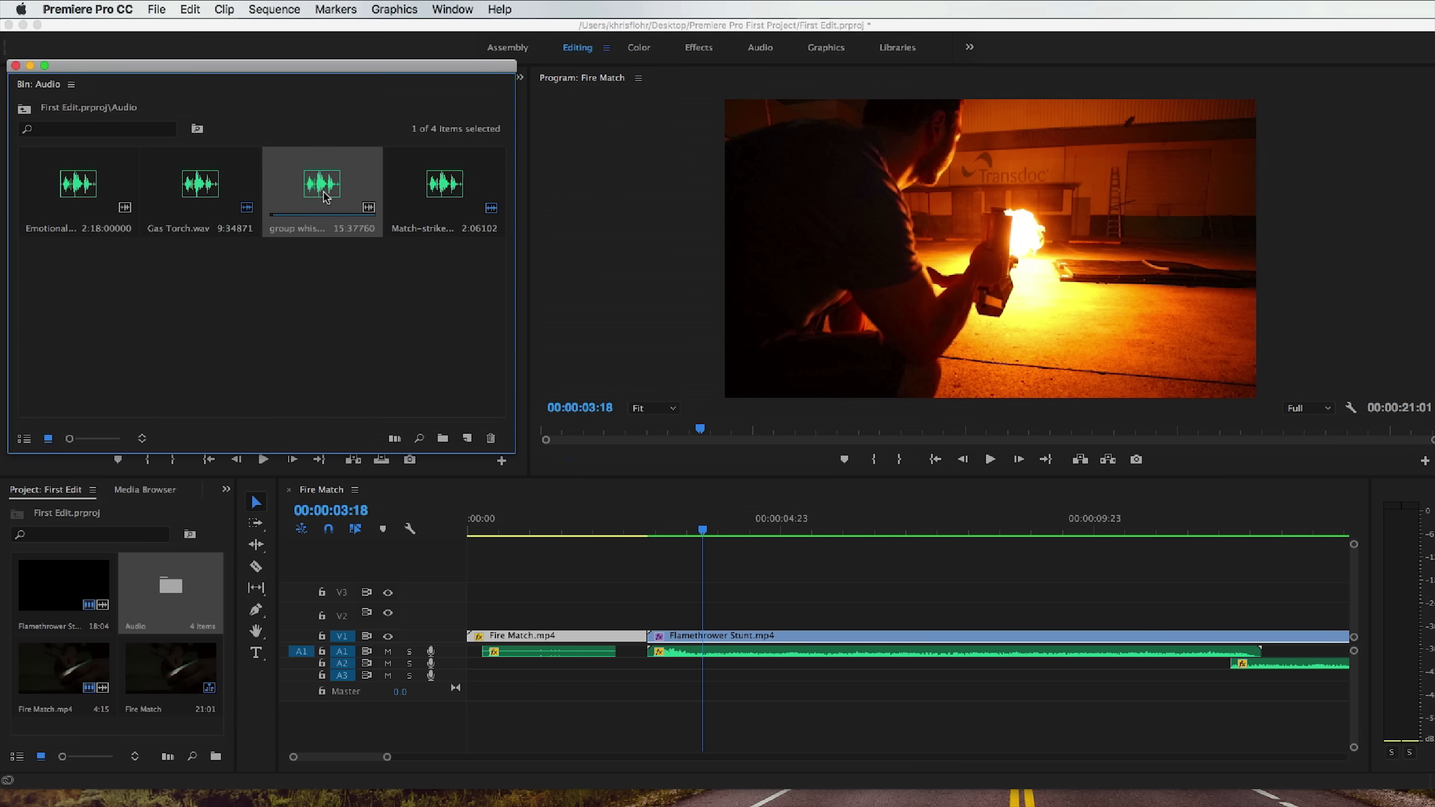
double_click(326, 197)
left_click_drag(193, 68, 500, 97)
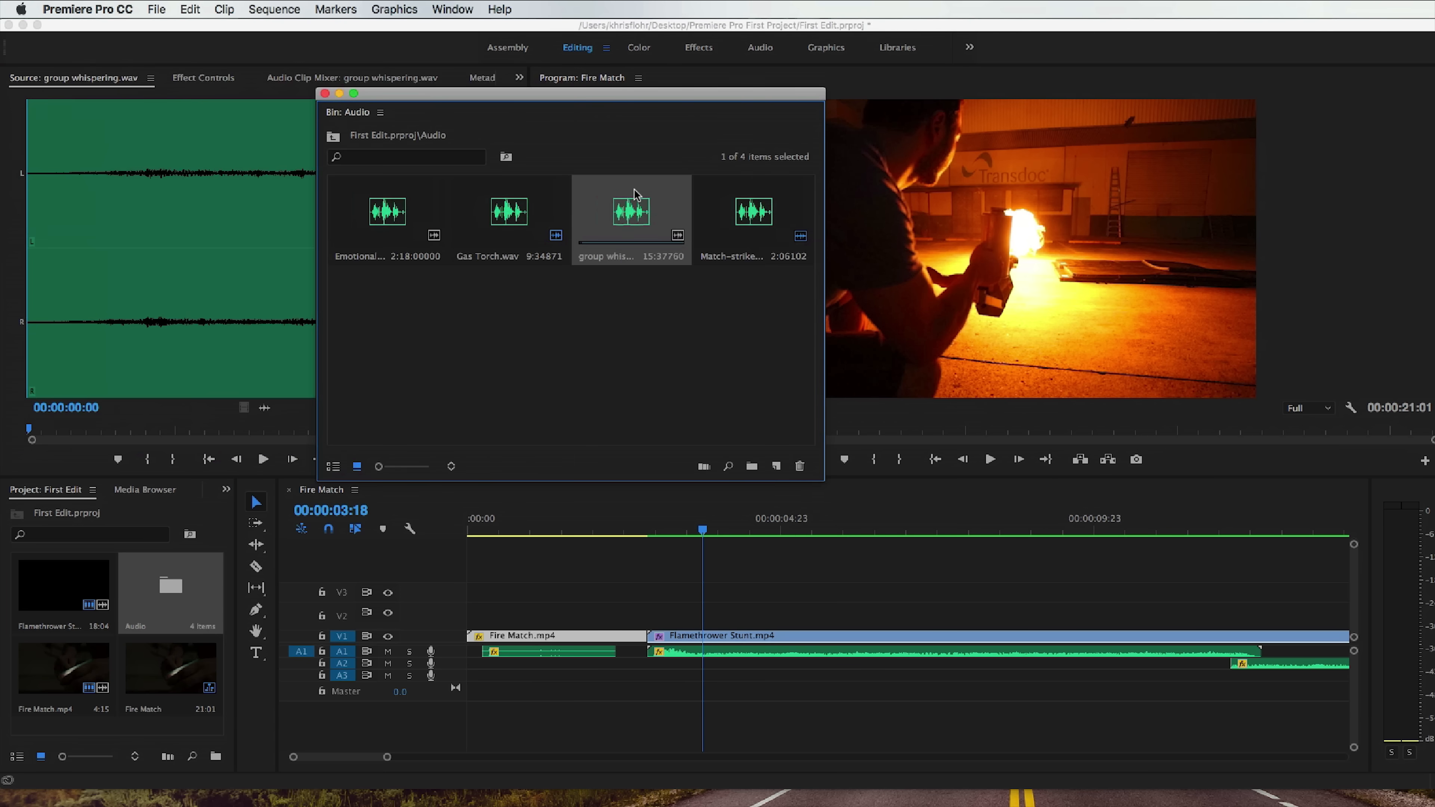
left_click(324, 94)
Preview the whispering audio, mark an in point about two seconds in, and place the clip on A3 at the sequence start.
left_click(263, 459)
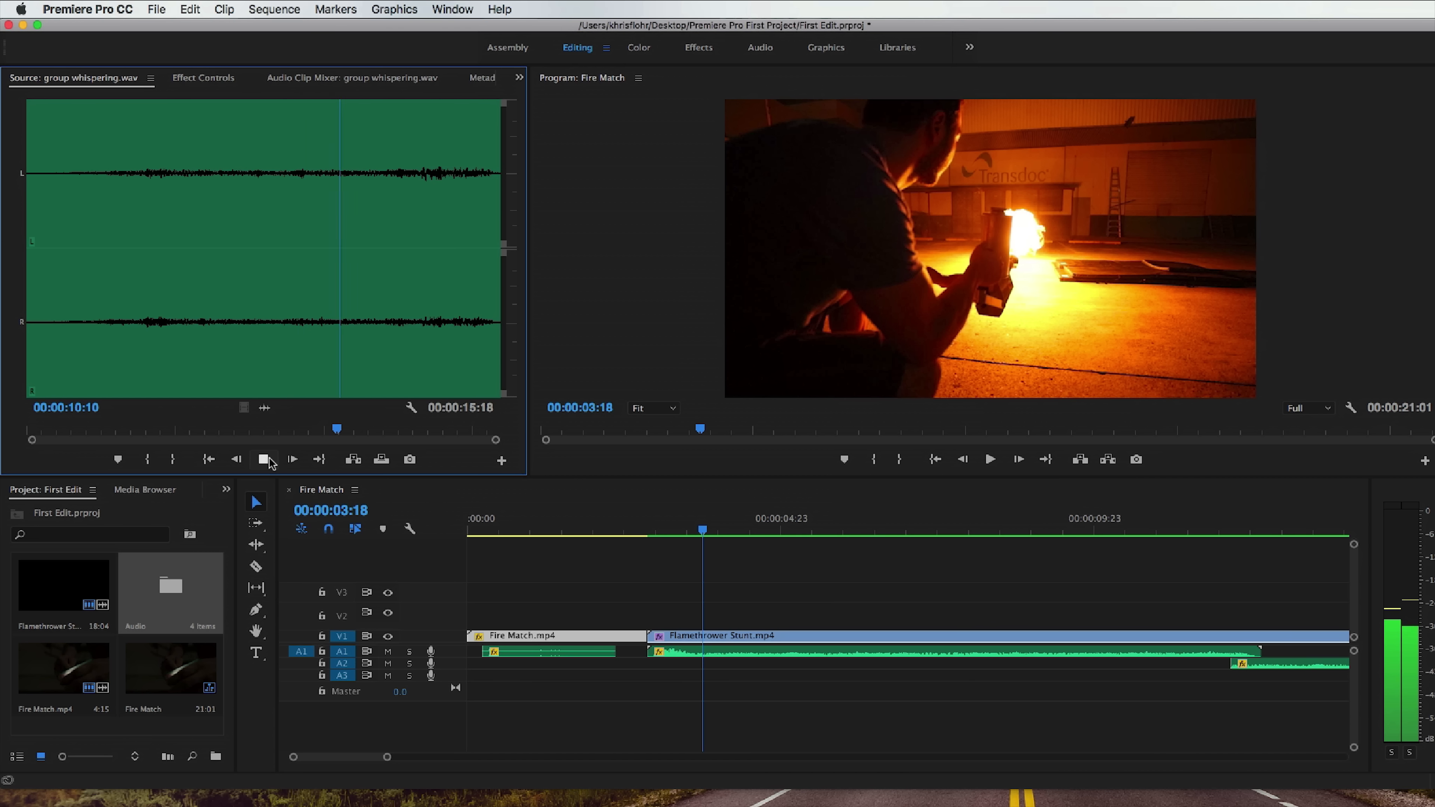
left_click(264, 459)
left_click(223, 431)
left_click_drag(223, 431, 487, 448)
left_click(149, 459)
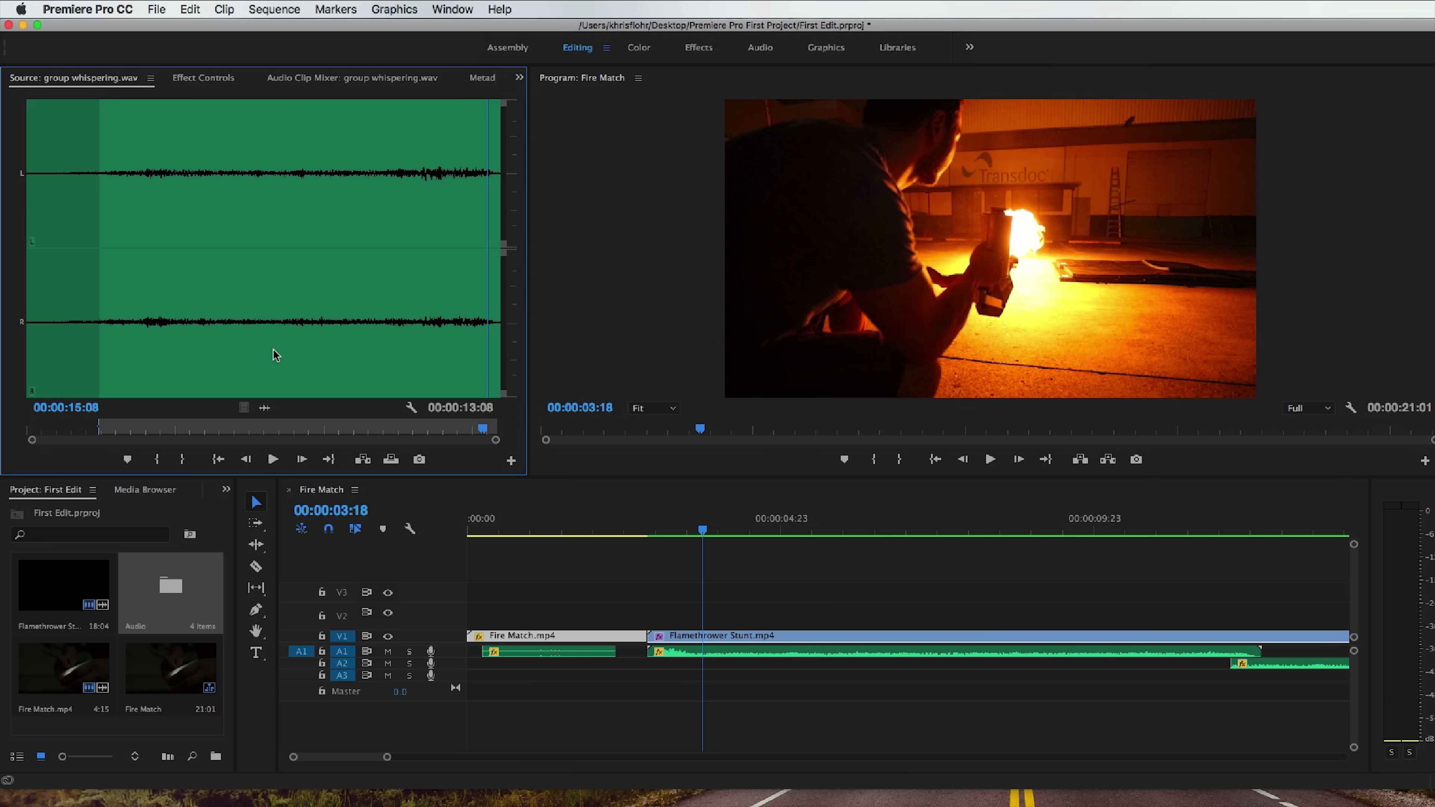
left_click_drag(612, 492, 469, 682)
Increase the height of tracks V1, A1, A2 and A3 to show the waveforms.
left_click_drag(386, 758, 404, 757)
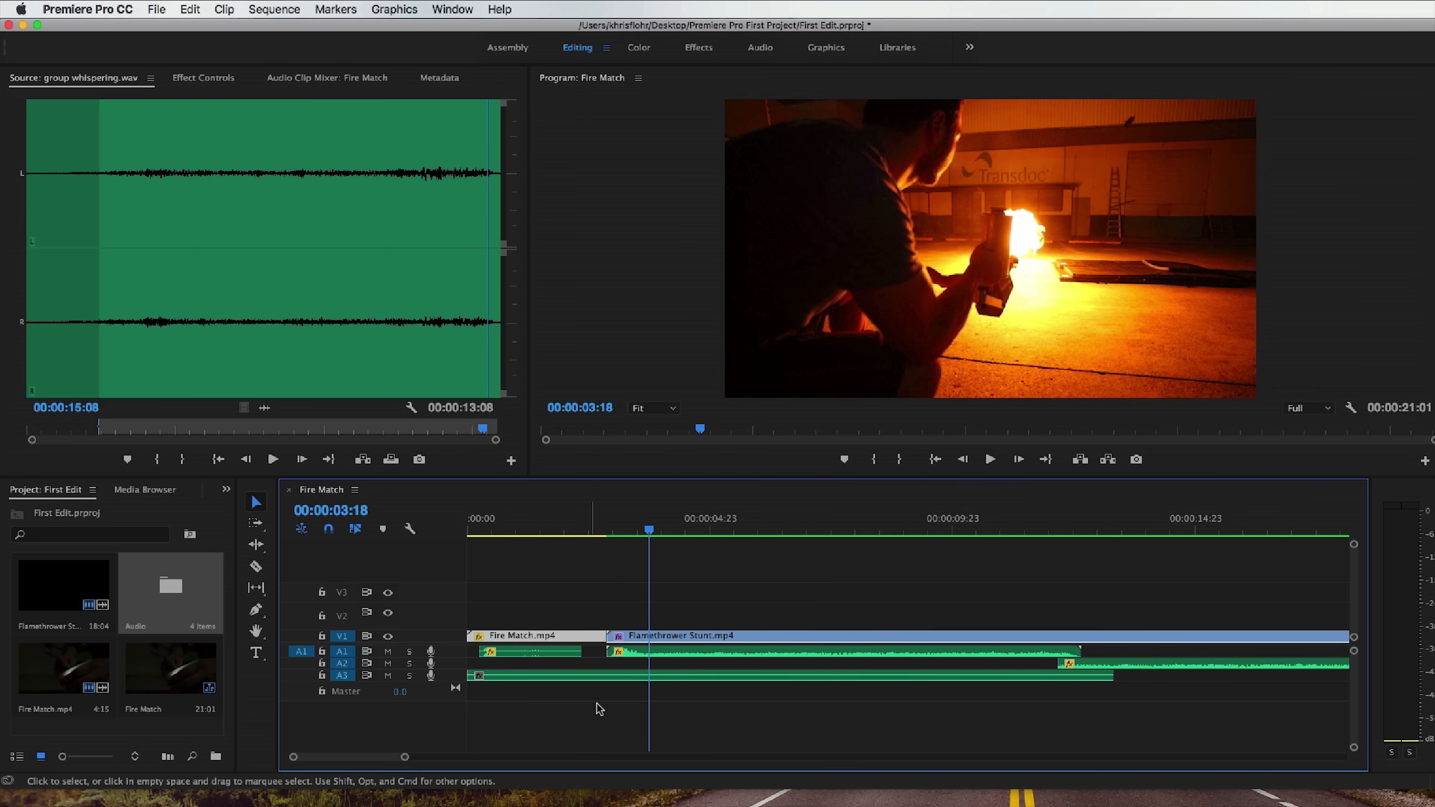
left_click_drag(449, 680, 449, 696)
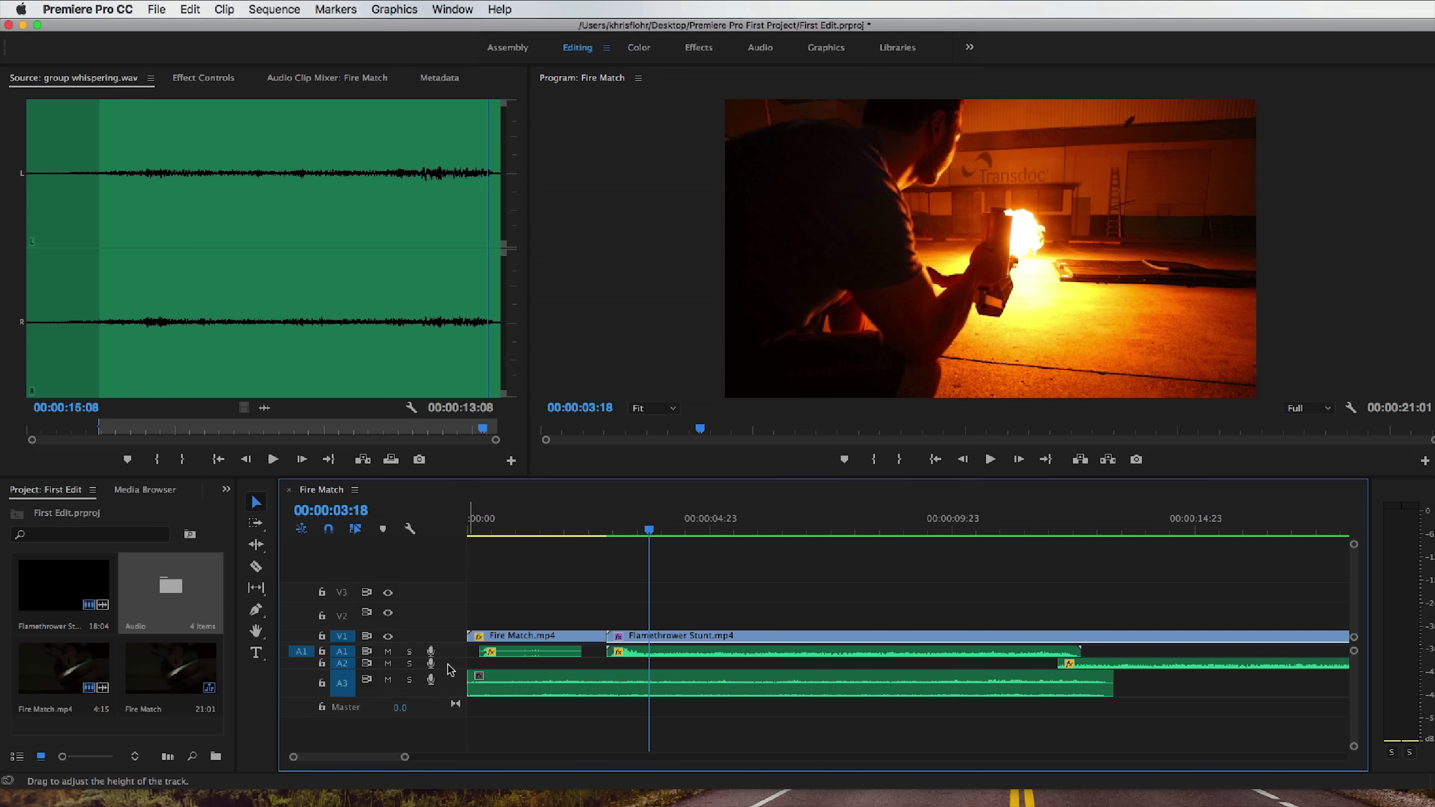
double_click(447, 664)
double_click(448, 649)
double_click(447, 635)
double_click(447, 637)
Try moving the group whispering clip onto A1 over the existing audio and back to A3, and undo both moves.
left_click_drag(867, 714, 872, 663)
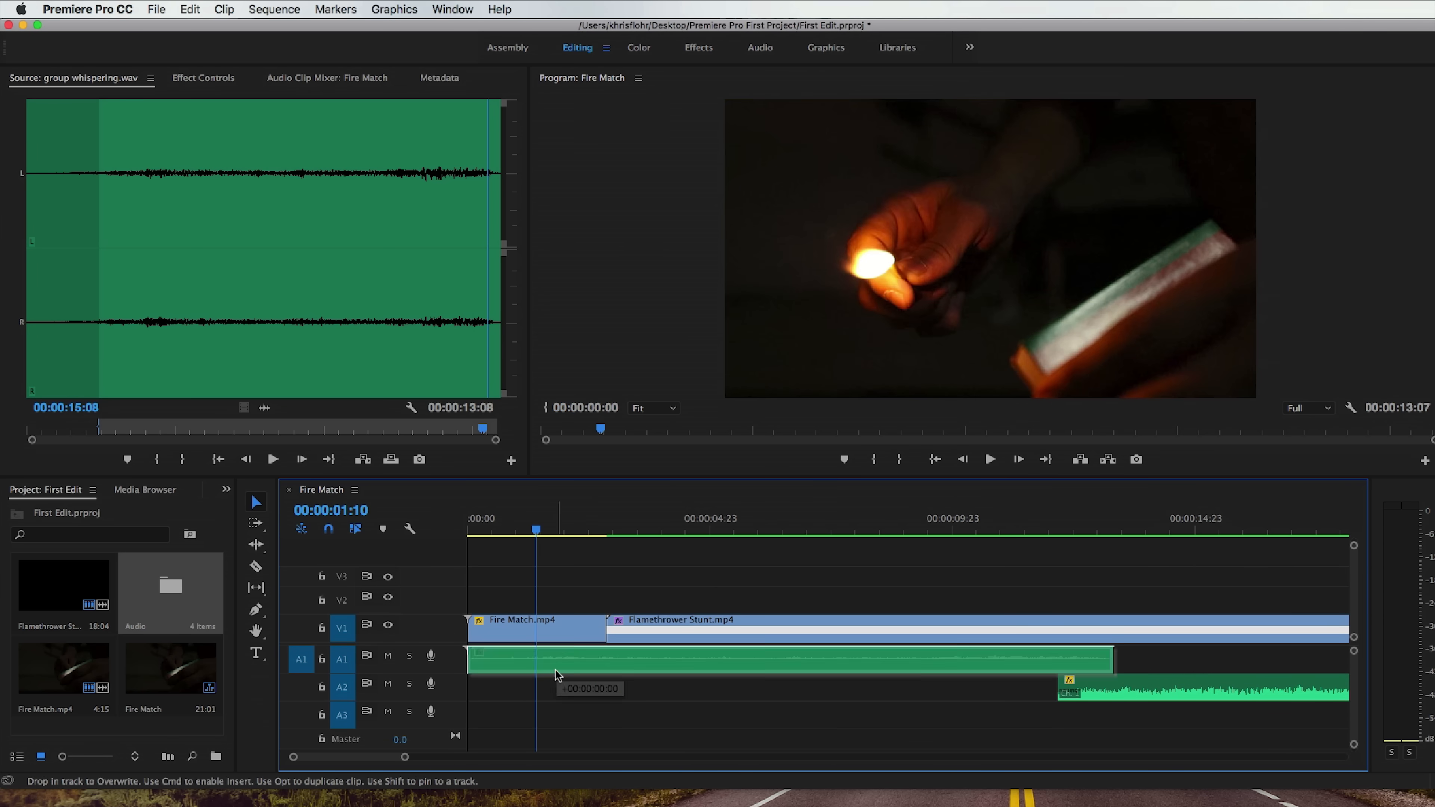
left_click_drag(554, 659, 554, 712)
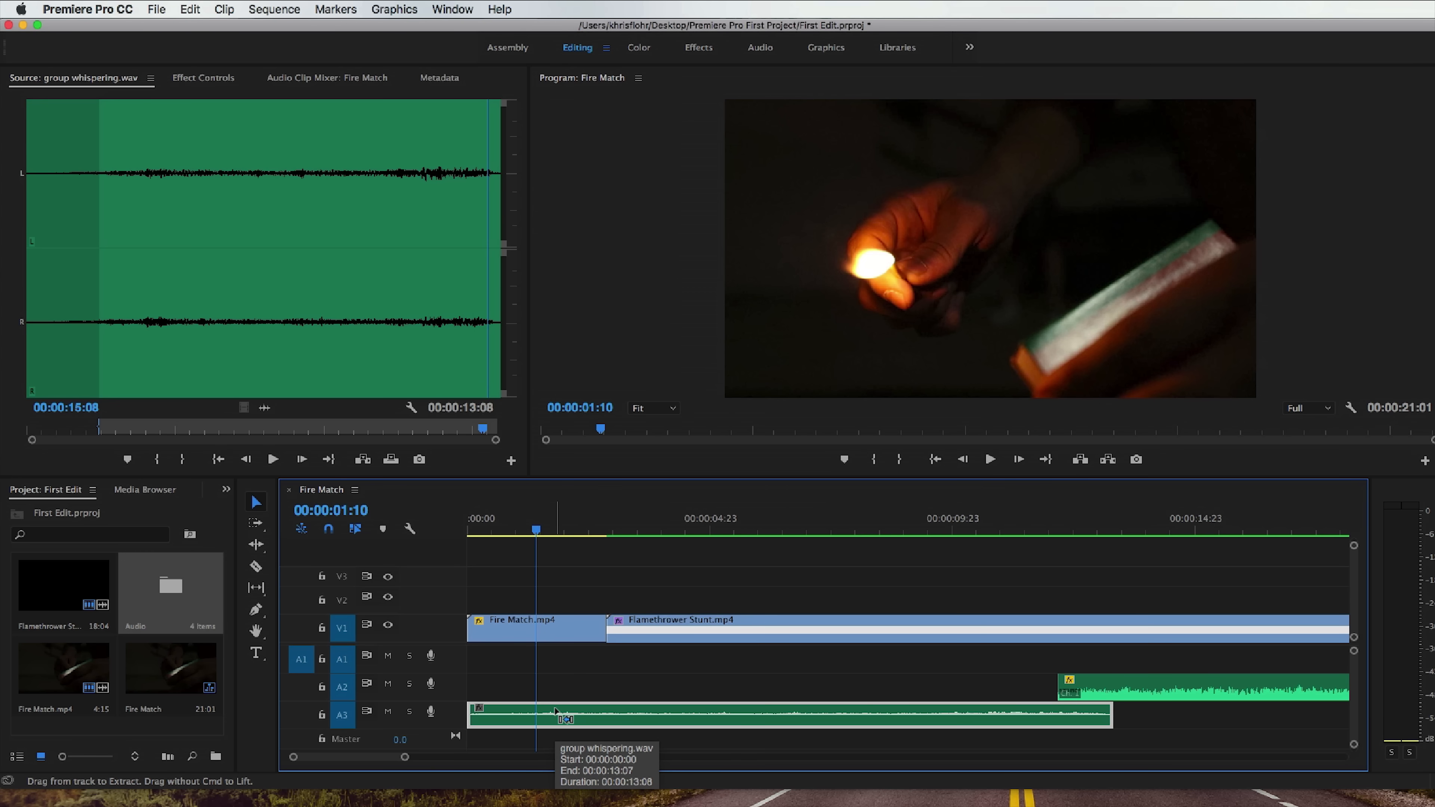
key("super+z")
key("super+z")
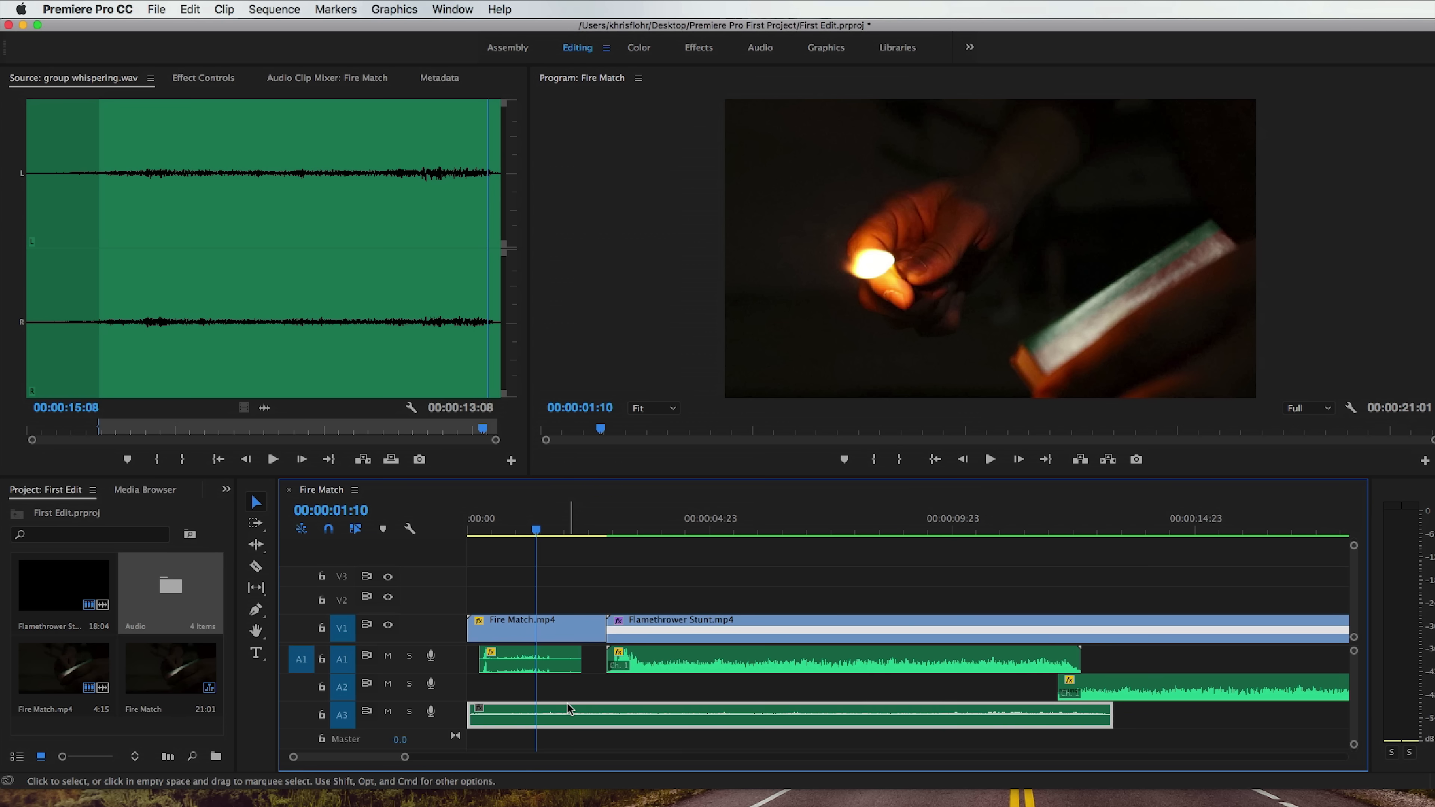
Solo track A3 and play the sequence from the start to hear only the whispering.
left_click(1162, 724)
left_click_drag(404, 757, 447, 758)
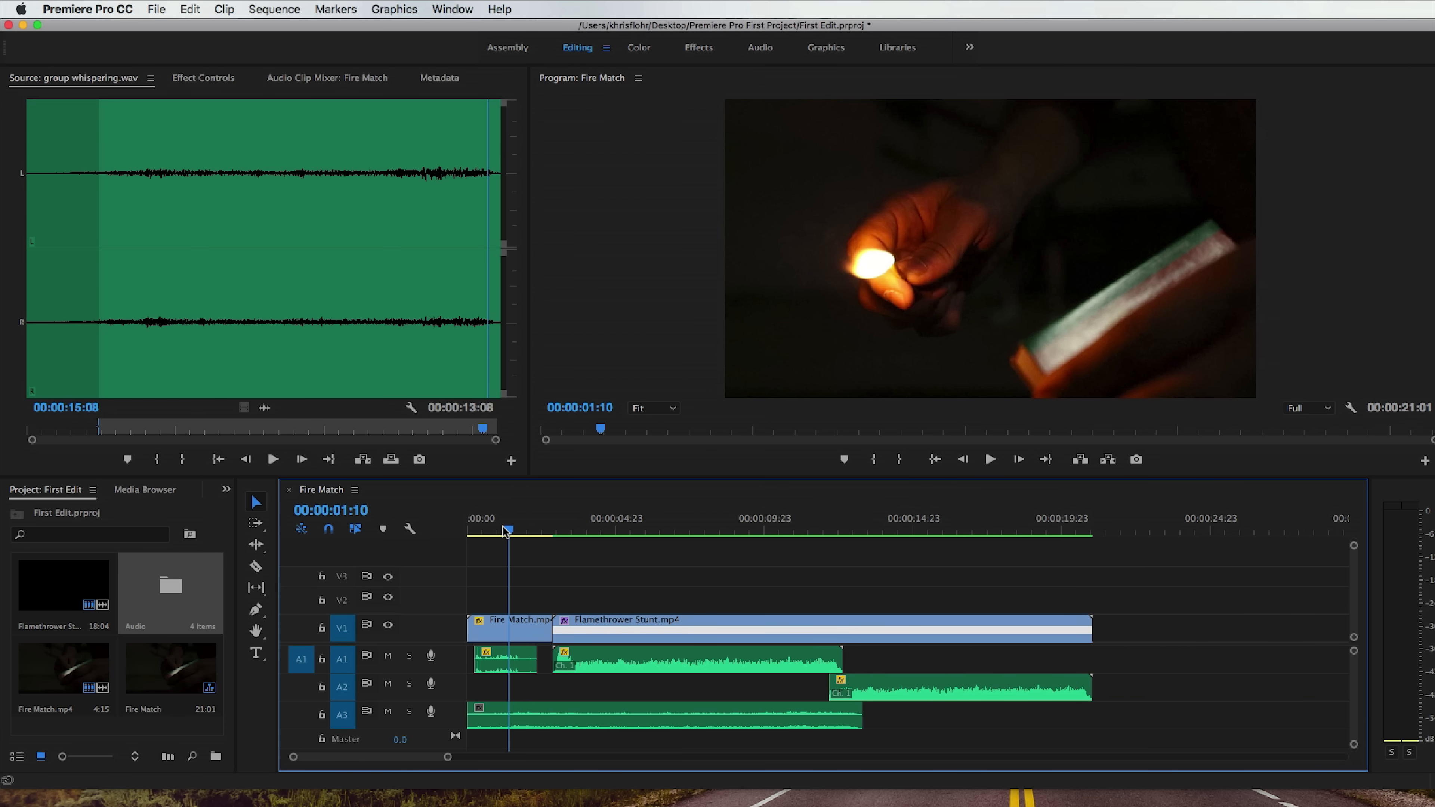
key("Home")
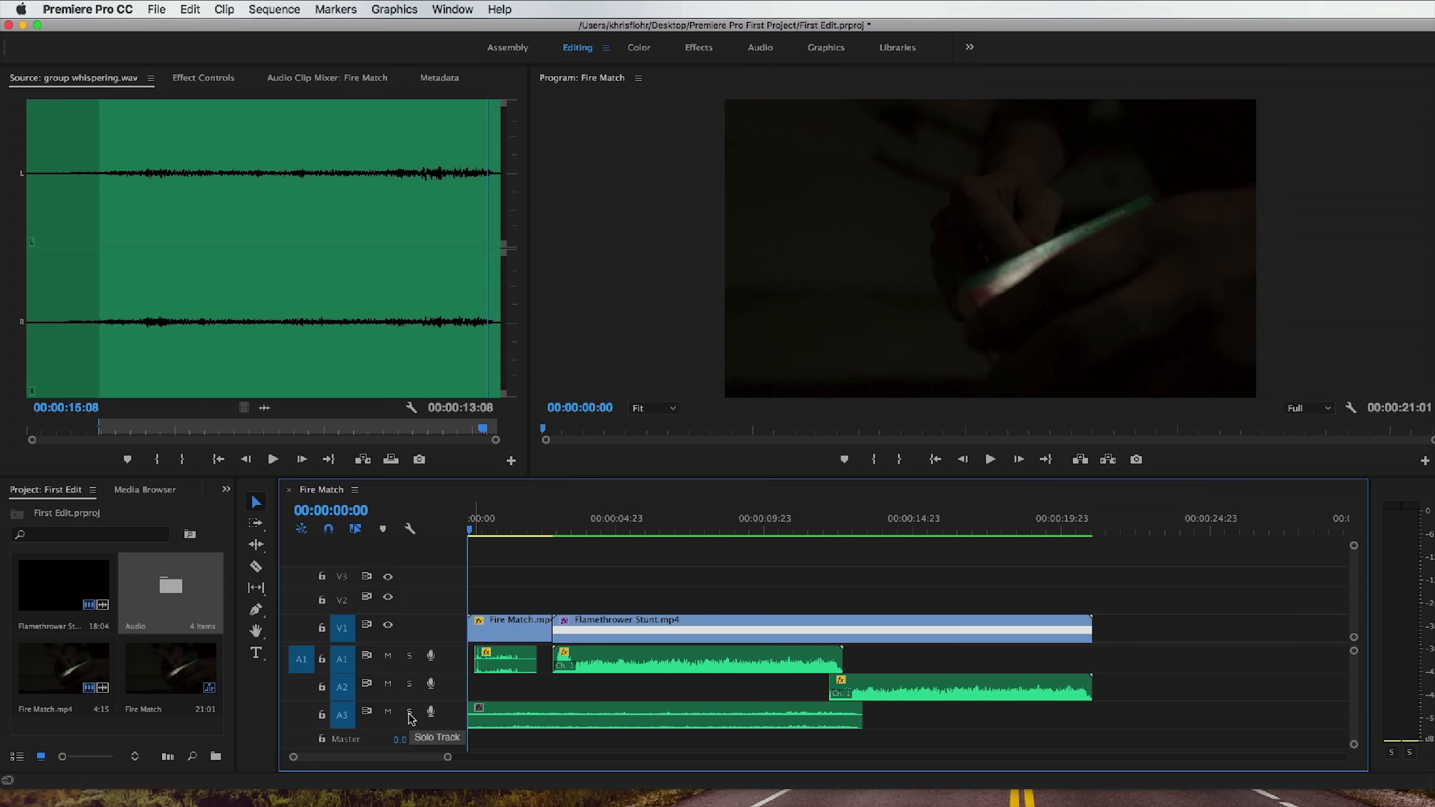
left_click(409, 713)
key("space")
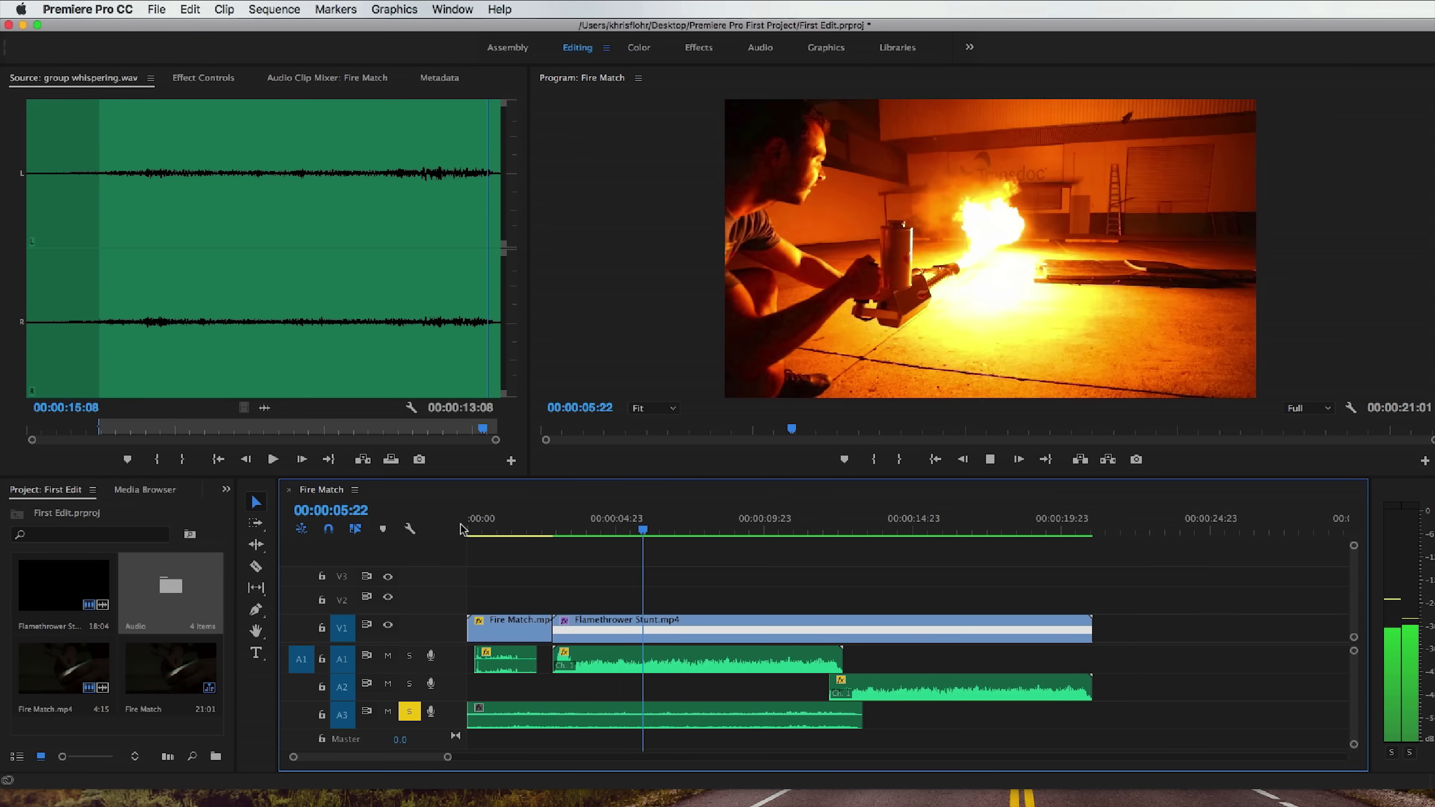
key("space")
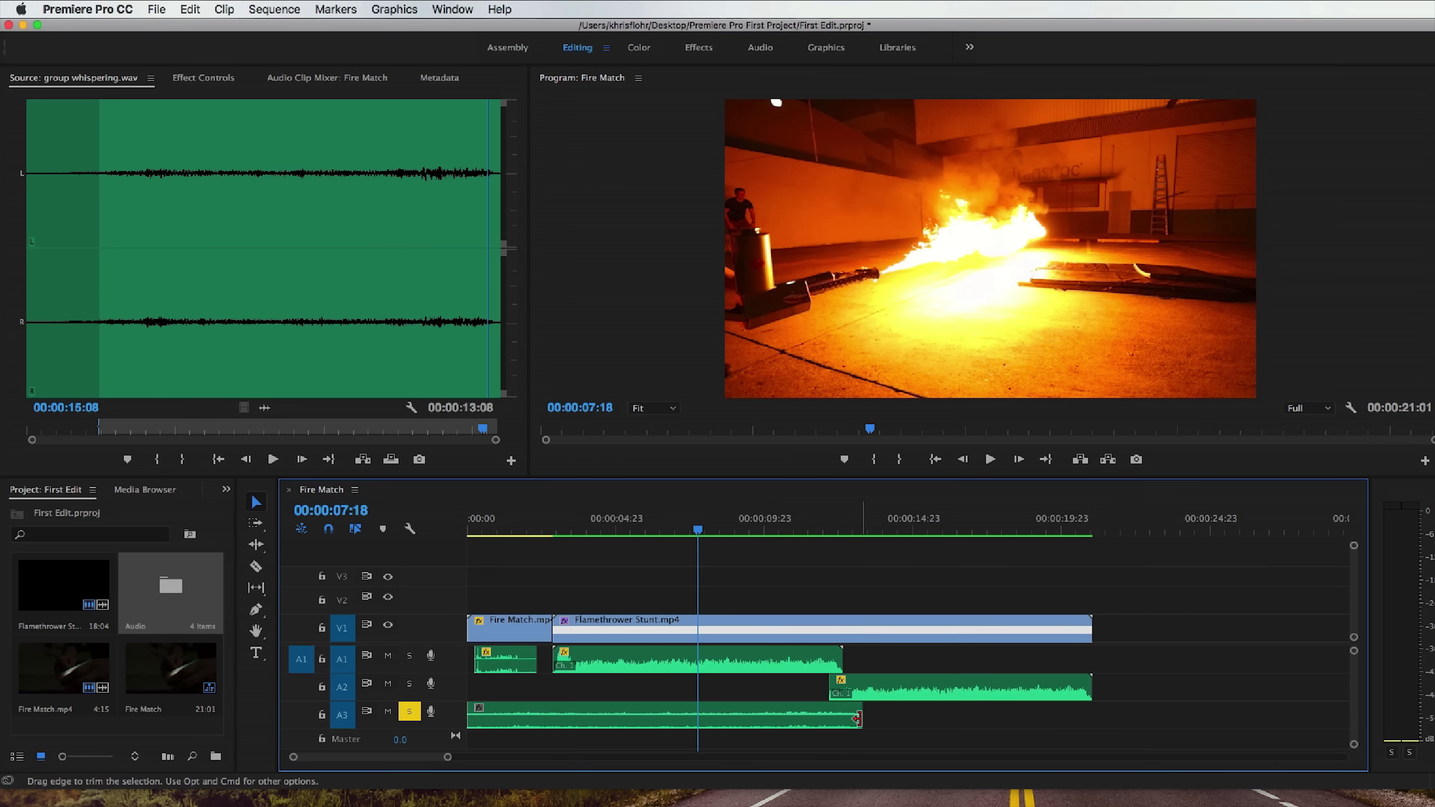
Trim the end of the group whispering clip to 00:00:07:18 and raise its volume level to 4.05 dB.
left_click_drag(858, 719, 695, 719)
left_click_drag(459, 729, 534, 718)
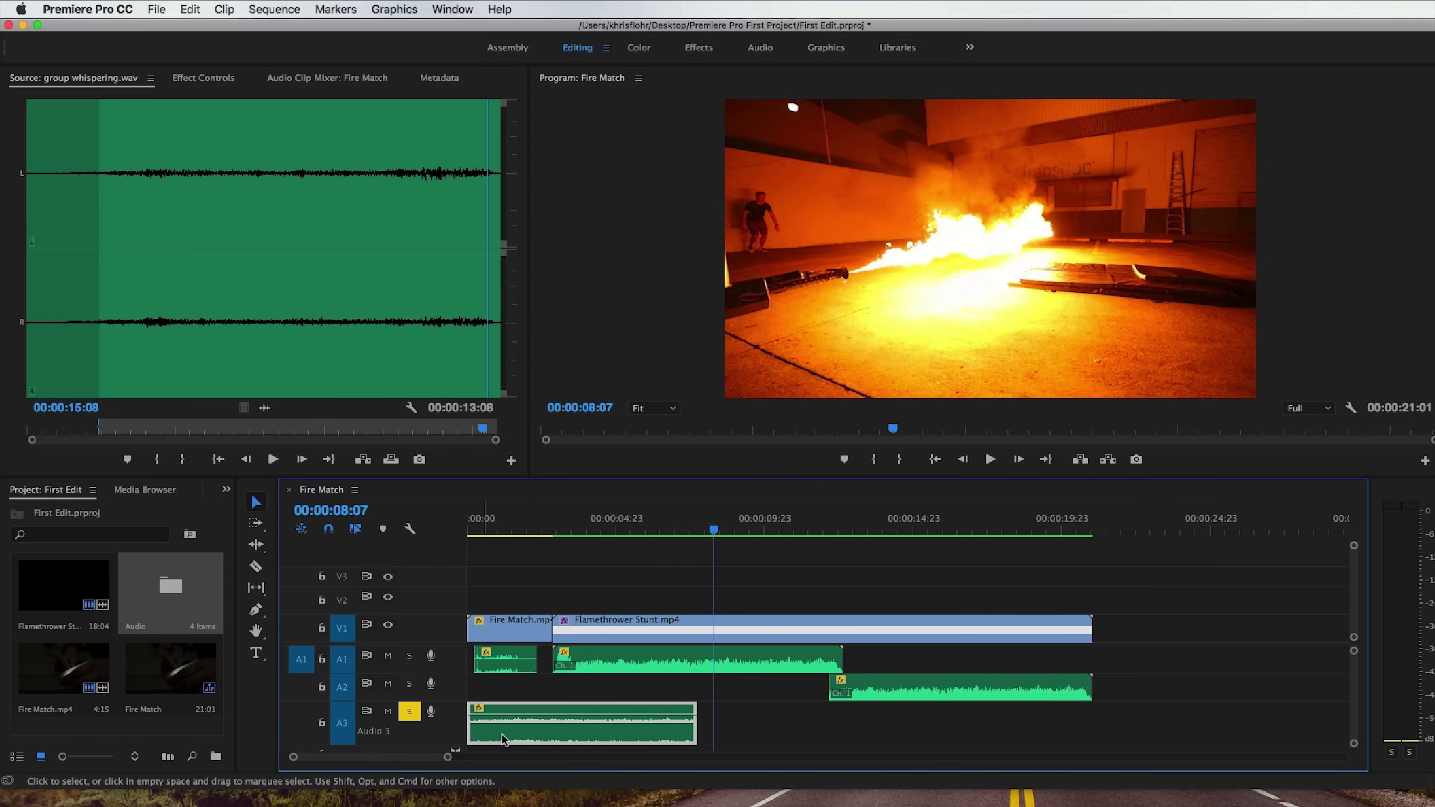
Add volume keyframes to the group whispering clip to fade it in at the start and out to -∞ dB at the end.
left_click(664, 716, "super")
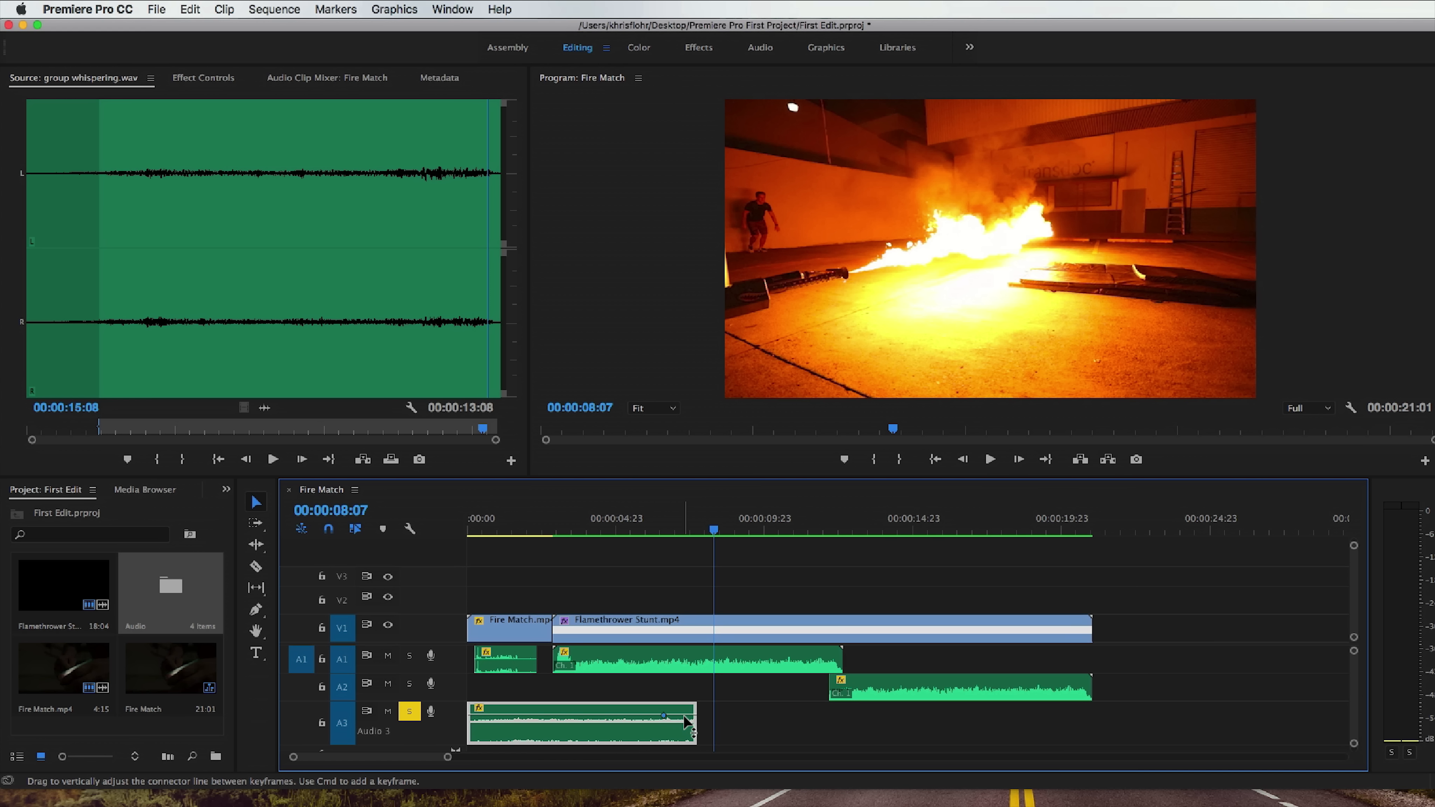
left_click_drag(694, 717, 694, 738)
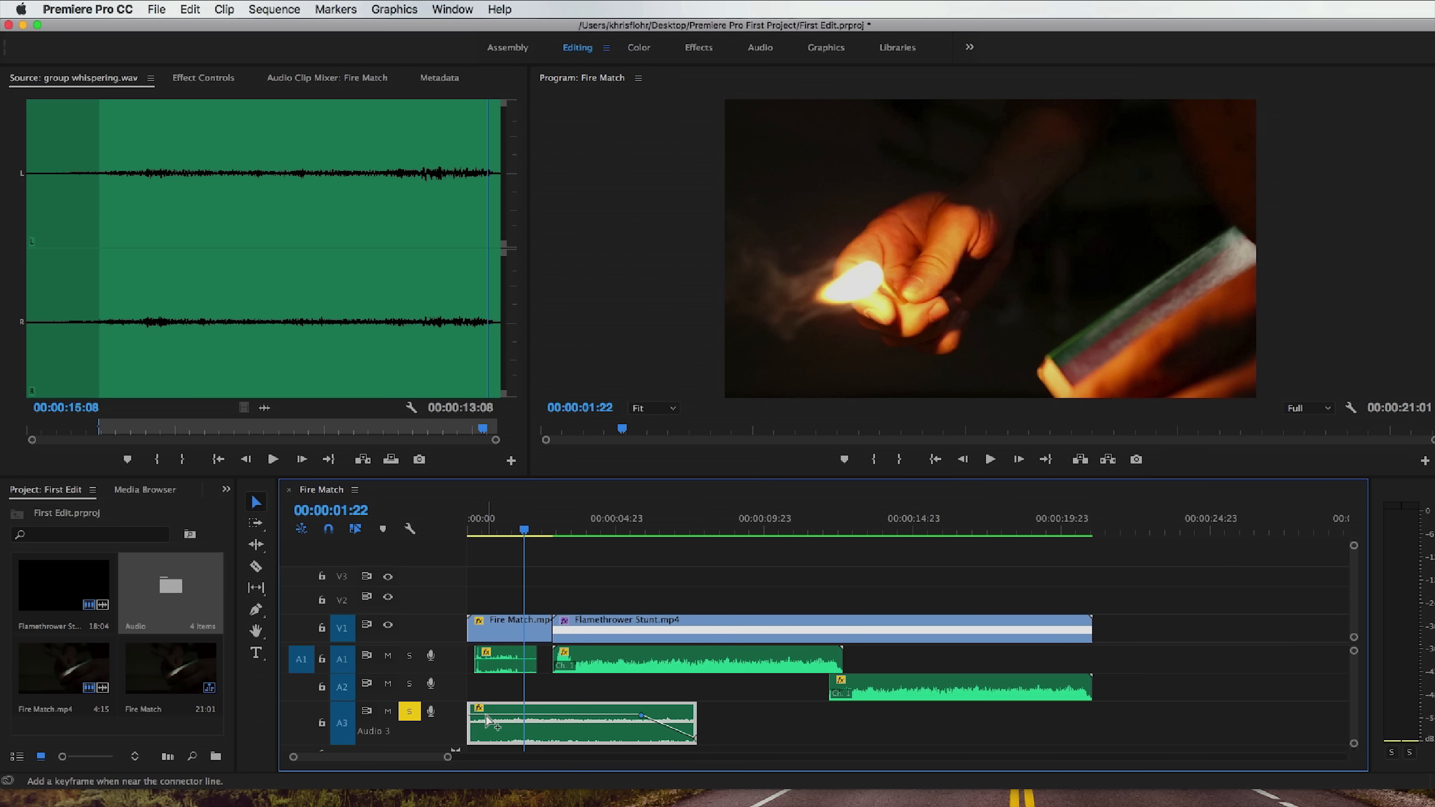
left_click(486, 716, "super")
left_click(473, 716, "super")
left_click_drag(473, 717, 468, 730)
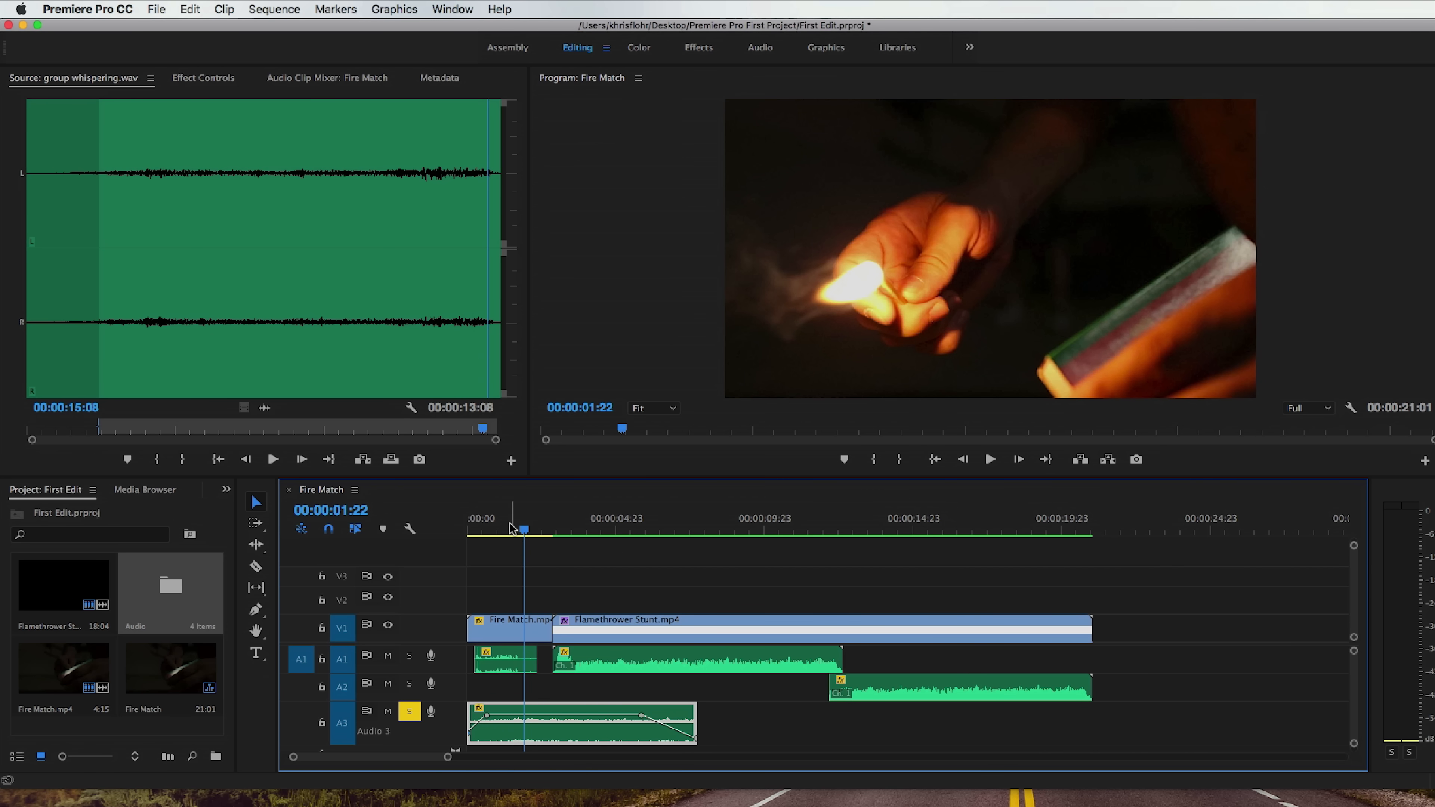
Play the faded whispering from the sequence start, turn off solo on track A3, and return the playhead to the start.
left_click_drag(502, 531, 460, 532)
key("space")
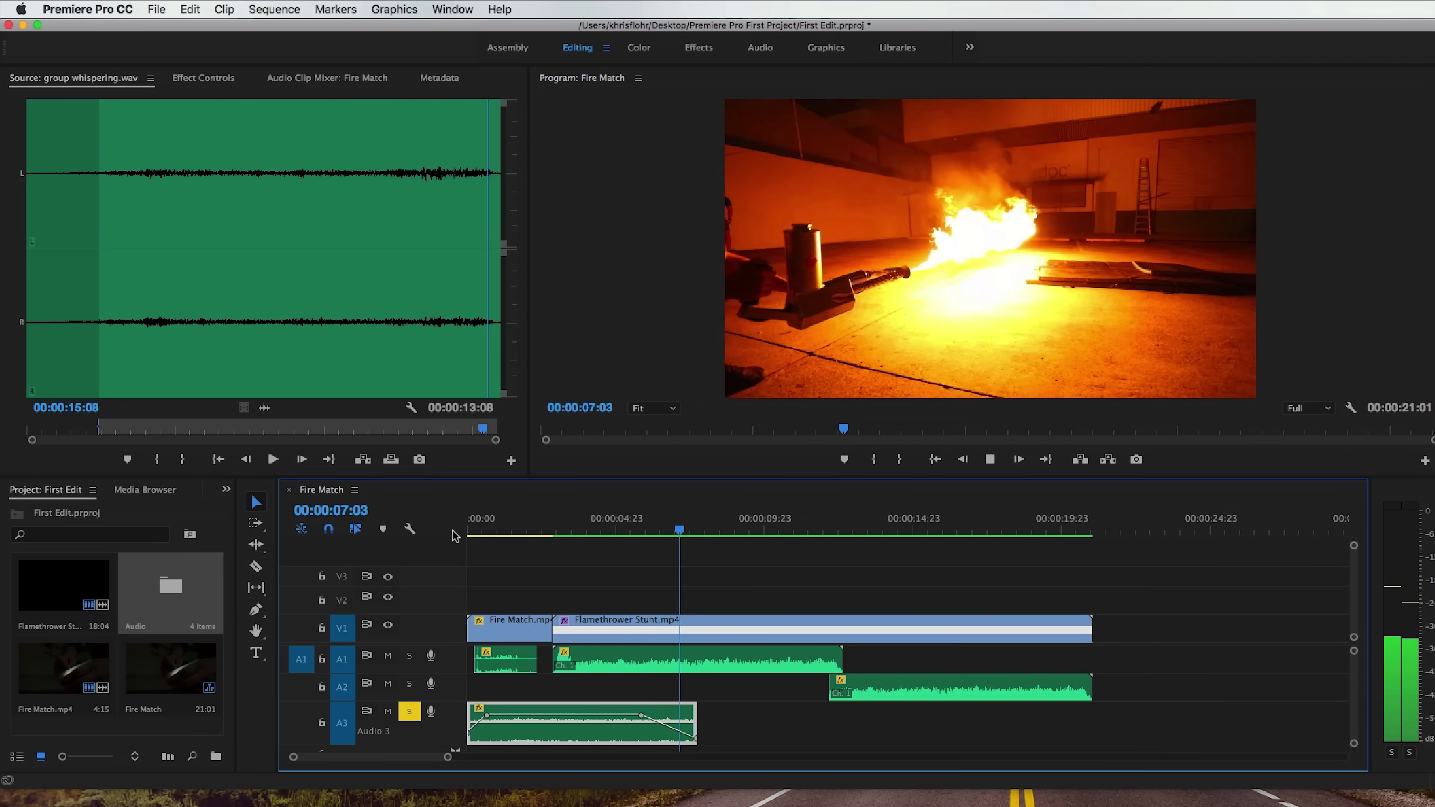
key("space")
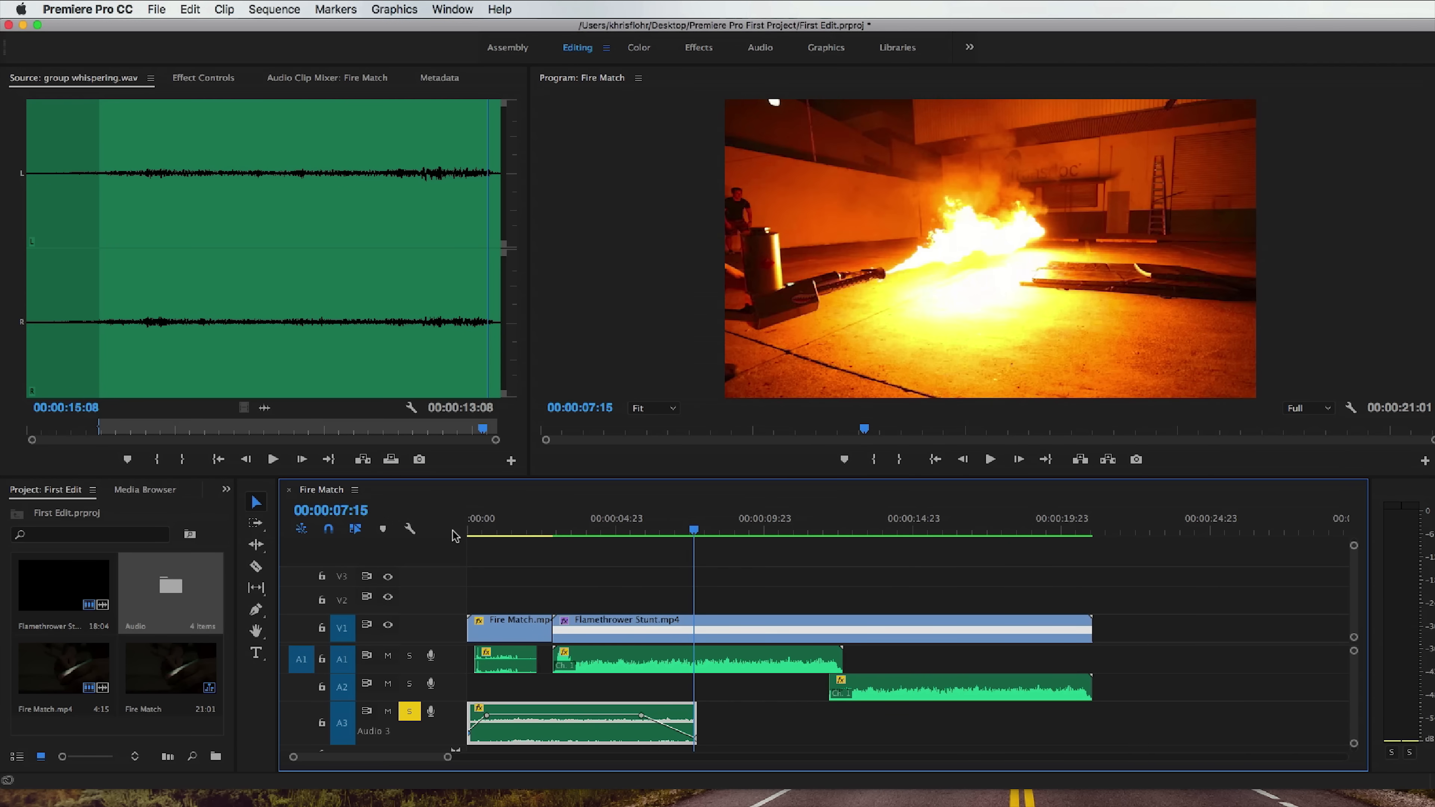
left_click(410, 712)
left_click(465, 525)
left_click_drag(463, 519, 449, 519)
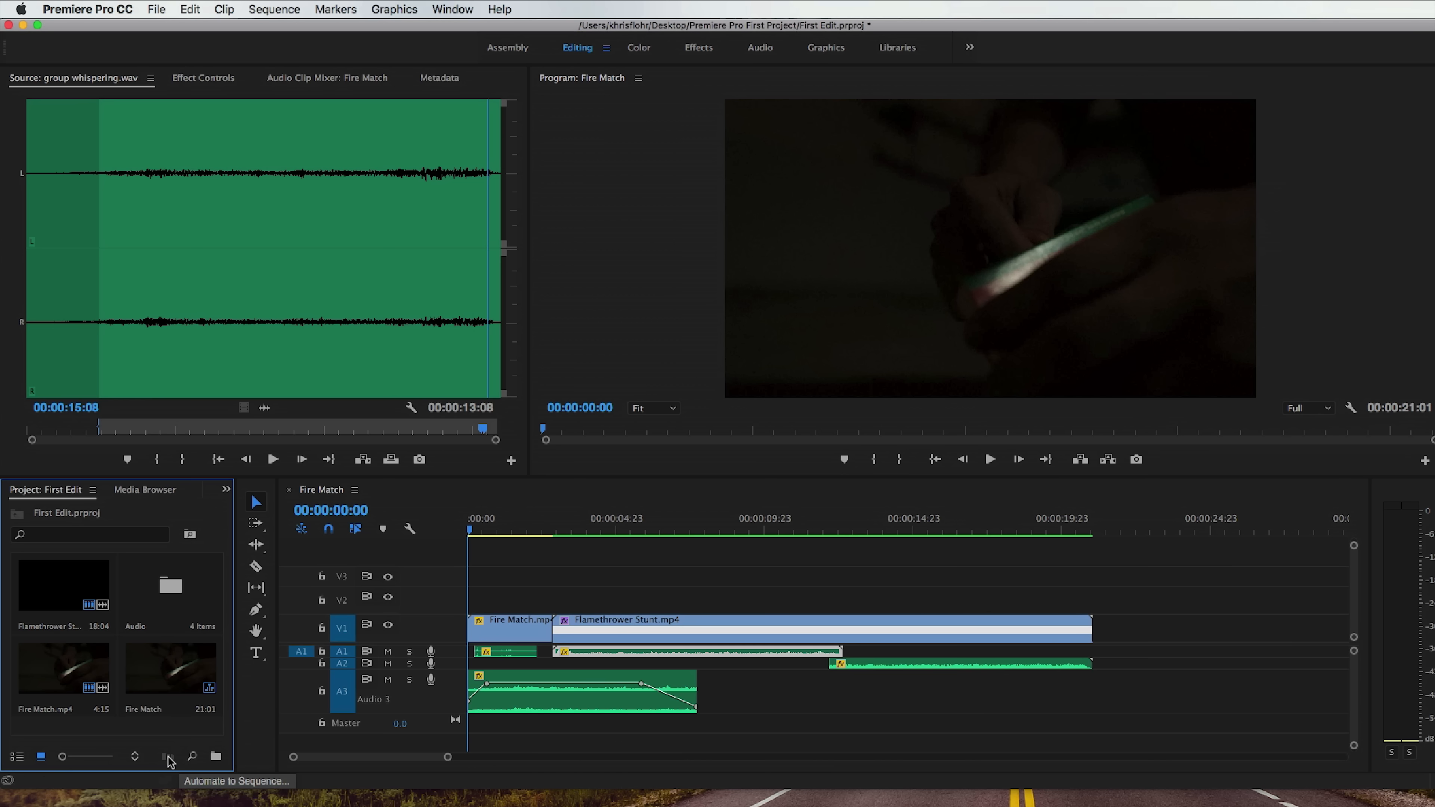
Create a 3840 × 2160, 23.976 fps adjustment layer and extend it on V2 over both video clips.
right_click(180, 735)
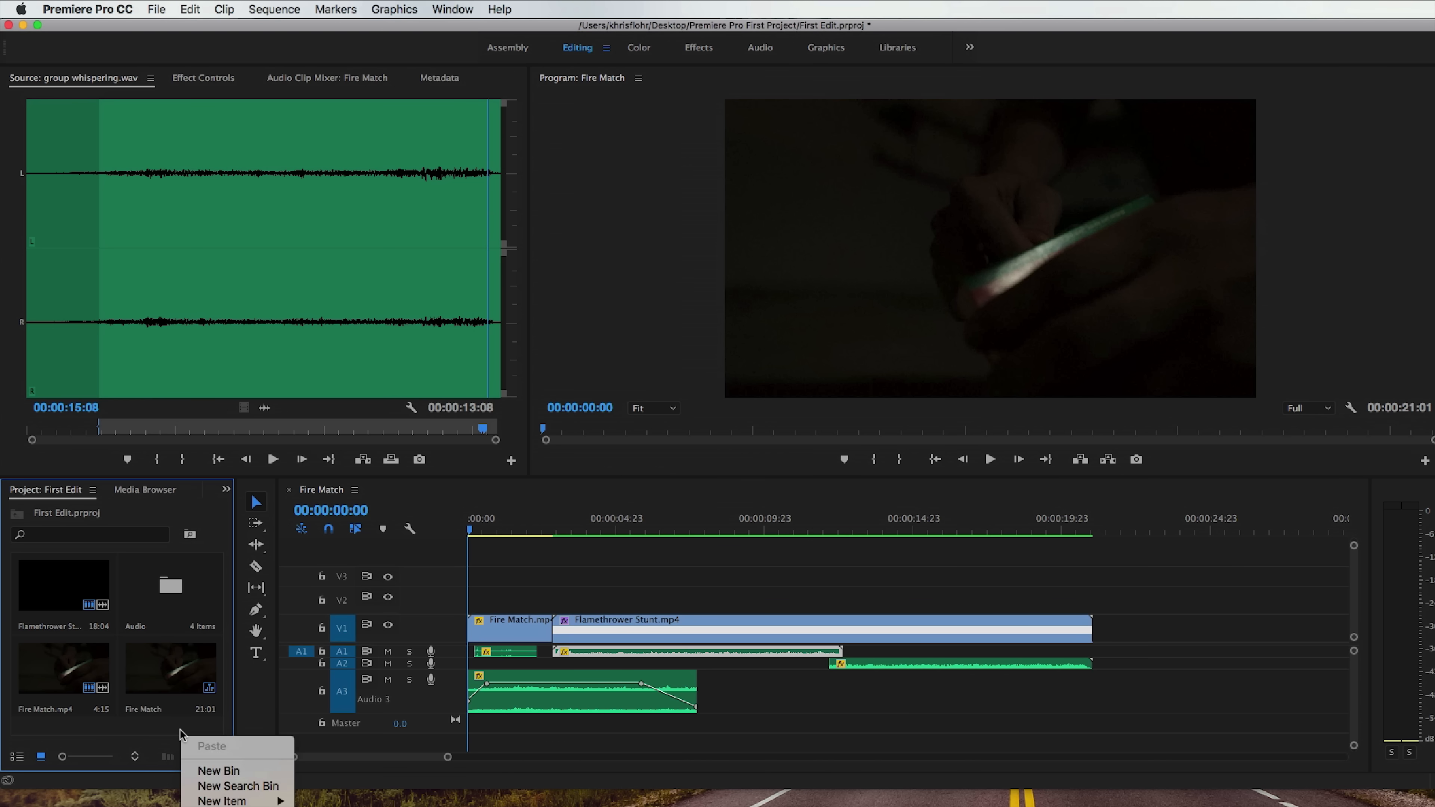
mouse_move(220, 801)
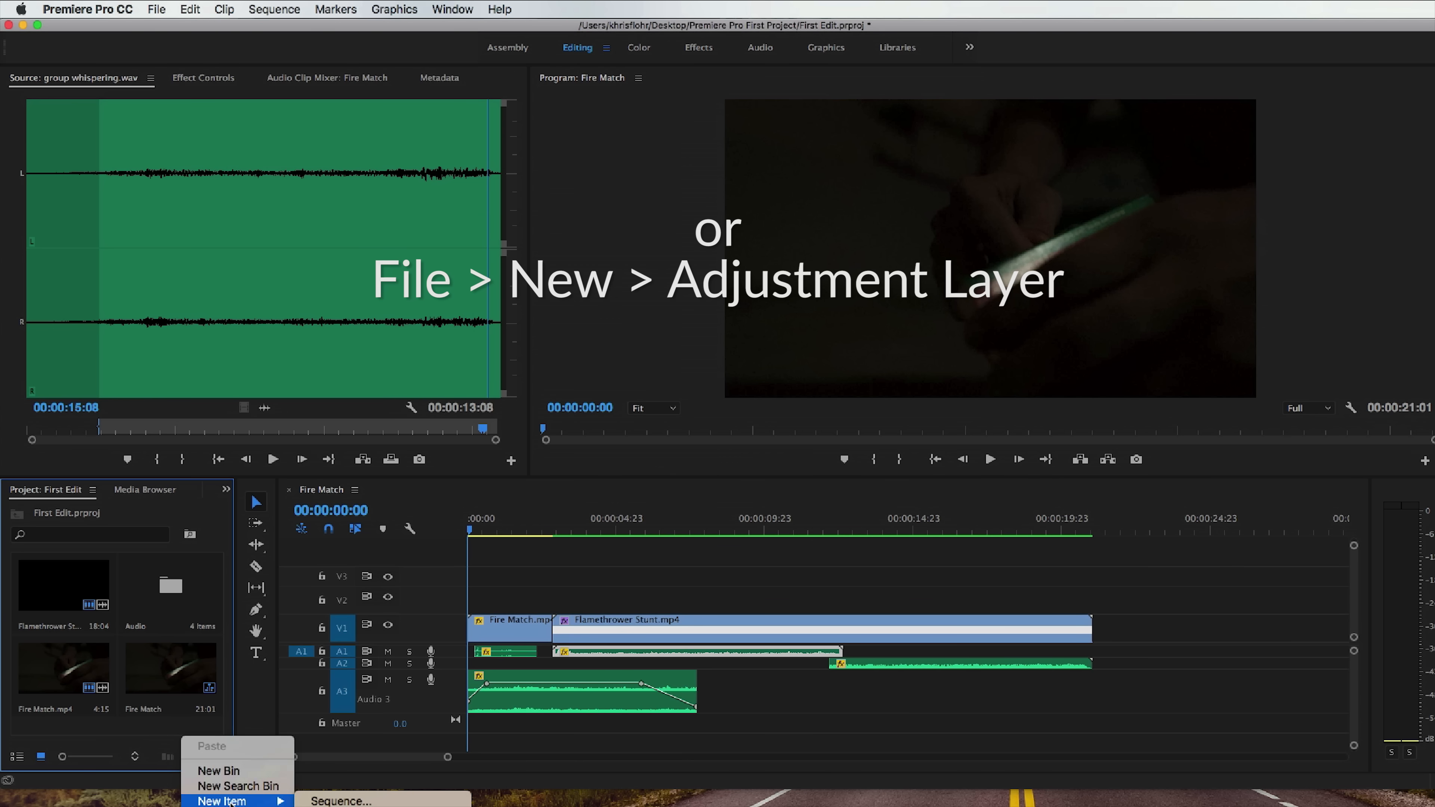
left_click(350, 806)
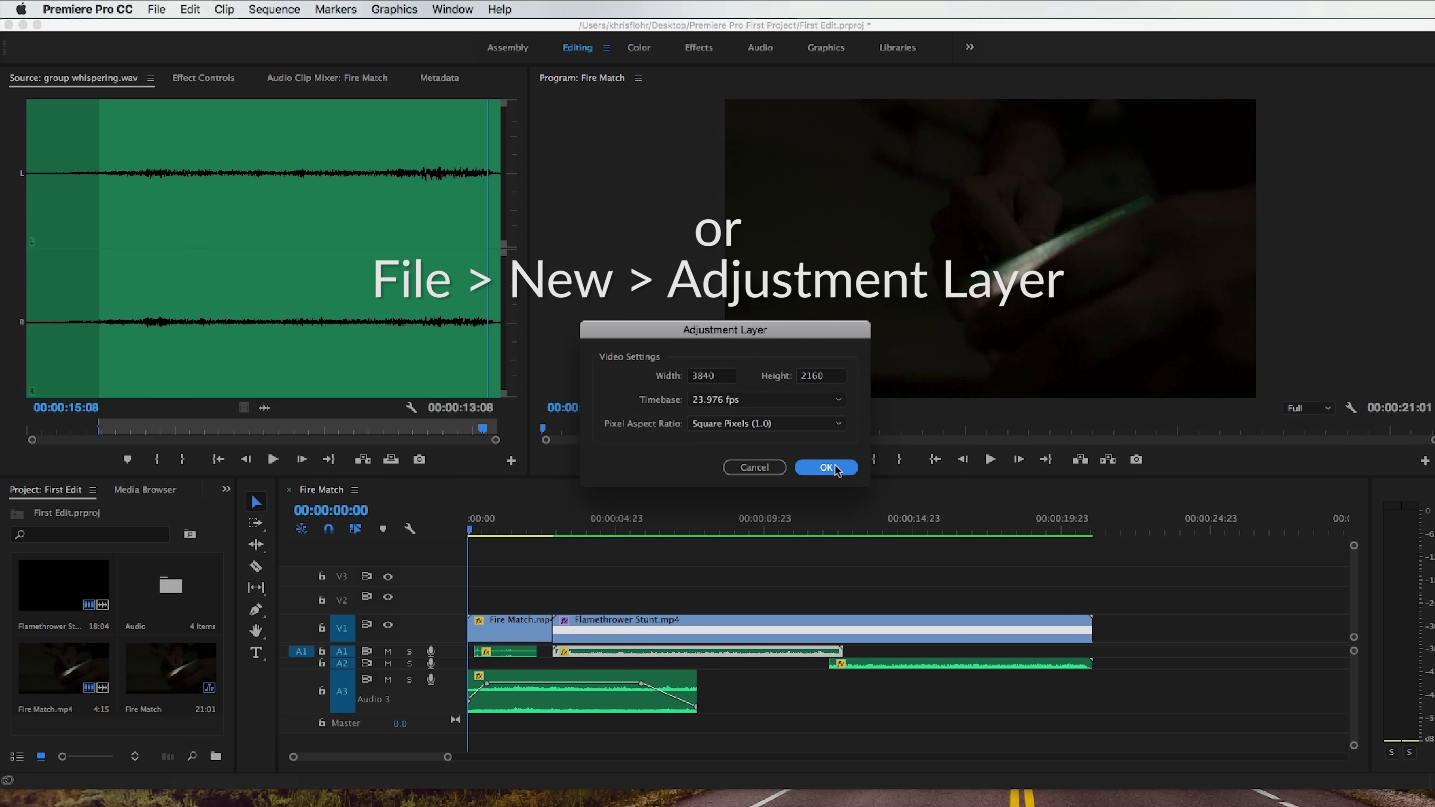
left_click(835, 468)
left_click_drag(62, 693, 1090, 605)
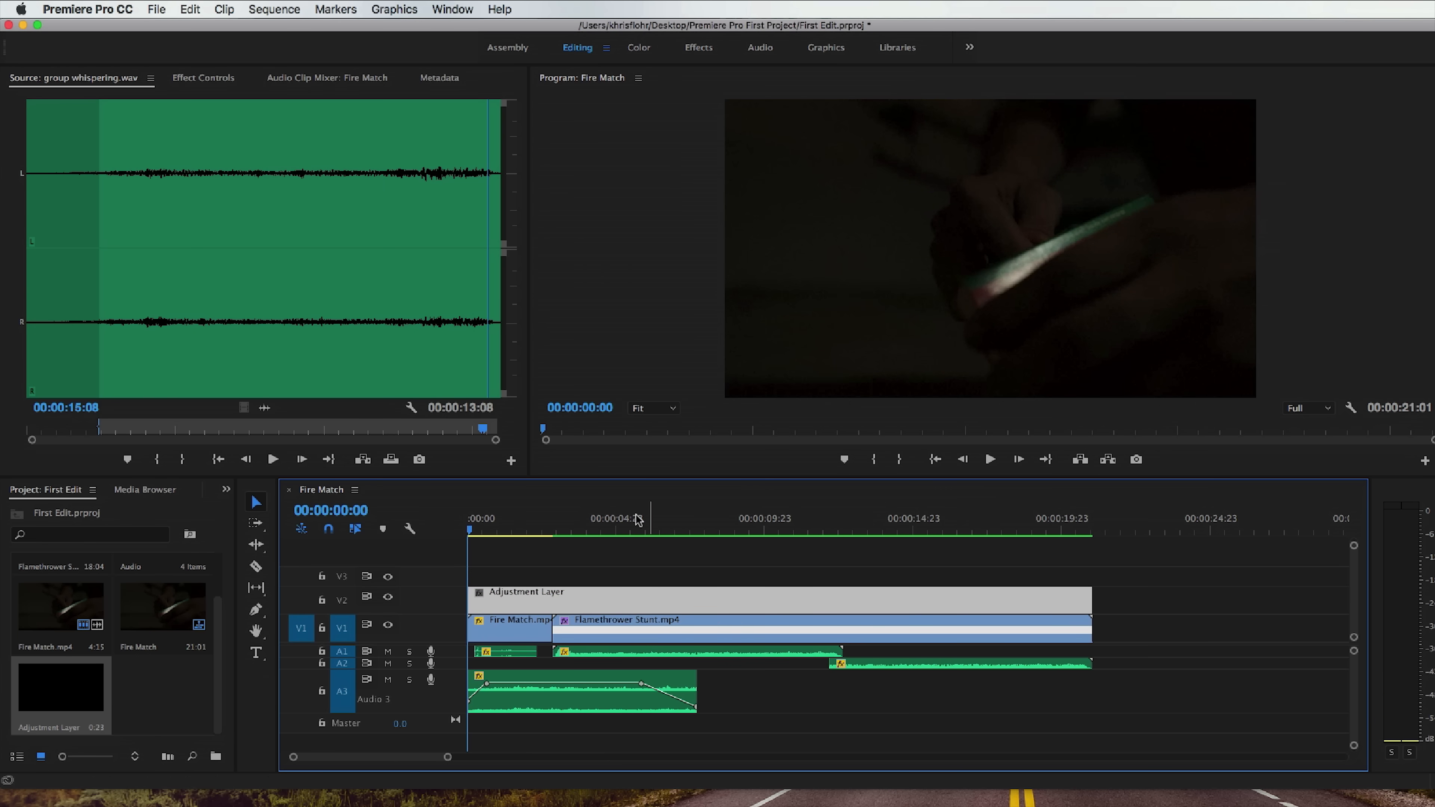
Apply the AlexaV3_K1S1_LogC2Video_DCIP3_EE input LUT to the adjustment layer in the Color workspace, viewing the frame at 00:00:04:00.
left_click(586, 525)
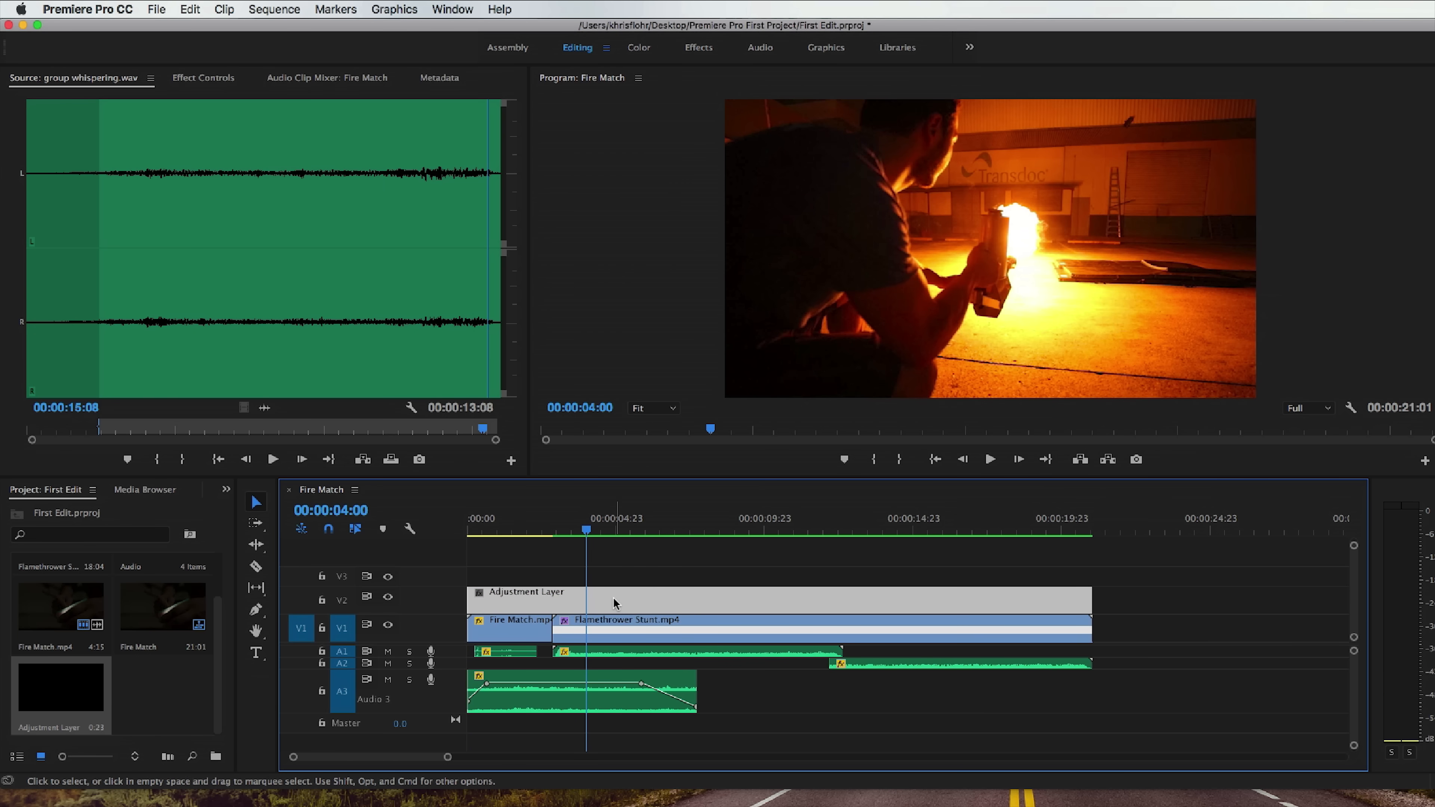
mouse_move(613, 597)
mouse_move(818, 597)
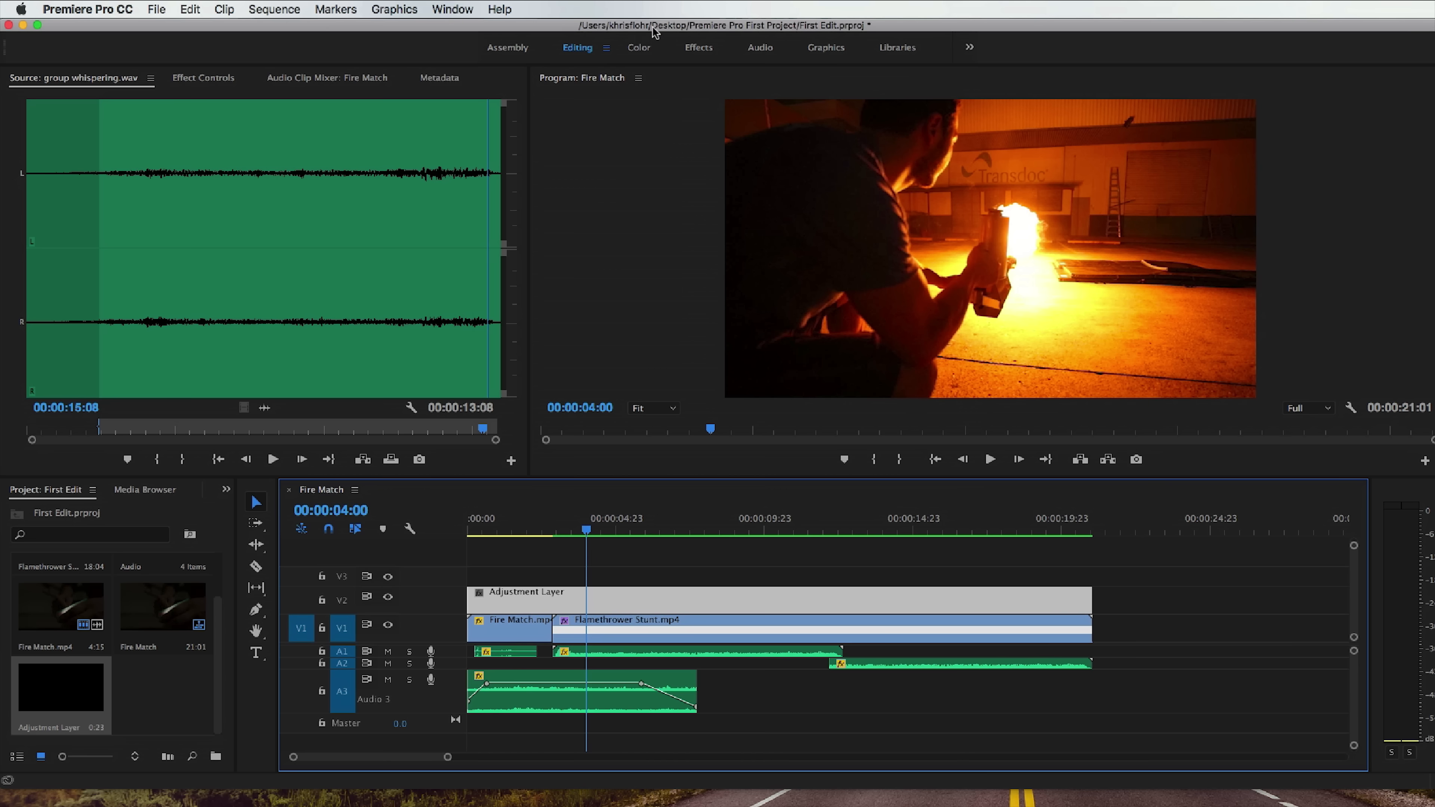
left_click(639, 48)
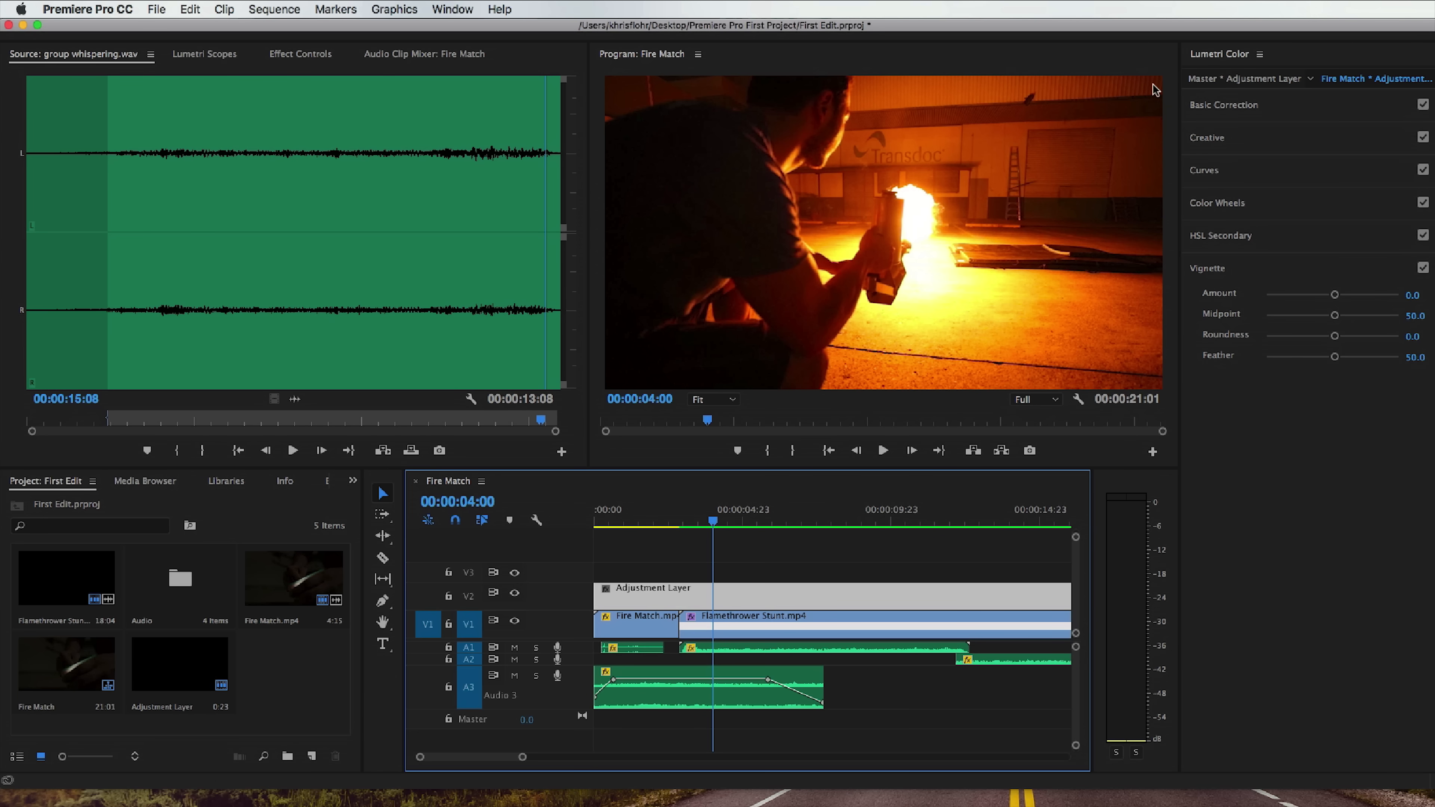
left_click(1293, 107)
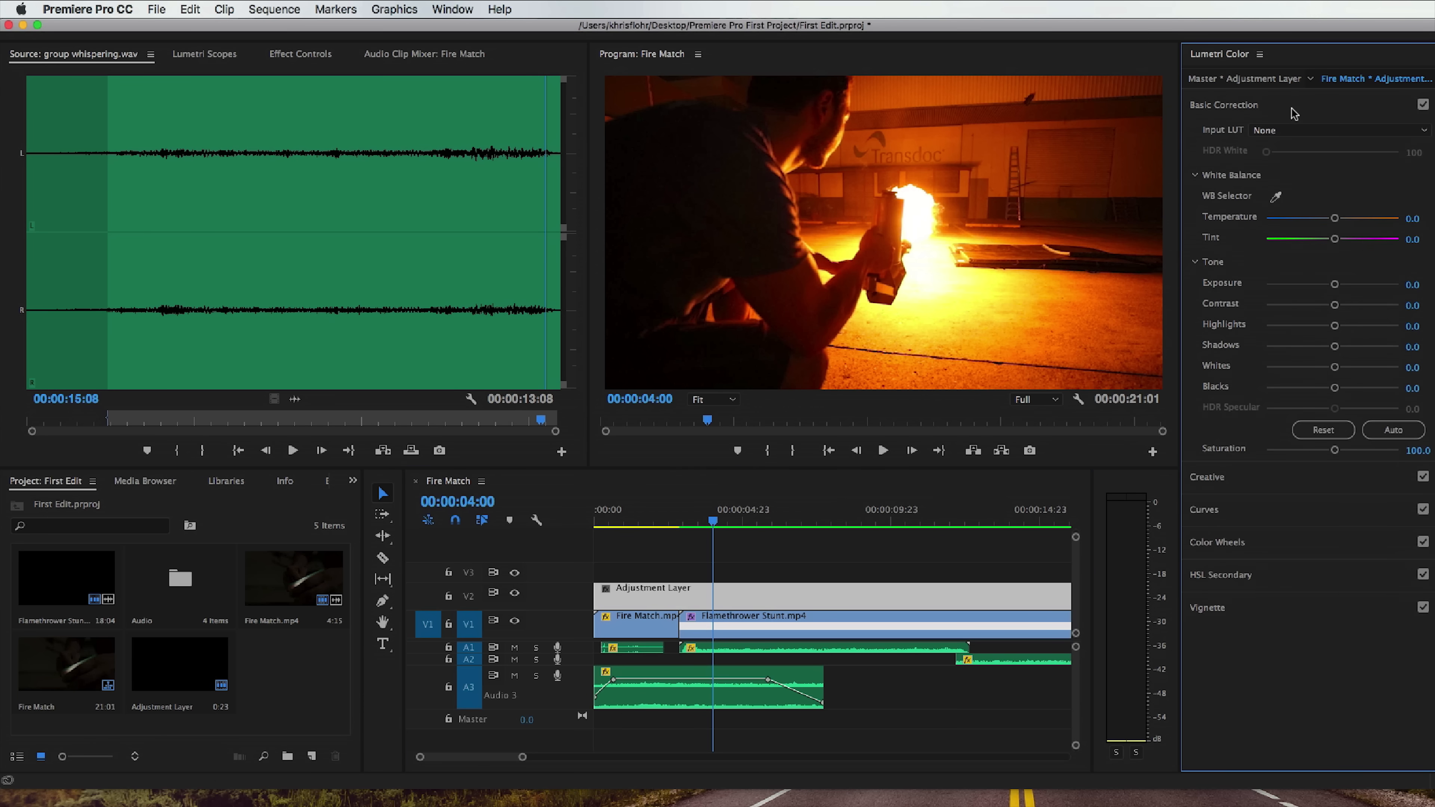
left_click(1313, 132)
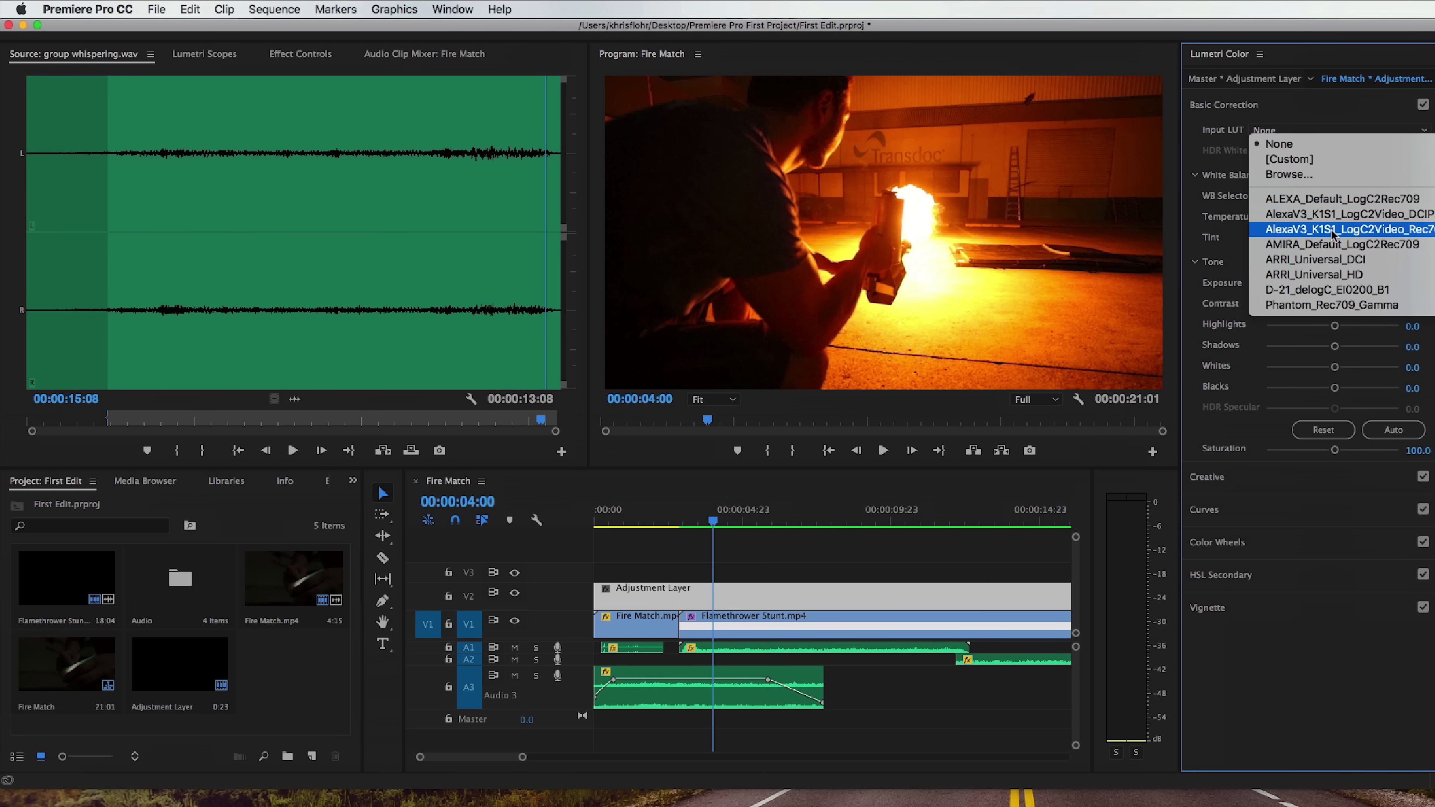
left_click(1343, 215)
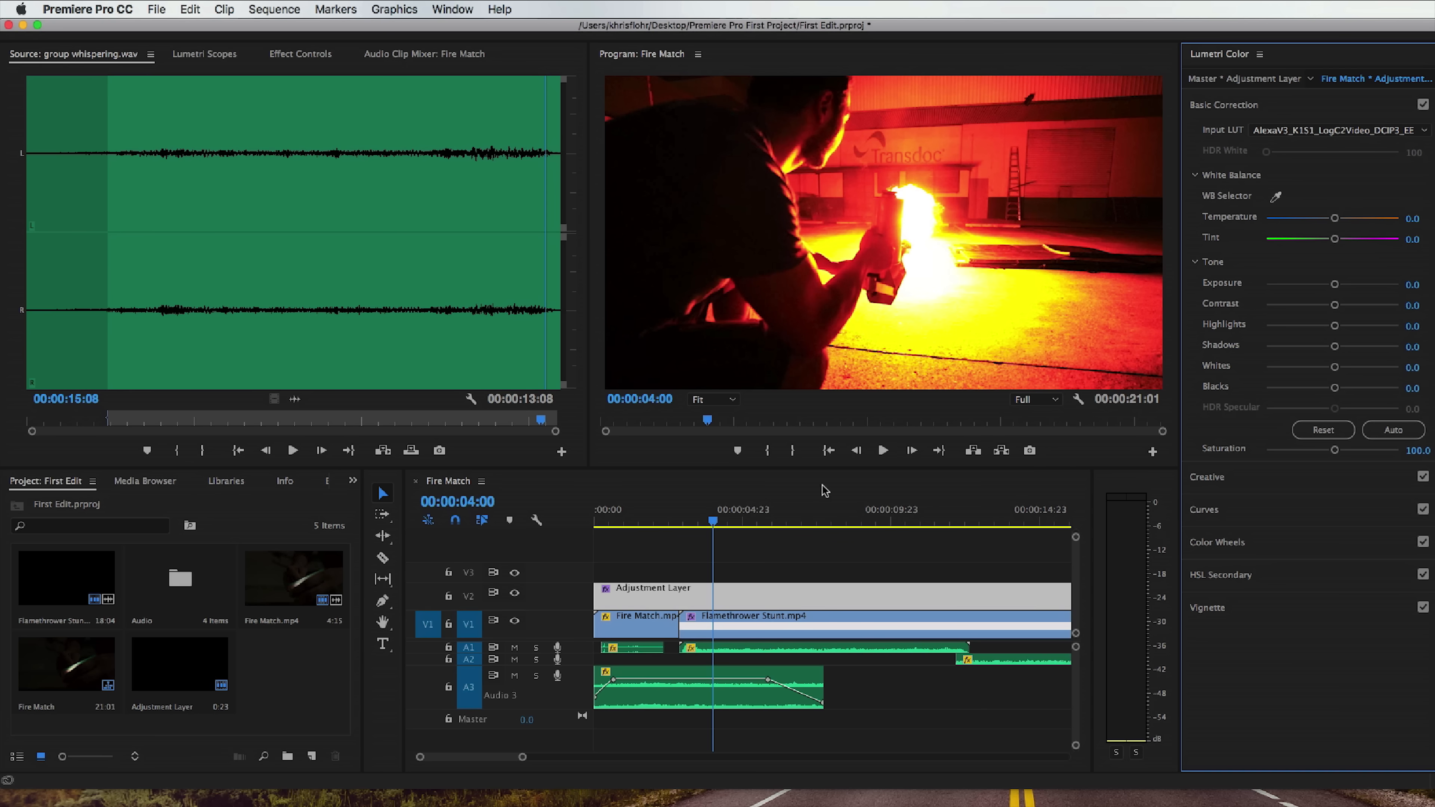
Preview the LUT over the Fire Match clip and reselect the adjustment layer.
left_click(713, 520)
key("minus")
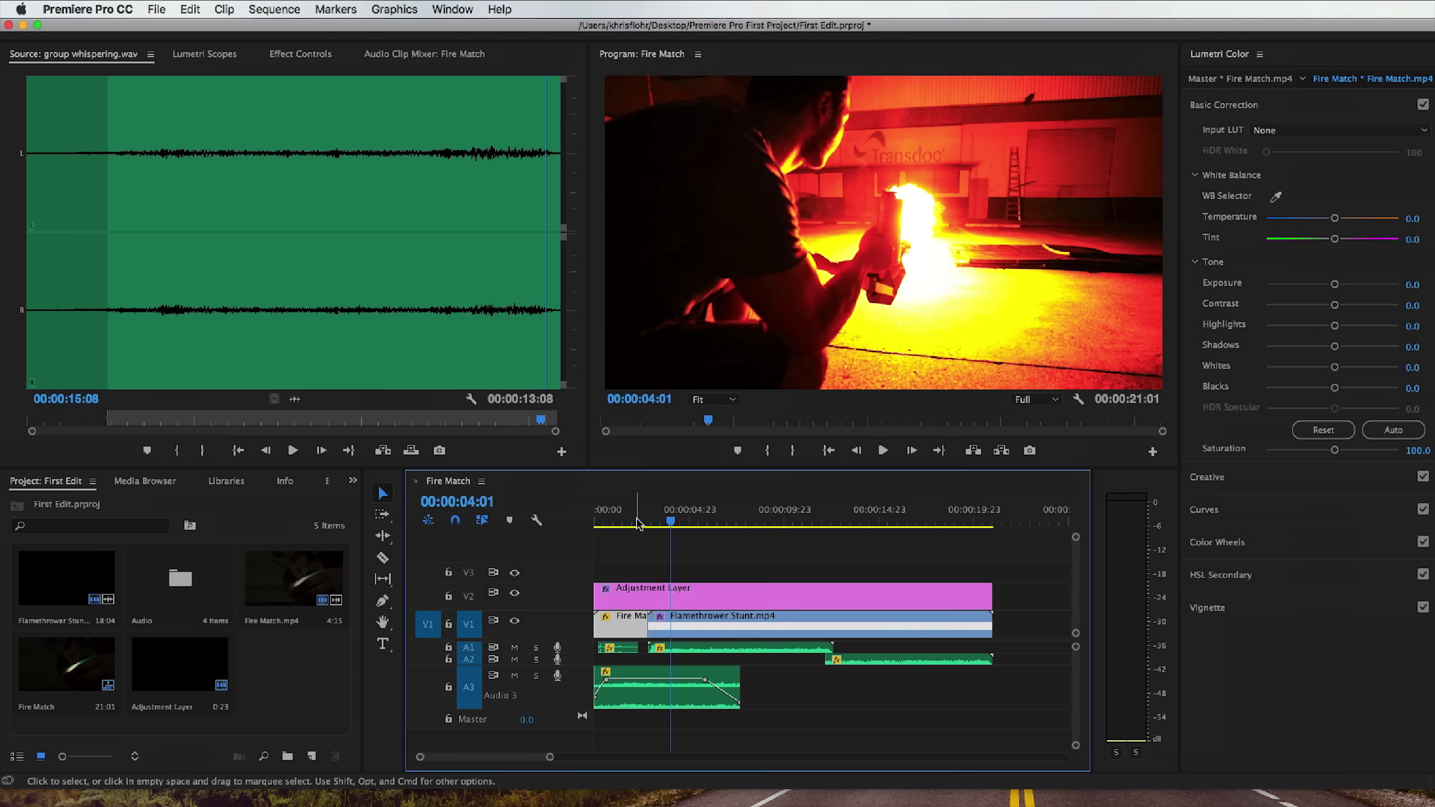
left_click(614, 521)
key("space")
key("space")
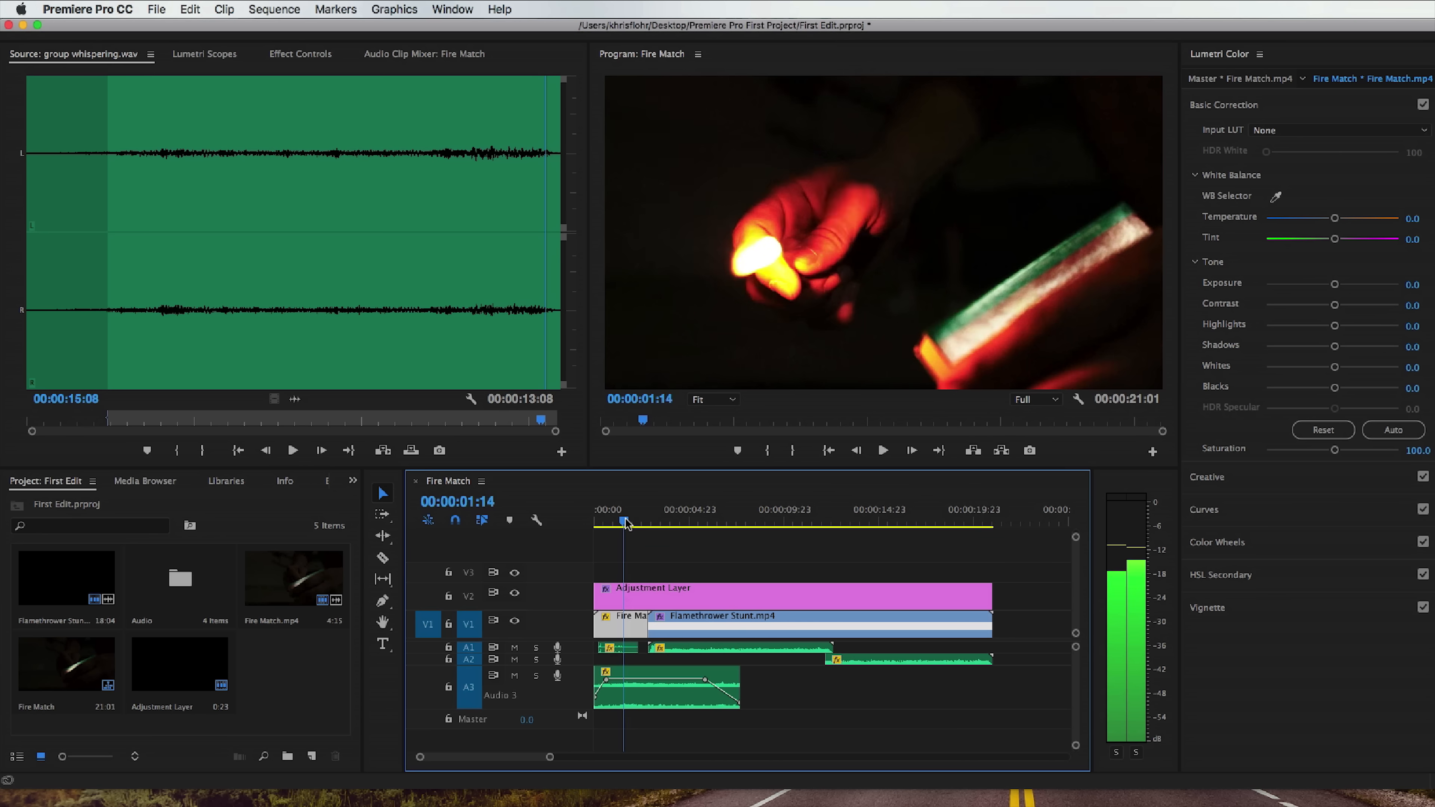
left_click(740, 597)
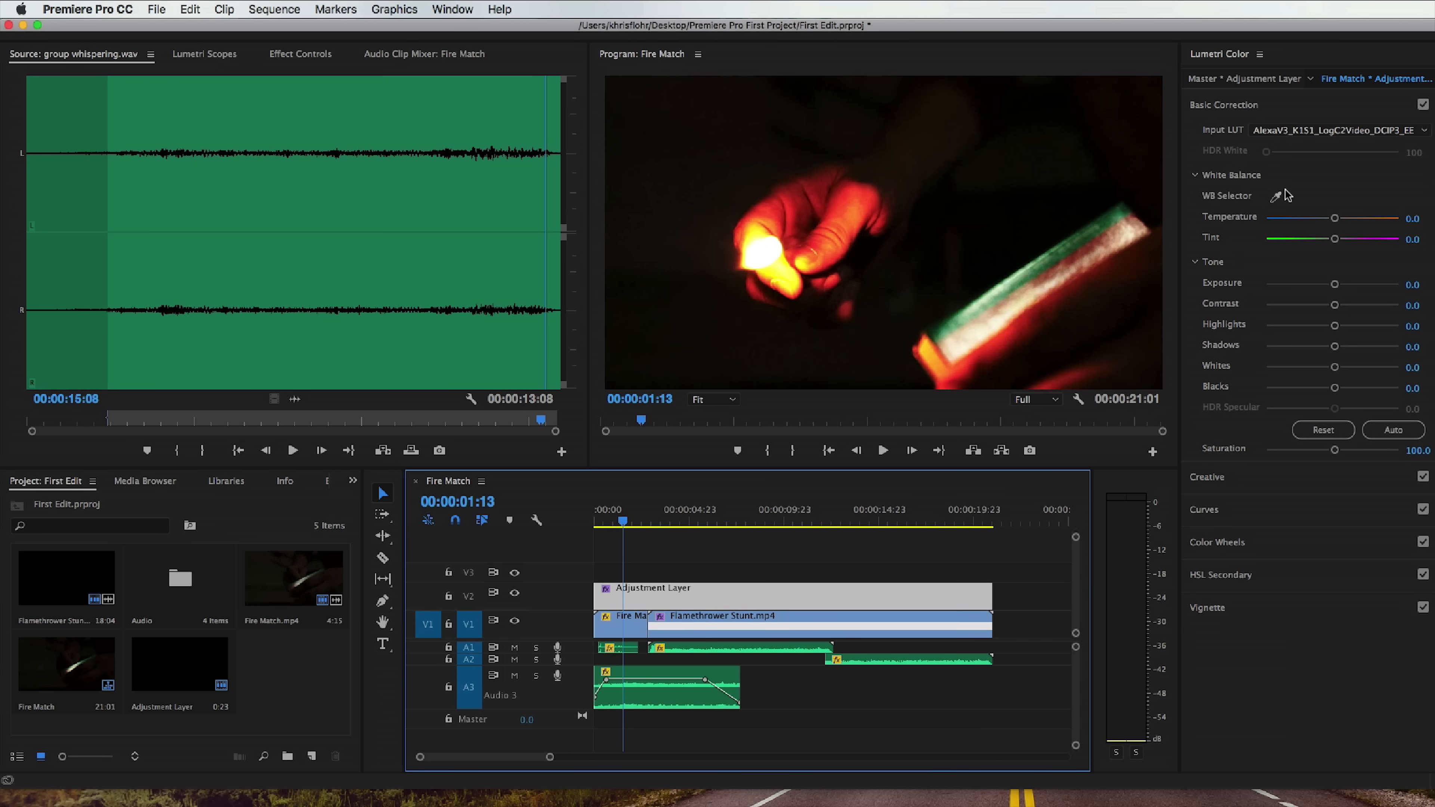
Set the adjustment layer's input LUT to None and view the flamethrower frame at 00:00:05:04.
left_click(1284, 131)
left_click(1281, 146)
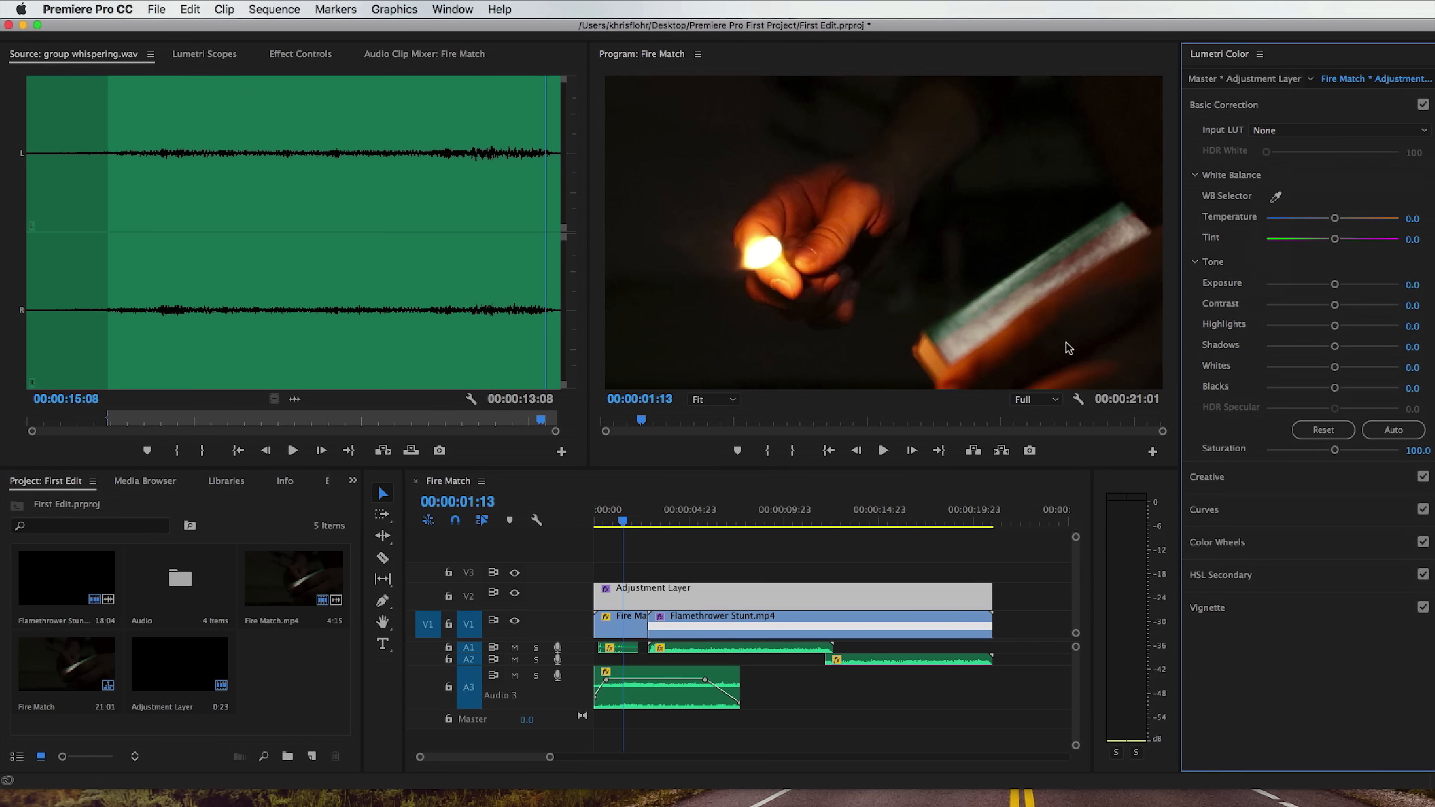
left_click(692, 523)
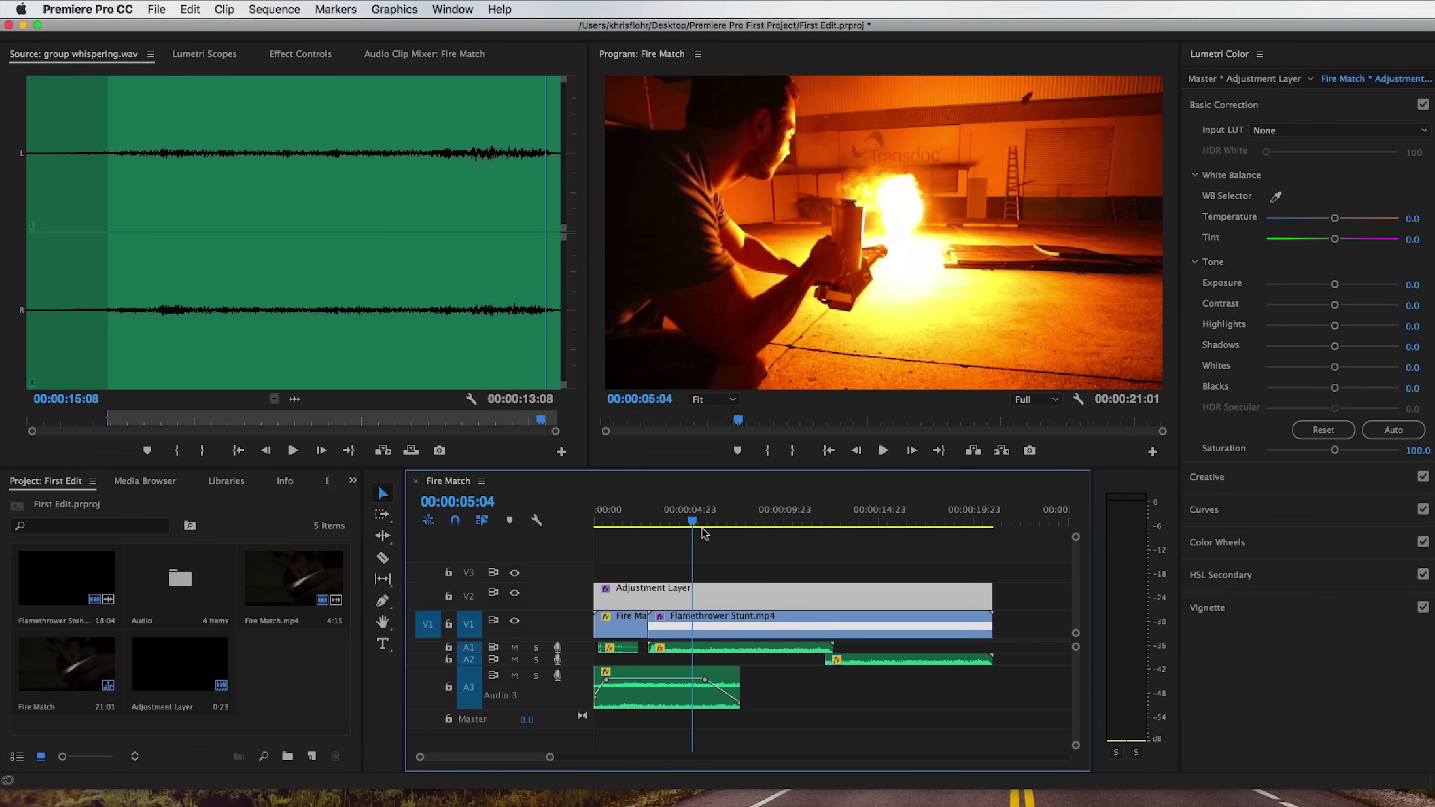
Set the adjustment layer's vignette amount to -0.1 and play the sequence from 00:00:08:19.
left_click(1223, 105)
left_click(1256, 271)
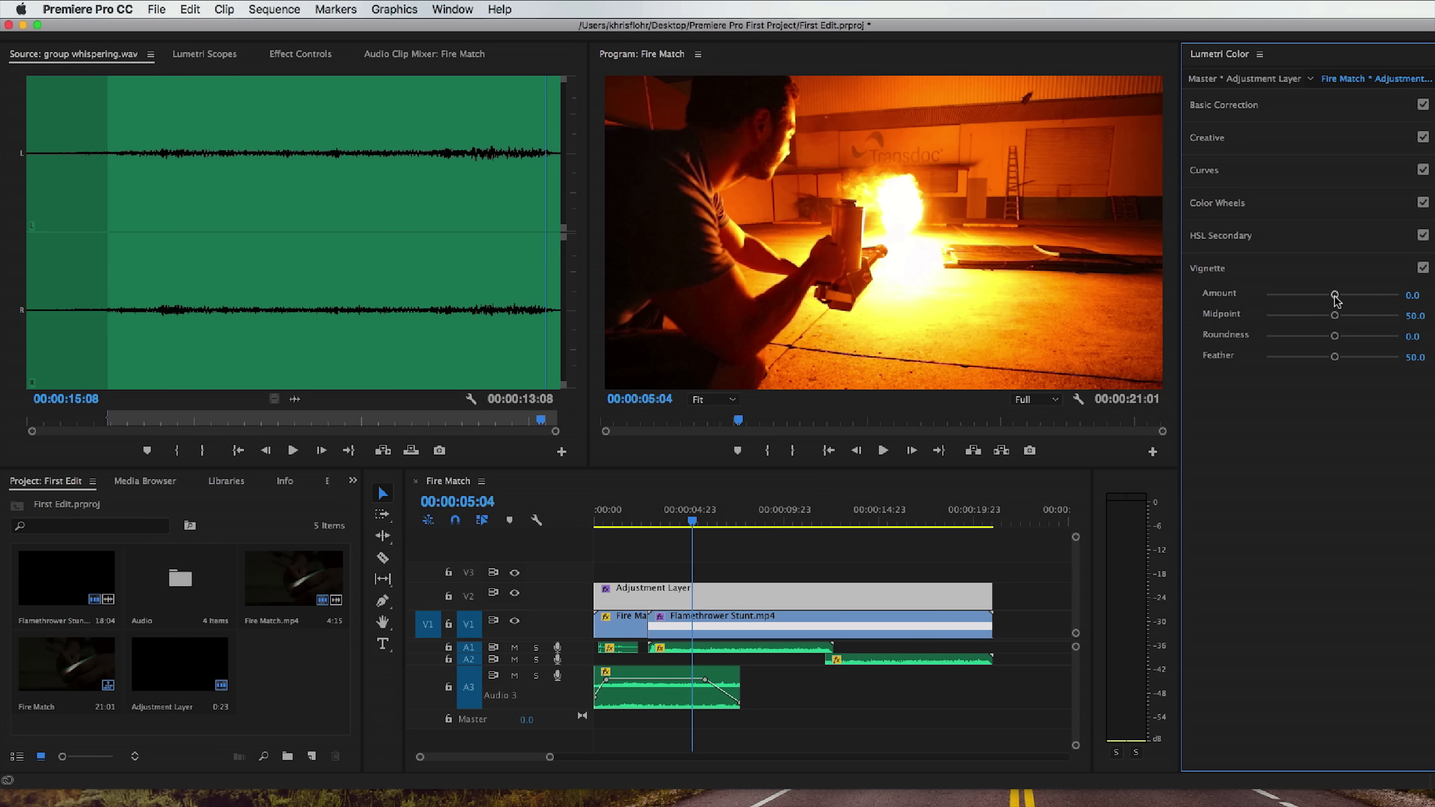
mouse_move(1335, 298)
left_mouse_down()
mouse_move(1379, 298)
mouse_move(1314, 303)
left_mouse_up()
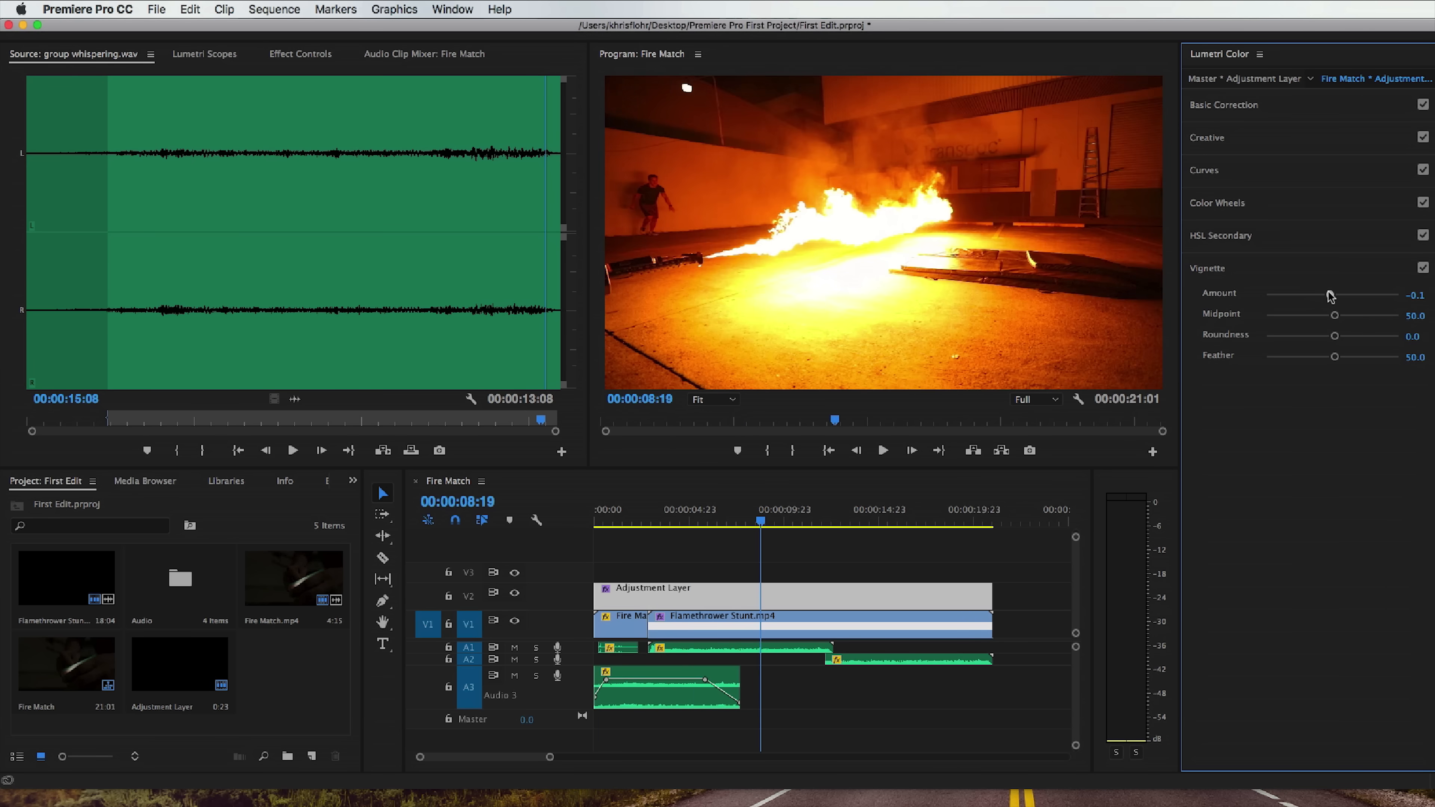
left_click_drag(1328, 296, 1331, 296)
left_click(760, 523)
key("space")
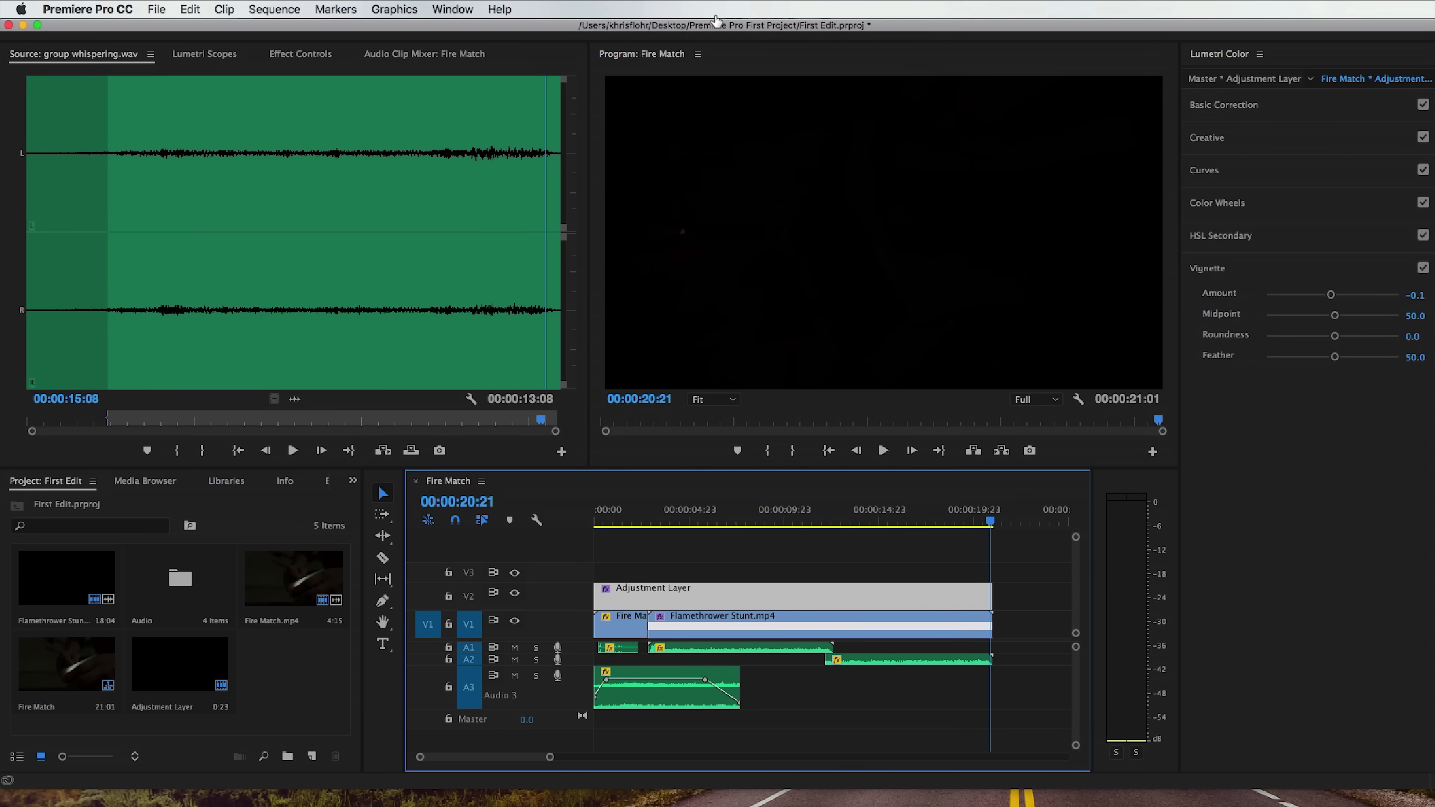
Switch to the Editing workspace and make the project bin active.
left_click(446, 9)
mouse_move(460, 30)
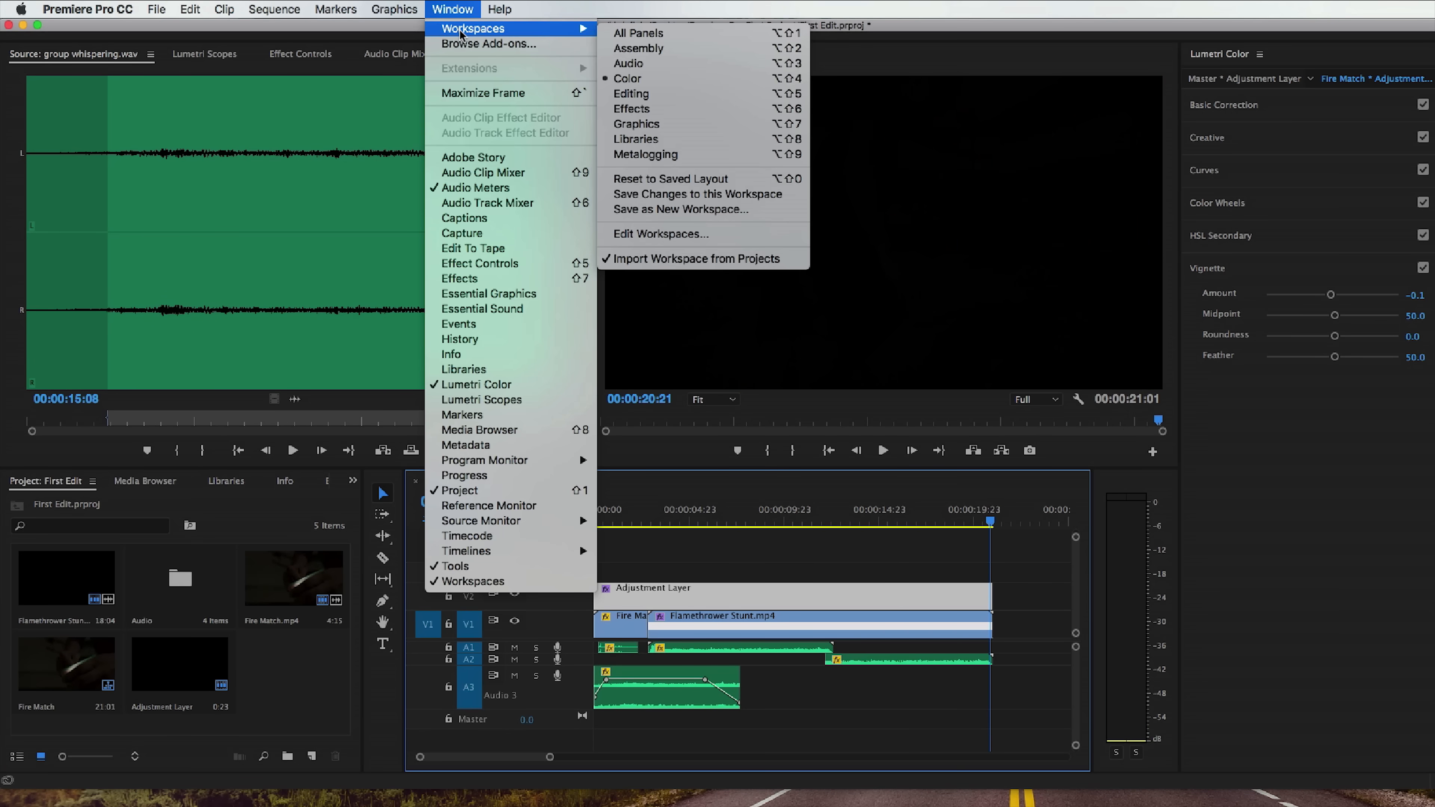
left_click(659, 95)
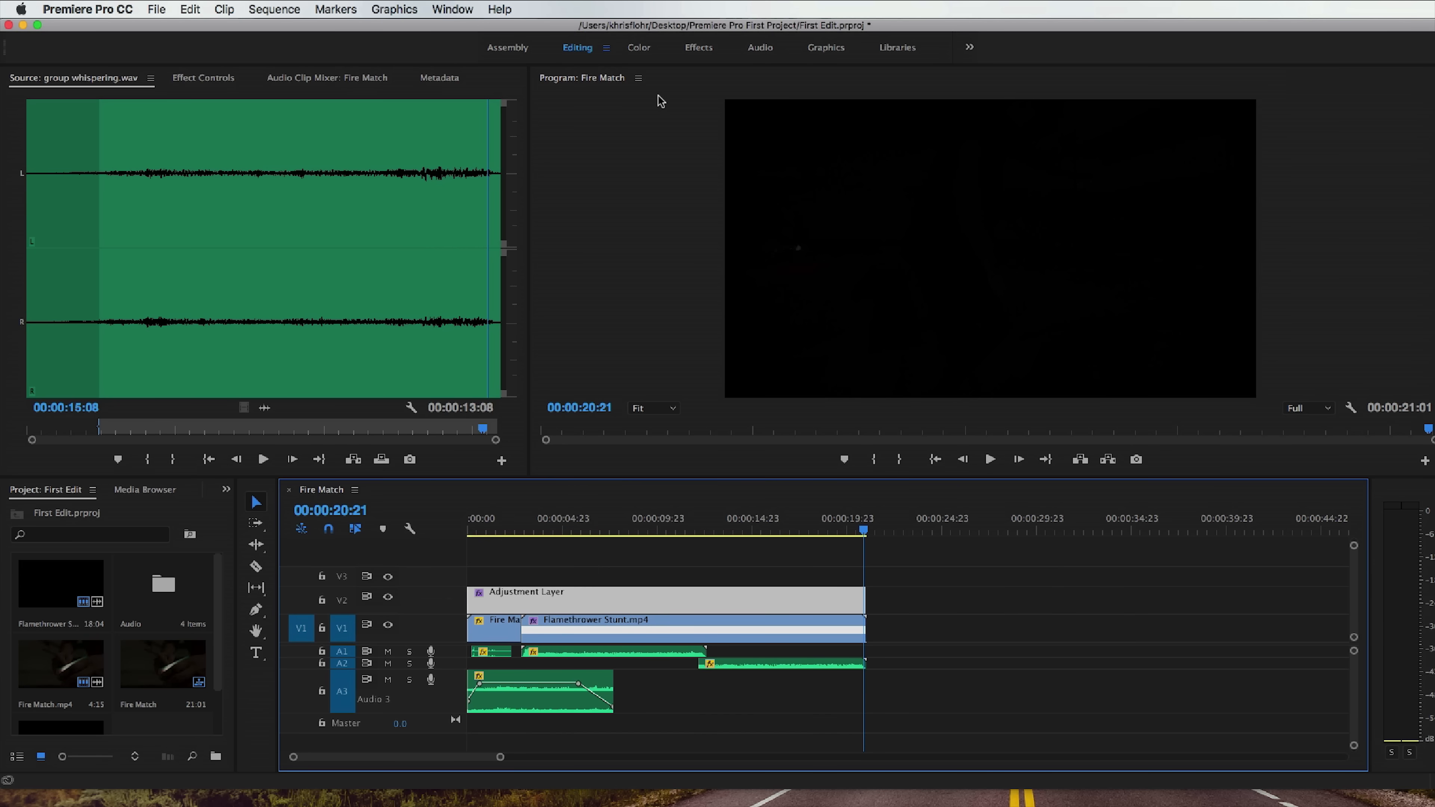
left_click(165, 725)
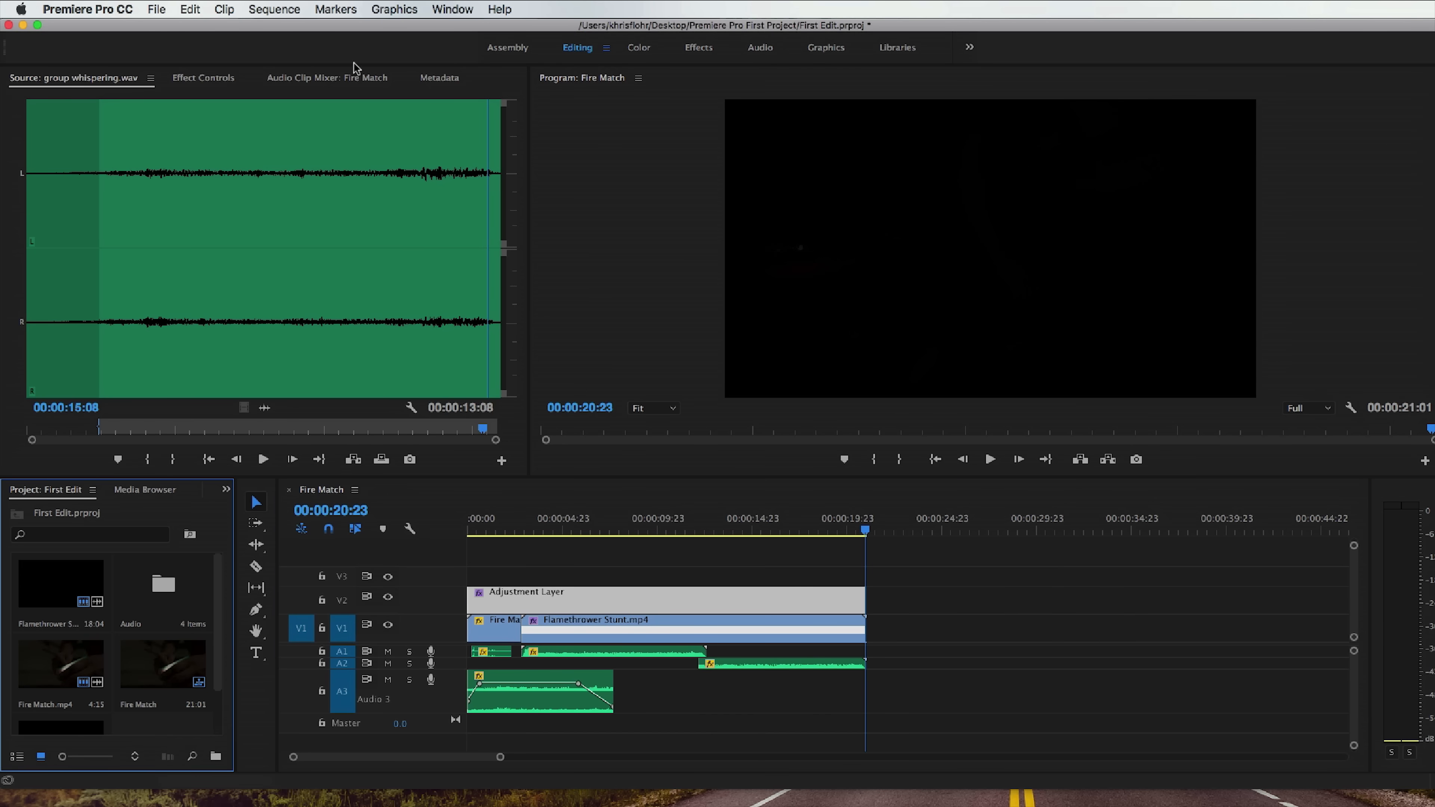
Search the program's help for "title" to locate the Legacy Title command, leaving it unused.
left_click(499, 8)
type("title")
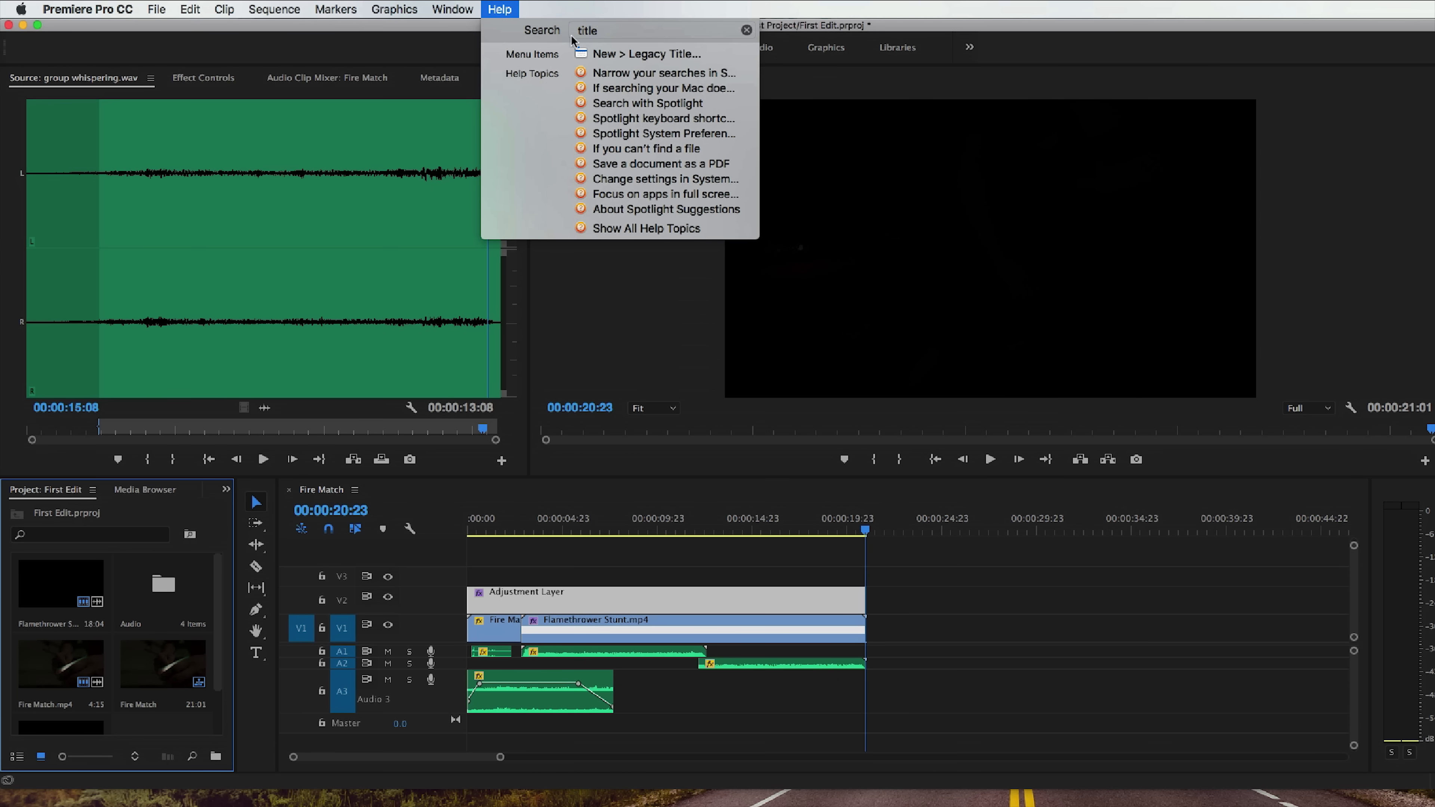
mouse_move(602, 58)
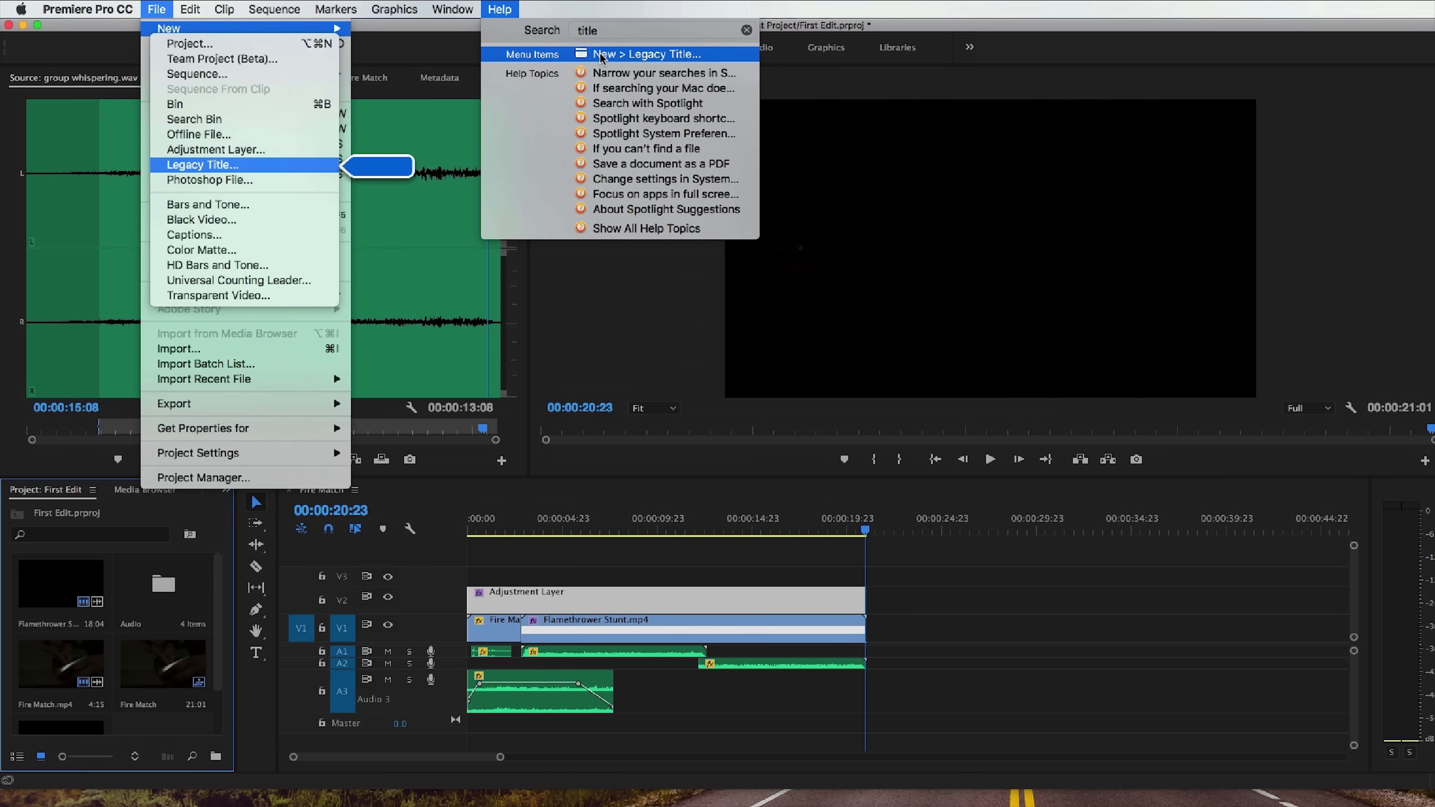
left_click(584, 7)
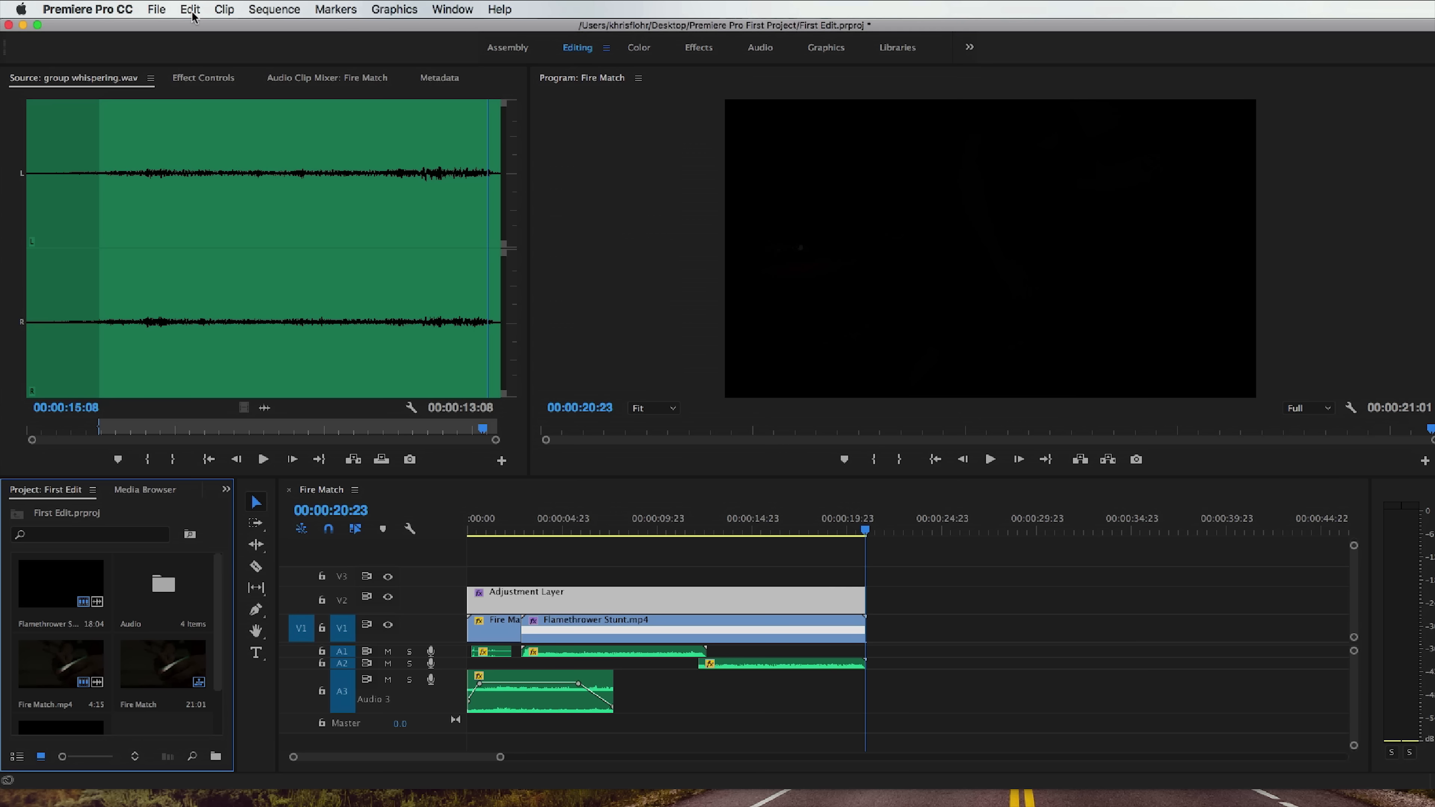
Create a 3840 × 2160, 23.976 fps legacy title named Name.
left_click(157, 6)
mouse_move(173, 28)
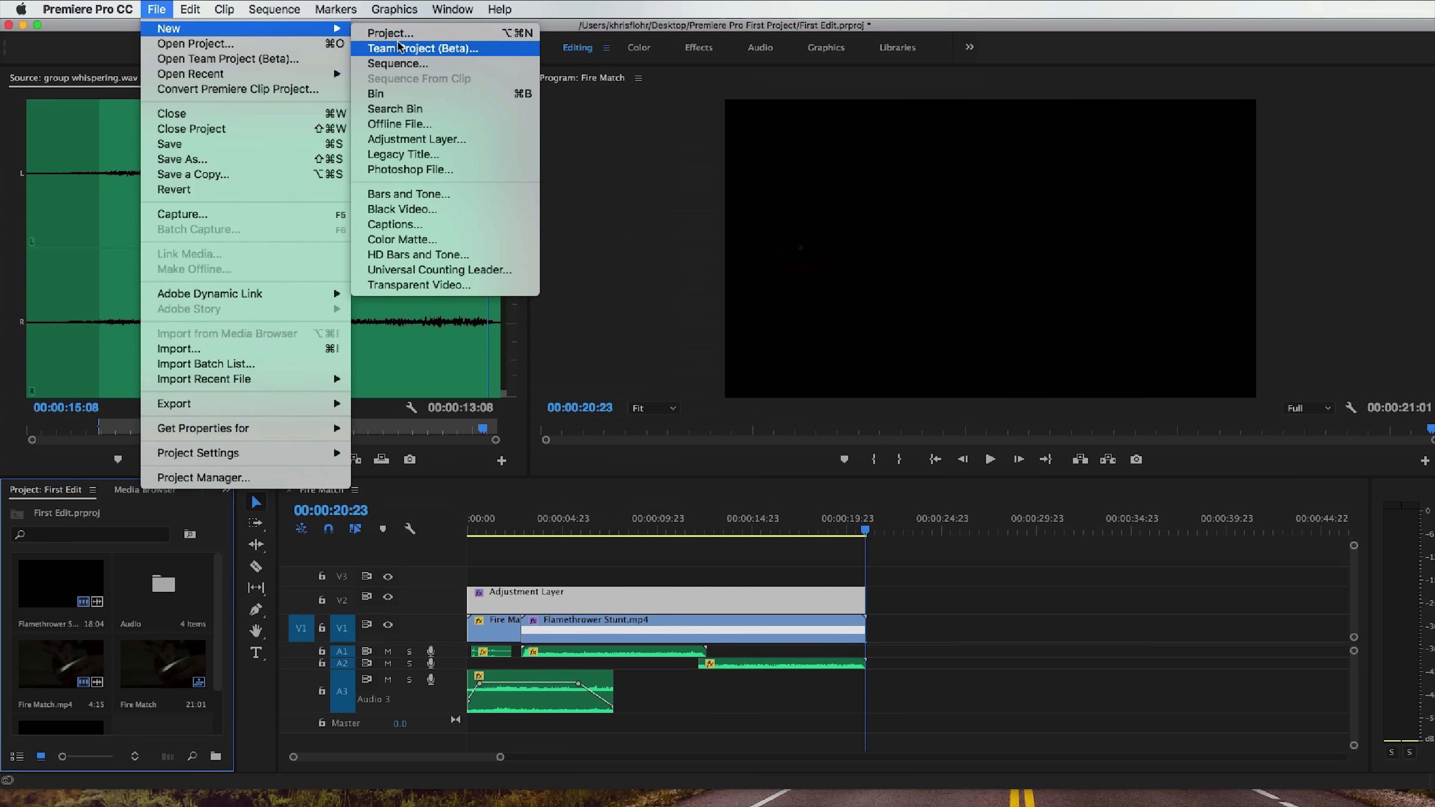
left_click(451, 155)
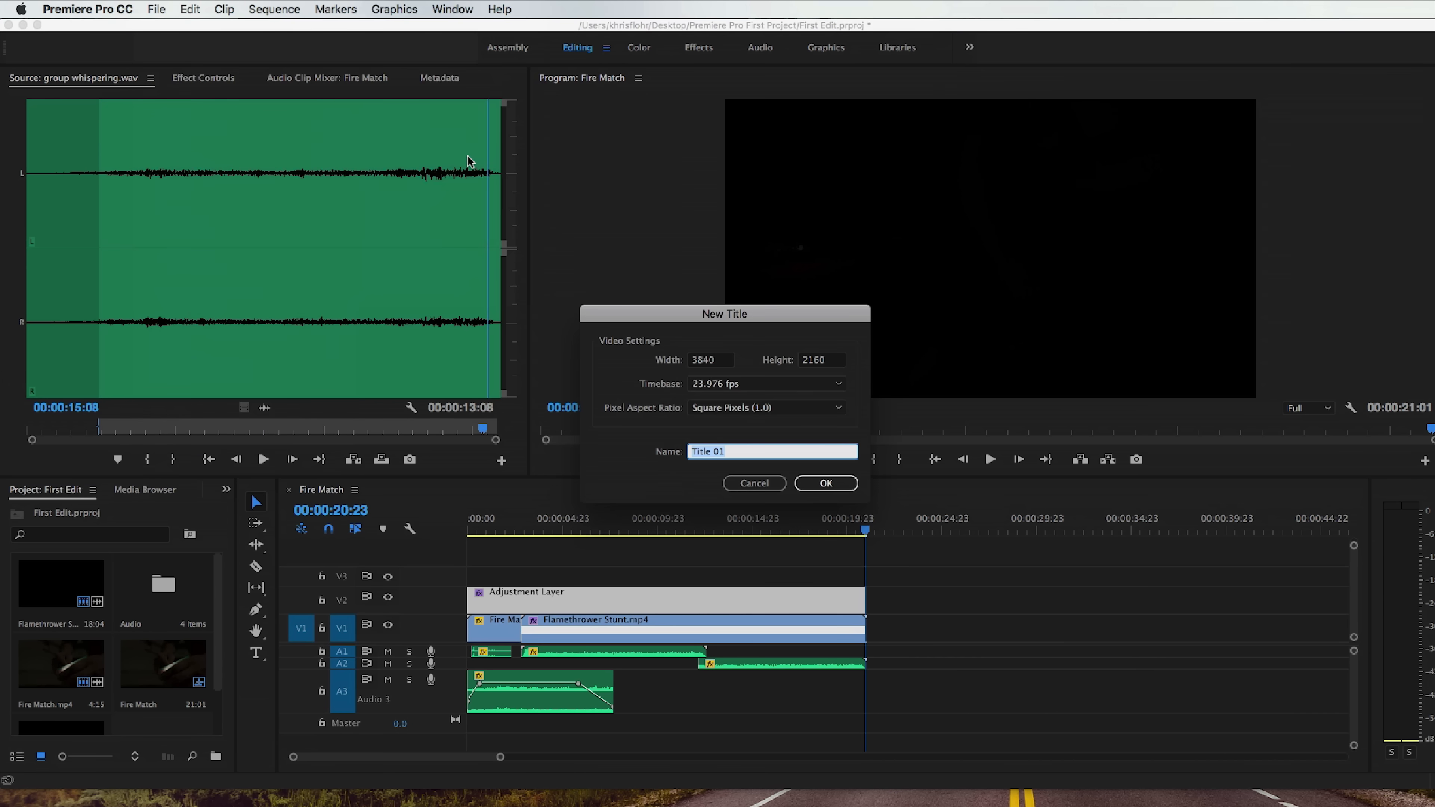
type("Name")
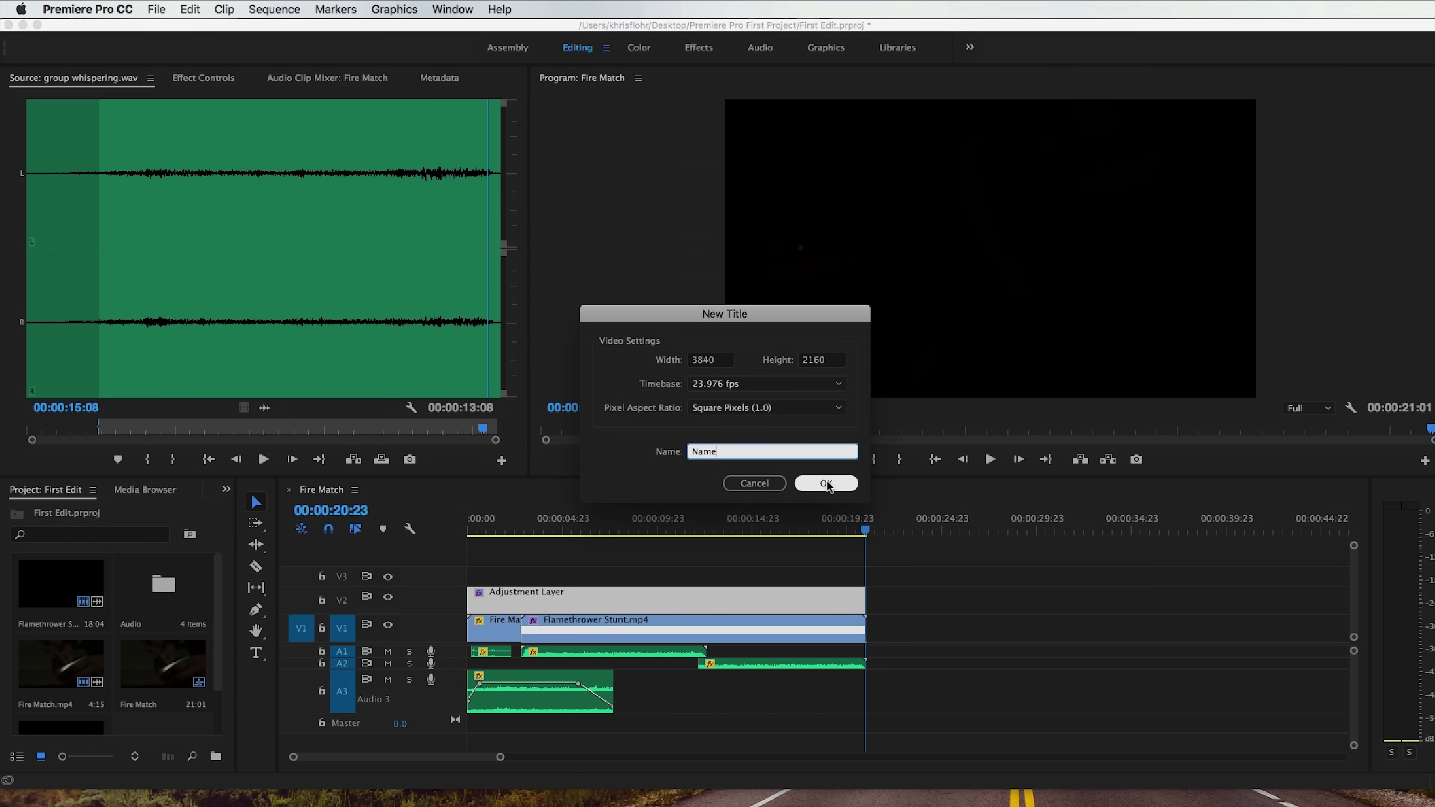
left_click(828, 484)
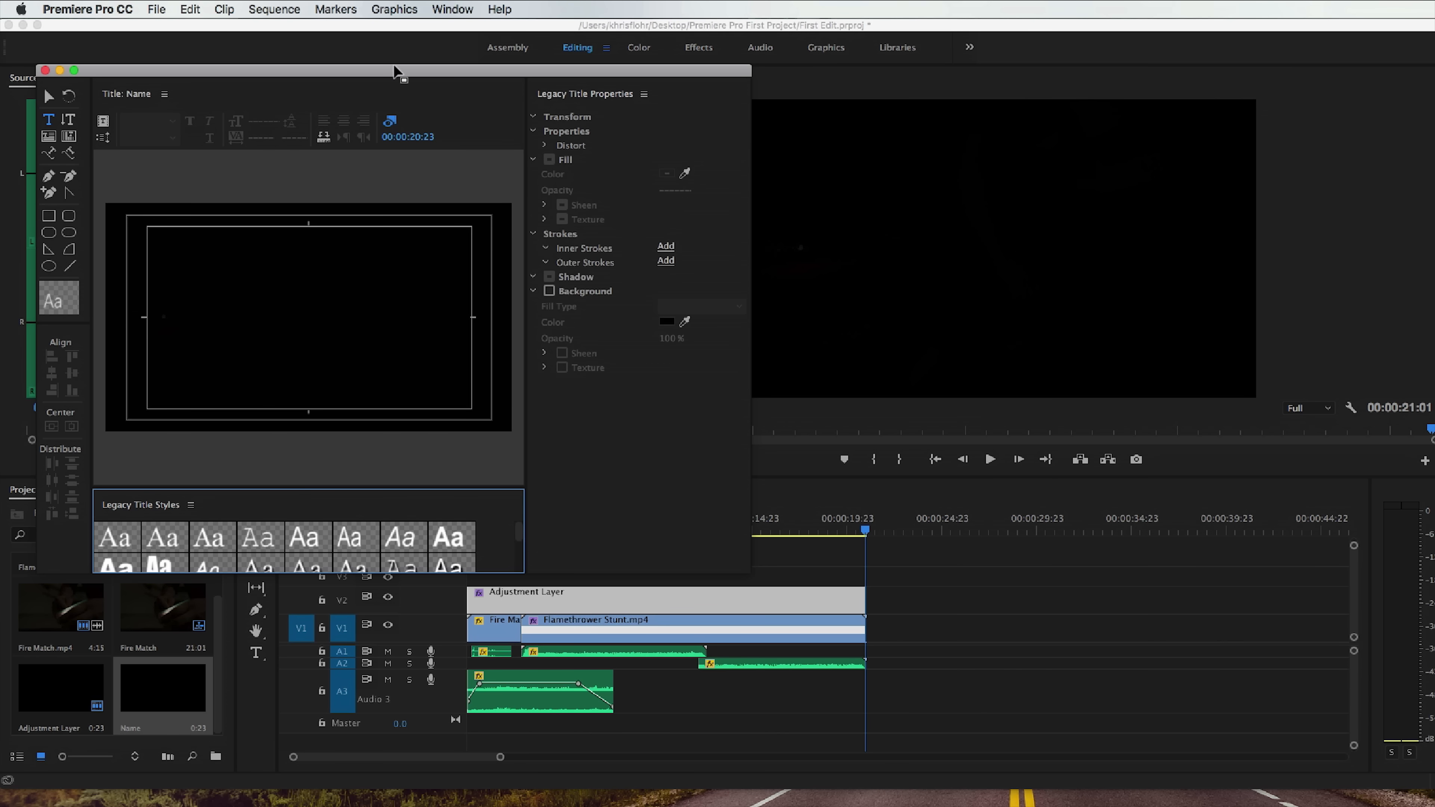
Enter the creator's full name in capitals as the title text and enlarge its font size to 347.
left_click_drag(328, 71, 606, 111)
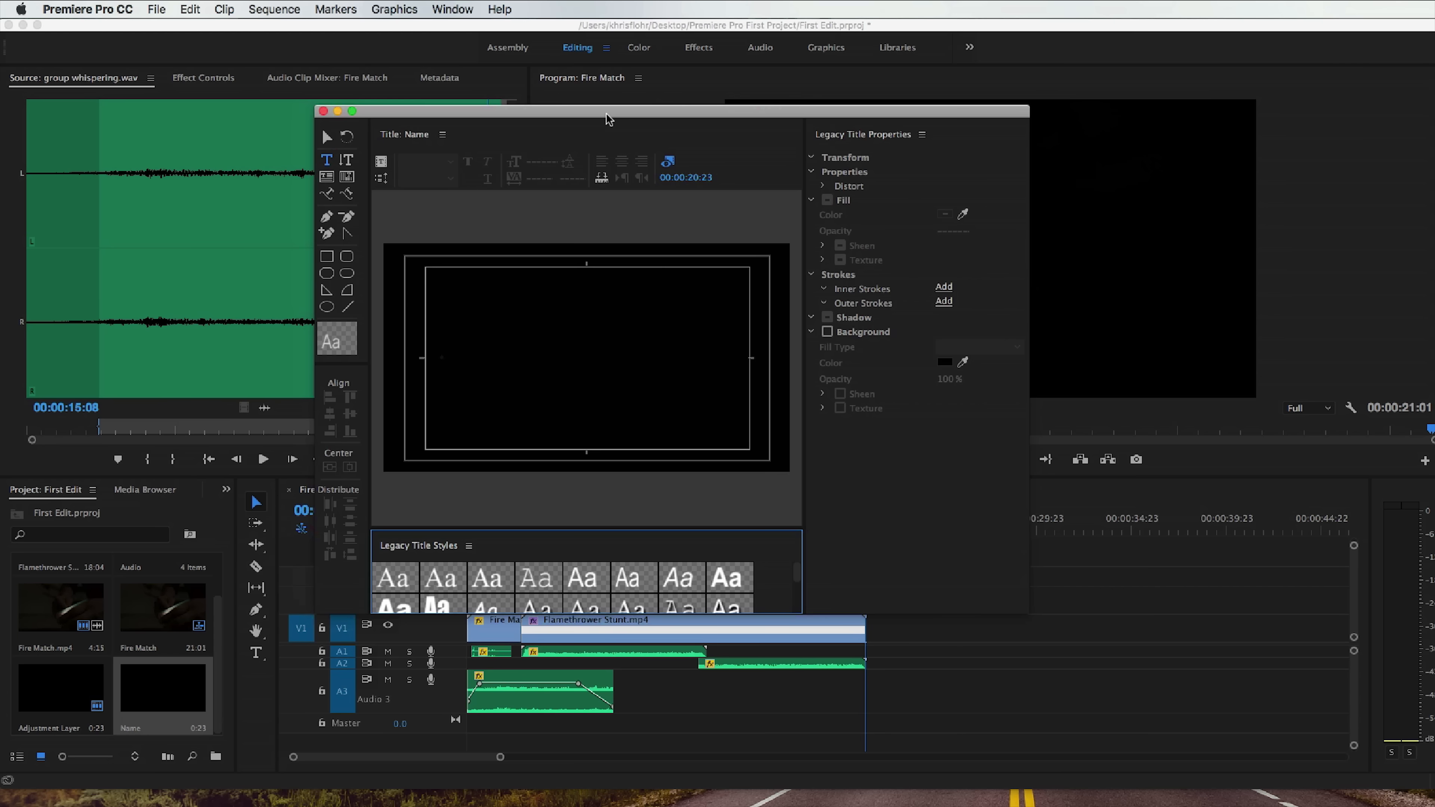
left_click(532, 346)
type("KHRISTIAN FLOHR")
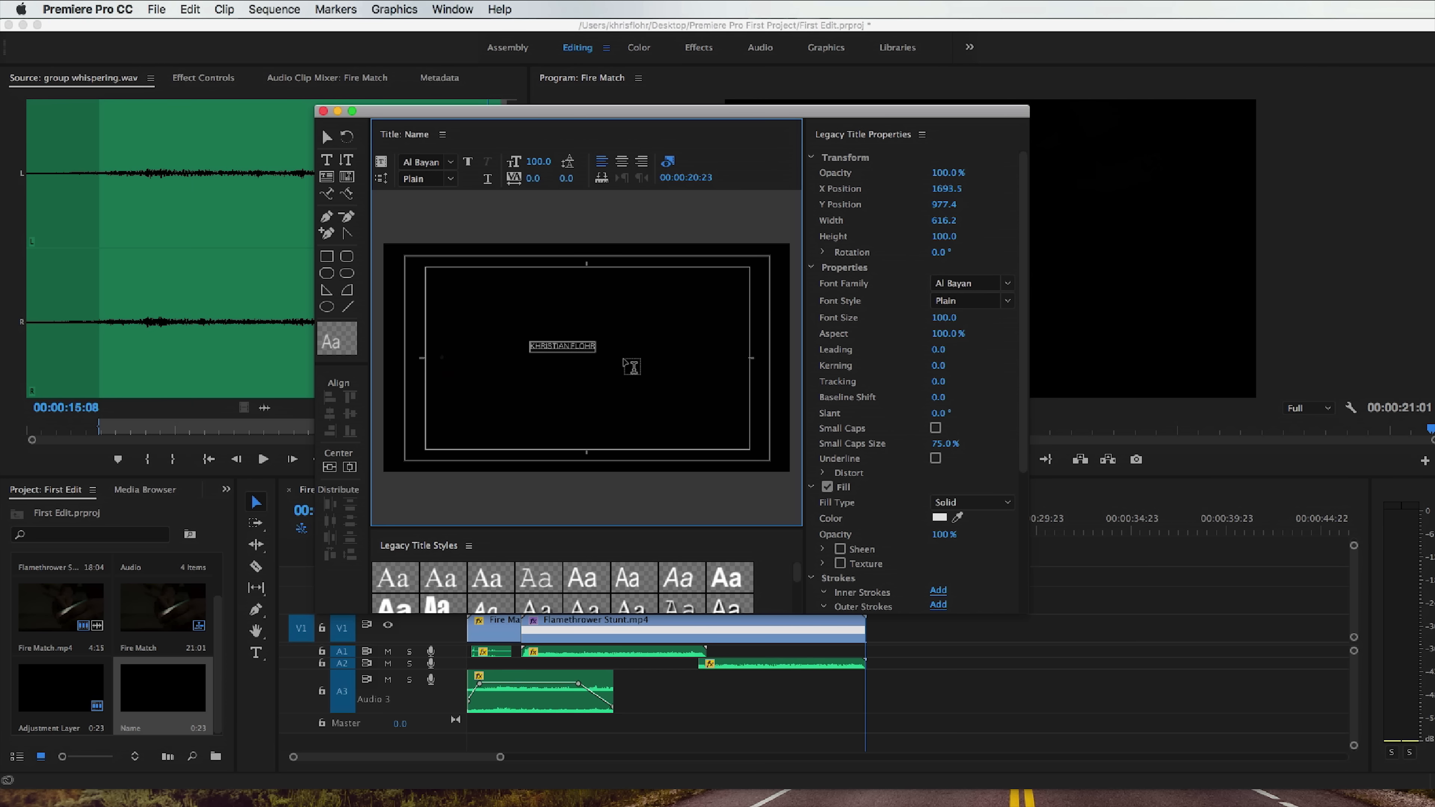
key("super+a")
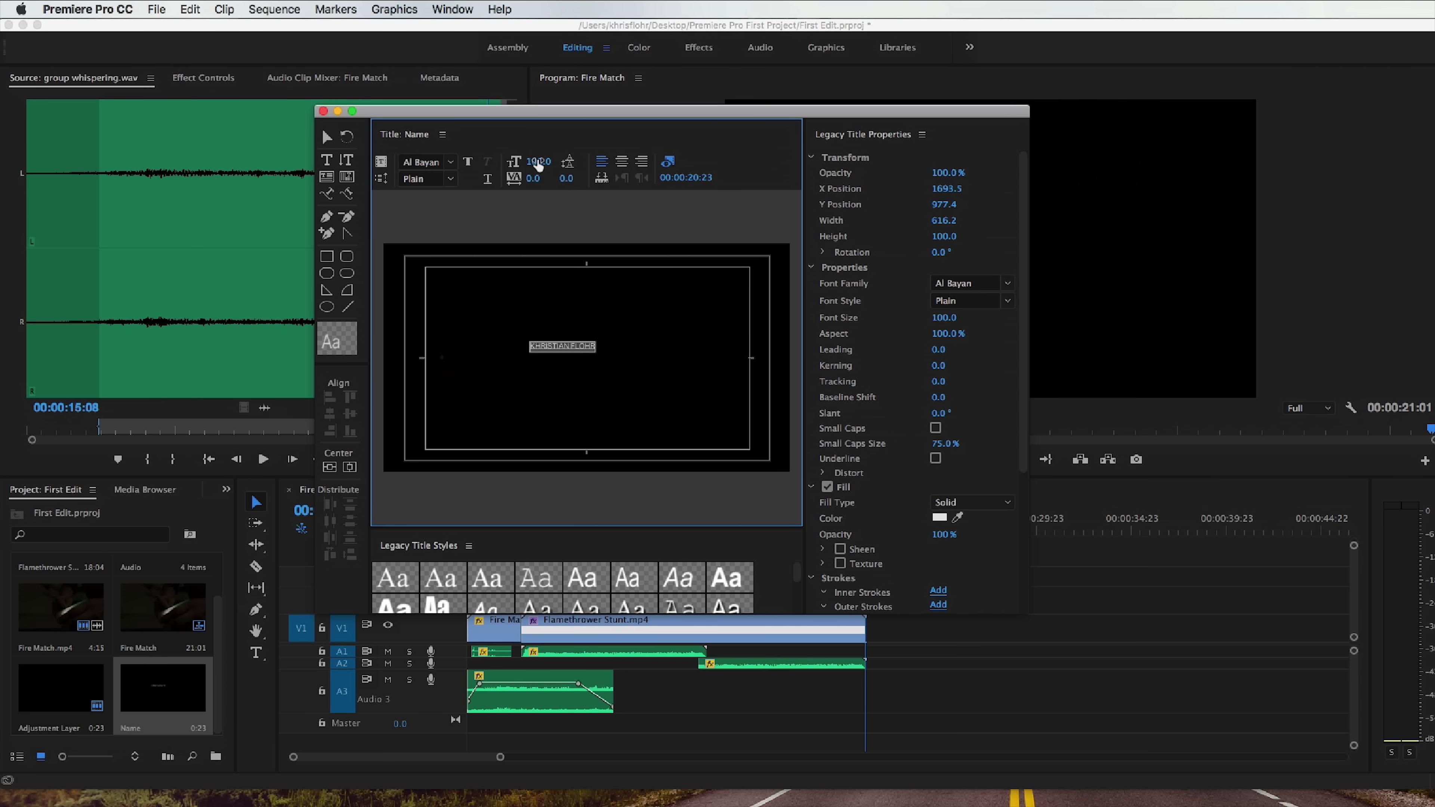
left_click_drag(539, 161, 677, 161)
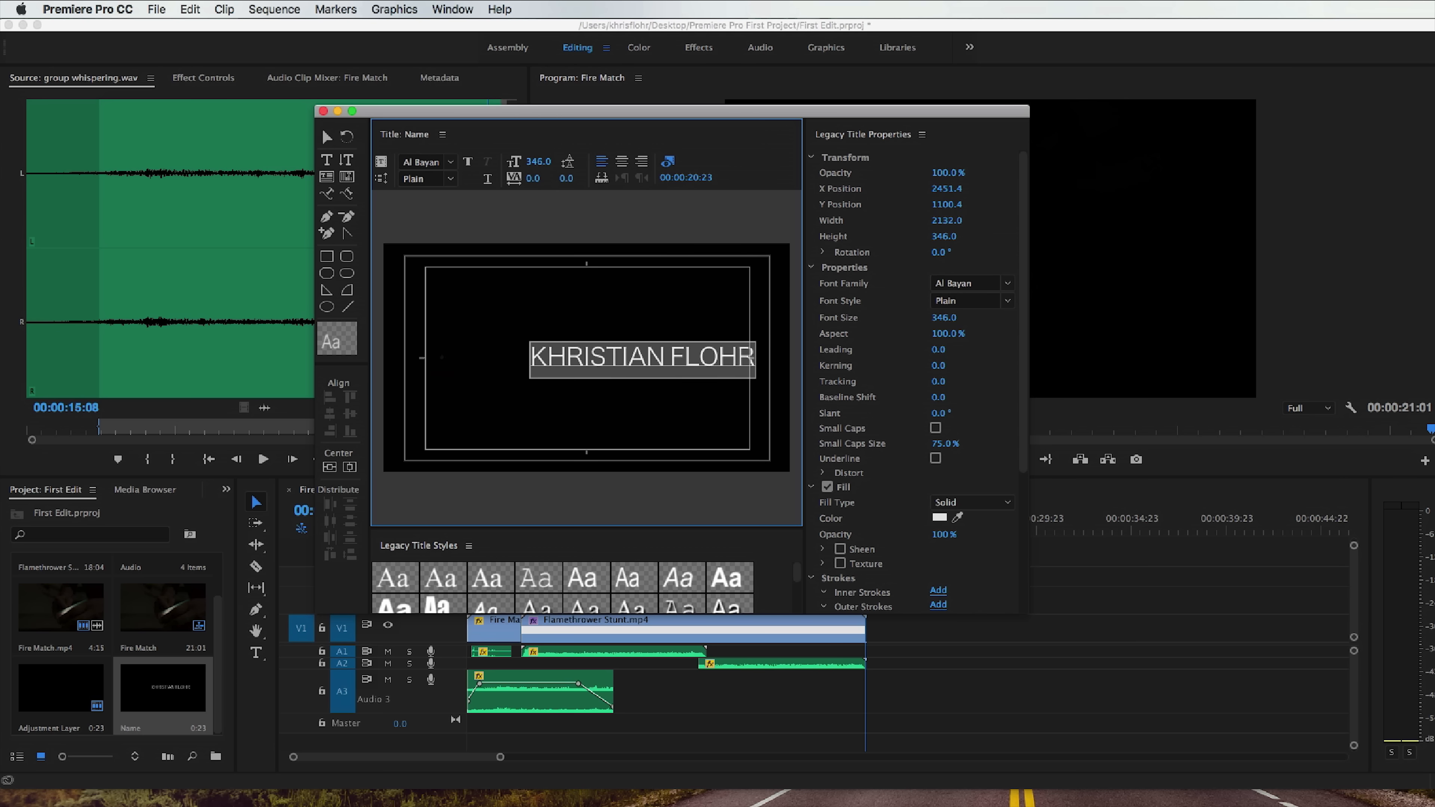
Set the title text's font to Lato Light and center it horizontally and vertically in the frame.
left_click(451, 162)
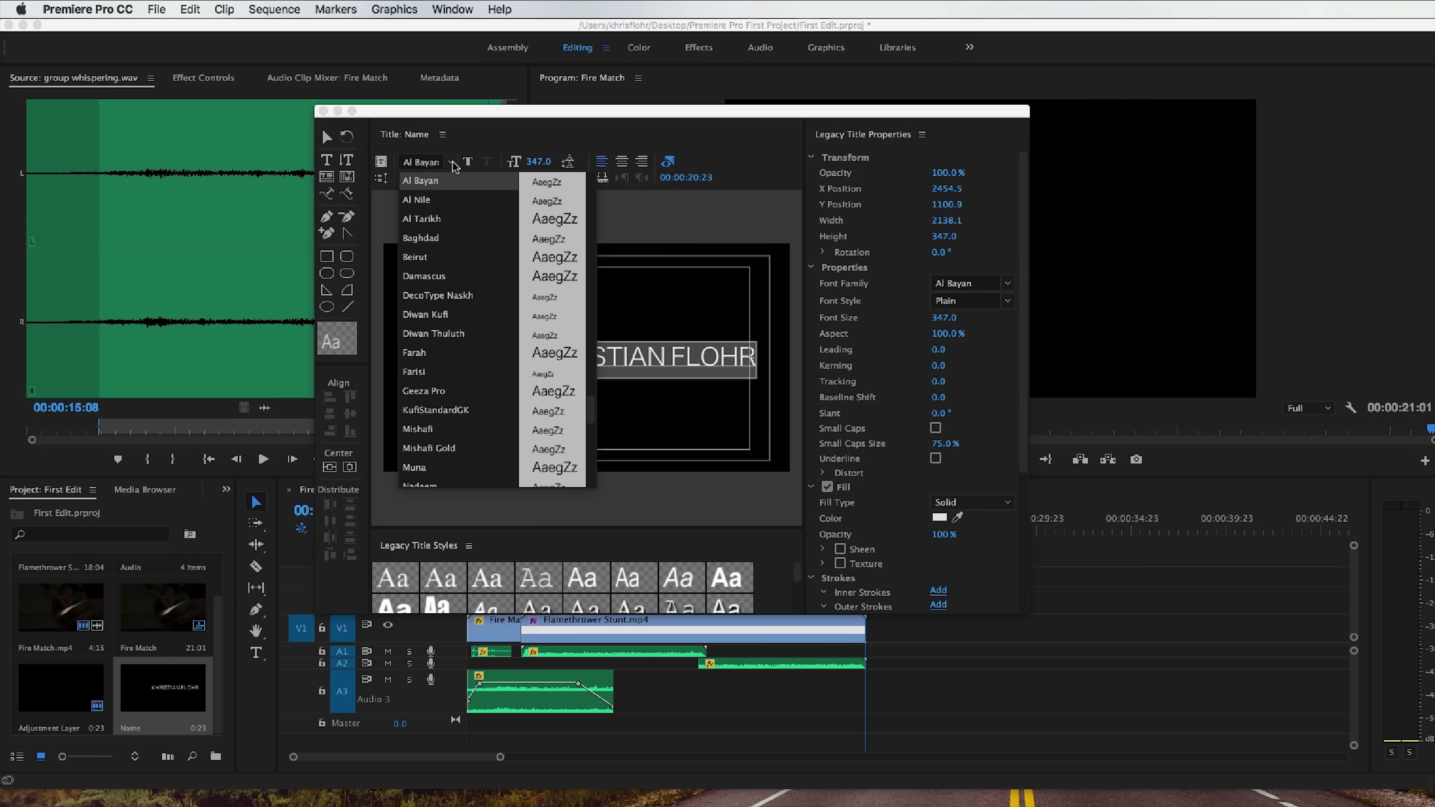
left_click(431, 161)
type("Lato")
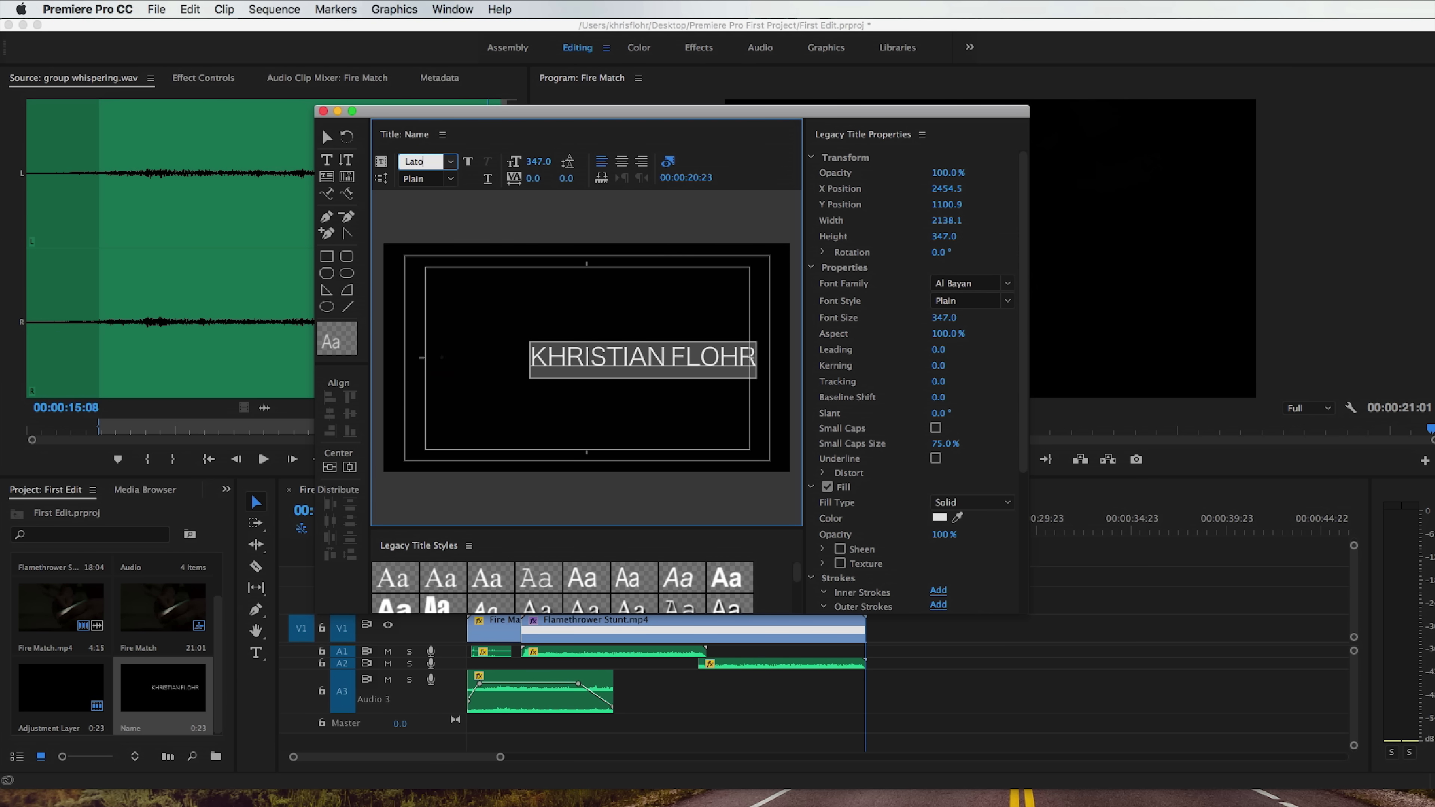
key("Return")
left_click(450, 178)
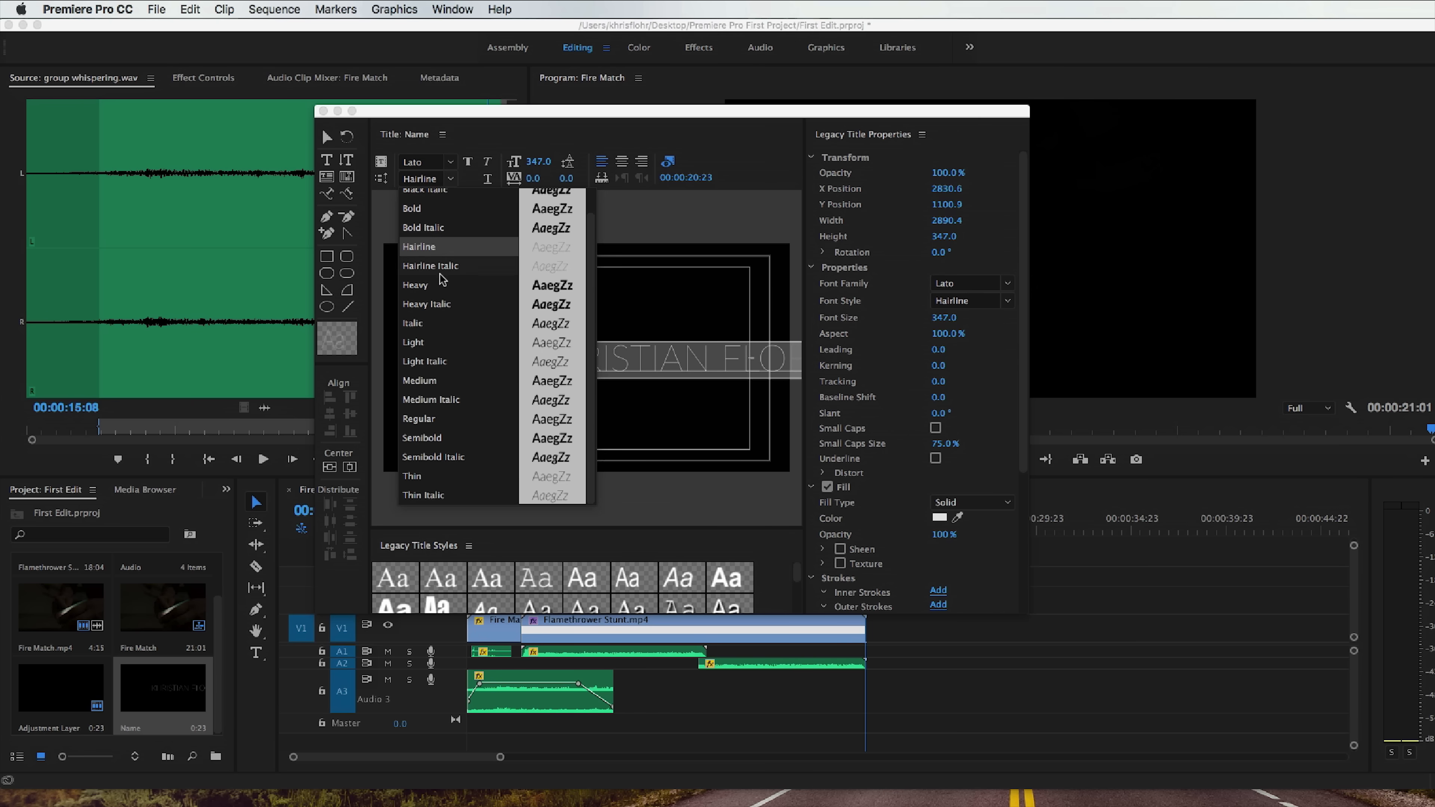
left_click(431, 341)
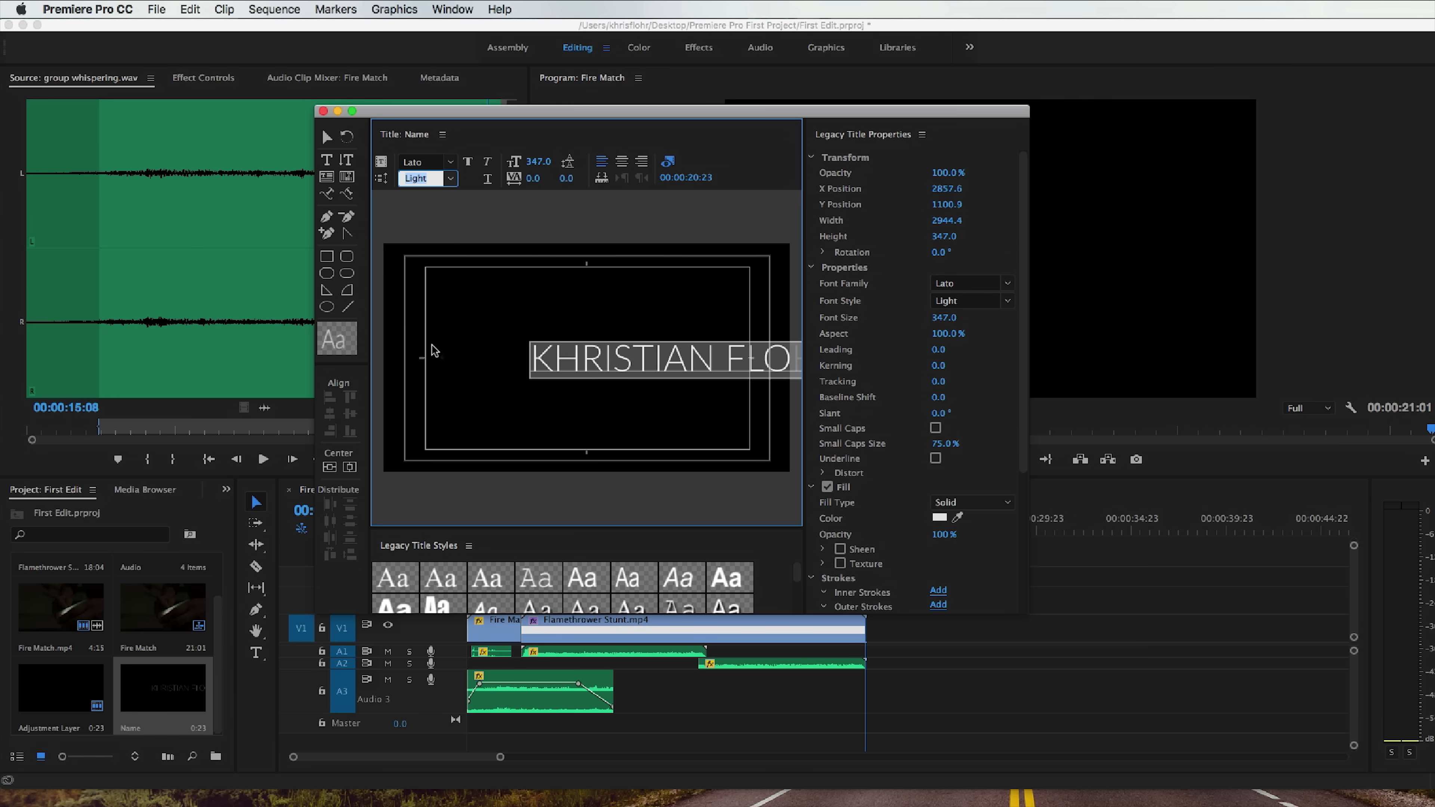
left_click(330, 467)
left_click(350, 467)
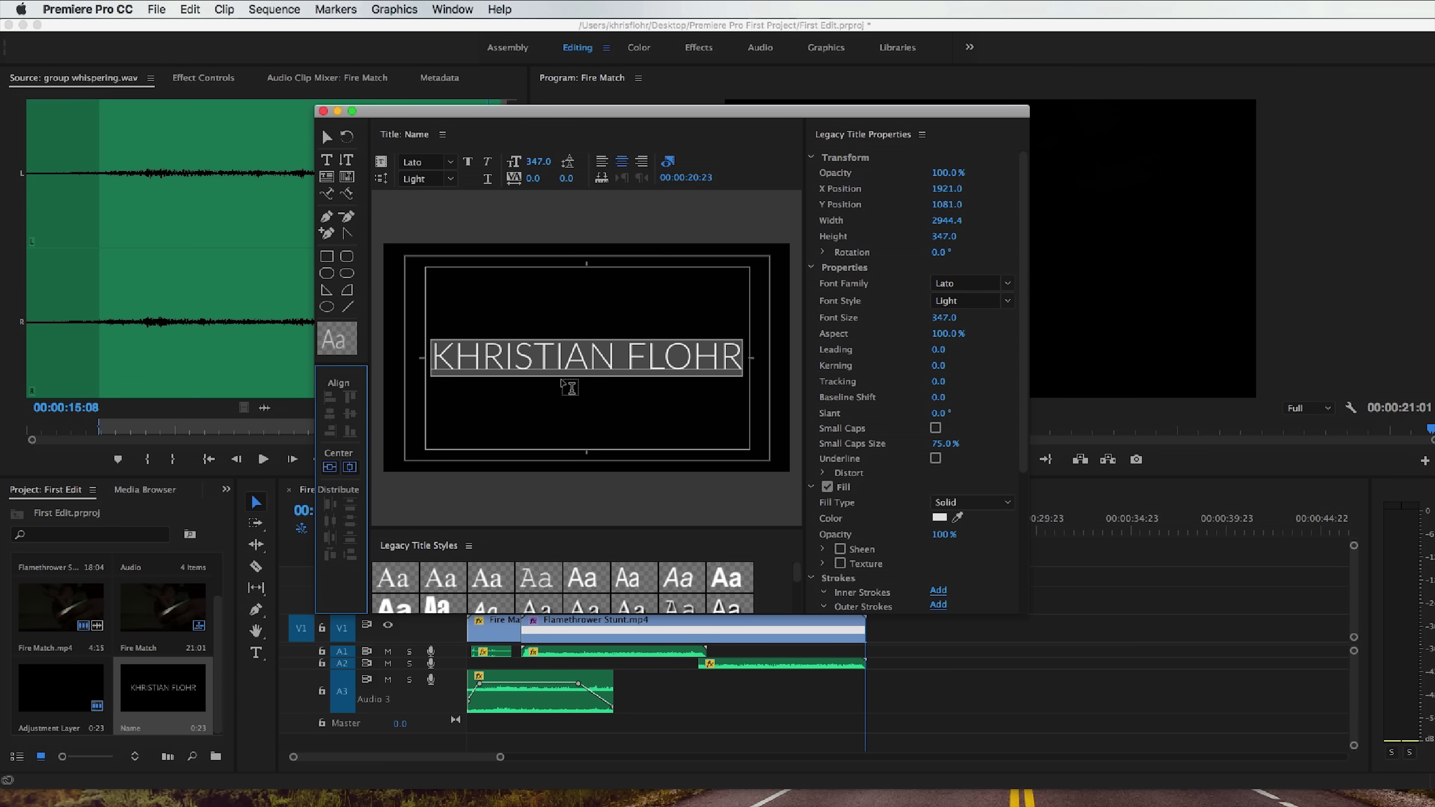
Change the font style of the whole title text to Thin.
left_click(563, 362)
left_click(587, 363)
key("super+a")
left_click(451, 180)
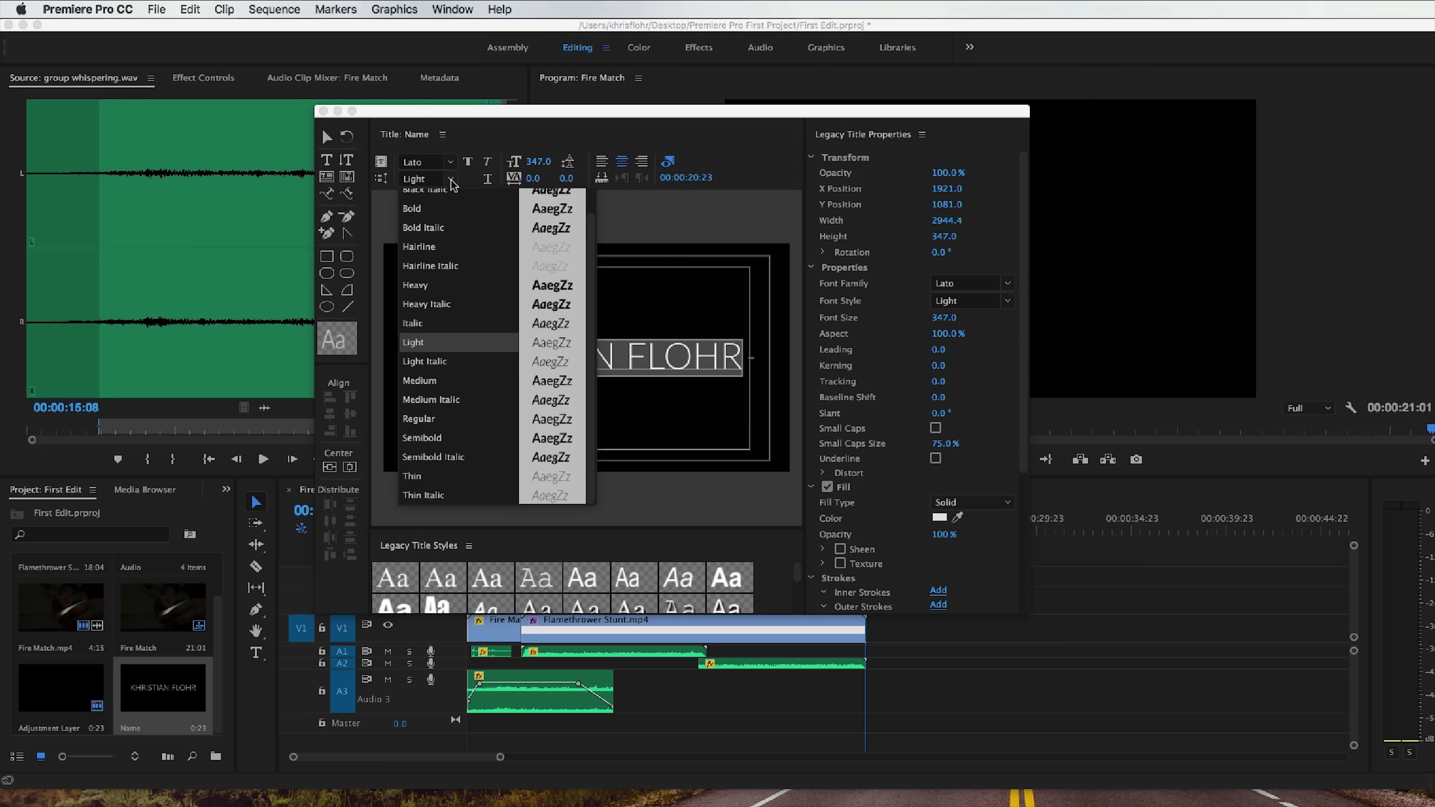
left_click(449, 476)
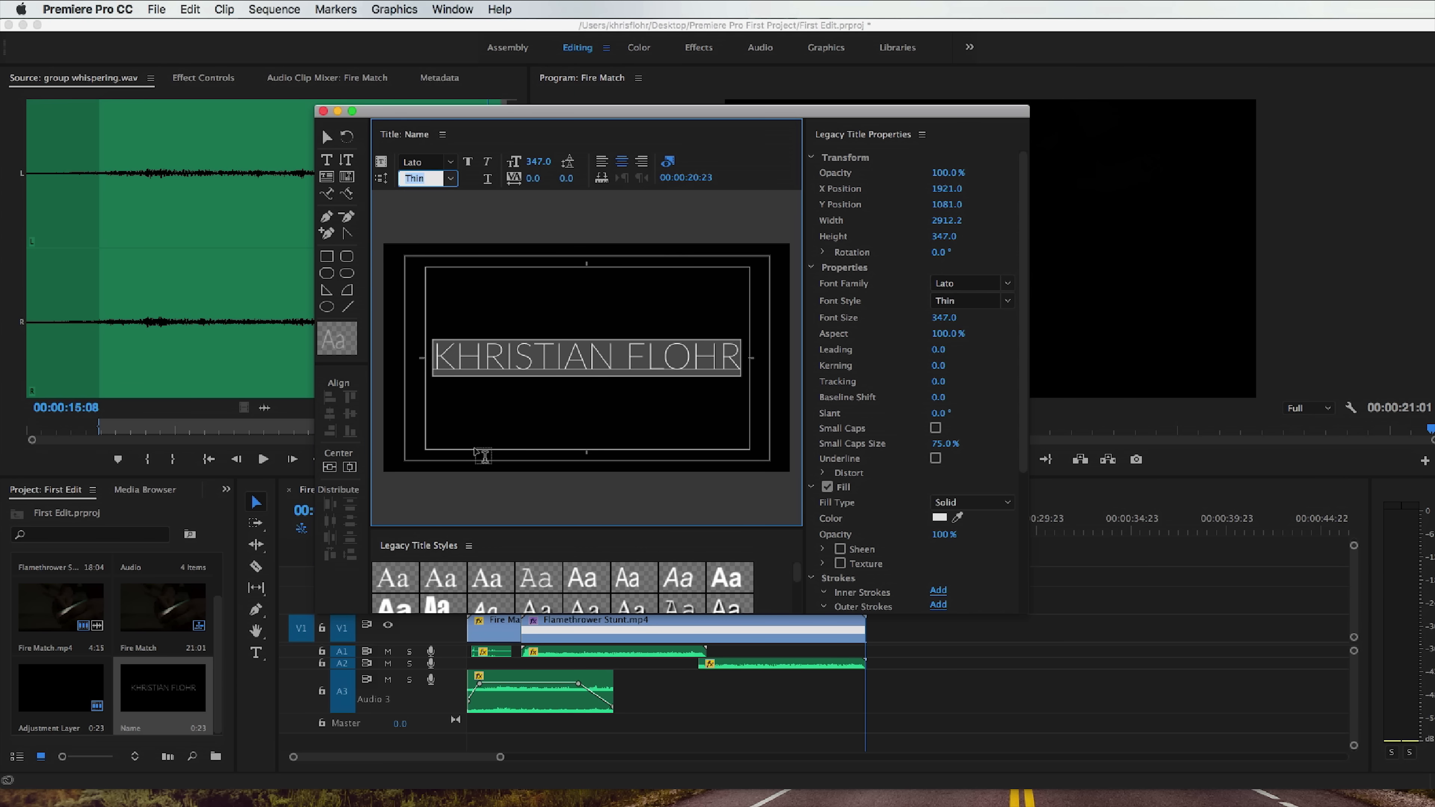
Reduce the font size of the whole title text to 297.
left_click(534, 364)
key("super+a")
key("alt+shift+super+Left")
key("alt+shift+super+Left")
key("alt+shift+super+Left")
key("alt+shift+super+Left")
key("alt+shift+super+Left")
key("alt+shift+super+Left")
key("alt+shift+super+Left")
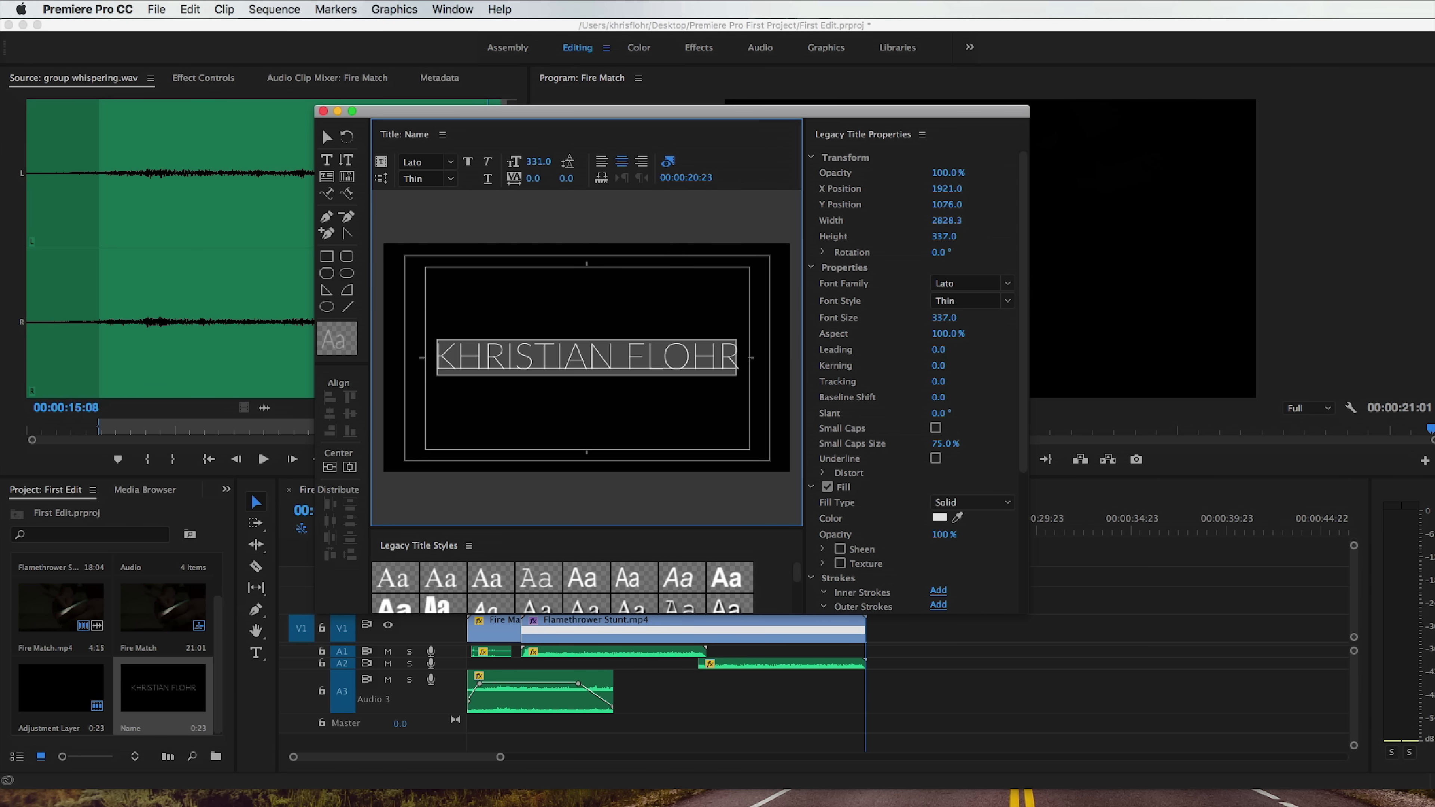
left_click_drag(538, 162, 530, 163)
Try 74% opacity on the title text and set its fill color to white.
mouse_move(949, 174)
left_mouse_down()
mouse_move(918, 173)
mouse_move(949, 173)
left_mouse_up()
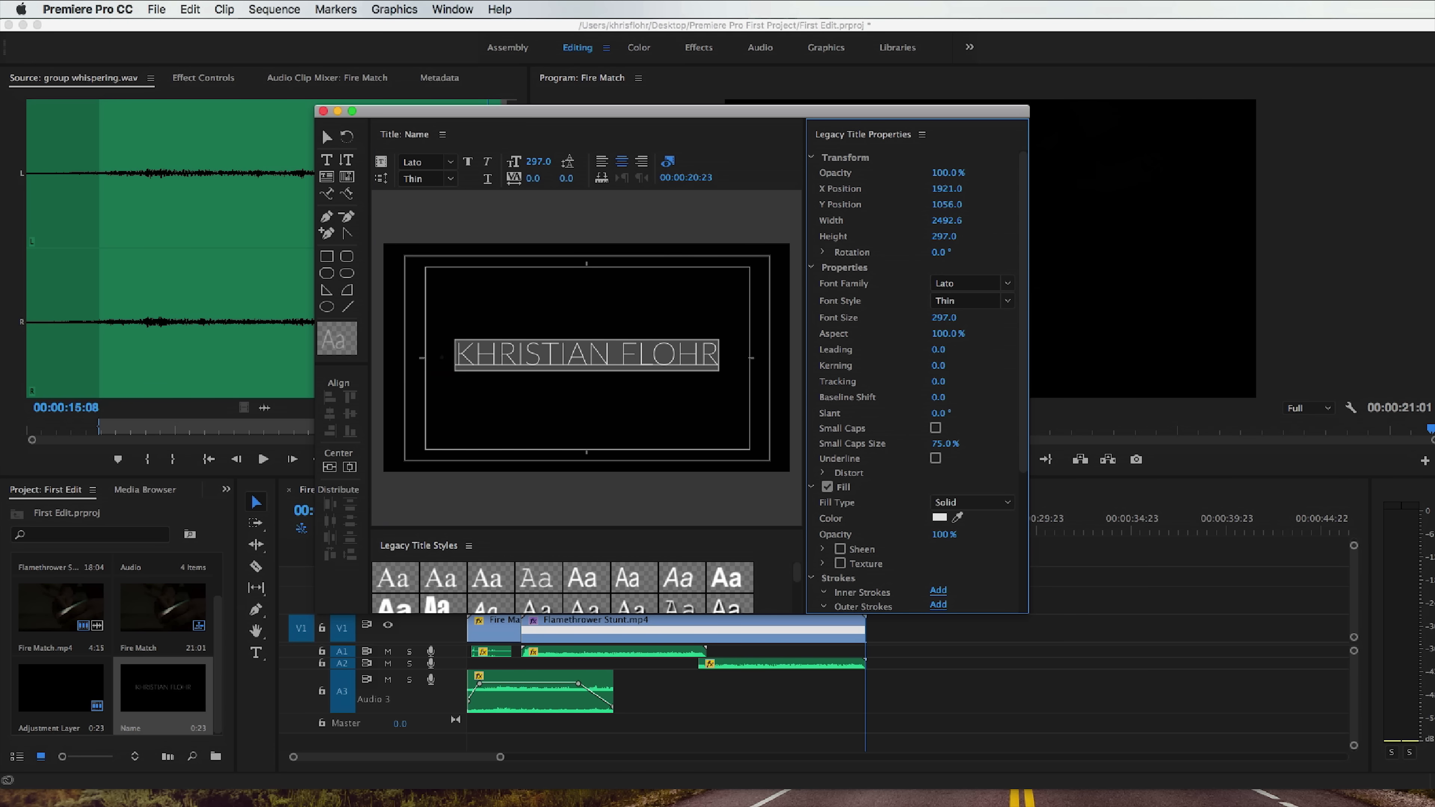
left_click(675, 349)
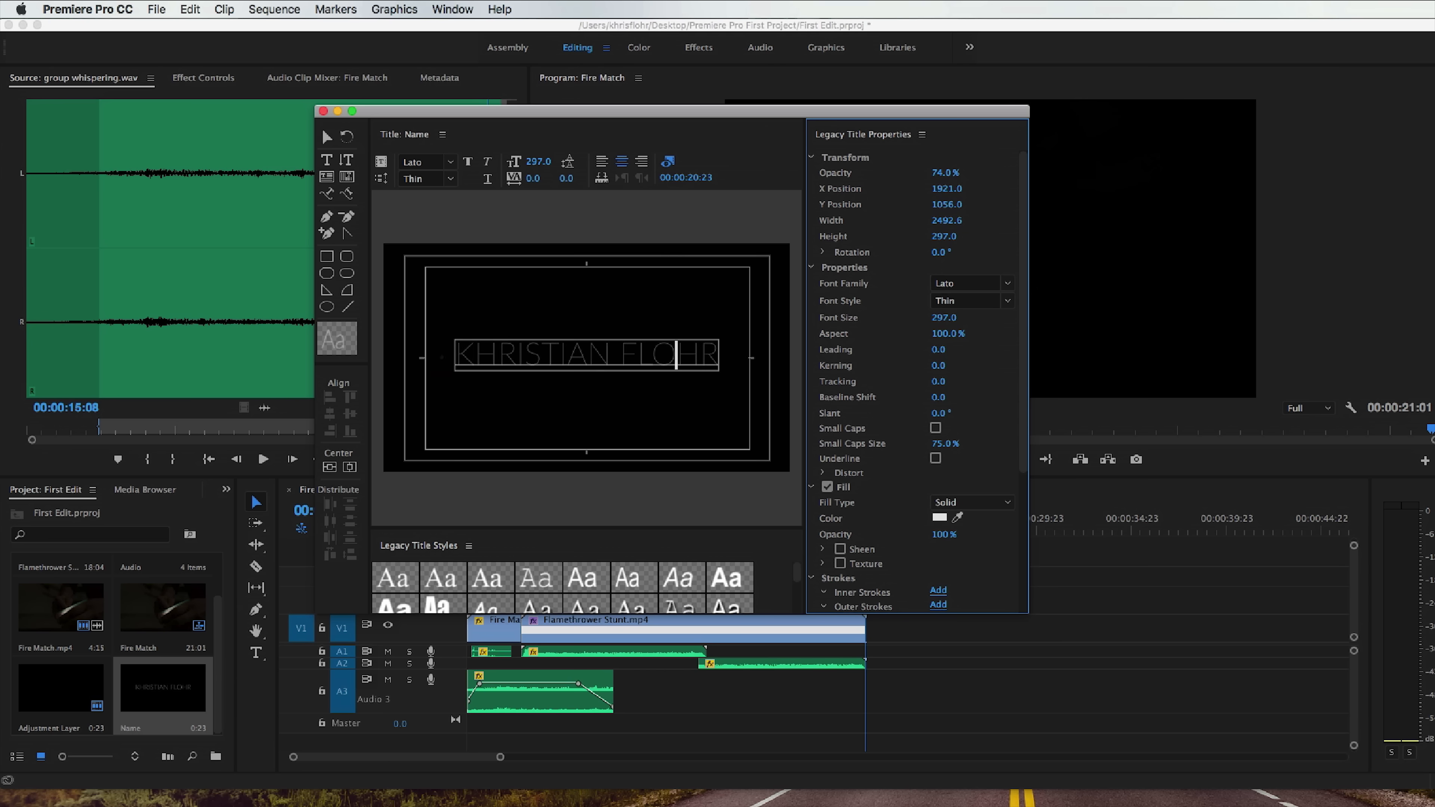
scroll(948, 409, "down", 3)
left_click(940, 406)
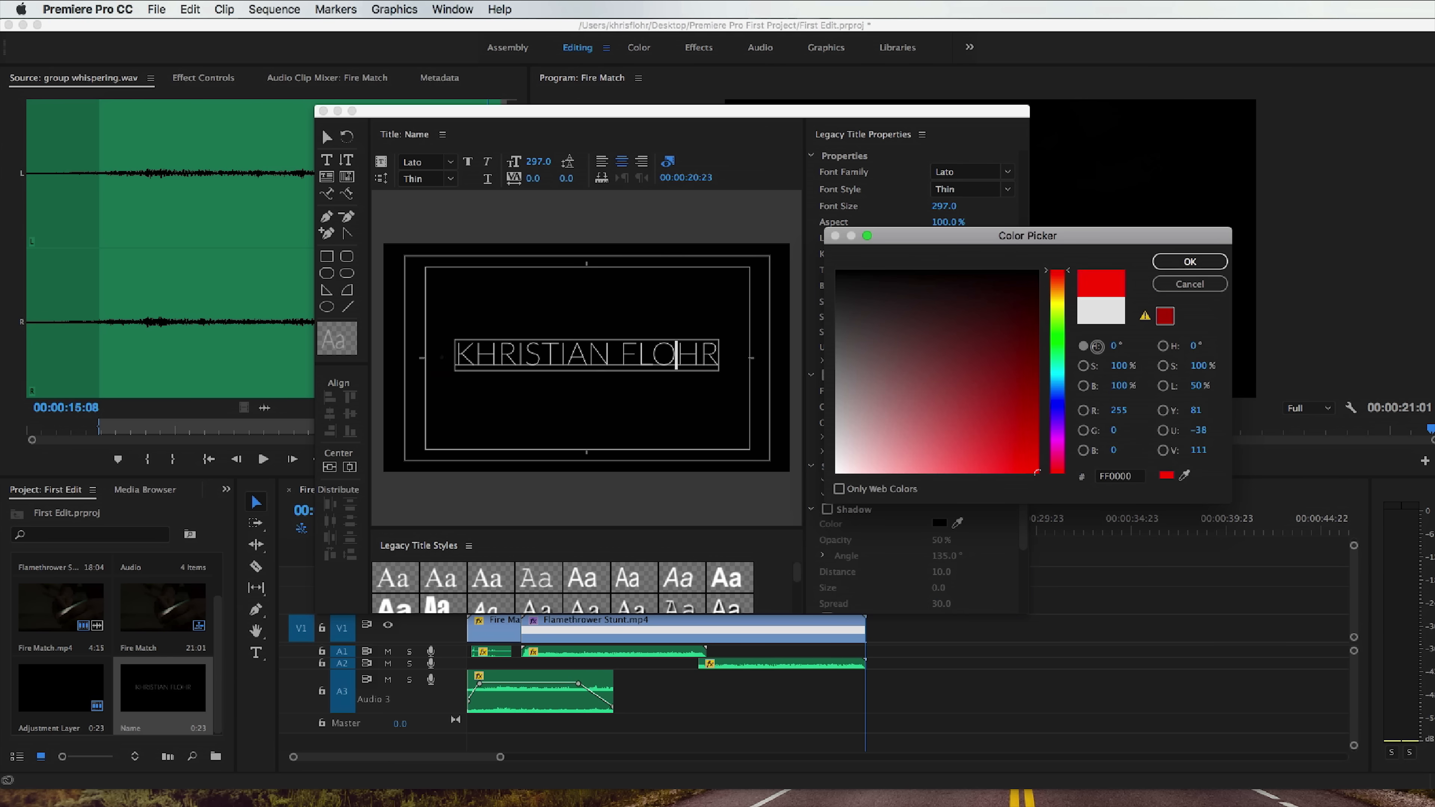
left_click(1190, 263)
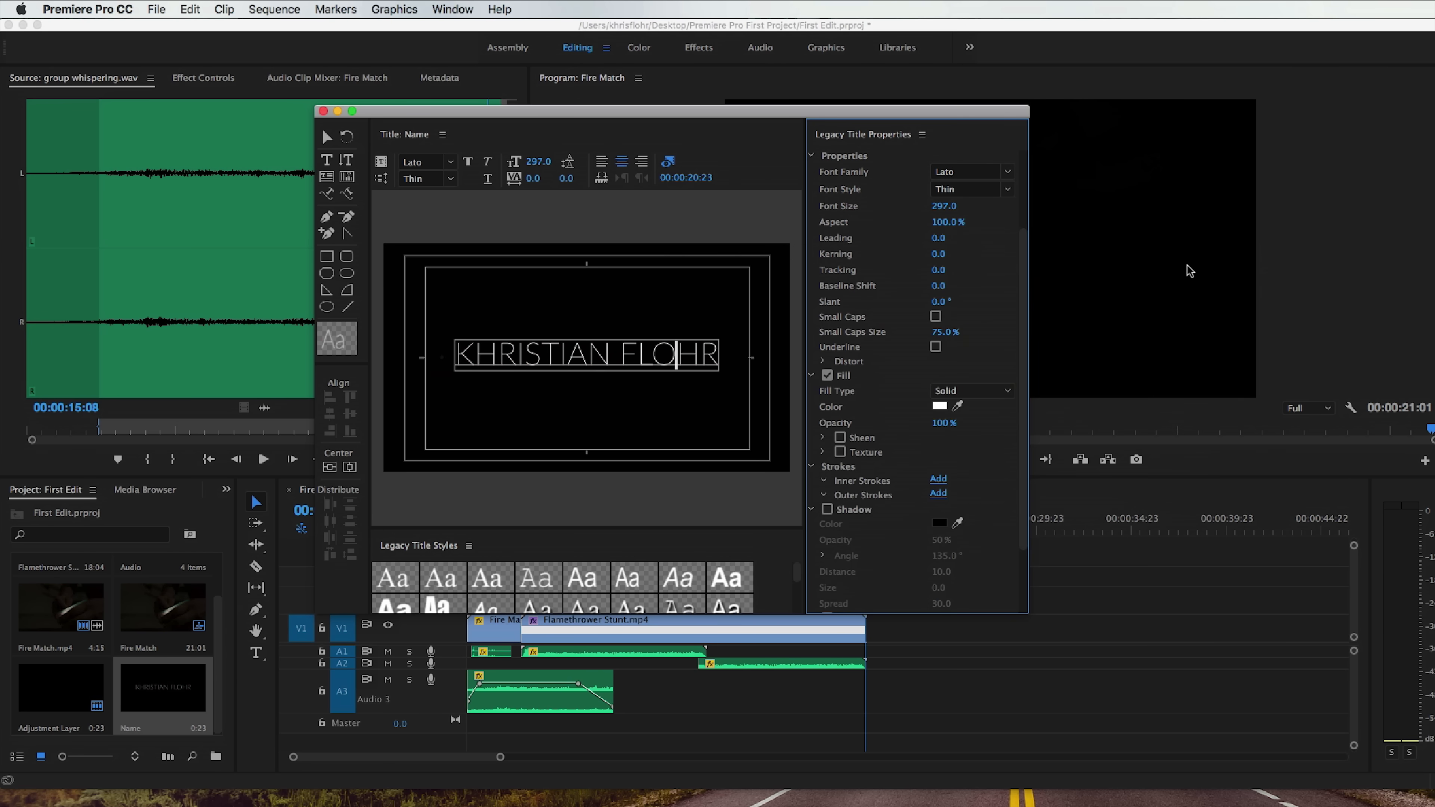
Turn on the title text's shadow and close the title editor.
left_click(828, 510)
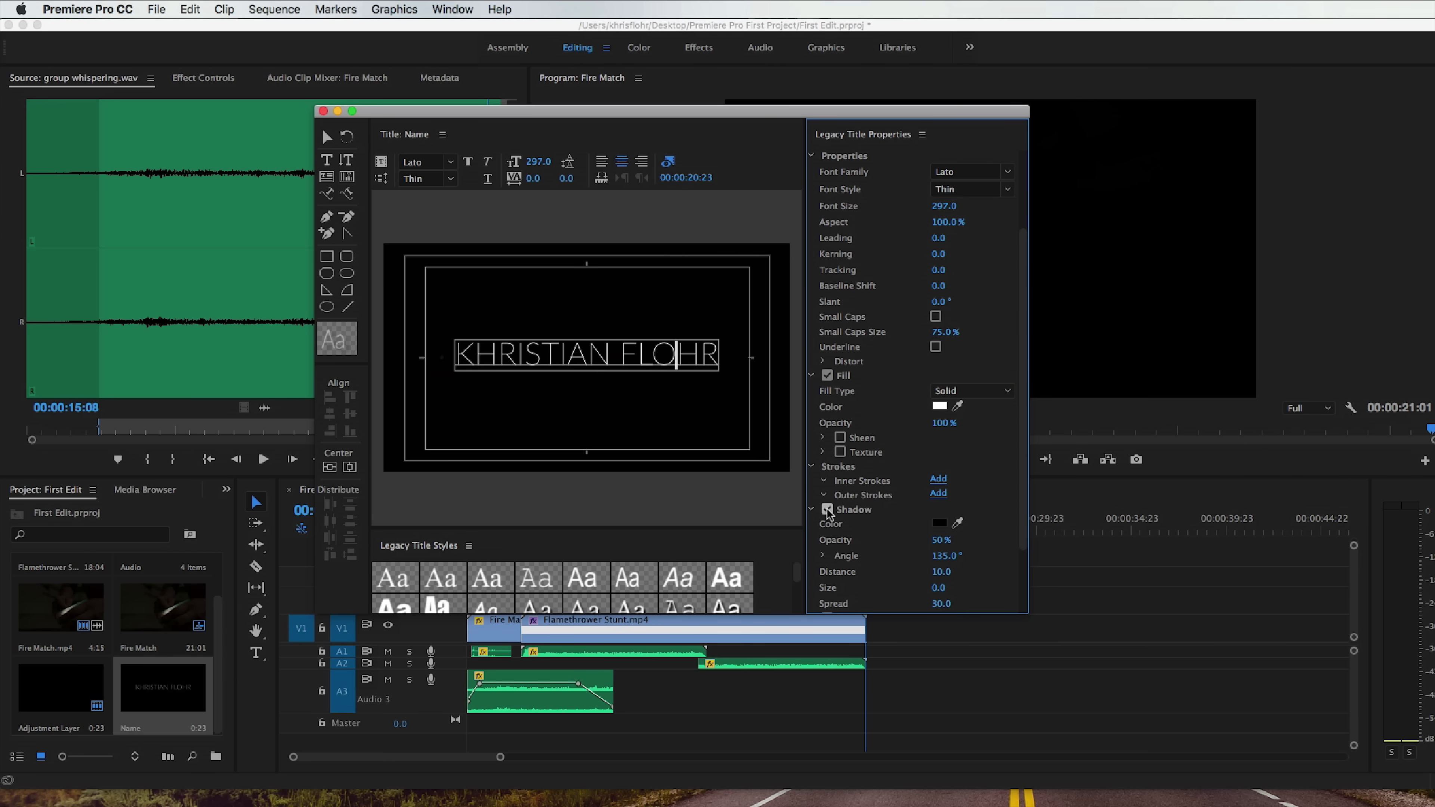
scroll(900, 505, "up", 4)
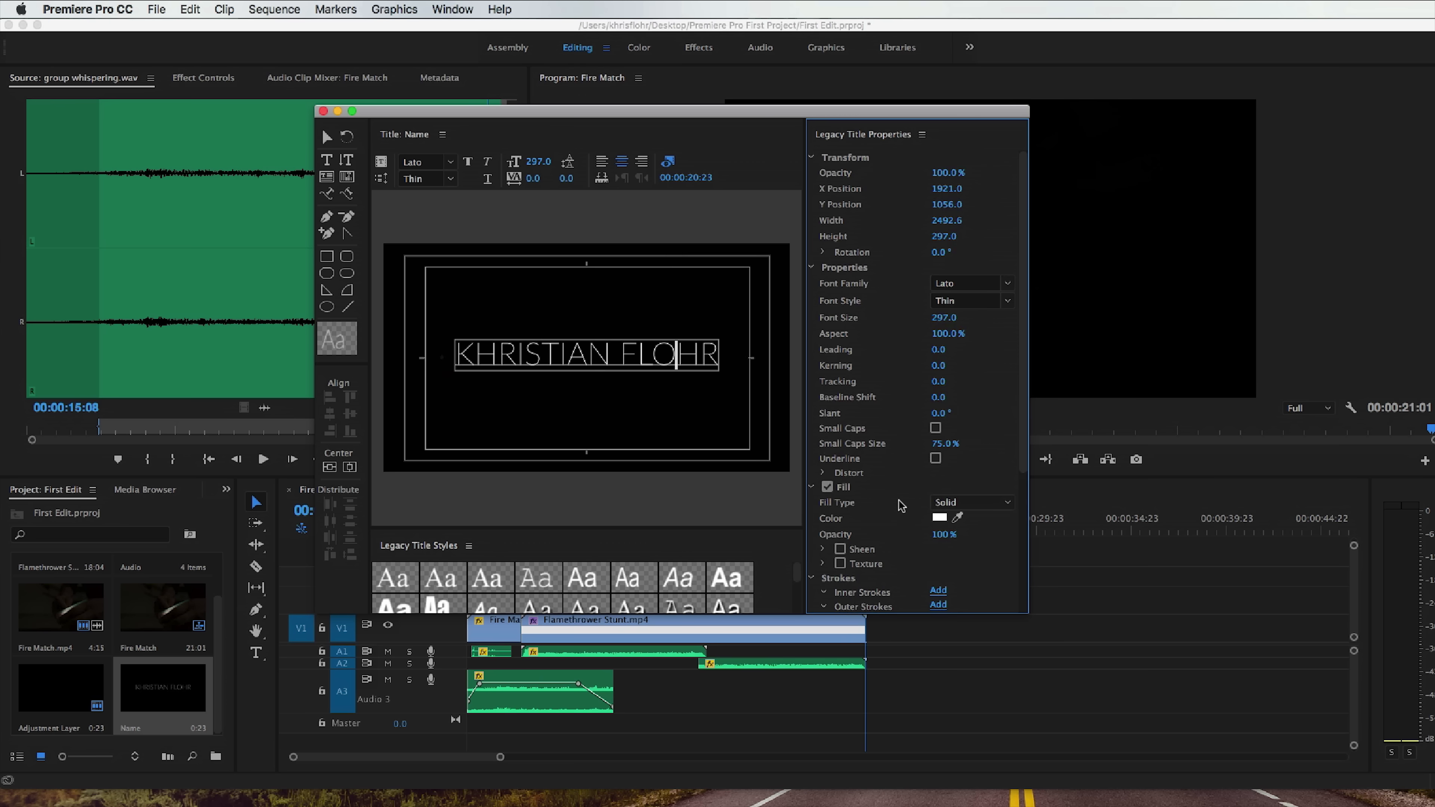
left_click(323, 112)
Place the Name title on V1 directly after Flamethrower Stunt.mp4, extend it to 00:00:23:03, and preview it.
left_click_drag(179, 699, 875, 633)
left_click_drag(884, 631, 905, 631)
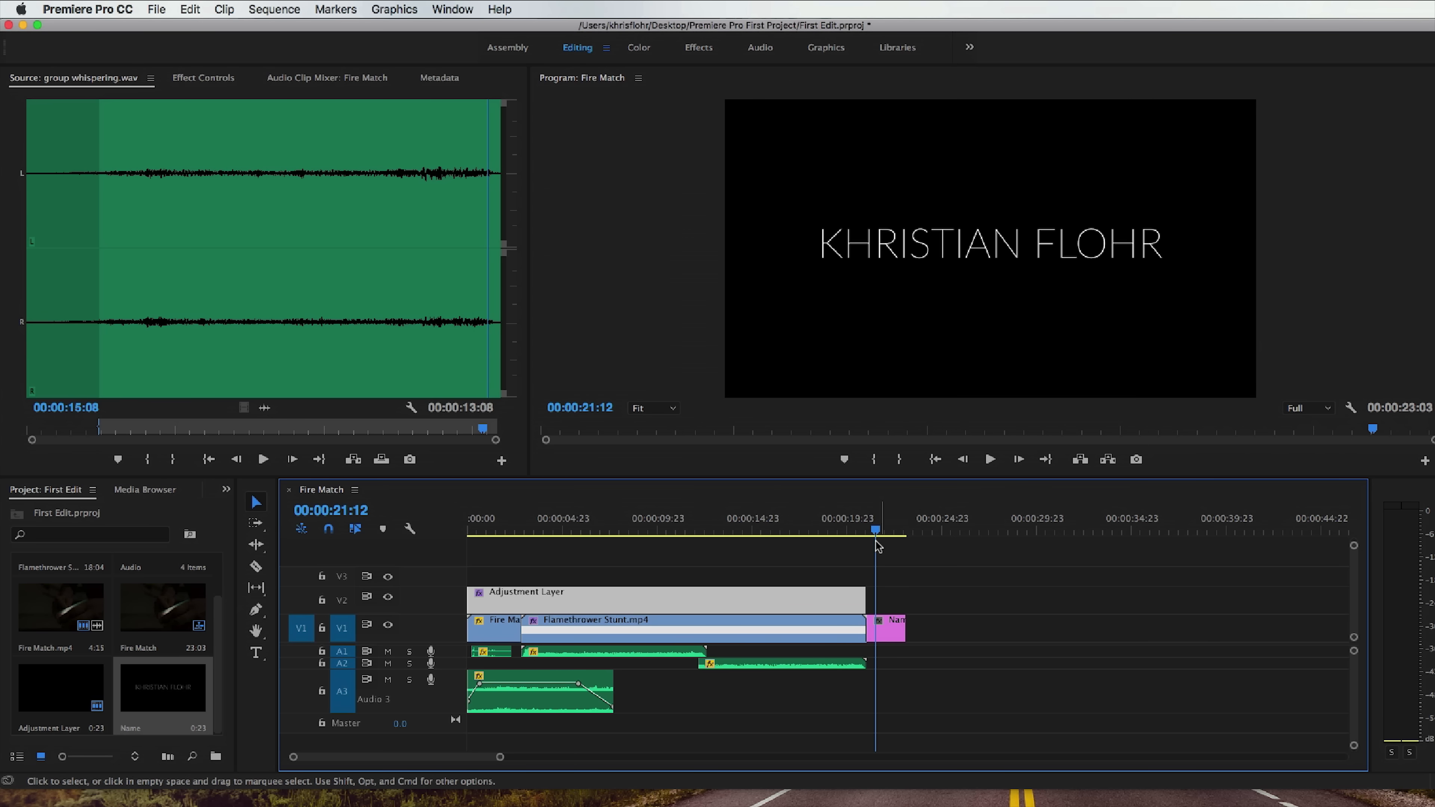
left_click(863, 529)
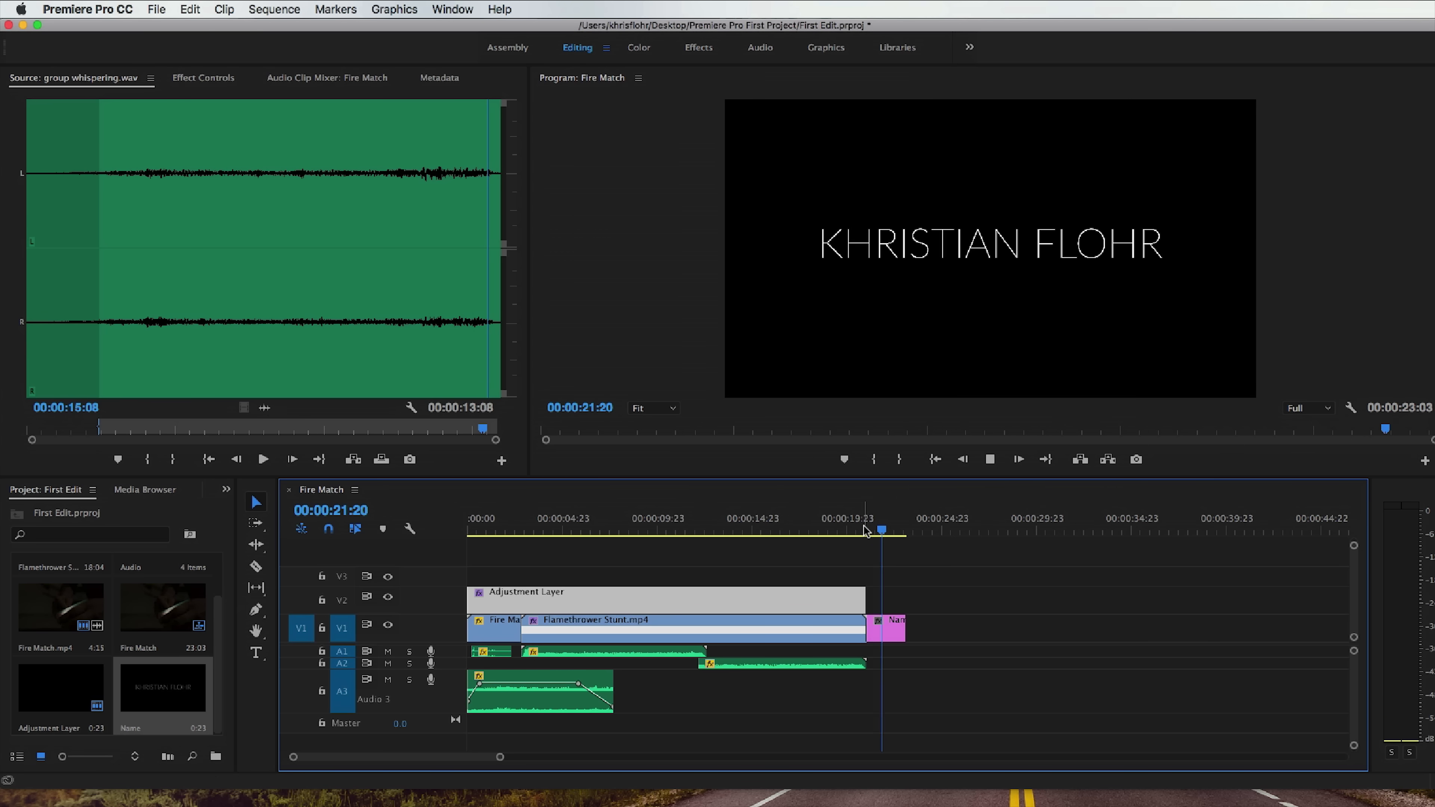
key("Up")
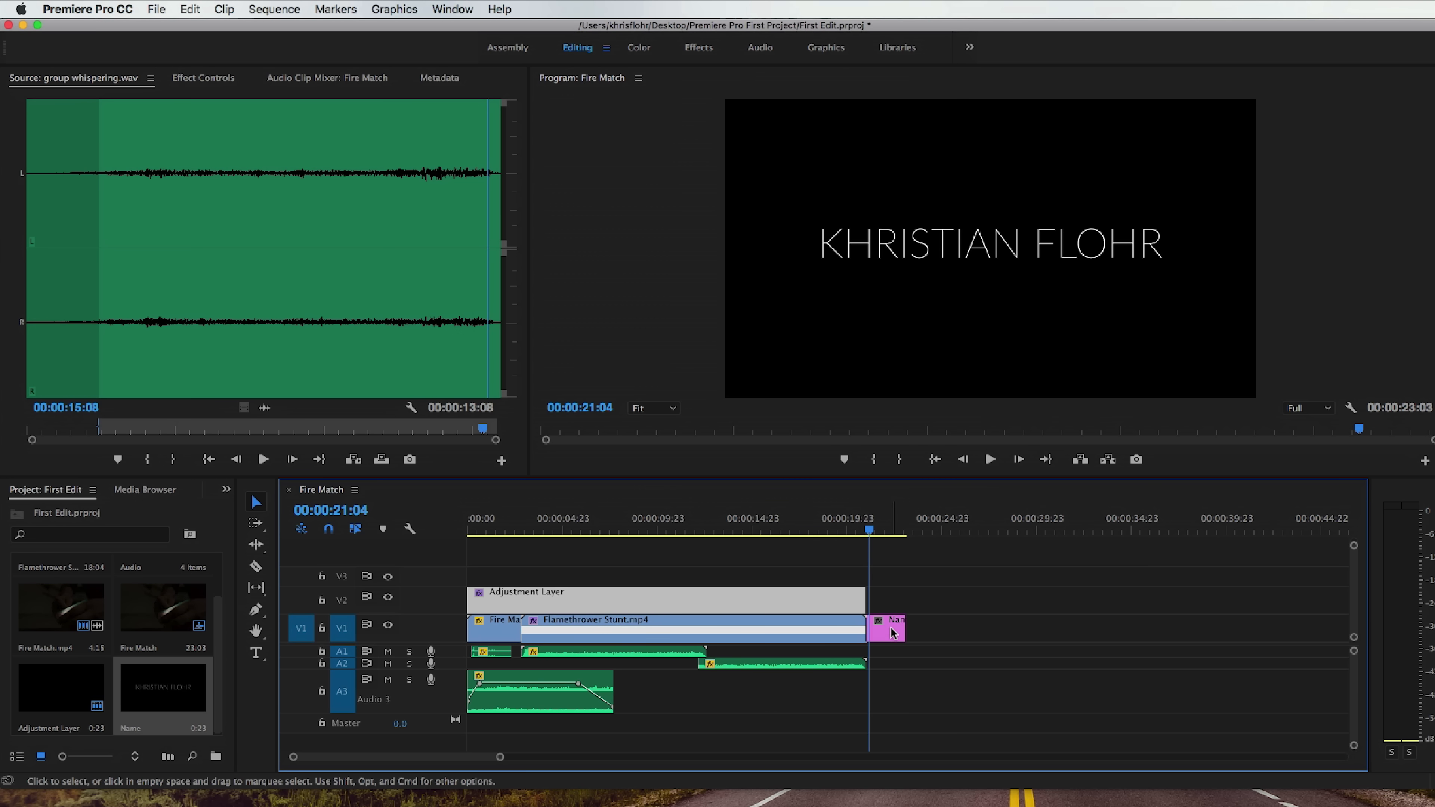
Select the Name title, show its effect controls, and preview the transition into it from 00:00:20:05.
left_click(894, 632)
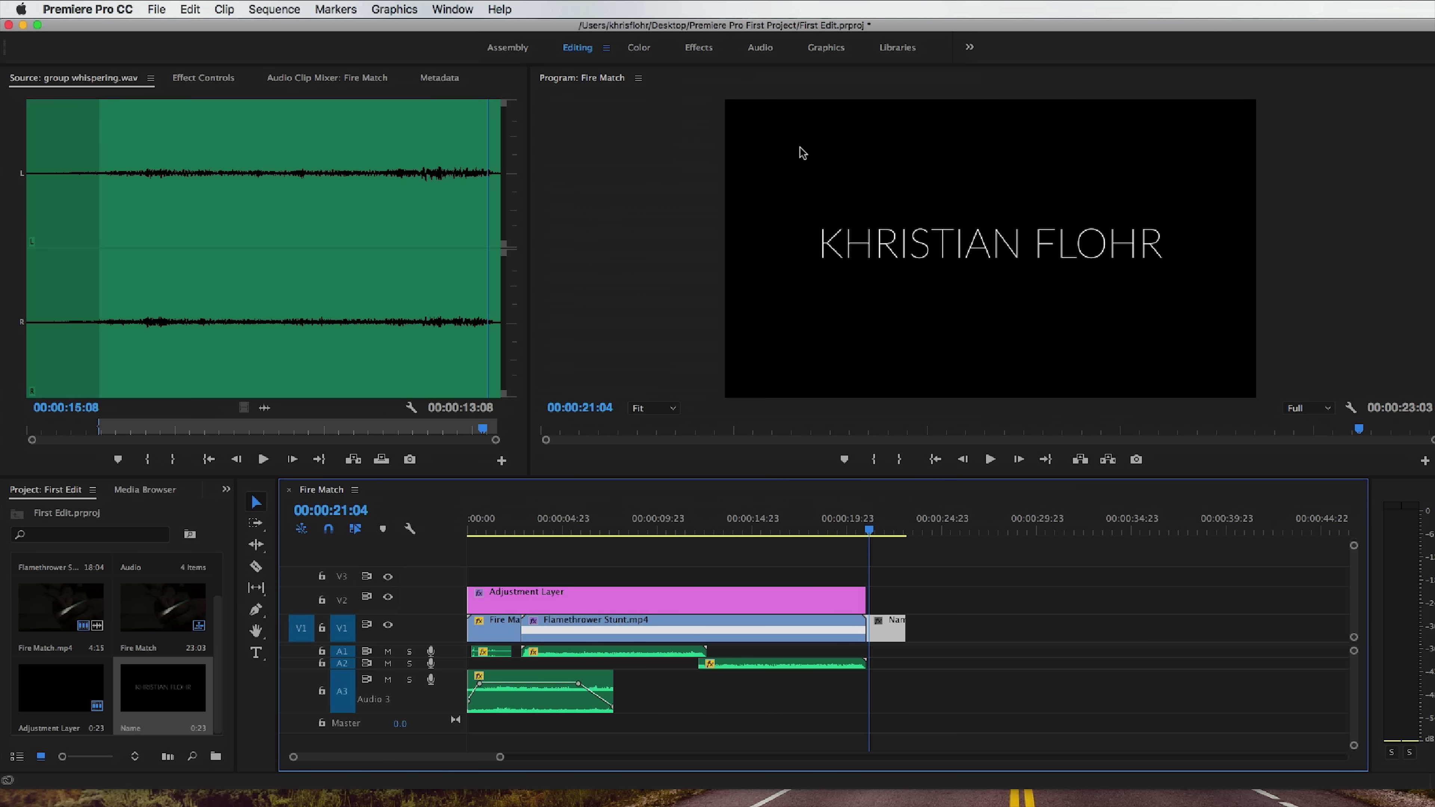
left_click(201, 79)
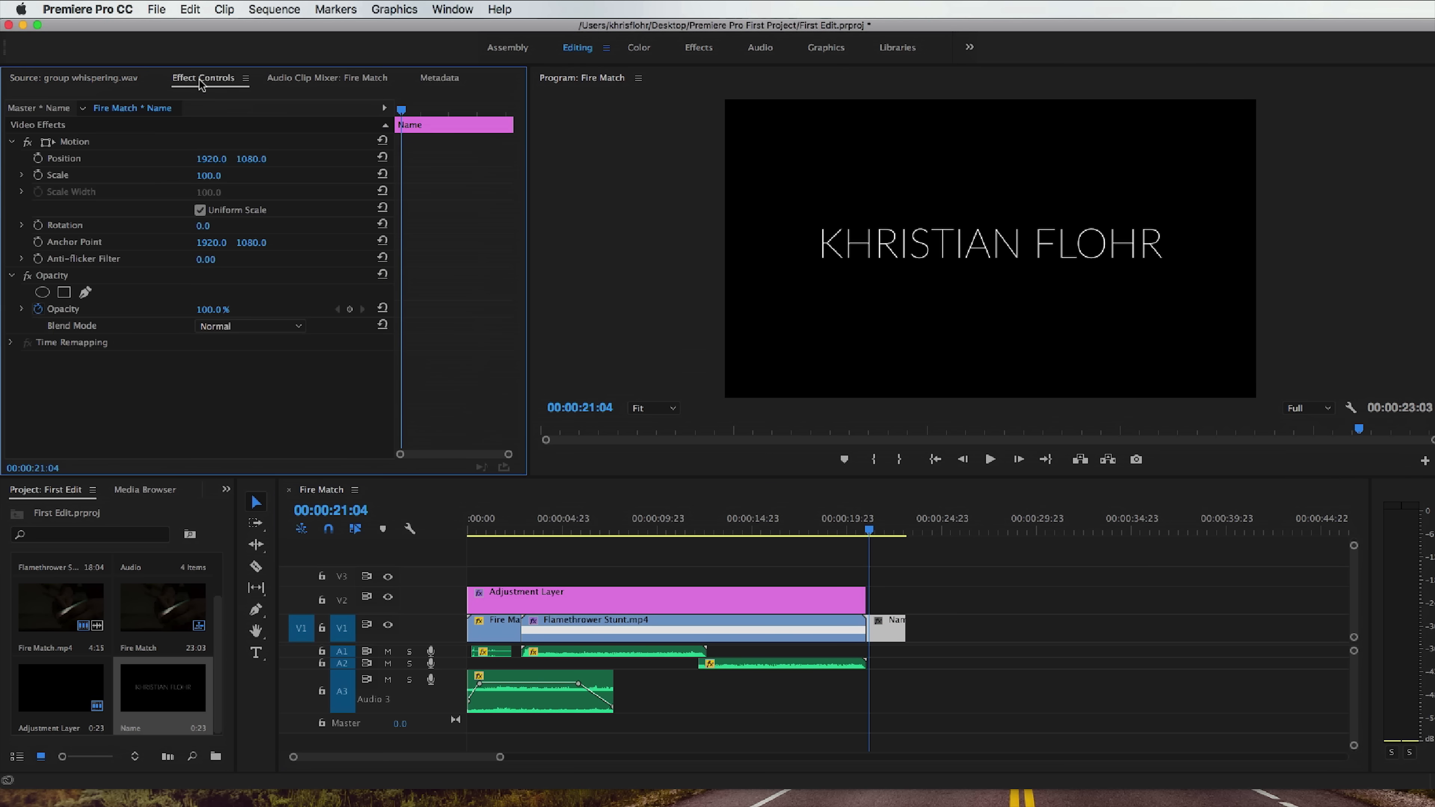
left_click(852, 529)
key("space")
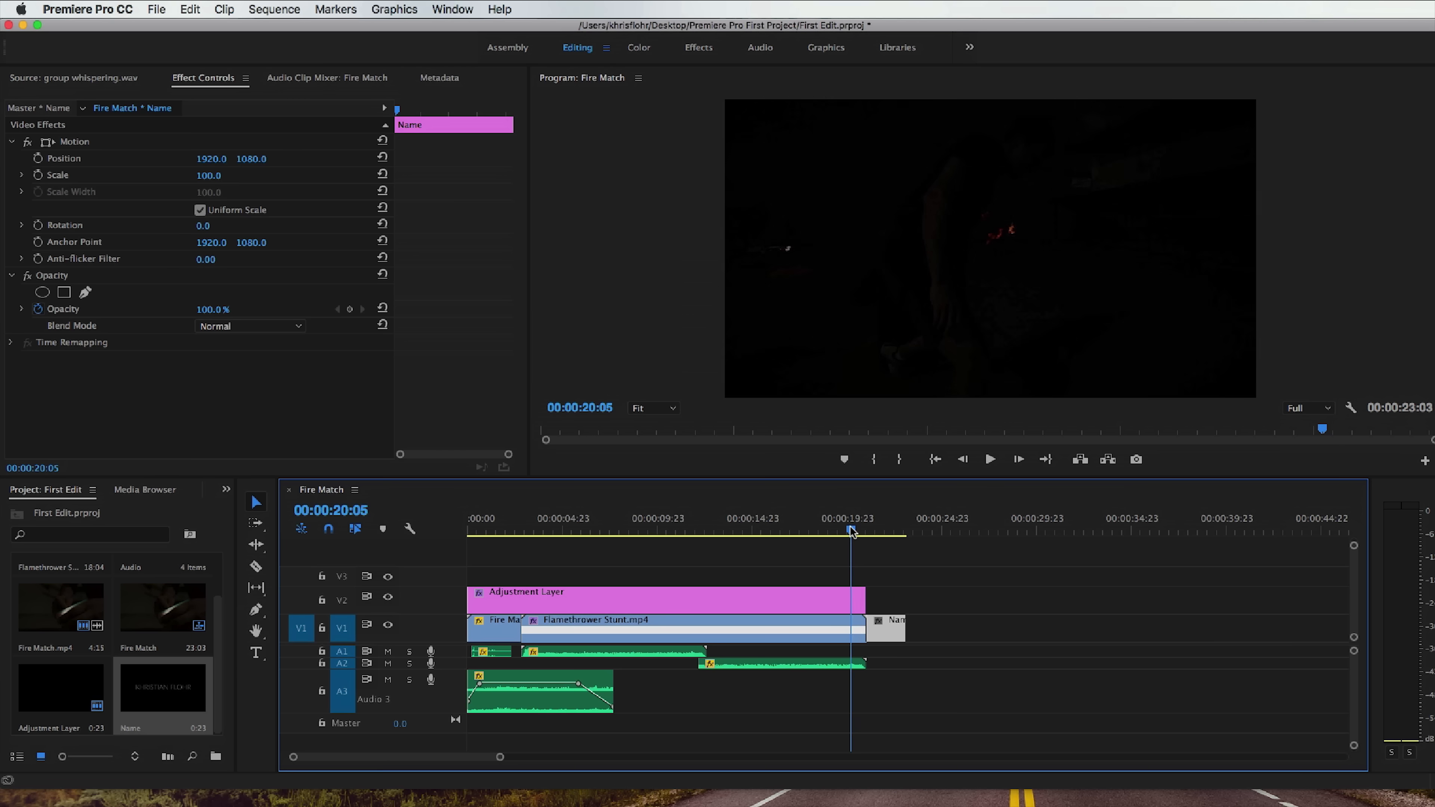
key("space")
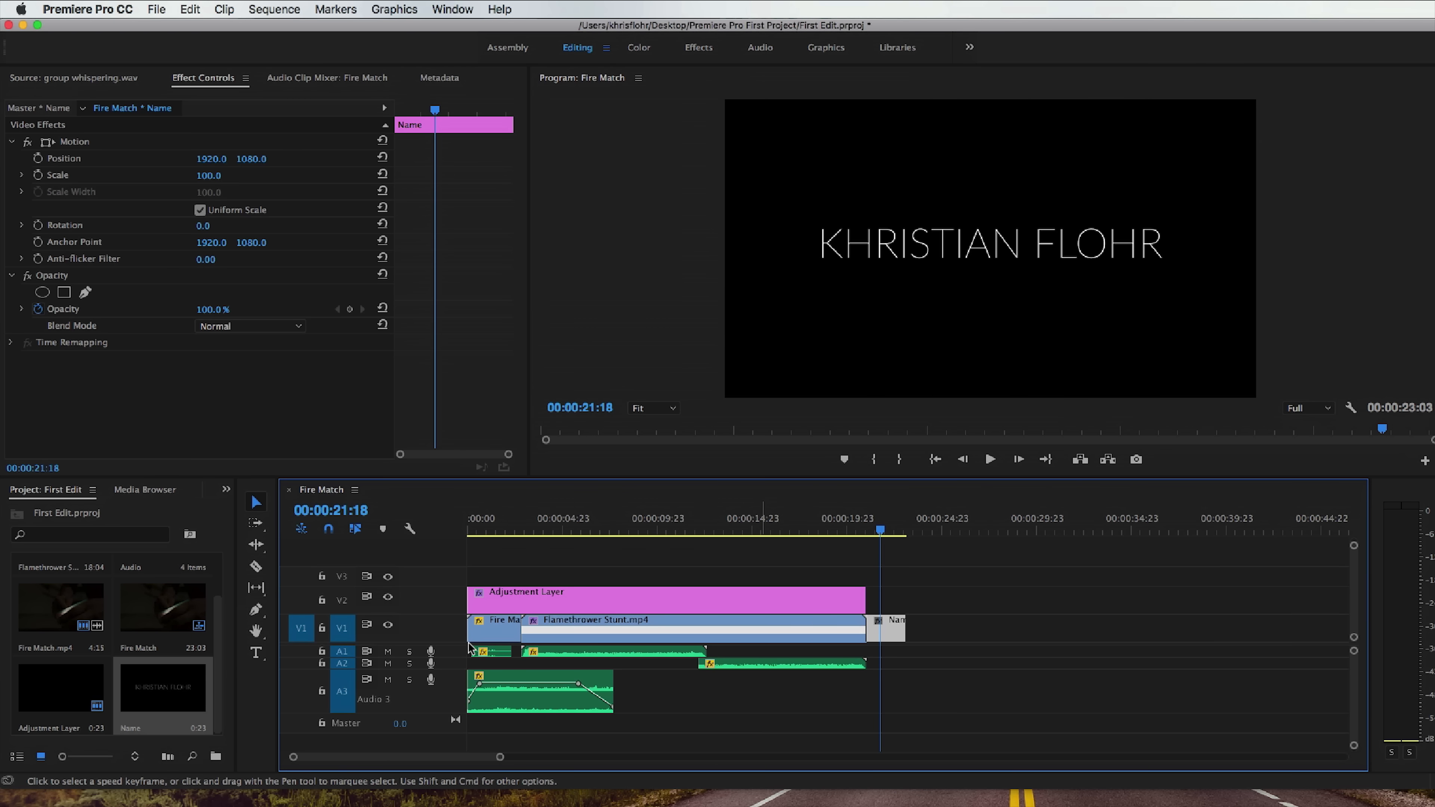
Fade in the Name title on V1 with two opacity keyframes near its beginning, lowering the first to 0%.
double_click(444, 630)
scroll(445, 629, "up", 2)
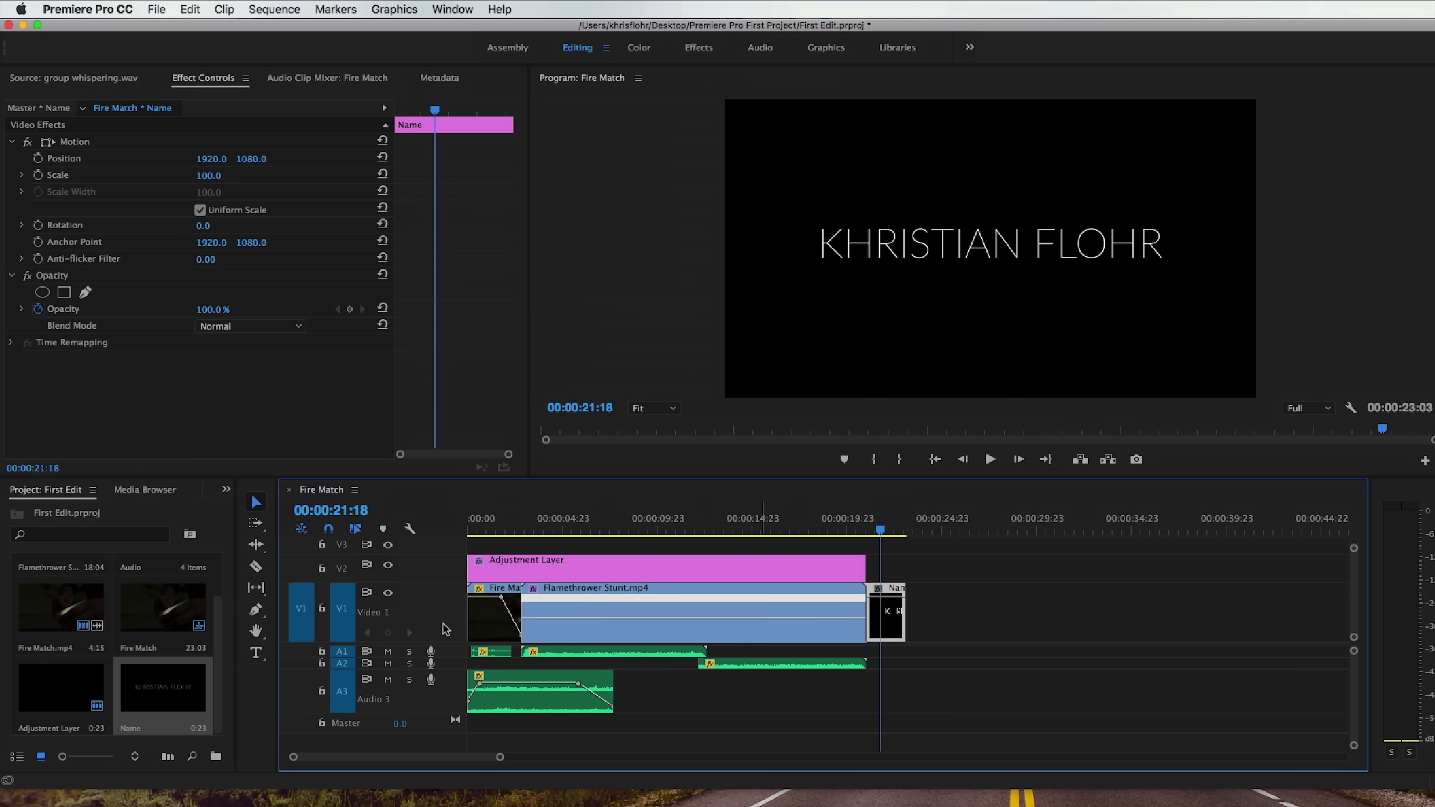
left_click_drag(500, 756, 451, 759)
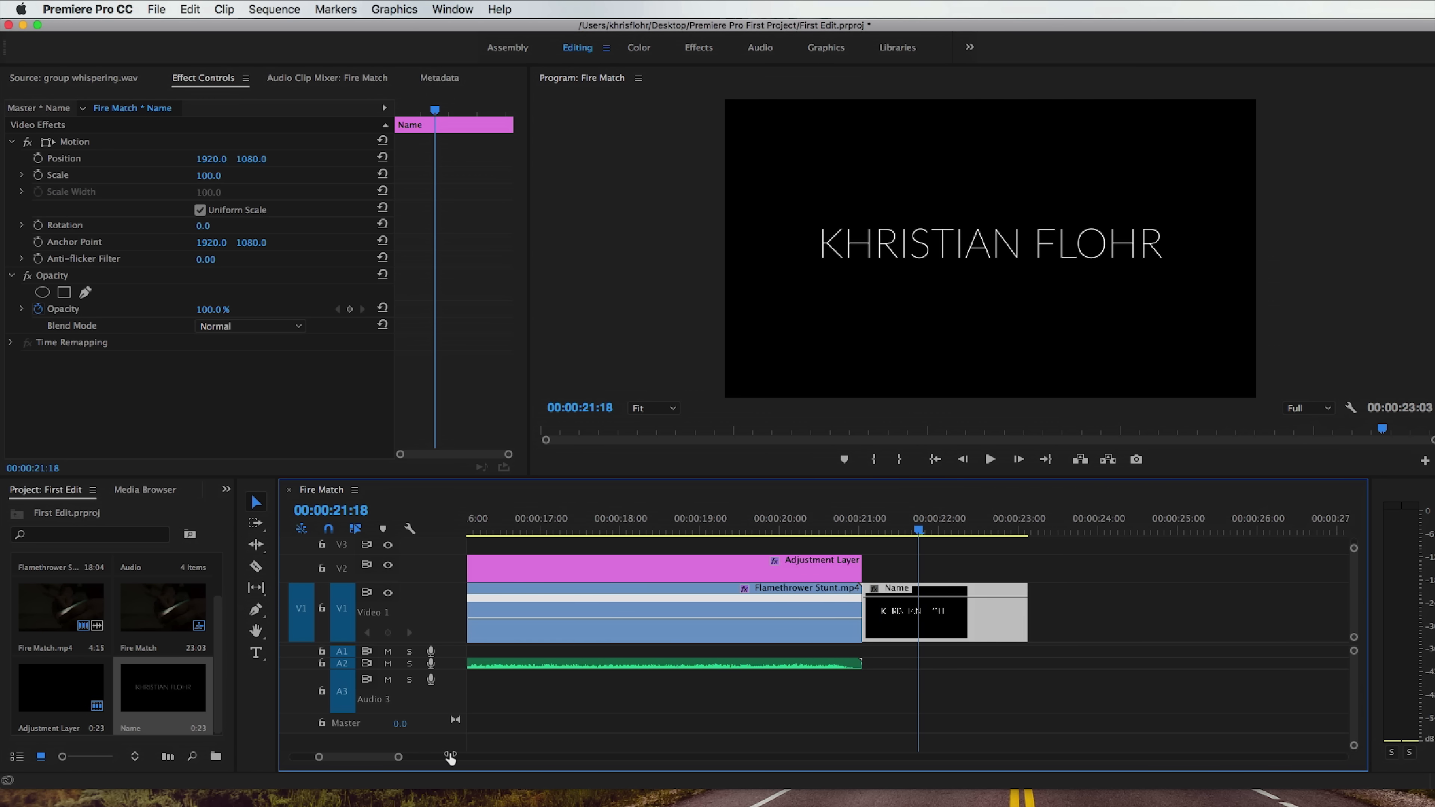
left_click(887, 596, "super")
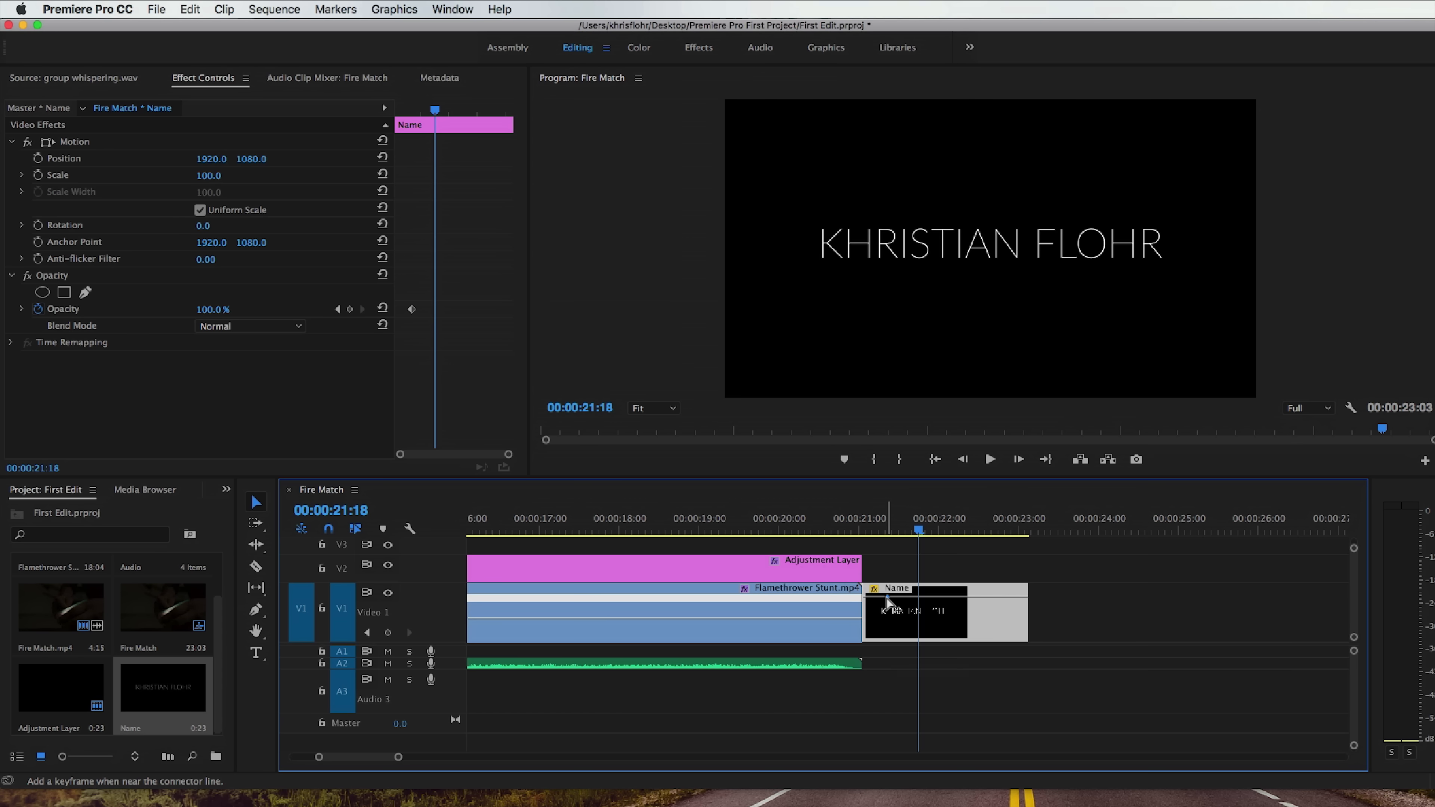
left_click(873, 597, "super")
left_click_drag(873, 597, 870, 607)
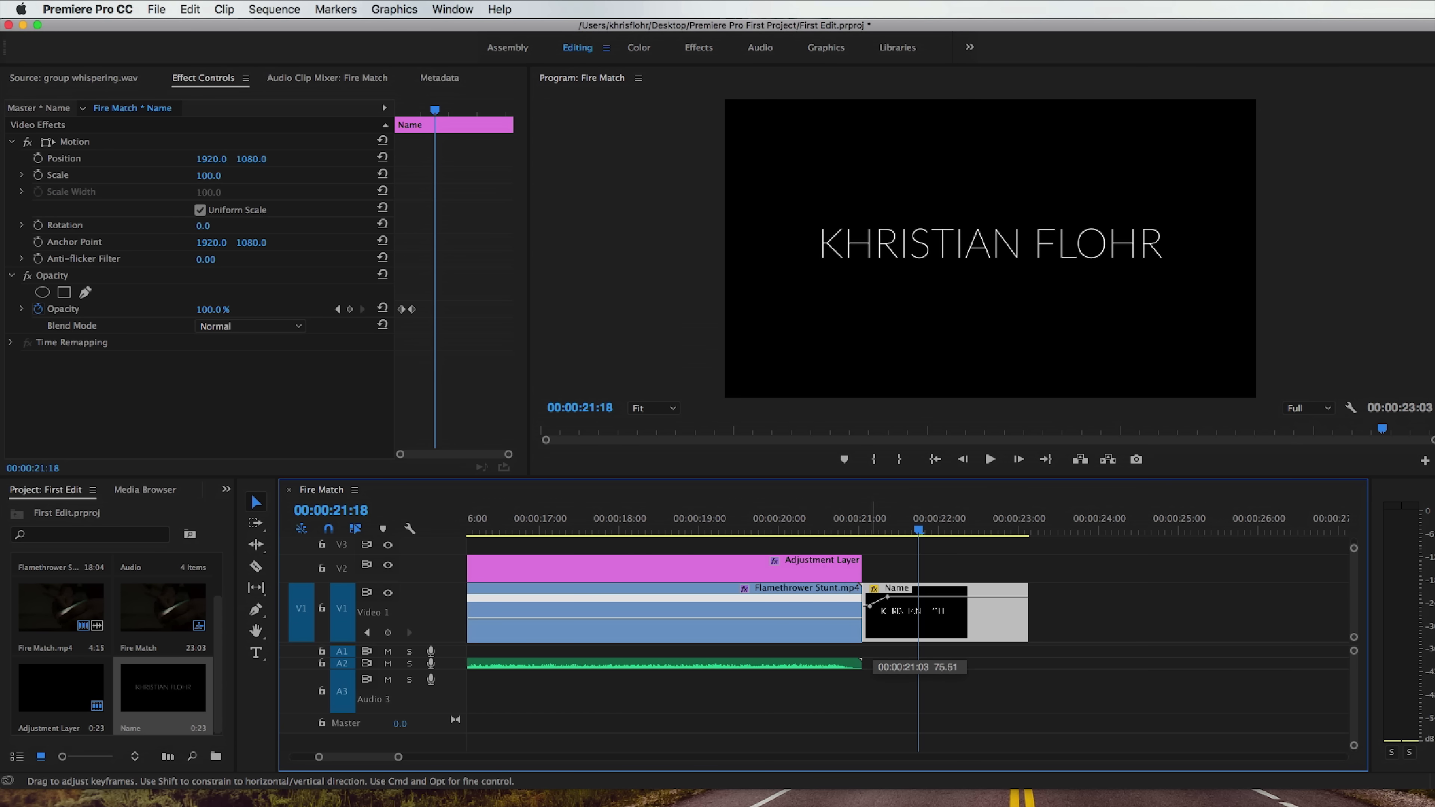
mouse_move(865, 528)
left_mouse_down()
mouse_move(1033, 534)
mouse_move(866, 534)
left_mouse_up()
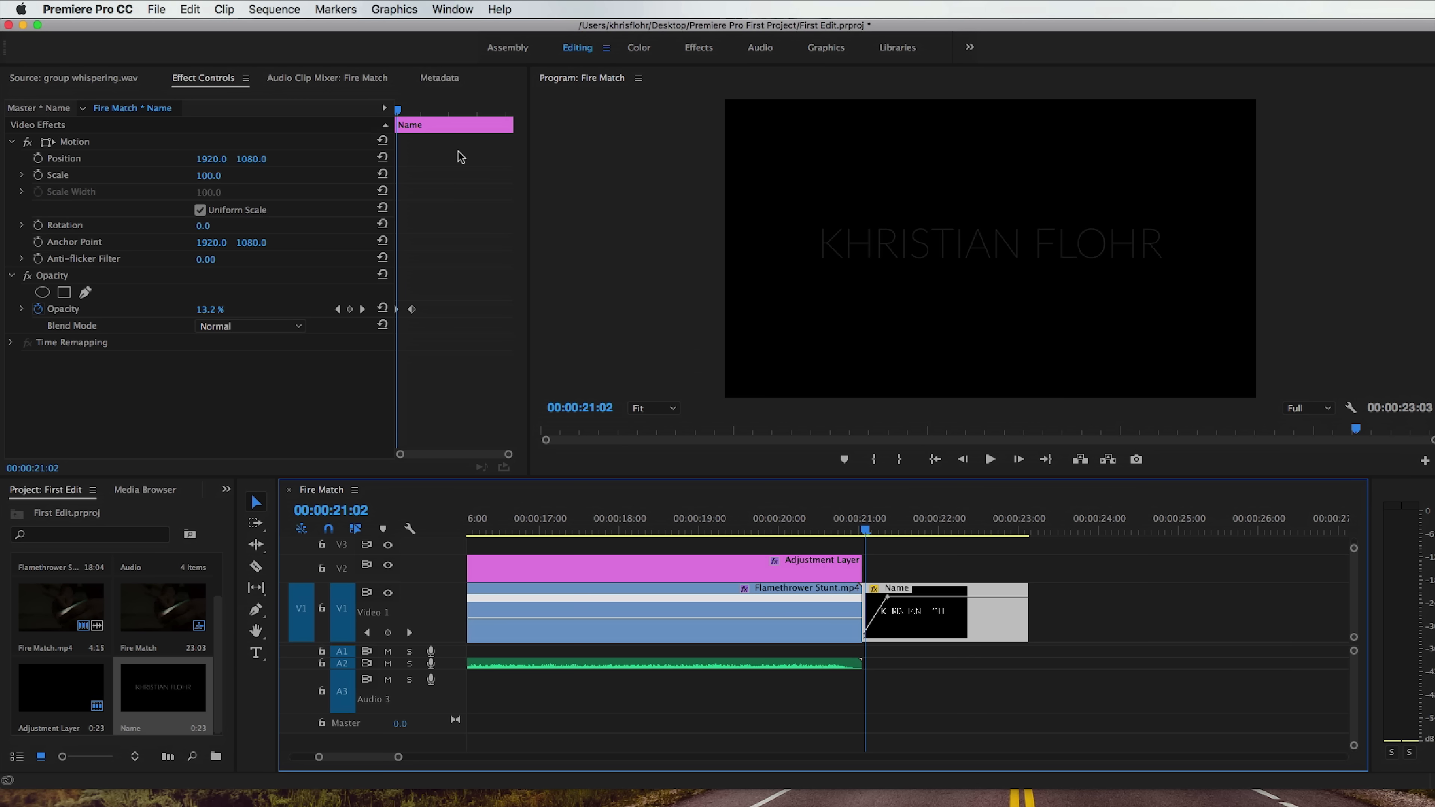
Set the Name title's scale to 78 and start scale keyframing at 00:00:21:01.
left_click(908, 531)
left_click_drag(203, 181, 191, 181)
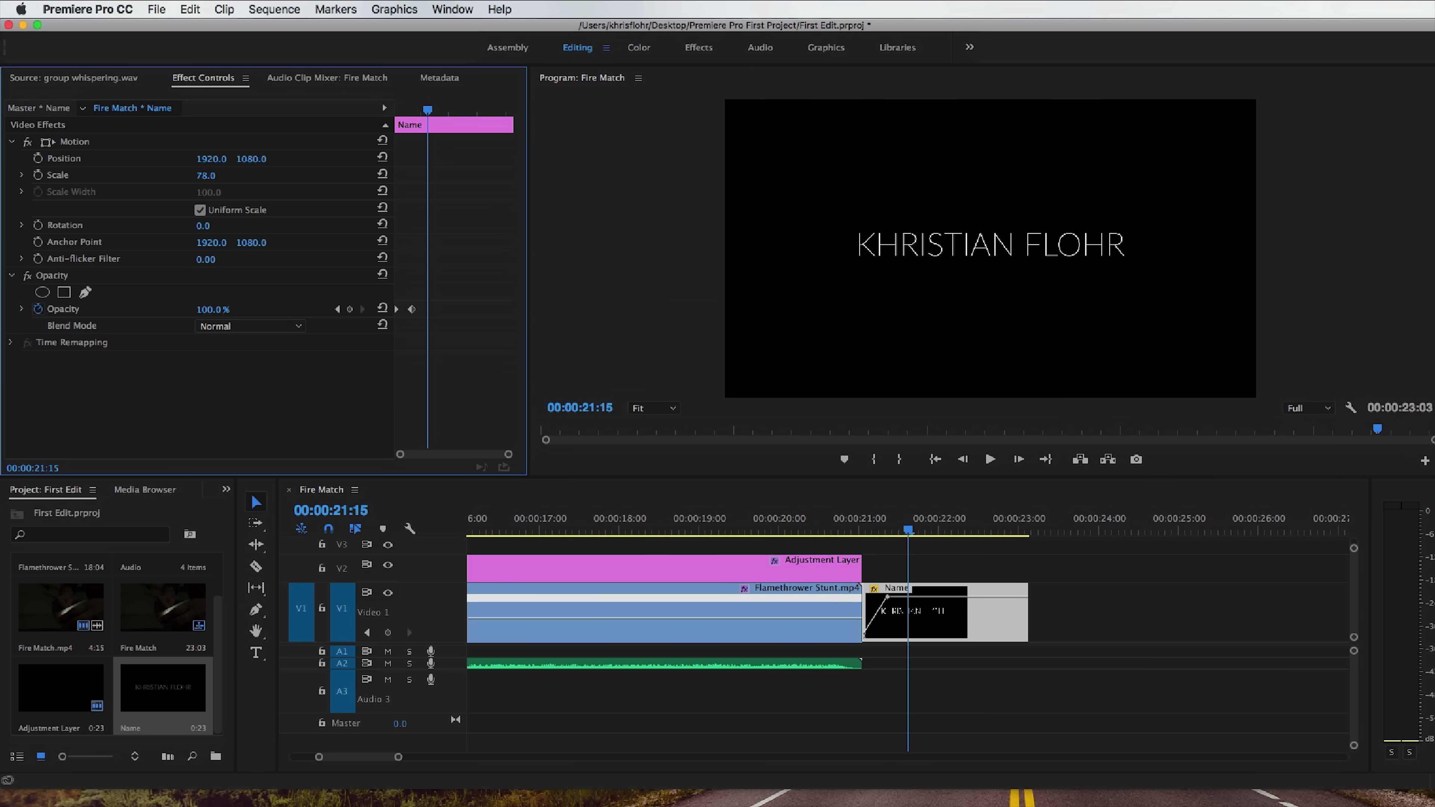
left_click_drag(418, 111, 390, 118)
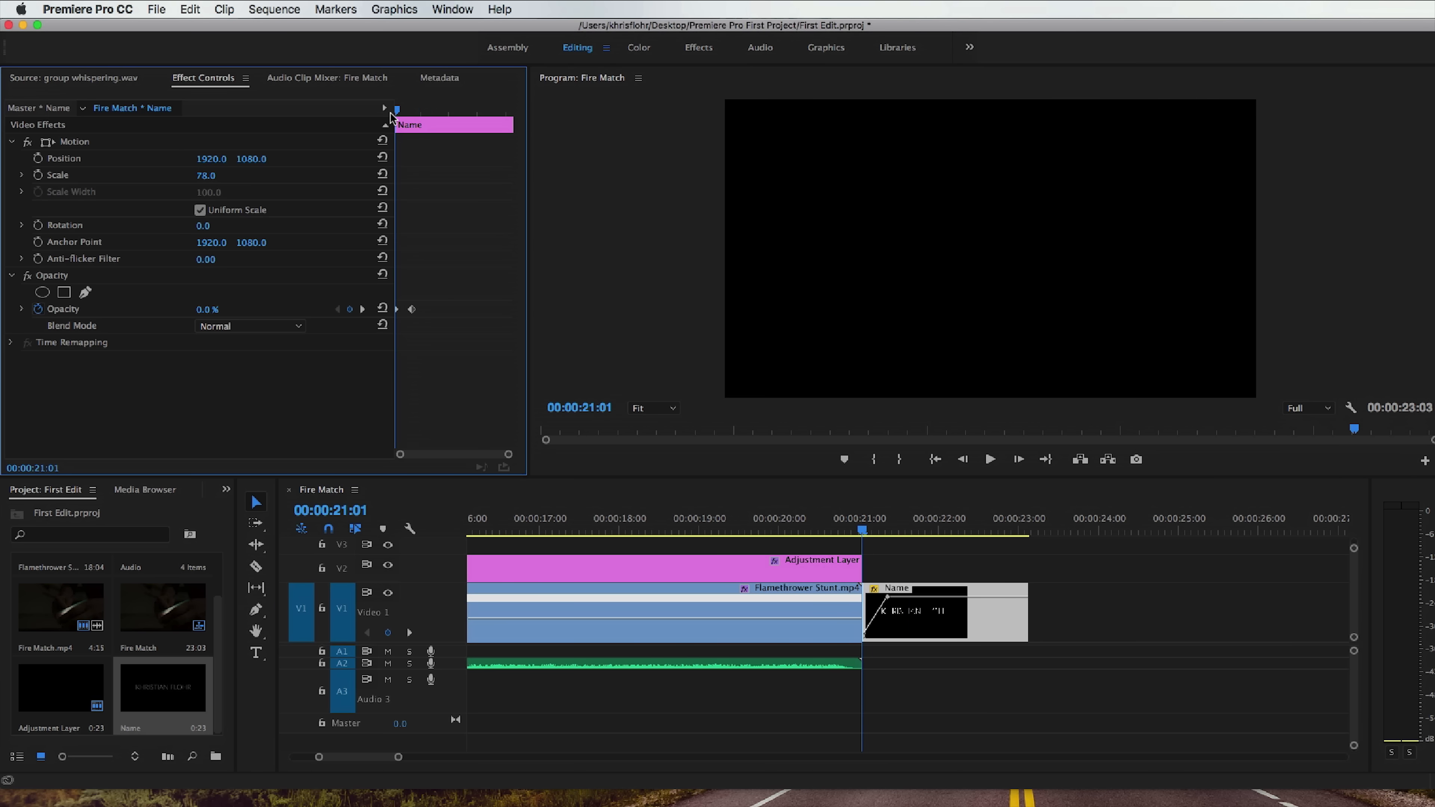
left_click(38, 176)
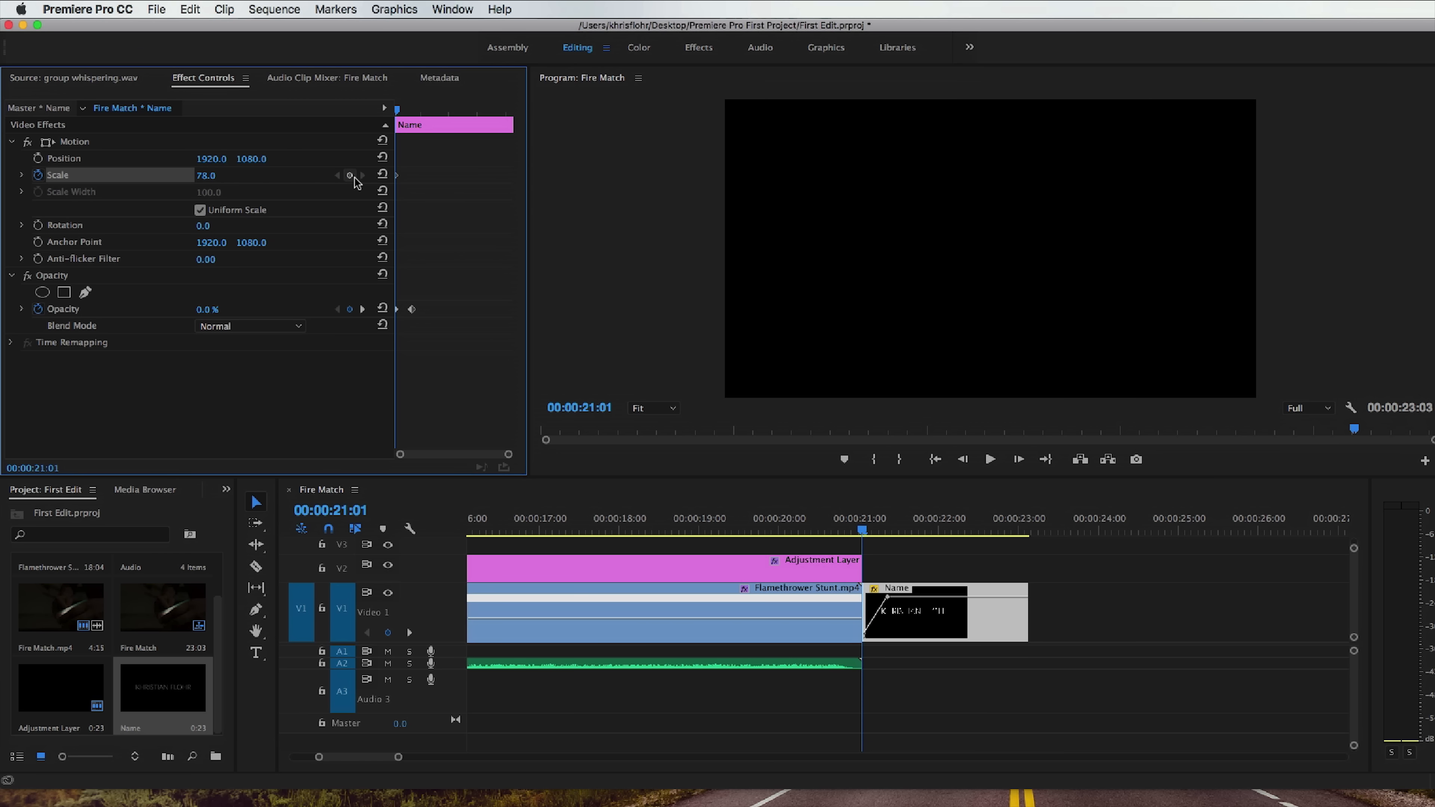
Add a scale keyframe of 80 to the Name title at 00:00:23:02 and return to the title's start.
left_click_drag(400, 111, 510, 117)
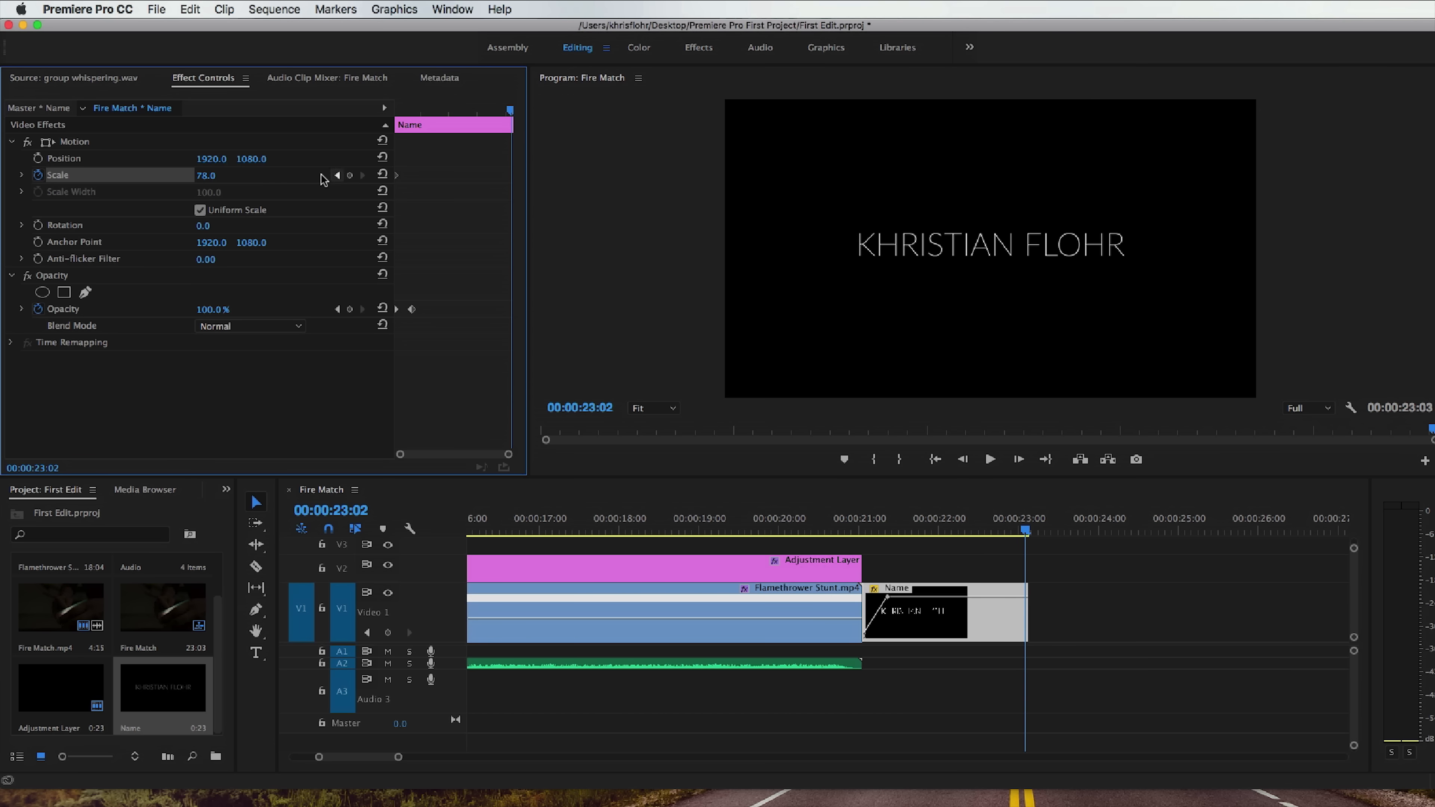
left_click(205, 175)
type("80")
key("Return")
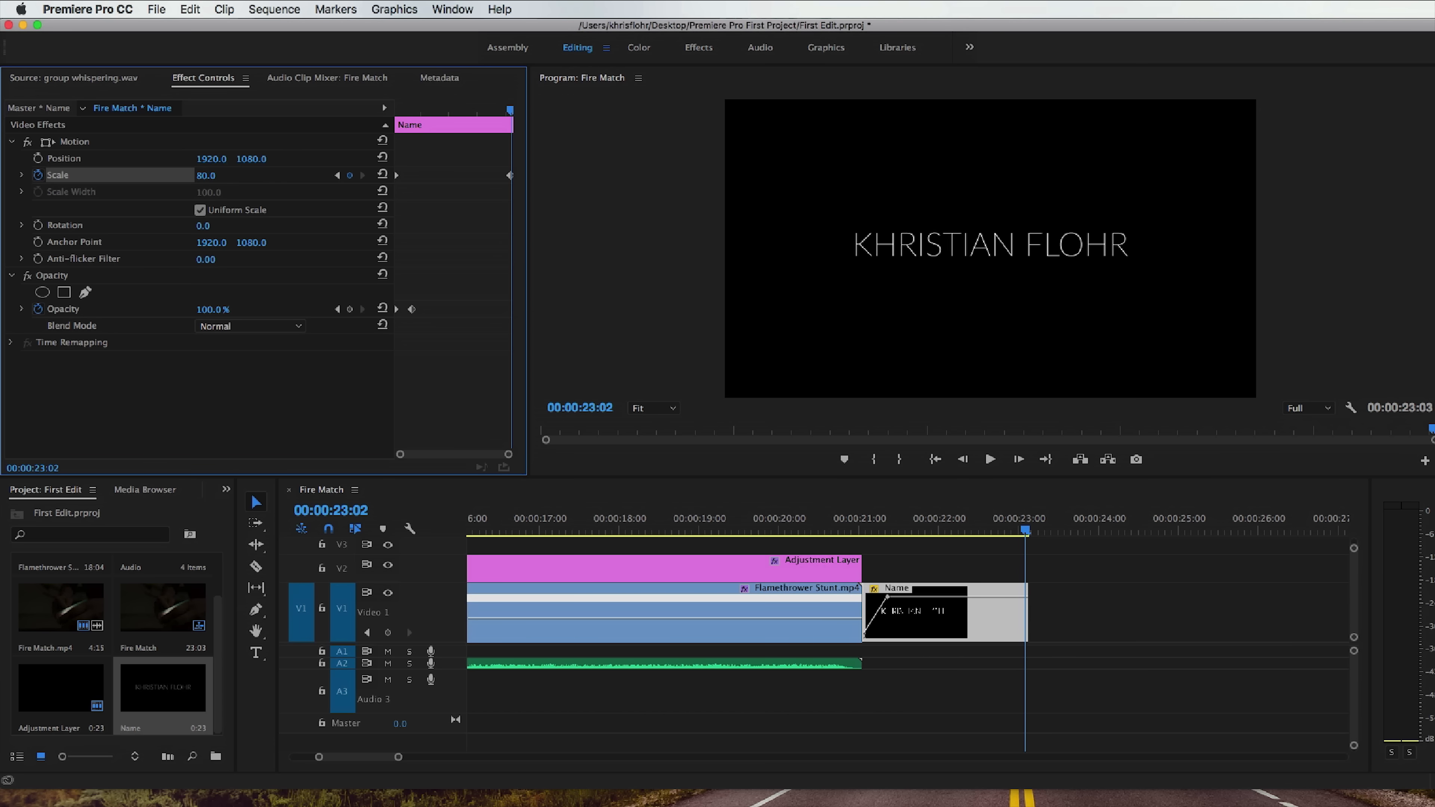
left_click_drag(404, 110, 395, 111)
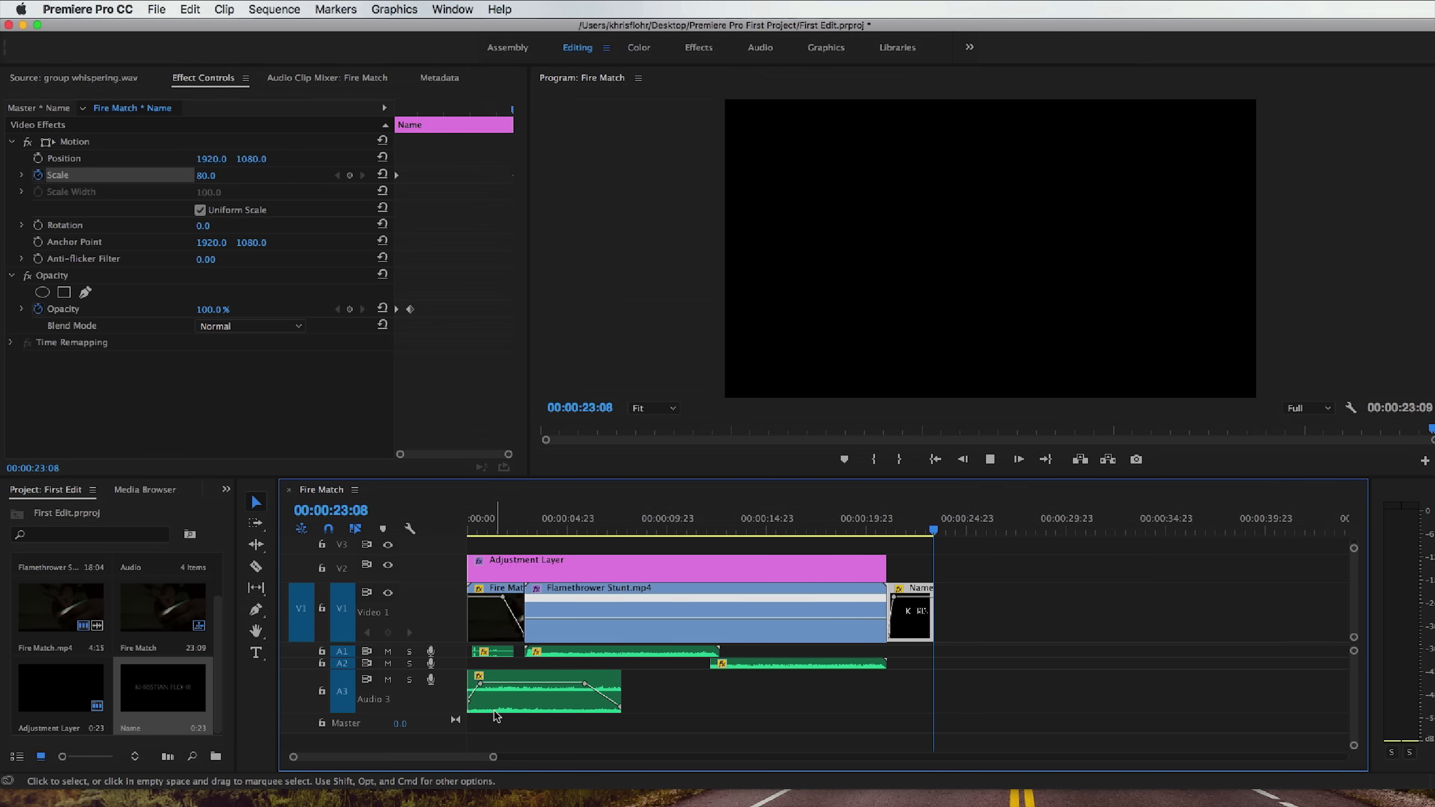
Return to the sequence start and collapse the V1, V2 and A3 tracks.
key("Home")
double_click(419, 637)
double_click(436, 699)
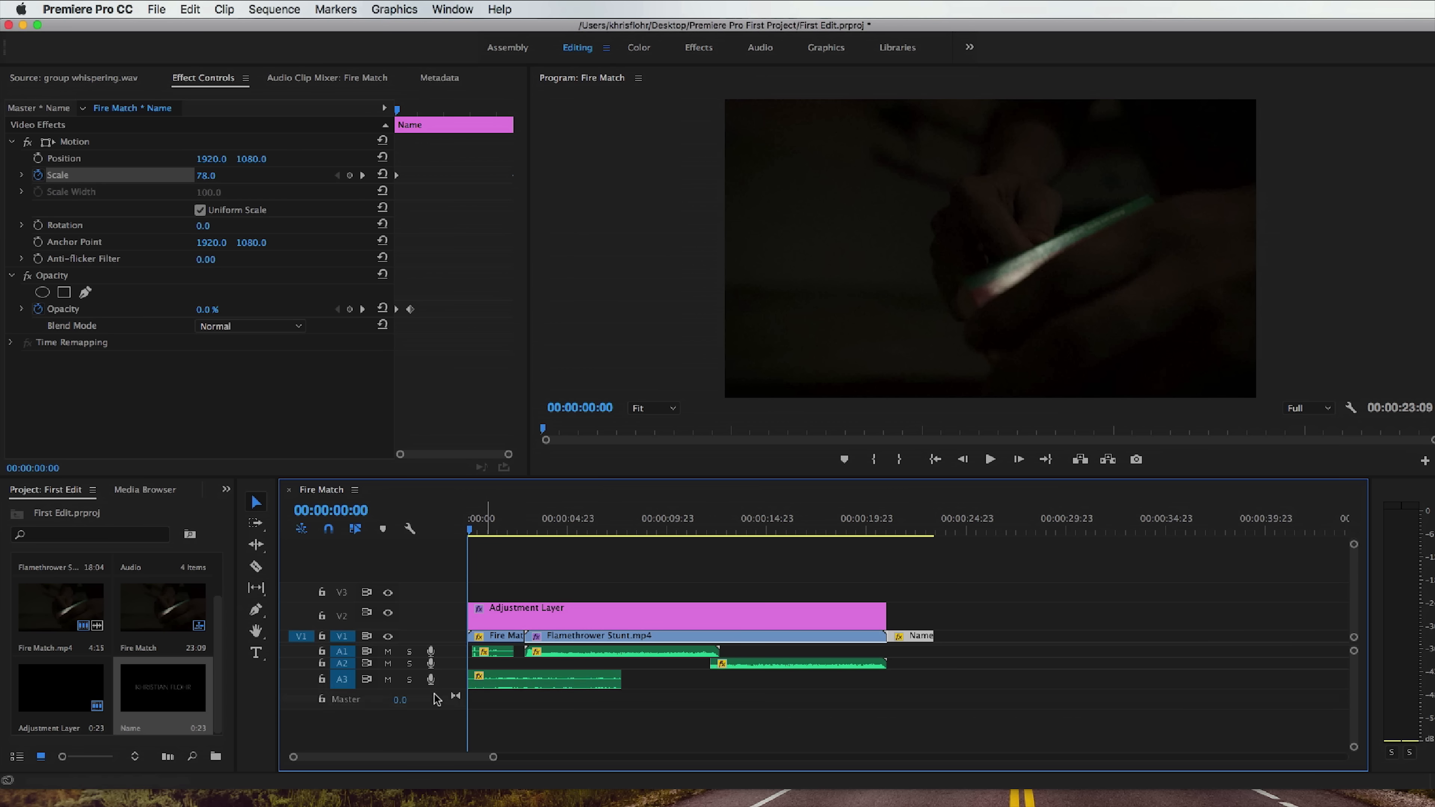
double_click(419, 622)
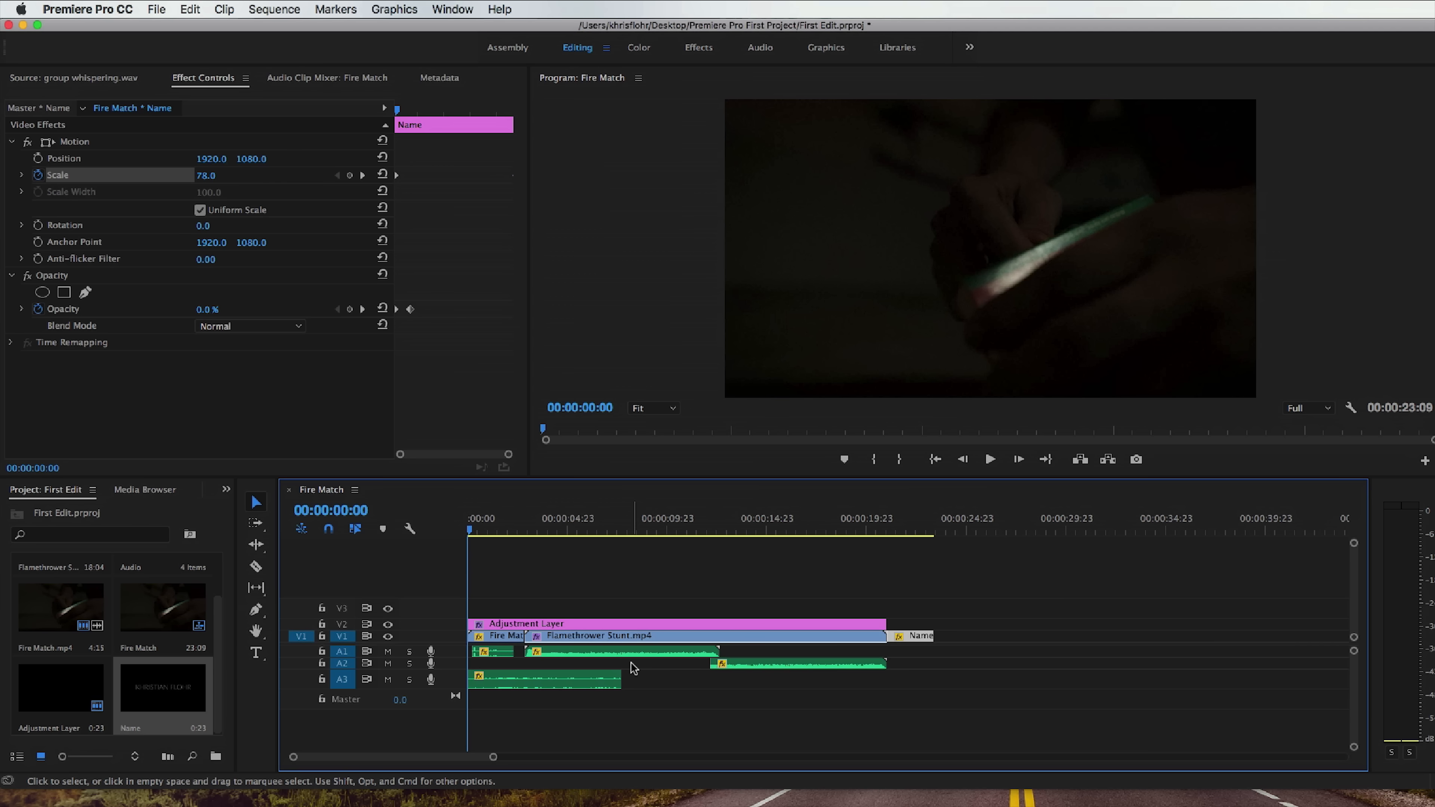
Switch to Chrome and search Google Images for "widescreen png".
key("super+Tab")
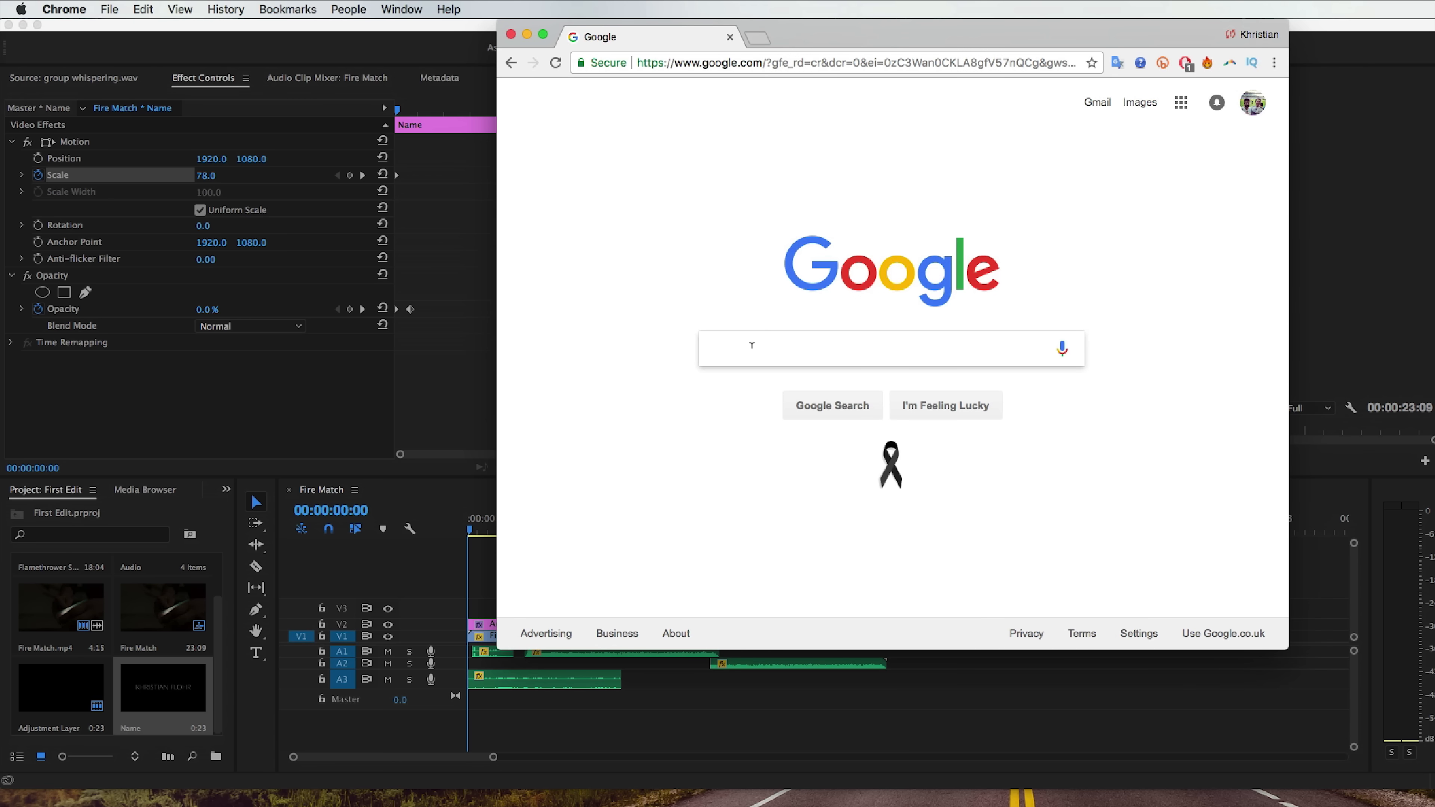
type("widescreen png")
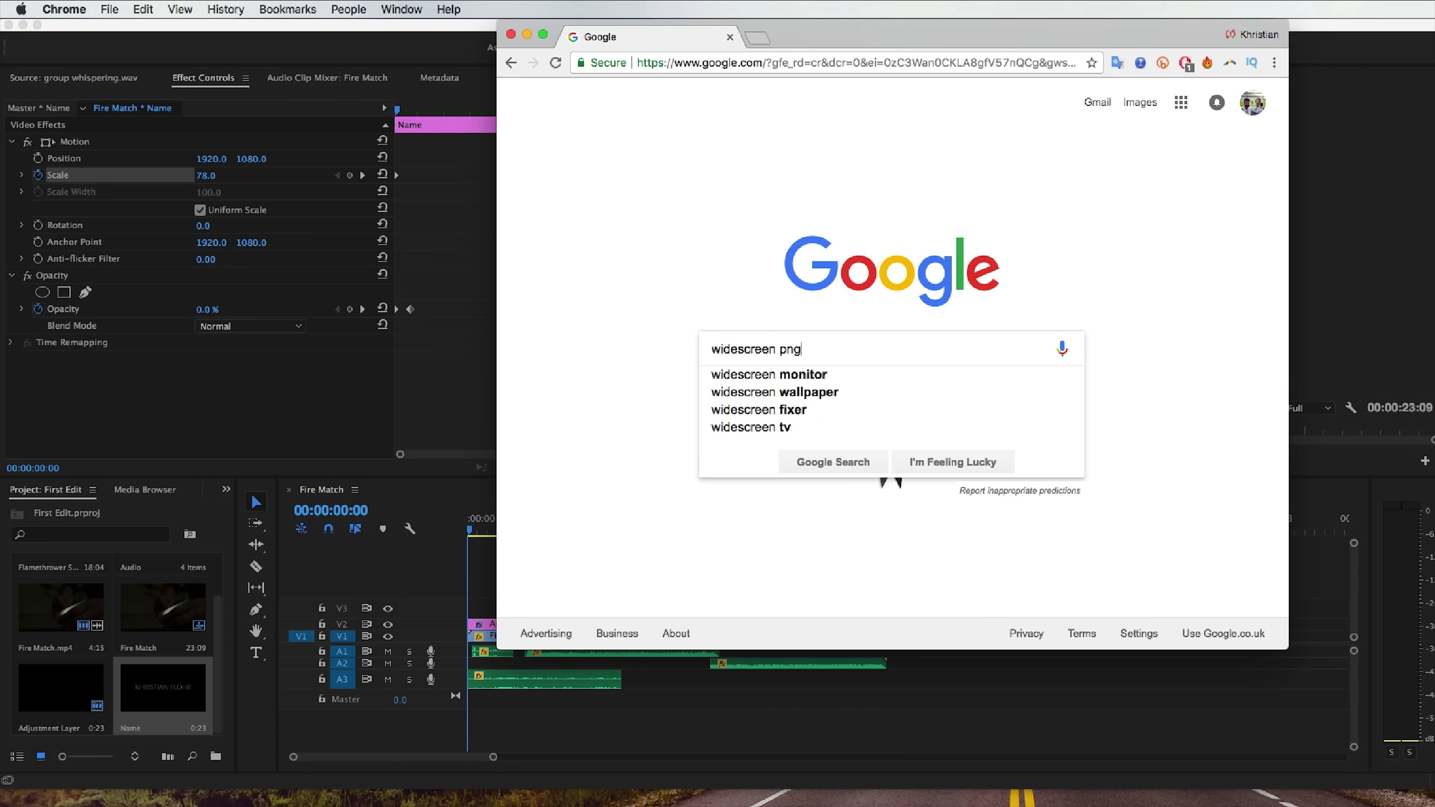
key("Return")
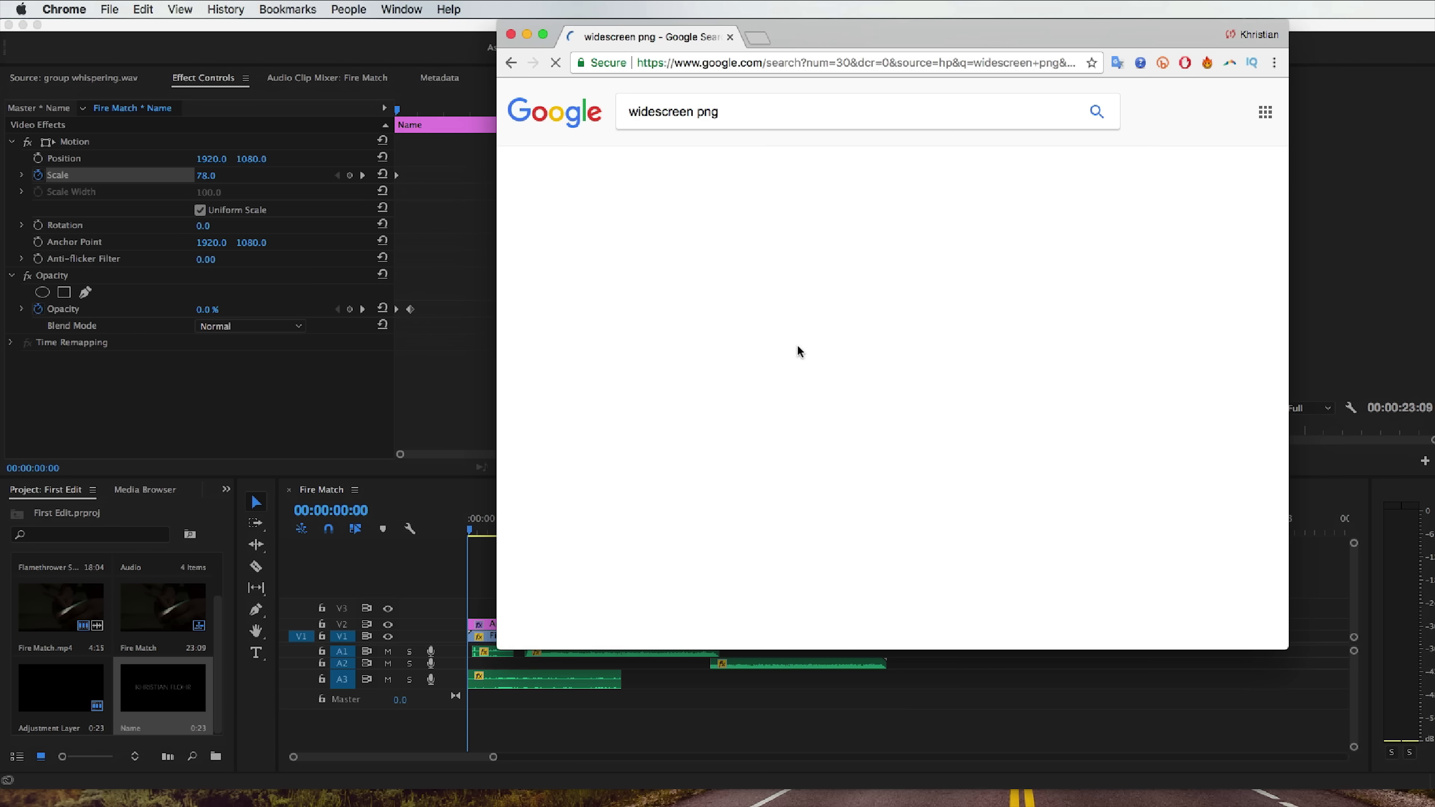
left_click(690, 165)
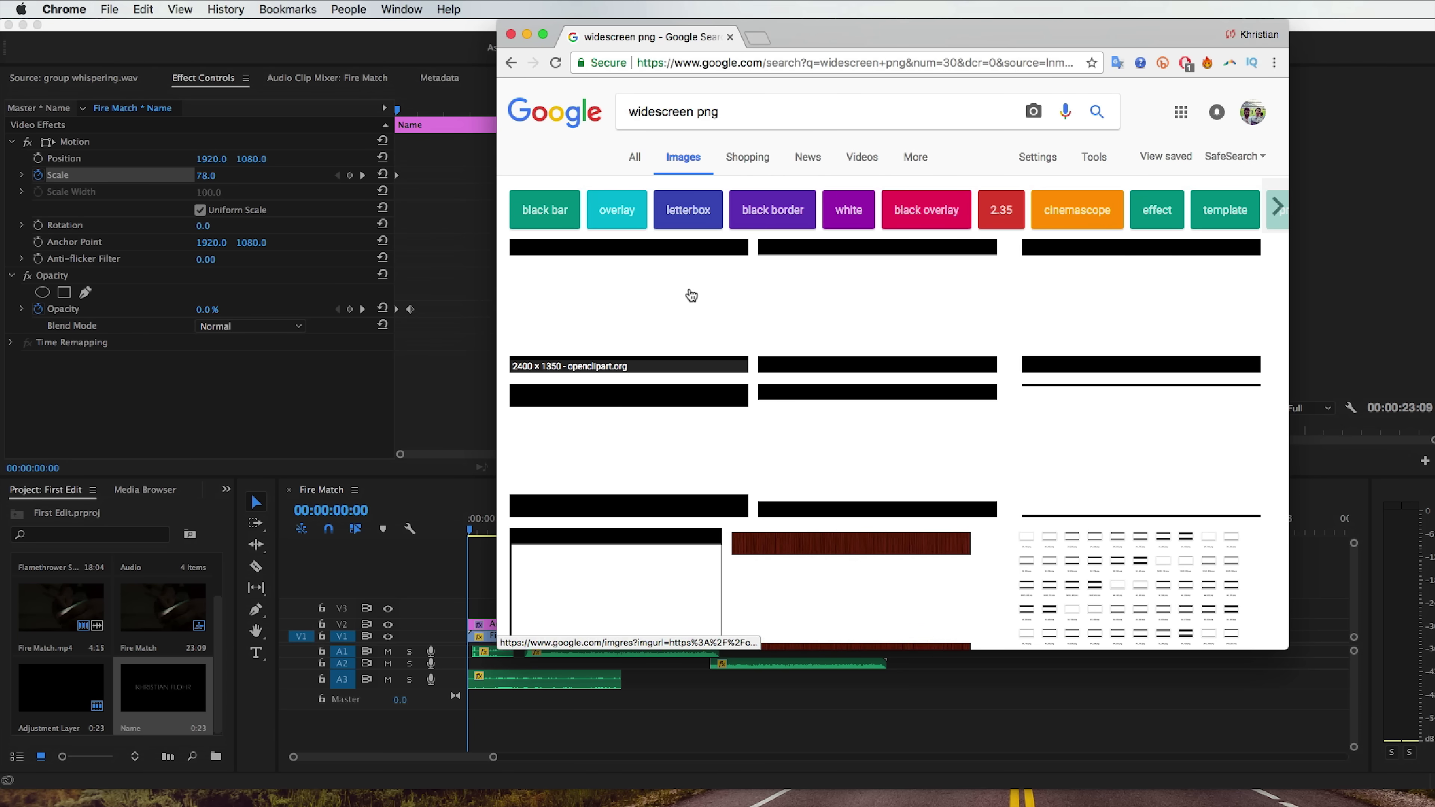
Open the 2400 × 1350 Open Clipart widescreen image full size, save it as HD-to-Cinema-transparent.png in the project folder, and close the browser.
left_click(695, 298)
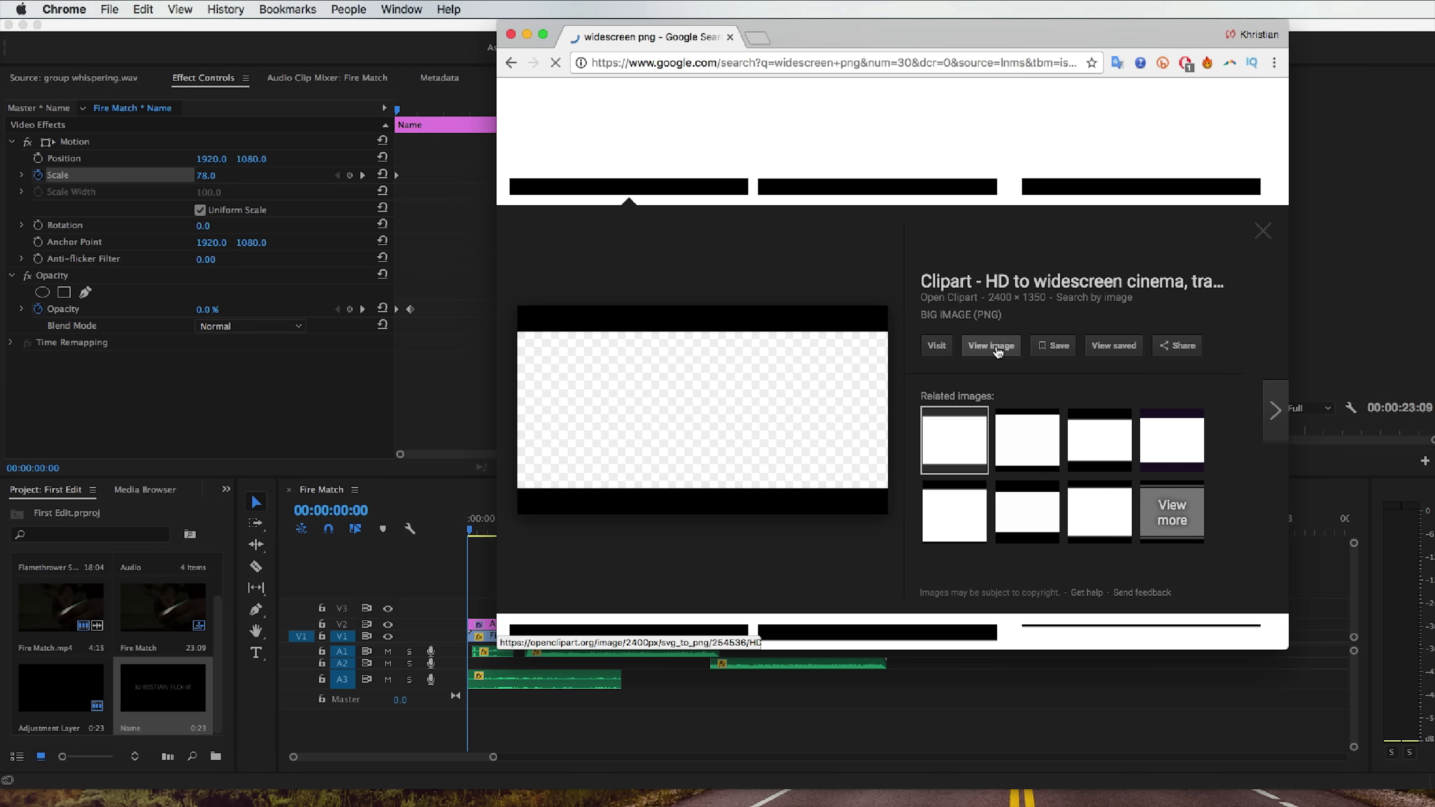
left_click(974, 346)
right_click(891, 174)
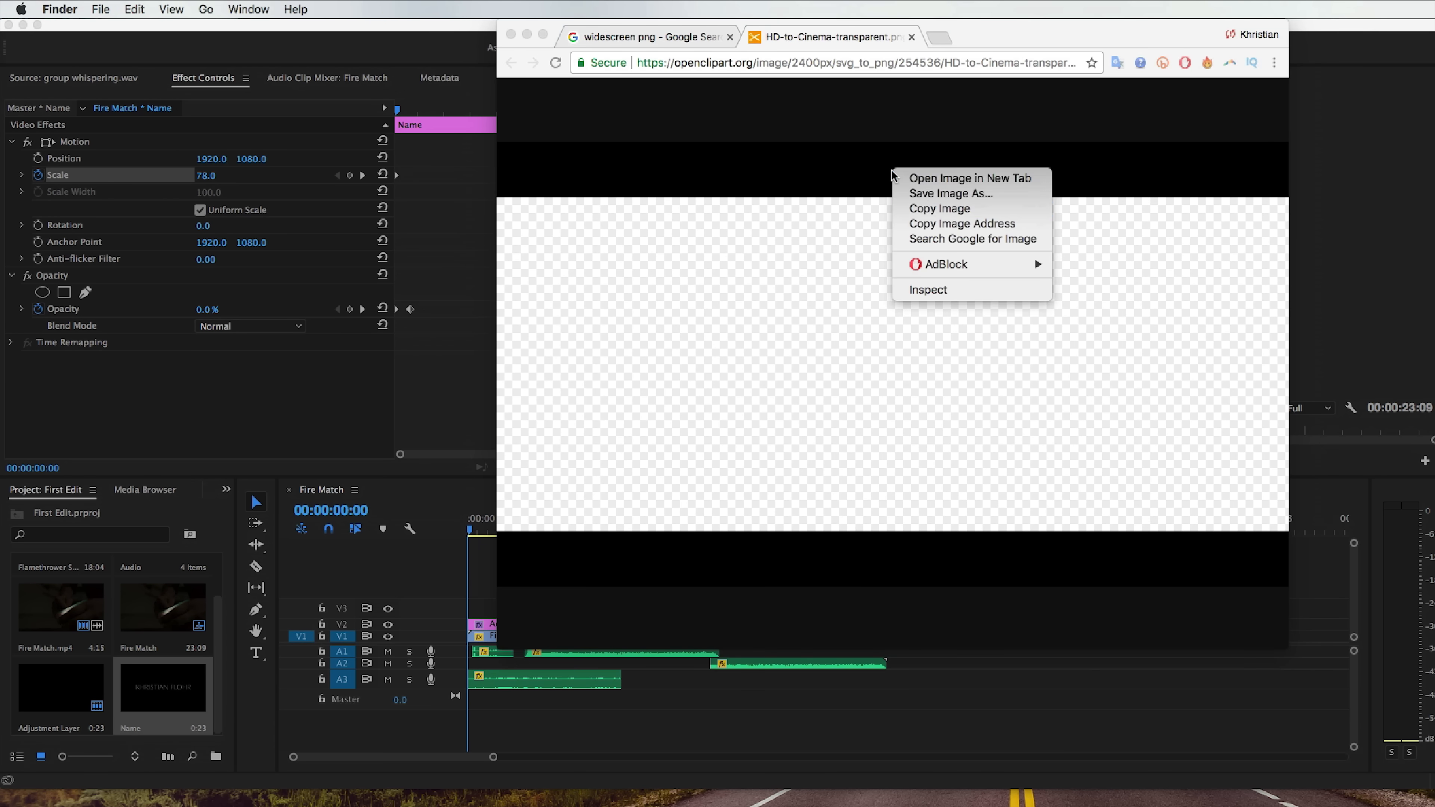
left_click(889, 169)
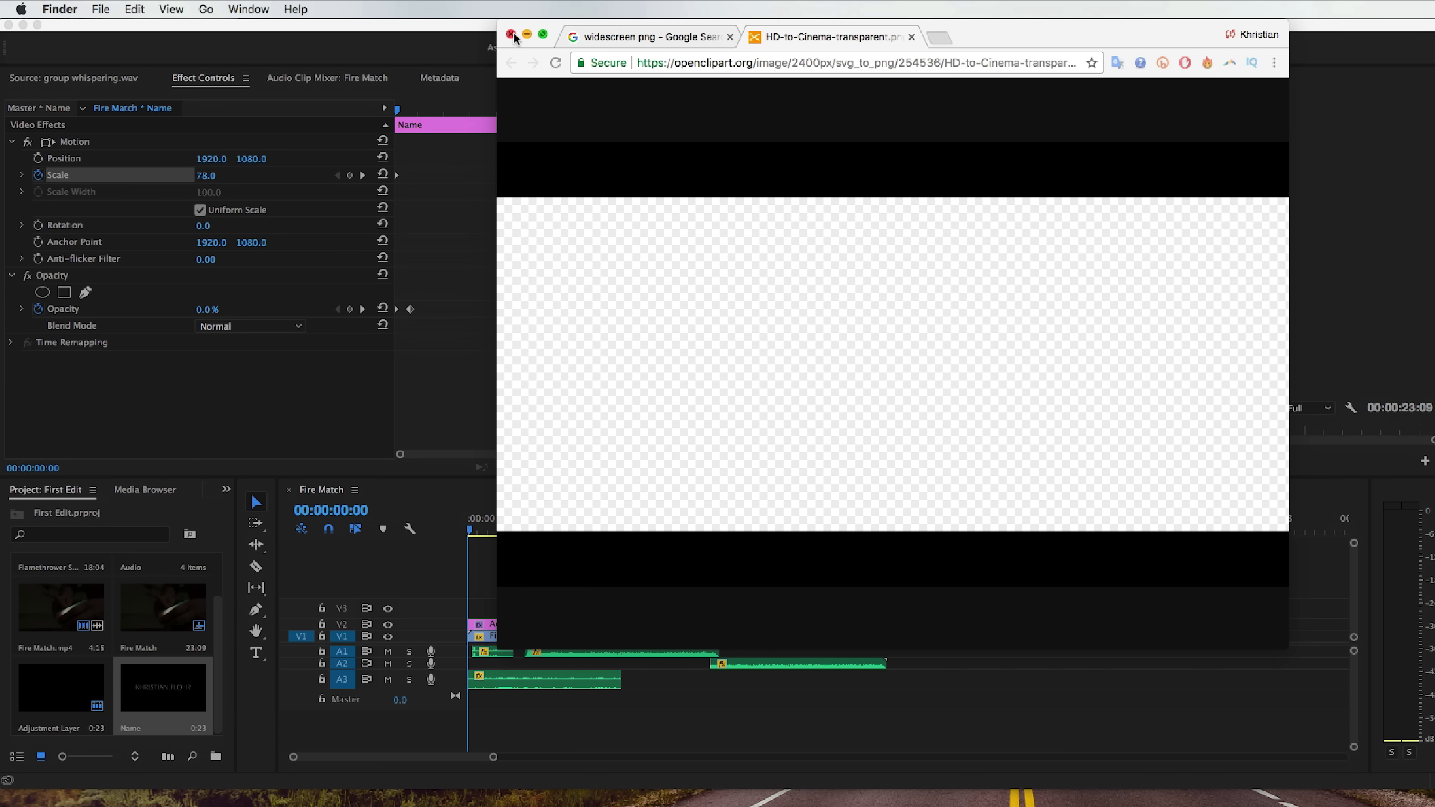
left_click(509, 34)
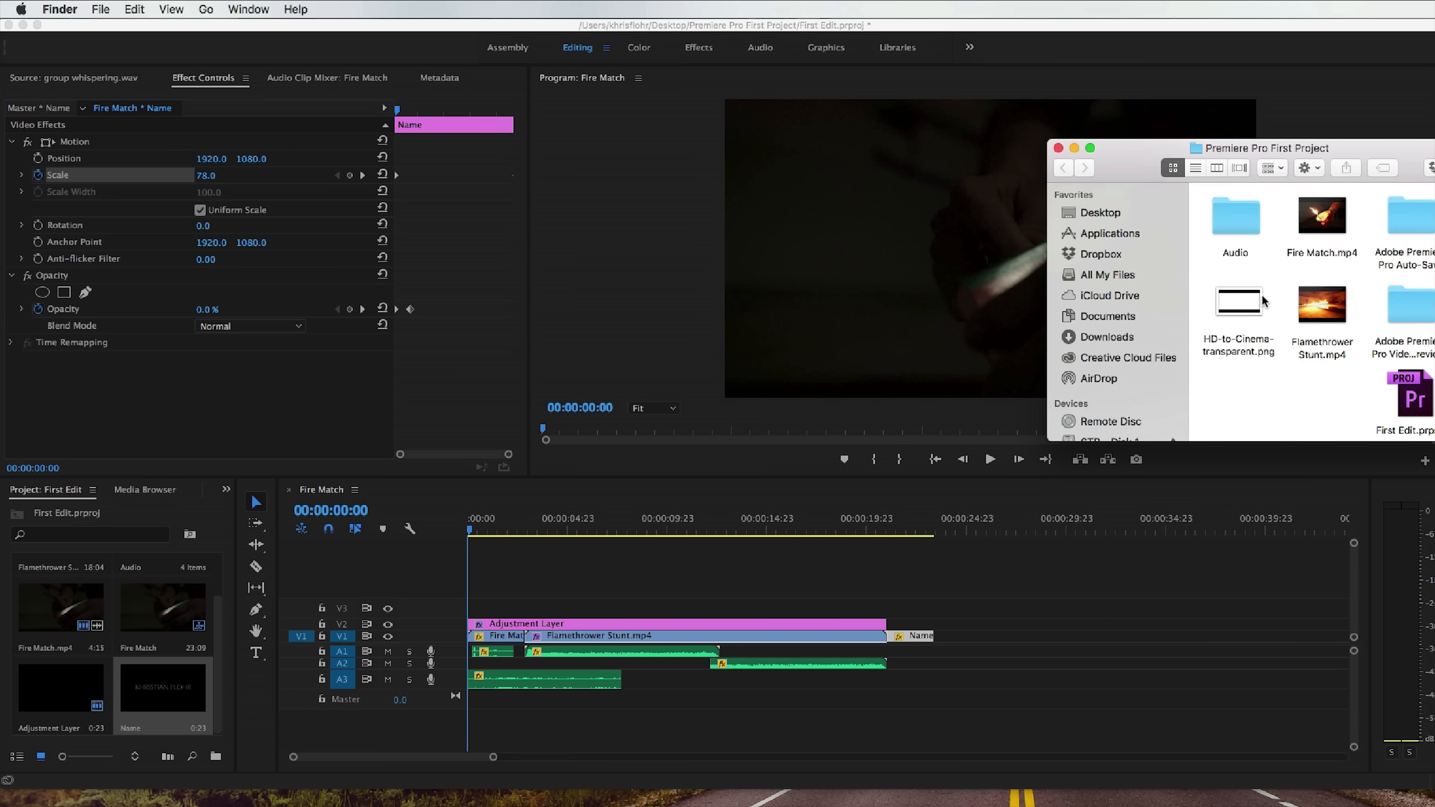
Import HD-to-Cinema-transparent.png onto V3 from the sequence start and extend it to 00:00:23:09.
left_click_drag(1263, 305, 930, 614)
left_click(484, 606)
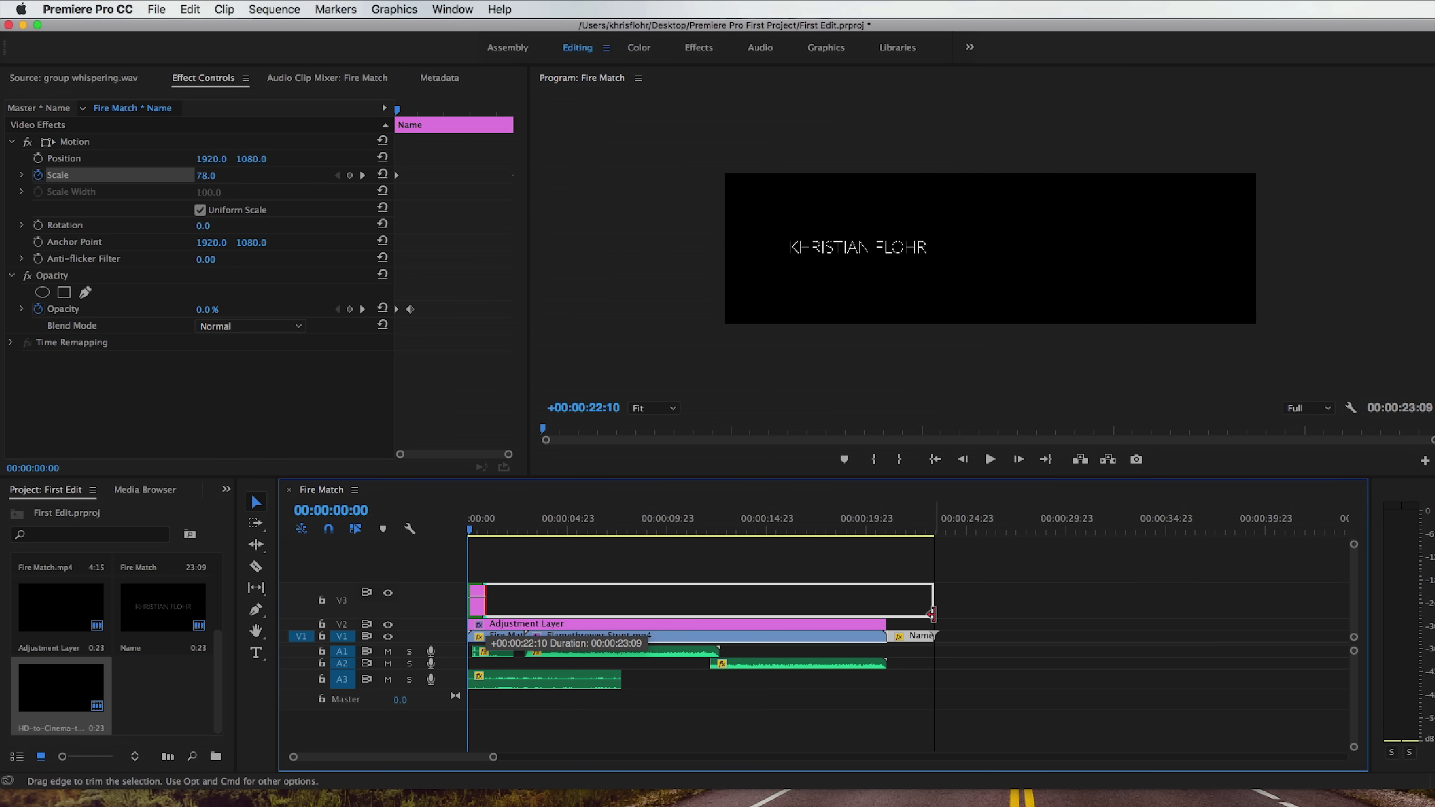
left_click_drag(931, 614, 932, 615)
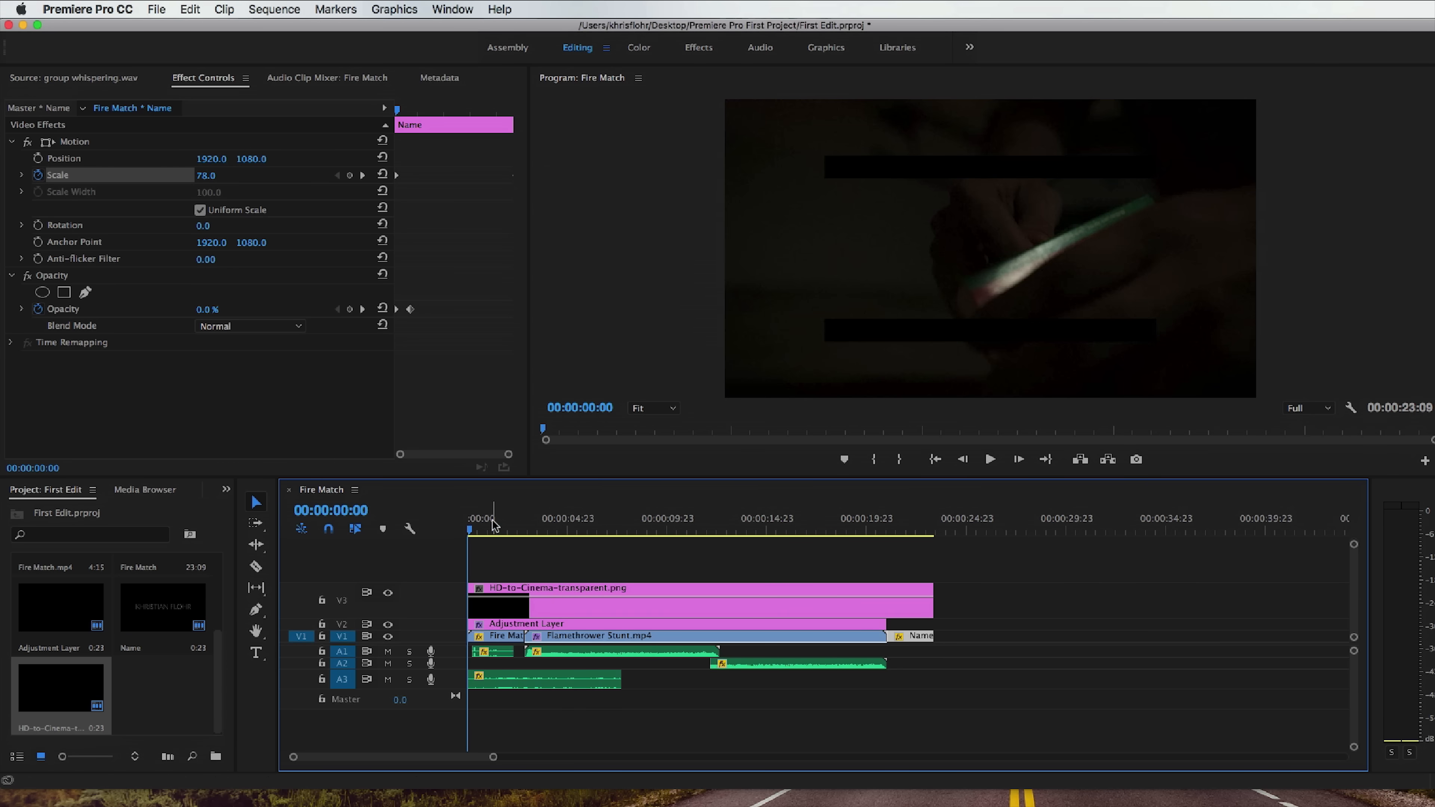
View the frame at 00:00:08:21 and scale the HD-to-Cinema-transparent.png overlay to 169.
left_click(474, 527)
left_click_drag(474, 527, 647, 531)
left_click(650, 602)
left_click(209, 80)
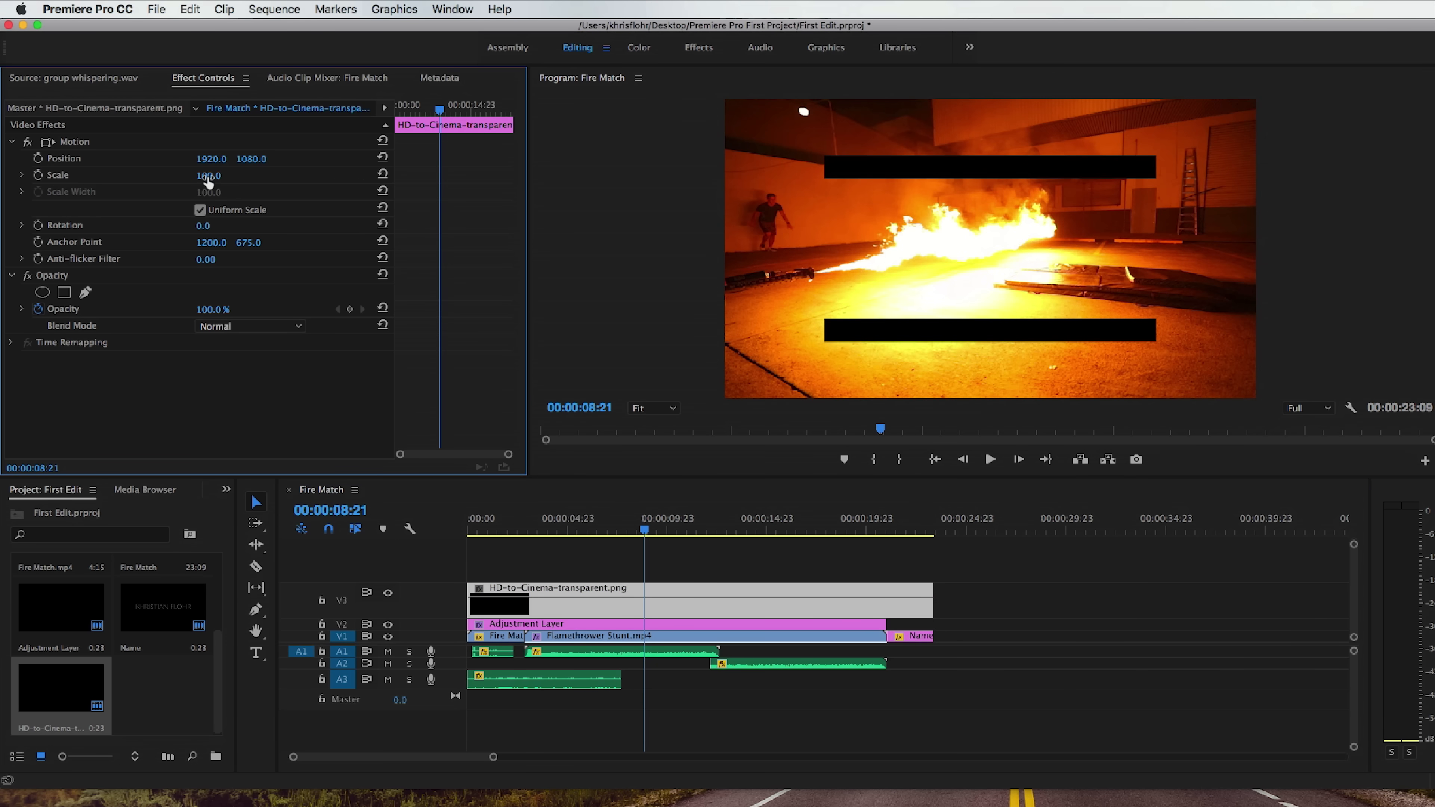
mouse_move(209, 175)
left_mouse_down()
mouse_move(242, 175)
mouse_move(225, 188)
left_mouse_up()
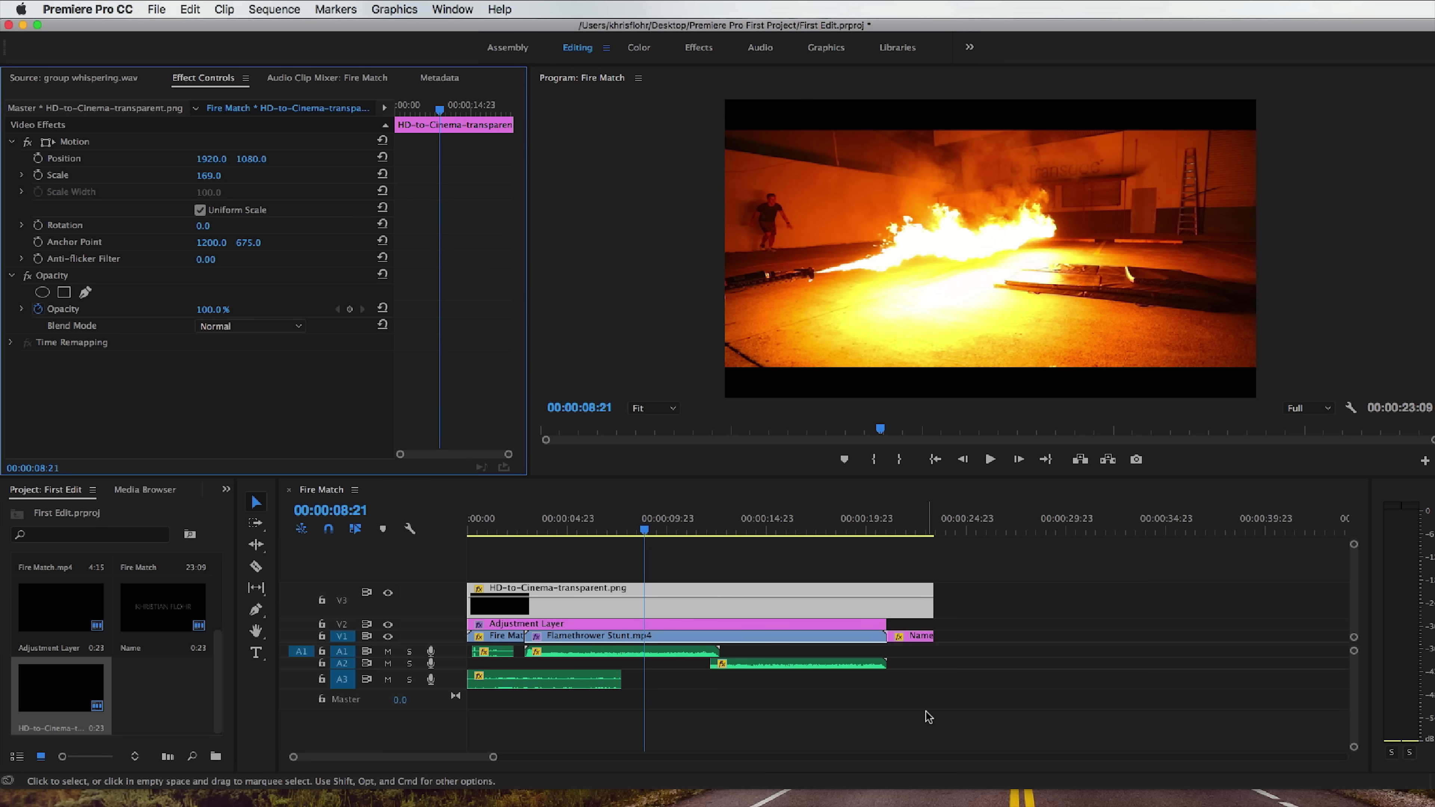
Load Emotional Violin (WAV).wav from the Audio bin into the Source Monitor and close the bin window.
scroll(163, 591, "up", 2)
left_click(163, 591)
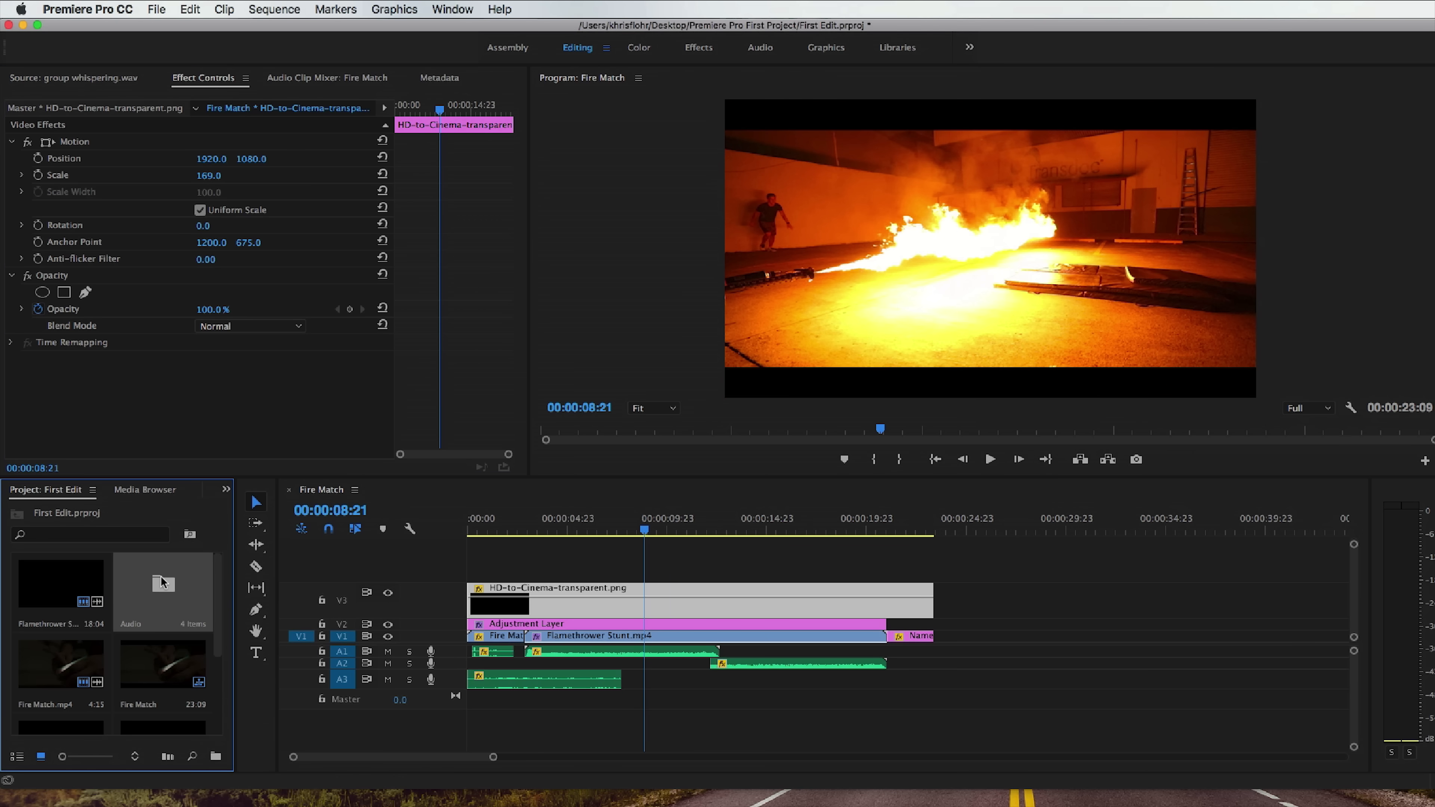
double_click(162, 583)
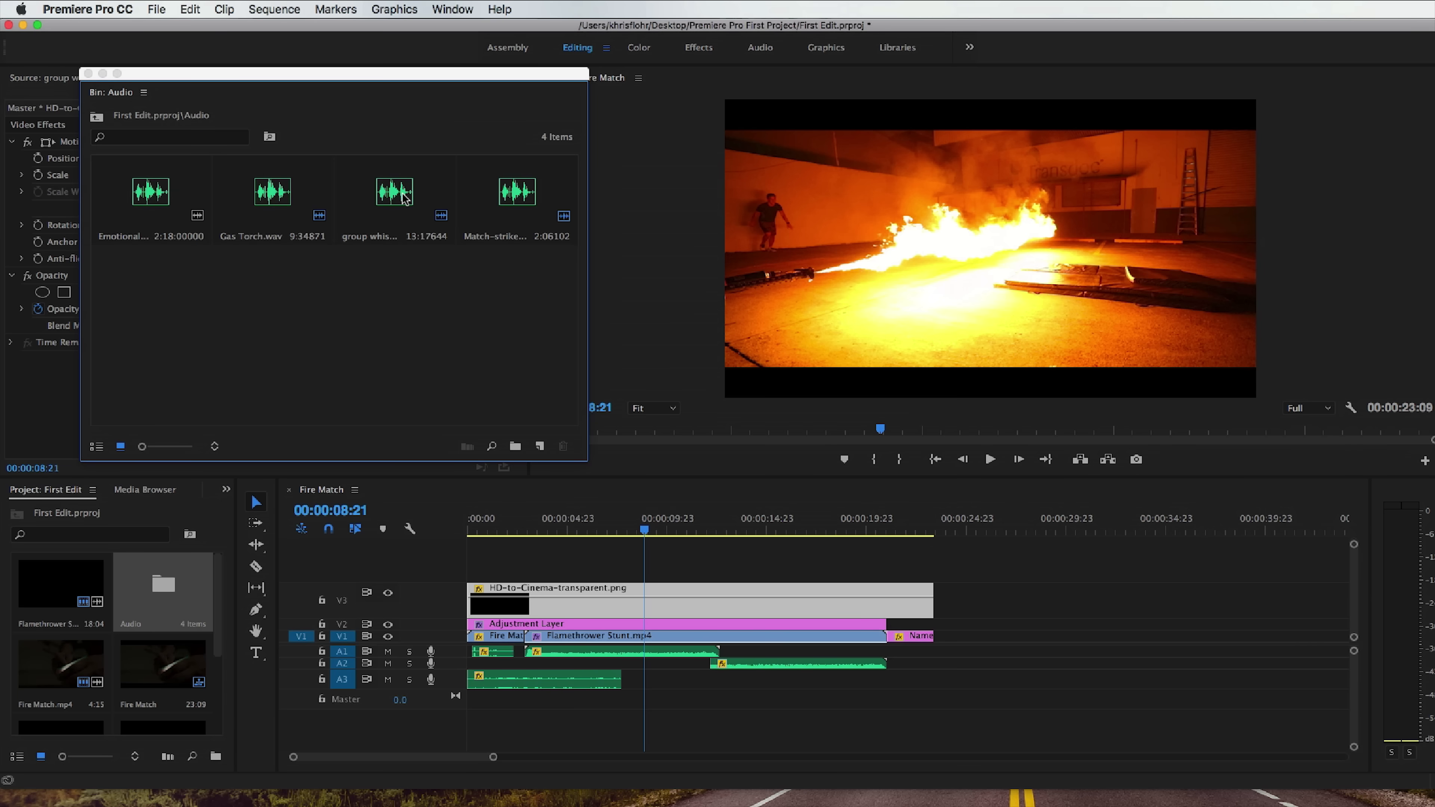
left_click(157, 196)
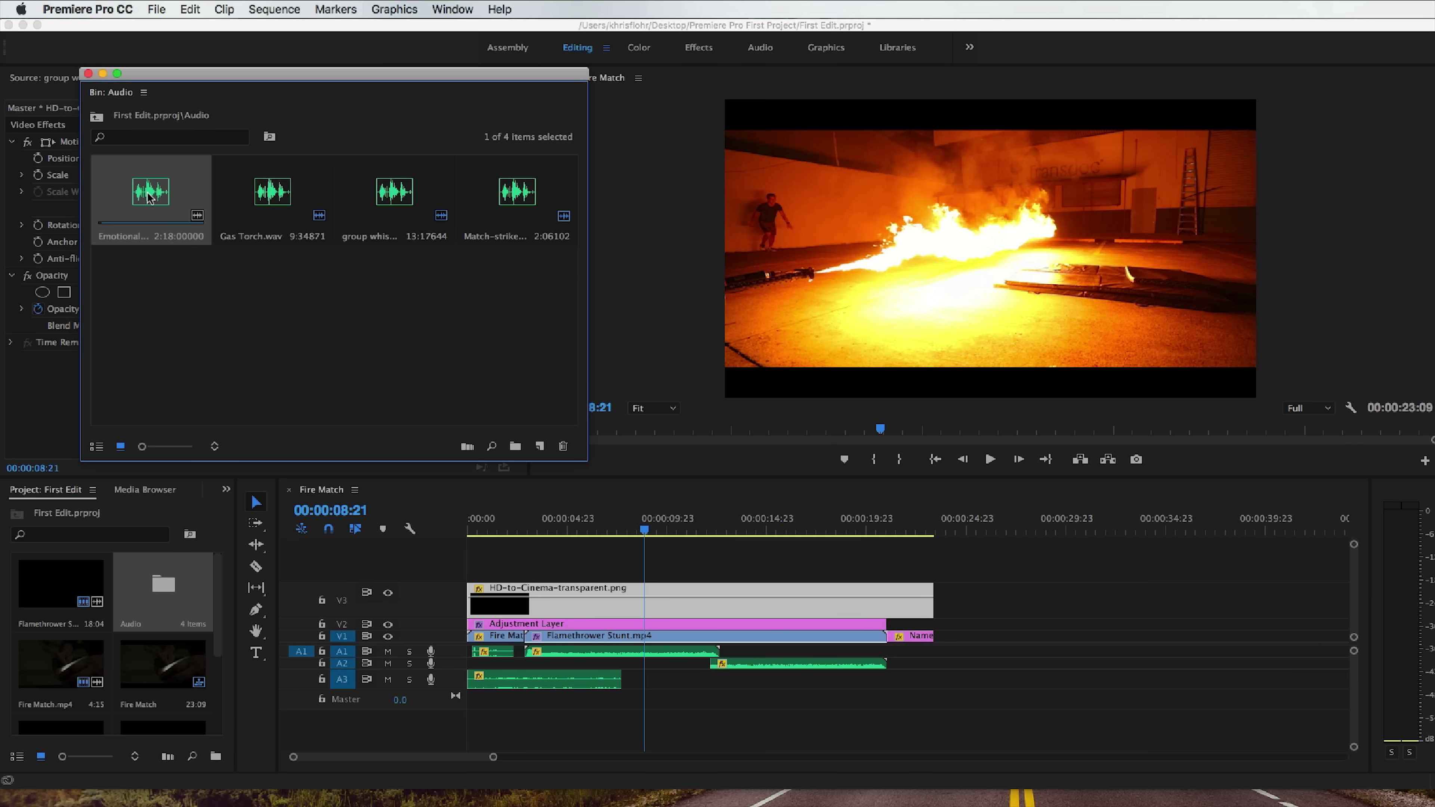
double_click(150, 196)
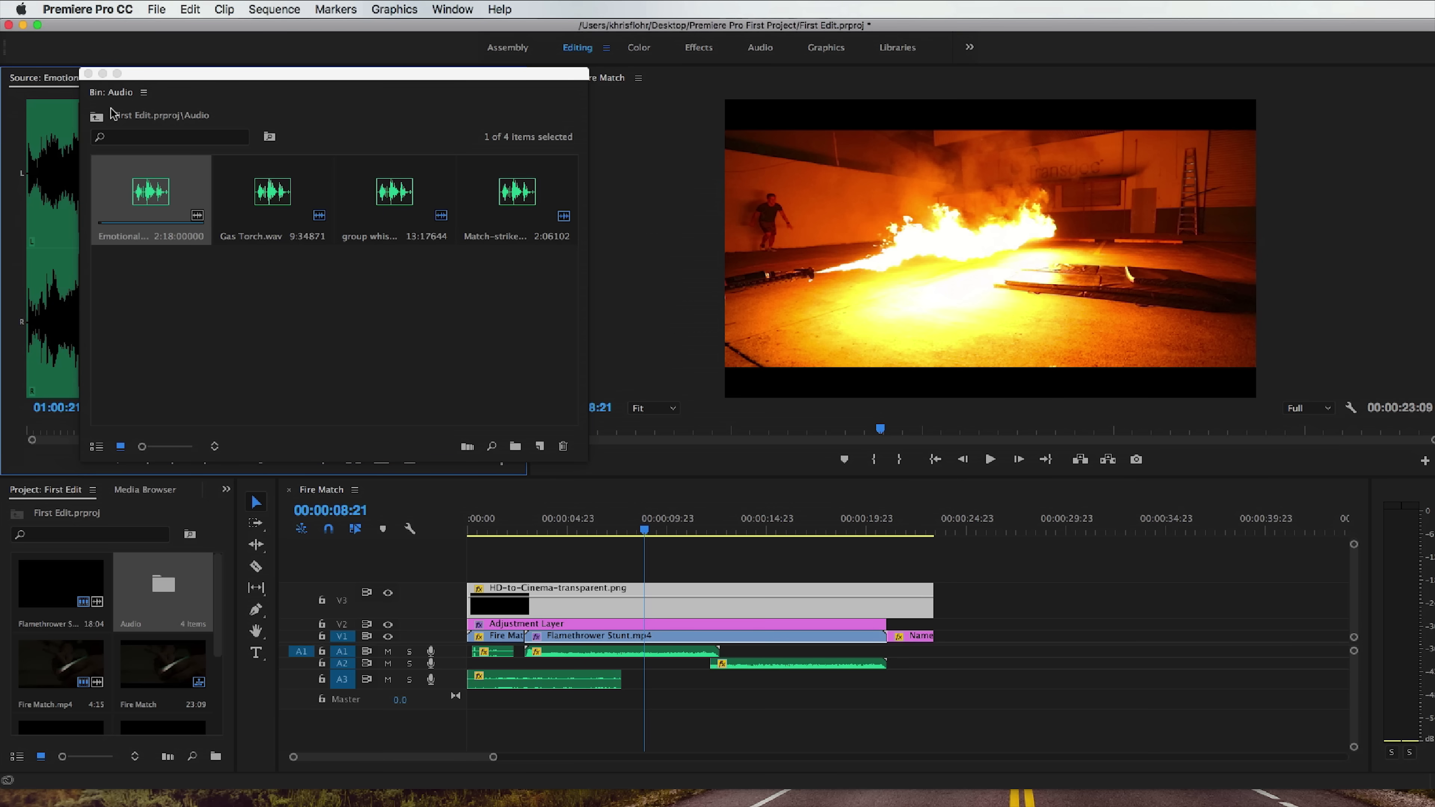
left_click(89, 74)
Scrub Emotional Violin (WAV).wav to 01:00:41:08 and place its marked 23-second section near the sequence start on new track A4.
left_click_drag(97, 215, 181, 220)
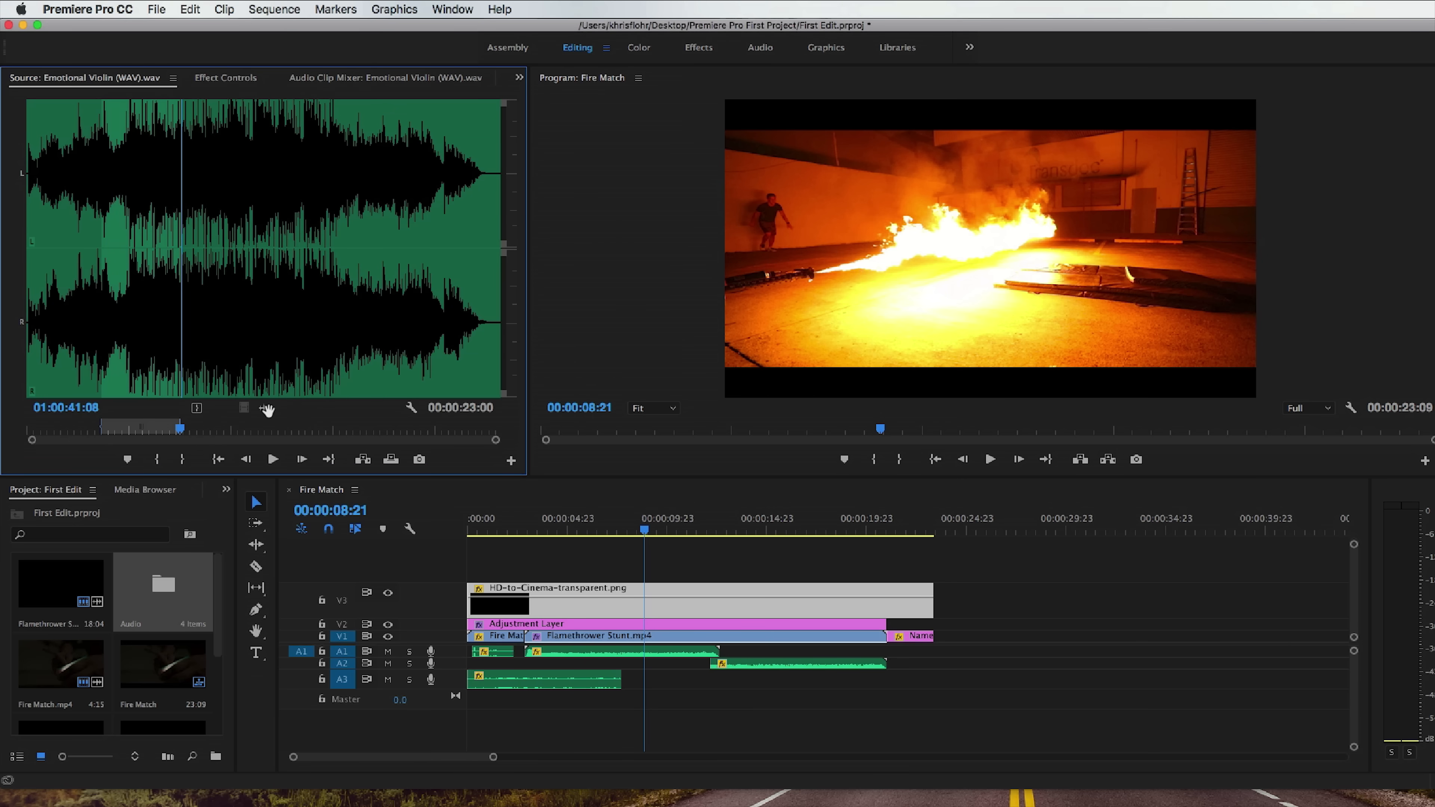
left_click_drag(387, 417, 480, 724)
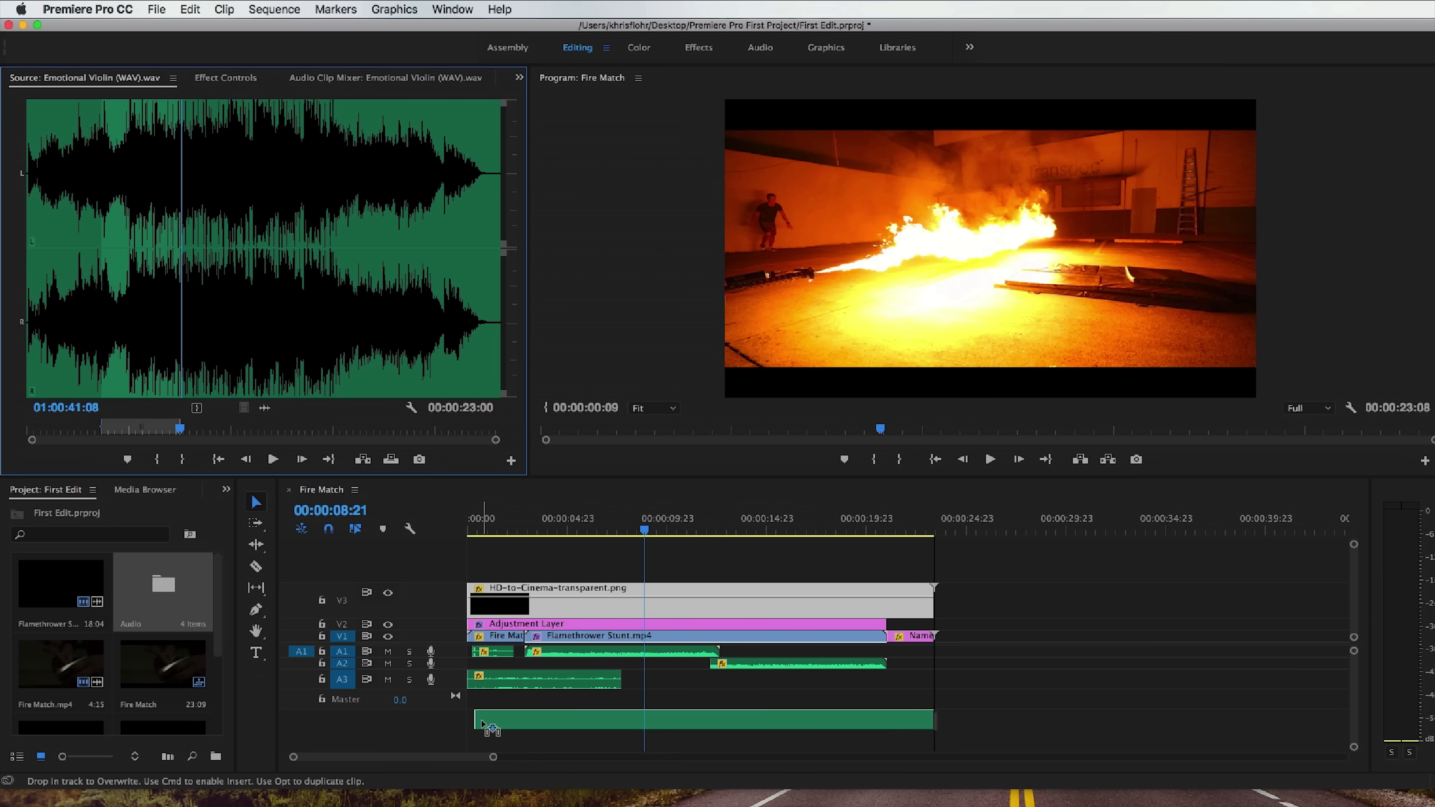
left_click_drag(479, 726, 484, 717)
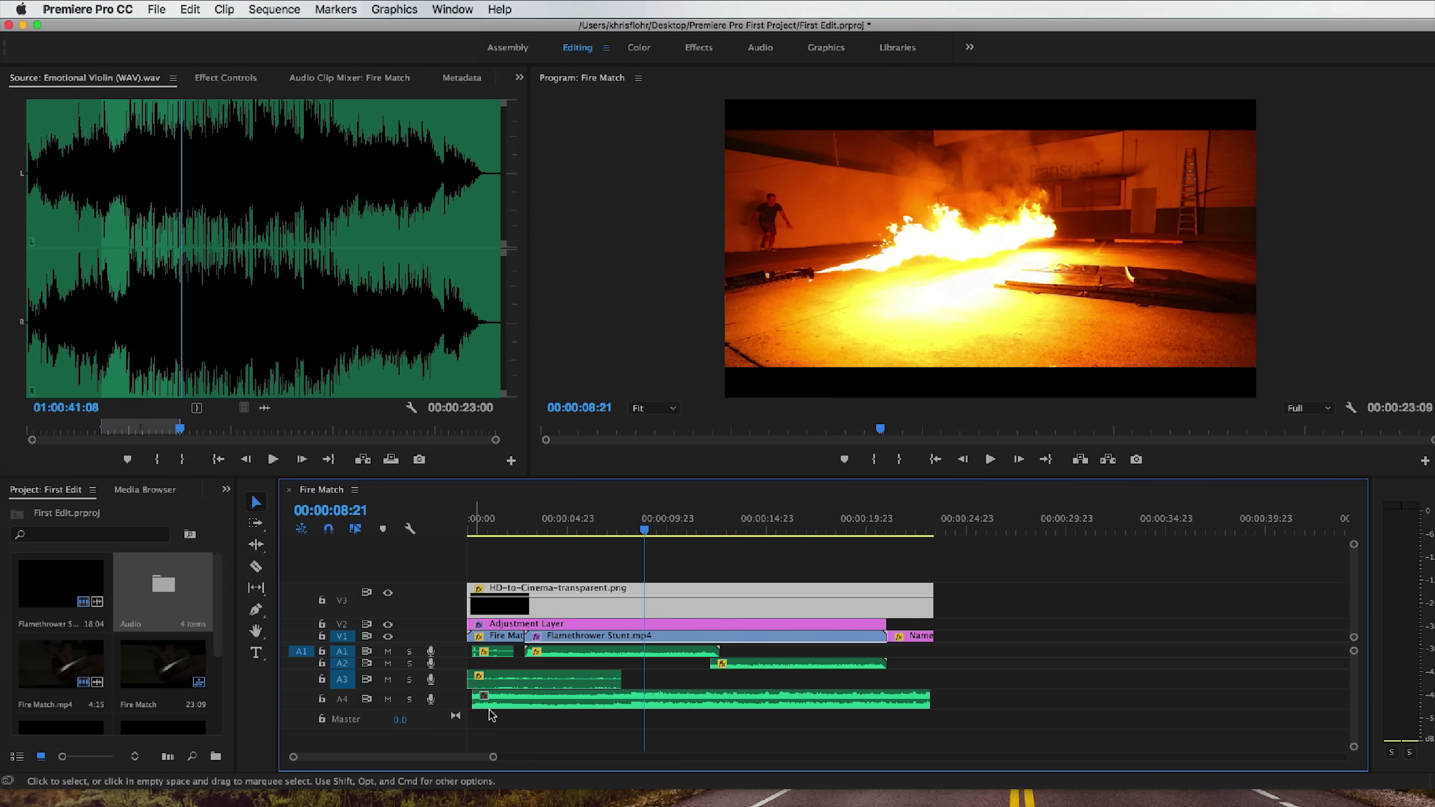
Enlarge track A4, extend the violin clip to span from the sequence start to 00:00:24:07, and play it back.
scroll(448, 701, "up", 5)
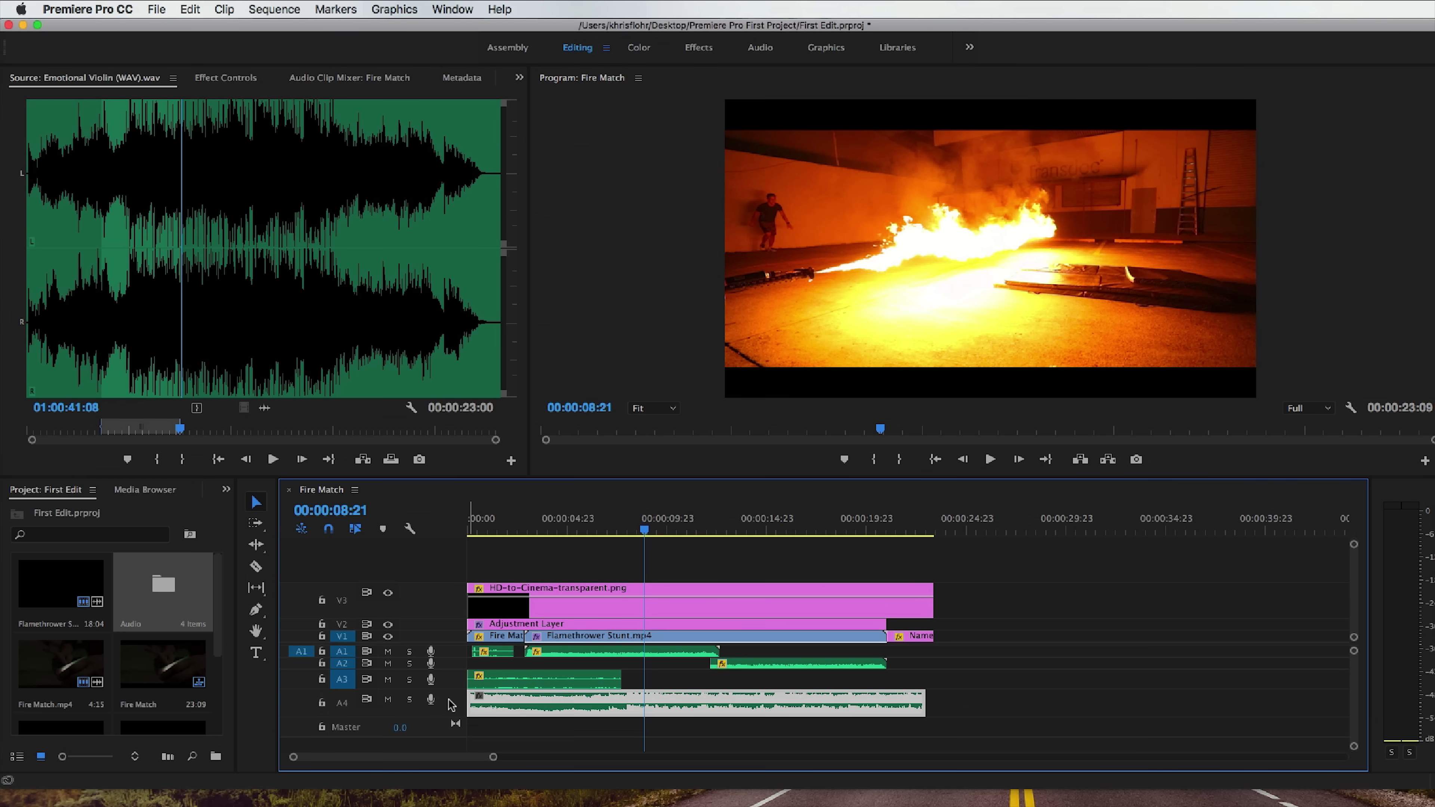
mouse_move(546, 721)
left_mouse_down()
mouse_move(506, 707)
mouse_move(527, 703)
left_mouse_up()
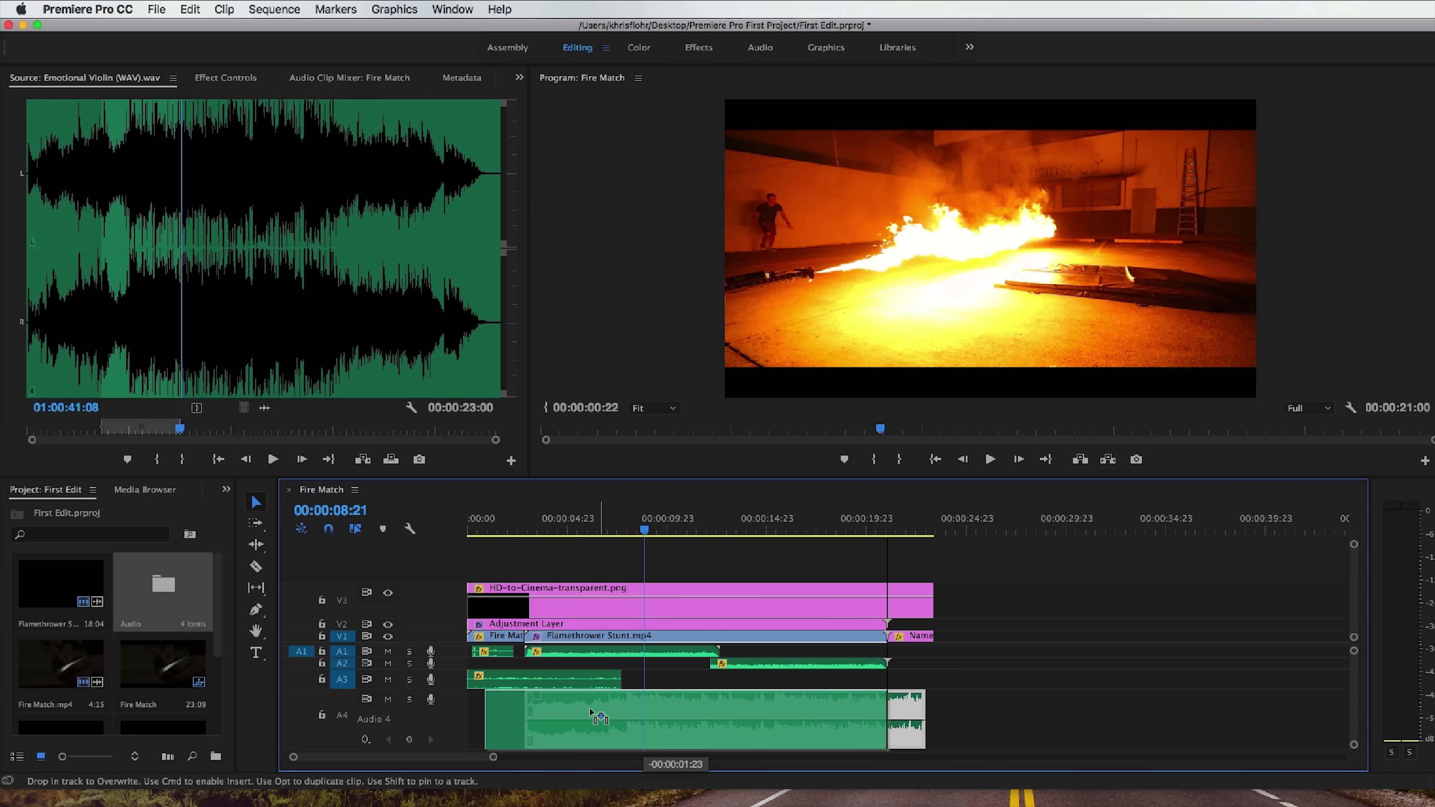
left_click_drag(867, 706, 948, 706)
left_click_drag(476, 531, 457, 532)
key("space")
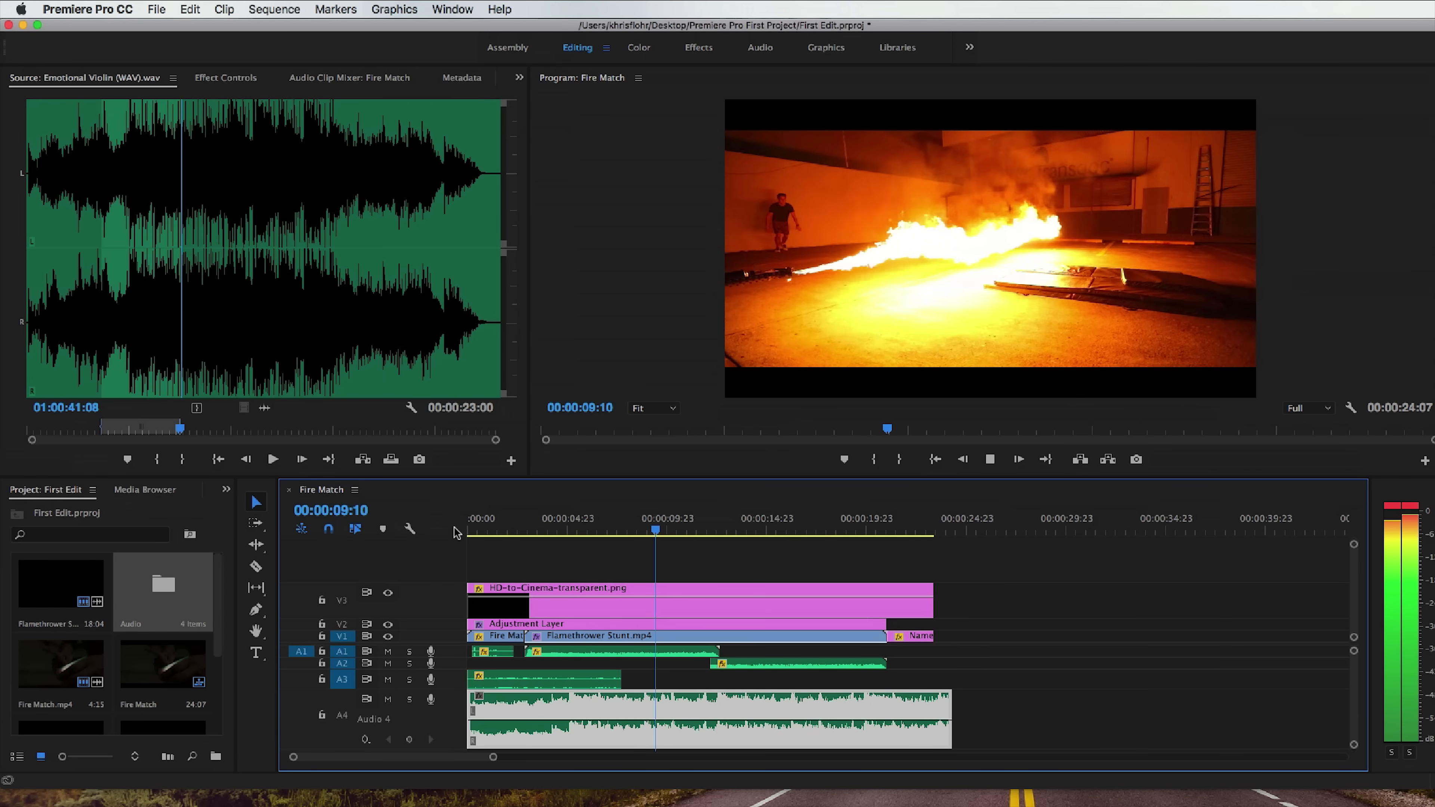
key("space")
Shift the violin clip on A4 later in stages until it ends at 00:00:28:20, playing it against the flamethrower footage.
left_click_drag(577, 706, 606, 706)
left_click(597, 527)
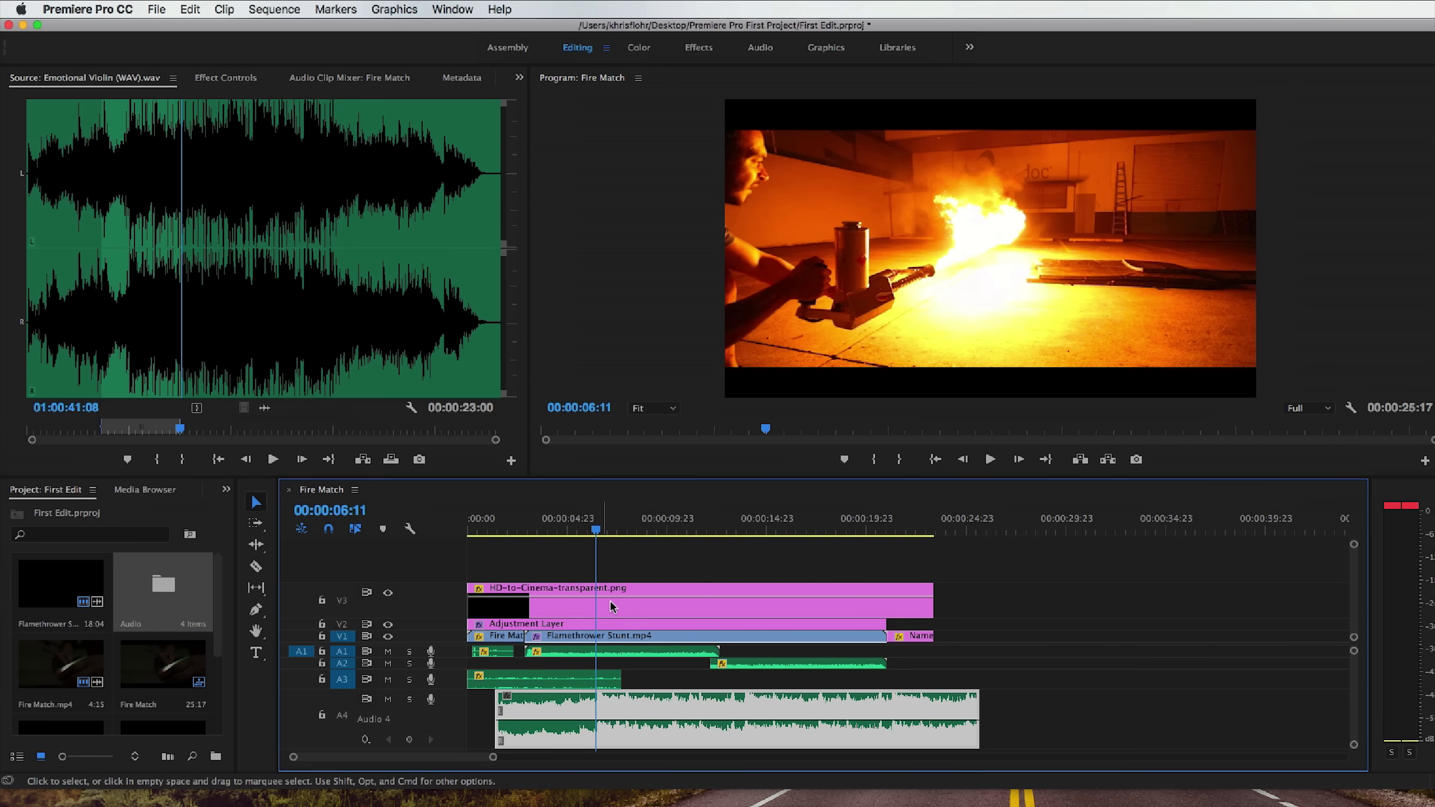
left_click_drag(605, 707, 633, 703)
left_click(606, 528)
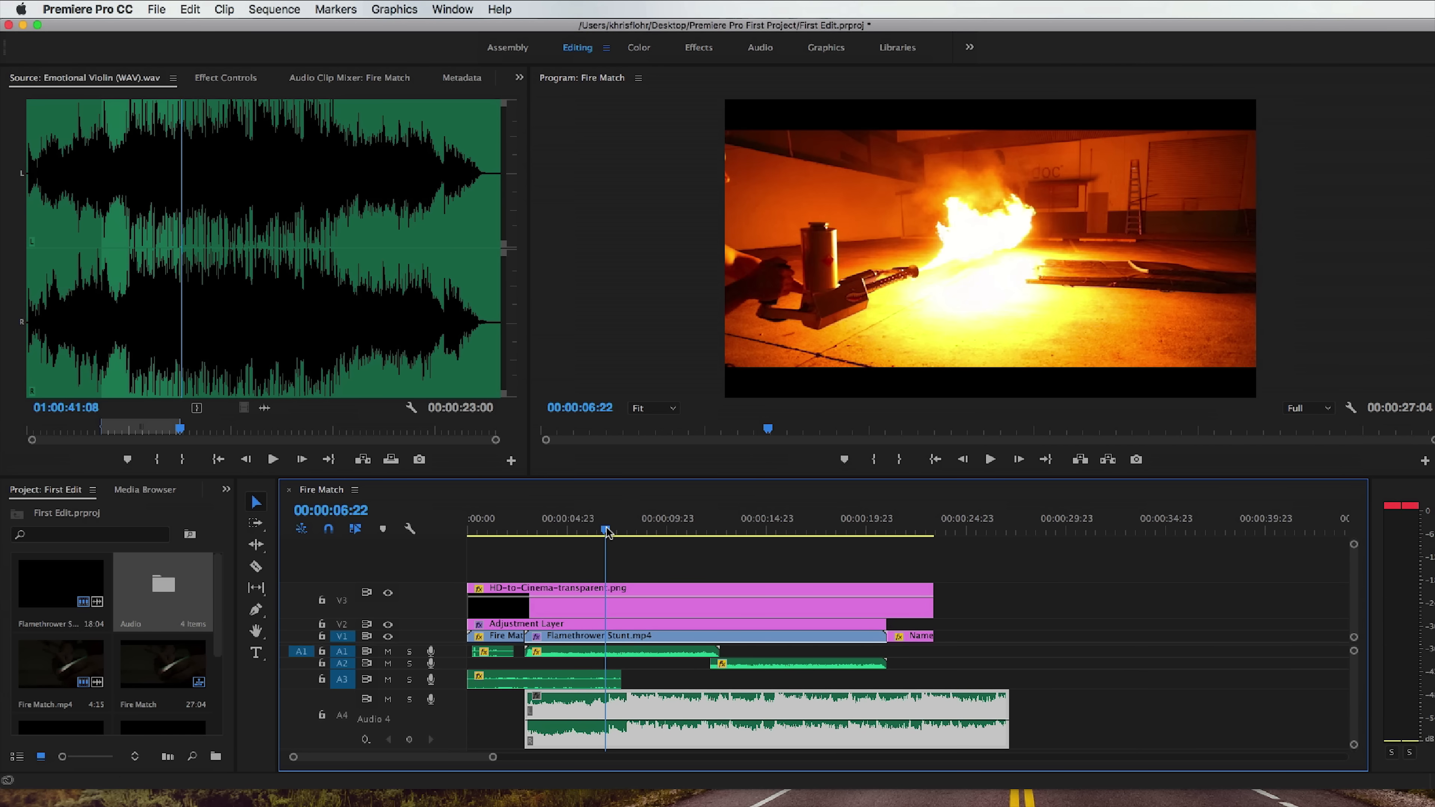
key("space")
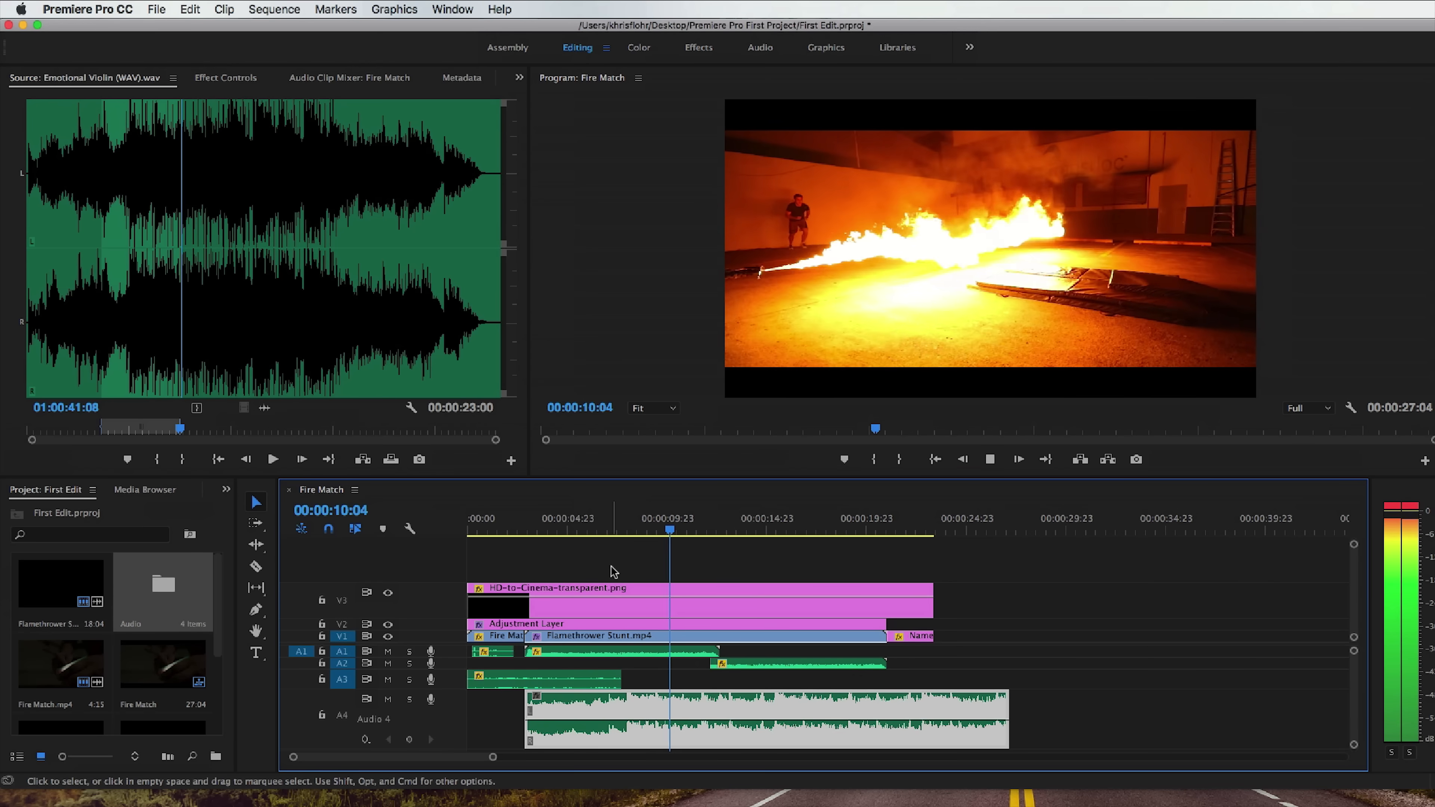
key("space")
left_click_drag(627, 705, 659, 706)
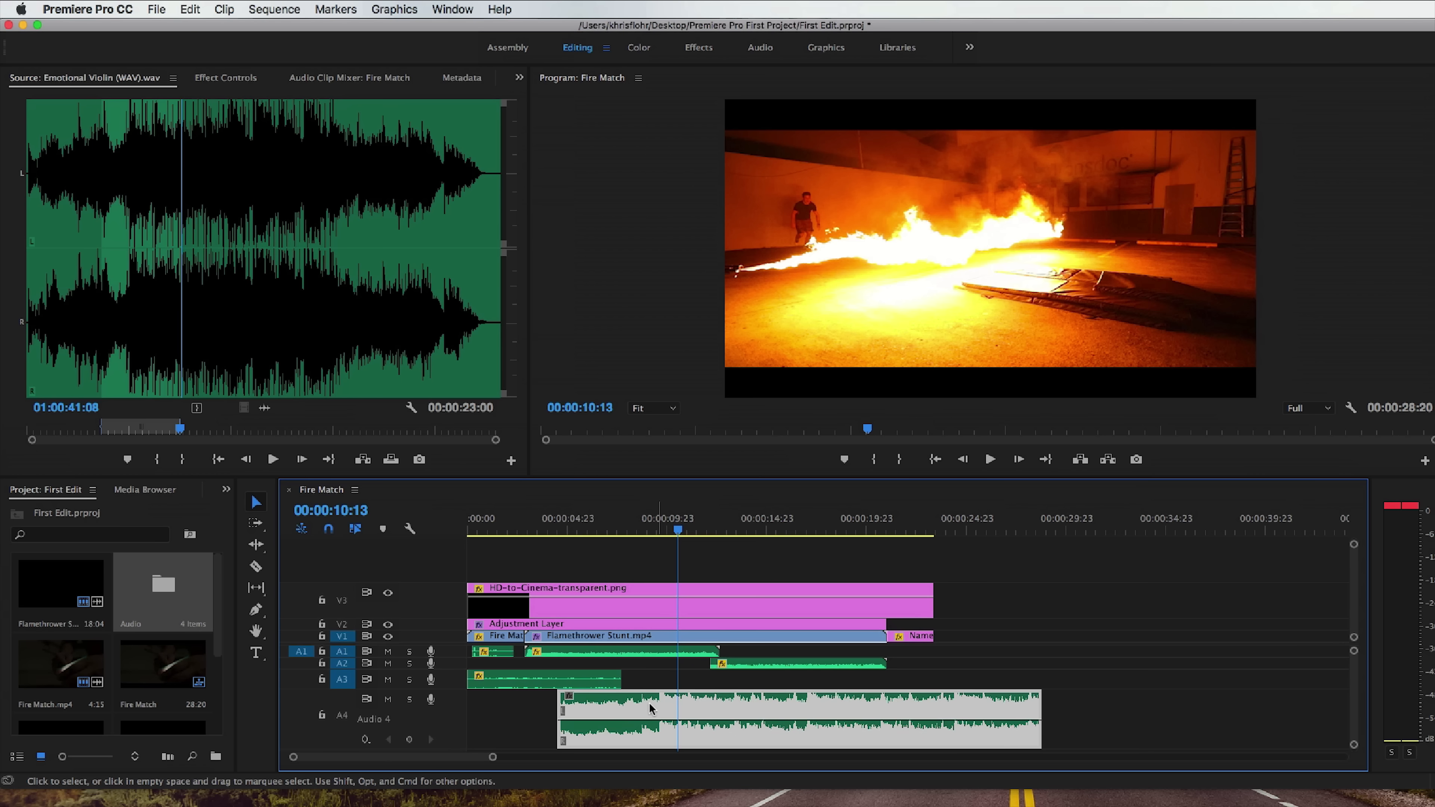
Extend the violin clip's beginning back to the sequence start, play it through, and trim its end to 00:00:24:04.
left_click_drag(564, 701, 469, 703)
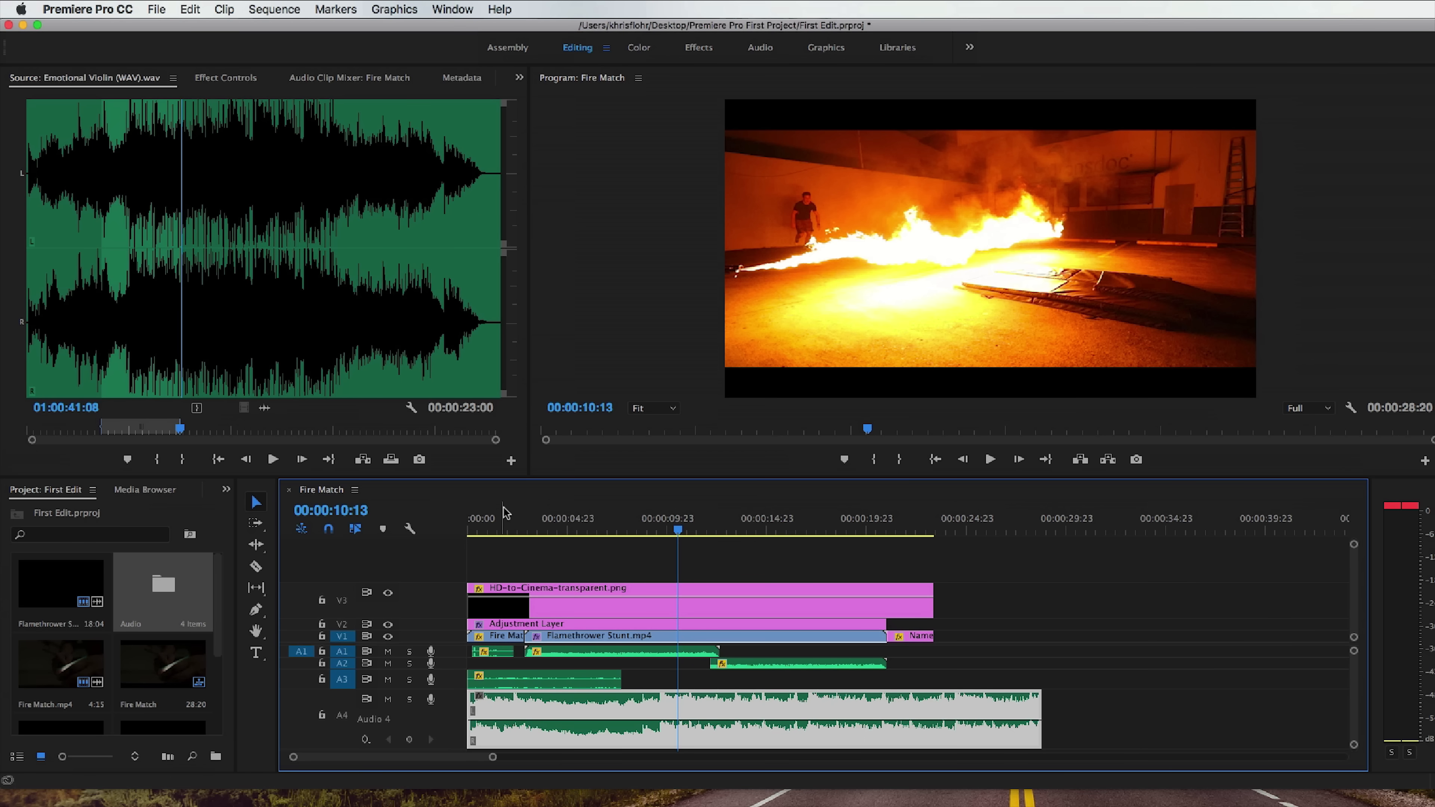
left_click(633, 528)
key("space")
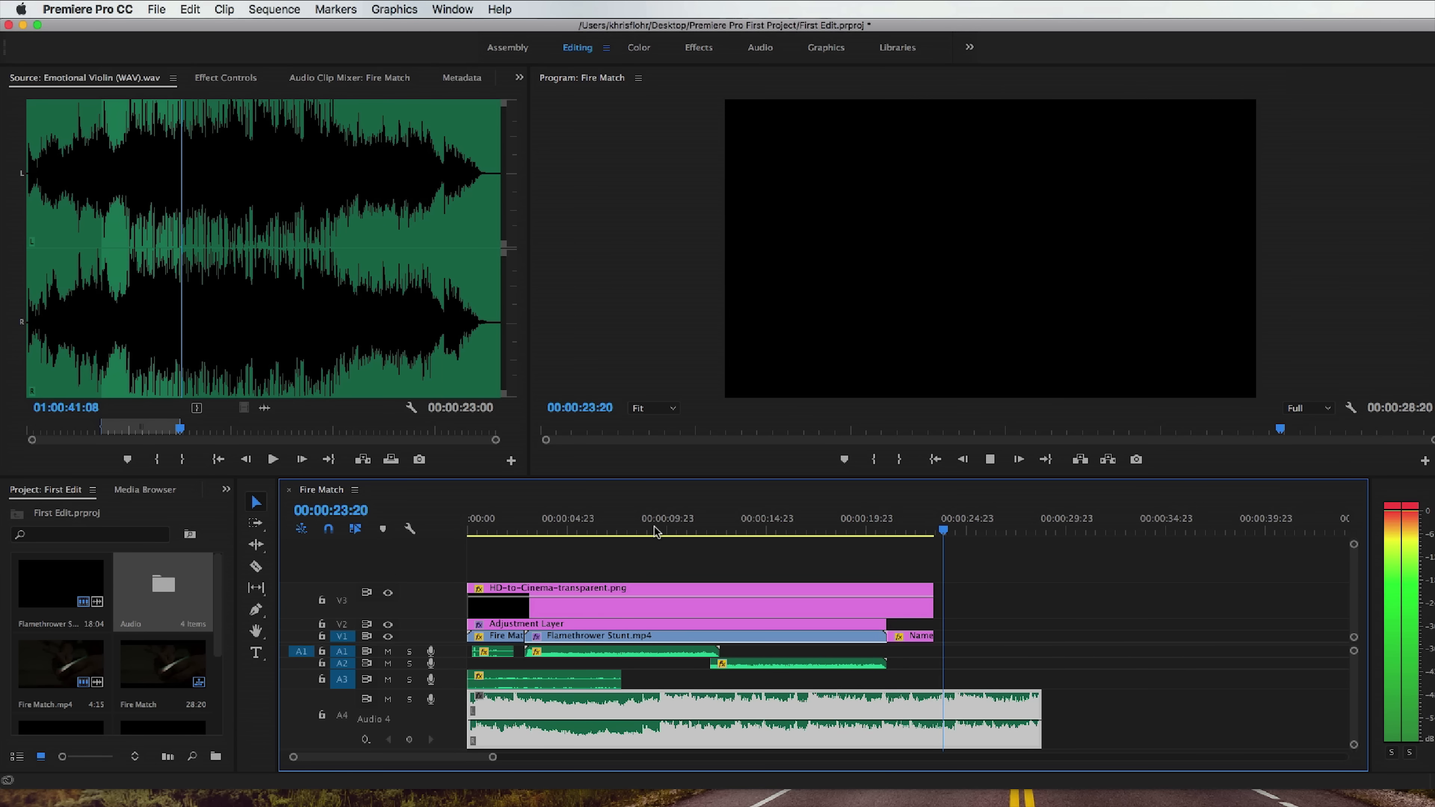
key("space")
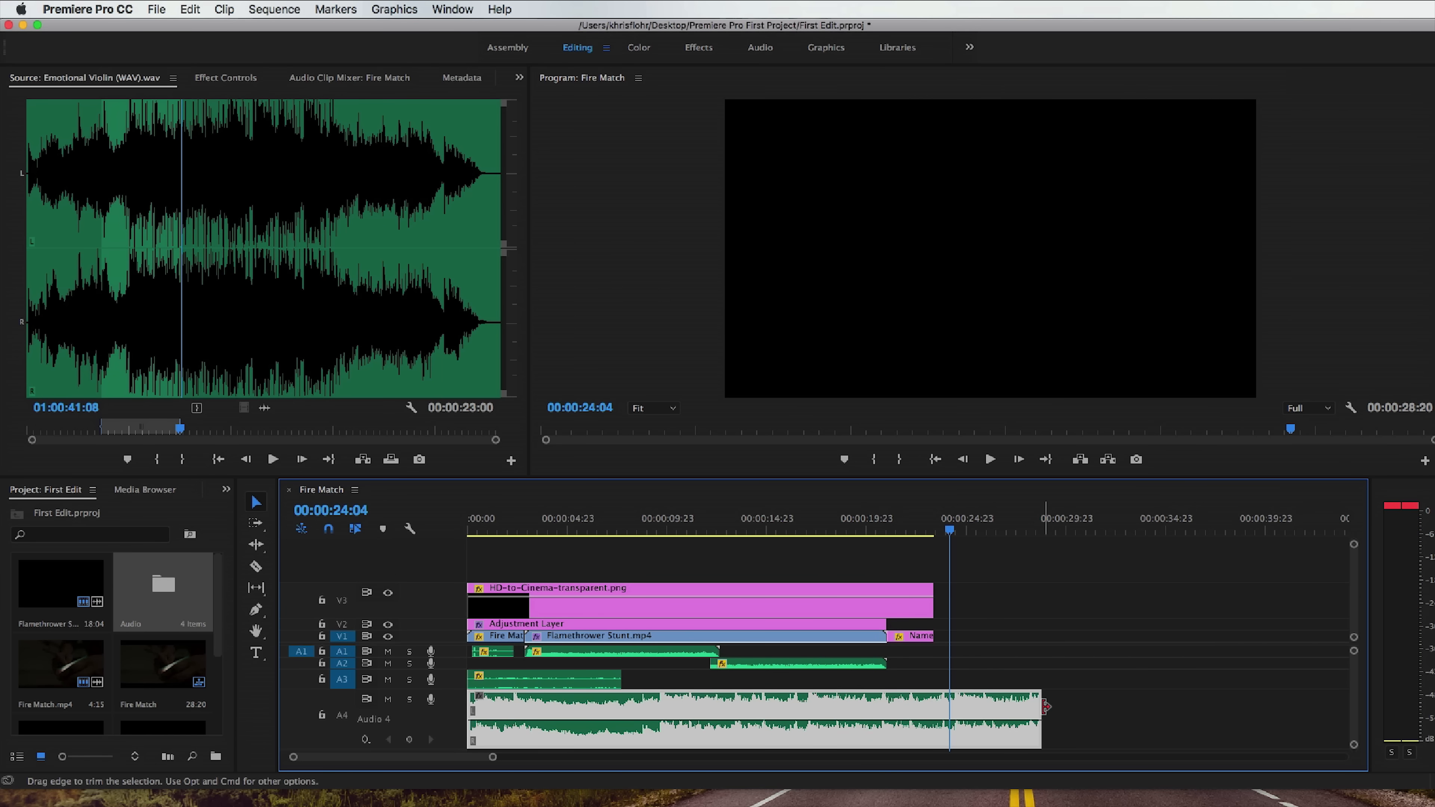
left_click_drag(1045, 707, 950, 707)
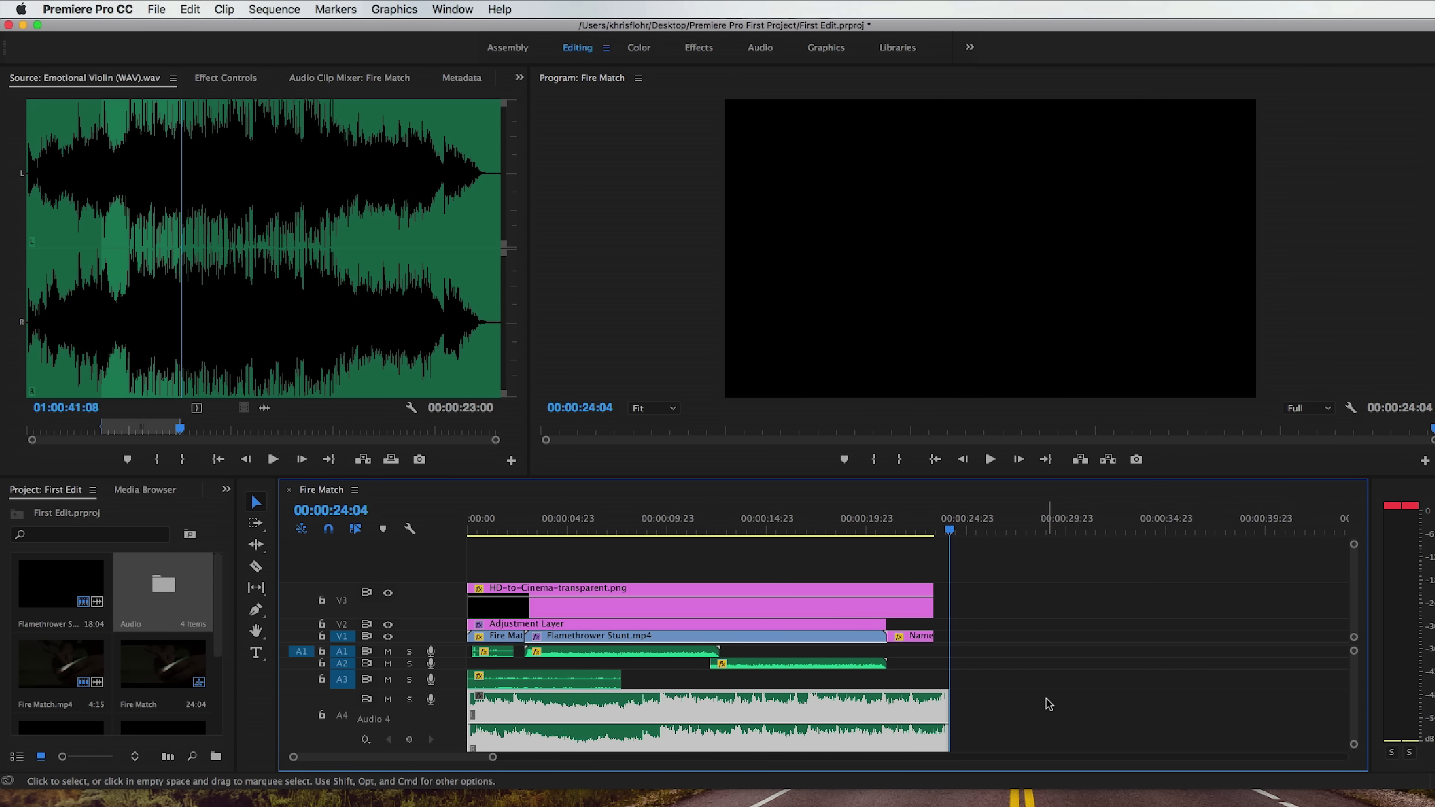
Fade out the violin clip with volume keyframes from near the name title's start to the clip's end, and play the ending.
scroll(1047, 702, "down", 2)
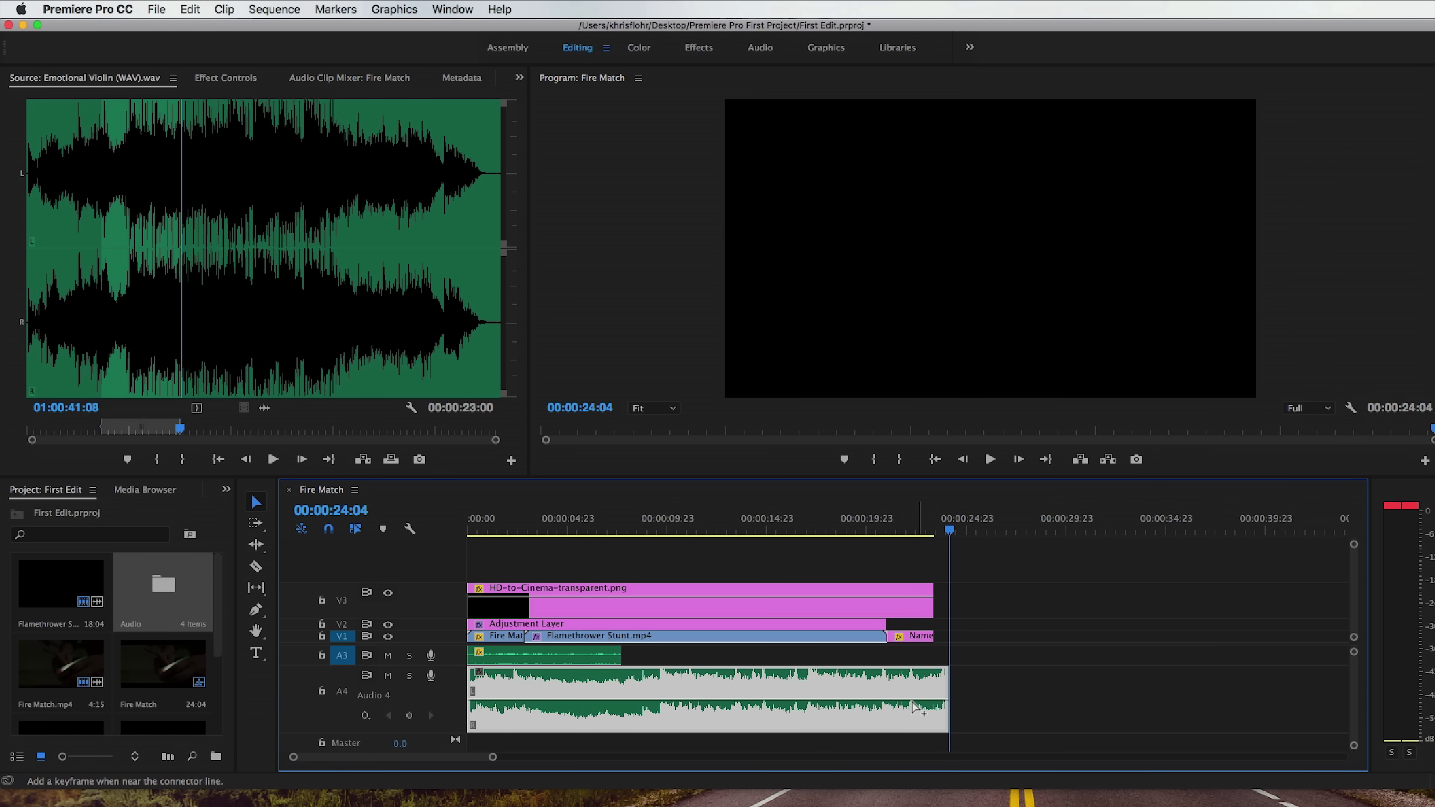
left_click(880, 702, "super")
left_click_drag(944, 701, 945, 727)
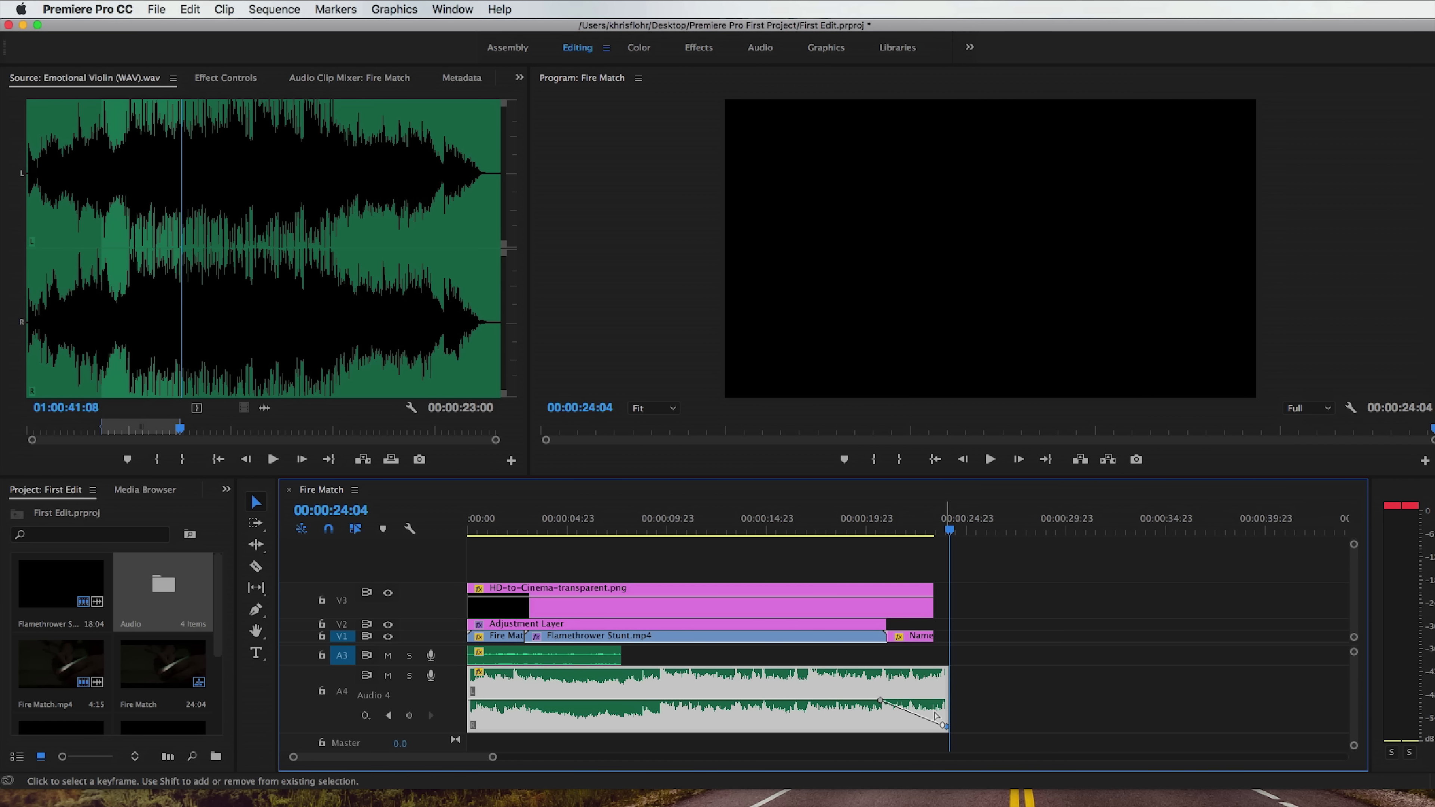
left_click(877, 529)
key("space")
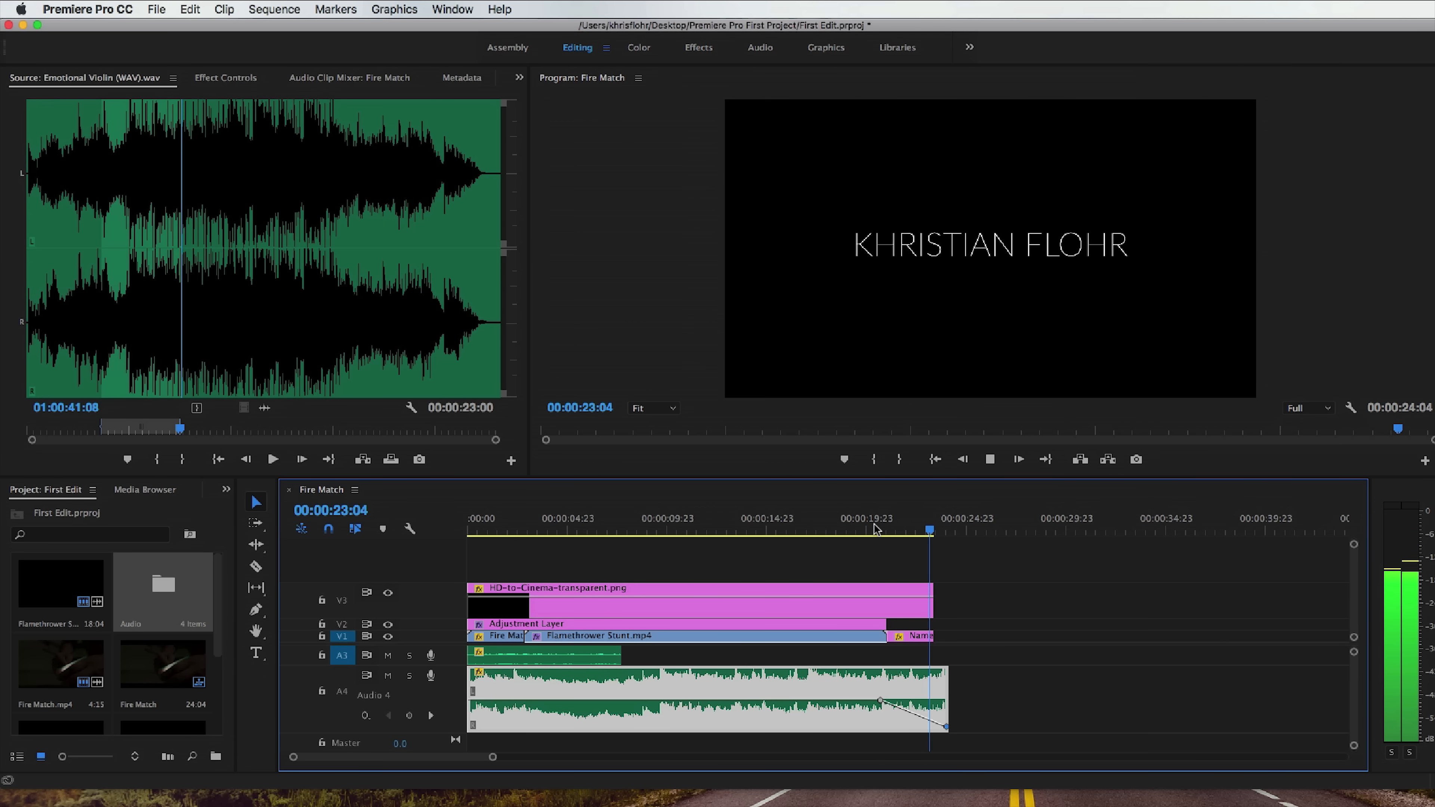
key("Home")
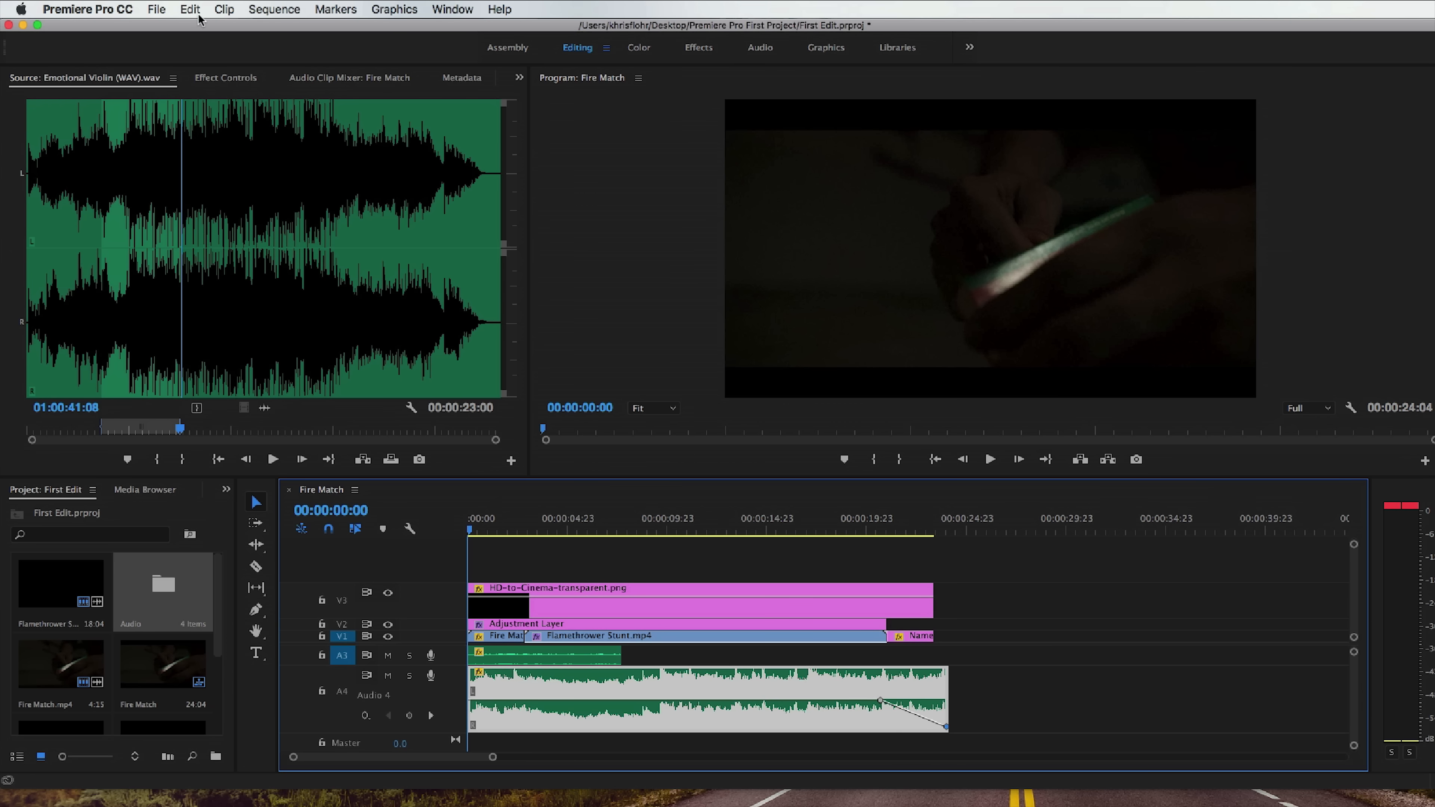
Set up a media export of the Fire Match sequence with the H.264 format and YouTube 2160p 4K preset.
left_click(161, 9)
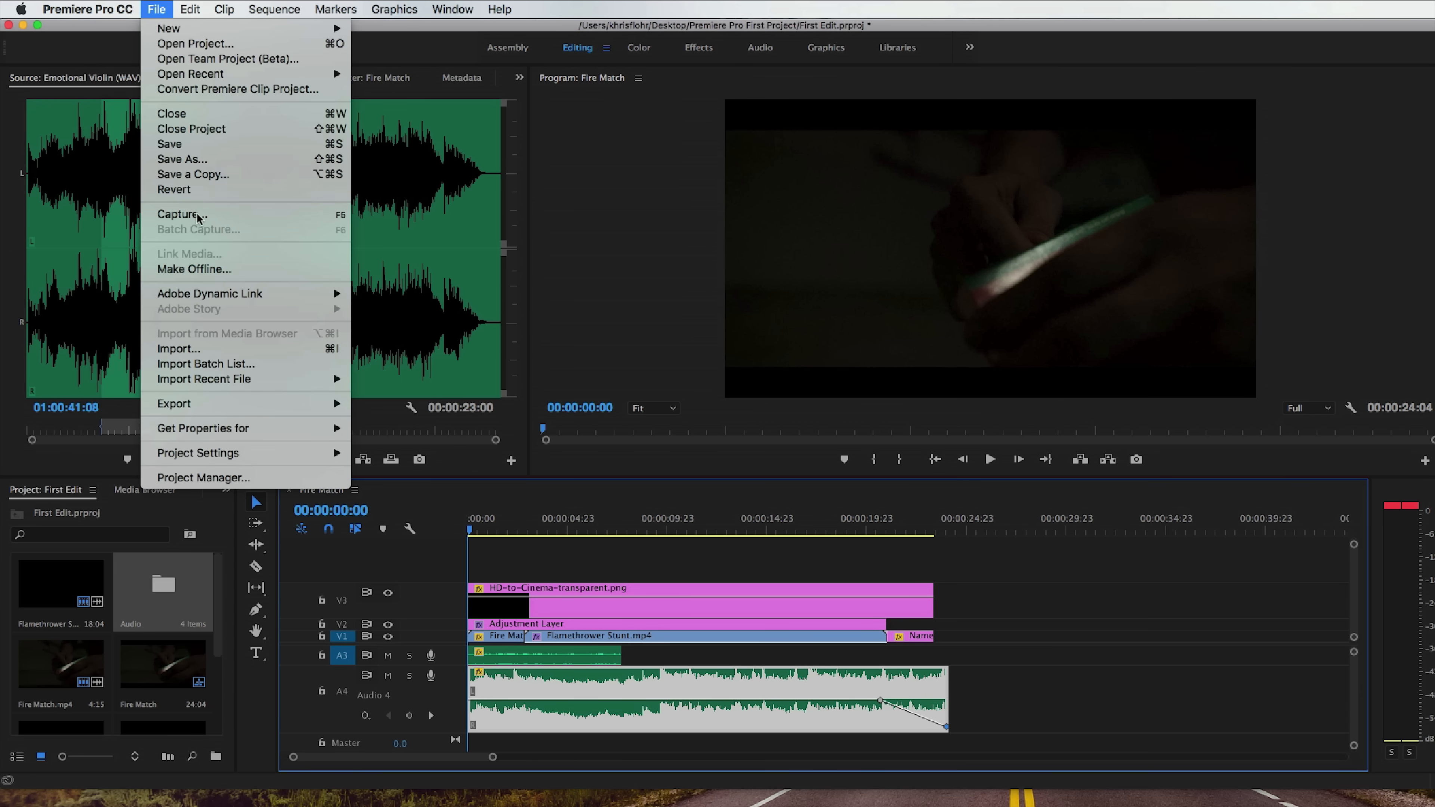
mouse_move(270, 406)
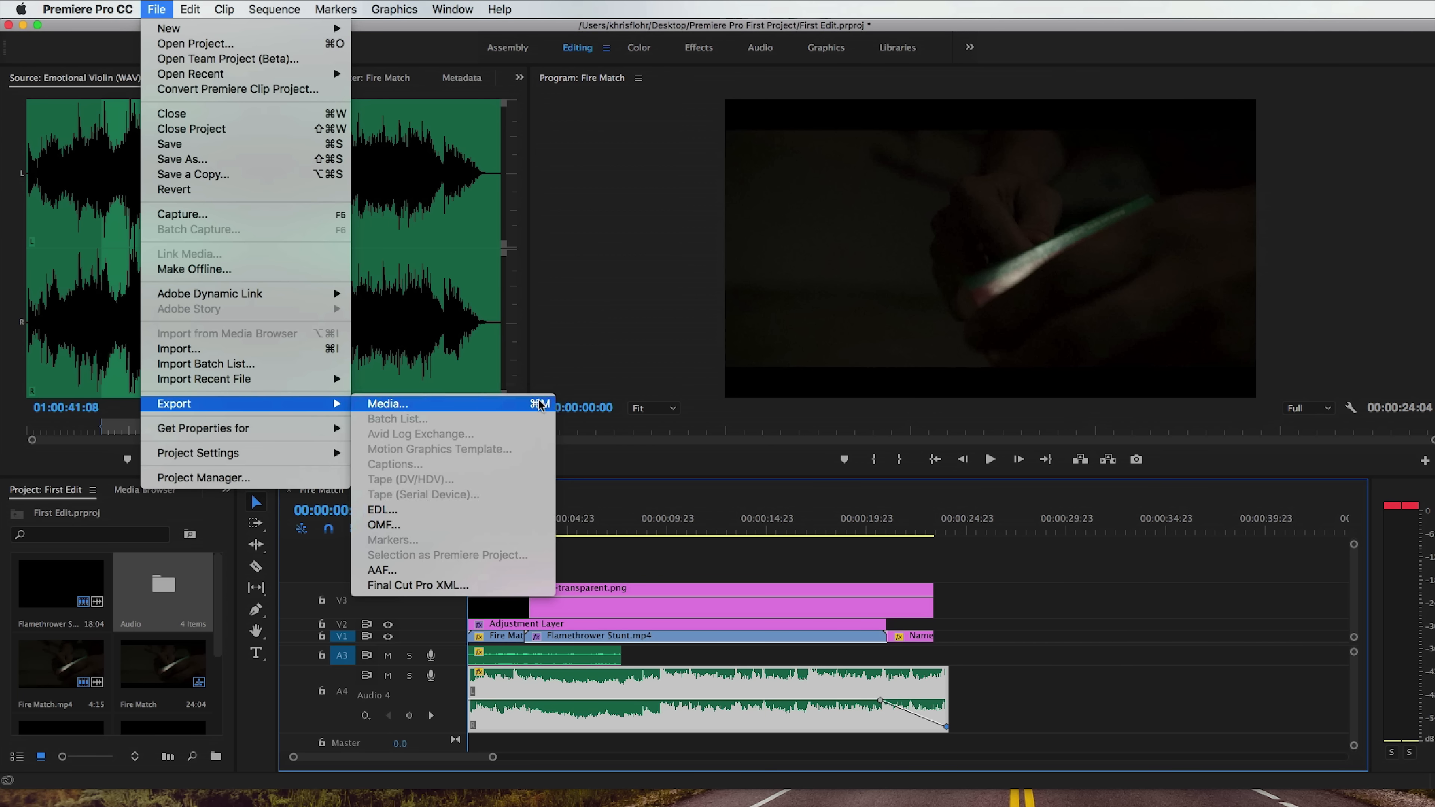
left_click(520, 408)
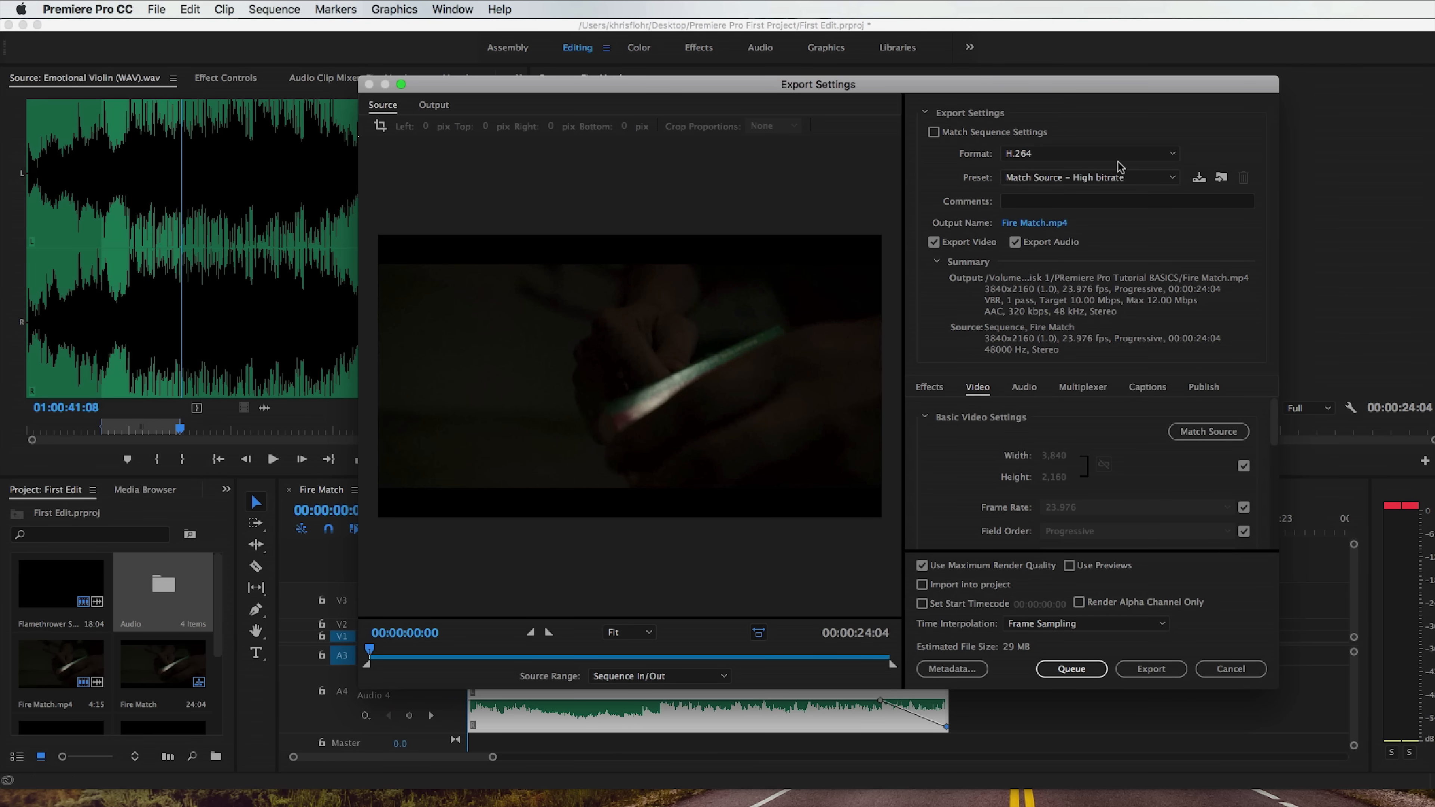
left_click(1116, 158)
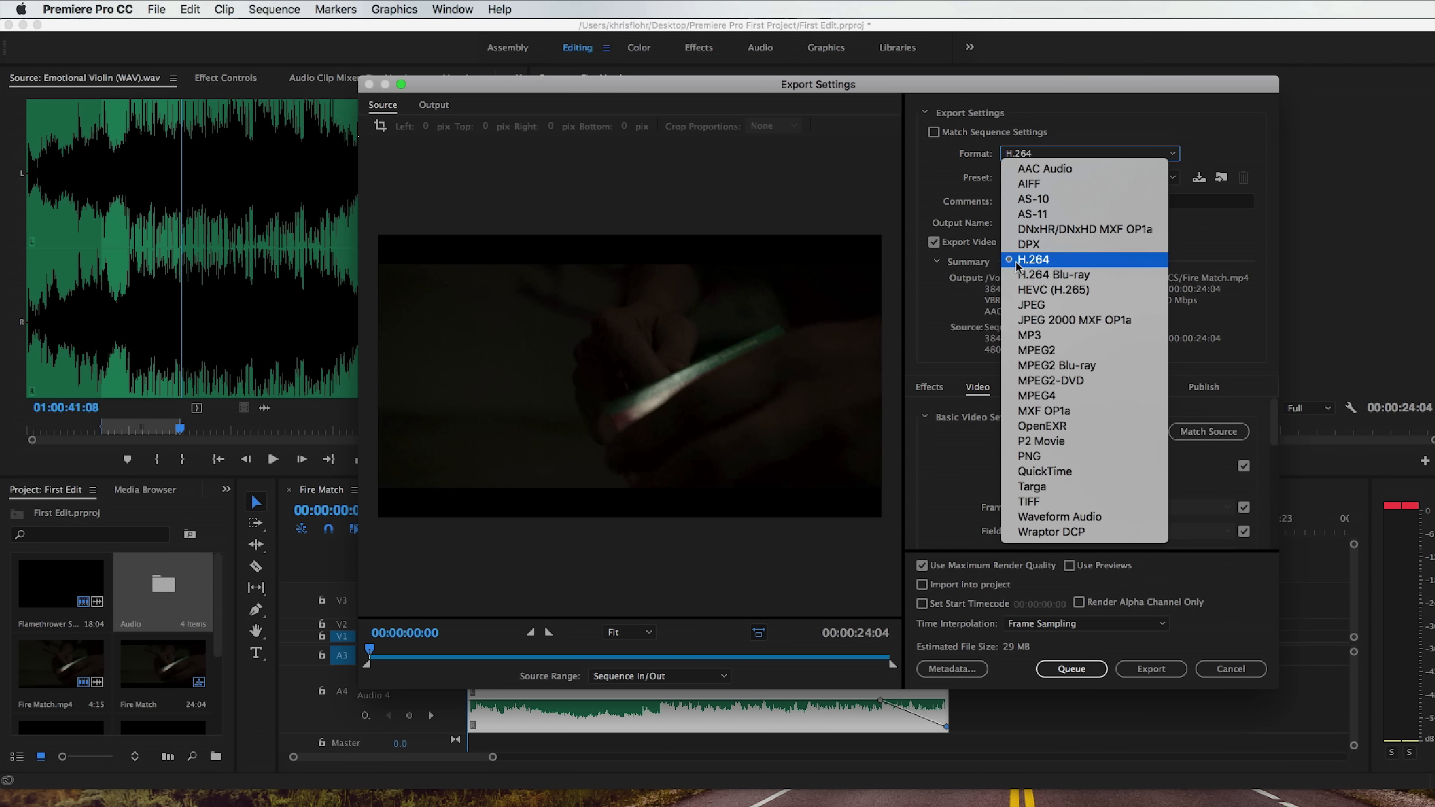
left_click(1111, 262)
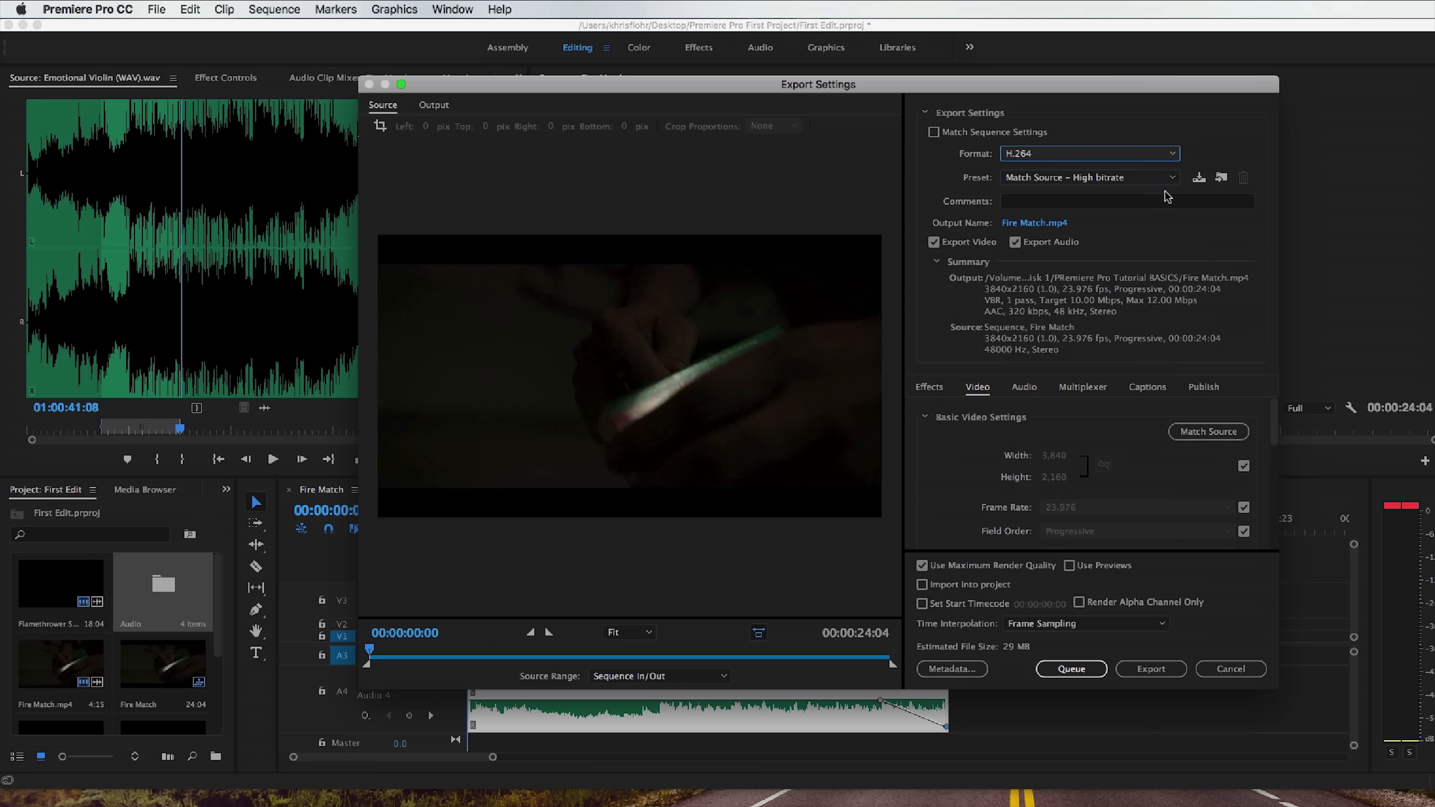
left_click(1154, 182)
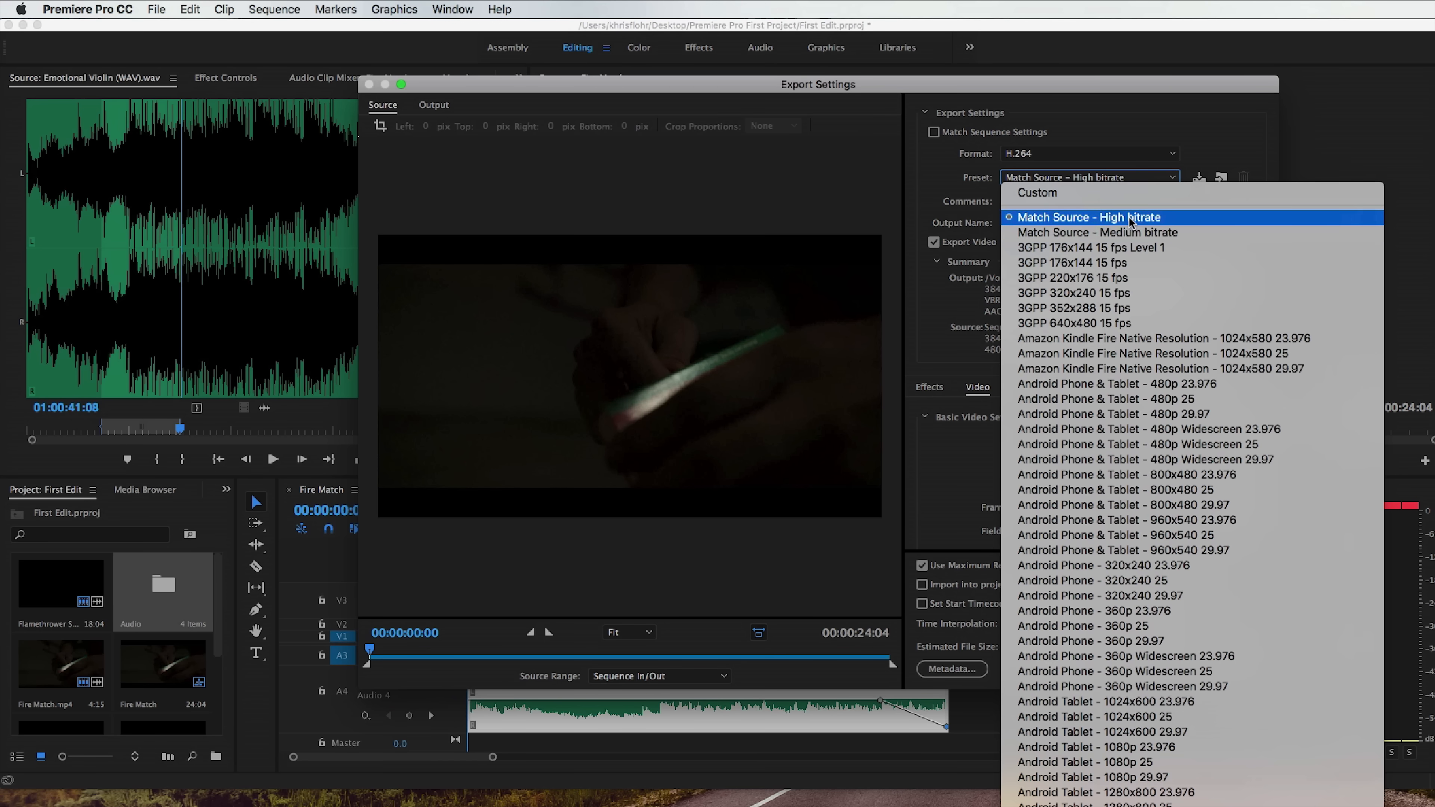
scroll(1136, 325, "down", 10)
scroll(1134, 327, "down", 15)
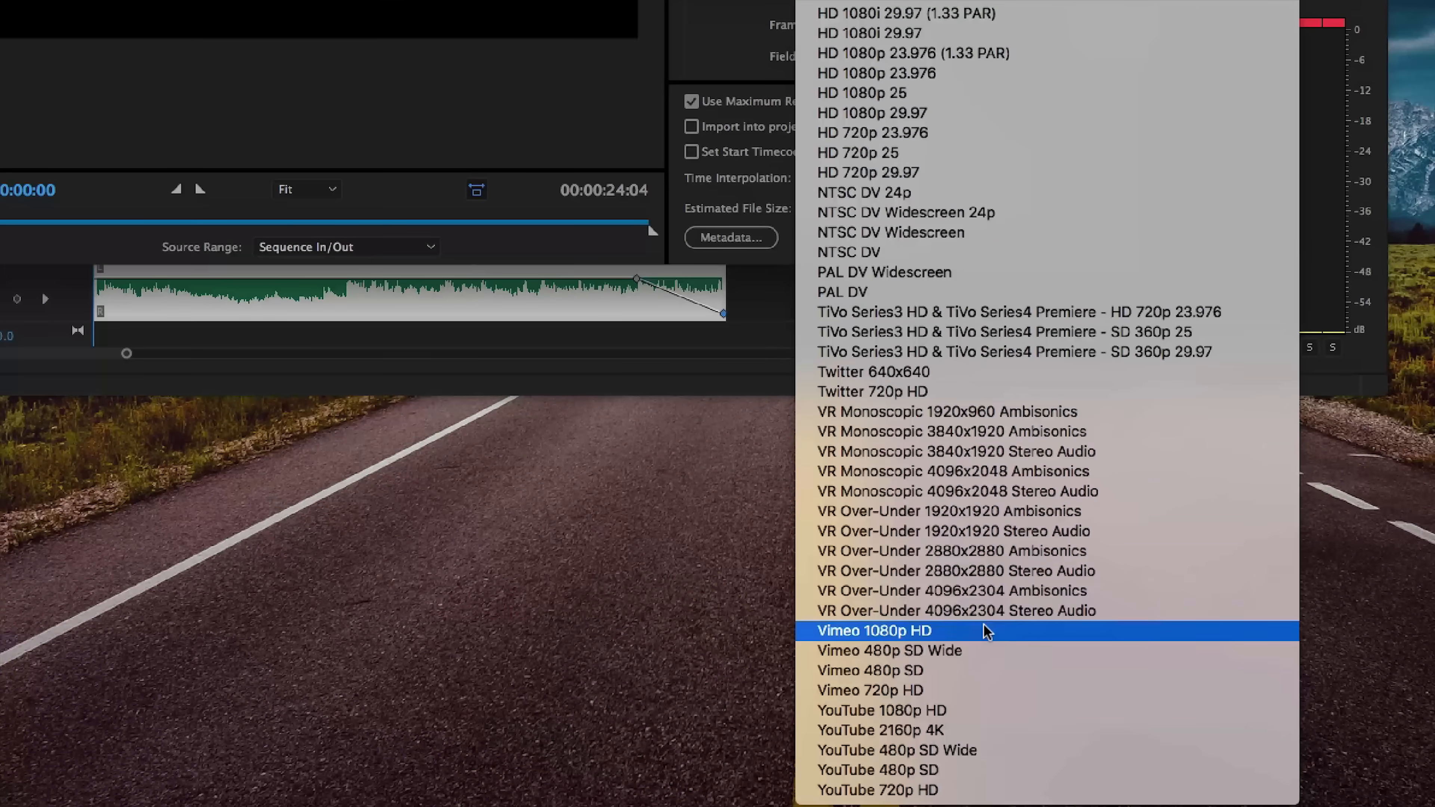
left_click(962, 733)
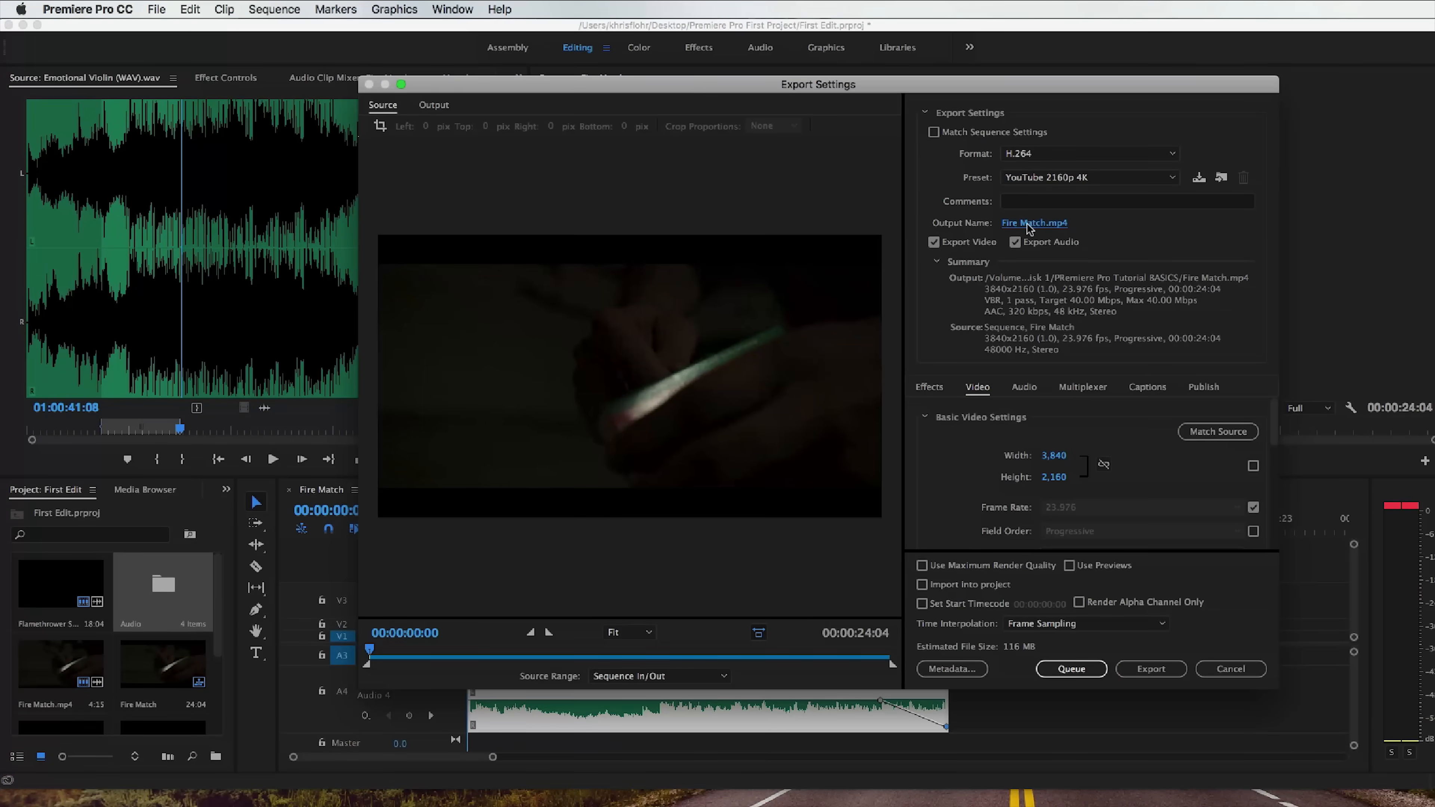
Set the export's output file to First Edit - Final Version in the Premiere Pro First Project folder on the Desktop.
left_click(1021, 224)
left_click(480, 285)
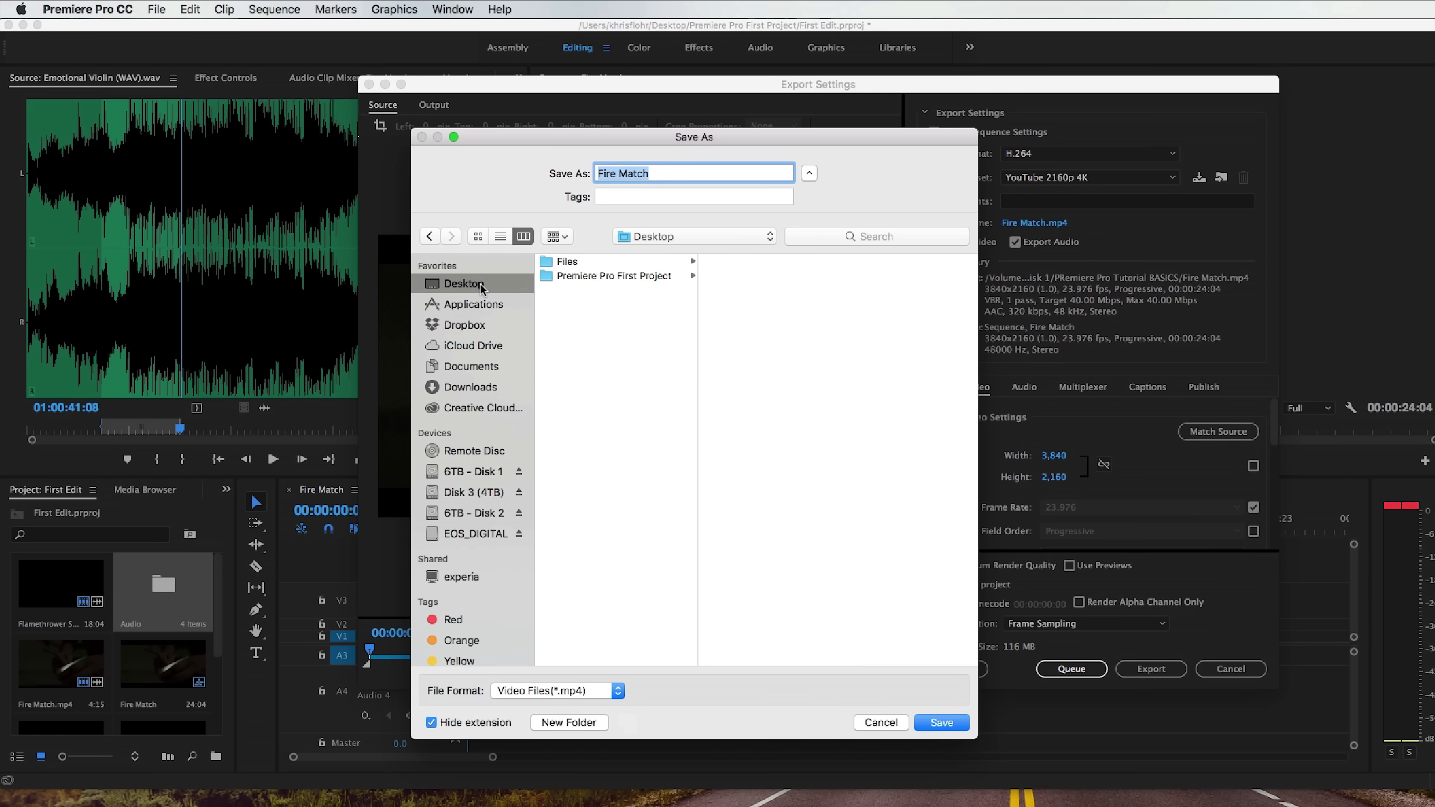
left_click(592, 277)
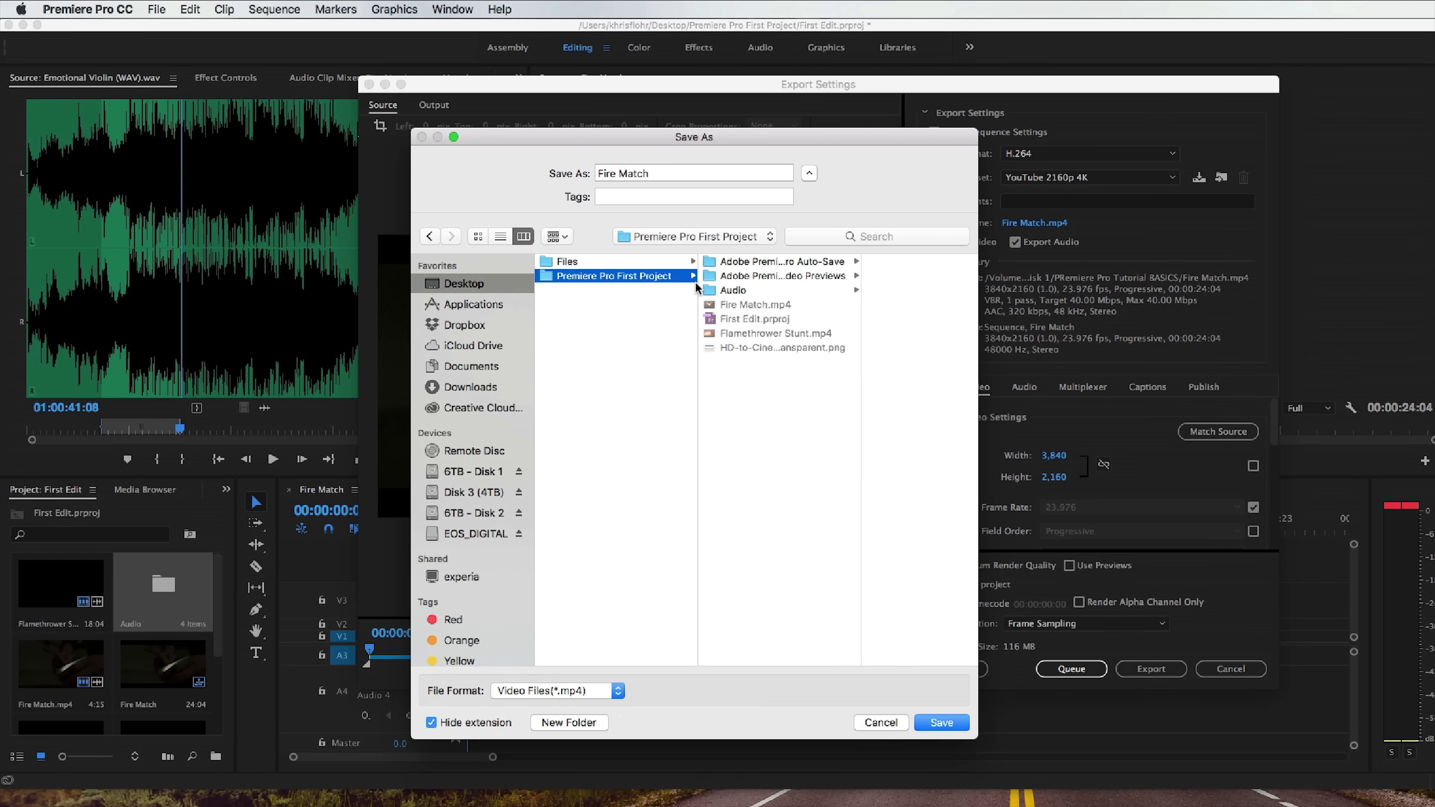
left_click(658, 167)
type("First Edit - Final Version")
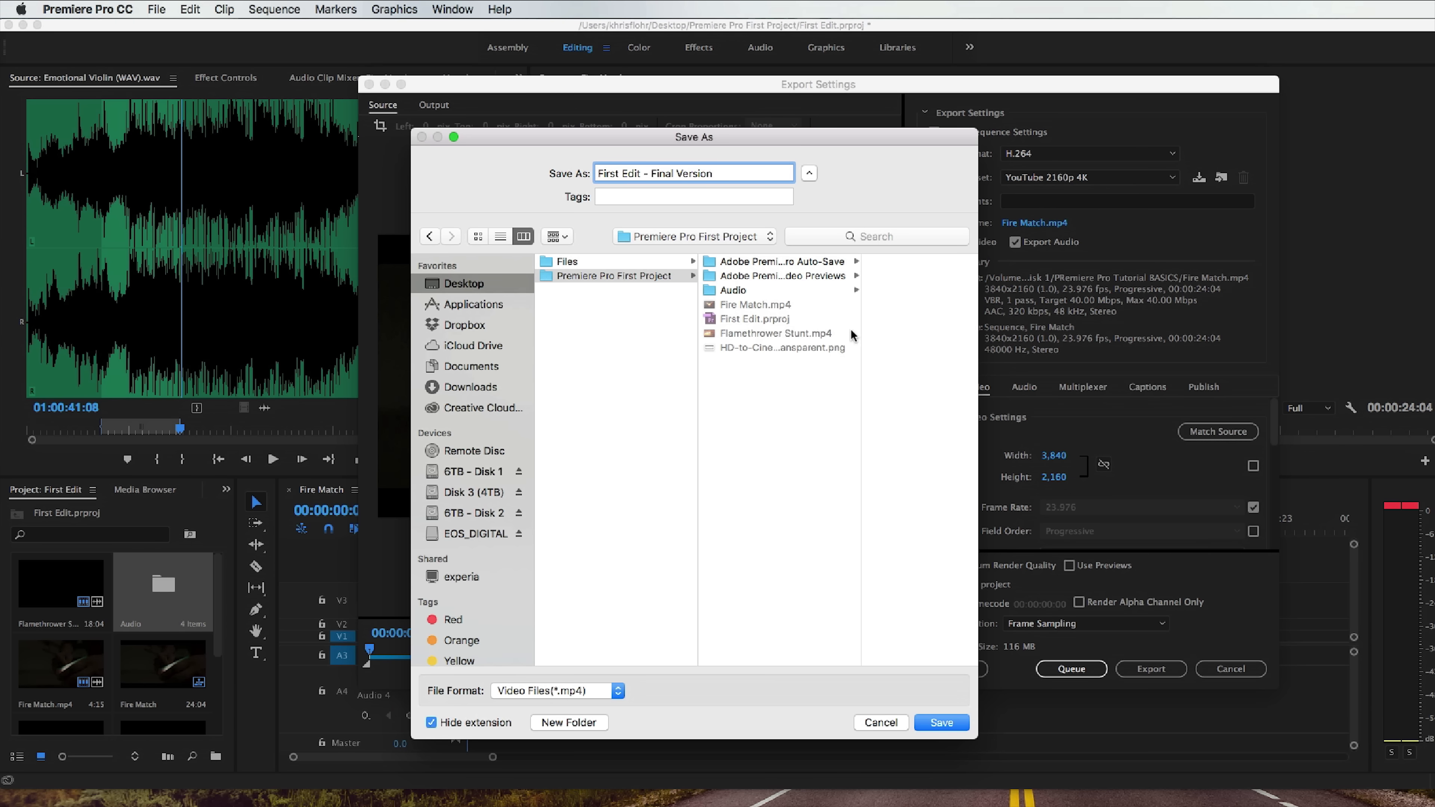
left_click(941, 723)
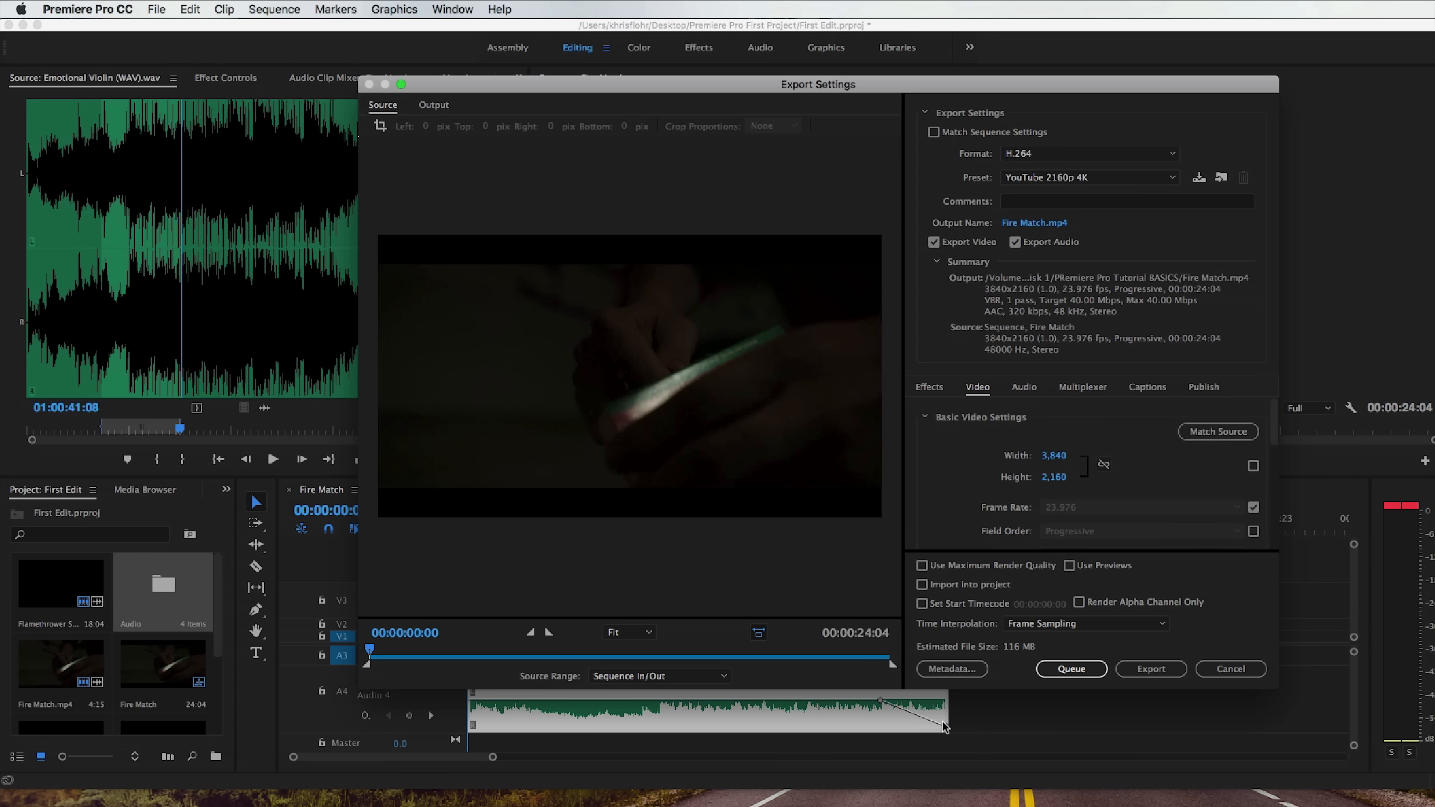
Enable maximum render quality and export the sequence immediately.
left_click(922, 565)
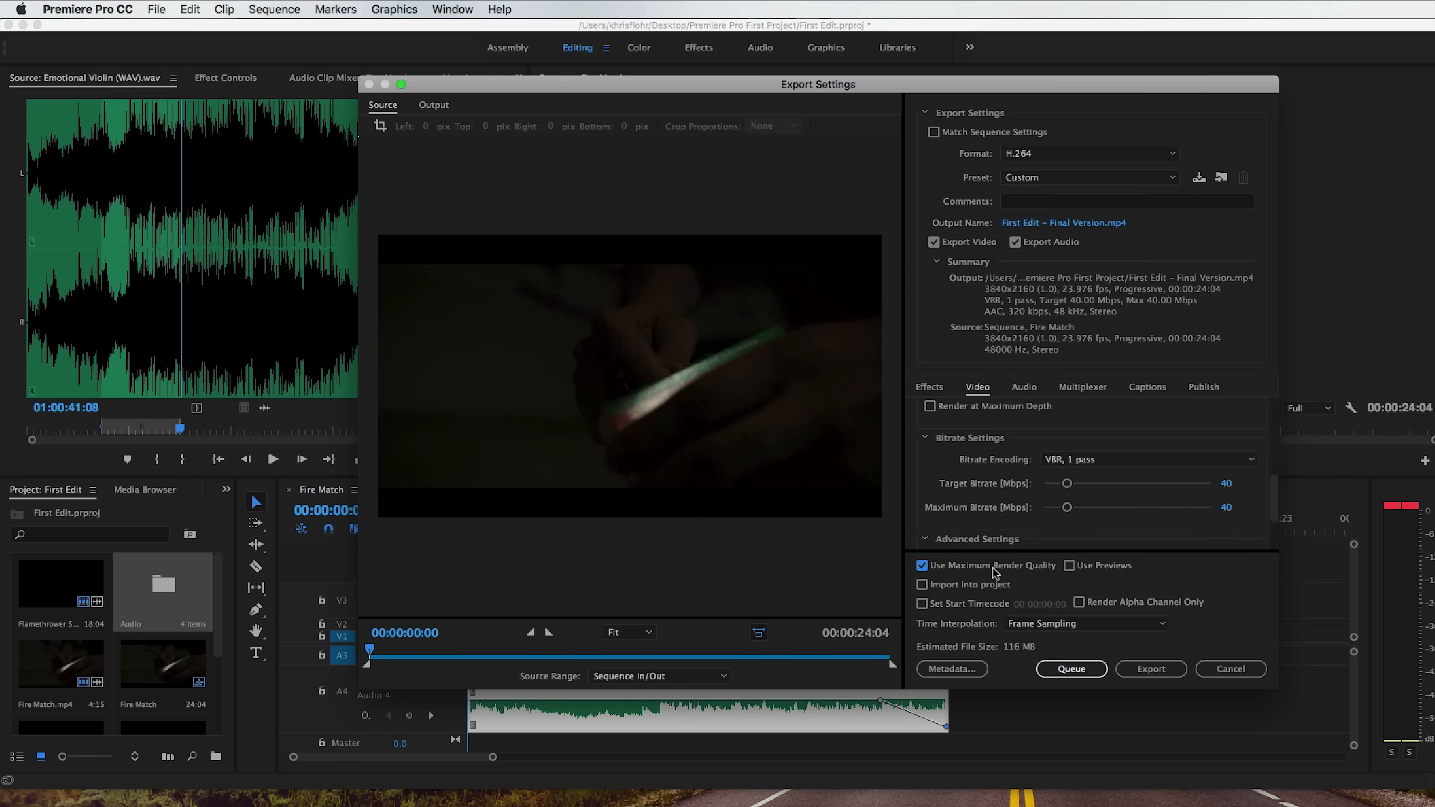
left_click(1150, 669)
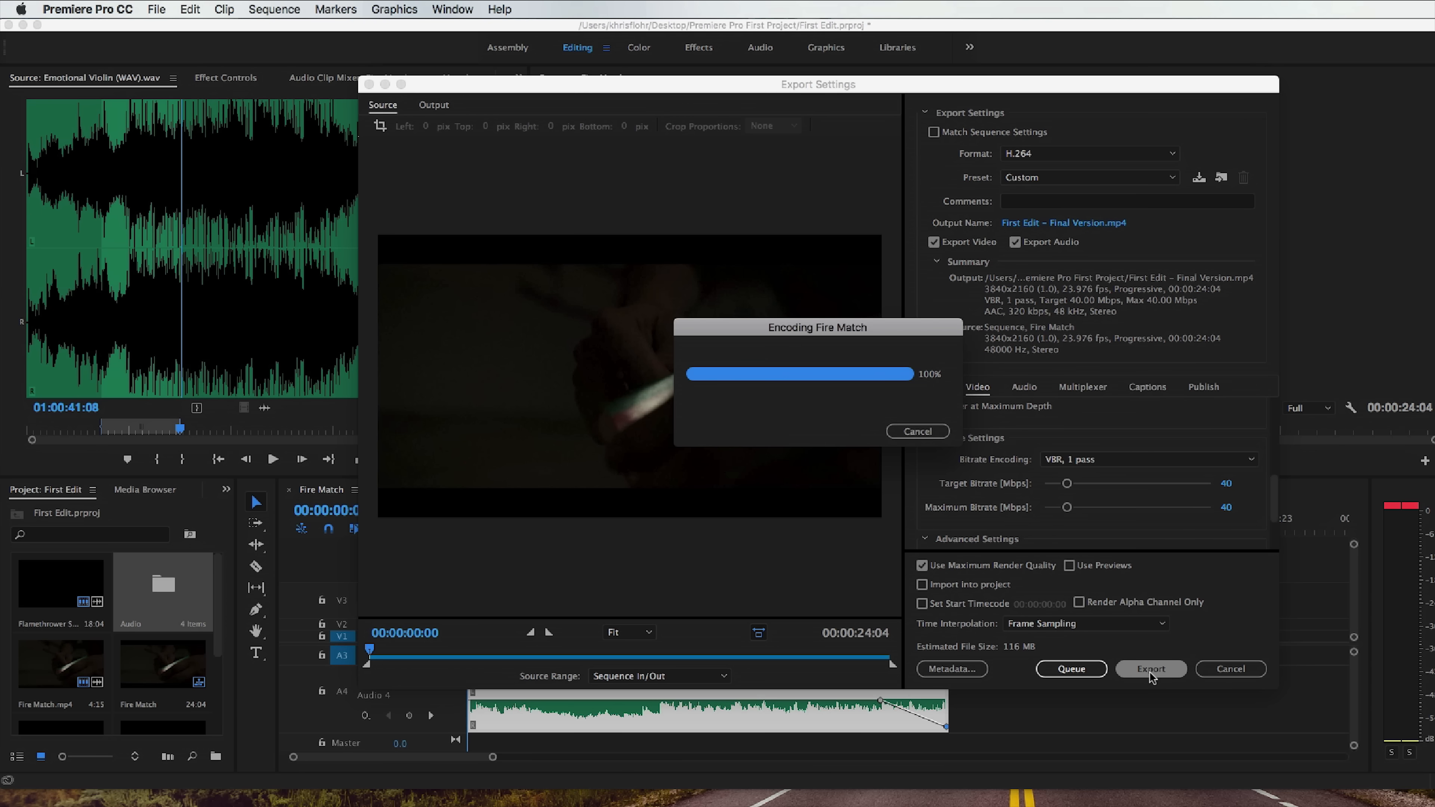
Switch to Finder and select First Edit - Final Version.mp4 in the Premiere Pro First Project folder.
key("super+Tab")
scroll(1339, 370, "down", 3)
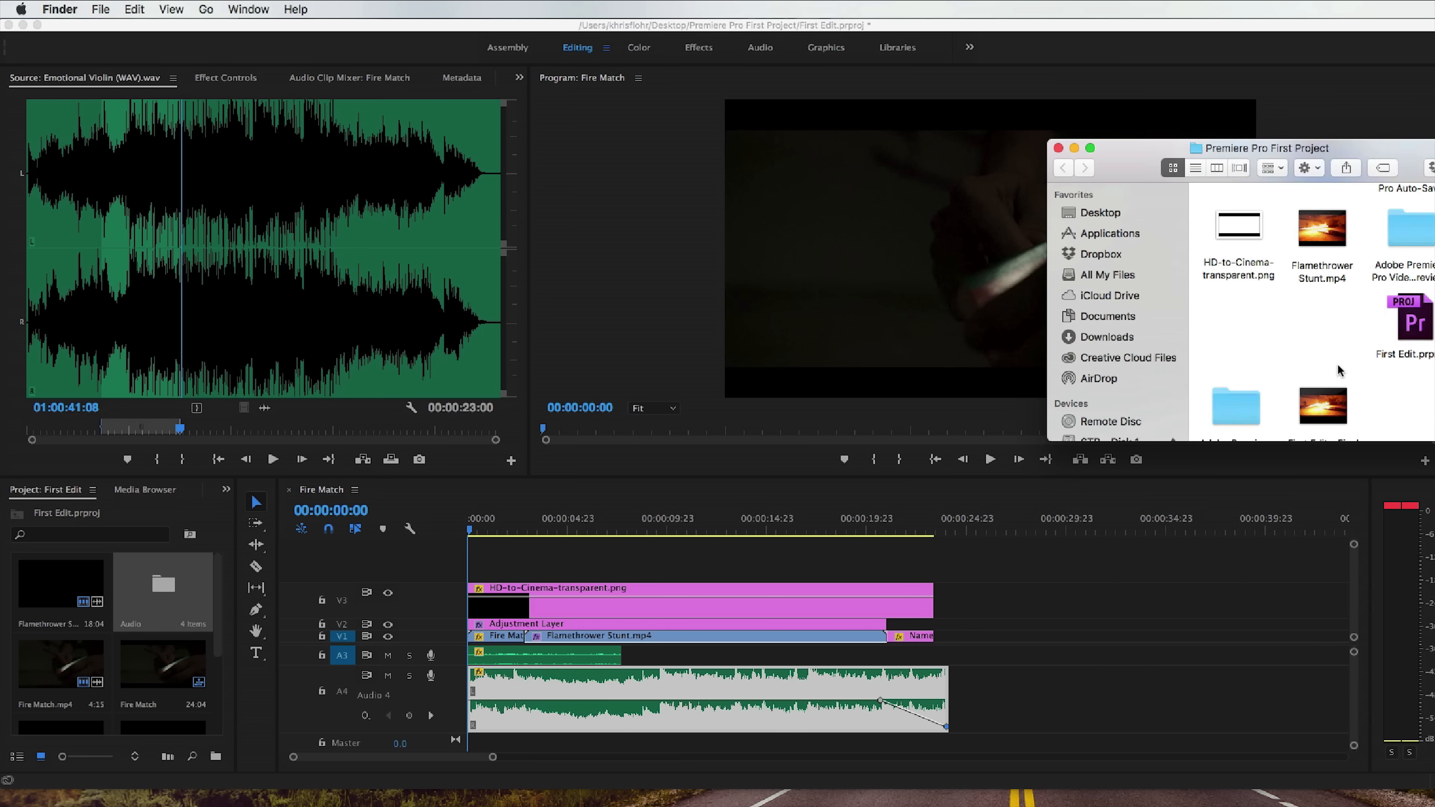
scroll(1337, 370, "down", 2)
left_click(1333, 421)
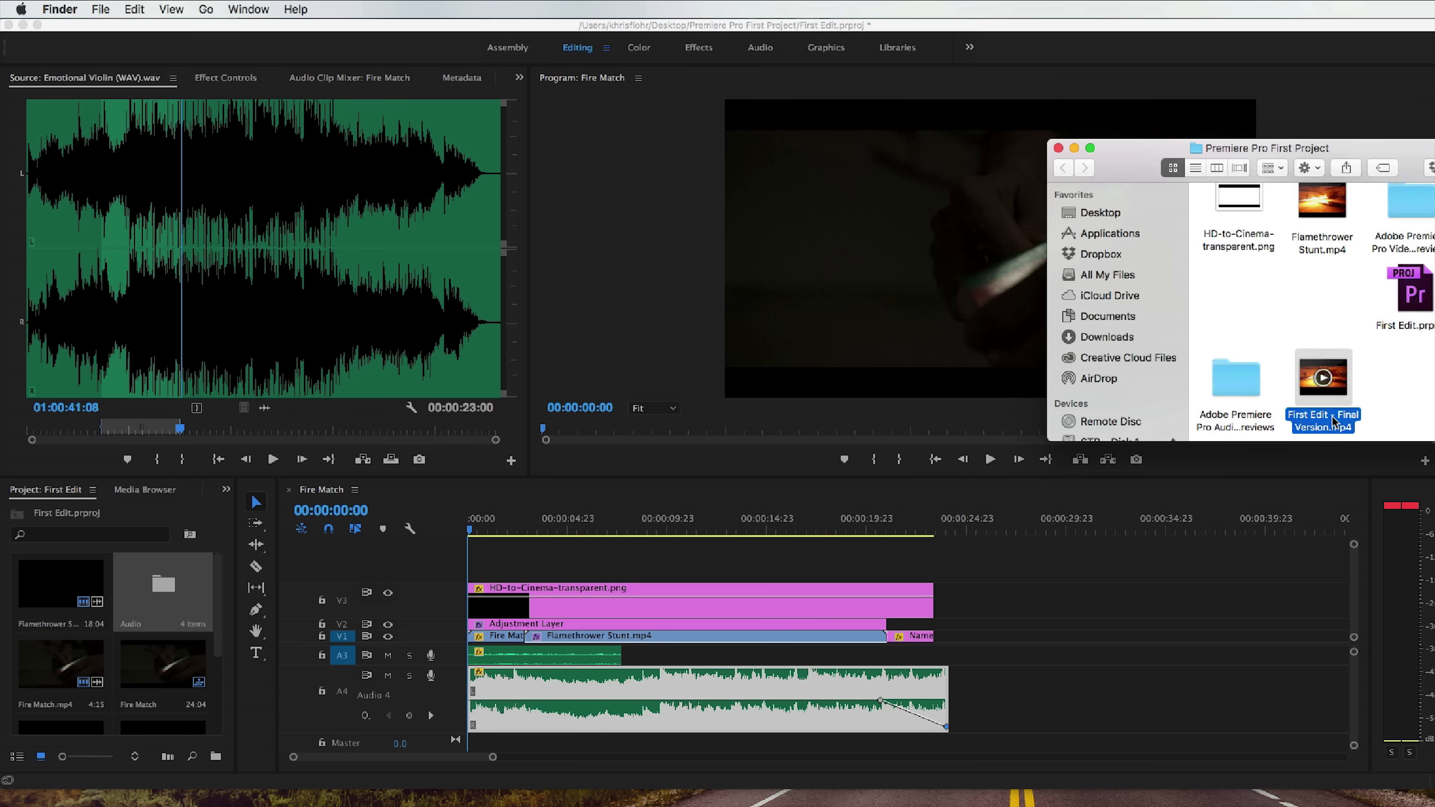